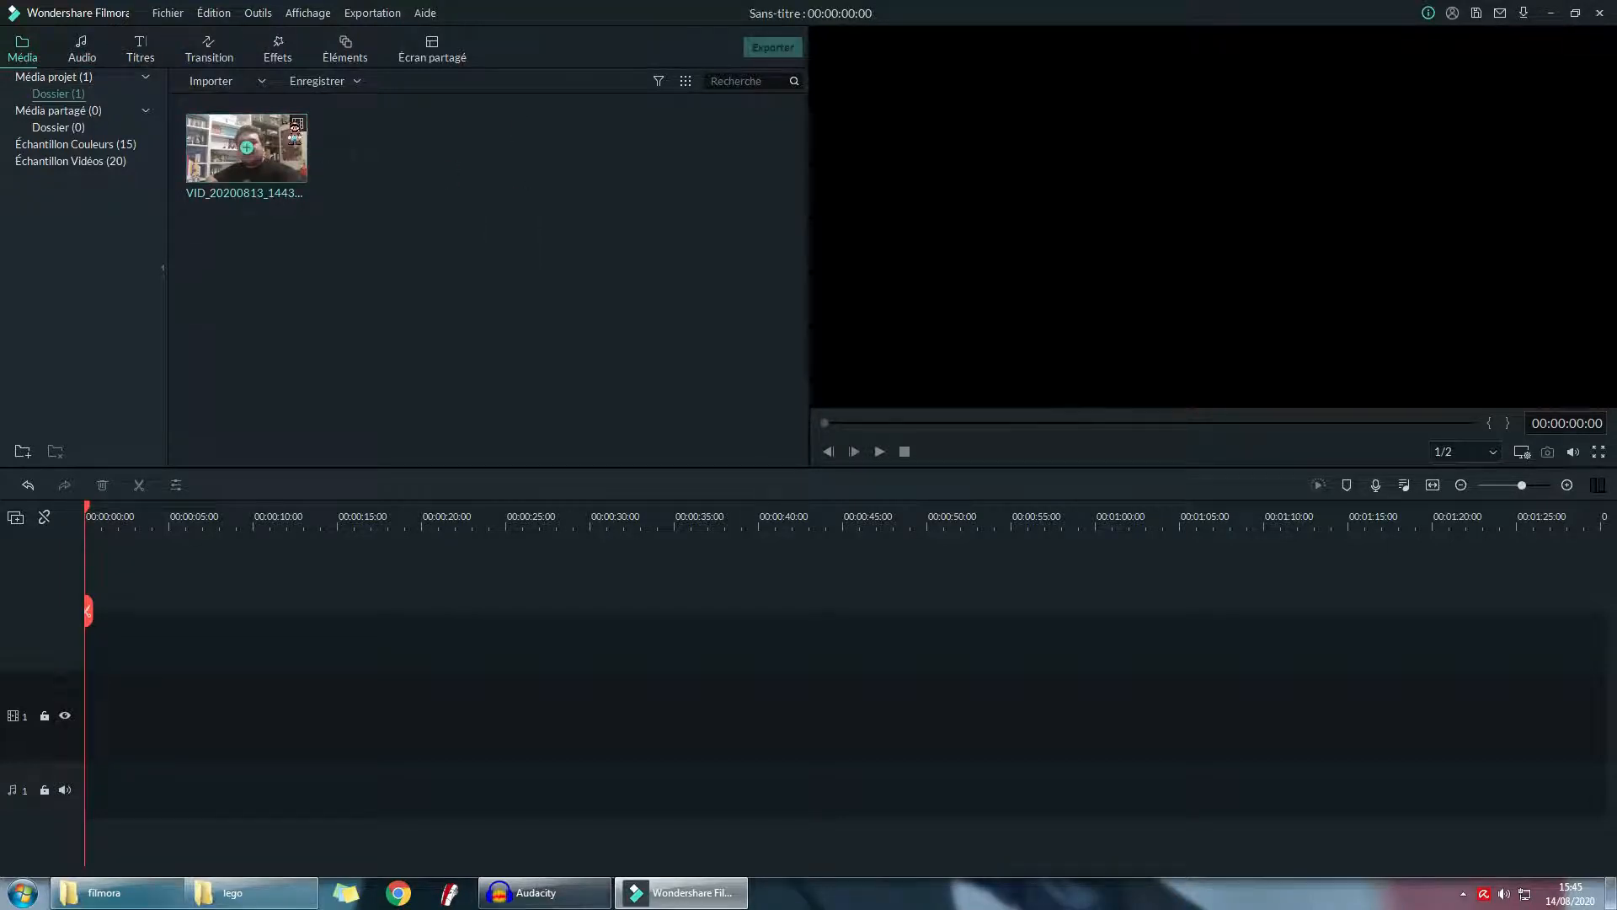
- Remove the VID_20200813_1443… video clip from the project media
{"action": "left_click", "coordinate": [251, 147]}
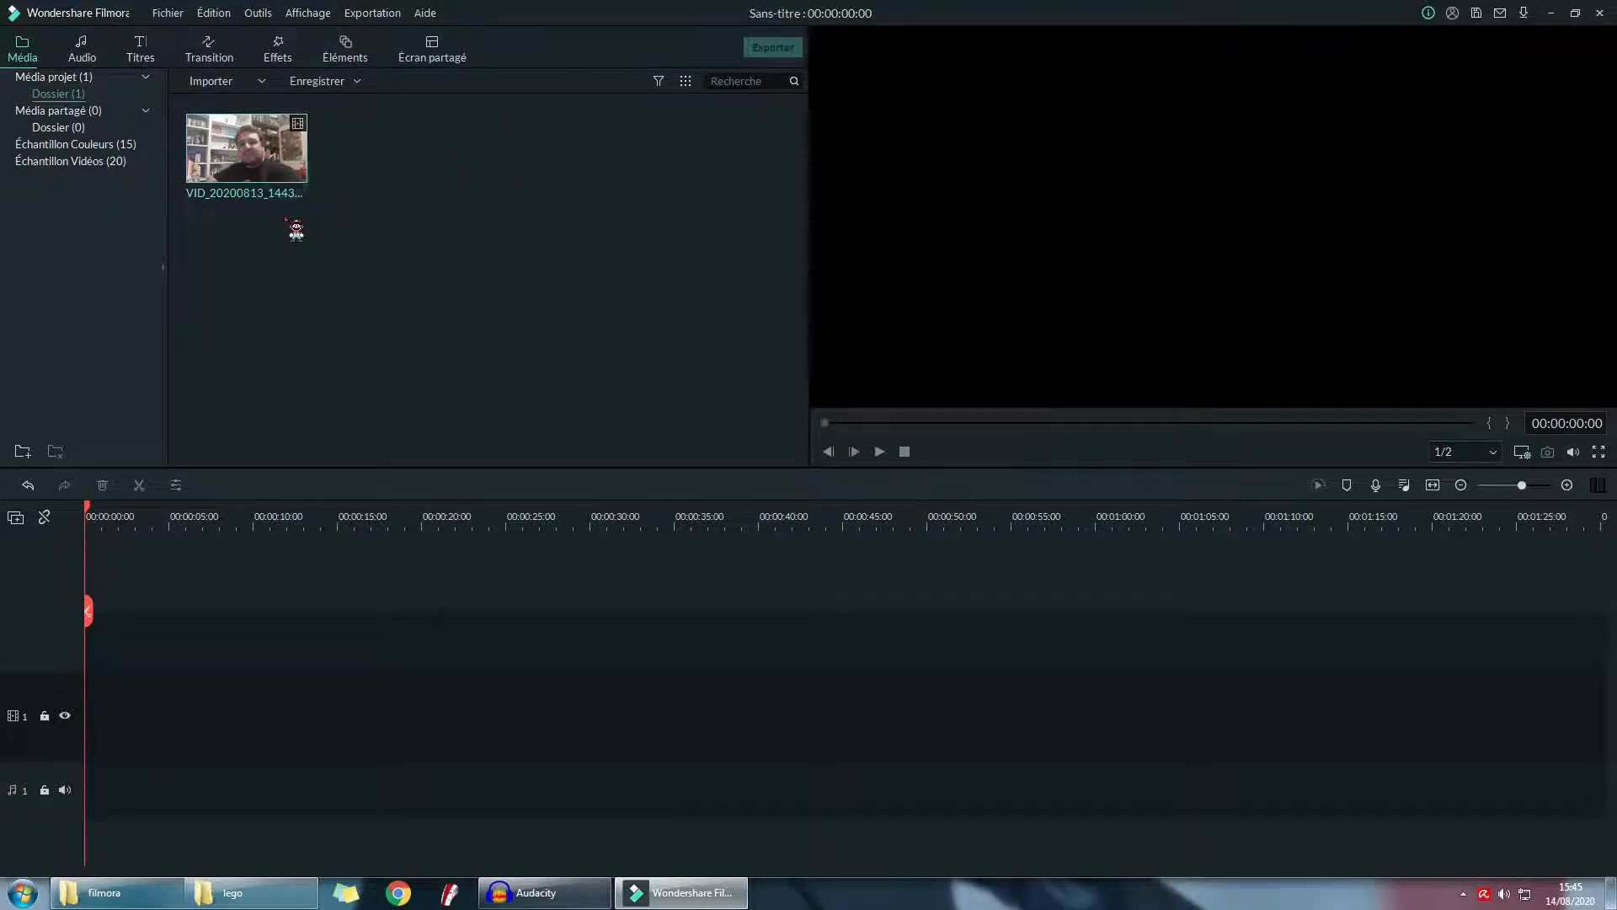
{"action": "key", "text": "Delete"}
{"action": "key", "text": "Return"}
{"action": "left_click", "coordinate": [497, 271]}
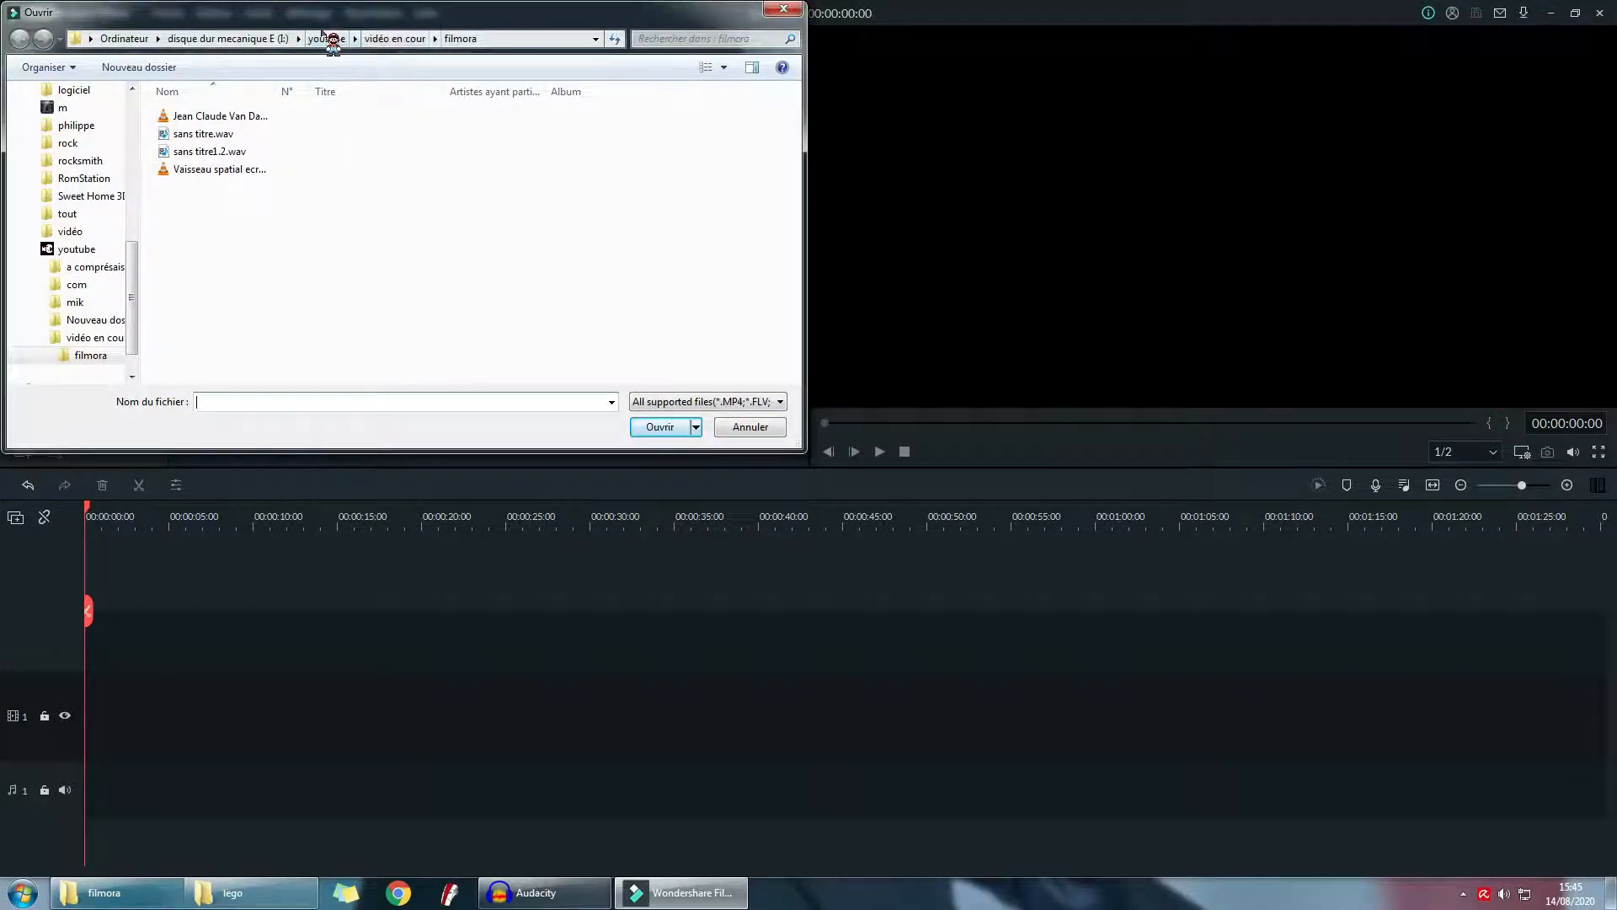
{"action": "key", "text": "Escape"}
- Place the VID_20200813_1443… clip at the timeline start, keep the 1920 x 1080 25fps project settings, and enlarge the video track's height
{"action": "left_click_drag", "start_coordinate": [385, 148], "coordinate": [83, 628]}
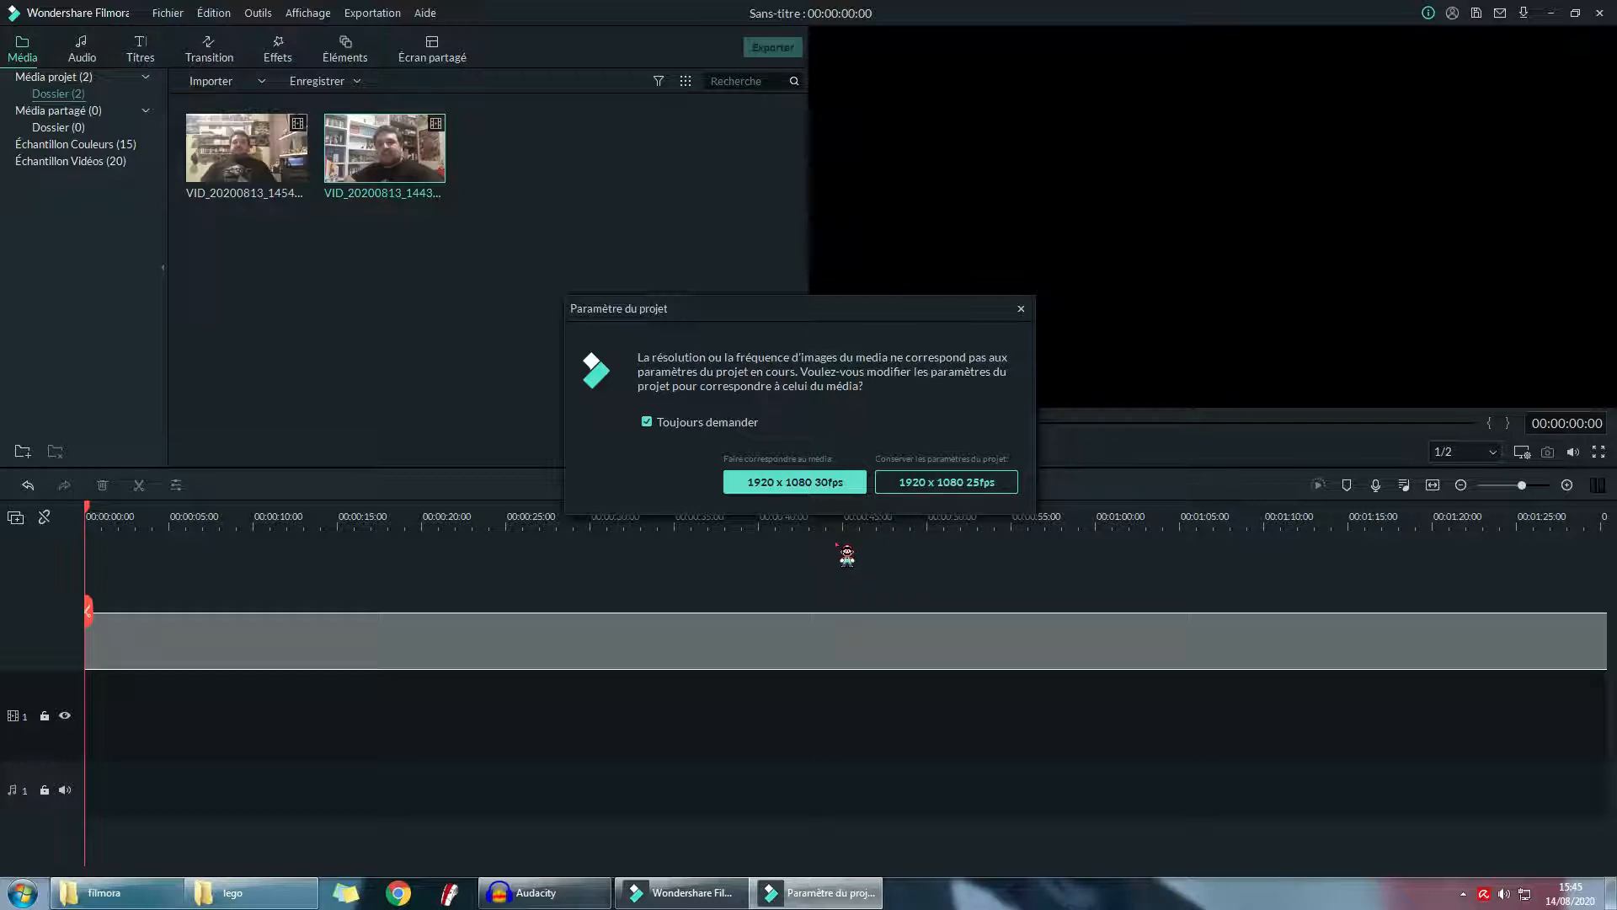
{"action": "left_click", "coordinate": [986, 483]}
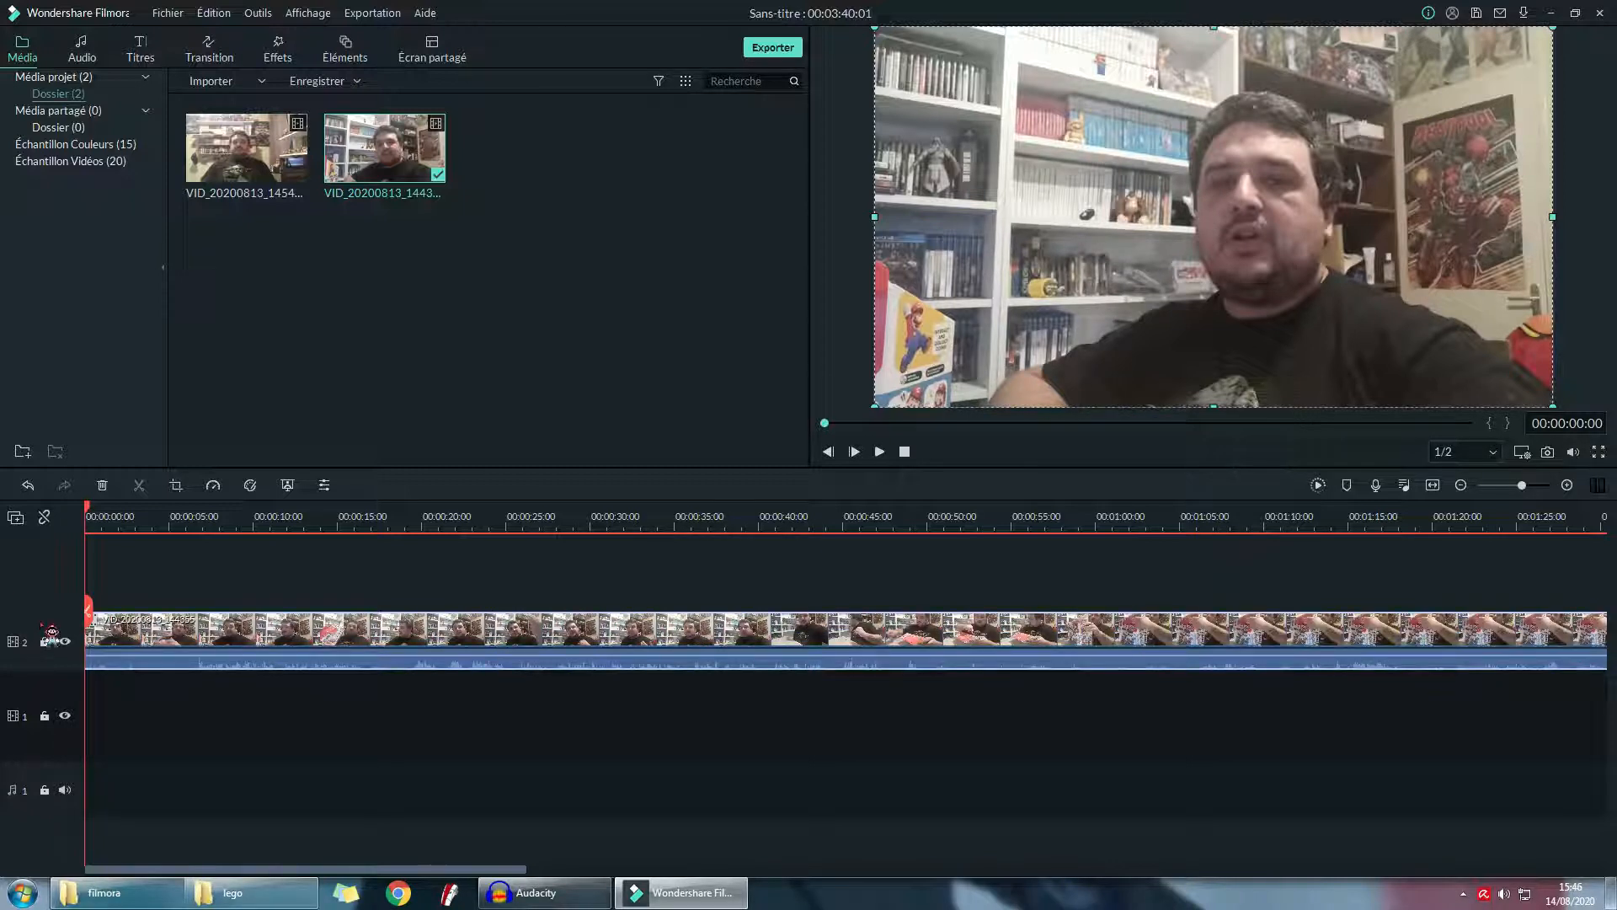
{"action": "left_click_drag", "start_coordinate": [47, 613], "coordinate": [37, 720]}
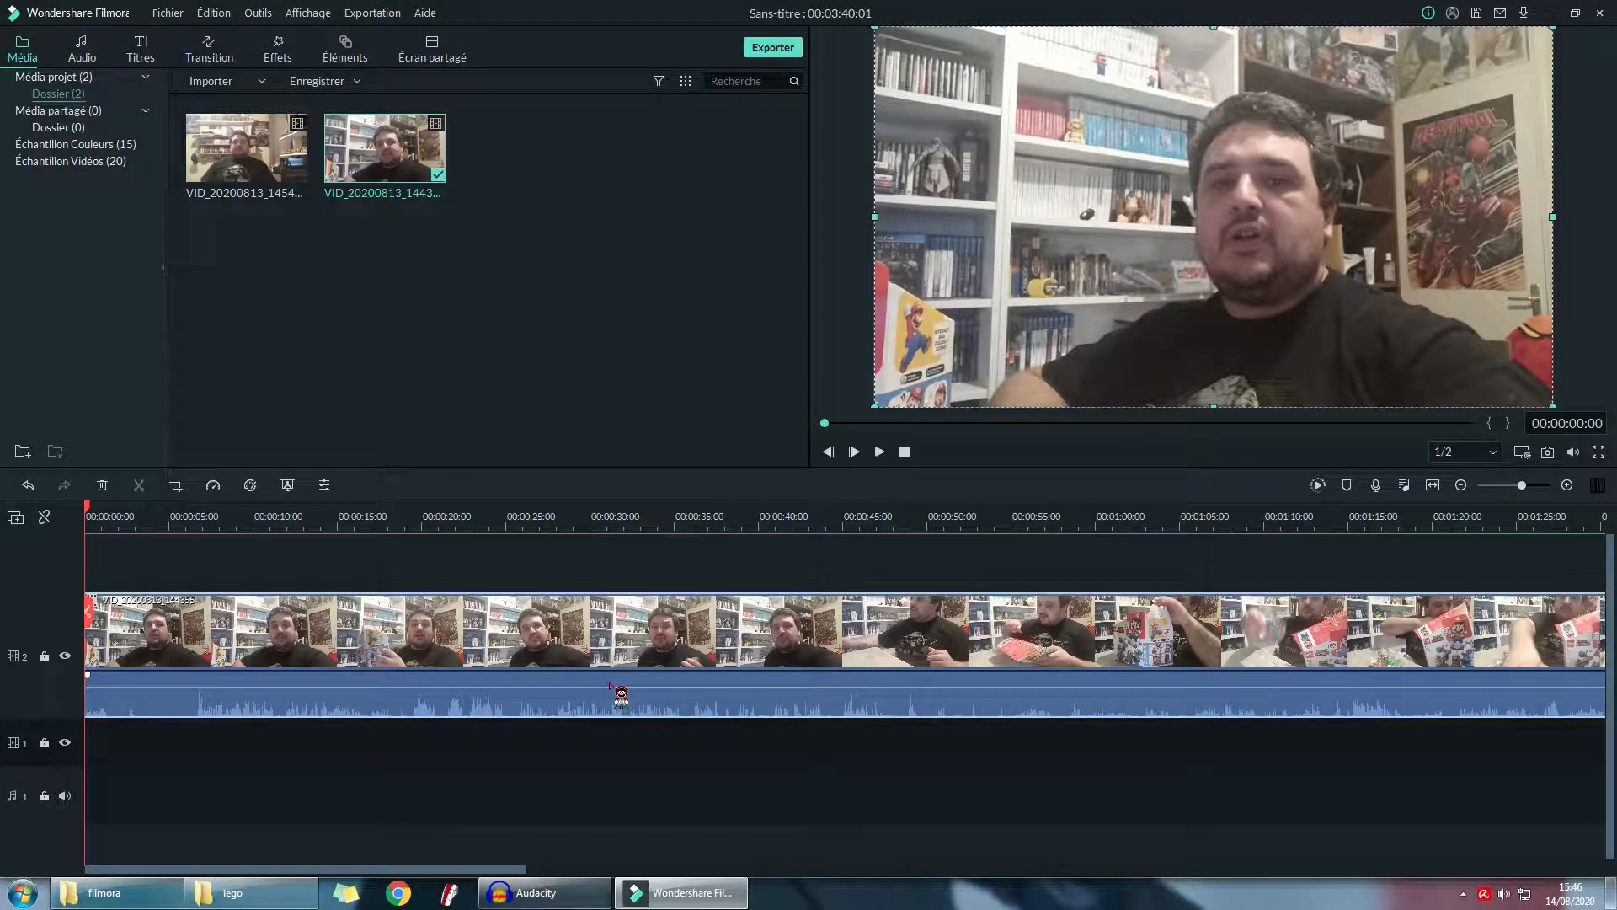
- Play the opening seconds of the video clip to find the hand clap used for syncing
{"action": "key", "text": "space"}
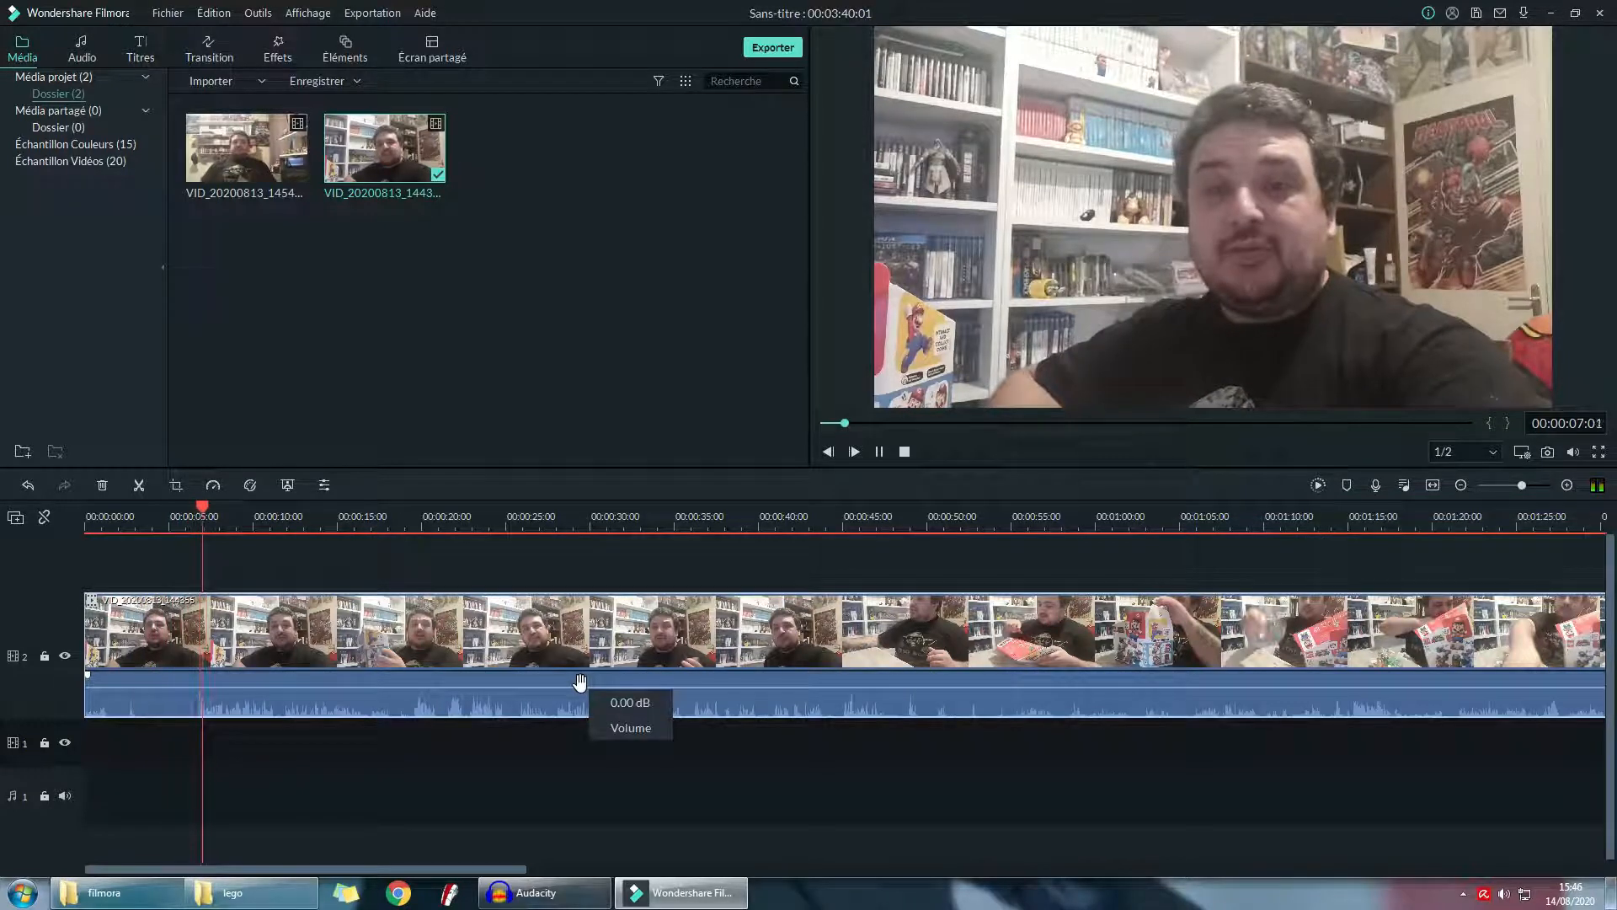
{"action": "key", "text": "space"}
{"action": "left_click", "coordinate": [126, 516]}
{"action": "key", "text": "space"}
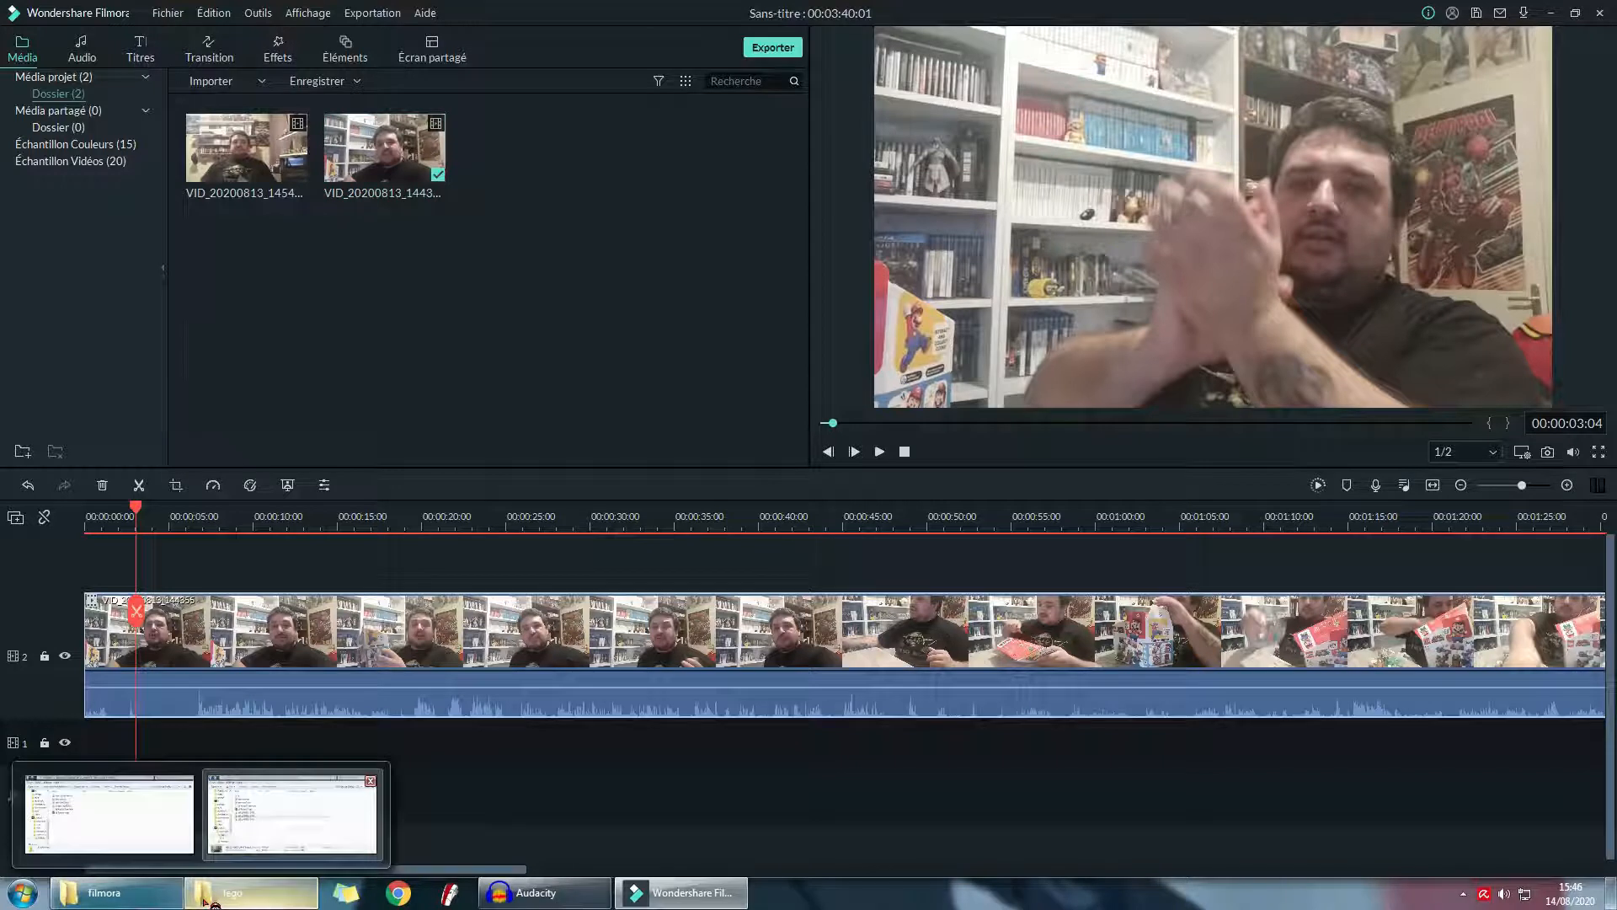
{"action": "left_click", "coordinate": [244, 893]}
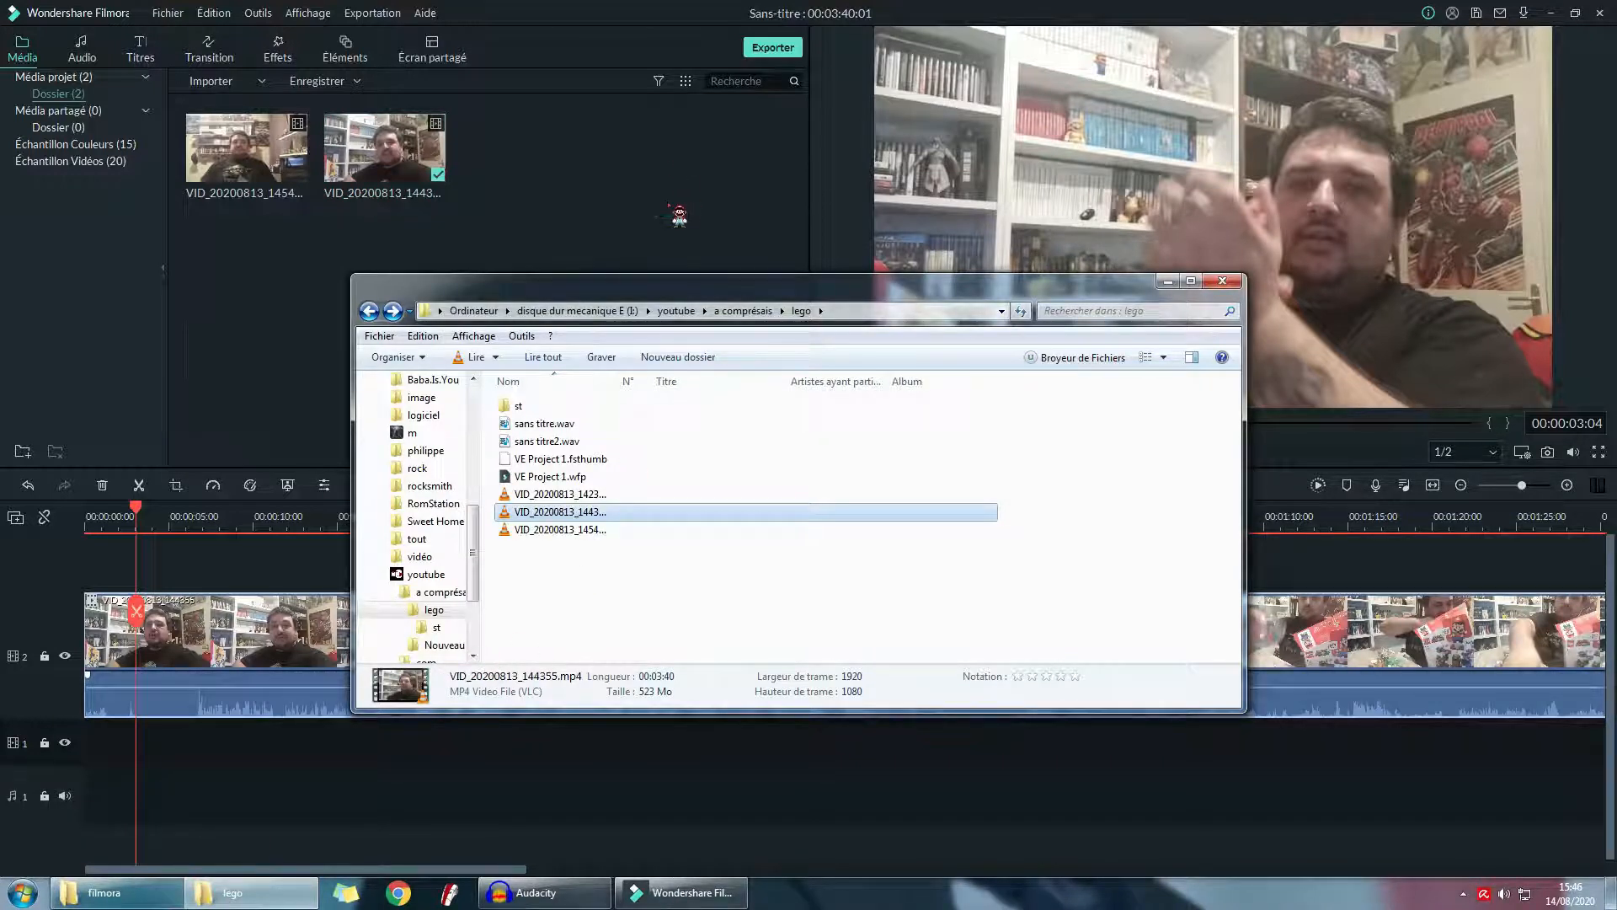
{"action": "left_click", "coordinate": [660, 221]}
{"action": "key", "text": "space"}
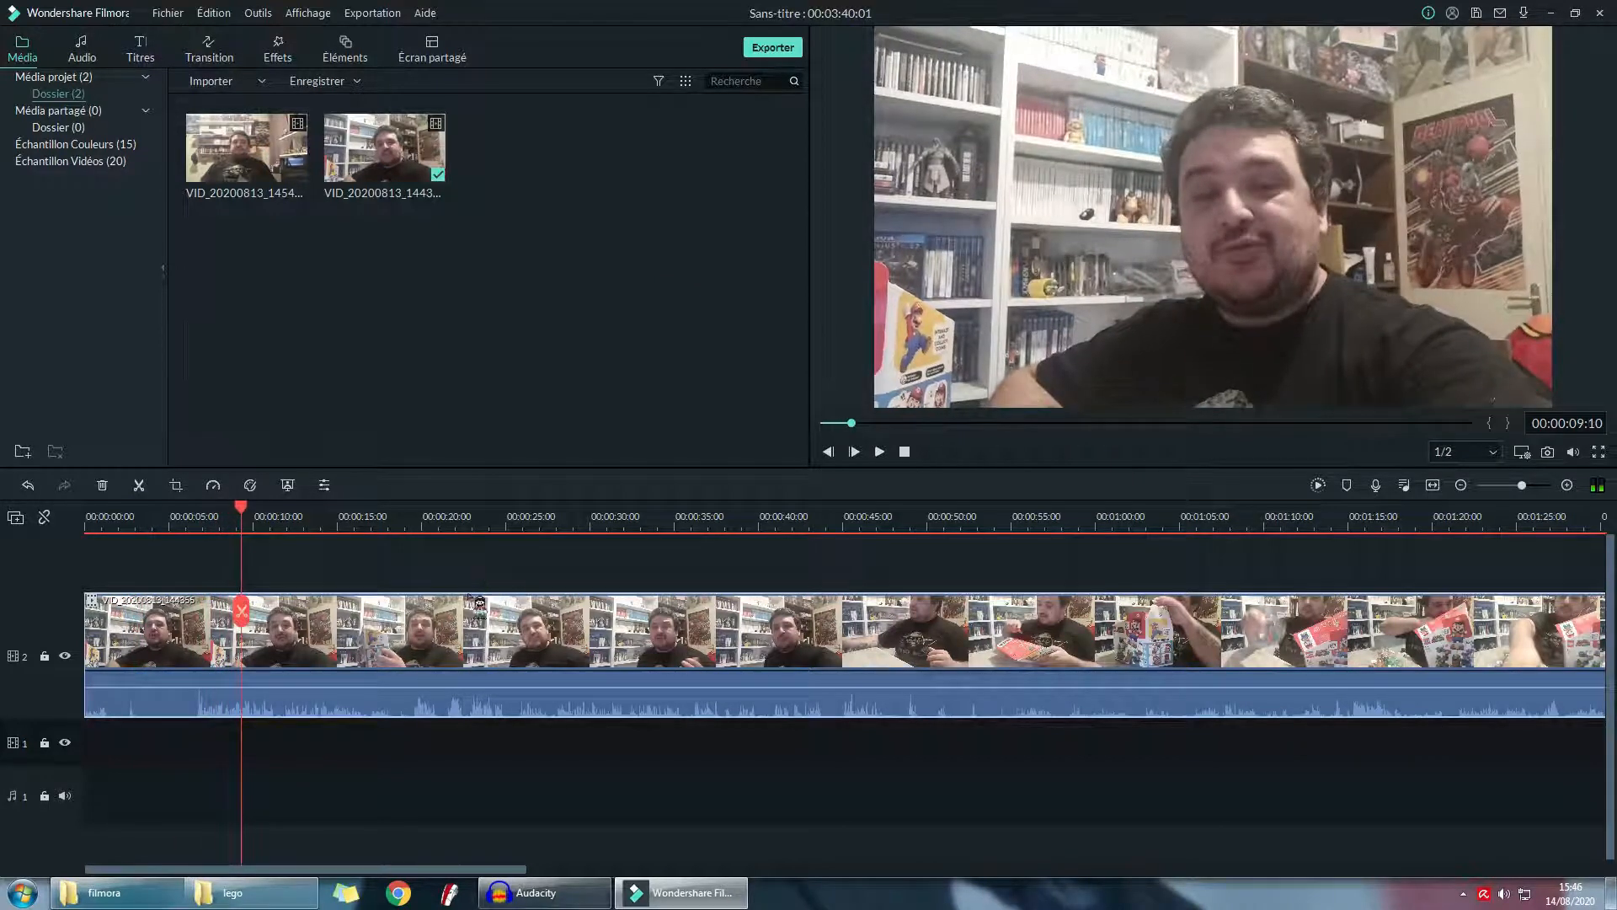
- Import sans titre.wav from the lego folder and place it at the start of audio track 1
{"action": "left_click", "coordinate": [224, 897]}
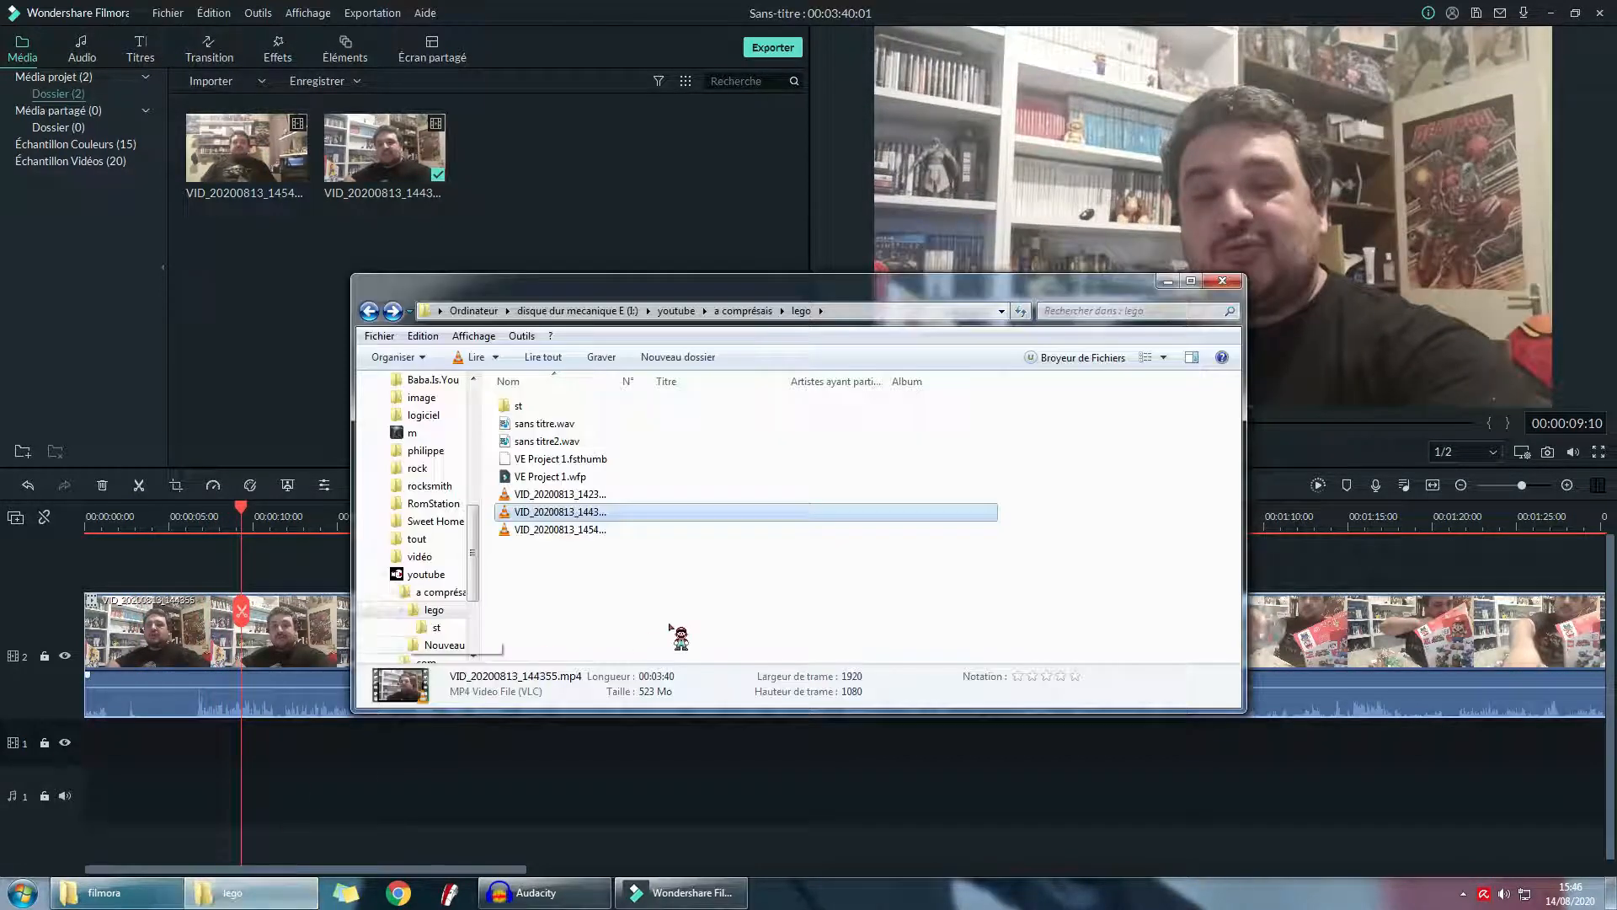
{"action": "left_click", "coordinate": [576, 610]}
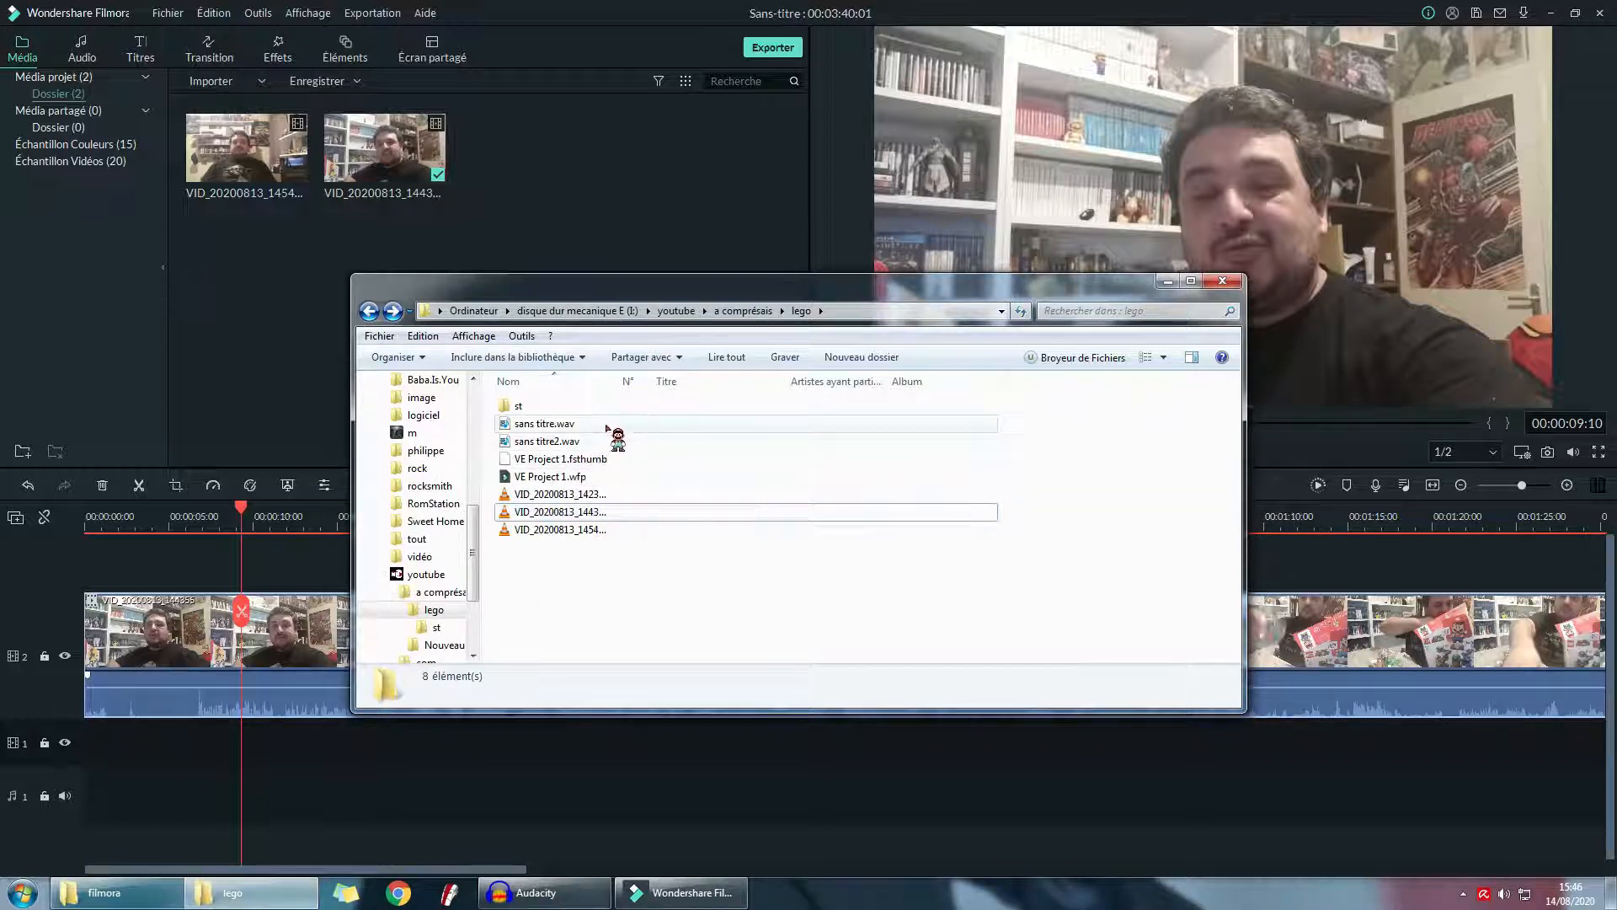
{"action": "left_click", "coordinate": [606, 425]}
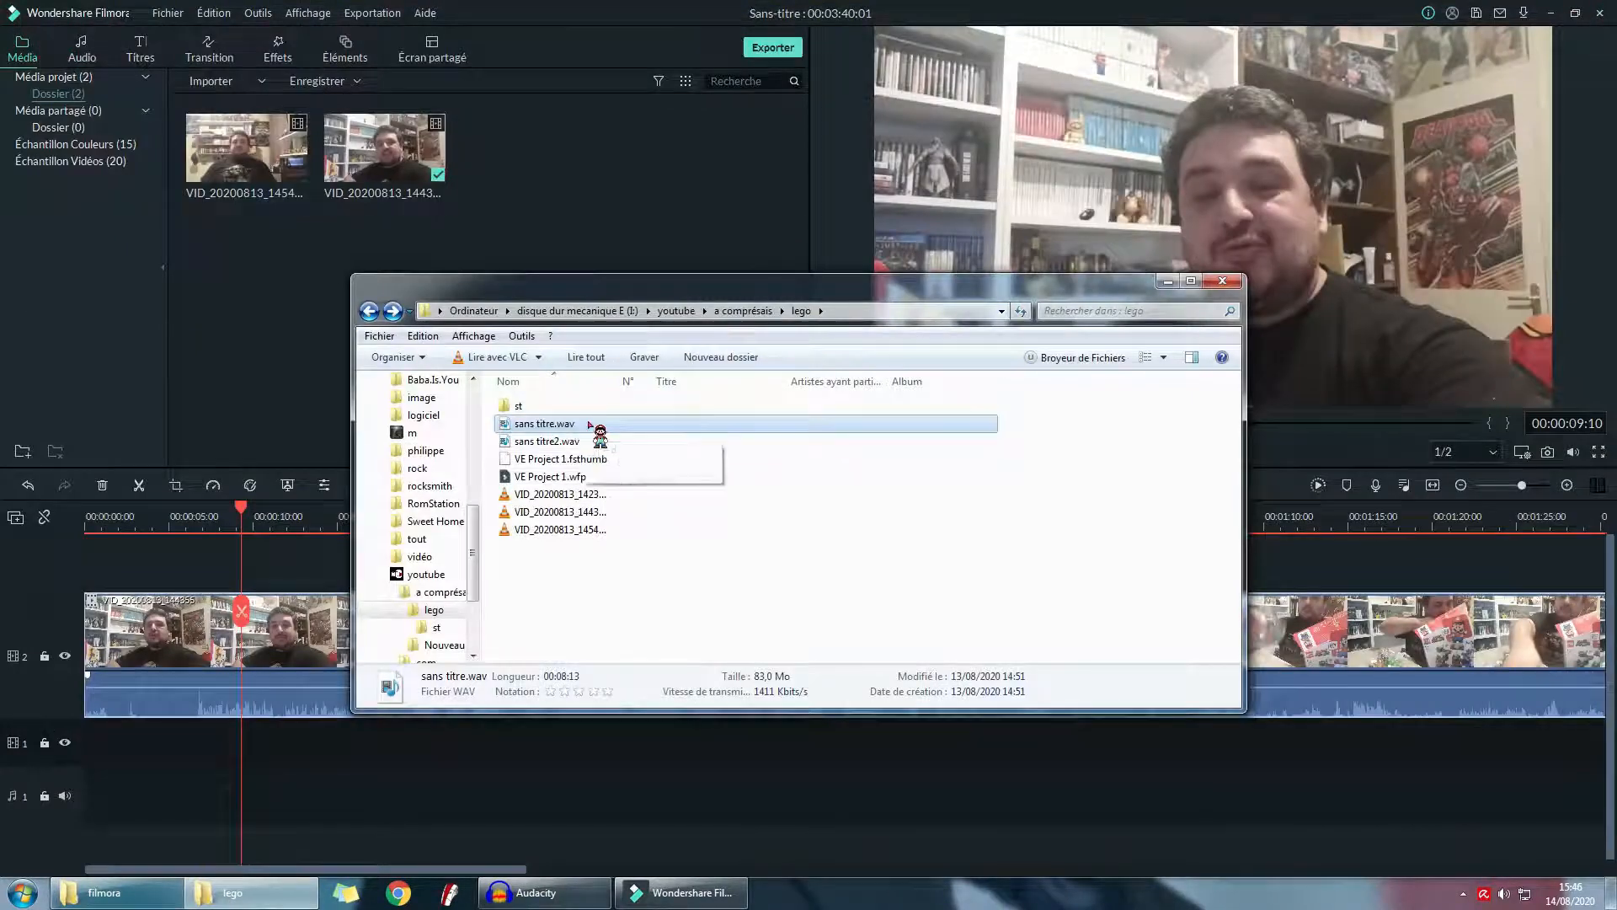
{"action": "left_click_drag", "start_coordinate": [588, 423], "coordinate": [632, 318]}
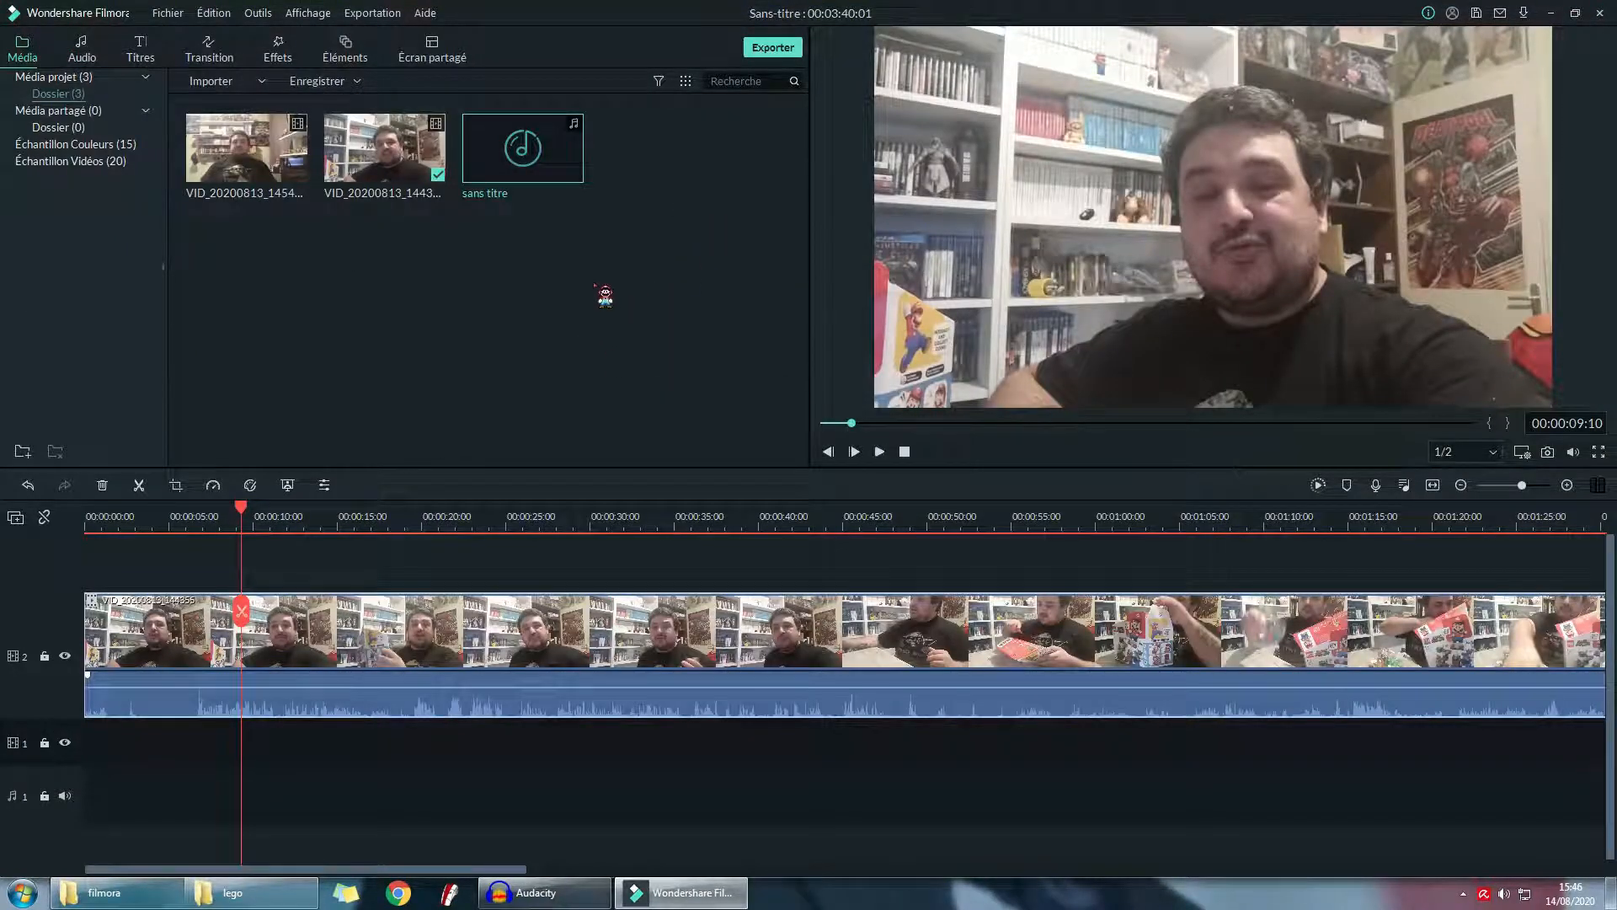
{"action": "mouse_move", "coordinate": [521, 194]}
{"action": "left_click_drag", "start_coordinate": [521, 180], "coordinate": [84, 771]}
- Shift the video clip away from the timeline start and enlarge the height of audio track 1
{"action": "left_click_drag", "start_coordinate": [411, 684], "coordinate": [559, 666]}
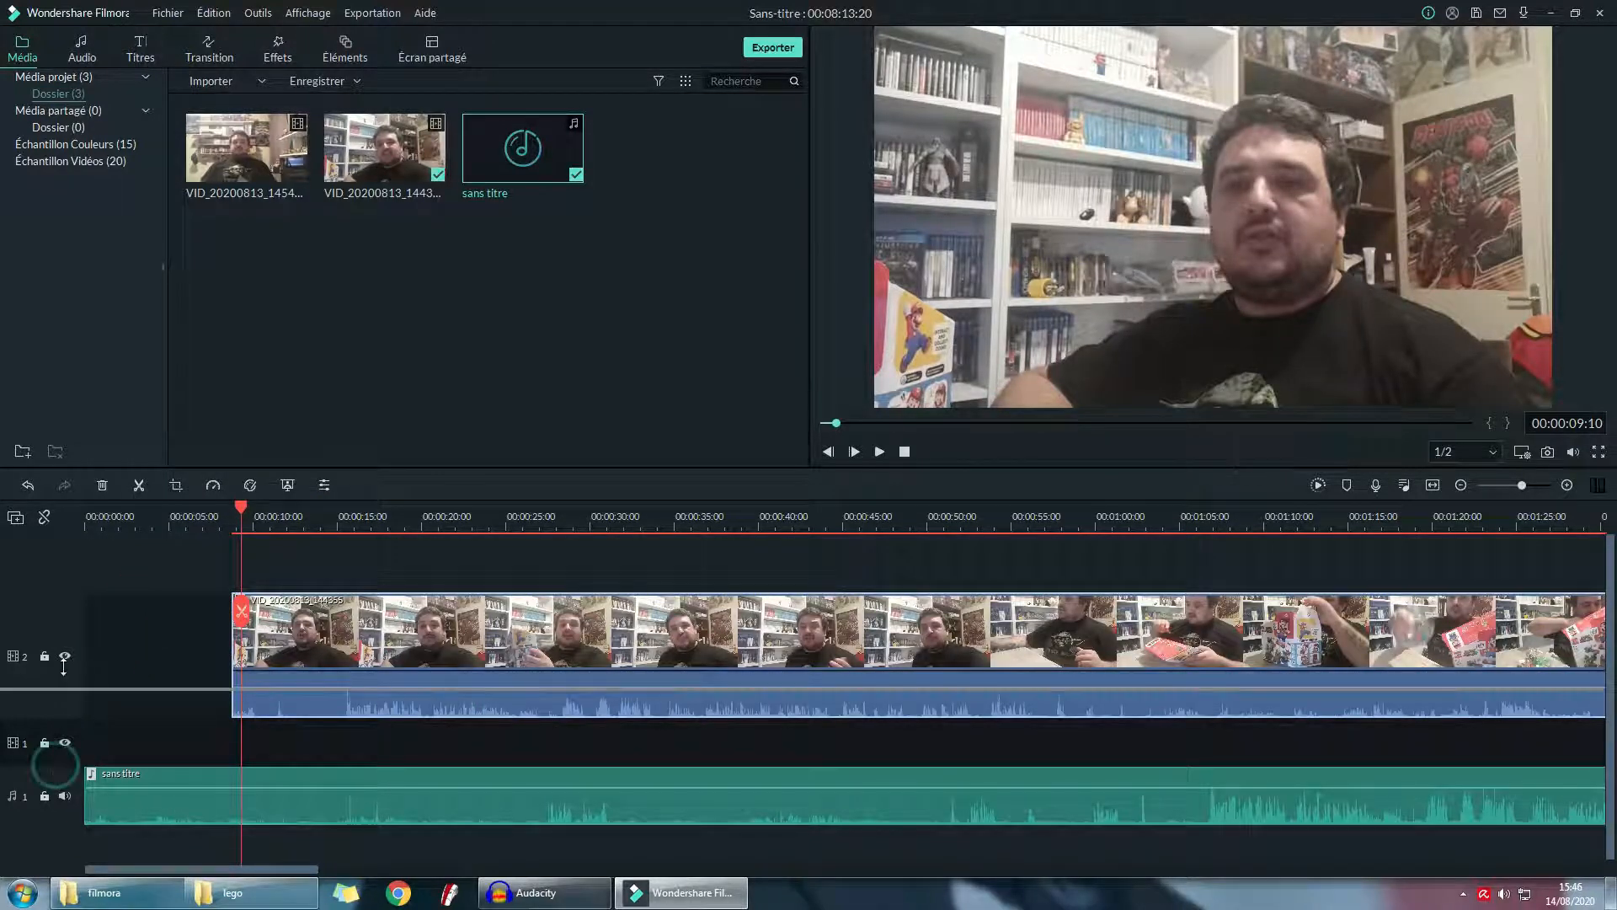
{"action": "left_click_drag", "start_coordinate": [56, 765], "coordinate": [56, 689]}
{"action": "left_click", "coordinate": [129, 596]}
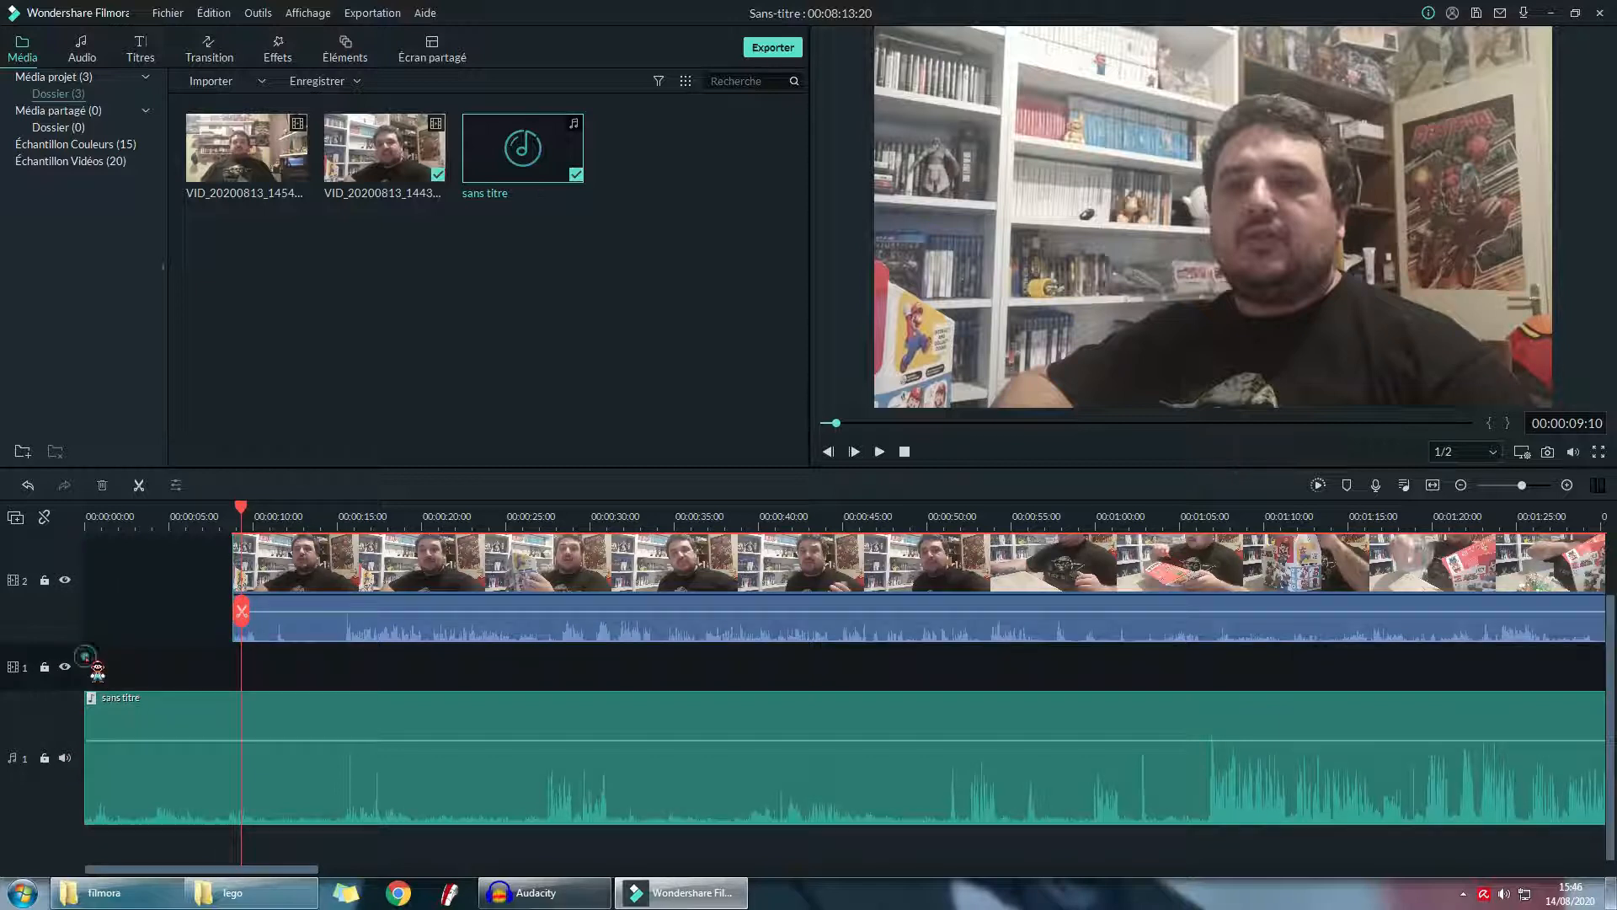
- Play the sans titre audio to locate the clap and place the playhead just before it, at 00:01:01:17
{"action": "left_click", "coordinate": [96, 518]}
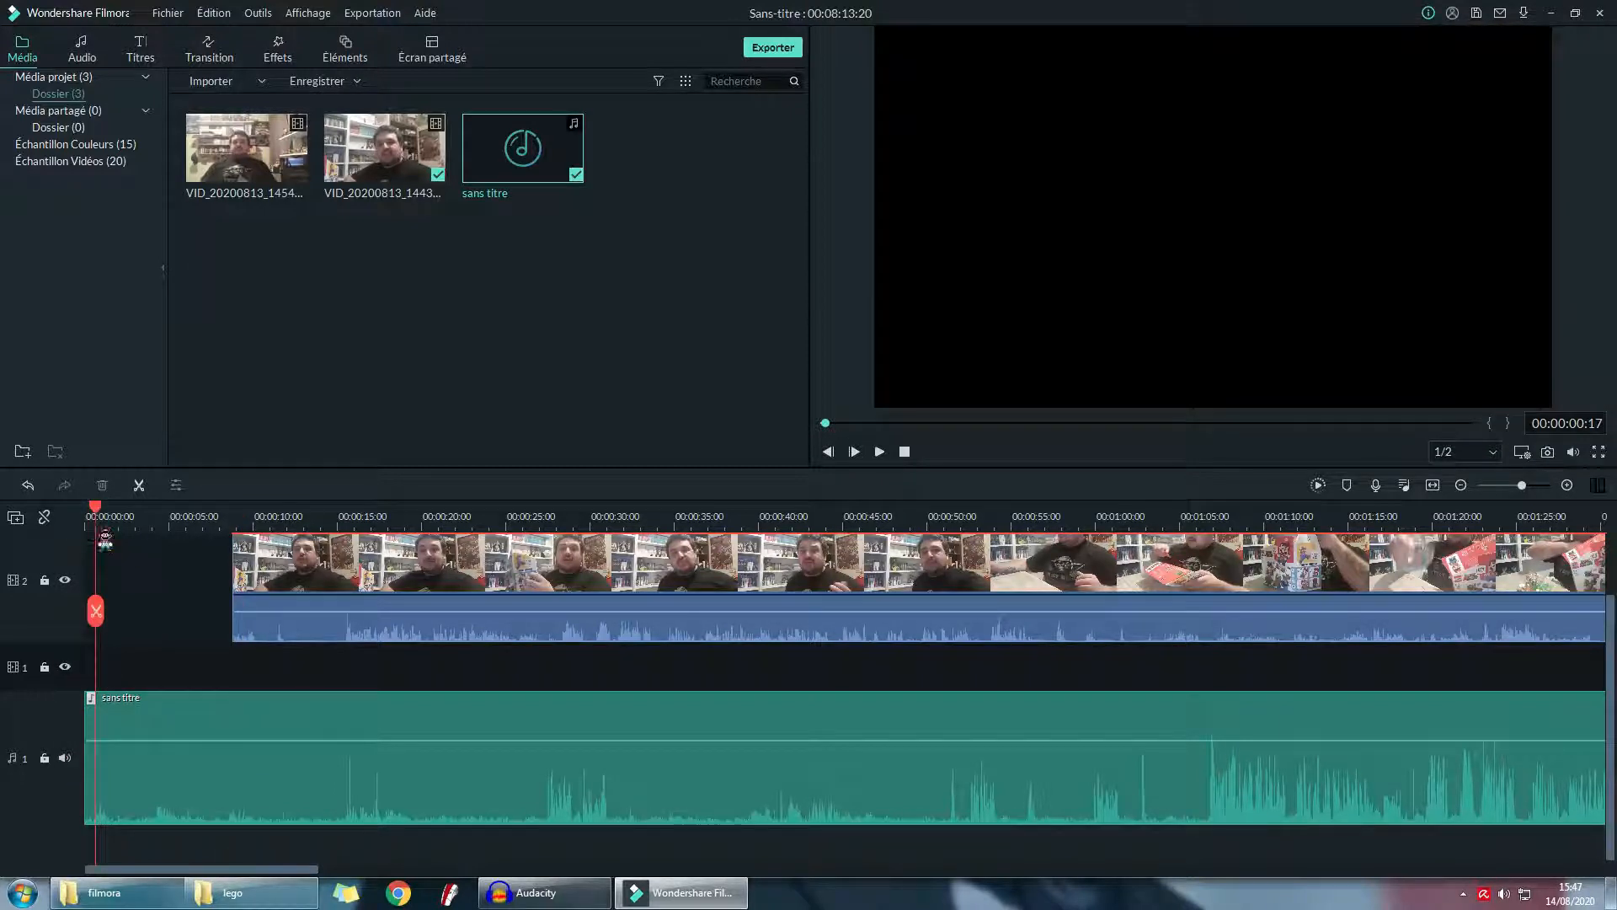
{"action": "key", "text": "space"}
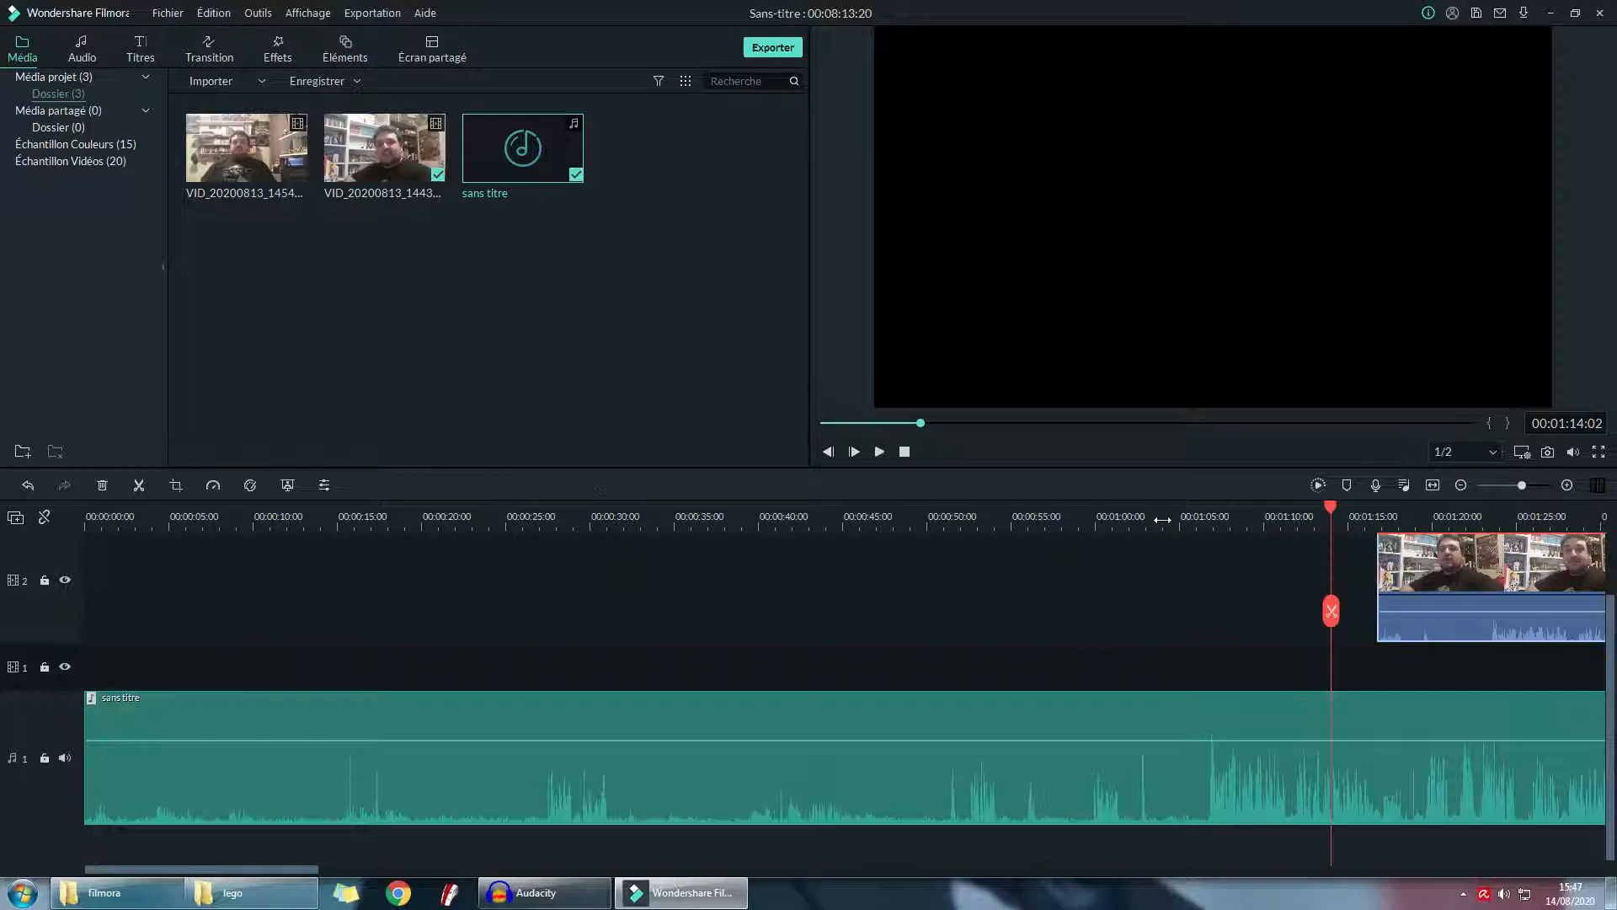
{"action": "left_click", "coordinate": [1123, 520]}
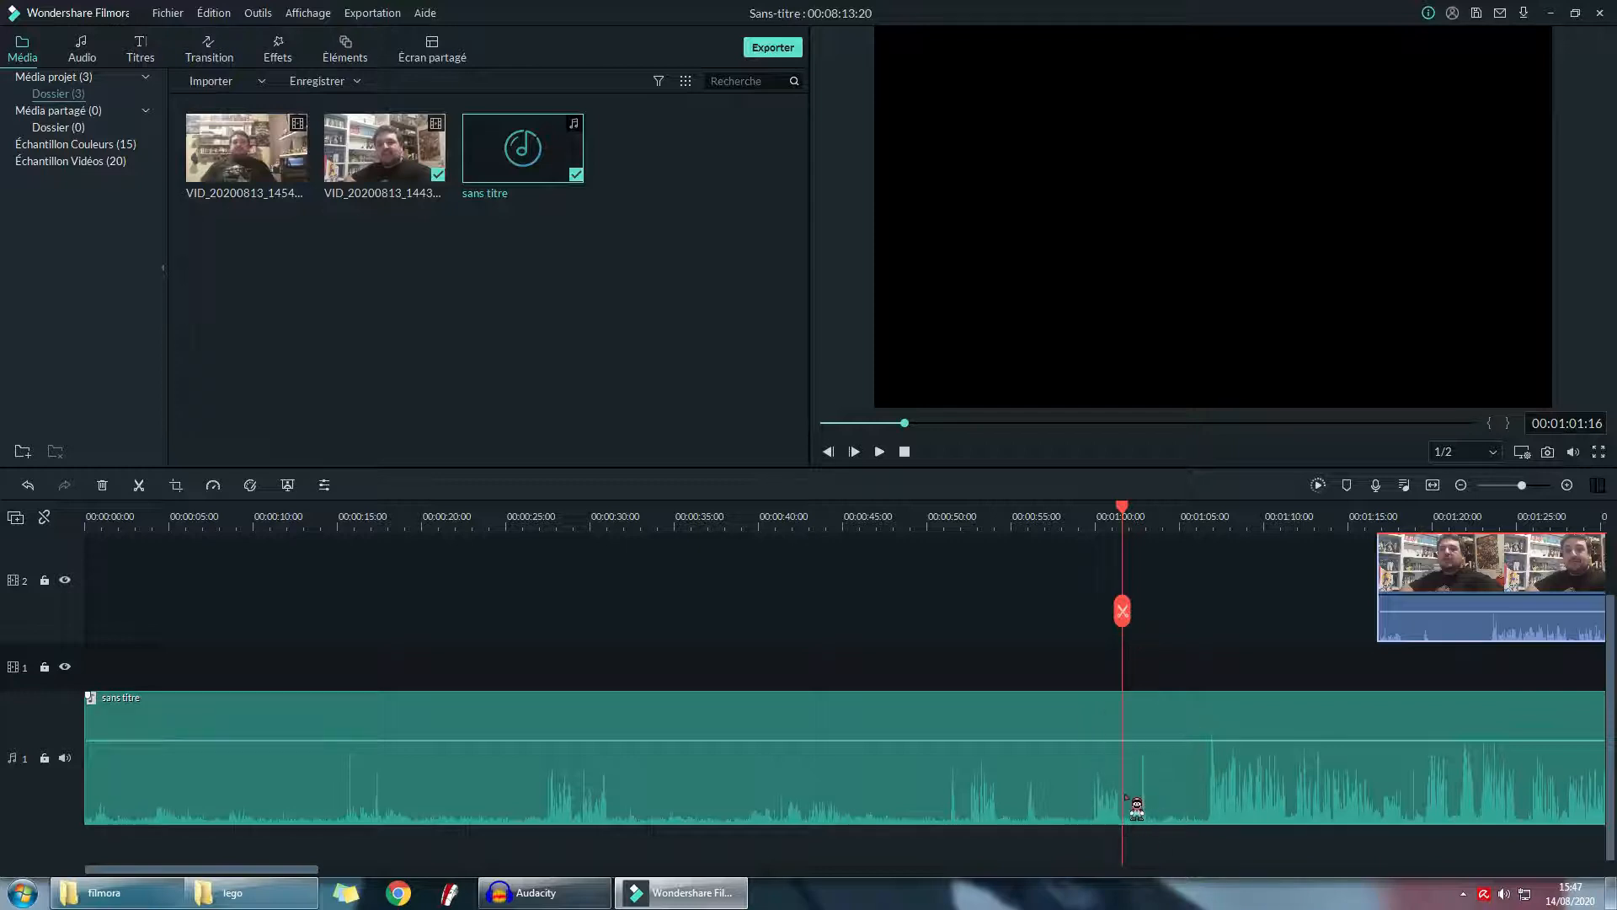
{"action": "key", "text": "space"}
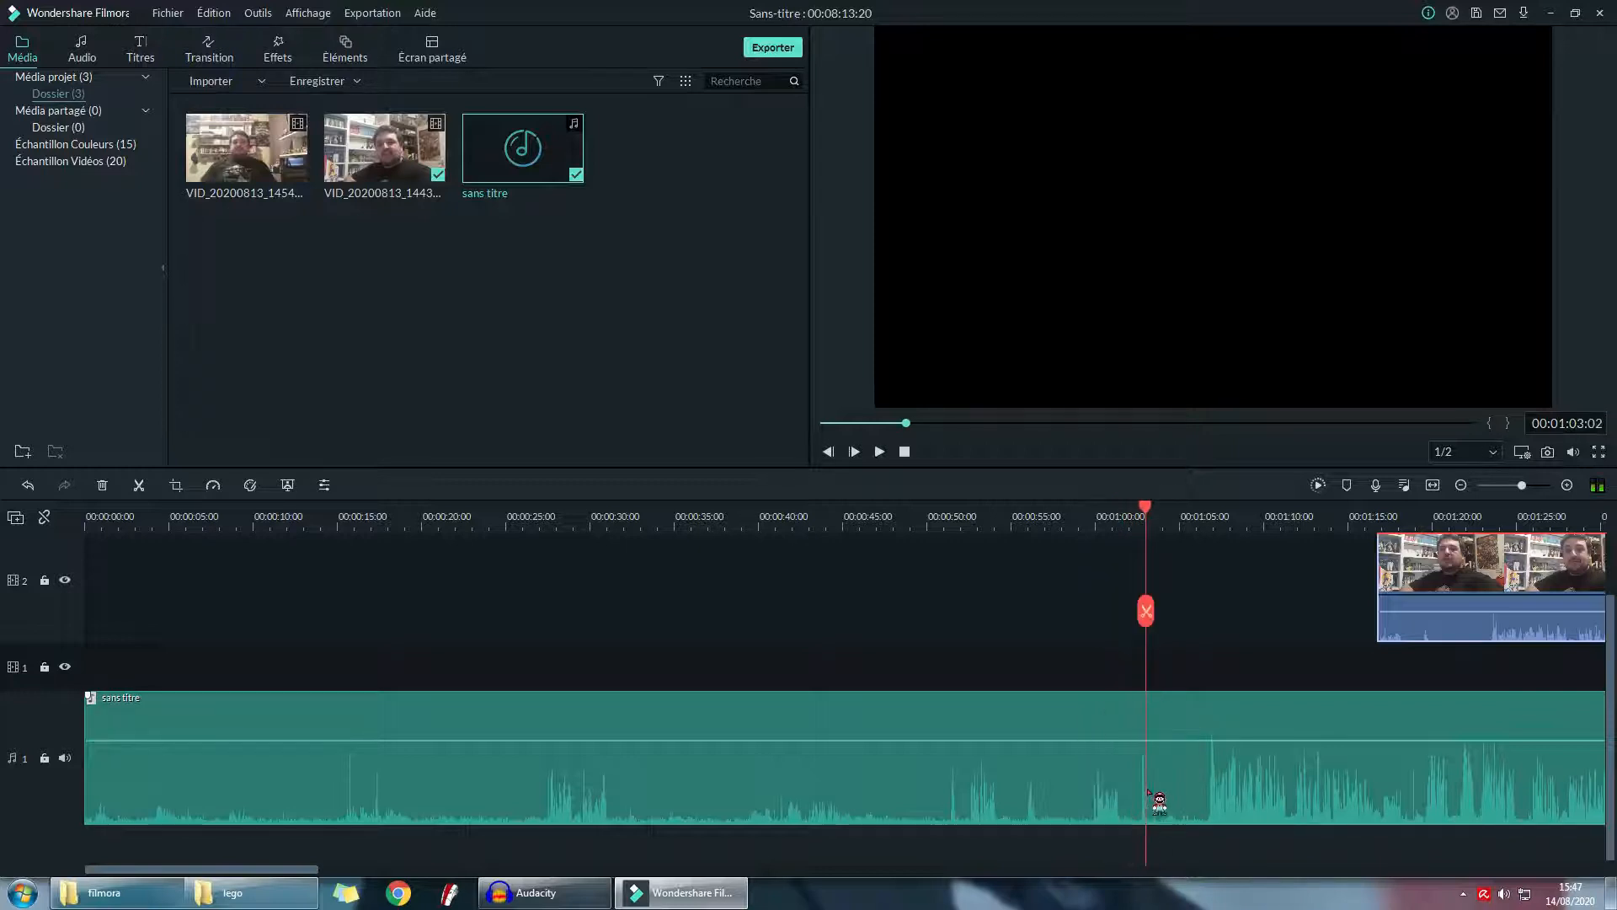
{"action": "left_click", "coordinate": [1123, 522]}
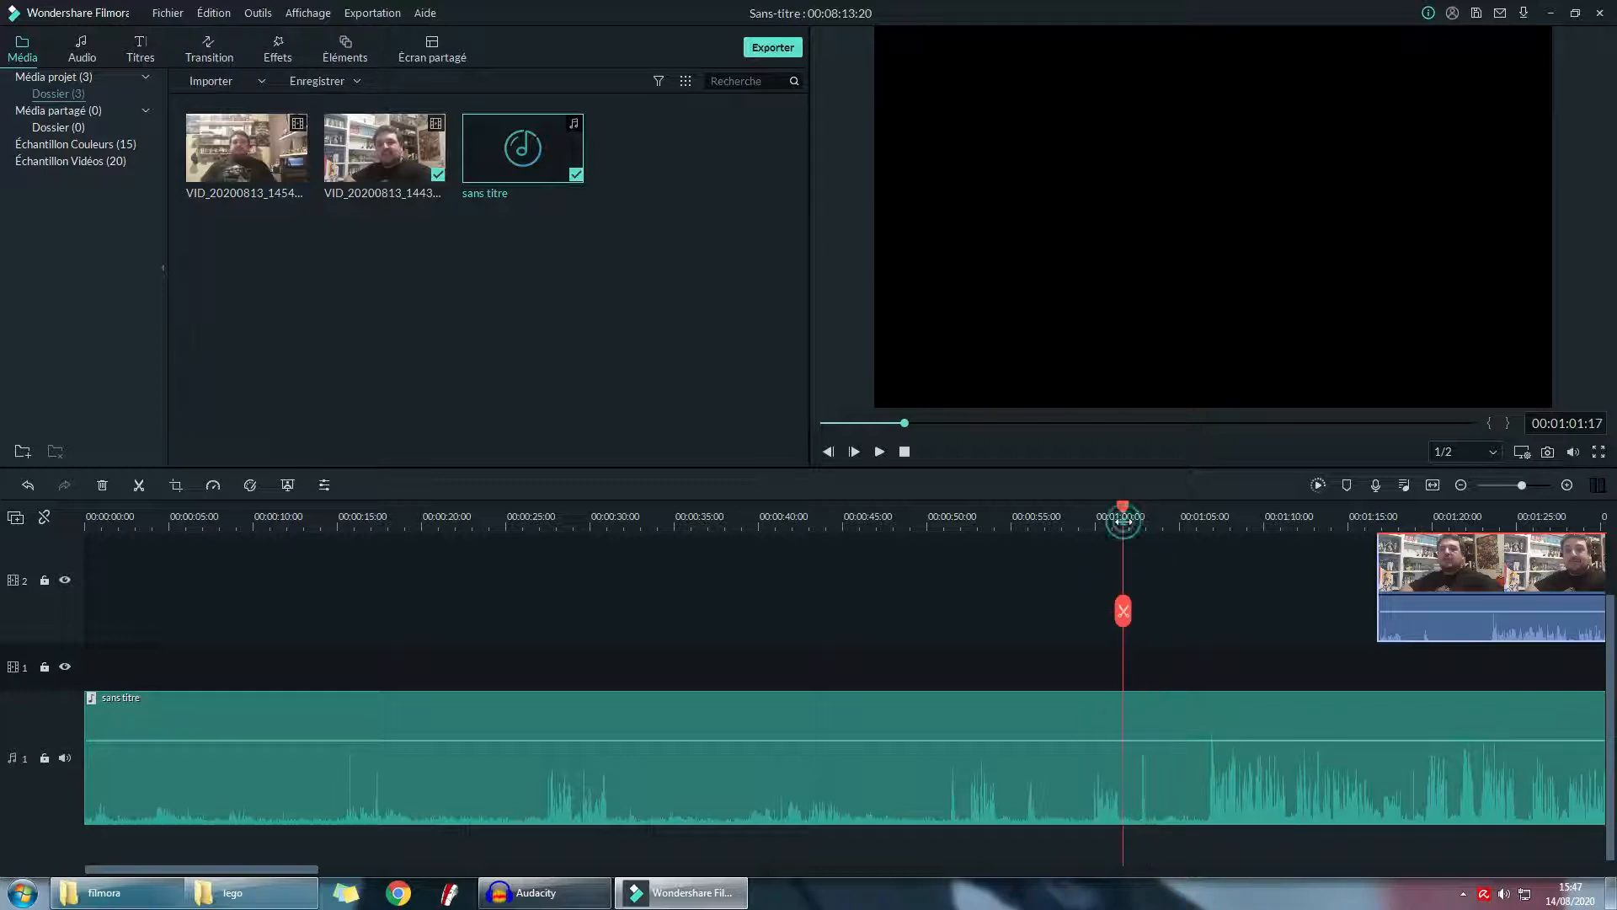
{"action": "left_click", "coordinate": [1124, 623]}
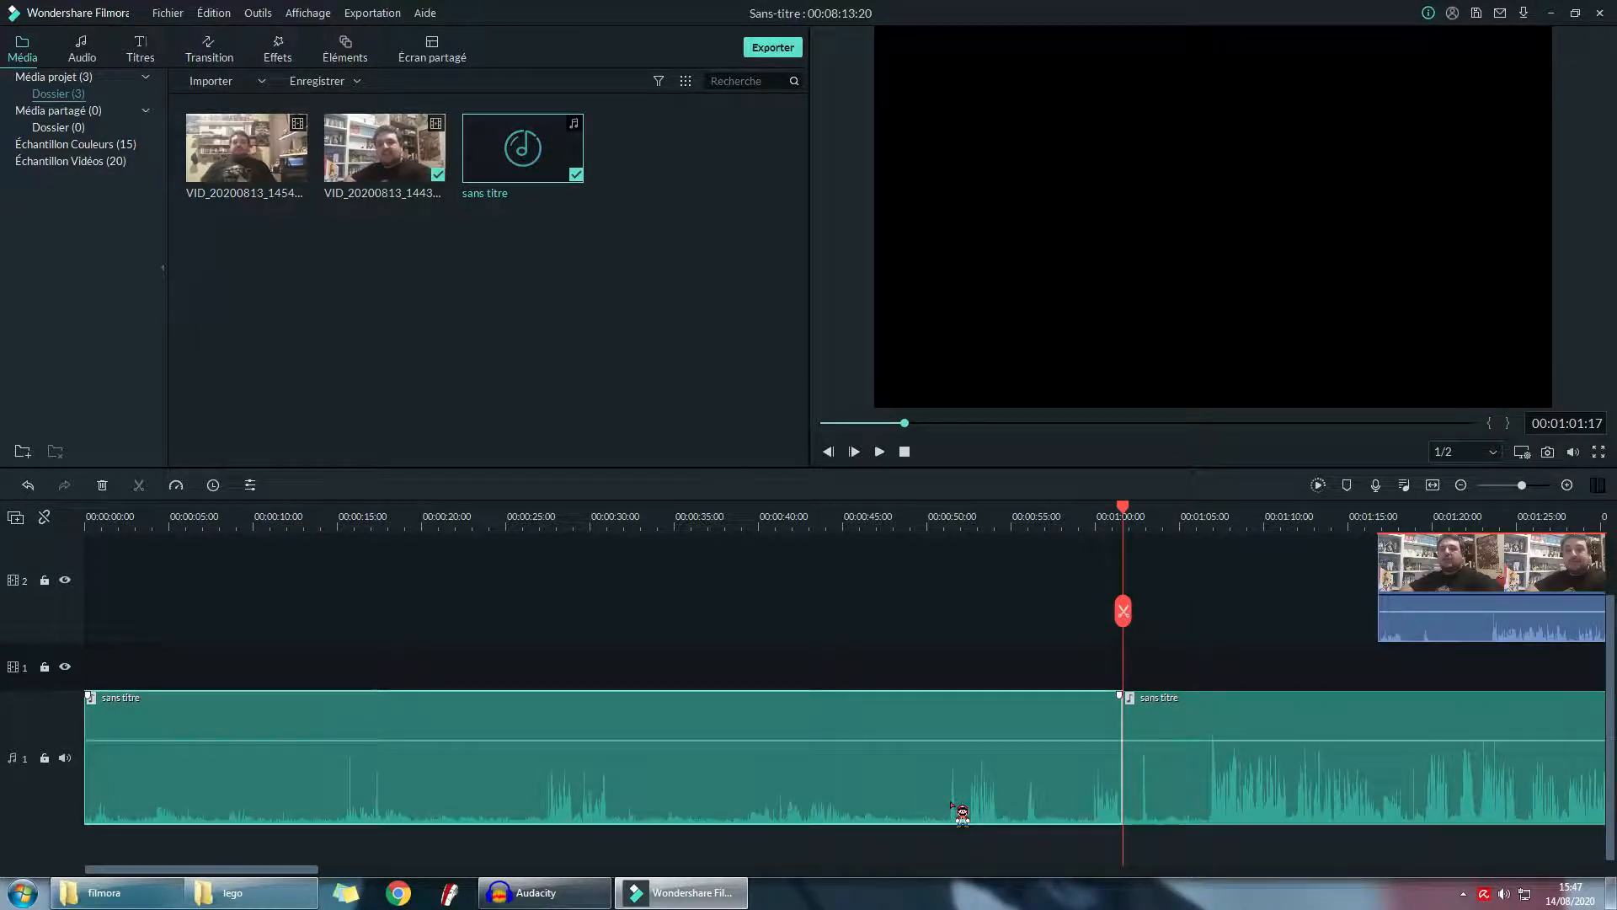
{"action": "key", "text": "Delete"}
{"action": "key", "text": "ctrl+z"}
{"action": "key", "text": "ctrl+z"}
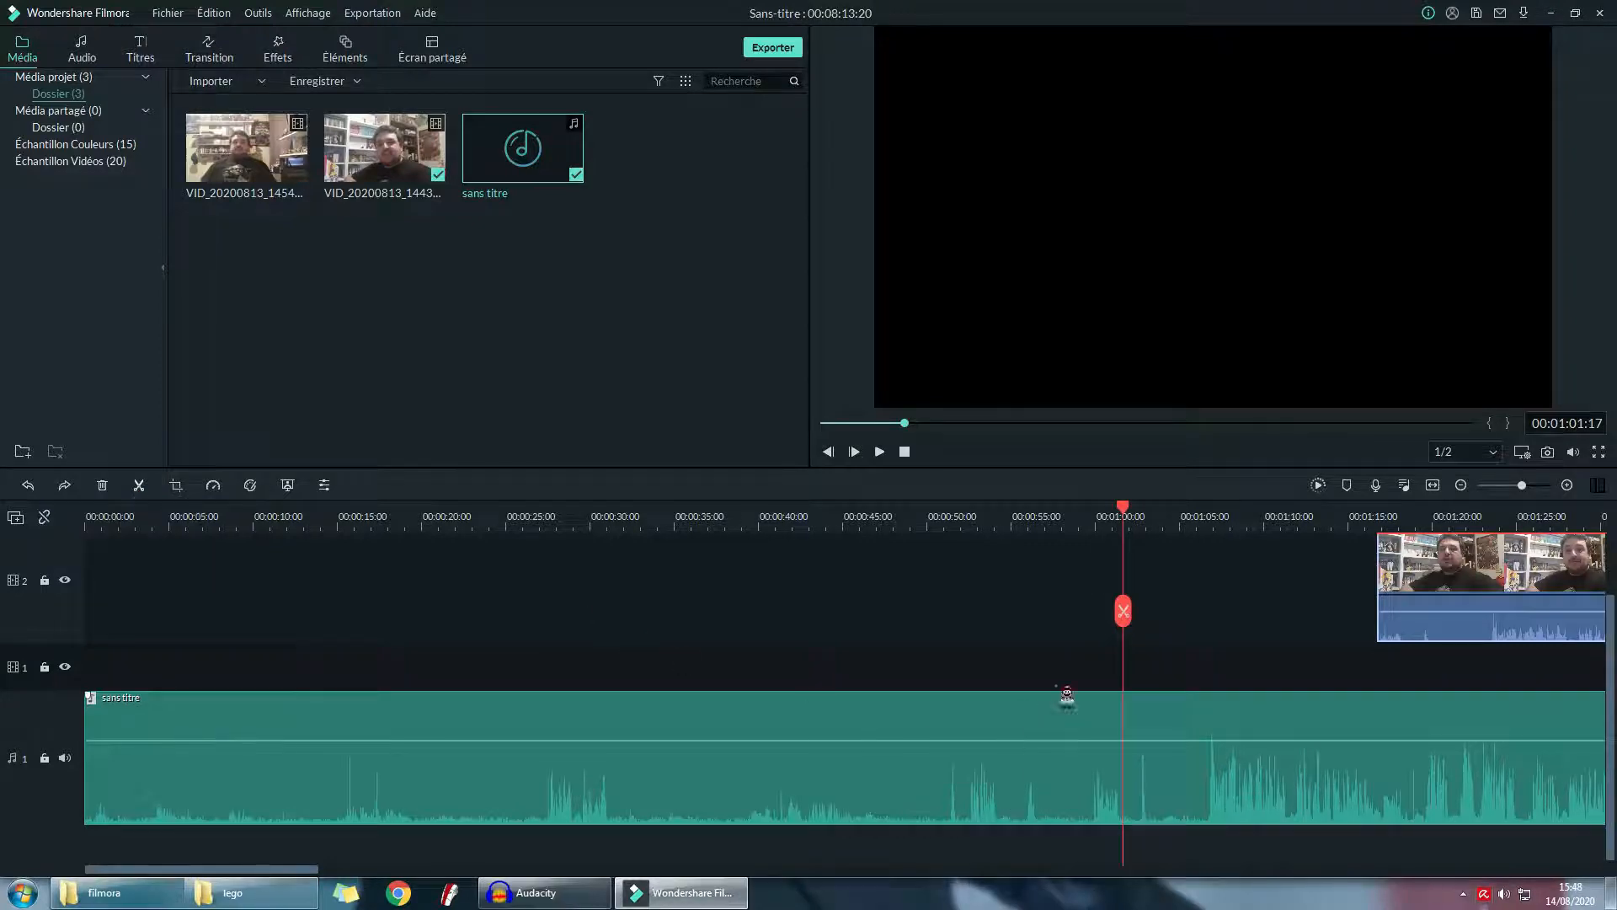
- Split the sans titre audio at 00:01:01:17 and delete the part before the cut
{"action": "left_click", "coordinate": [1125, 613]}
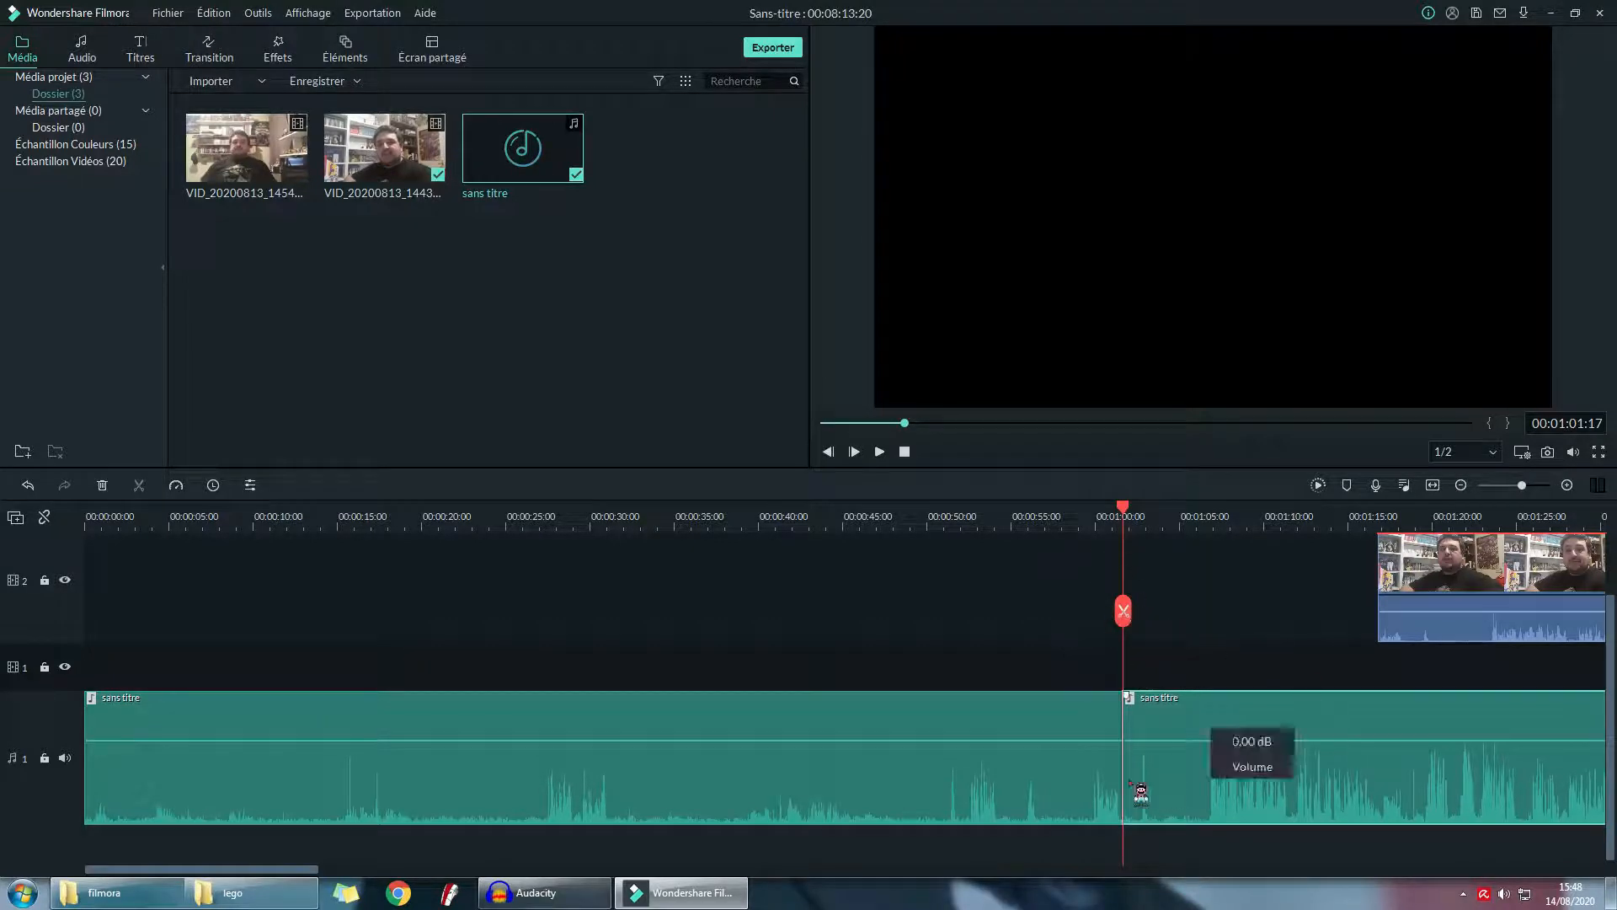
{"action": "left_click", "coordinate": [895, 836]}
{"action": "left_click", "coordinate": [909, 811]}
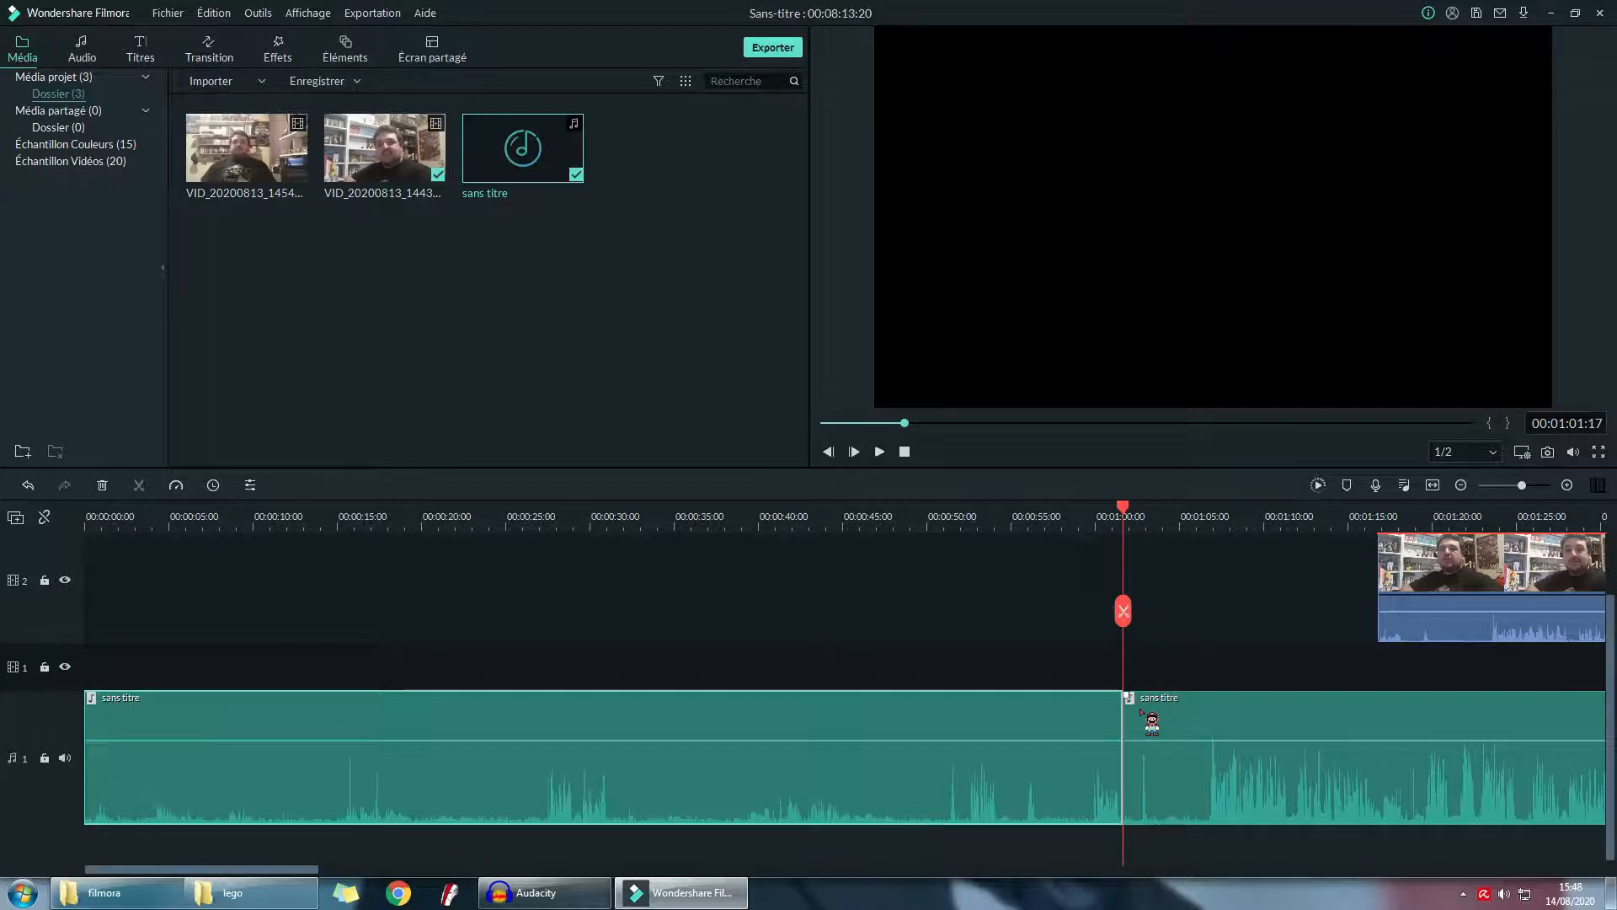
{"action": "key", "text": "Delete"}
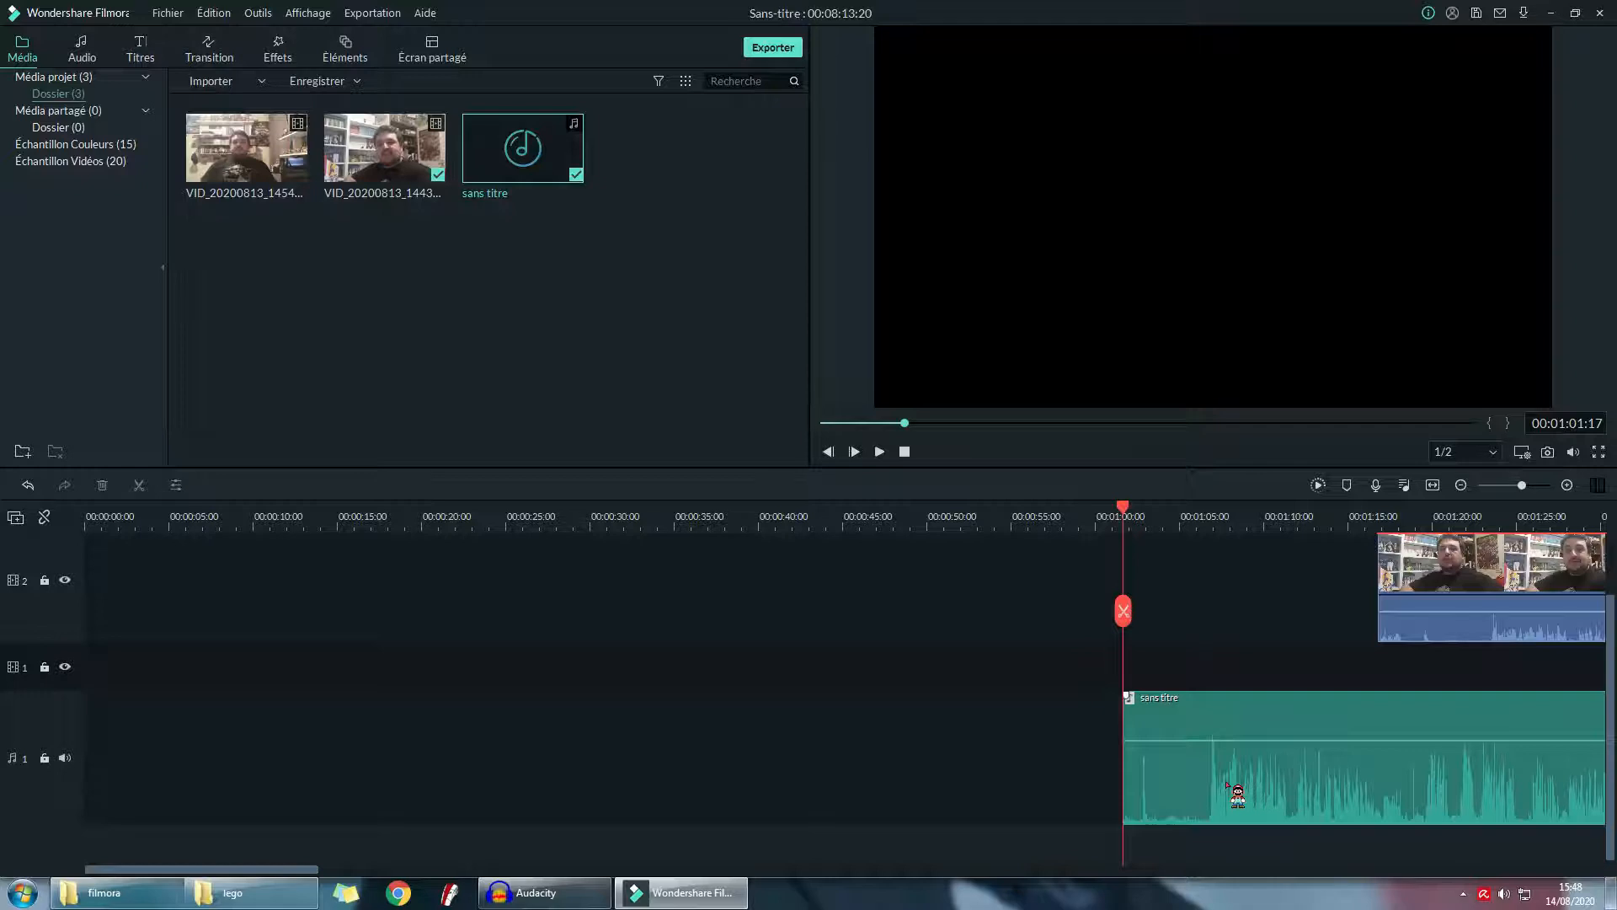
- Move the remaining audio clip toward the timeline start and ripple delete the gap in front of it
{"action": "double_click", "coordinate": [1270, 788]}
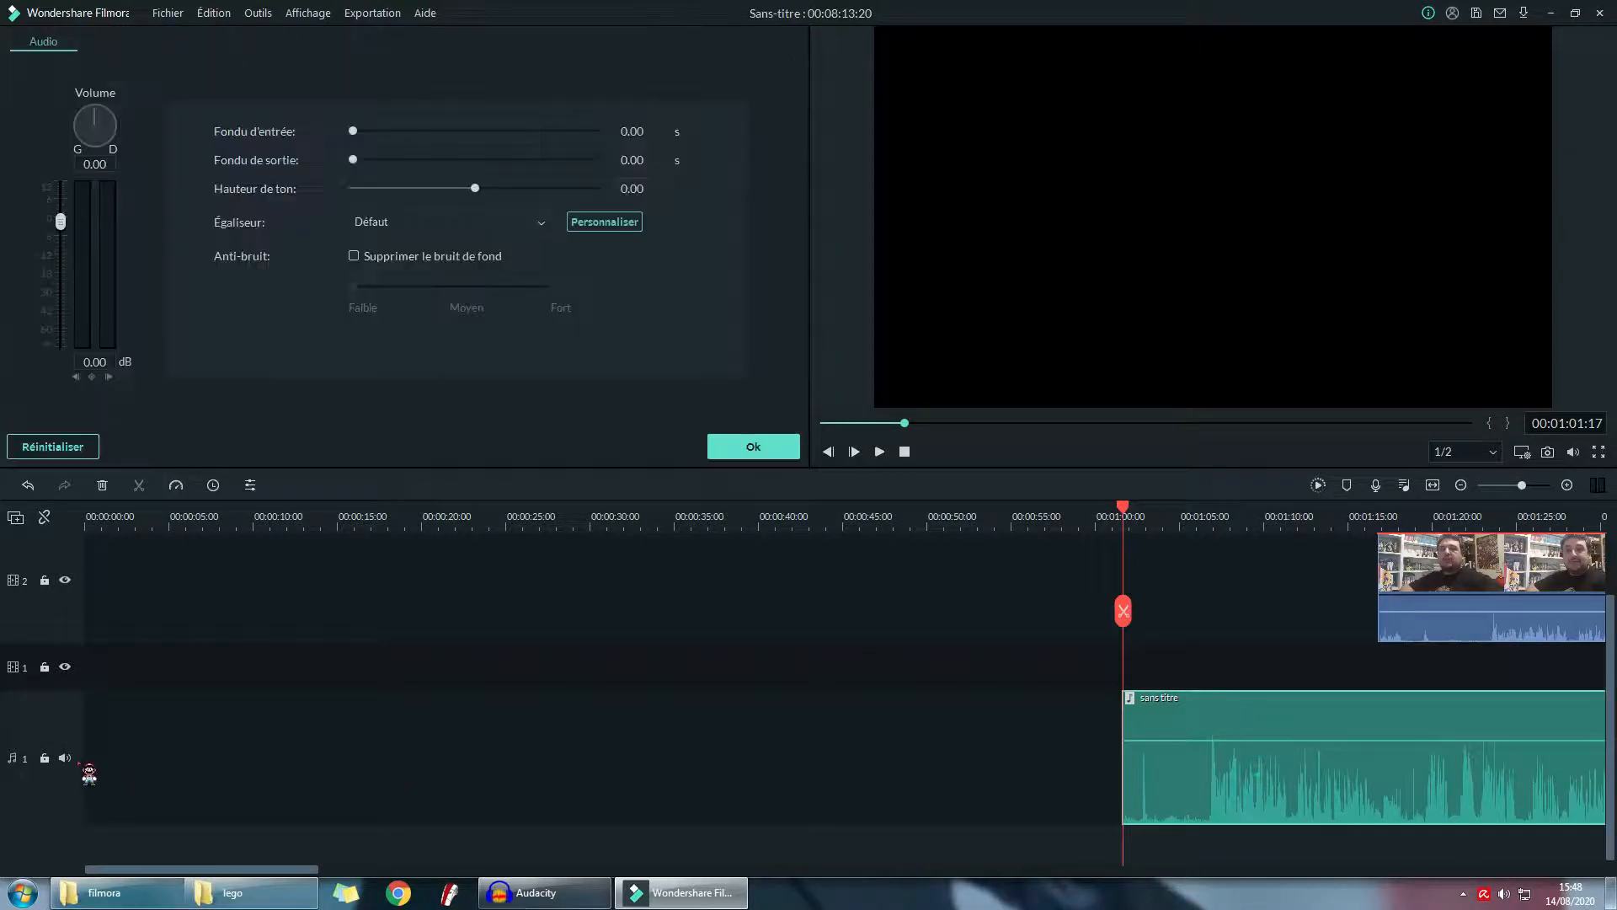
{"action": "left_click_drag", "start_coordinate": [1231, 784], "coordinate": [119, 784]}
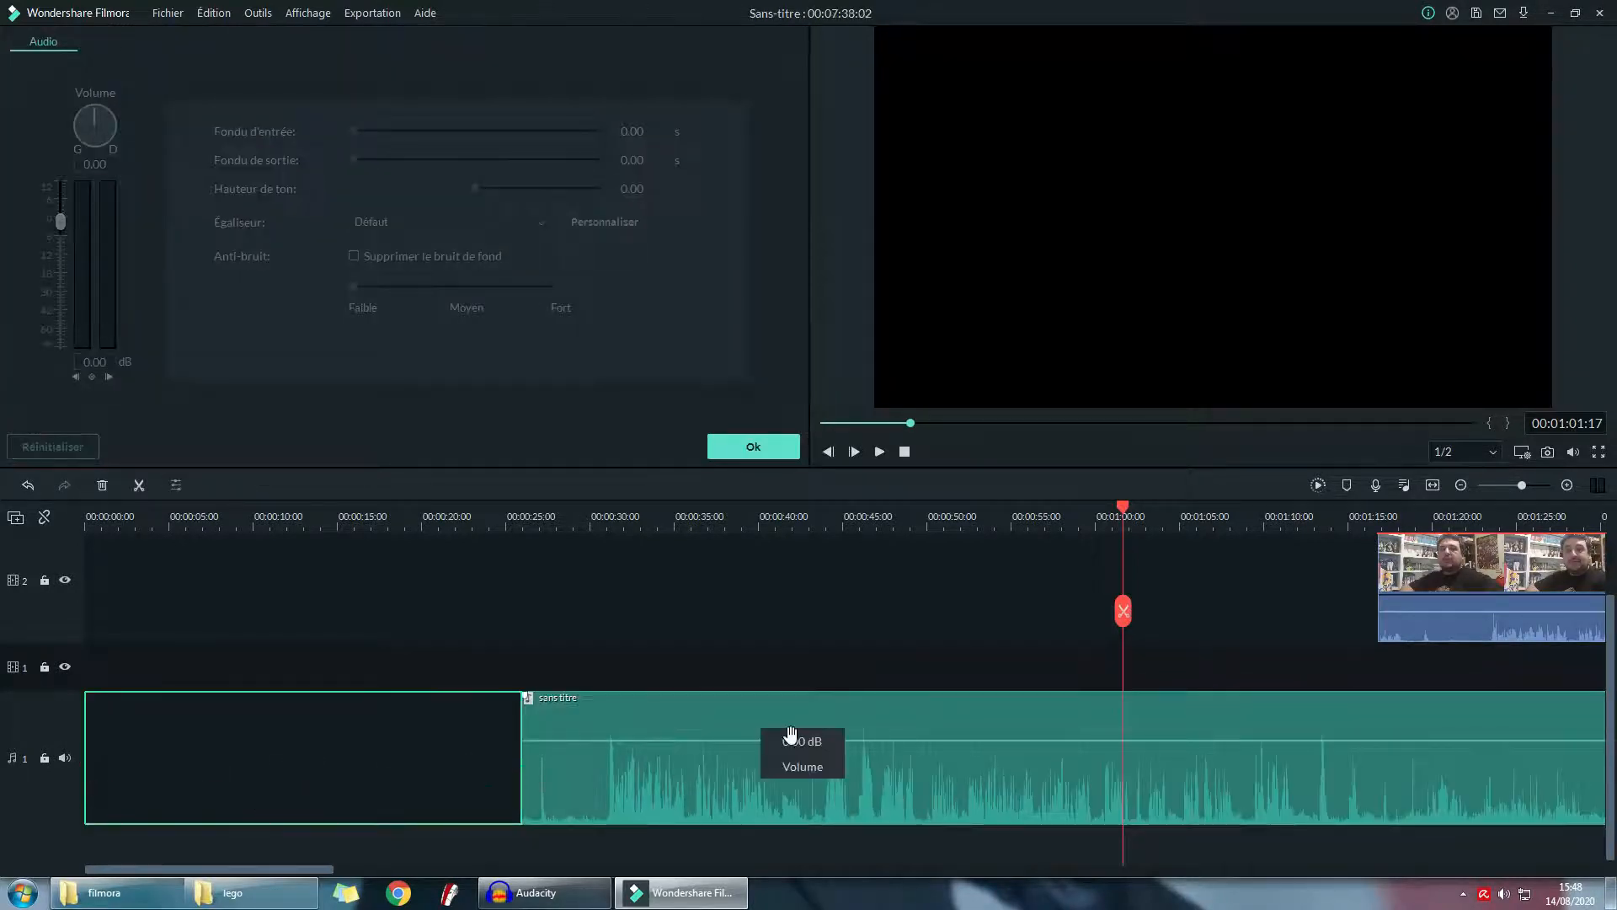
{"action": "right_click", "coordinate": [379, 792]}
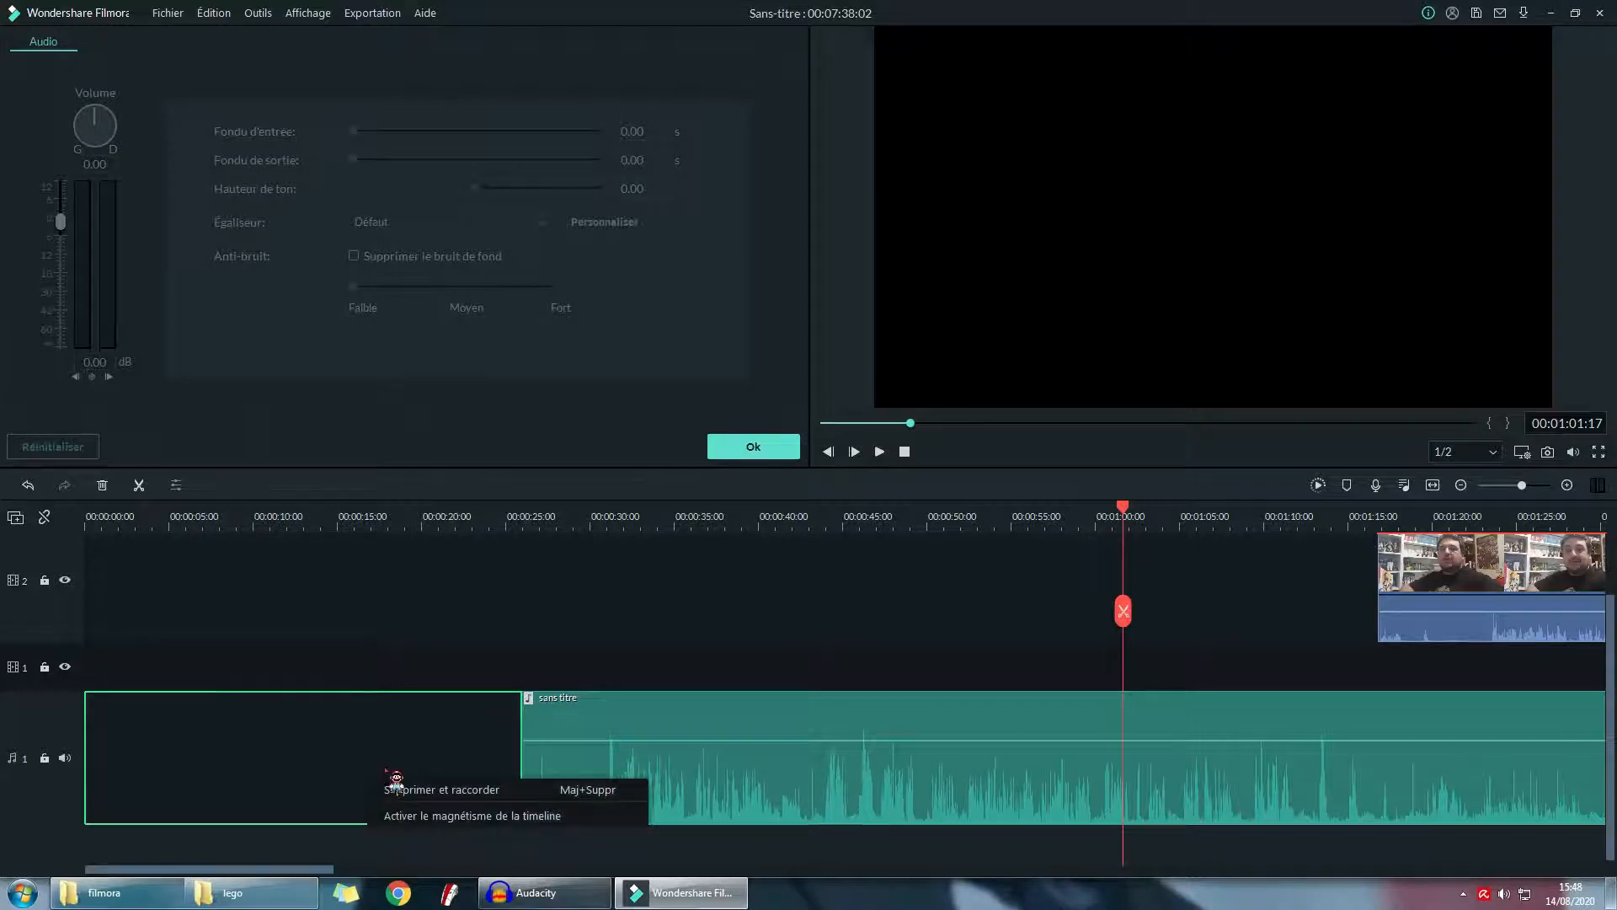
{"action": "left_click", "coordinate": [425, 807]}
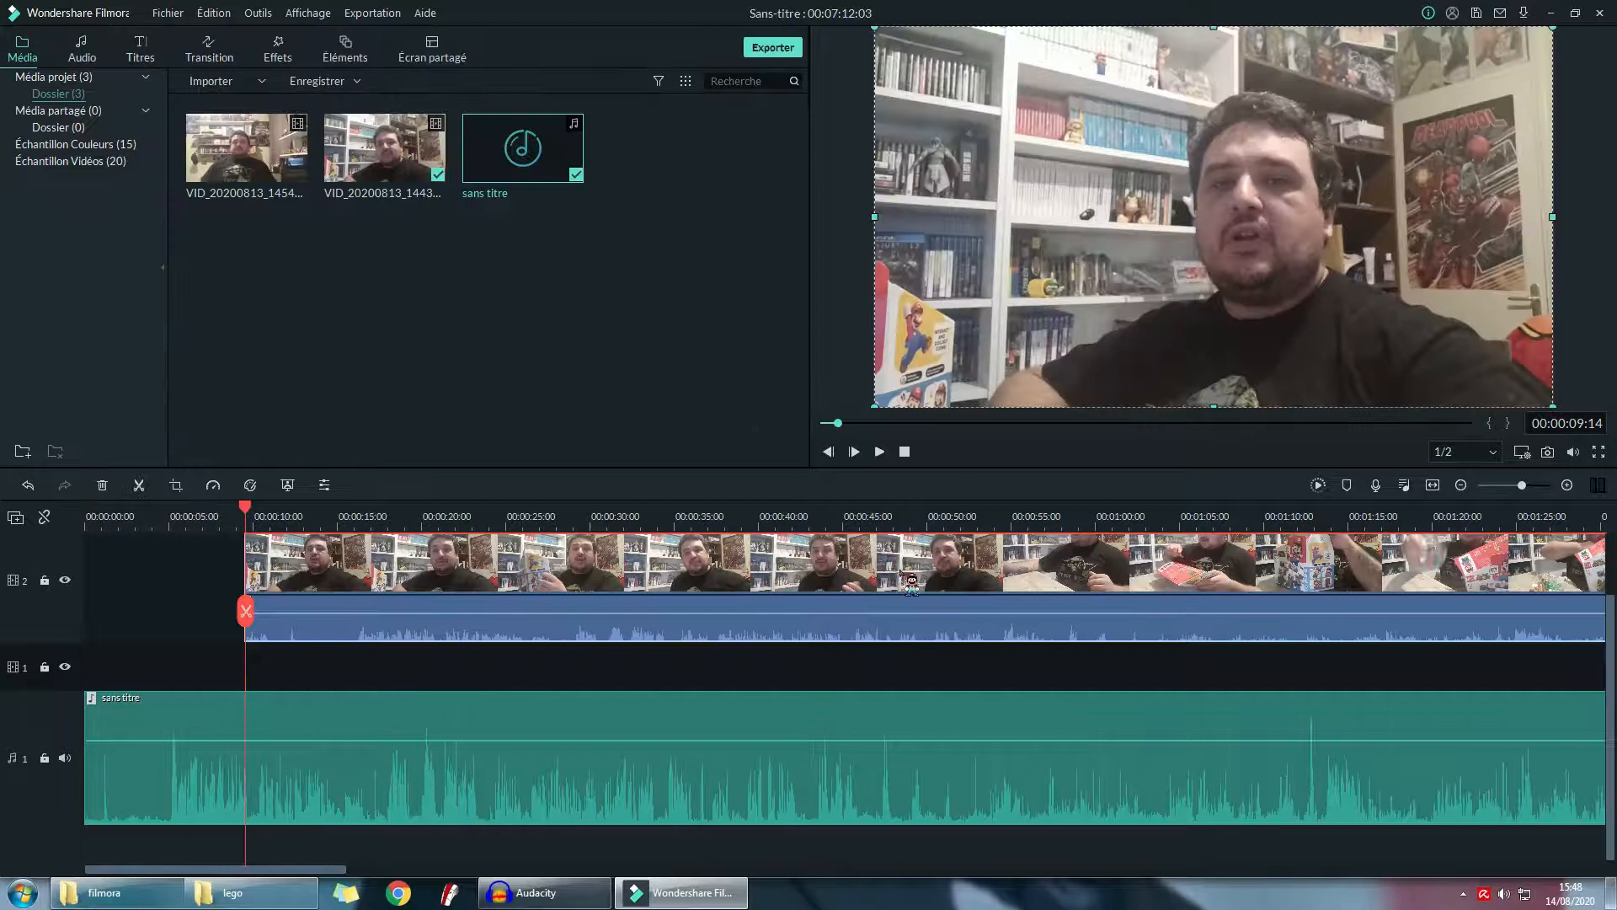
- Place the playhead on the exact video frame where the hands clap, at 00:00:02:18
{"action": "left_click", "coordinate": [905, 453]}
{"action": "key", "text": "space"}
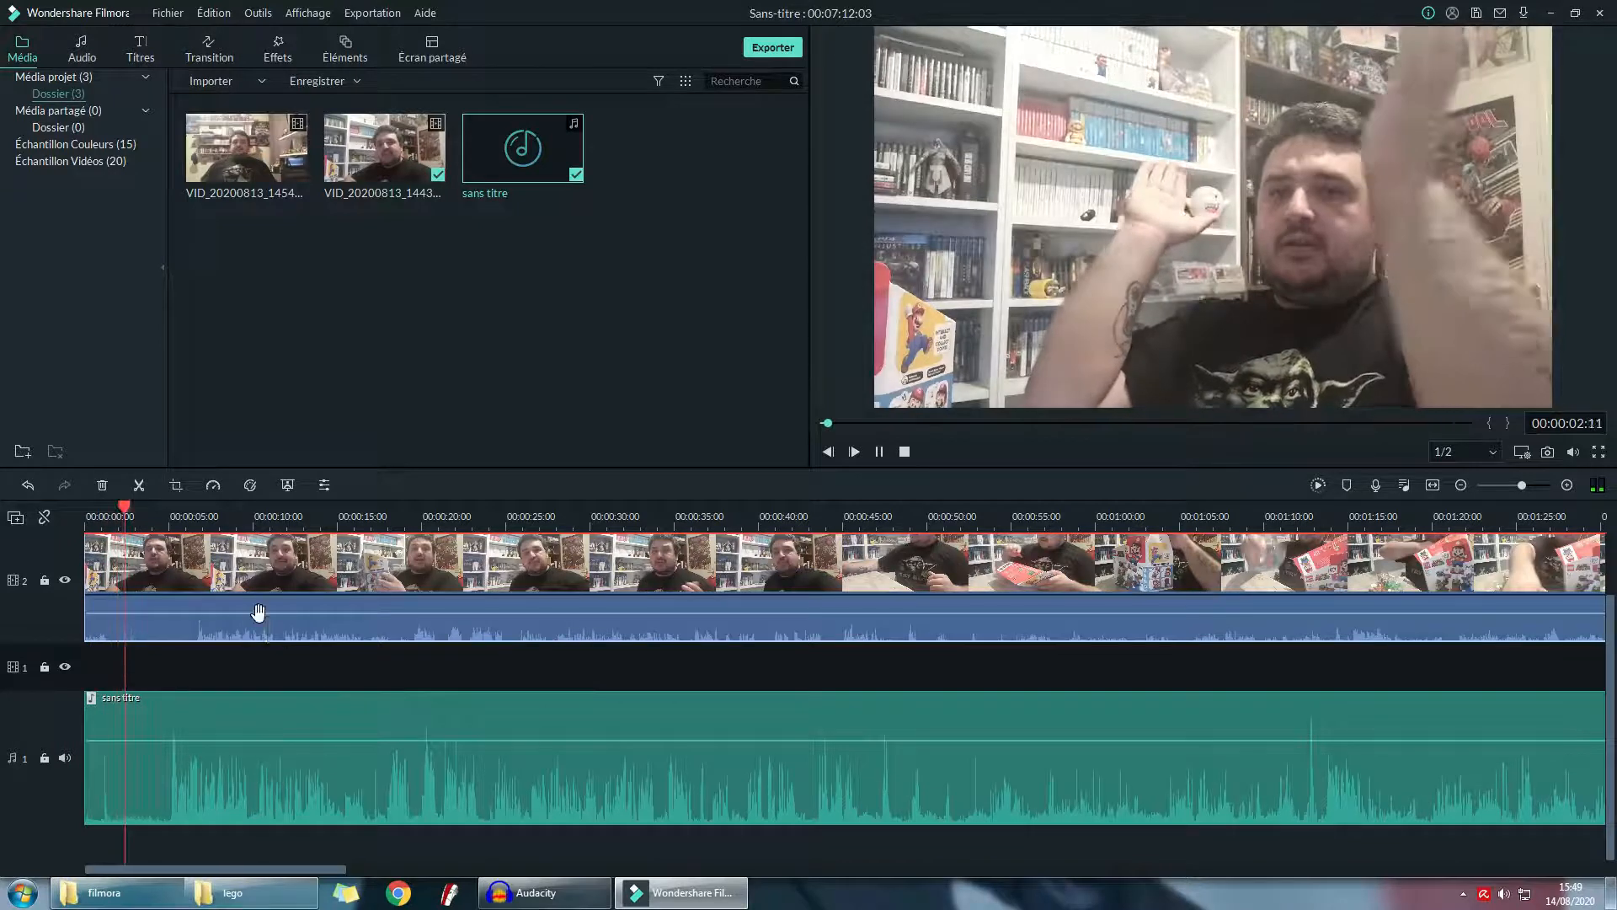
{"action": "key", "text": "space"}
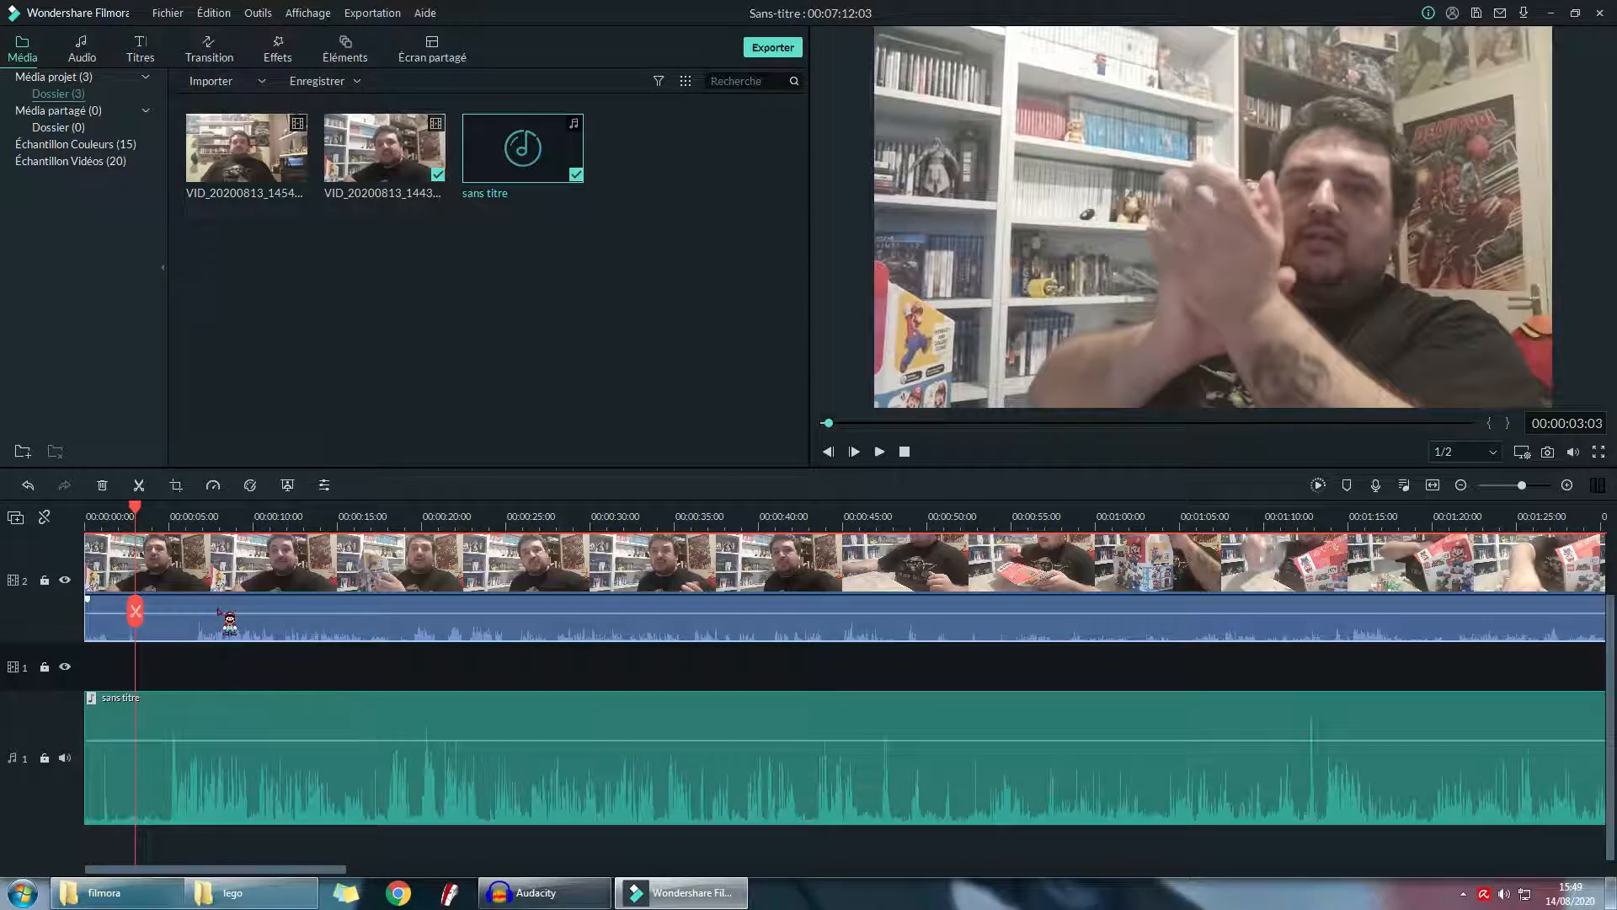
{"action": "key", "text": "Left"}
{"action": "key", "text": "Left"}
{"action": "key", "text": "Left"}
{"action": "key", "text": "Left"}
{"action": "key", "text": "Left"}
{"action": "key", "text": "Left"}
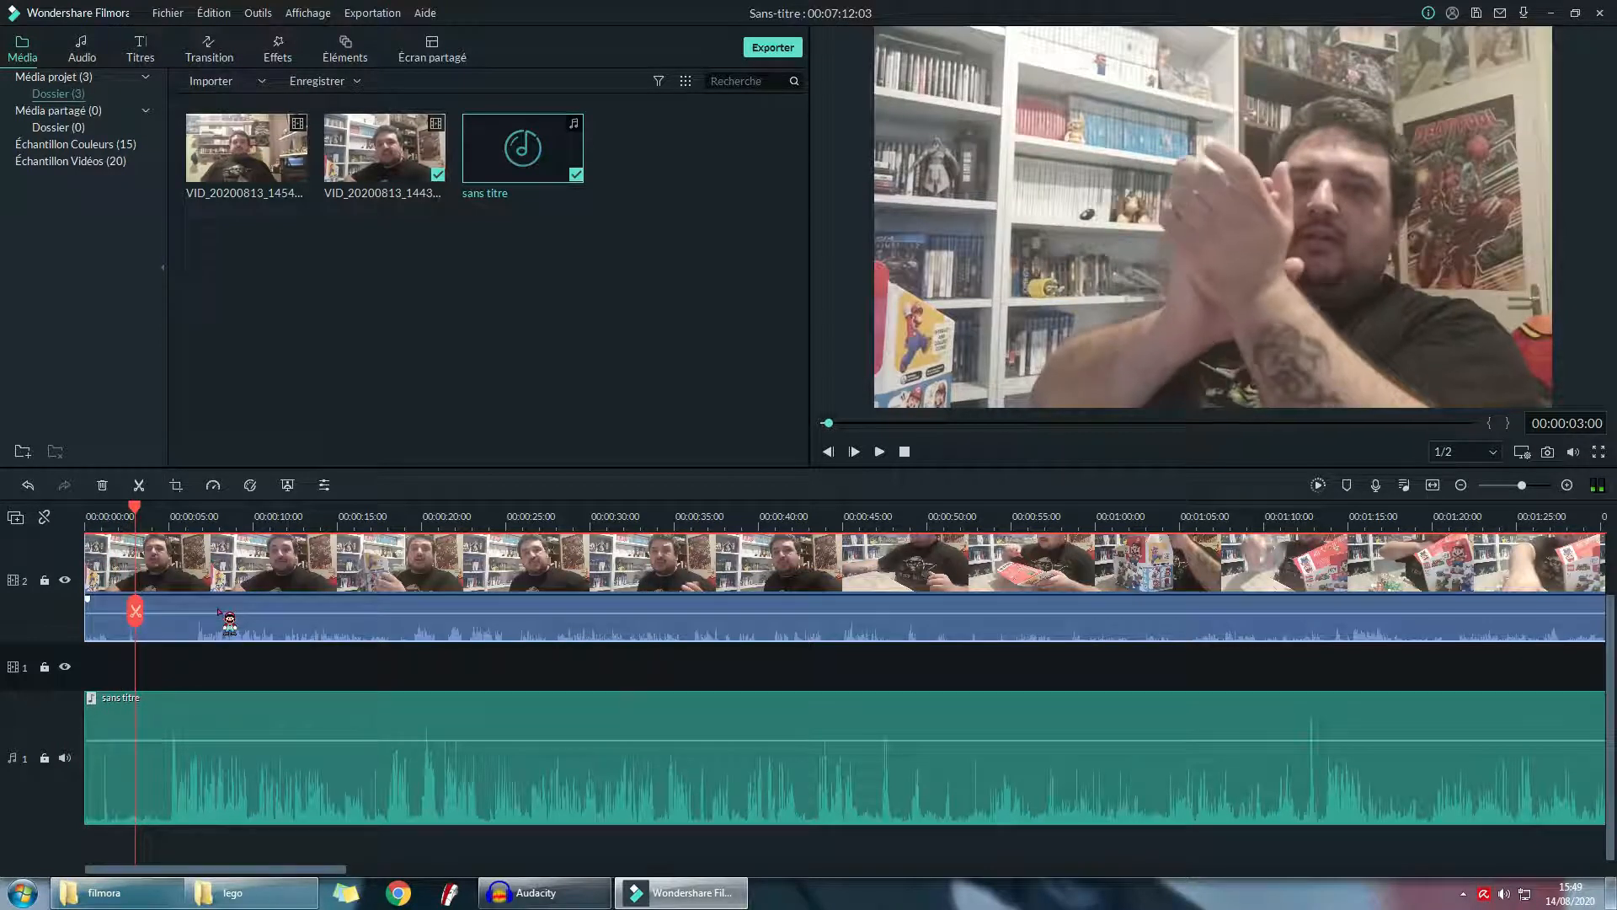
{"action": "key", "text": "Left"}
{"action": "key", "text": "Left"}
{"action": "key", "text": "Left"}
{"action": "key", "text": "Left"}
{"action": "key", "text": "Left"}
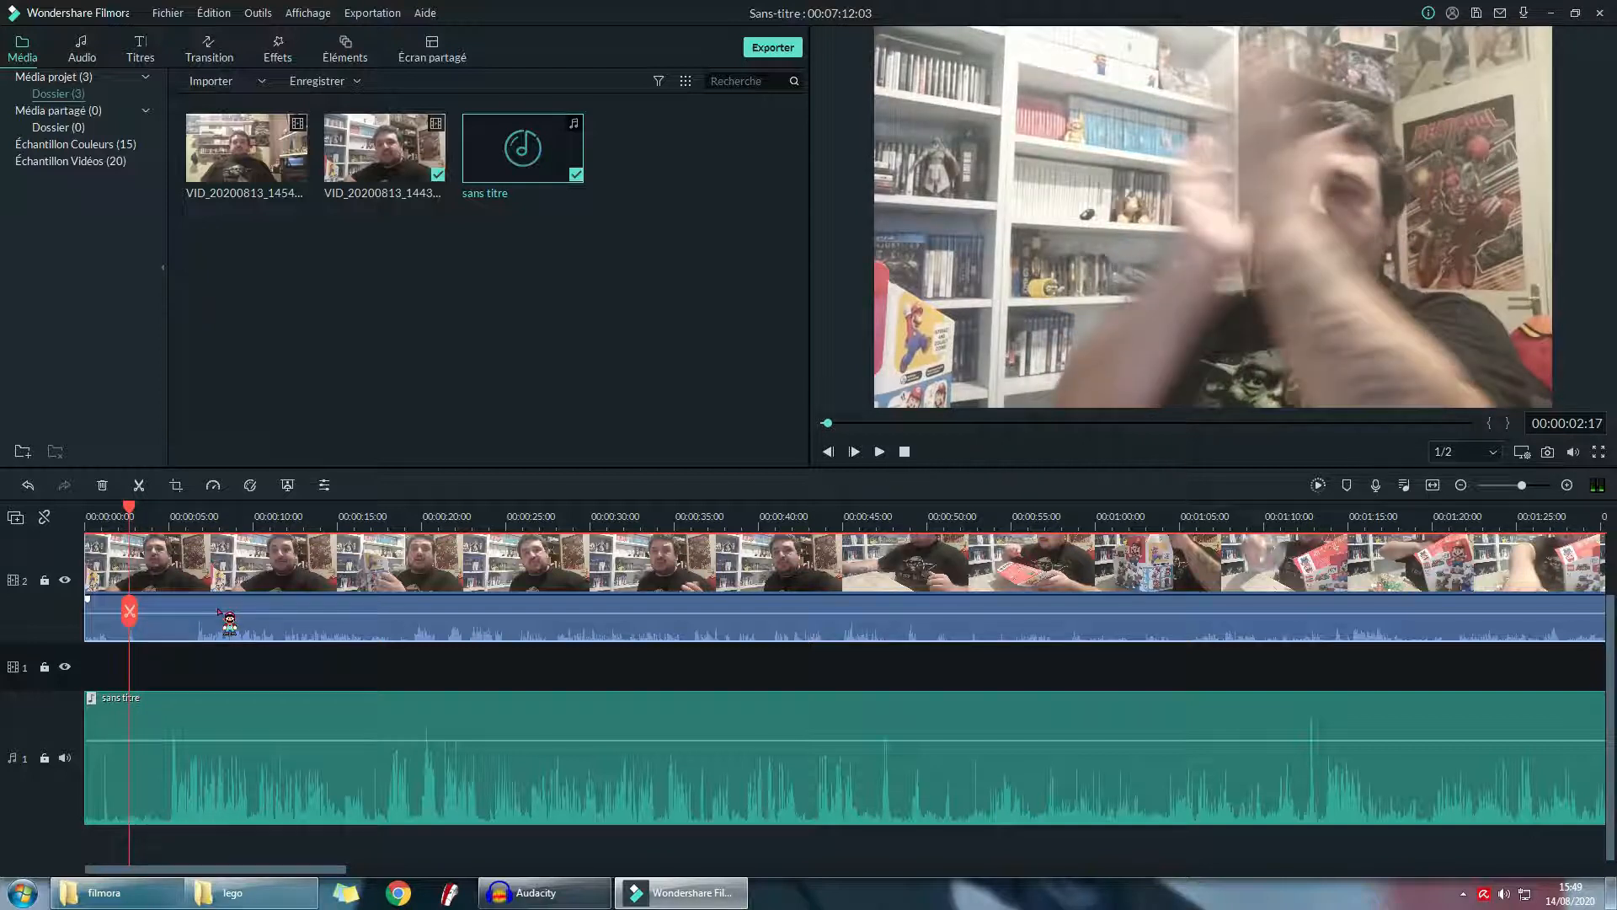
{"action": "key", "text": "Right"}
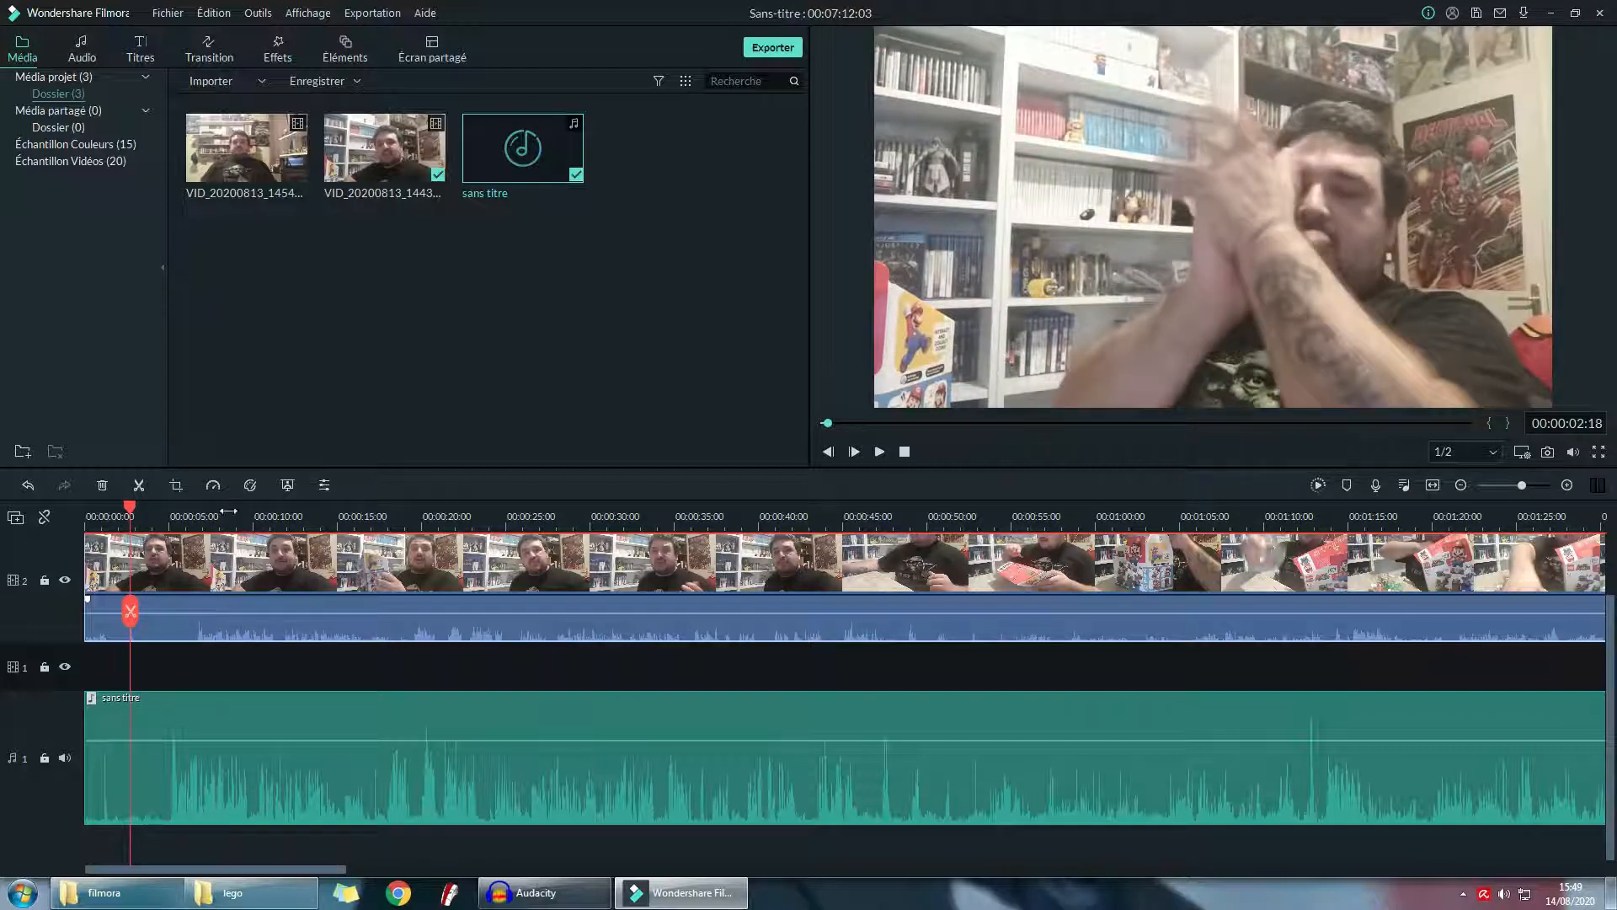
{"action": "left_click_drag", "start_coordinate": [232, 520], "coordinate": [1424, 484]}
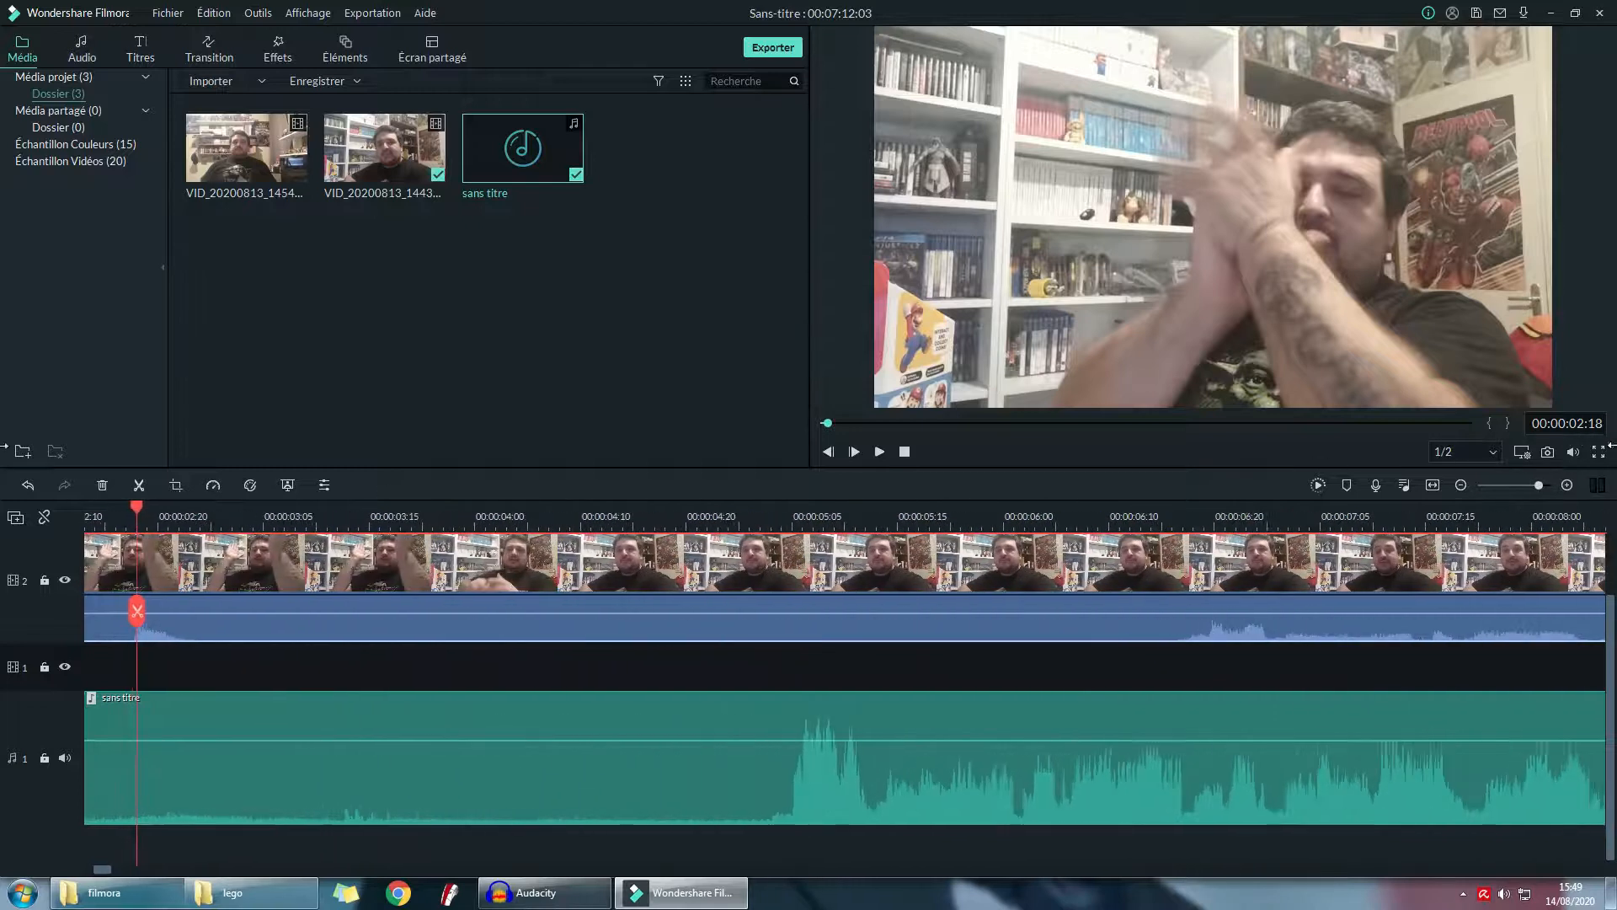
- Slide the sans titre audio clip so its clap peak lines up with the video's clap at the playhead, 00:00:02:18
{"action": "double_click", "coordinate": [212, 813]}
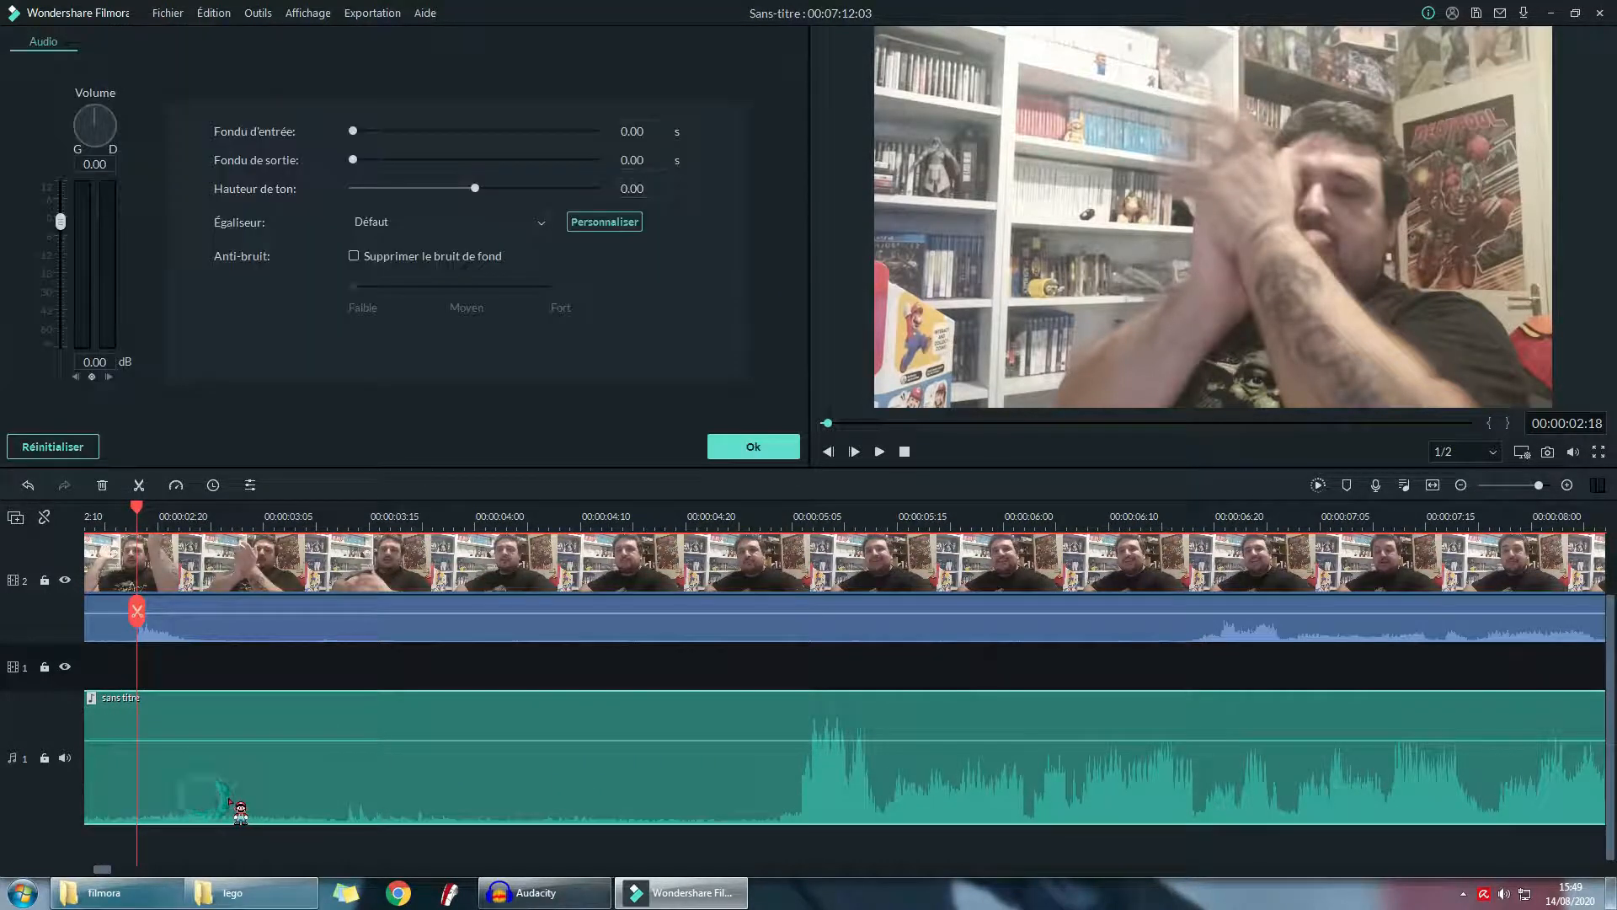
{"action": "left_click", "coordinate": [763, 445]}
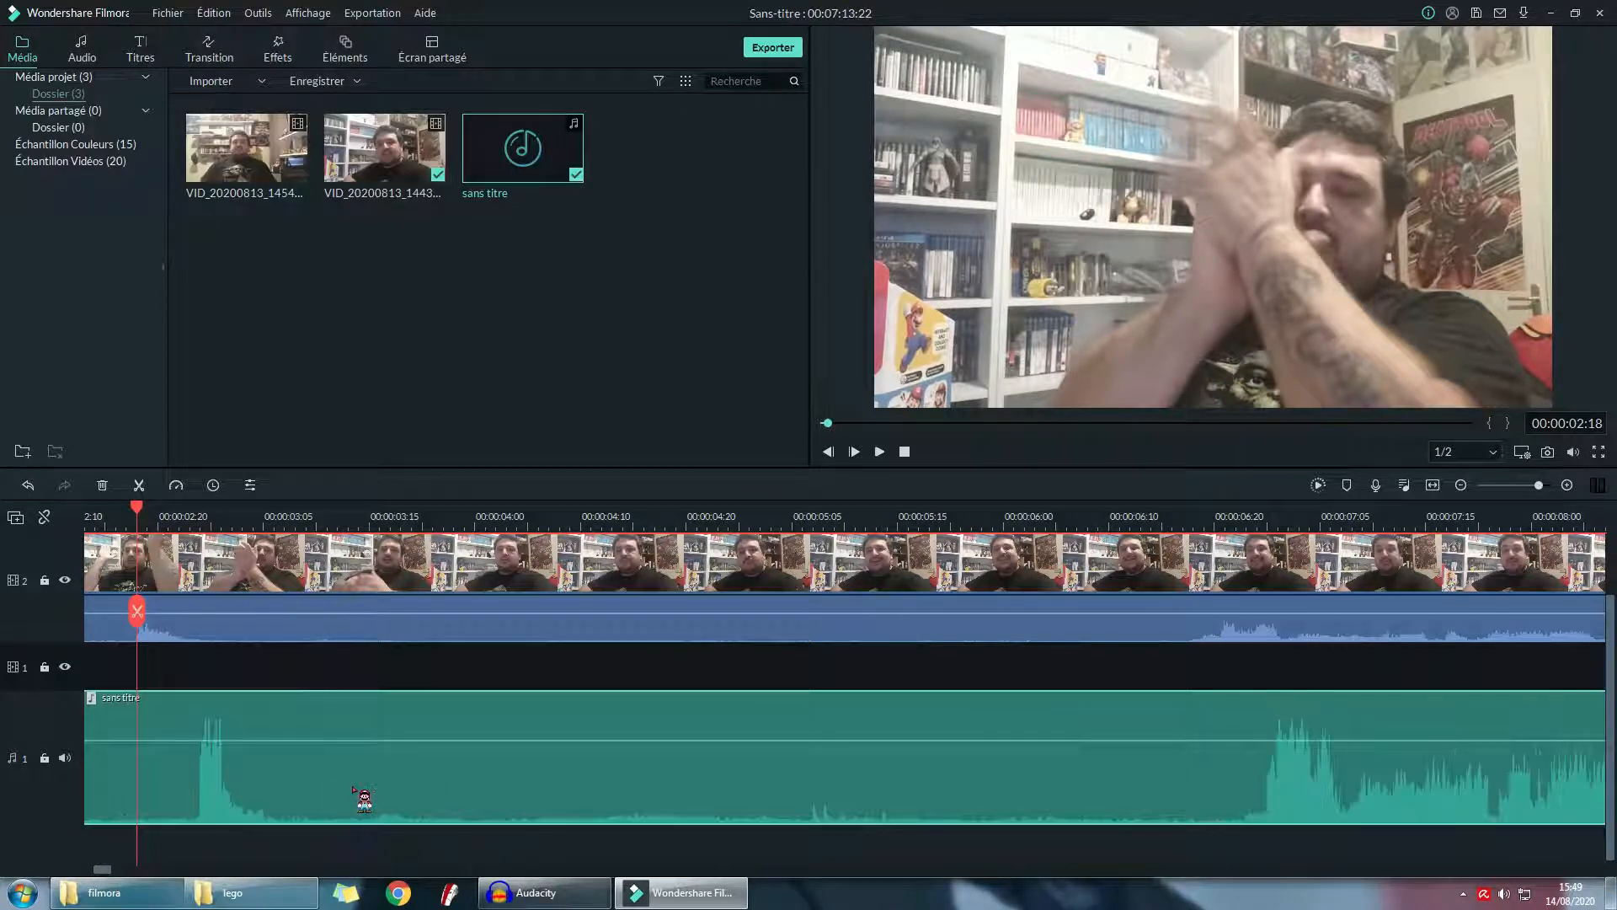
{"action": "double_click", "coordinate": [392, 788]}
{"action": "left_click_drag", "start_coordinate": [343, 520], "coordinate": [948, 490]}
{"action": "left_click_drag", "start_coordinate": [505, 791], "coordinate": [379, 792]}
{"action": "left_click_drag", "start_coordinate": [275, 772], "coordinate": [232, 778]}
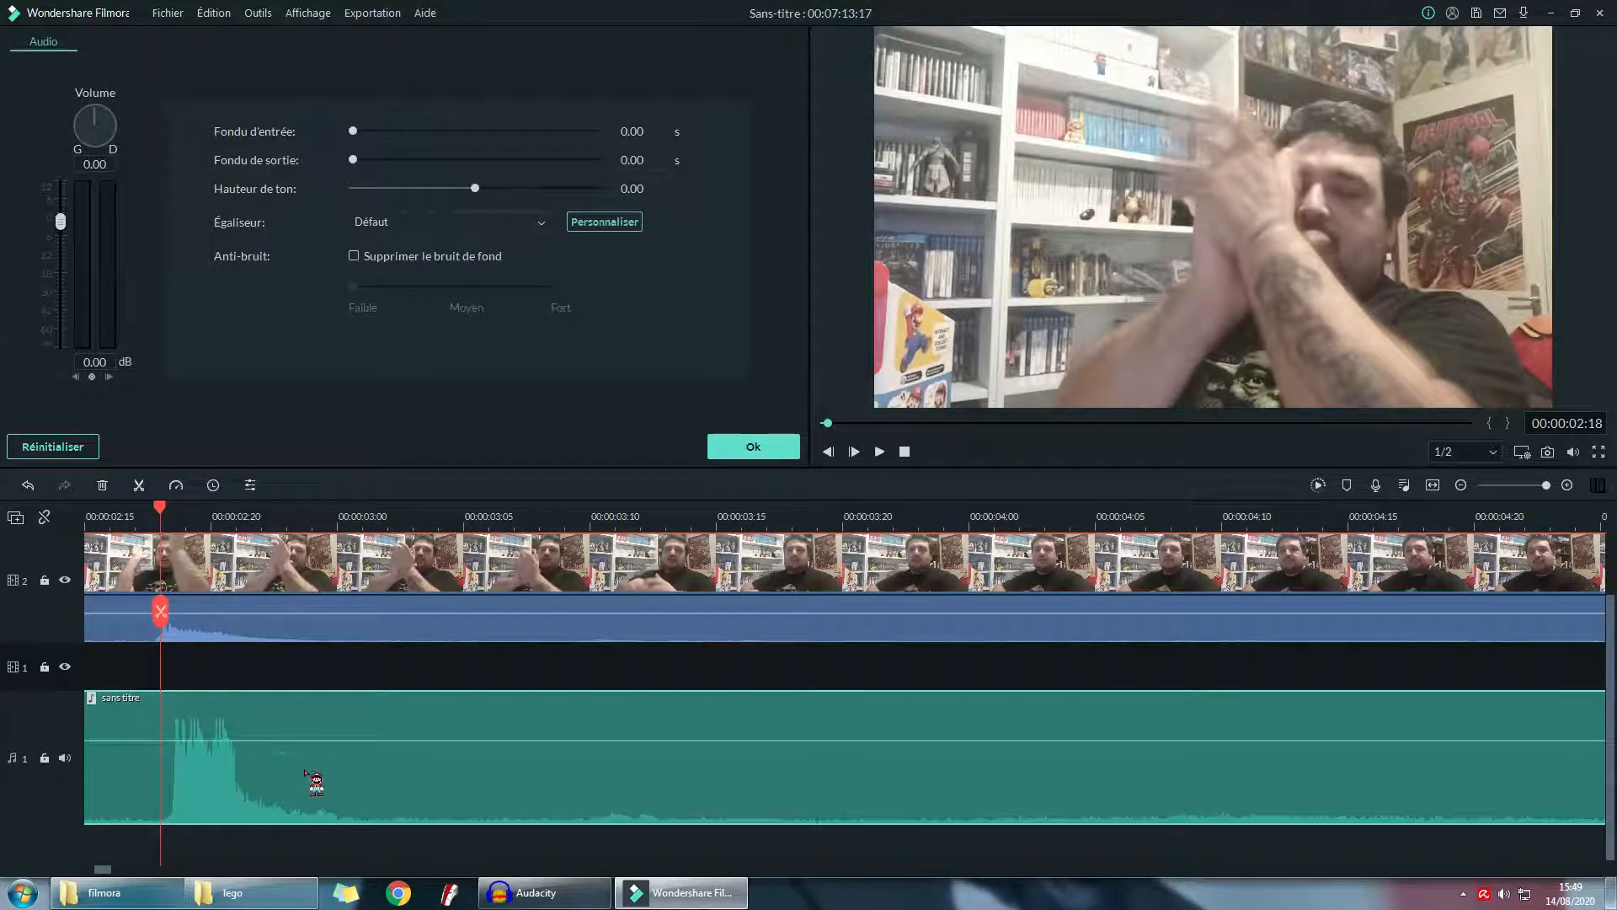
{"action": "left_click", "coordinate": [750, 447]}
{"action": "left_click_drag", "start_coordinate": [416, 778], "coordinate": [343, 799]}
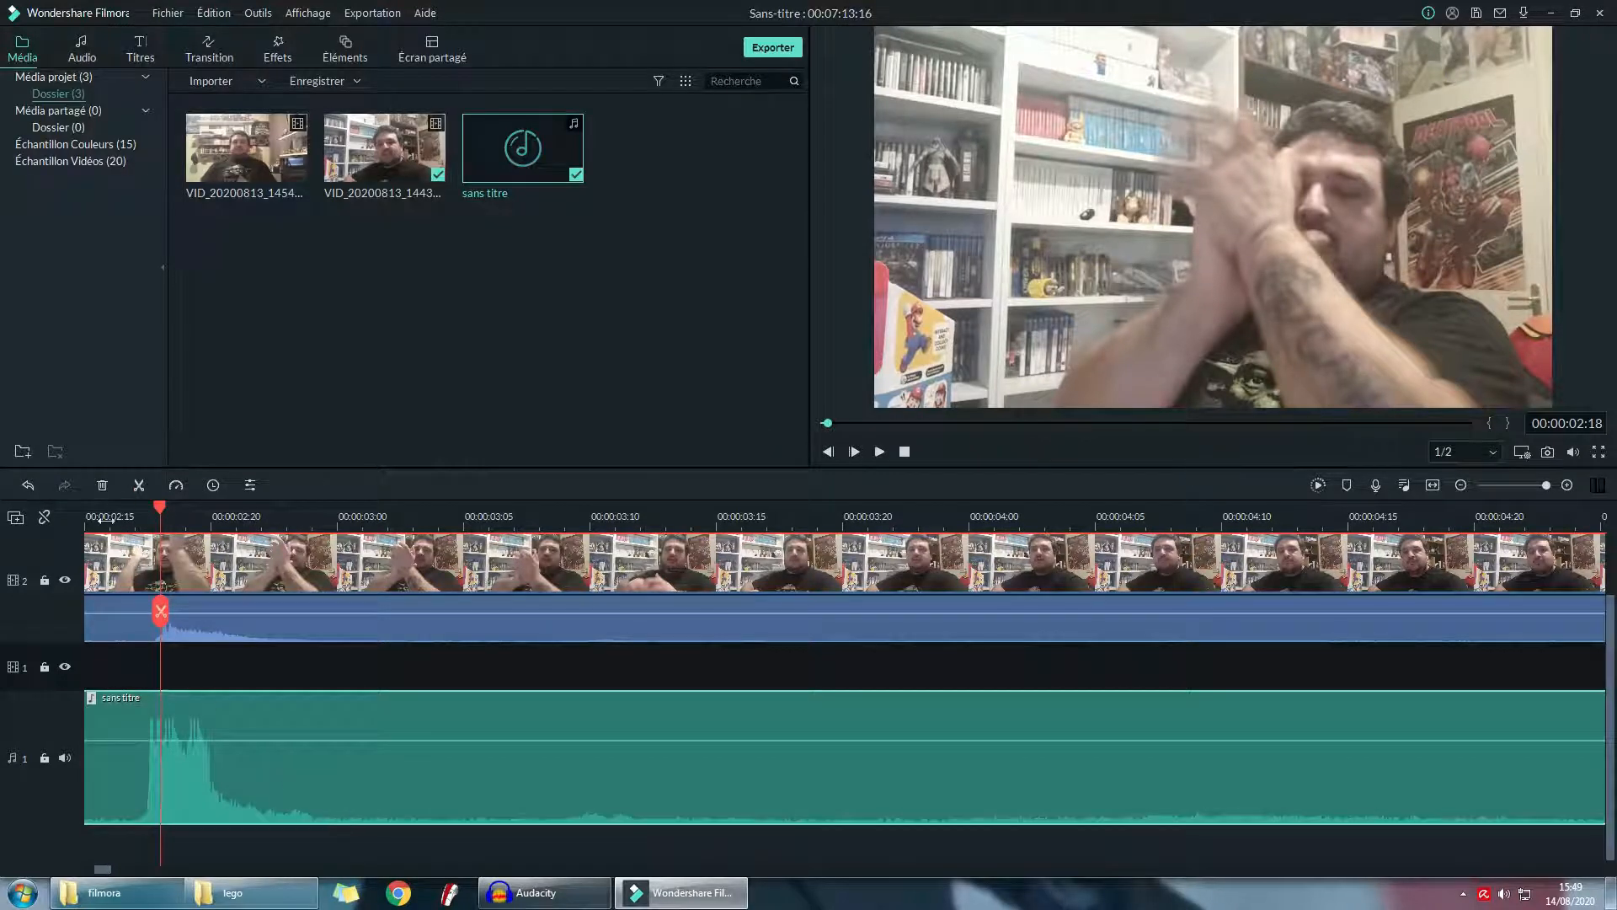
- Play both tracks from just before the clap to check the synchronisation
{"action": "left_click", "coordinate": [108, 518]}
{"action": "key", "text": "space"}
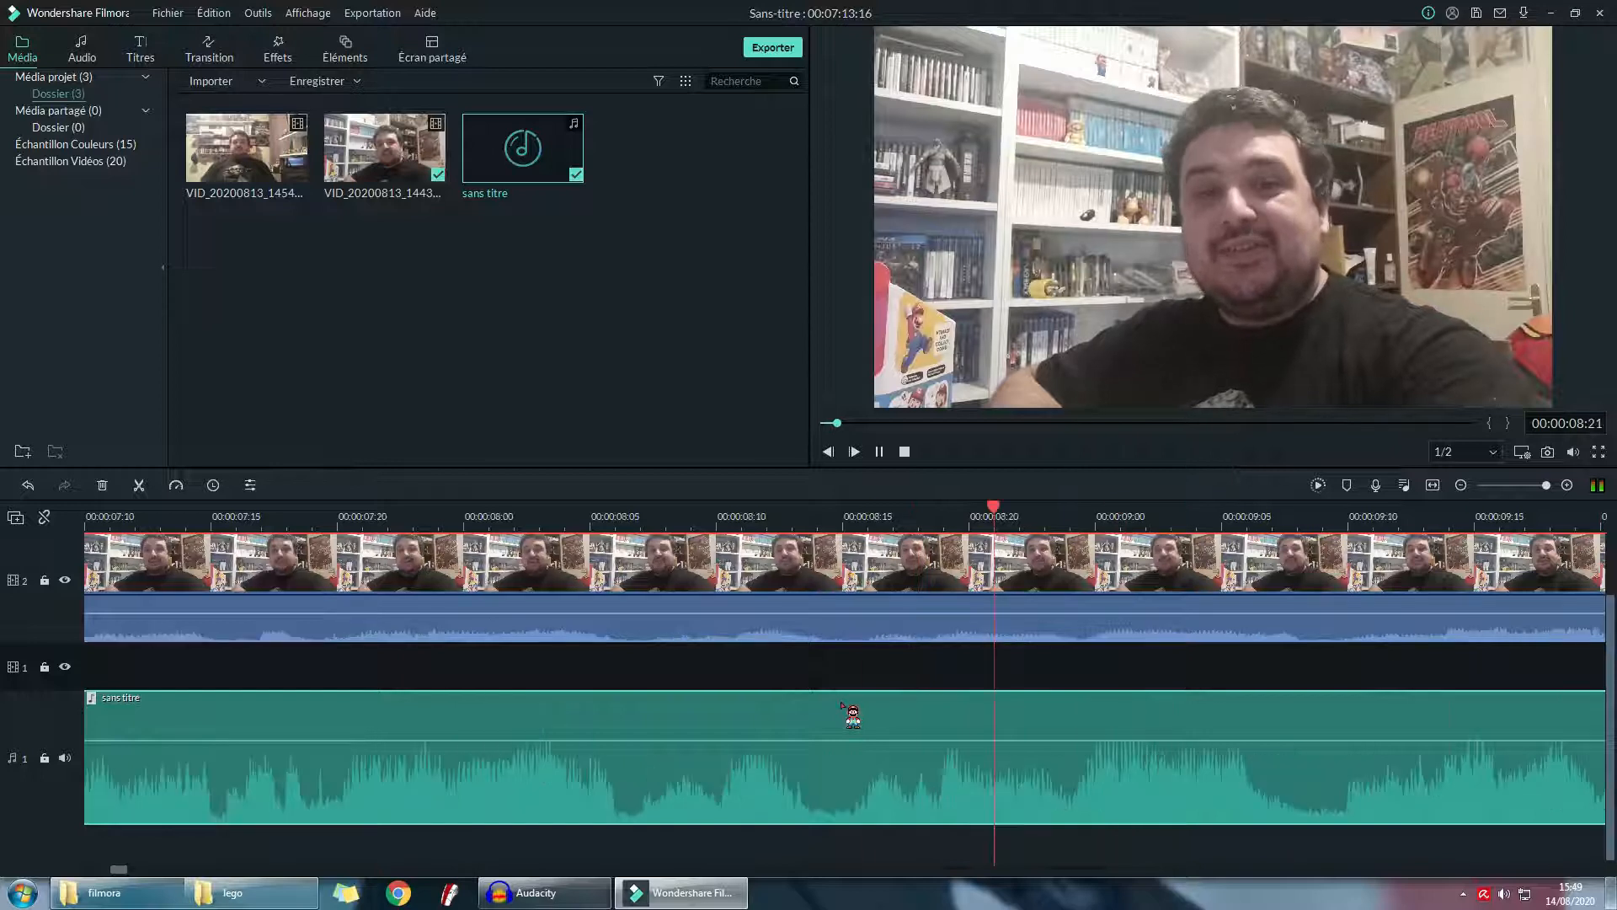
{"action": "key", "text": "space"}
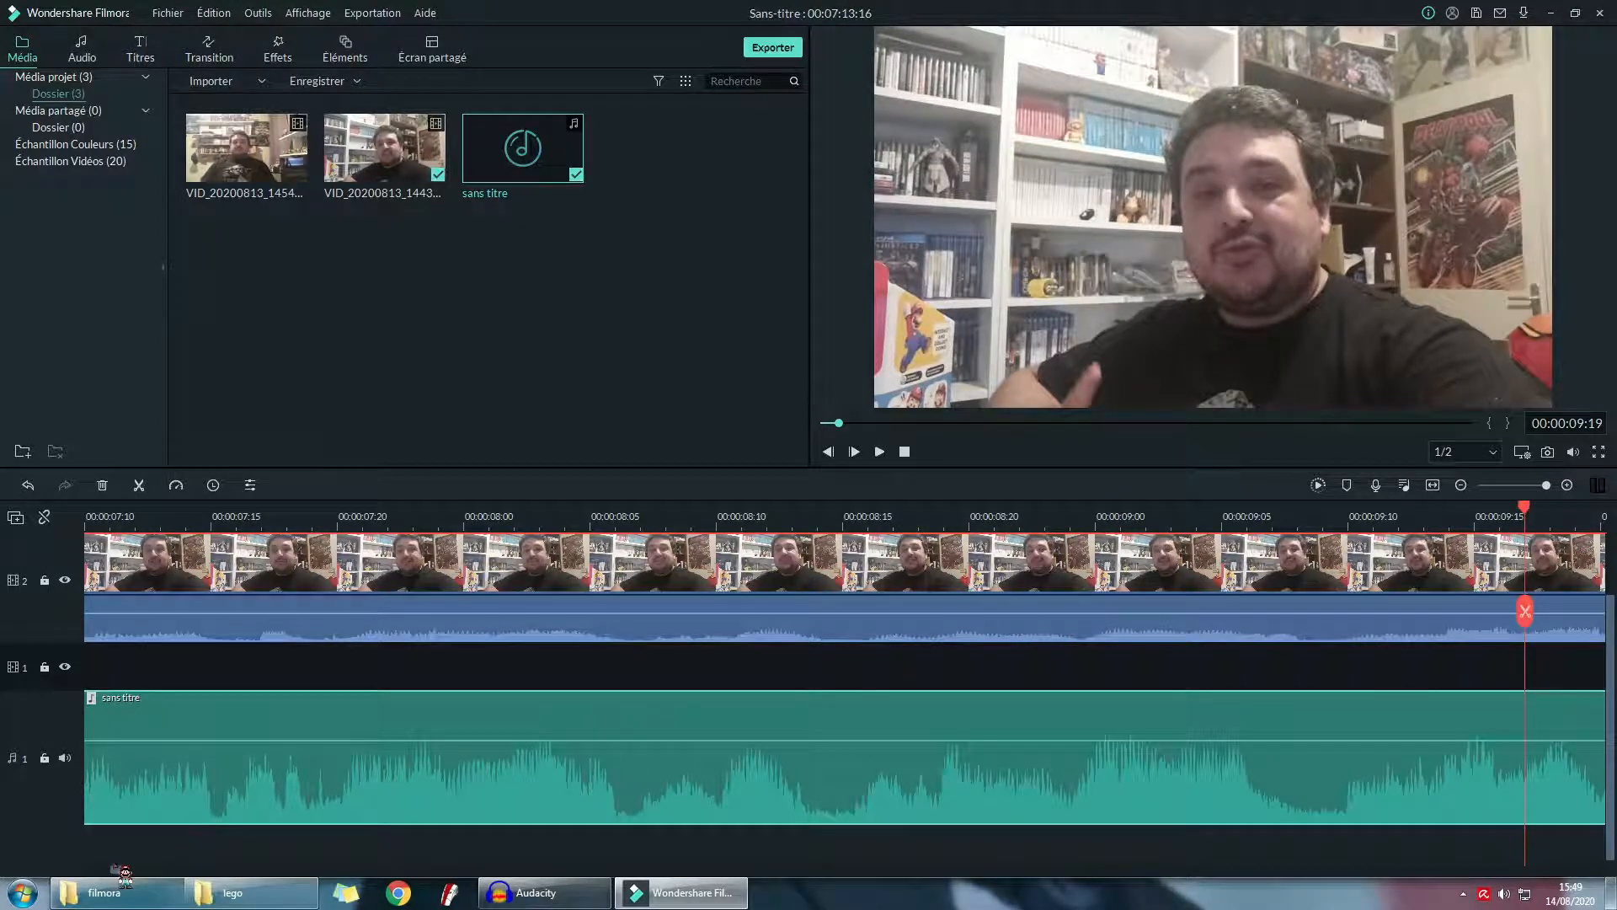
- Try nudging the sans titre audio clip one frame earlier to refine the alignment of the clap peaks
{"action": "mouse_move", "coordinate": [126, 888]}
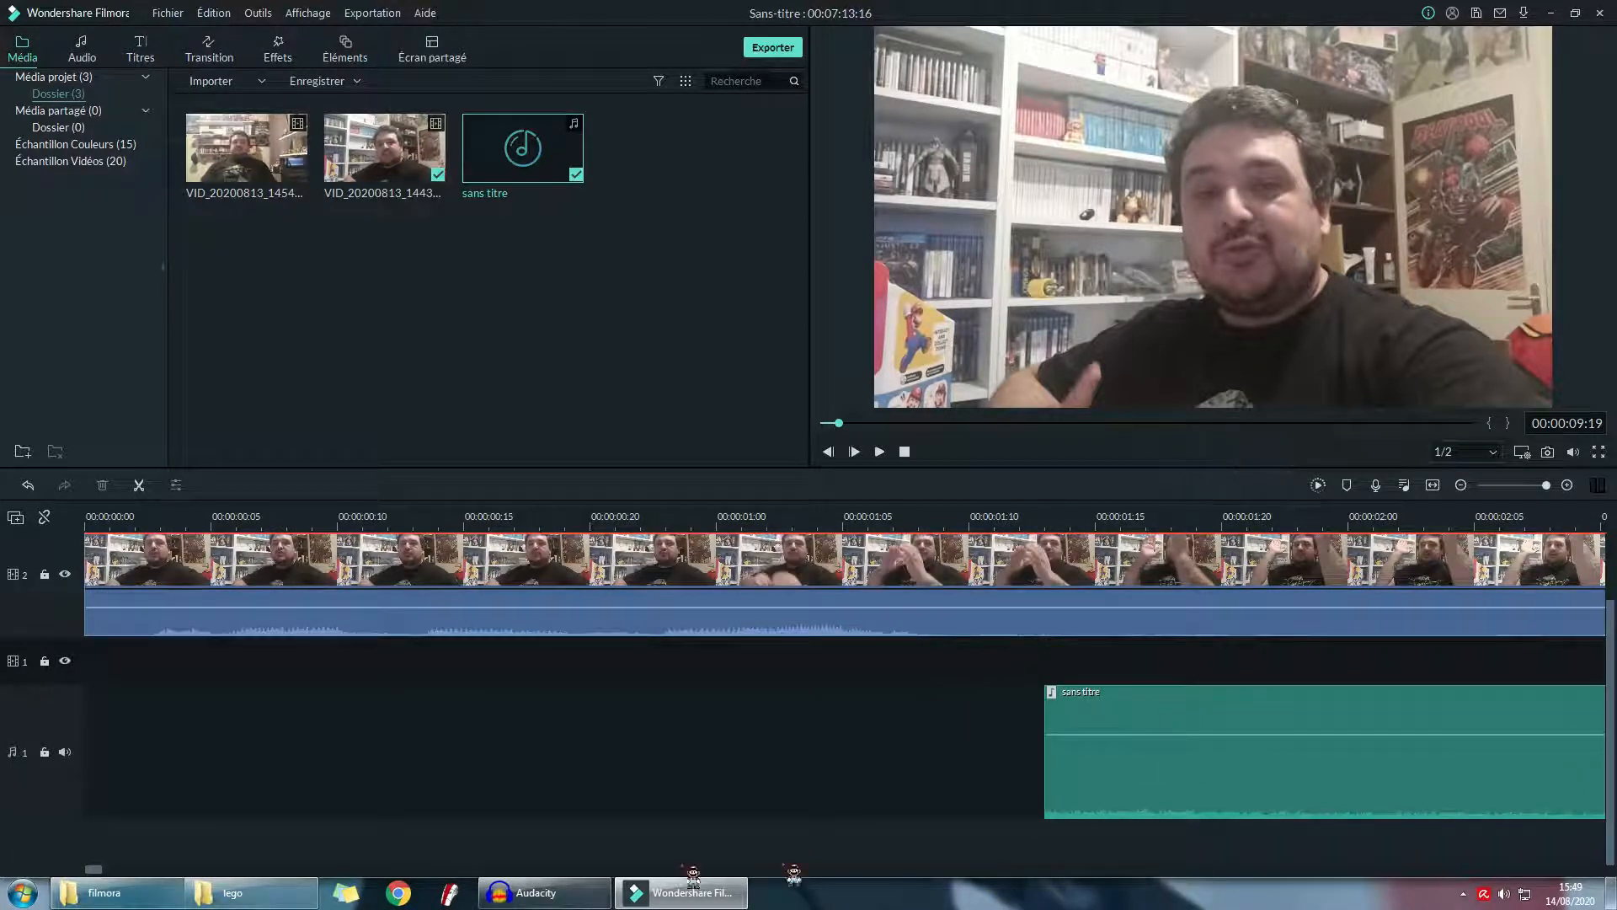
{"action": "left_click_drag", "start_coordinate": [821, 517], "coordinate": [969, 518]}
{"action": "scroll", "coordinate": [1107, 513], "scroll_direction": "down", "scroll_amount": 5}
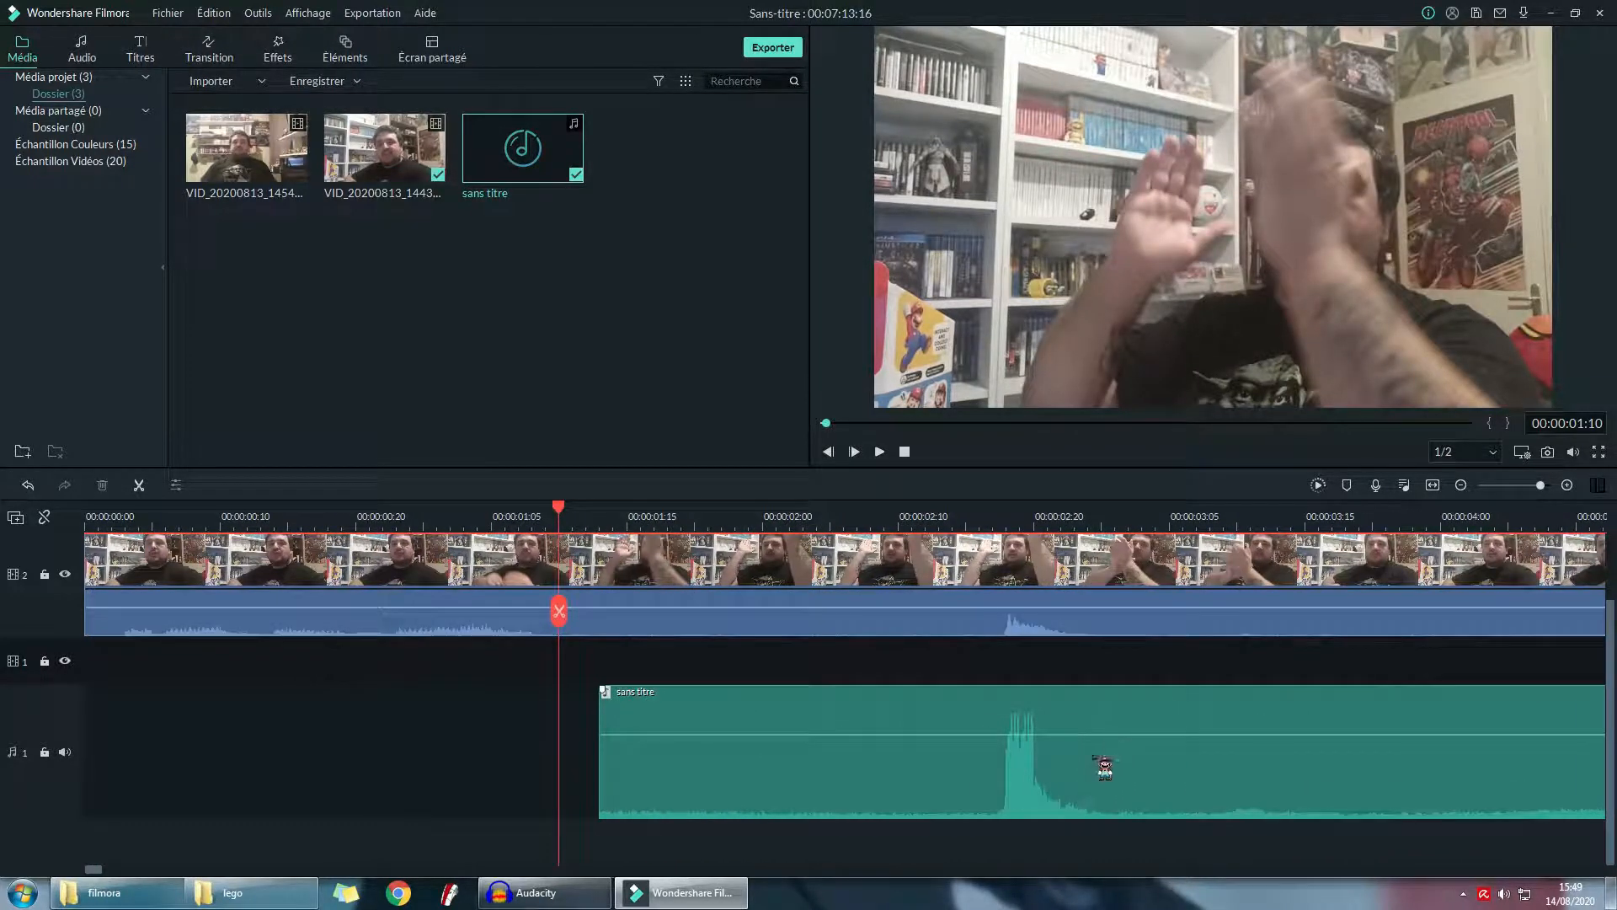
{"action": "left_click_drag", "start_coordinate": [994, 772], "coordinate": [970, 769]}
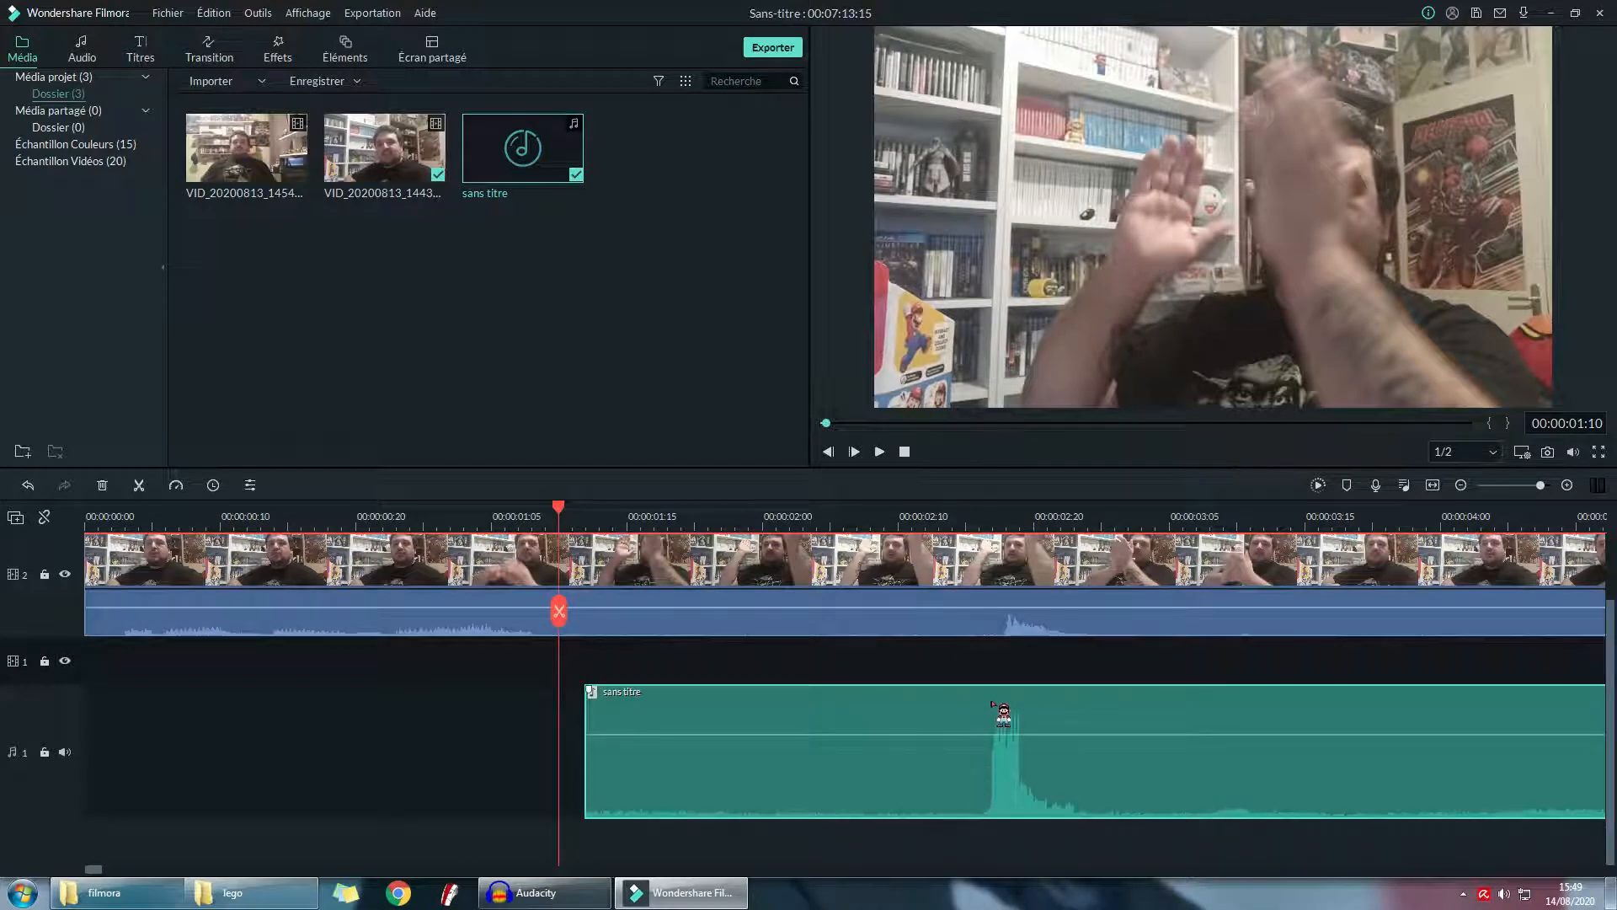
- Play from 00:00:02:15 to check the nudged audio against the video, and undo that last clip move
{"action": "left_click", "coordinate": [969, 530]}
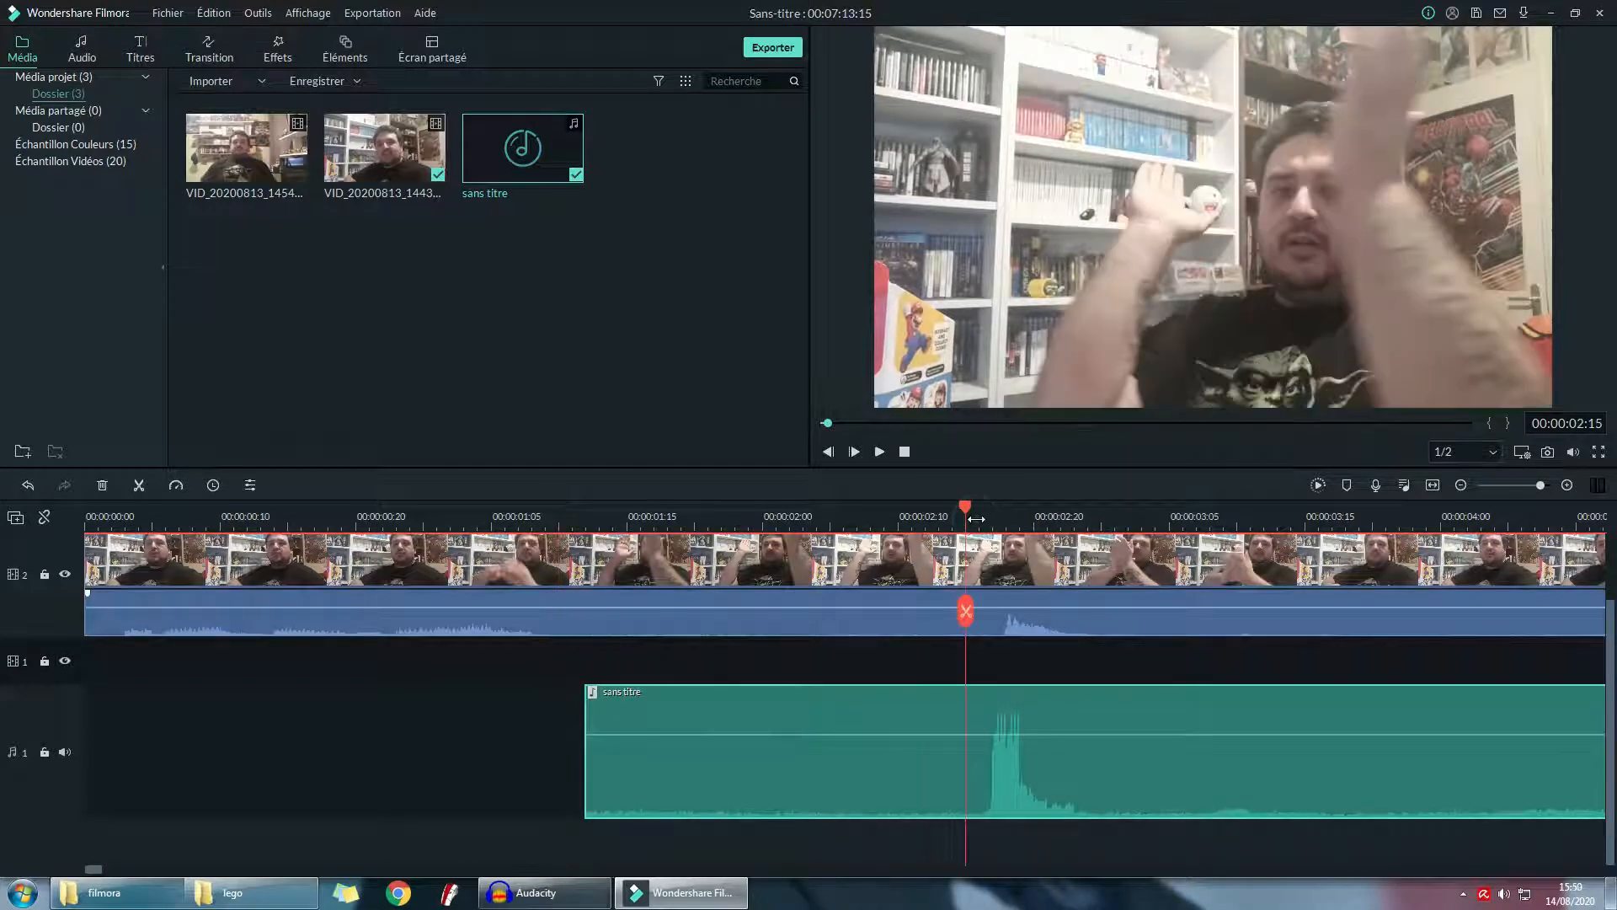
{"action": "key", "text": "space"}
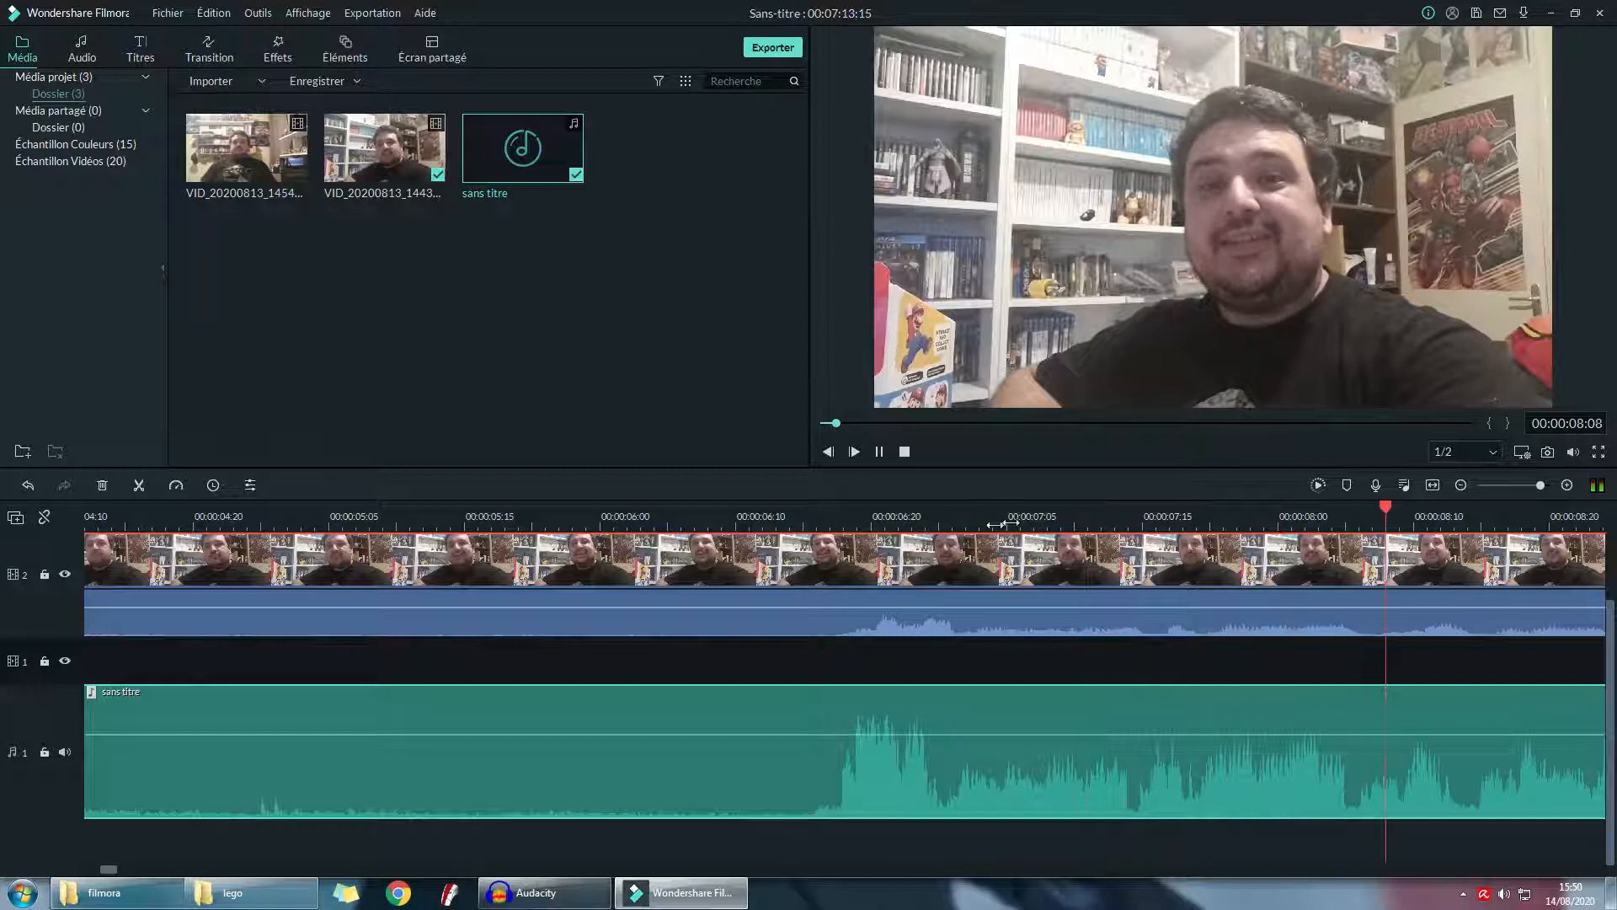
{"action": "key", "text": "space"}
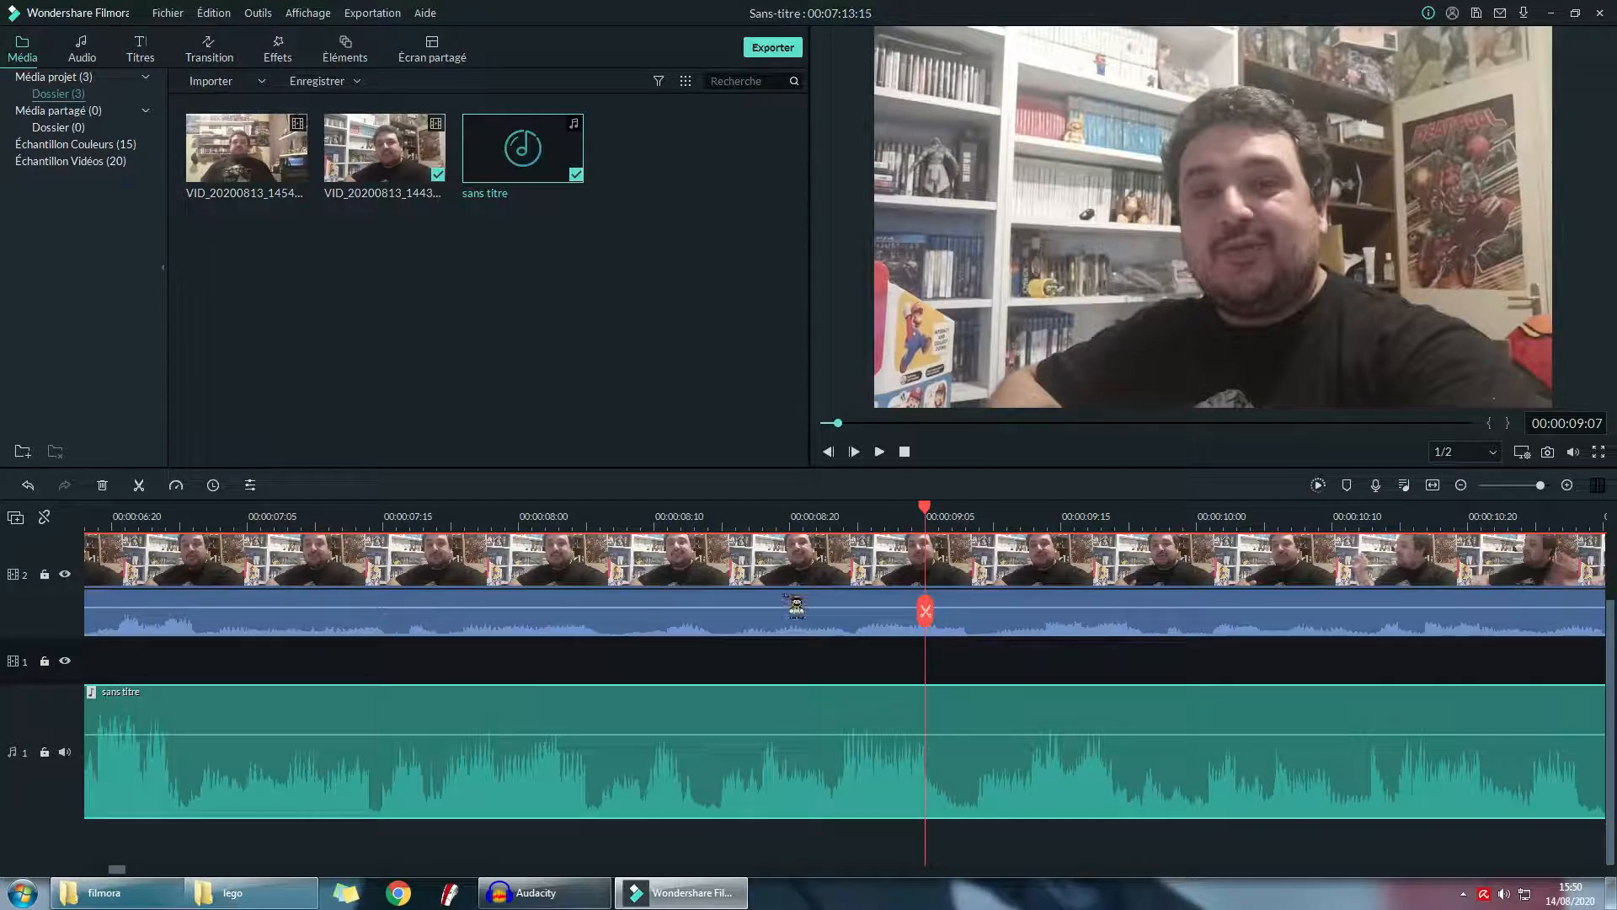
{"action": "key", "text": "ctrl+z"}
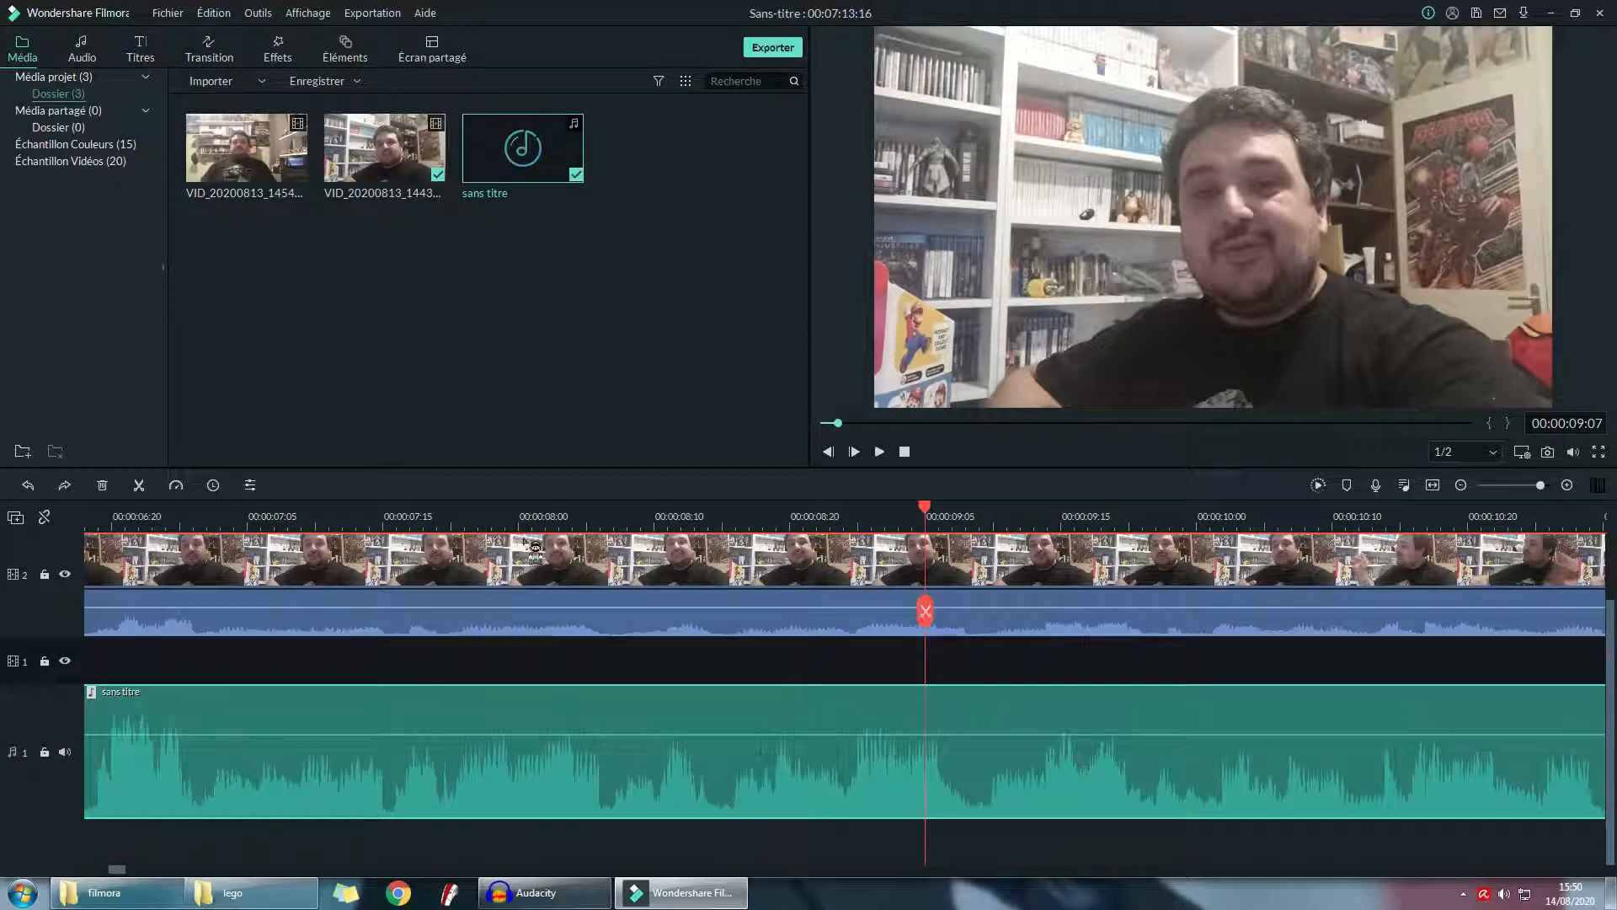
- Split both the sans titre audio clip and the video clip at 00:00:02:17, just before the clap
{"action": "scroll", "coordinate": [317, 508], "scroll_direction": "up", "scroll_amount": 2}
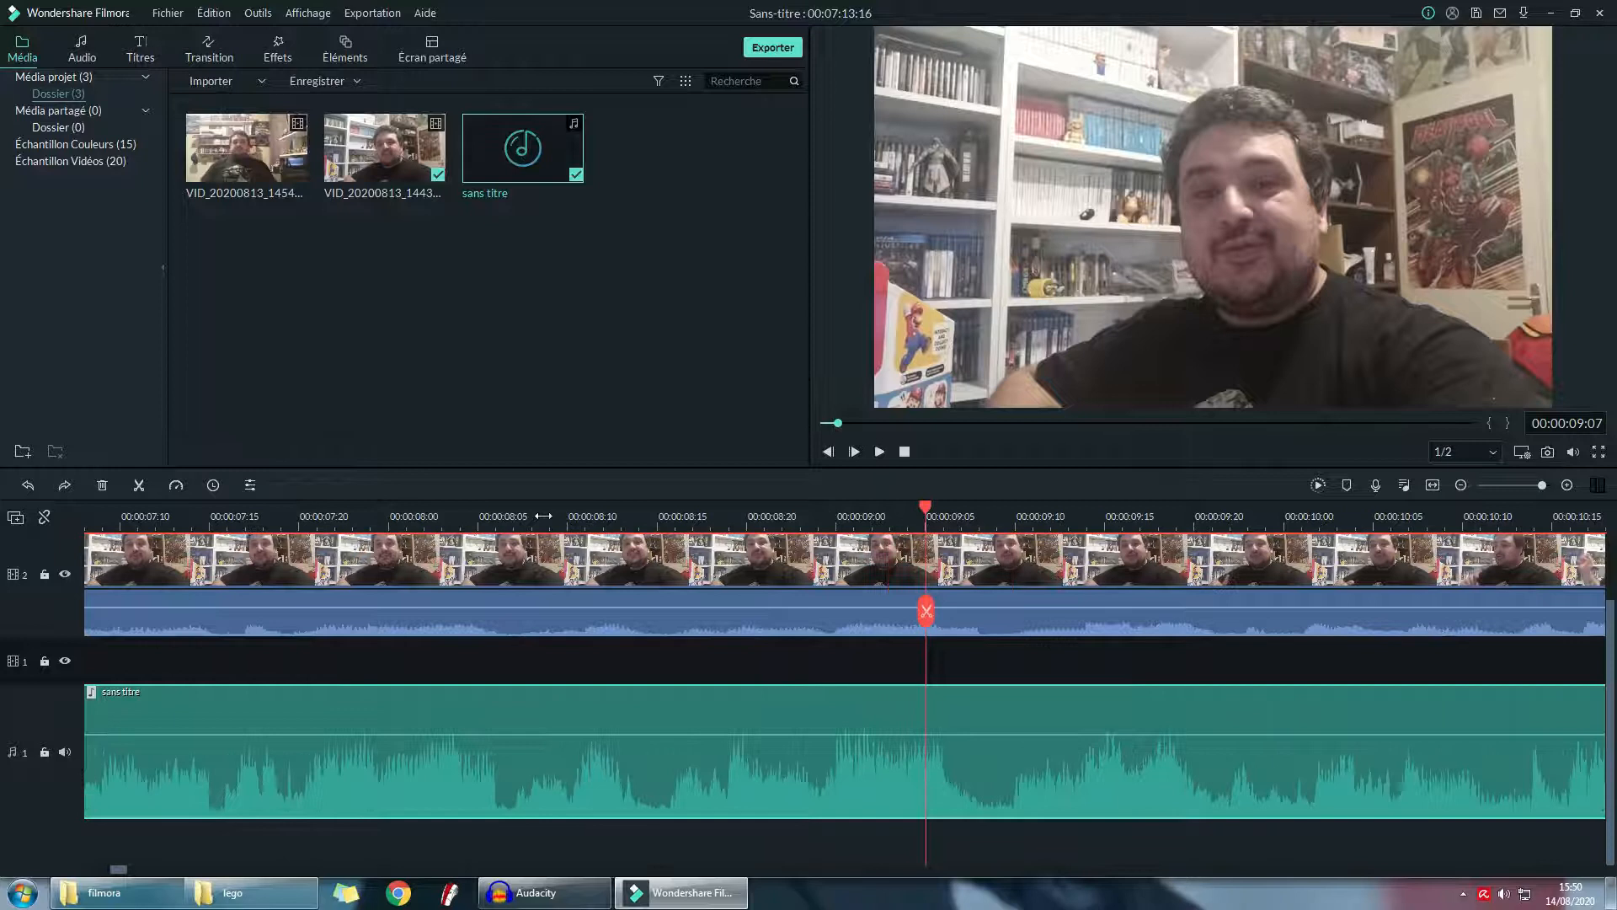
{"action": "scroll", "coordinate": [1053, 514], "scroll_direction": "down", "scroll_amount": 1}
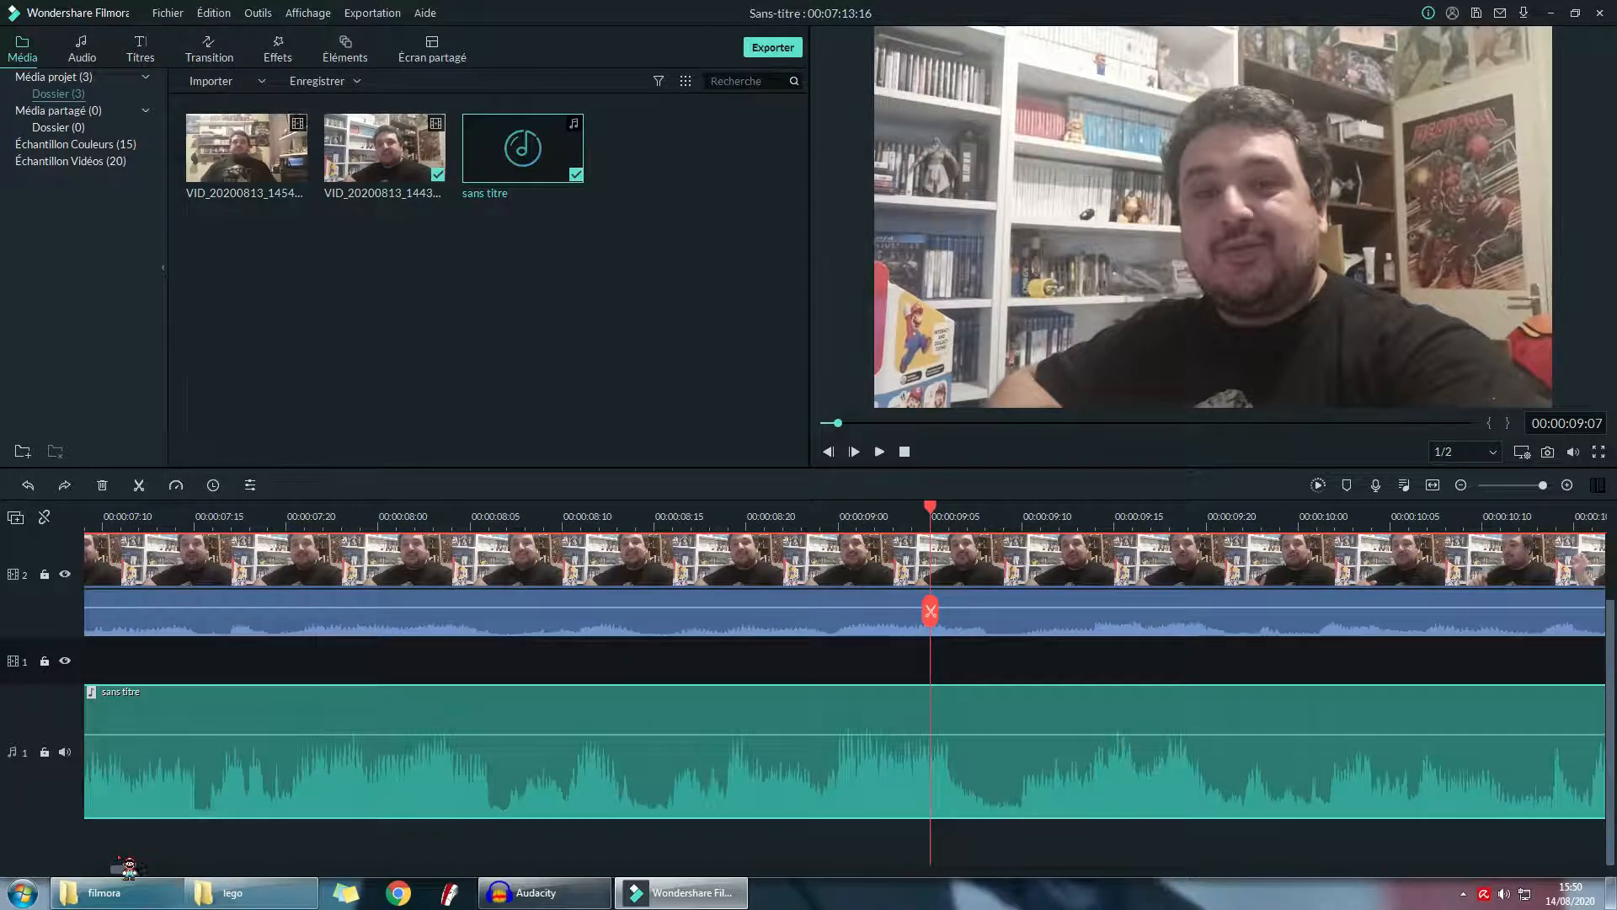
{"action": "left_click_drag", "start_coordinate": [118, 866], "coordinate": [98, 868]}
{"action": "scroll", "coordinate": [946, 523], "scroll_direction": "down", "scroll_amount": 3}
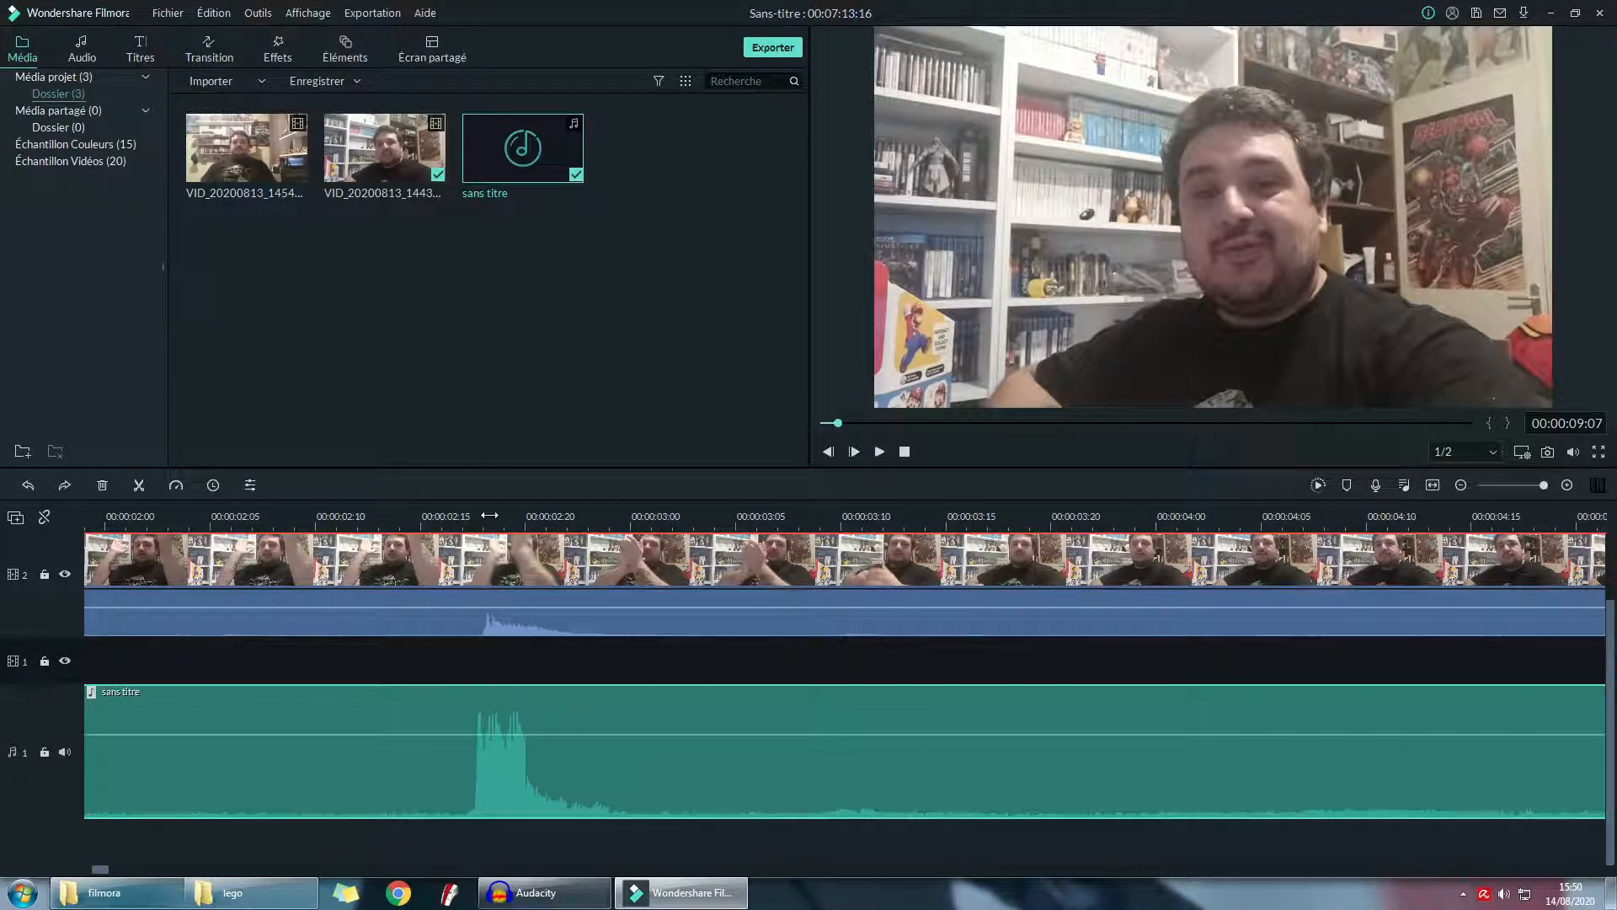
{"action": "left_click", "coordinate": [464, 515]}
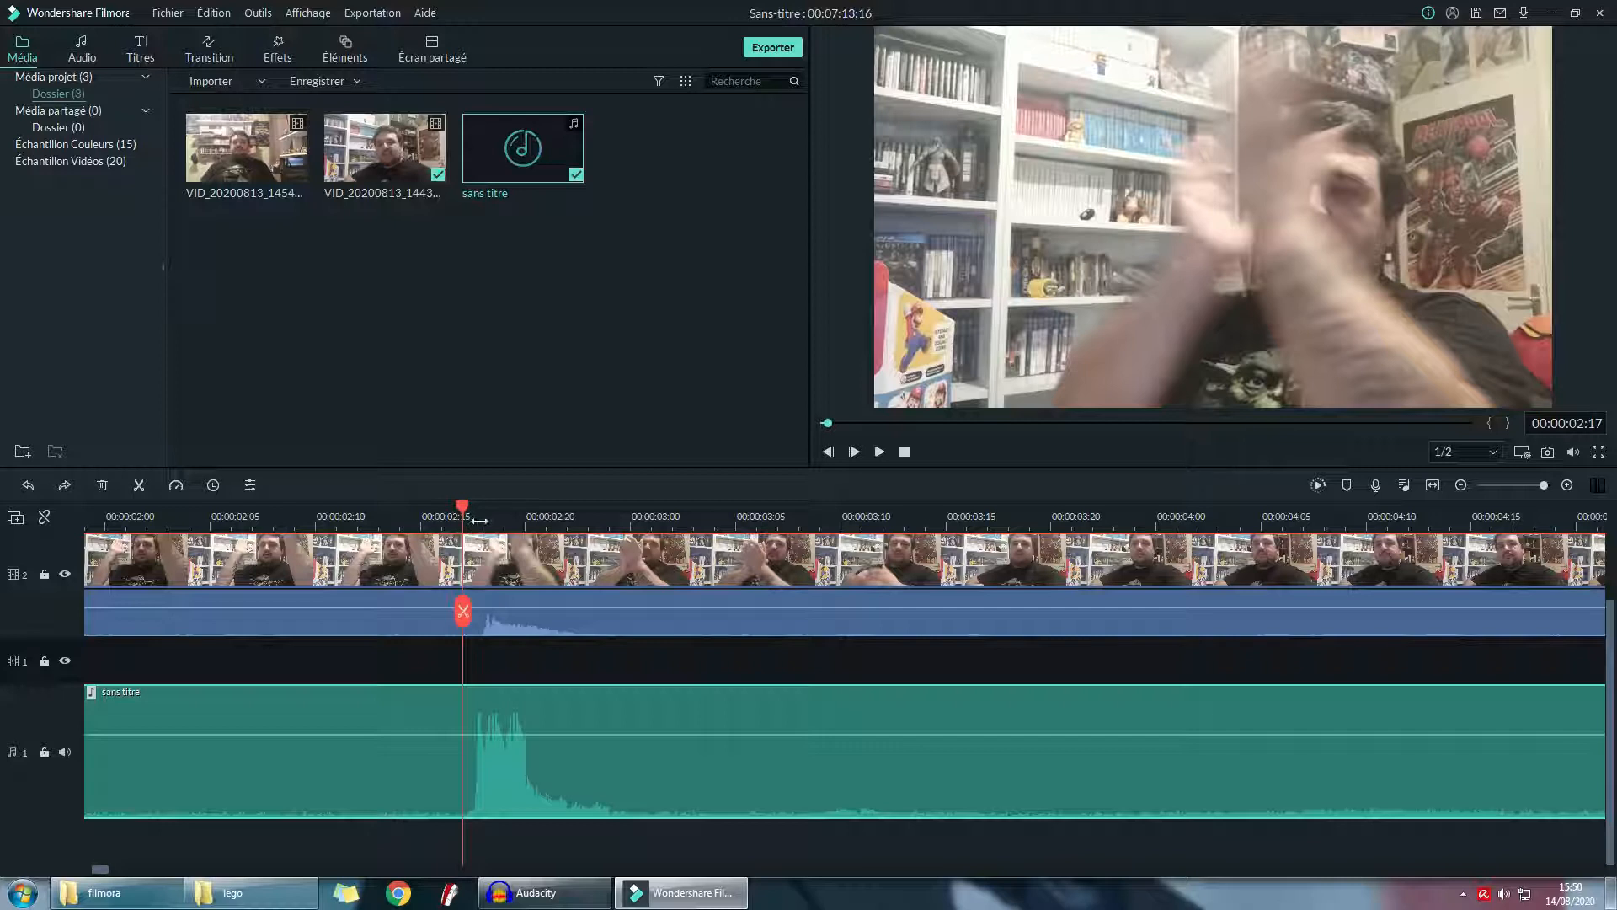
{"action": "left_click", "coordinate": [455, 758]}
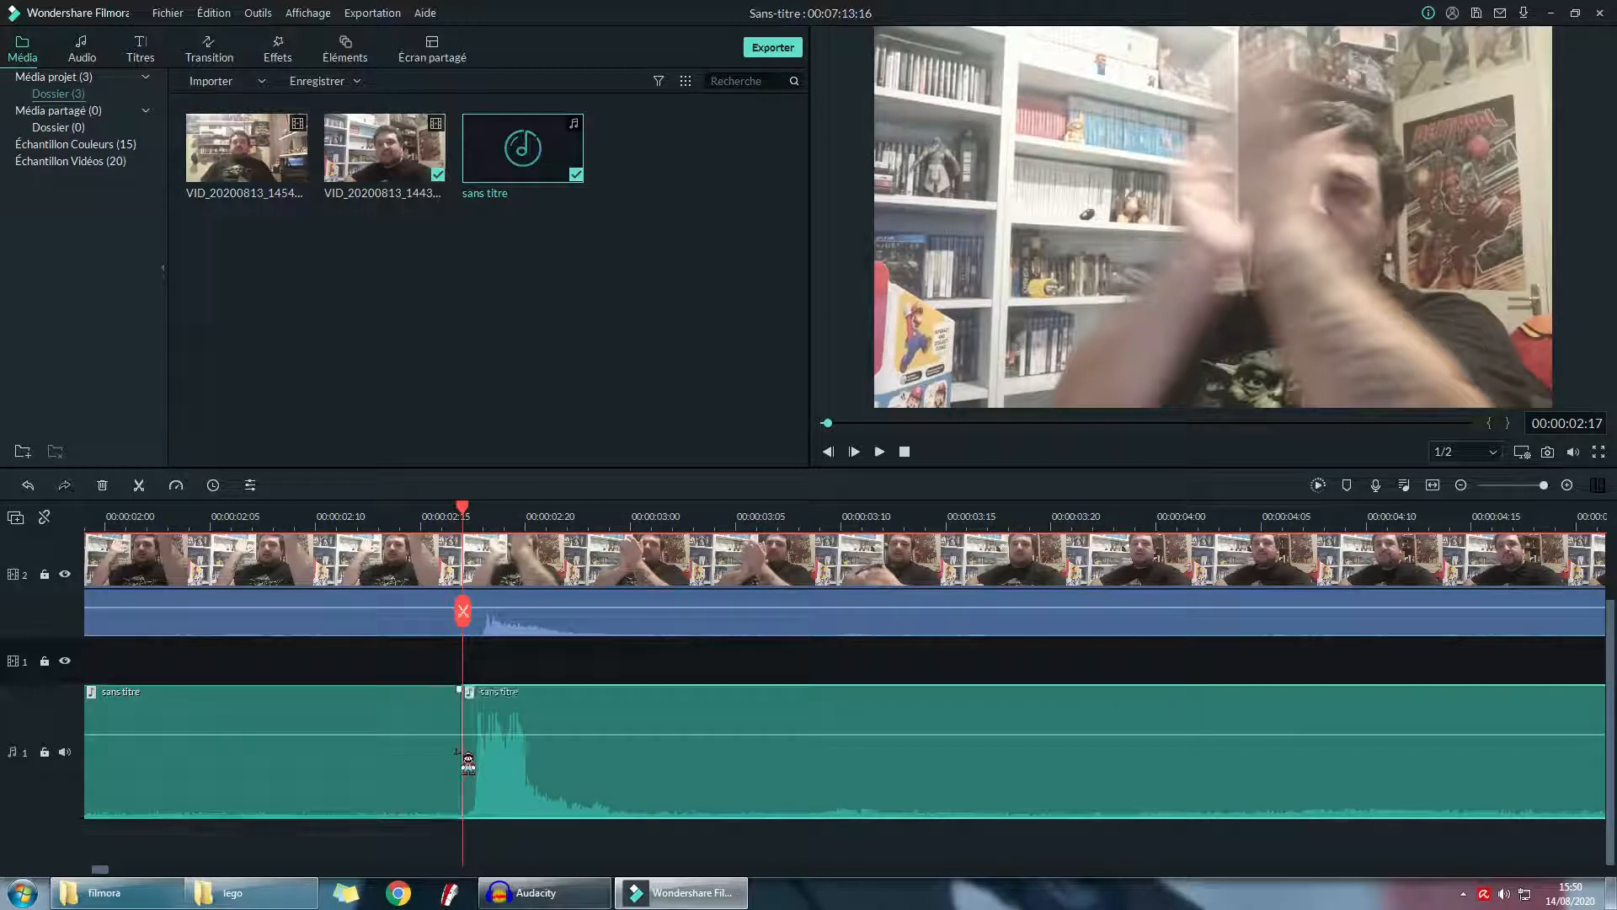
{"action": "left_click", "coordinate": [463, 561]}
{"action": "left_click", "coordinate": [466, 577]}
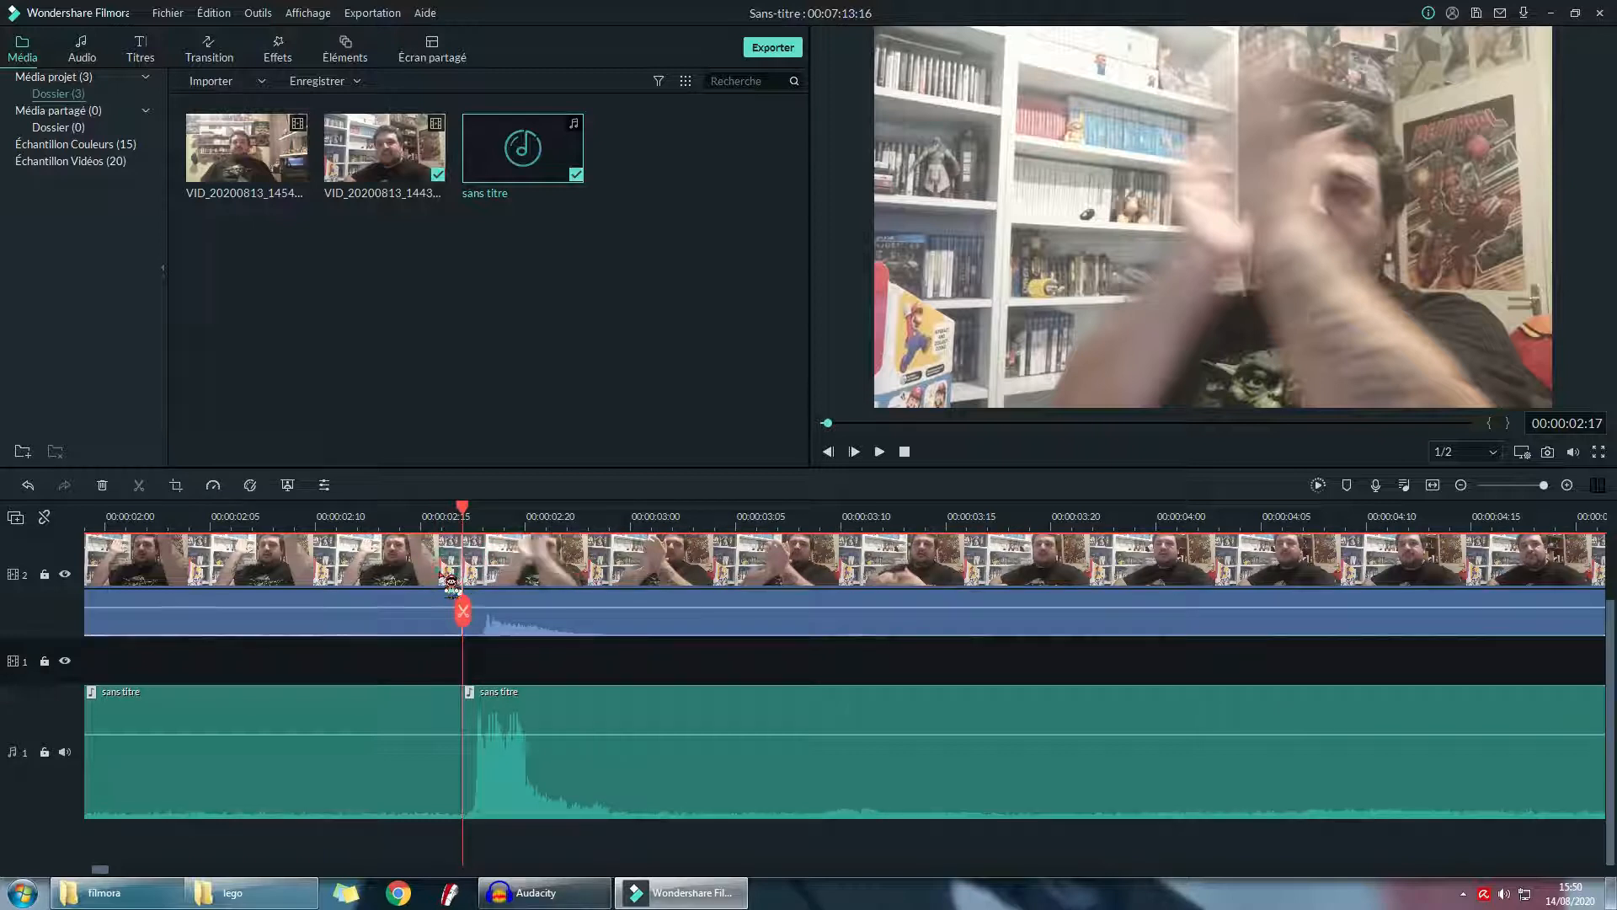
- Delete the video and audio parts before the cut and play the remaining clips to check their synchronisation
{"action": "key", "text": "Delete"}
{"action": "left_click", "coordinate": [428, 720]}
{"action": "key", "text": "Delete"}
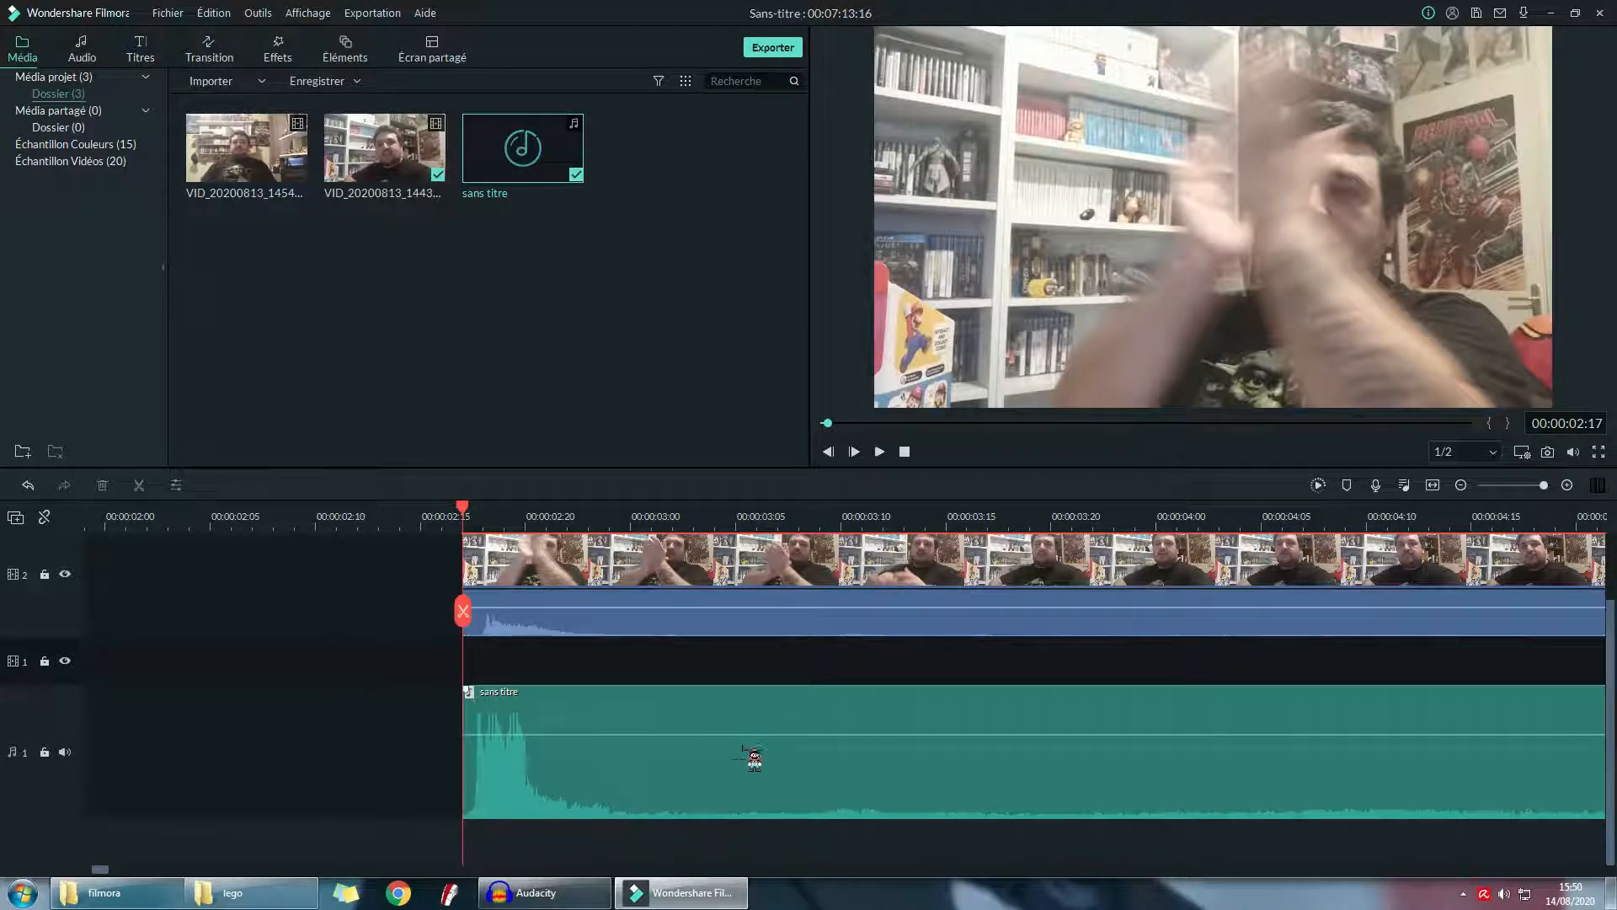
{"action": "key", "text": "space"}
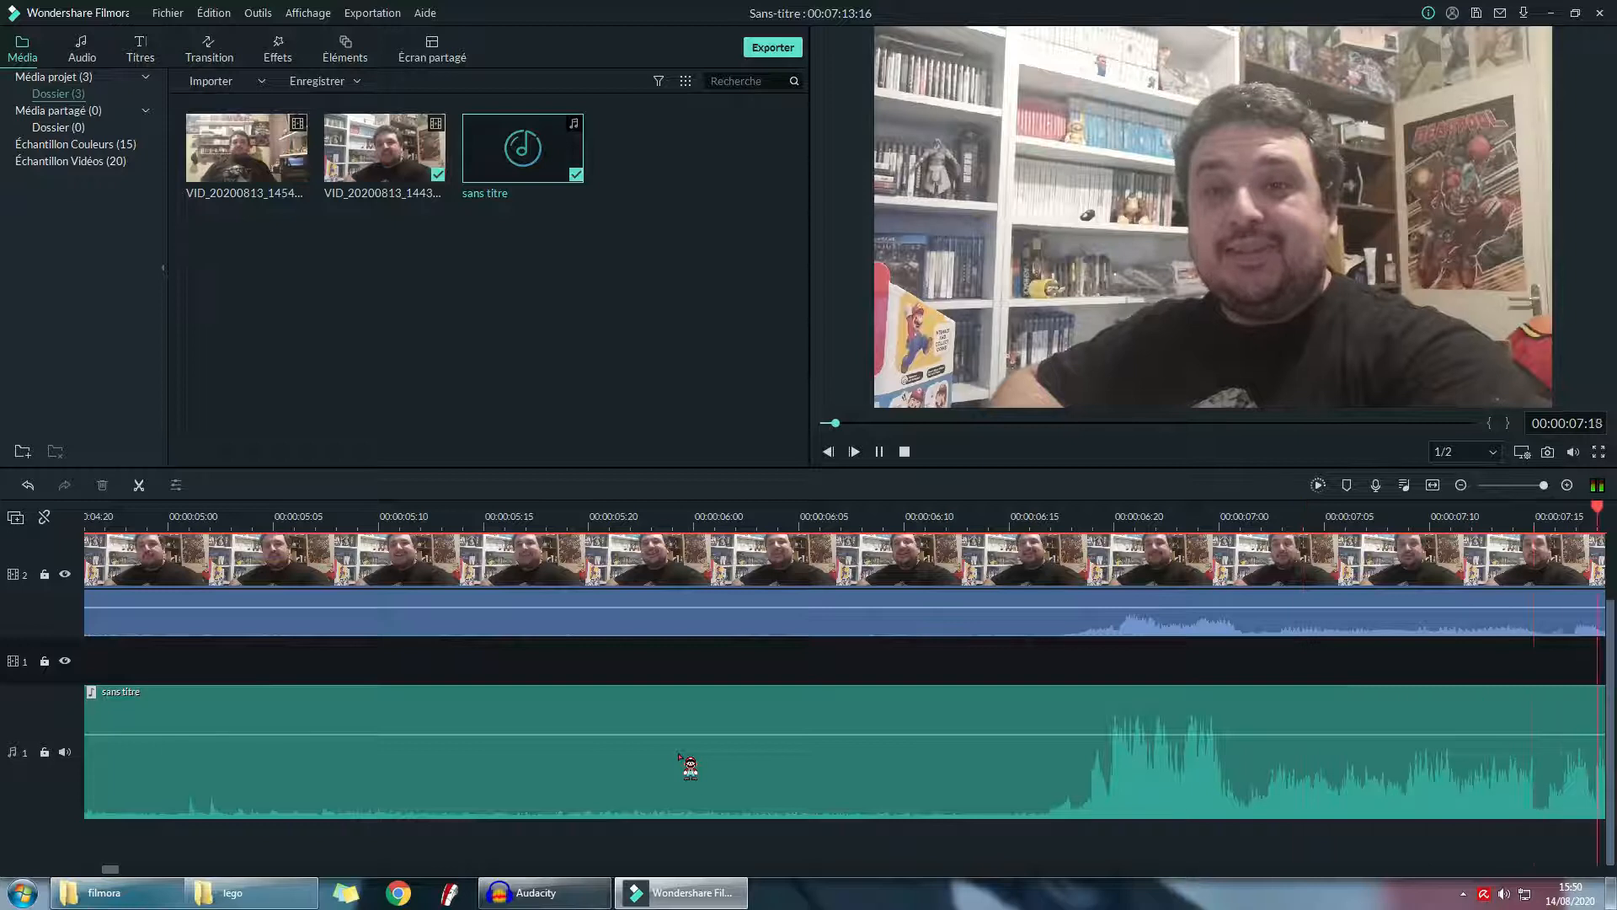
{"action": "key", "text": "space"}
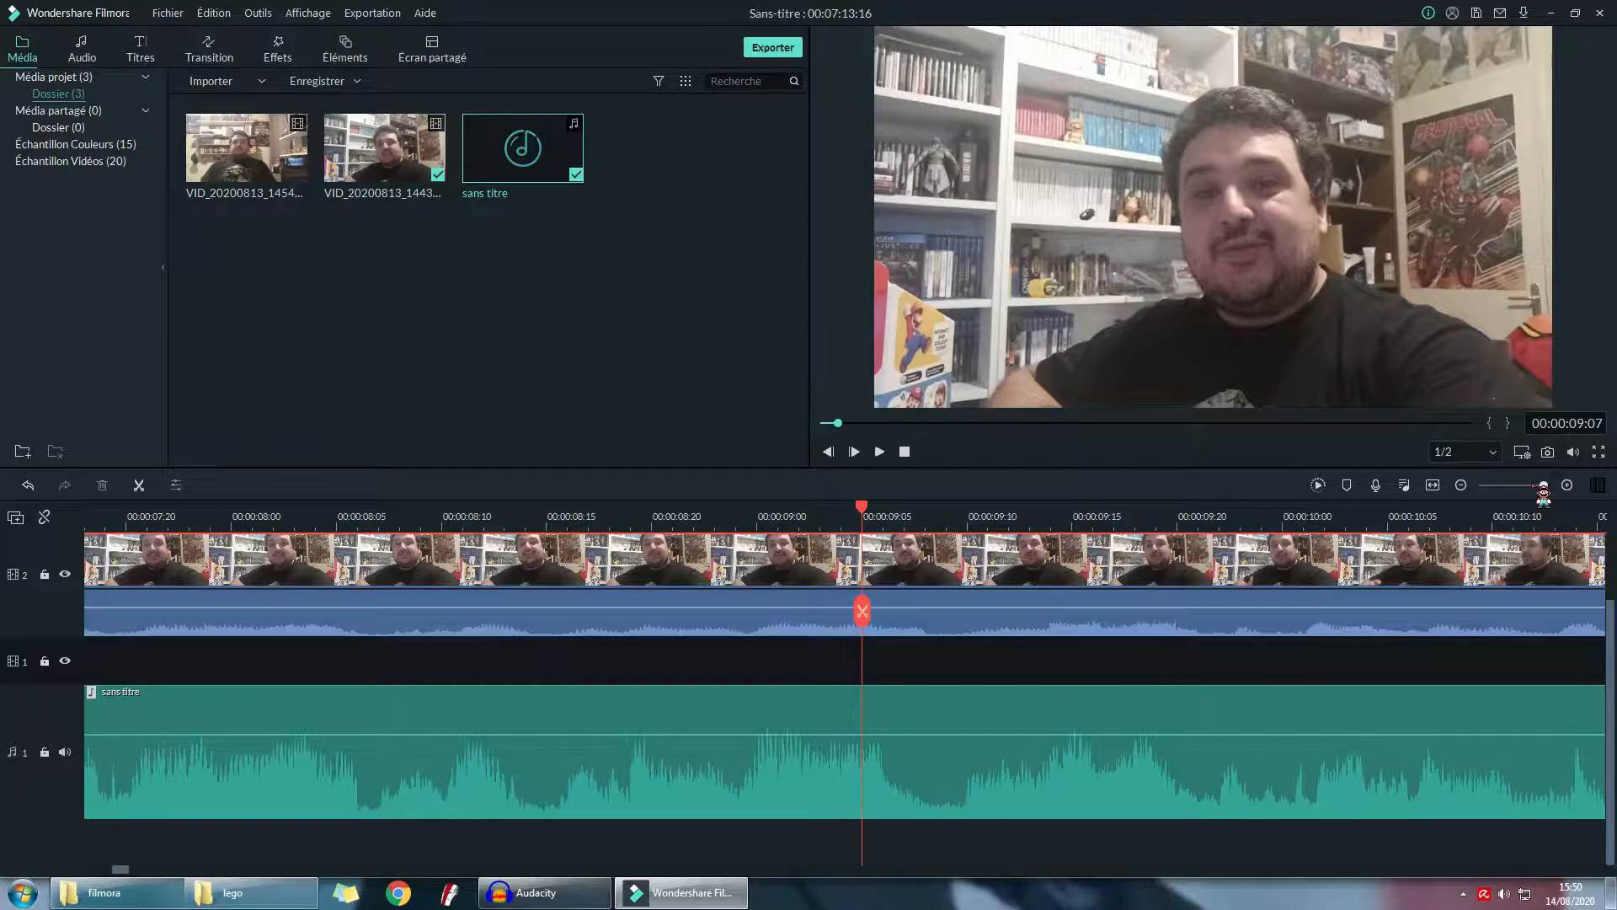
- Move the video and sans titre clips to the timeline start, and try splitting both at 00:00:03:15
{"action": "left_click_drag", "start_coordinate": [1552, 505], "coordinate": [1522, 506]}
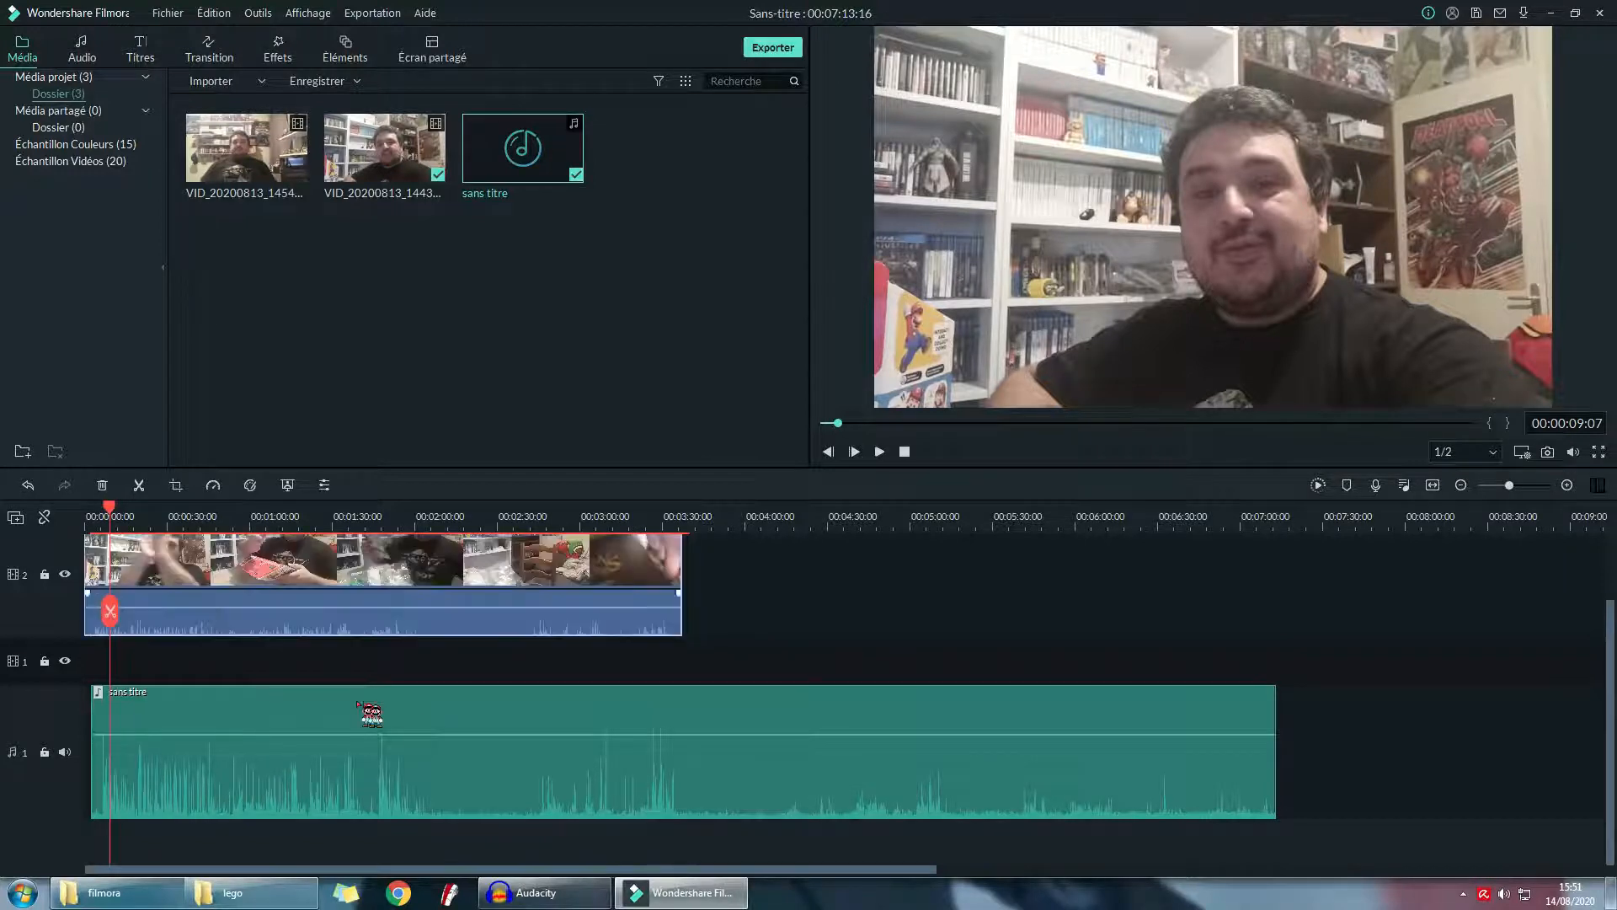
{"action": "left_click", "coordinate": [202, 756]}
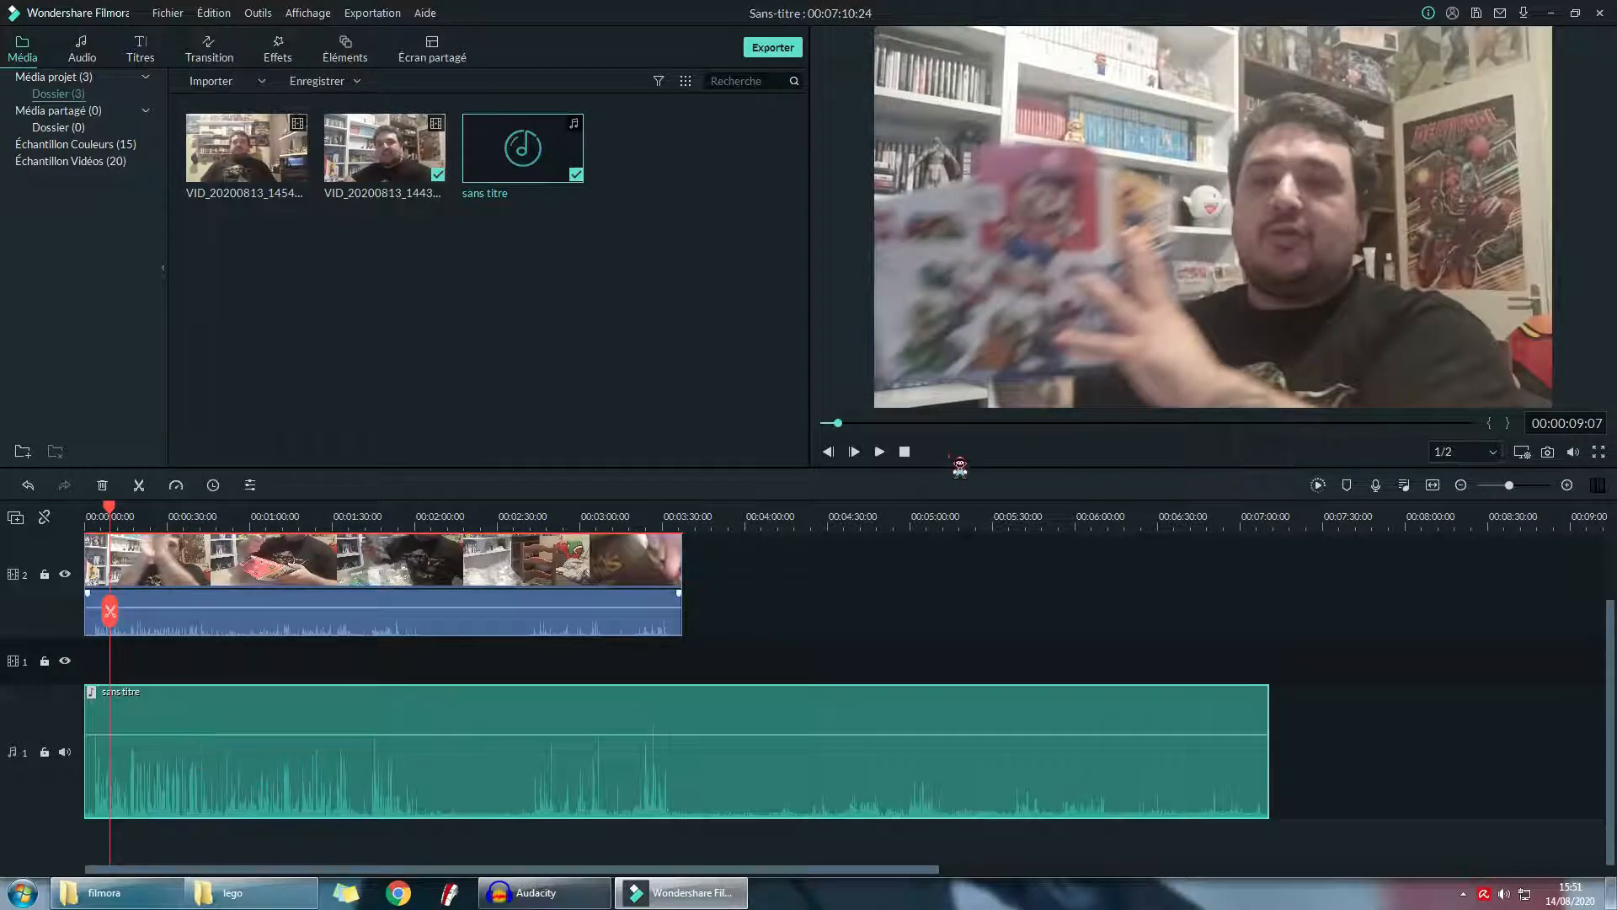
{"action": "left_click", "coordinate": [906, 454]}
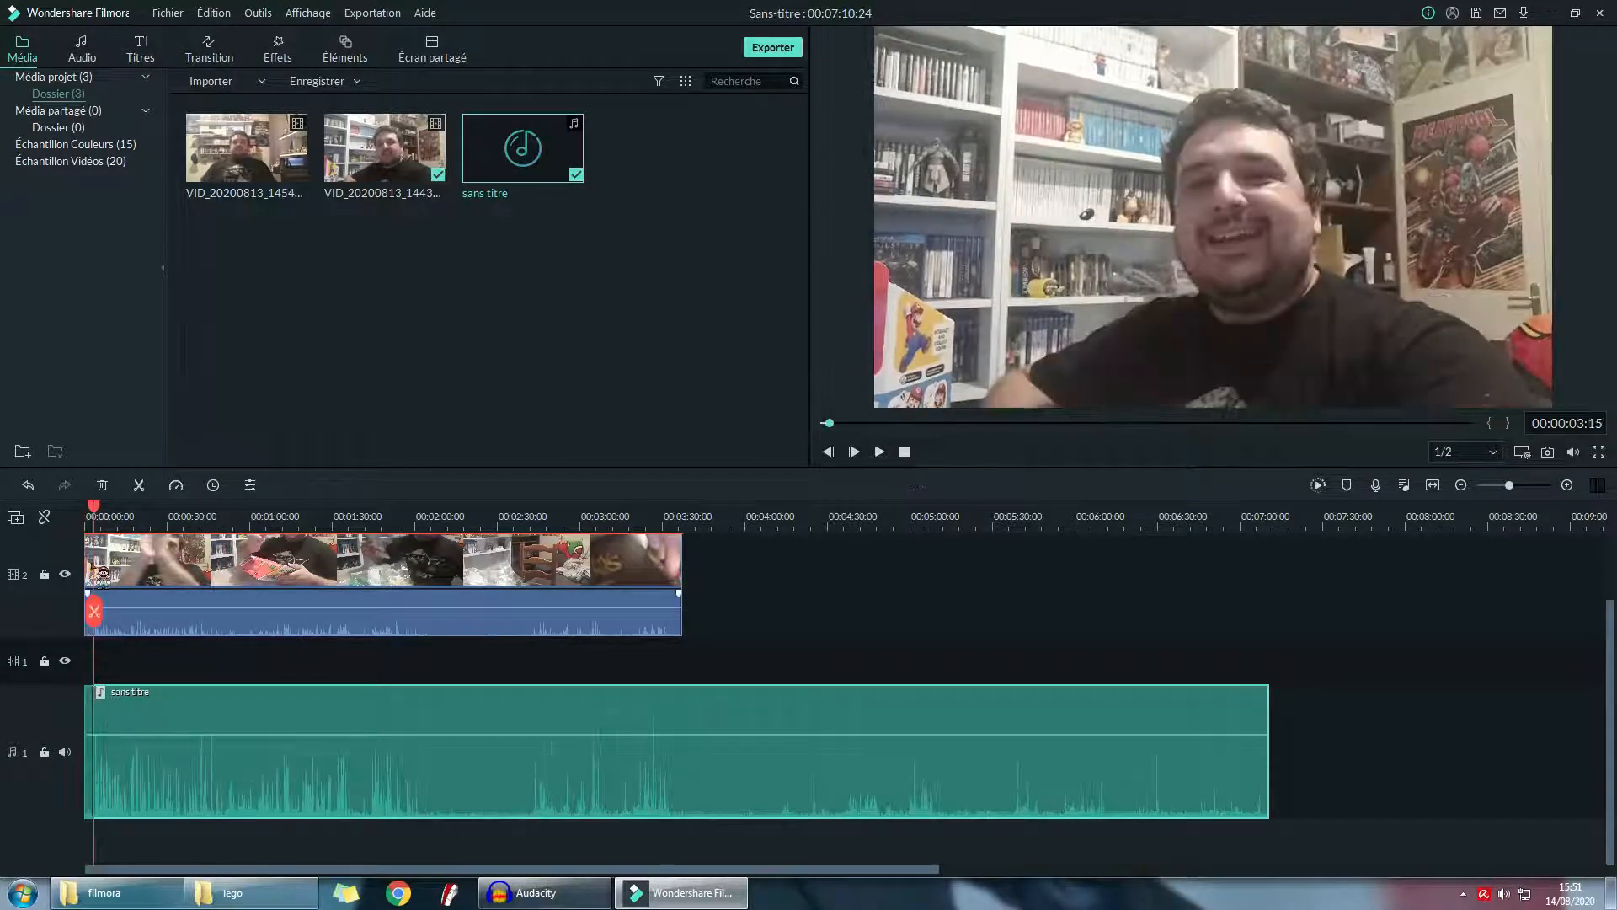
{"action": "left_click", "coordinate": [102, 575], "text": "ctrl"}
{"action": "left_click", "coordinate": [93, 608]}
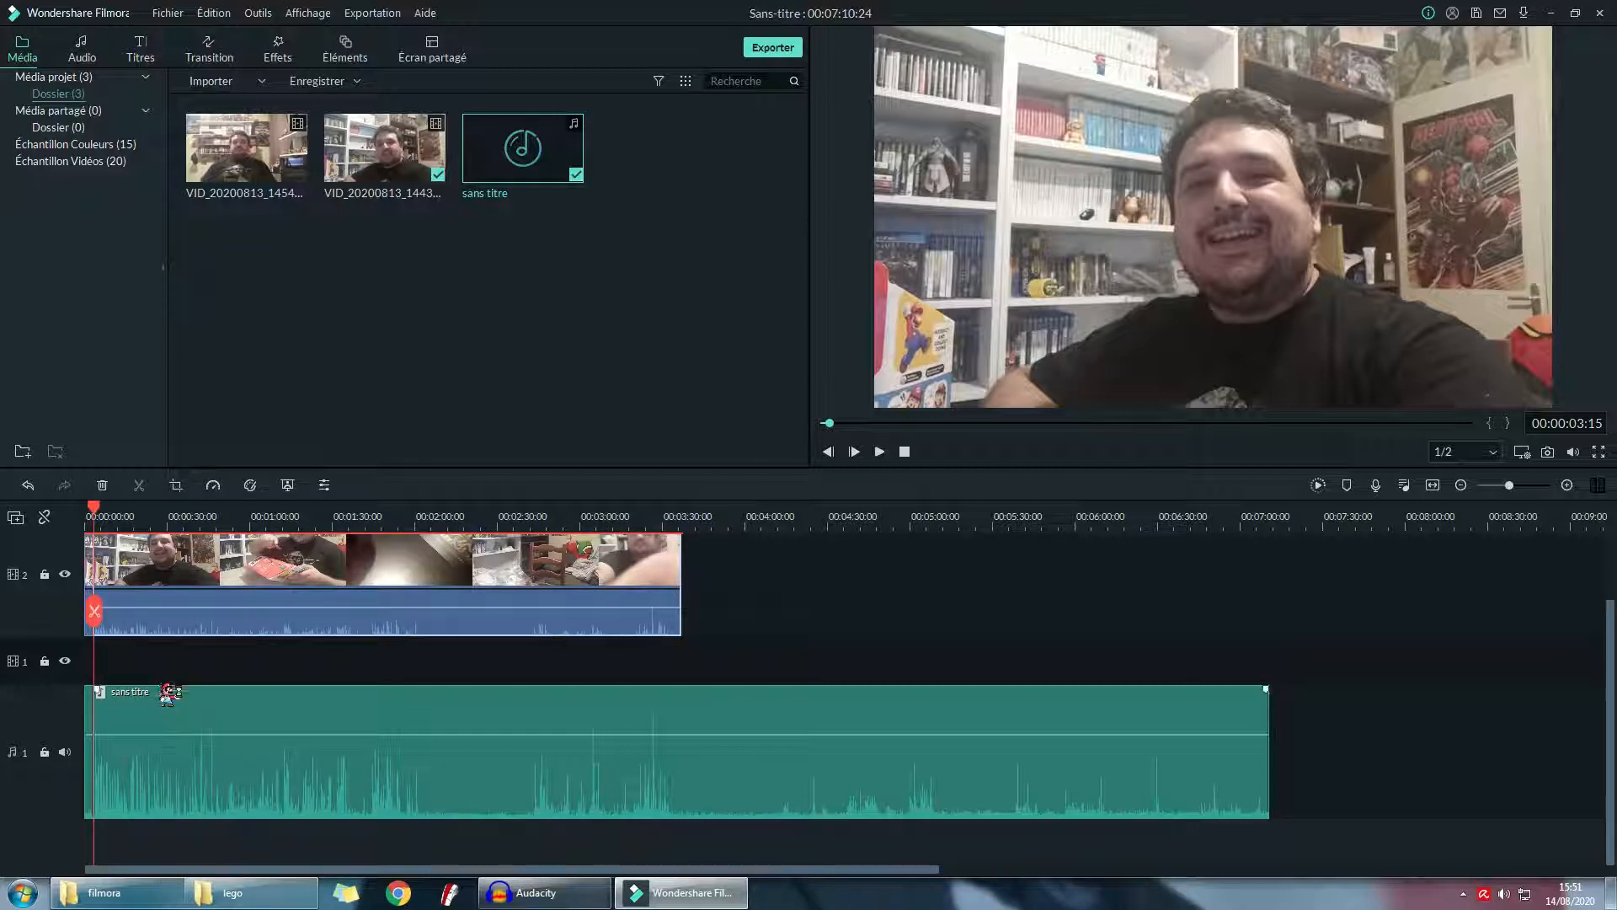
- Undo the splits at 00:00:03:15 and the clip moves to the timeline start
{"action": "key", "text": "ctrl+z"}
{"action": "key", "text": "ctrl+z"}
{"action": "key", "text": "ctrl+z"}
{"action": "key", "text": "ctrl+z"}
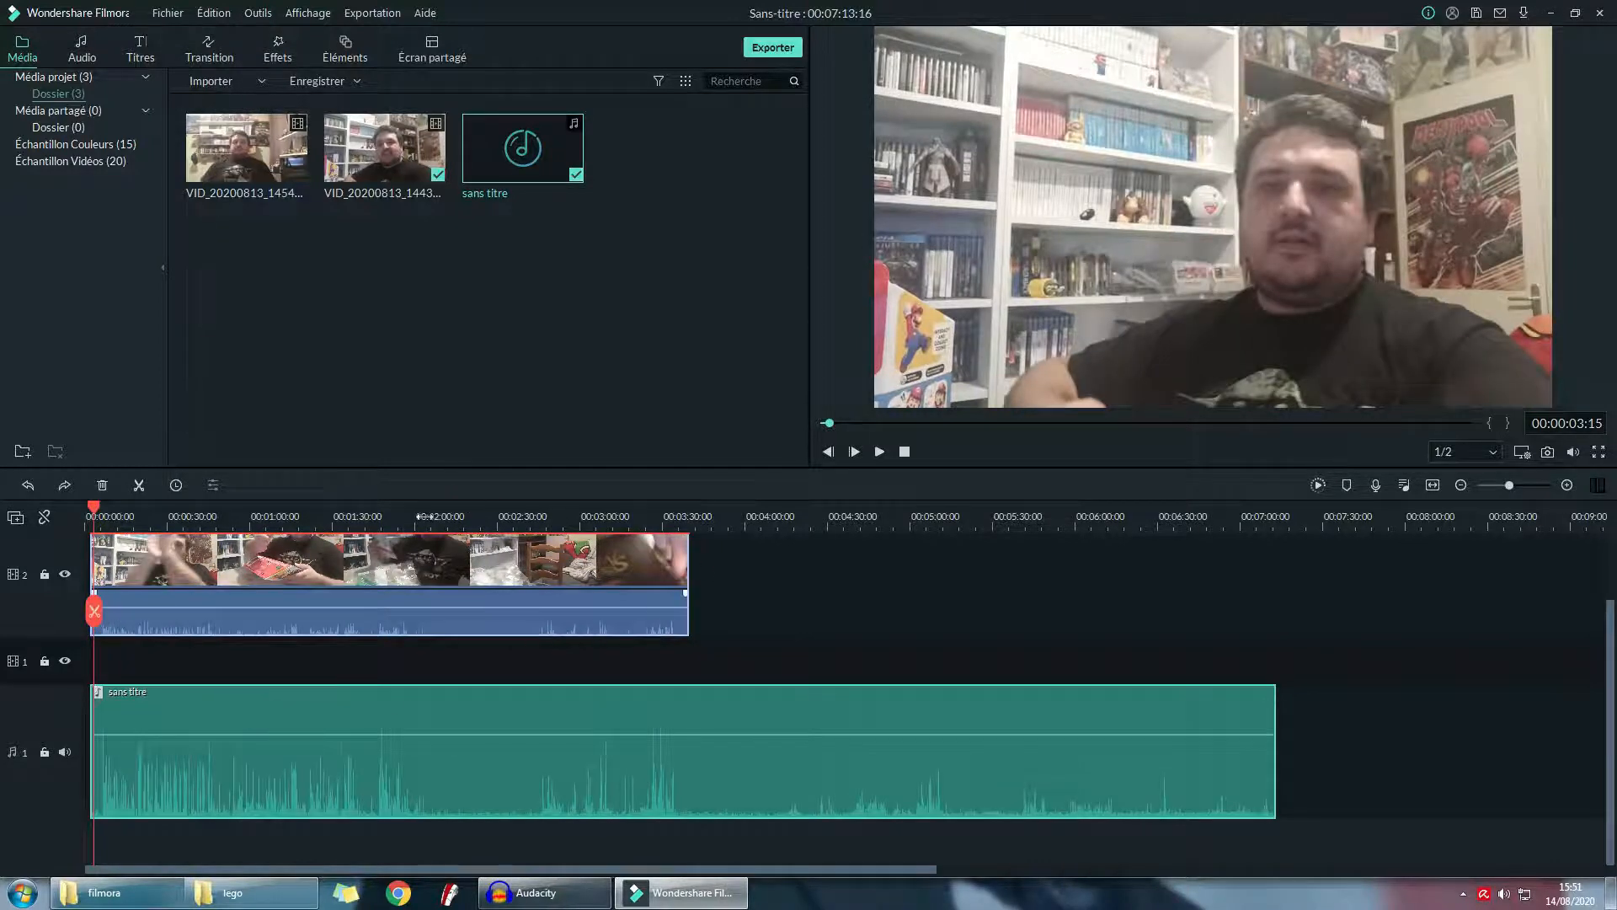
- Select the video clip and the sans titre audio clip together and group them
{"action": "scroll", "coordinate": [425, 515], "scroll_direction": "up", "scroll_amount": 3}
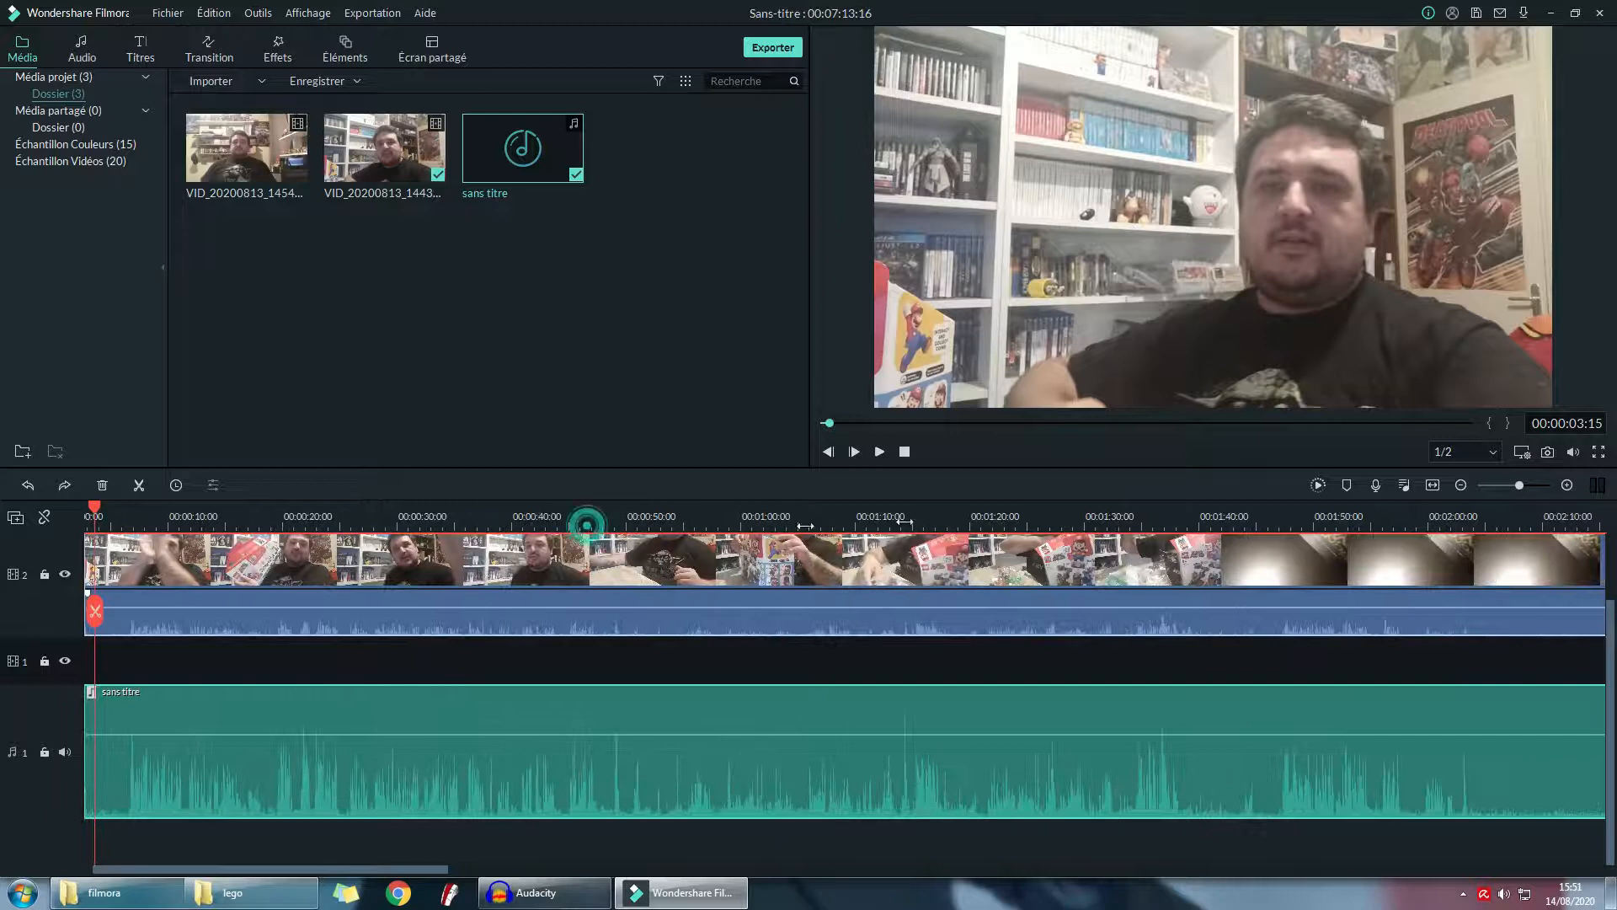
{"action": "scroll", "coordinate": [588, 525], "scroll_direction": "up", "scroll_amount": 2}
{"action": "left_click_drag", "start_coordinate": [198, 868], "coordinate": [182, 868]}
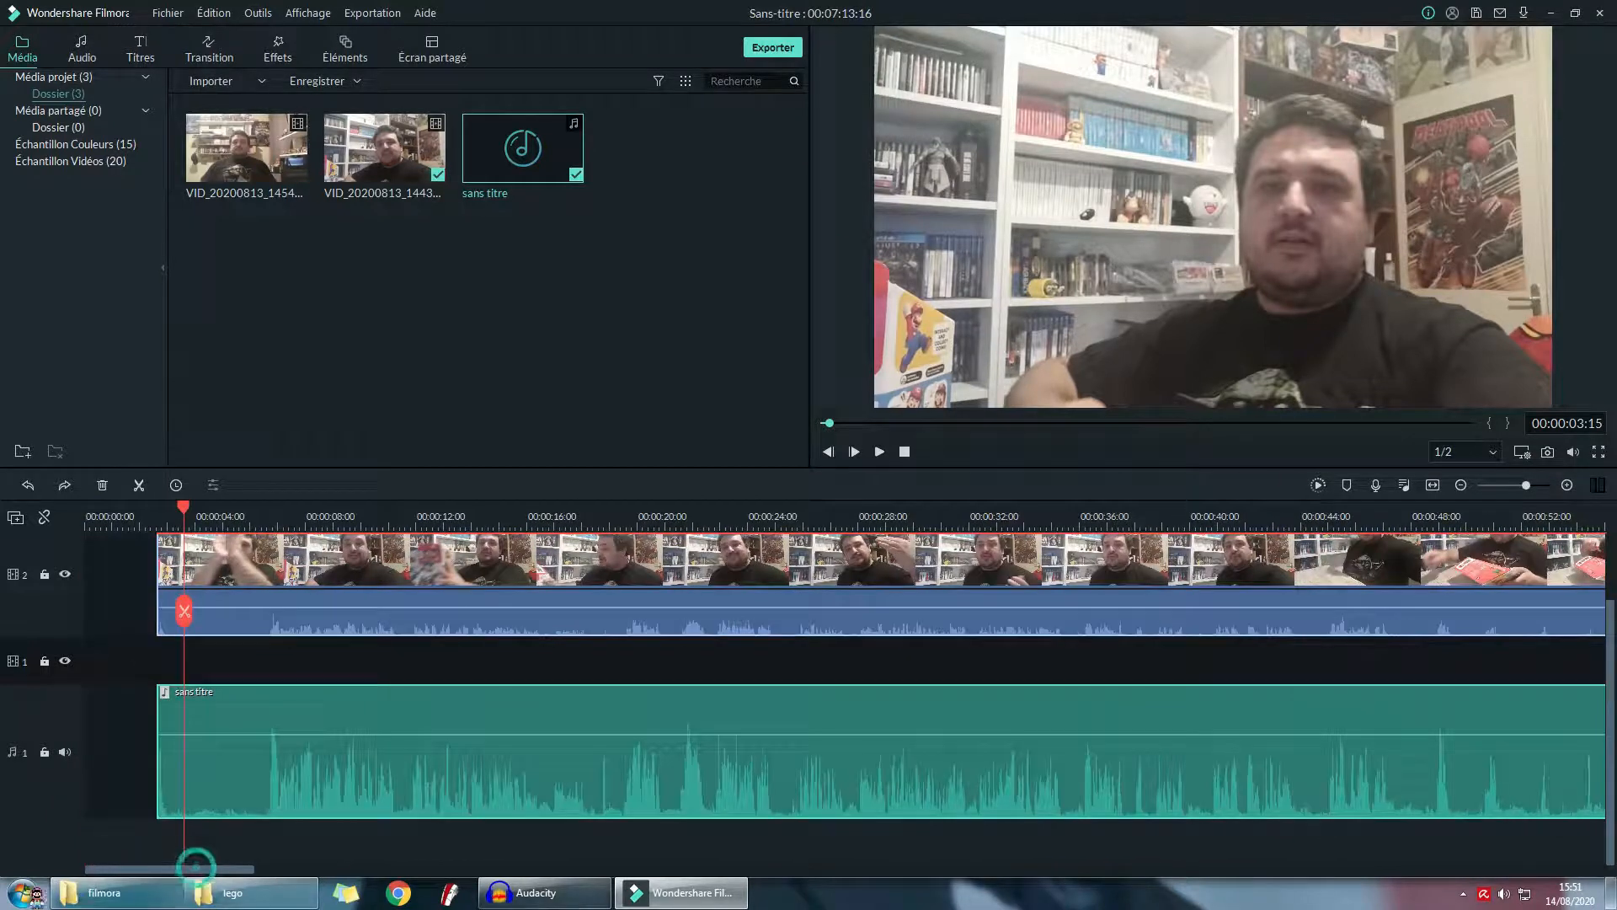
{"action": "left_click", "coordinate": [315, 766]}
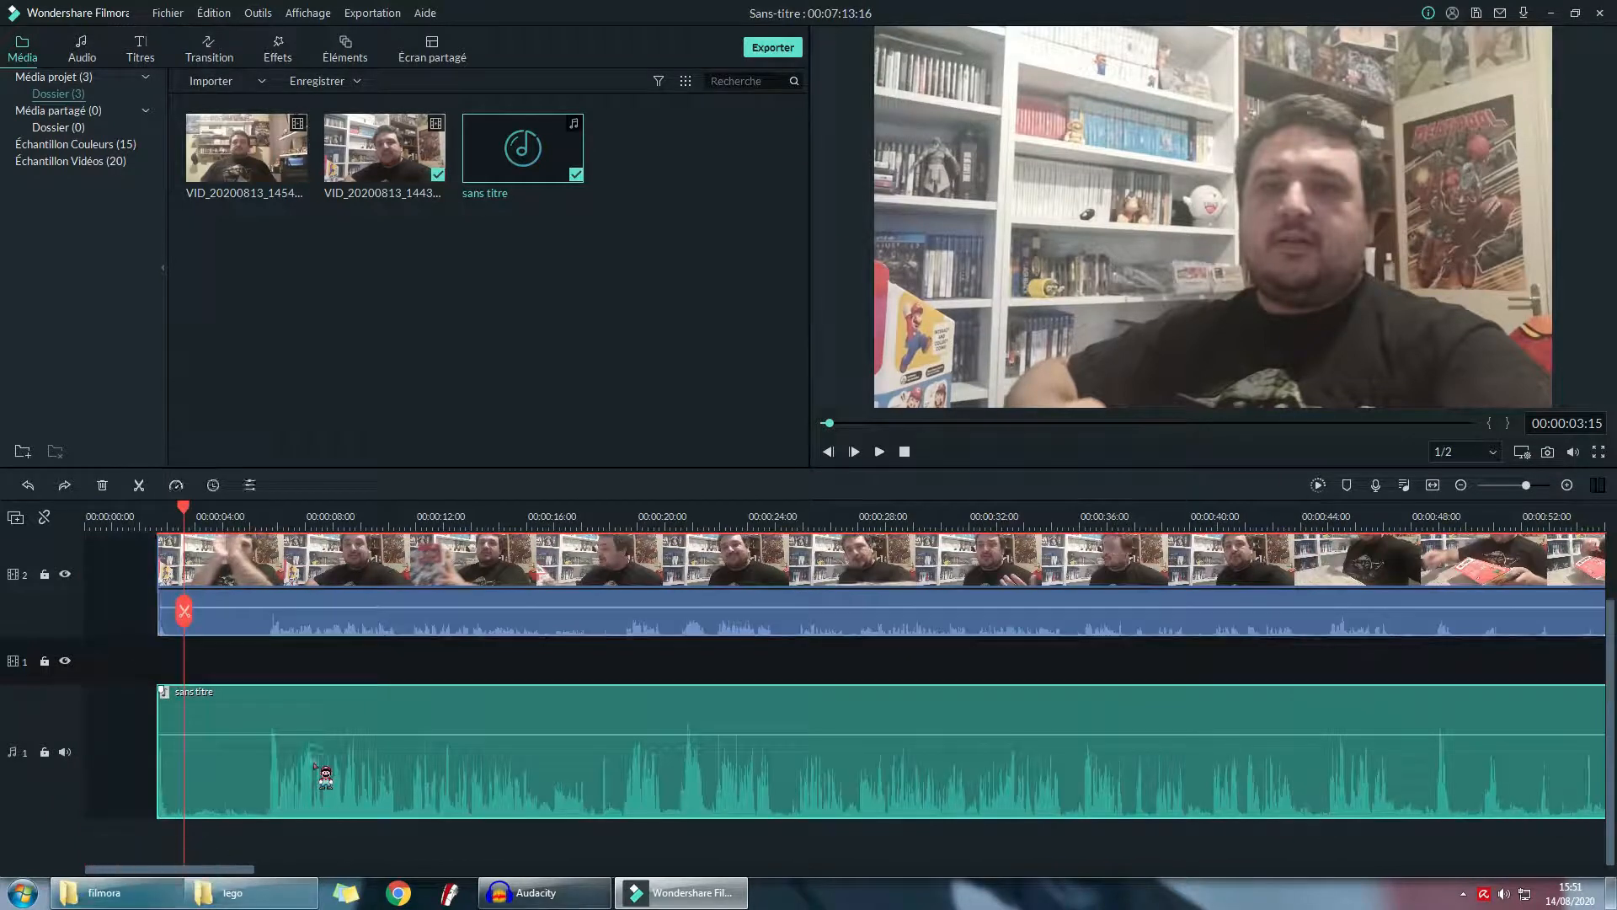
{"action": "left_click", "coordinate": [316, 577]}
{"action": "left_click", "coordinate": [249, 796]}
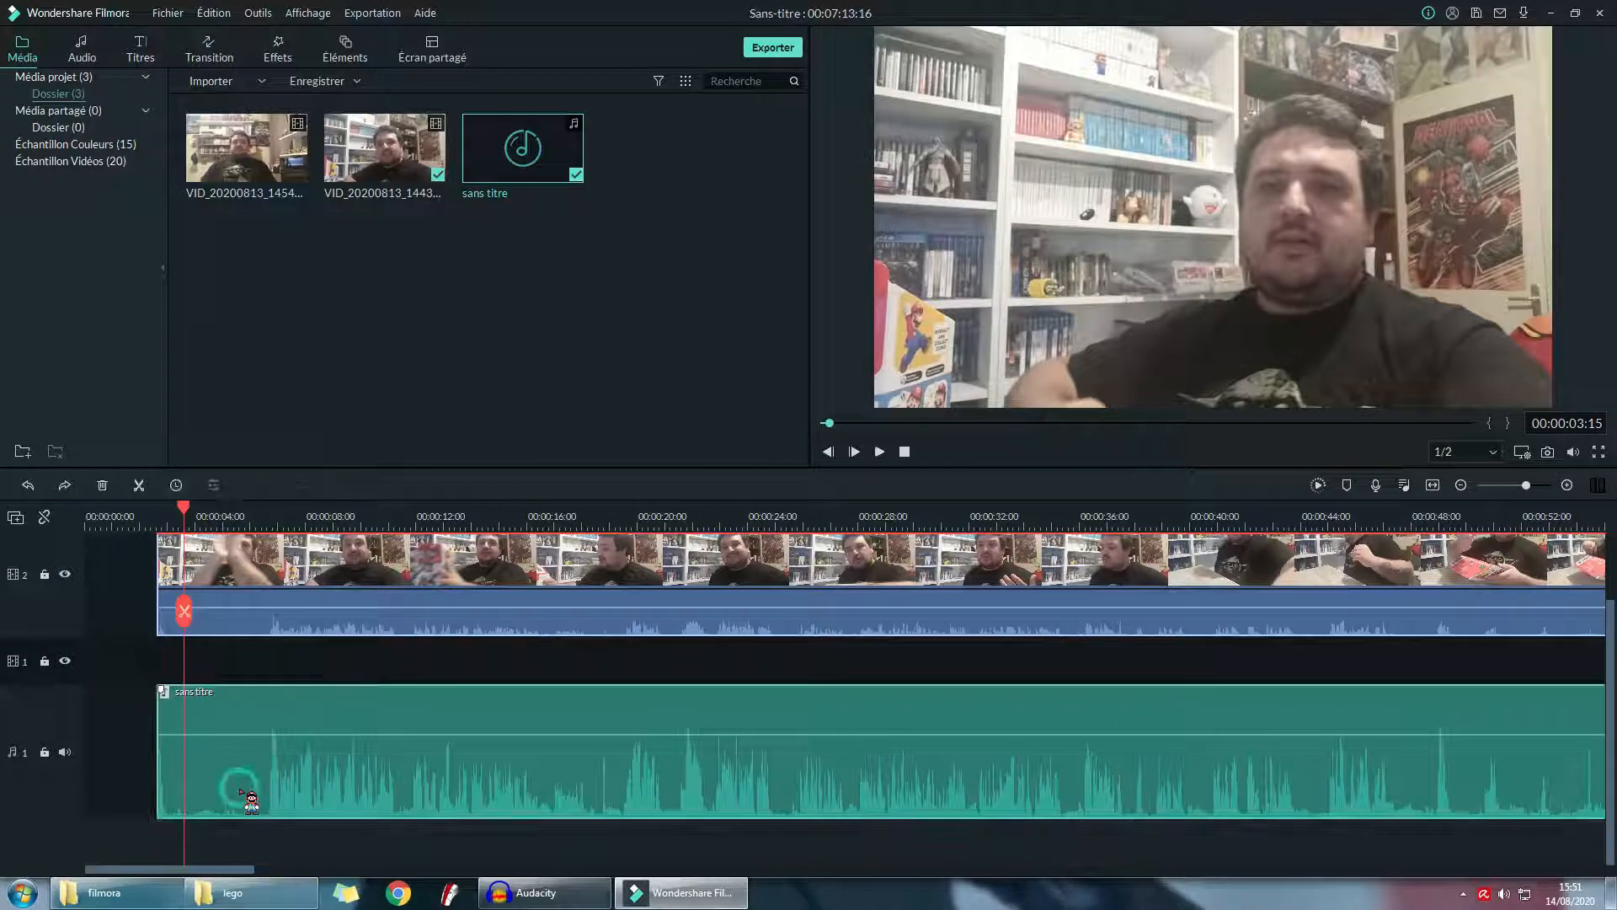
{"action": "left_click", "coordinate": [305, 573], "text": "ctrl"}
{"action": "left_click", "coordinate": [305, 573], "text": "ctrl"}
{"action": "left_click", "coordinate": [304, 573], "text": "ctrl"}
{"action": "left_click", "coordinate": [245, 800], "text": "ctrl"}
{"action": "left_click", "coordinate": [264, 770]}
{"action": "left_click", "coordinate": [310, 581], "text": "ctrl"}
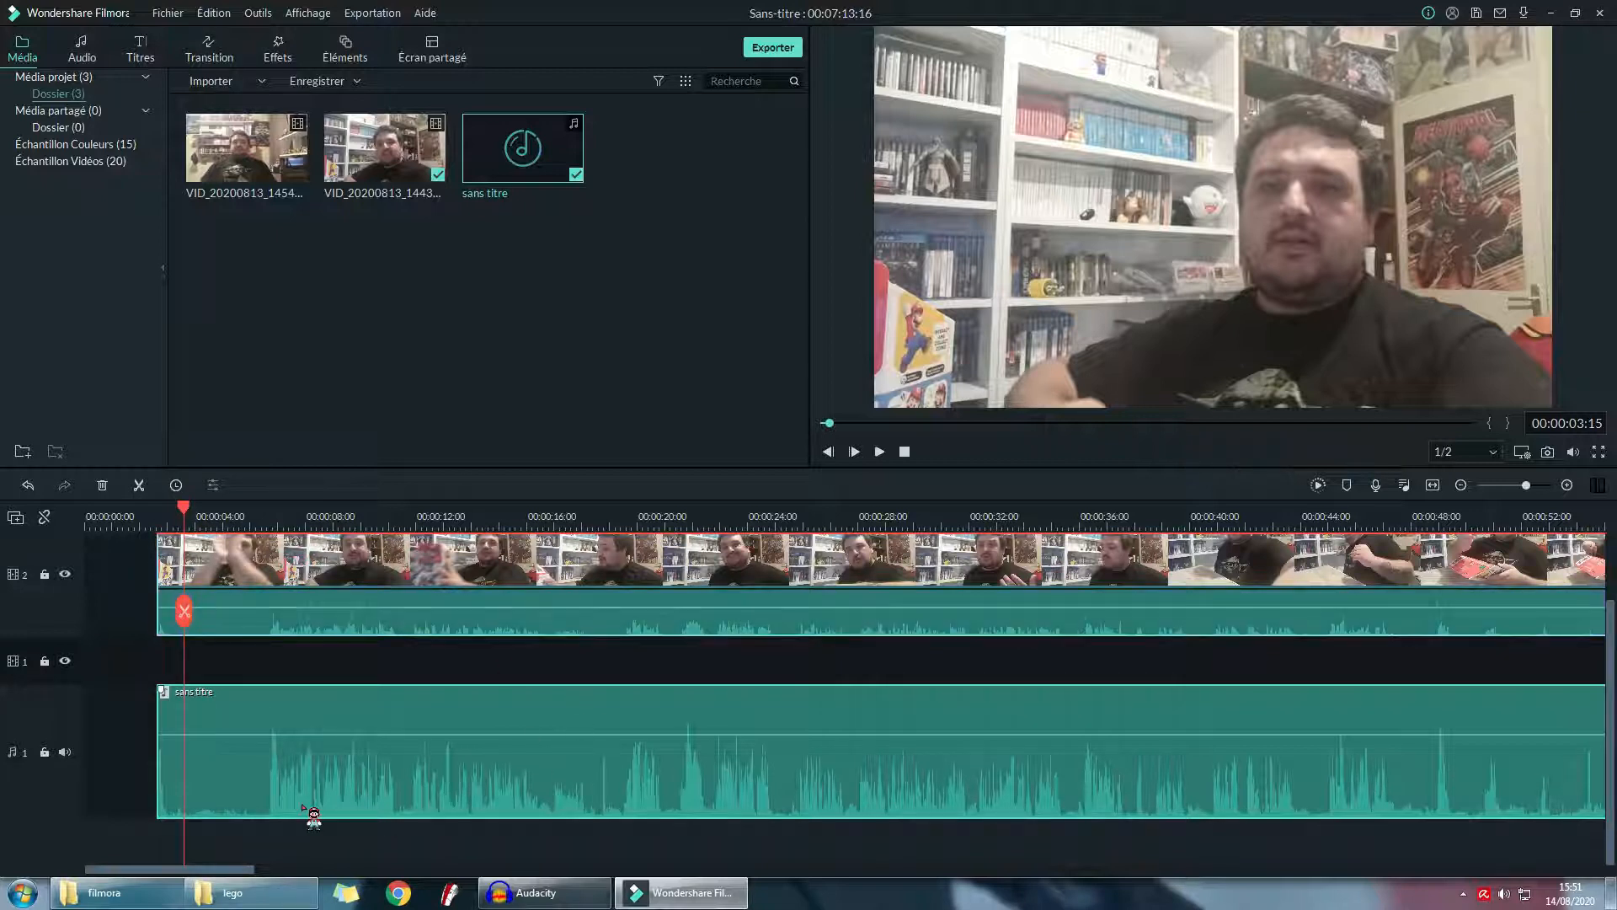
- Move the grouped clips further along the timeline and split them at 00:00:08:17, choosing to ungroup the separated parts
{"action": "left_click_drag", "start_coordinate": [505, 578], "coordinate": [630, 604]}
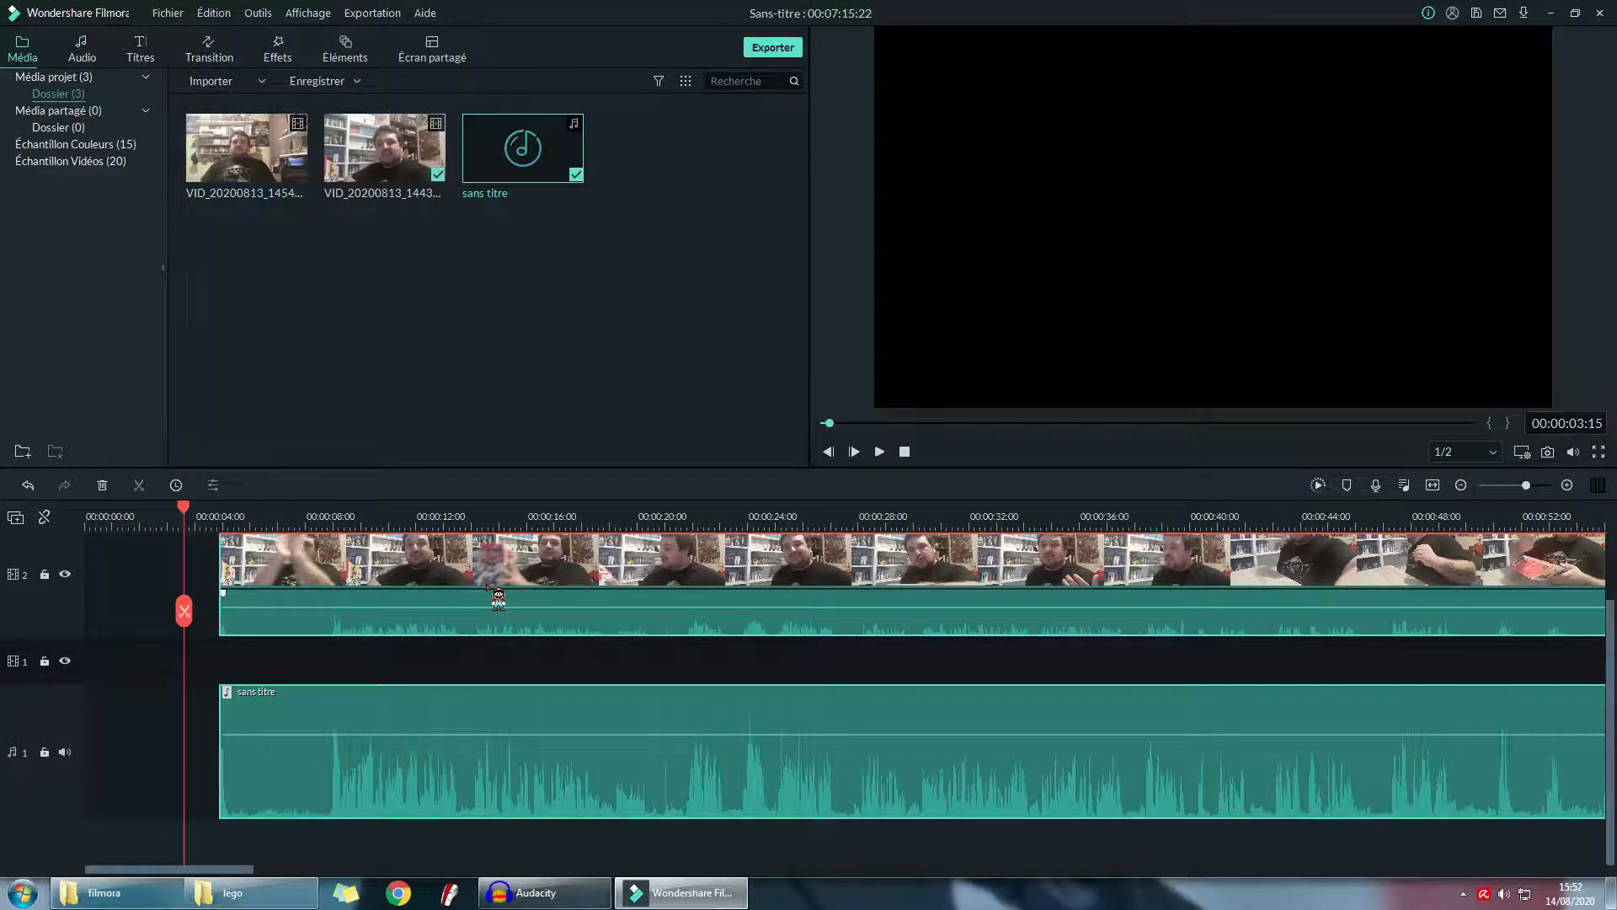
{"action": "left_click", "coordinate": [325, 524]}
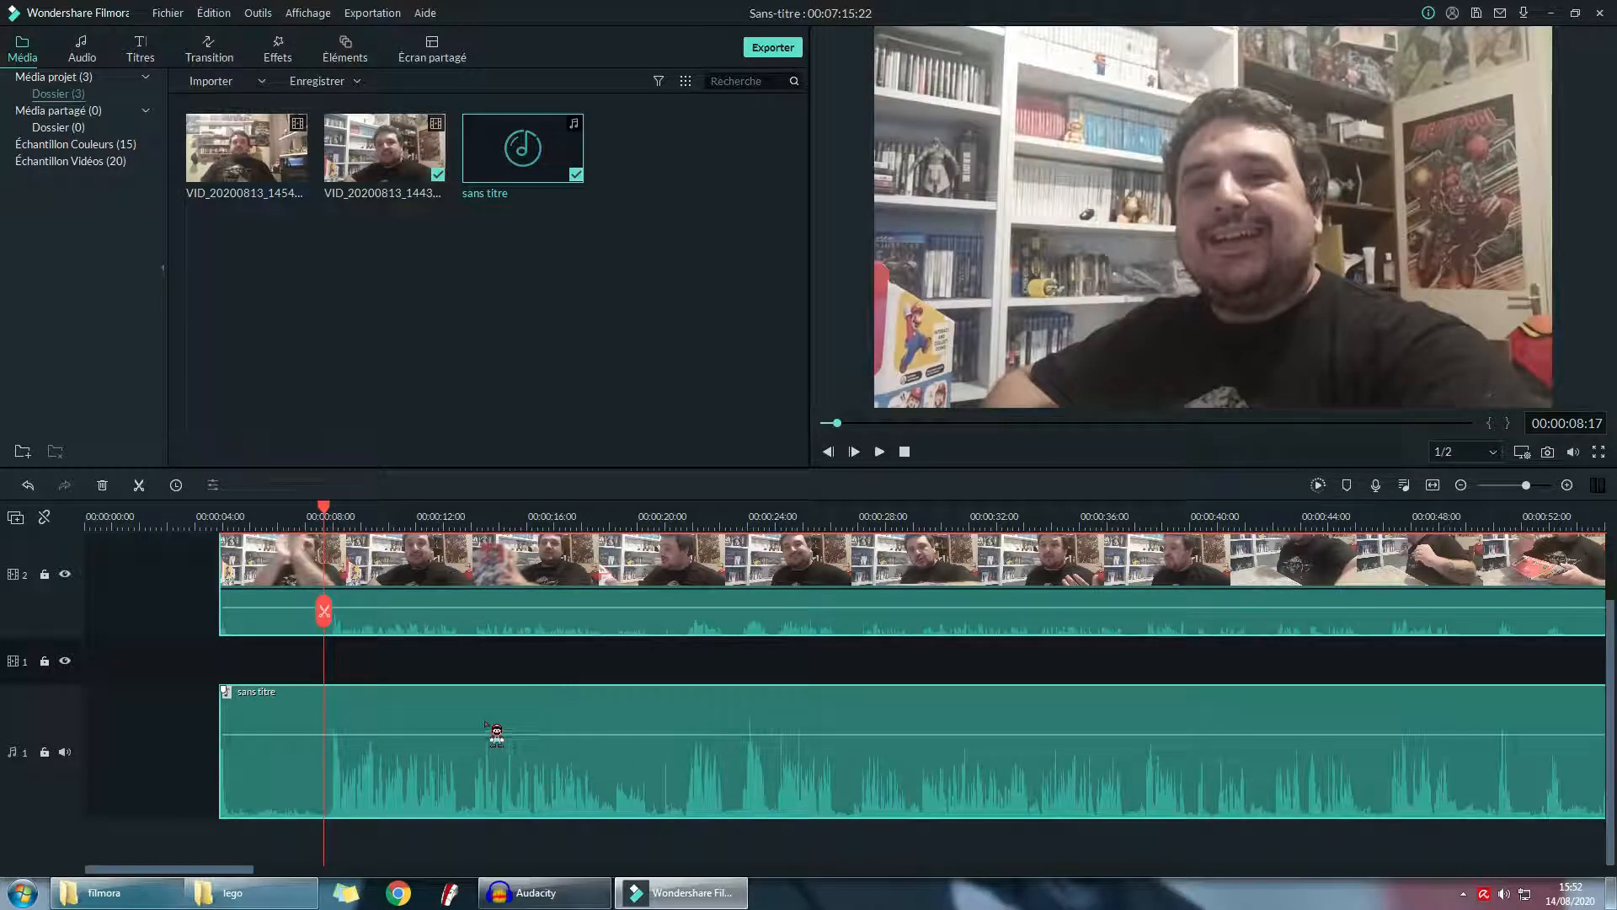
{"action": "key", "text": "ctrl+b"}
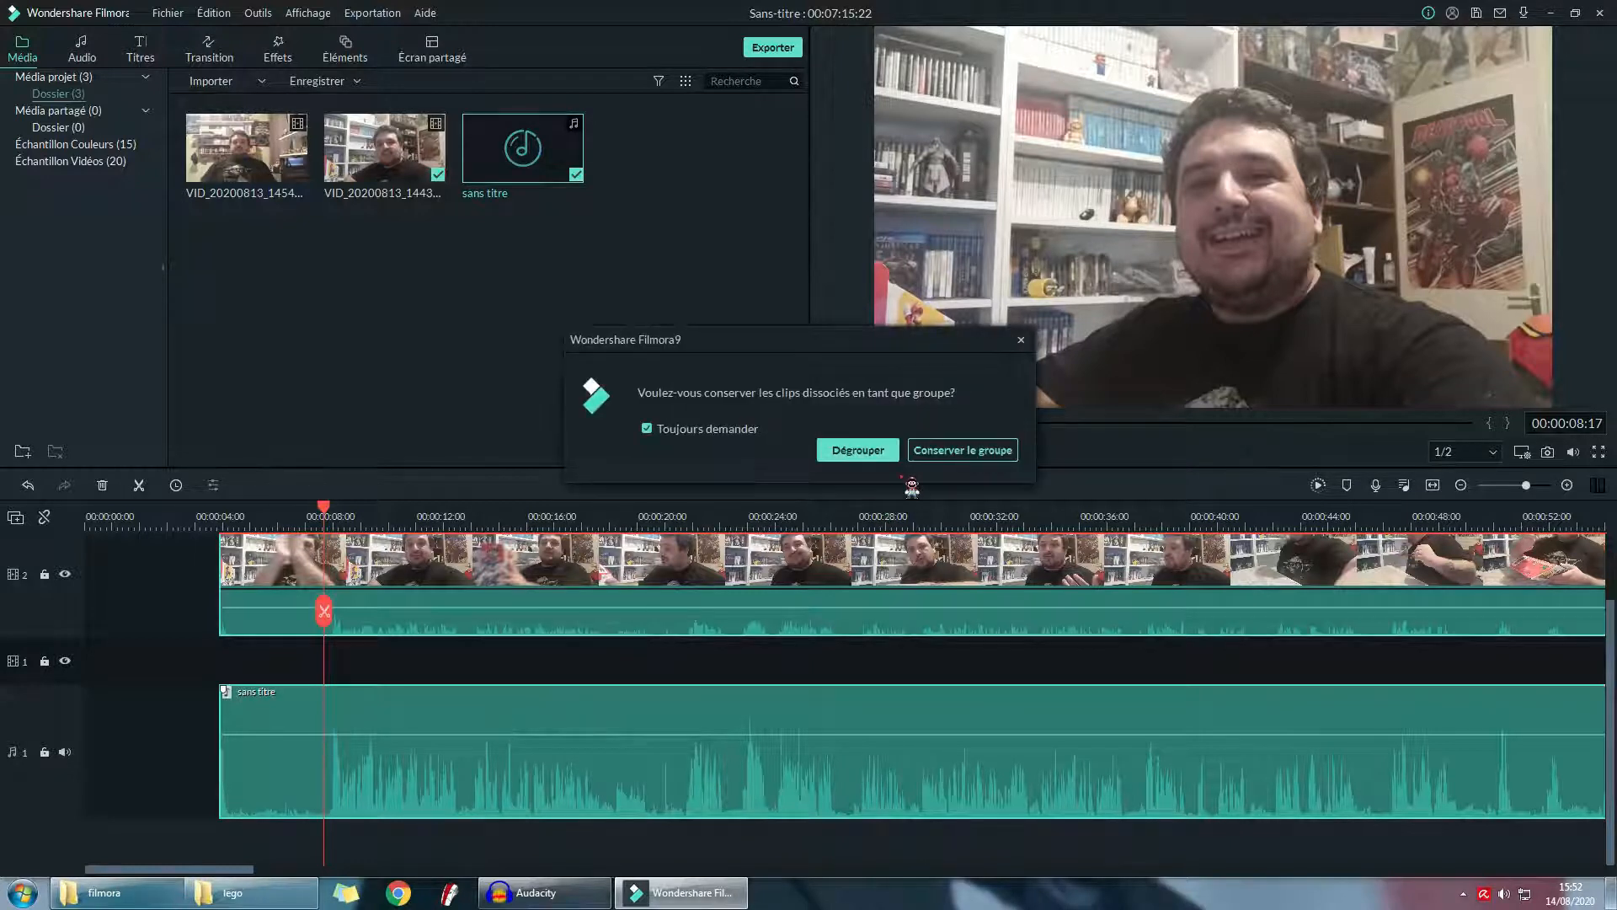
{"action": "left_click", "coordinate": [858, 450]}
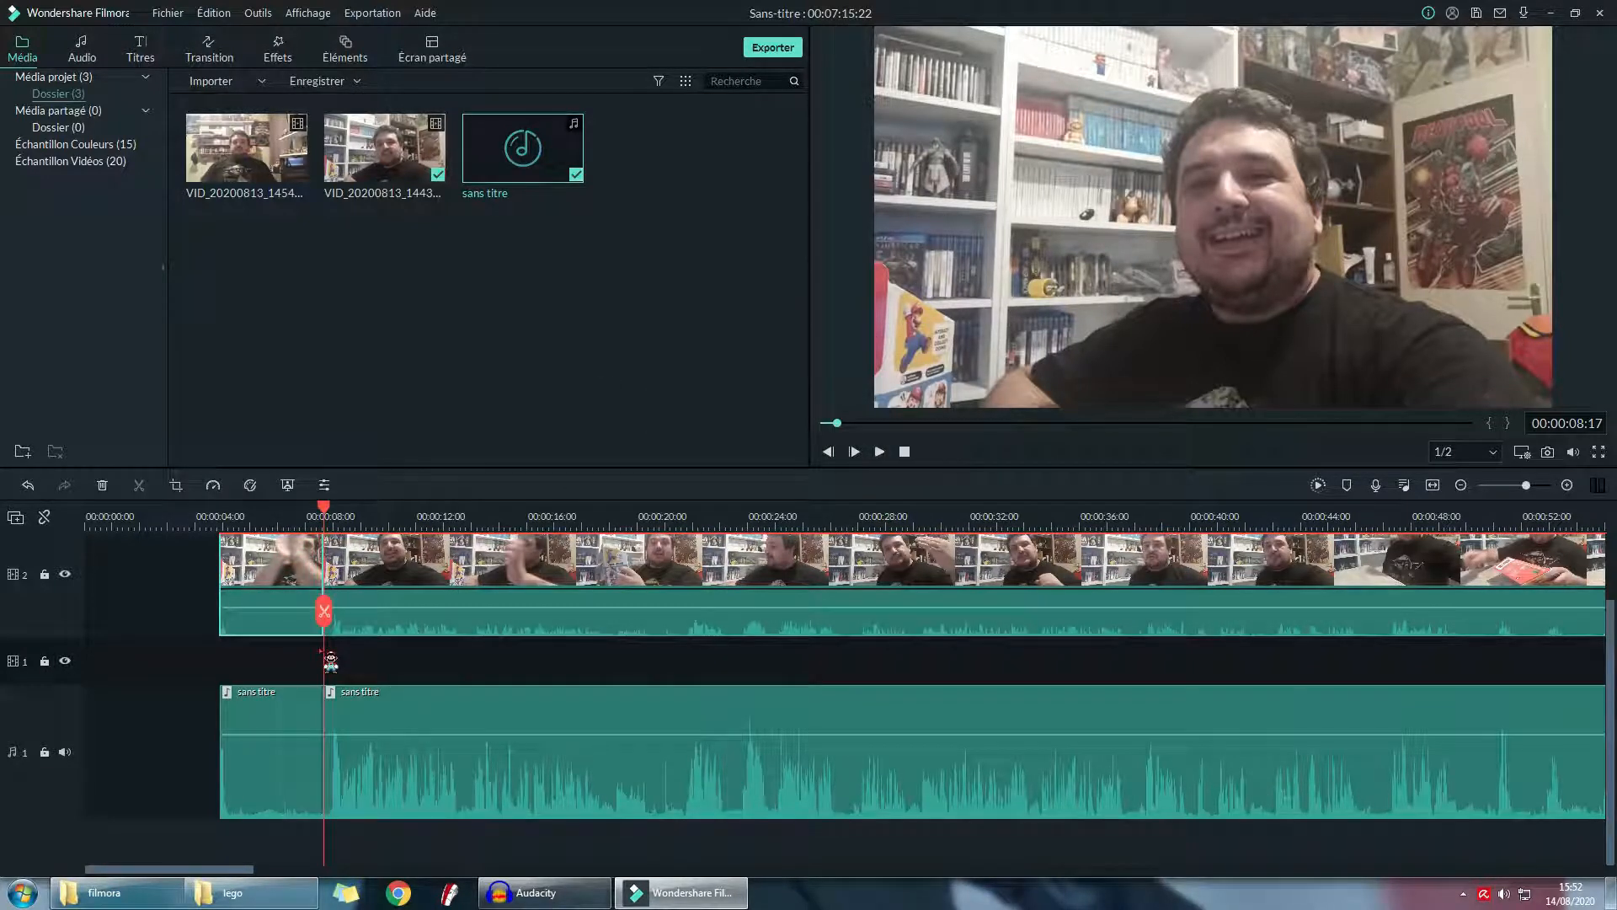
- Delete the video and audio parts before the cut at 00:00:08:17 and move the remaining clips to the timeline start
{"action": "left_click", "coordinate": [298, 567]}
{"action": "key", "text": "Delete"}
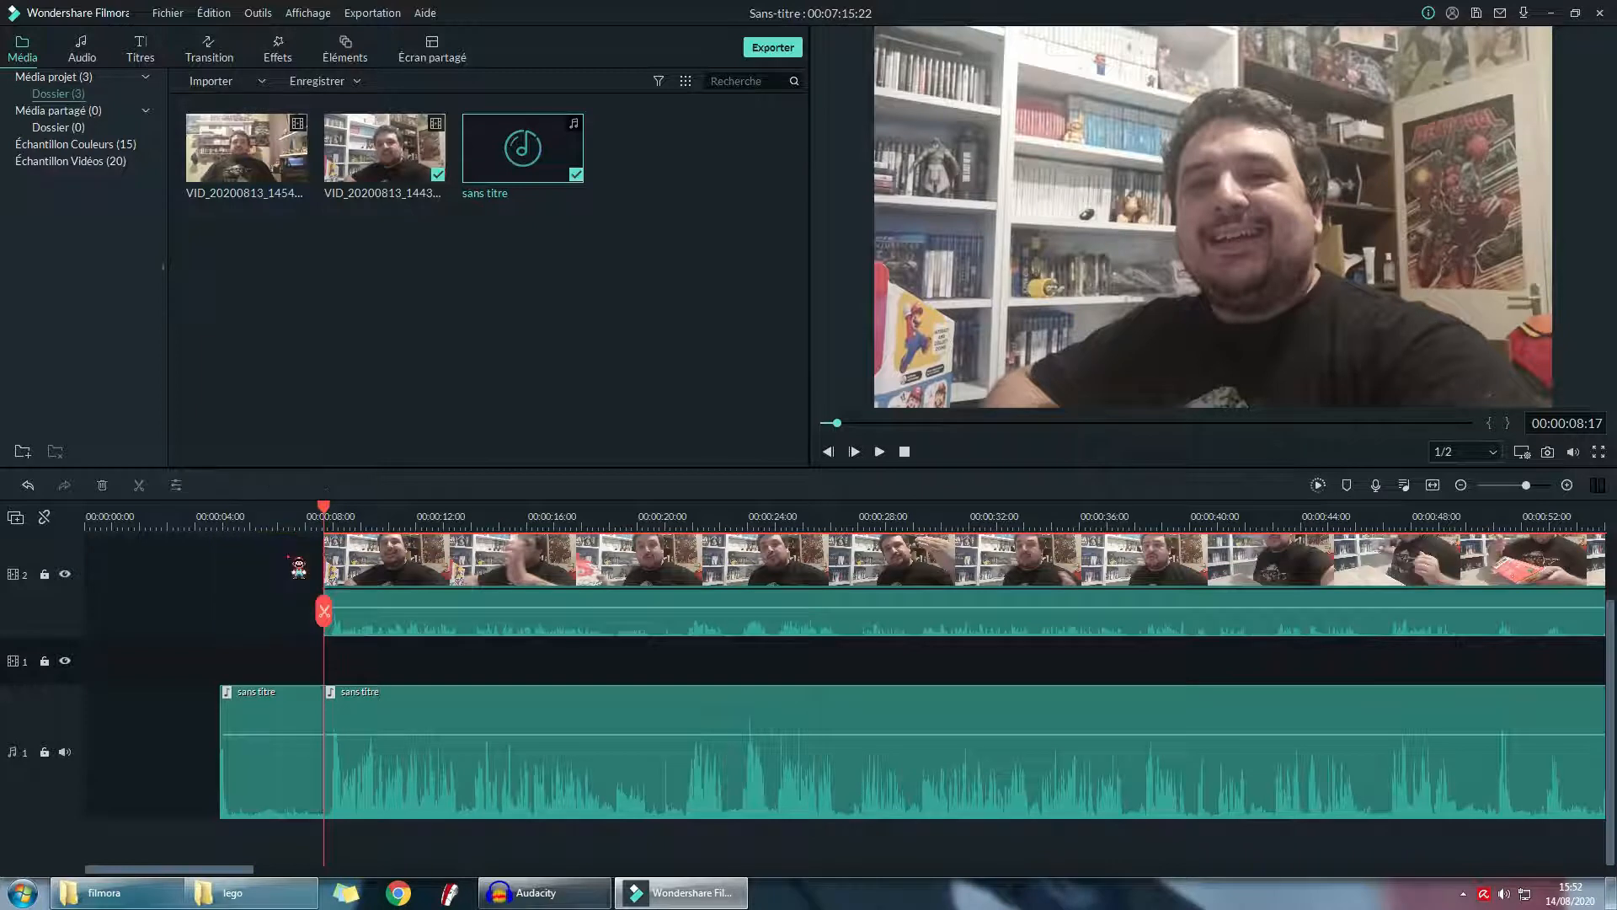
{"action": "left_click", "coordinate": [280, 705]}
{"action": "key", "text": "Delete"}
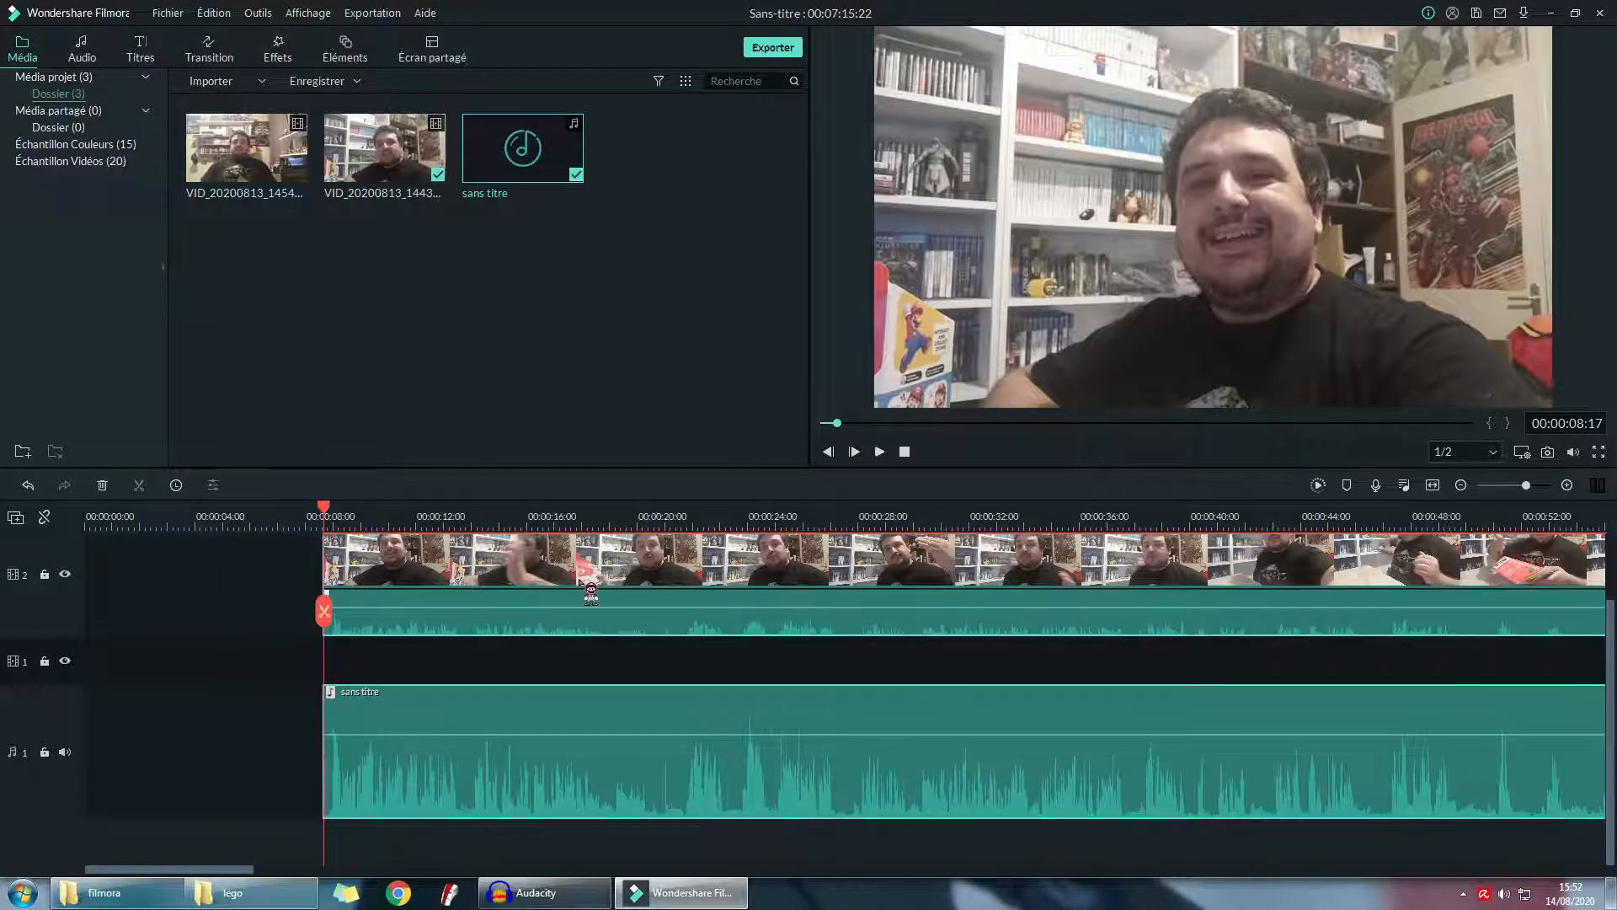
{"action": "left_click_drag", "start_coordinate": [579, 582], "coordinate": [313, 575]}
{"action": "left_click", "coordinate": [753, 446]}
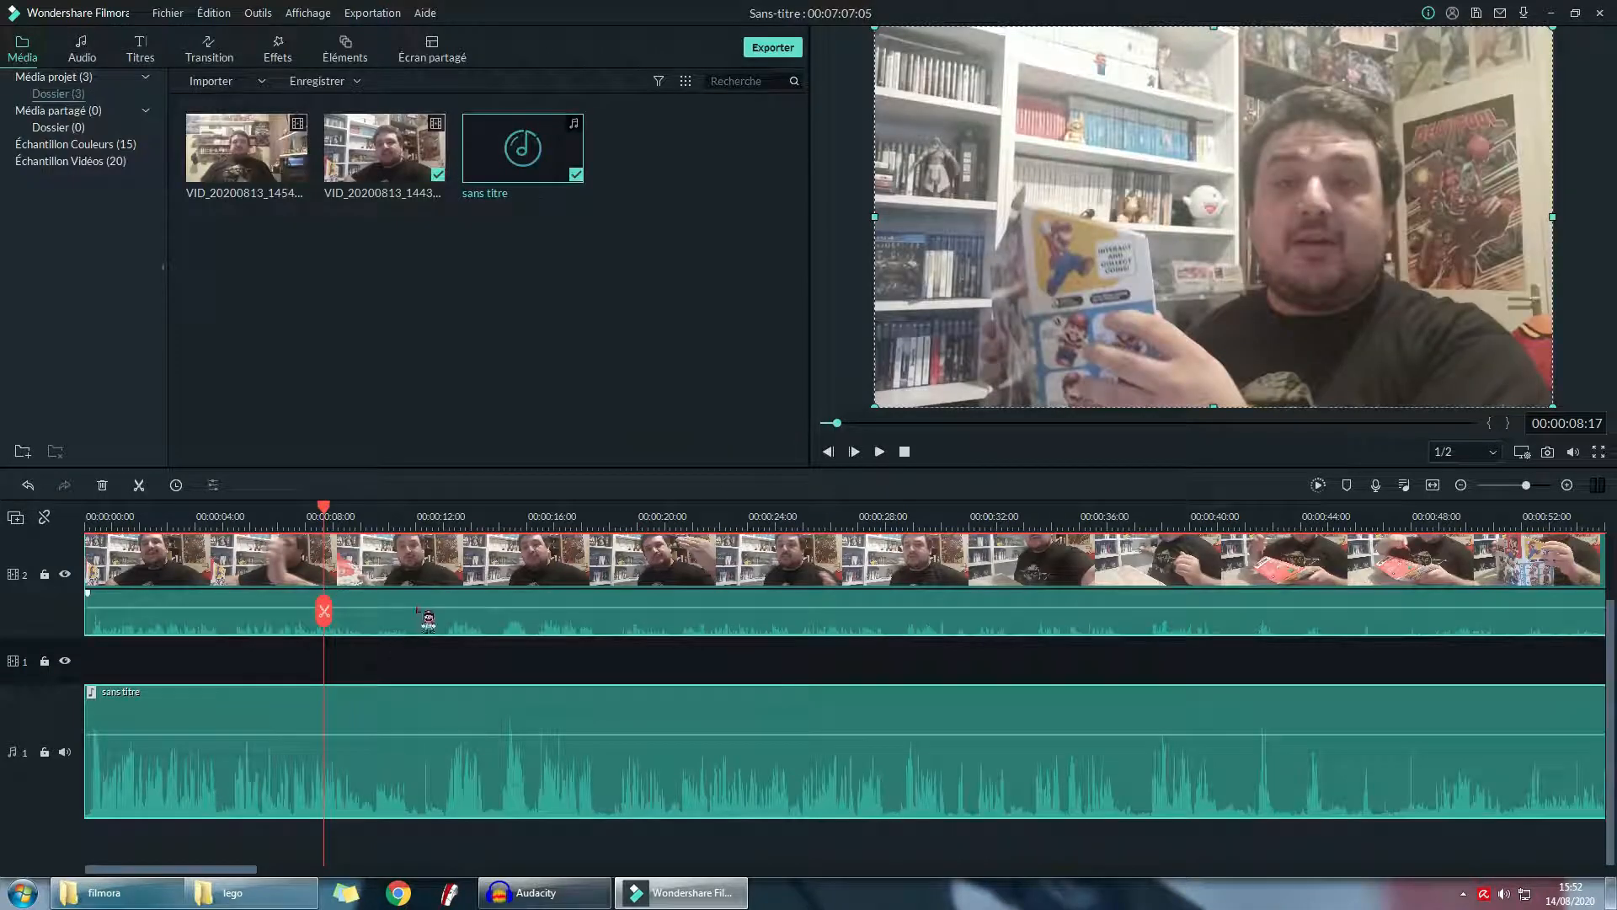
{"action": "right_click", "coordinate": [485, 567]}
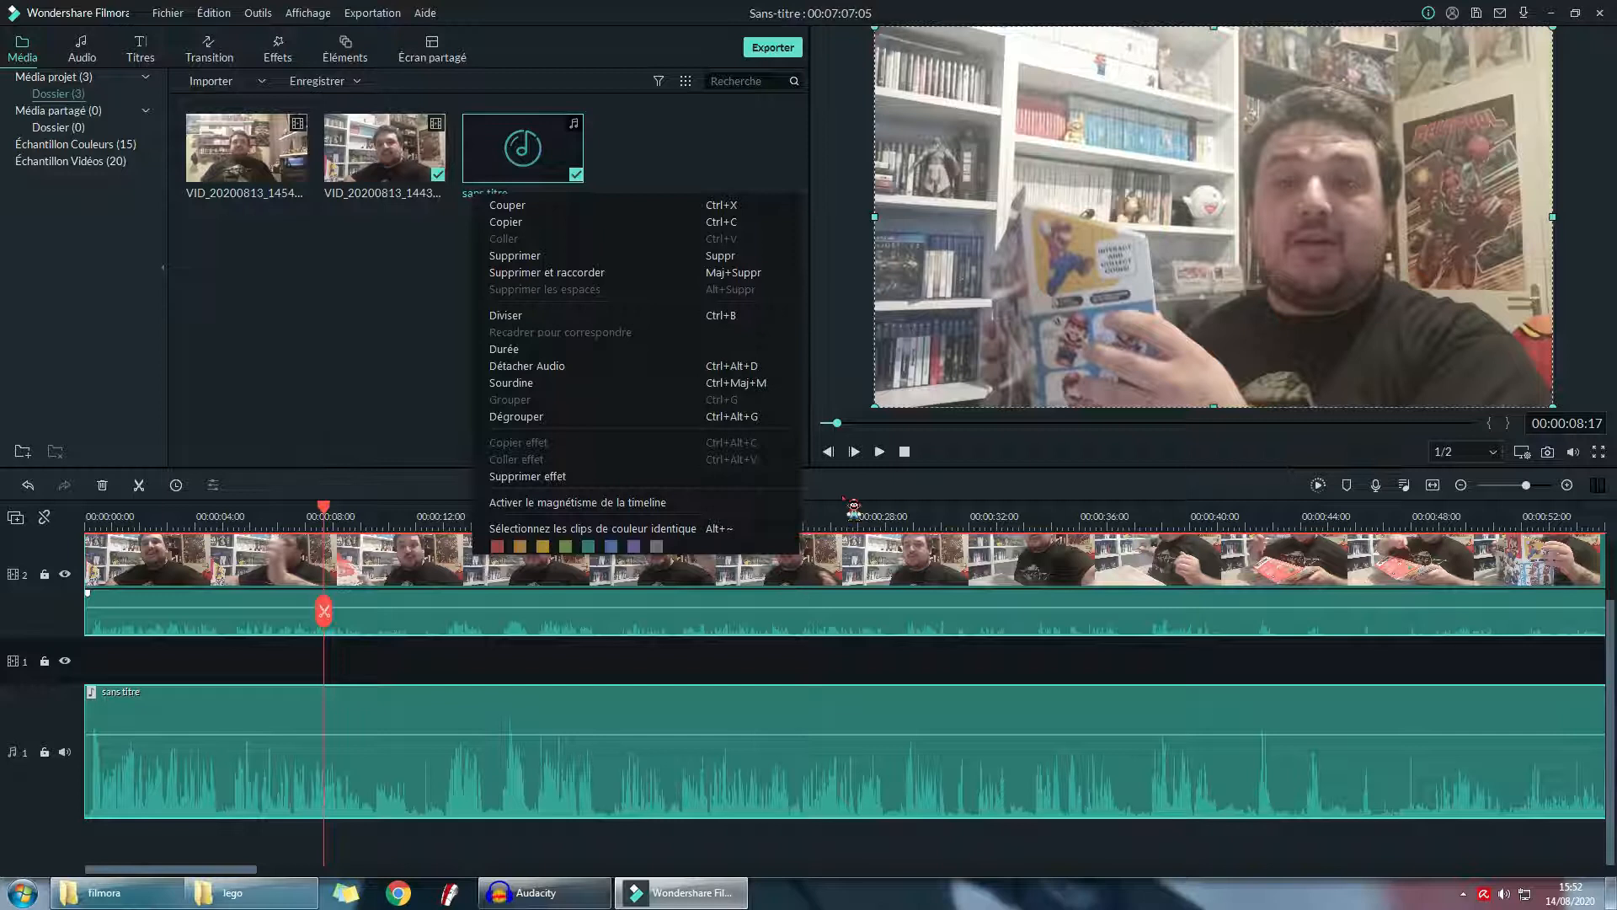
{"action": "left_click", "coordinate": [381, 410]}
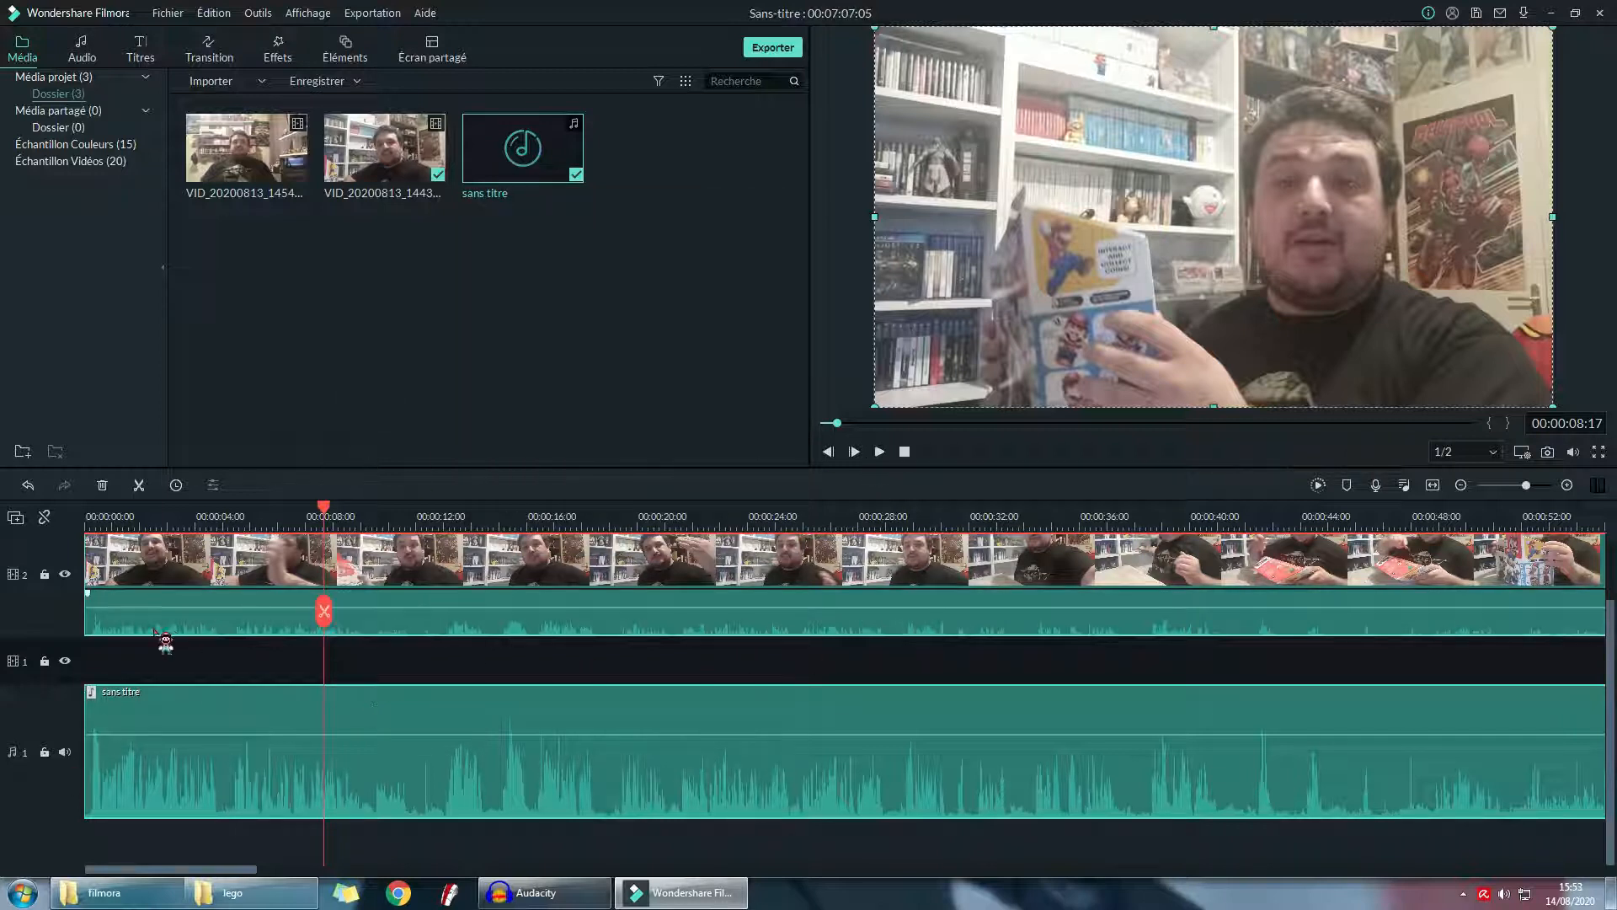
- Play the timeline from the start with the sans titre audio track muted, and unmute the track after listening
{"action": "left_click", "coordinate": [904, 451]}
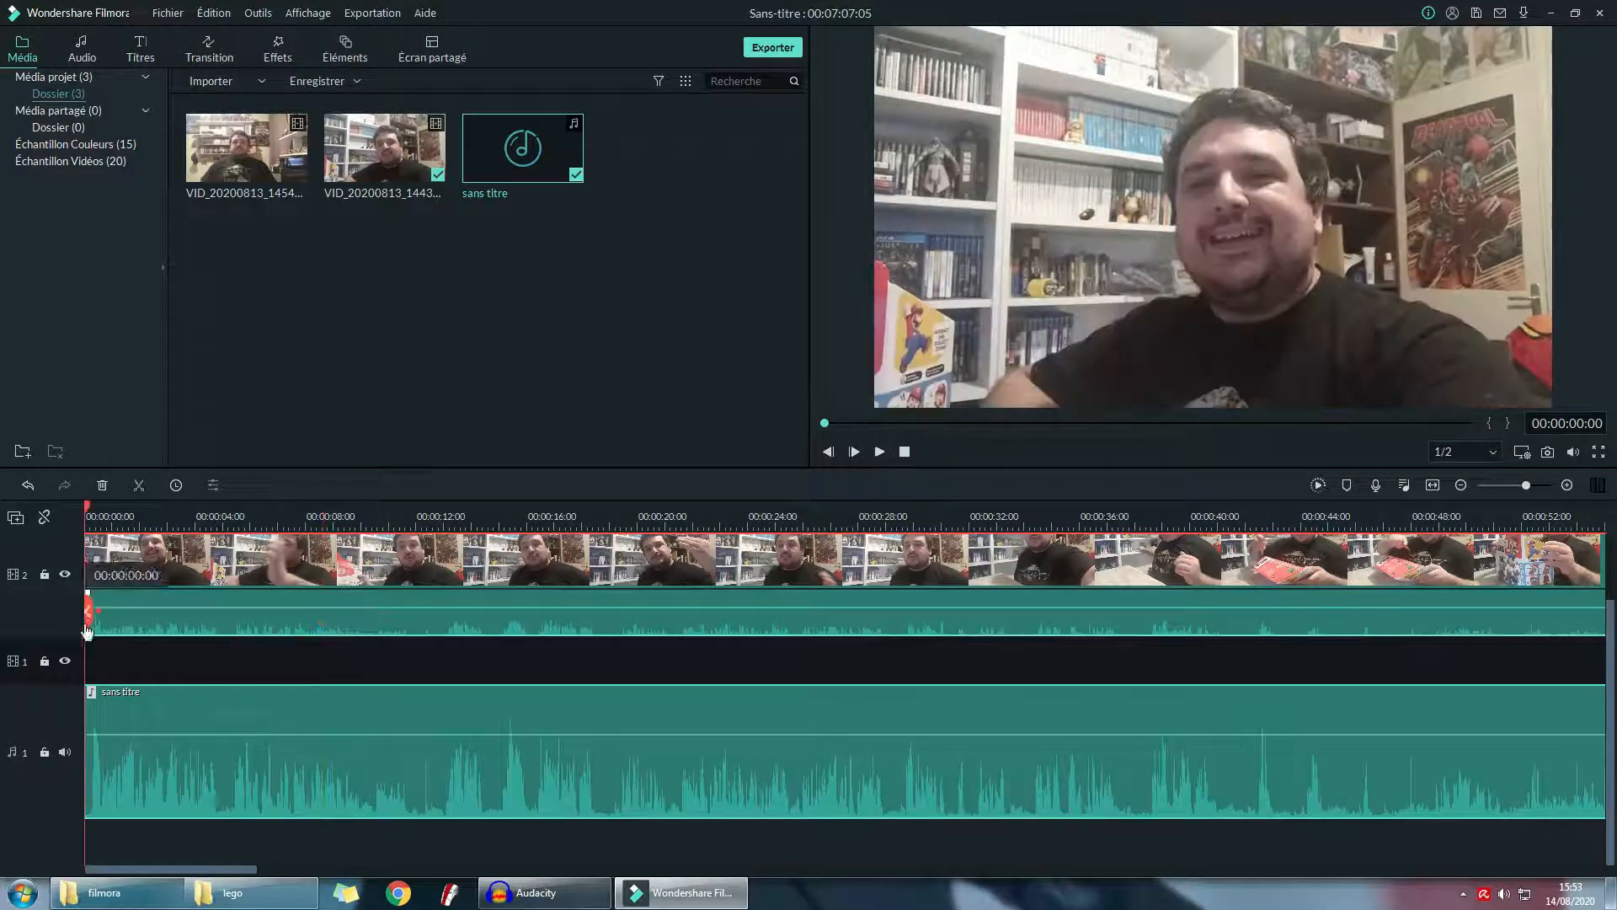
{"action": "left_click", "coordinate": [64, 752]}
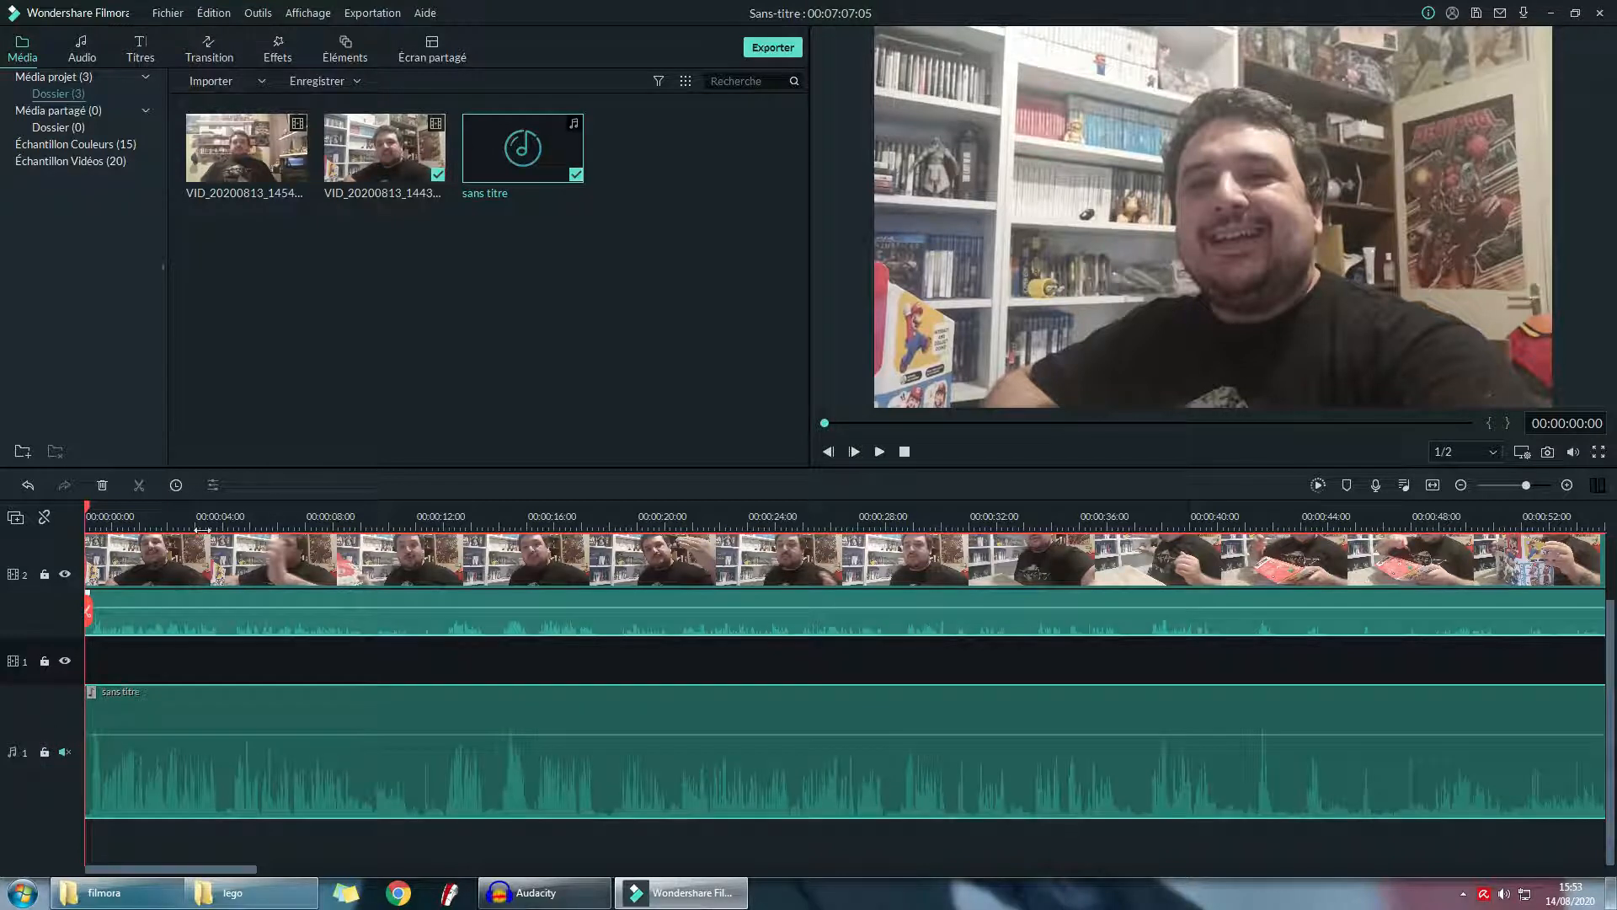
{"action": "key", "text": "space"}
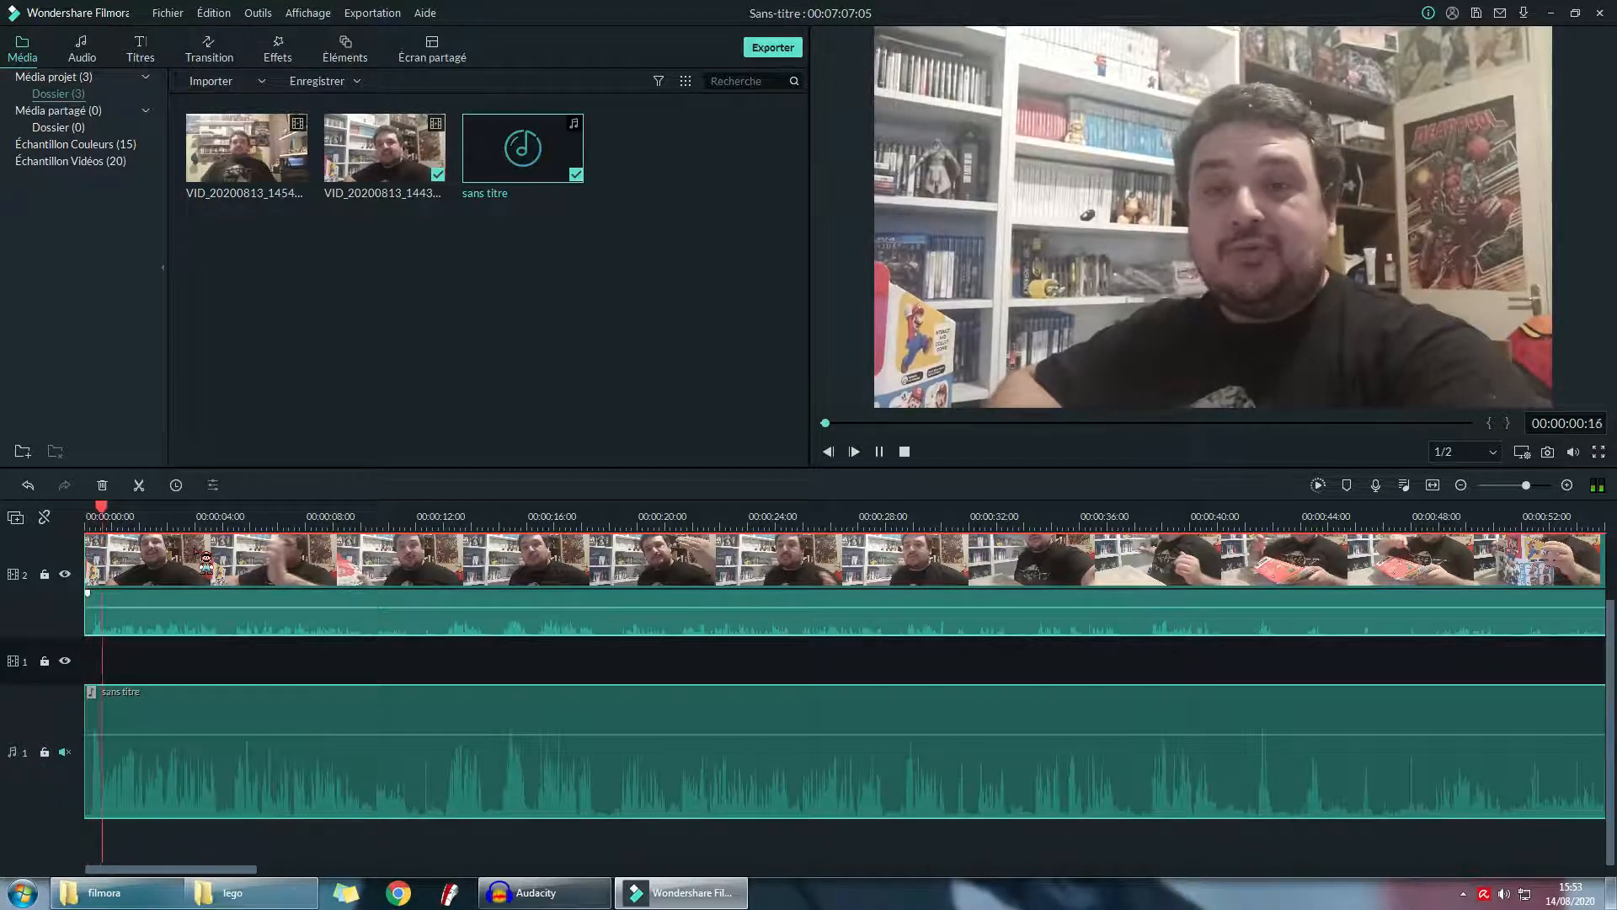
{"action": "left_click", "coordinate": [904, 452]}
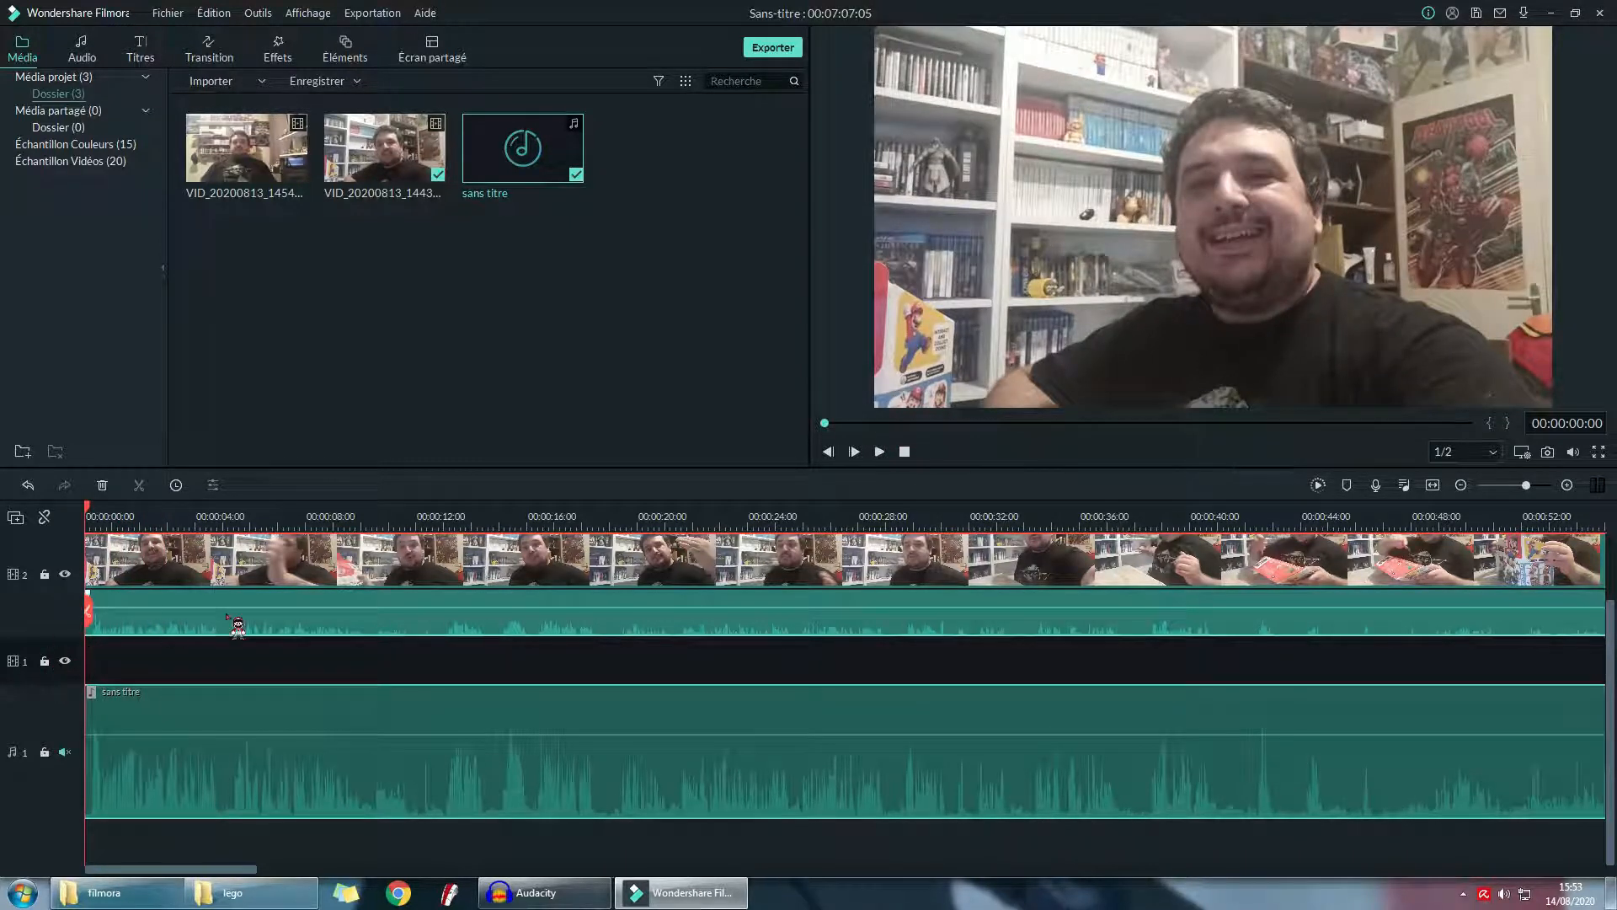
{"action": "left_click", "coordinate": [65, 751]}
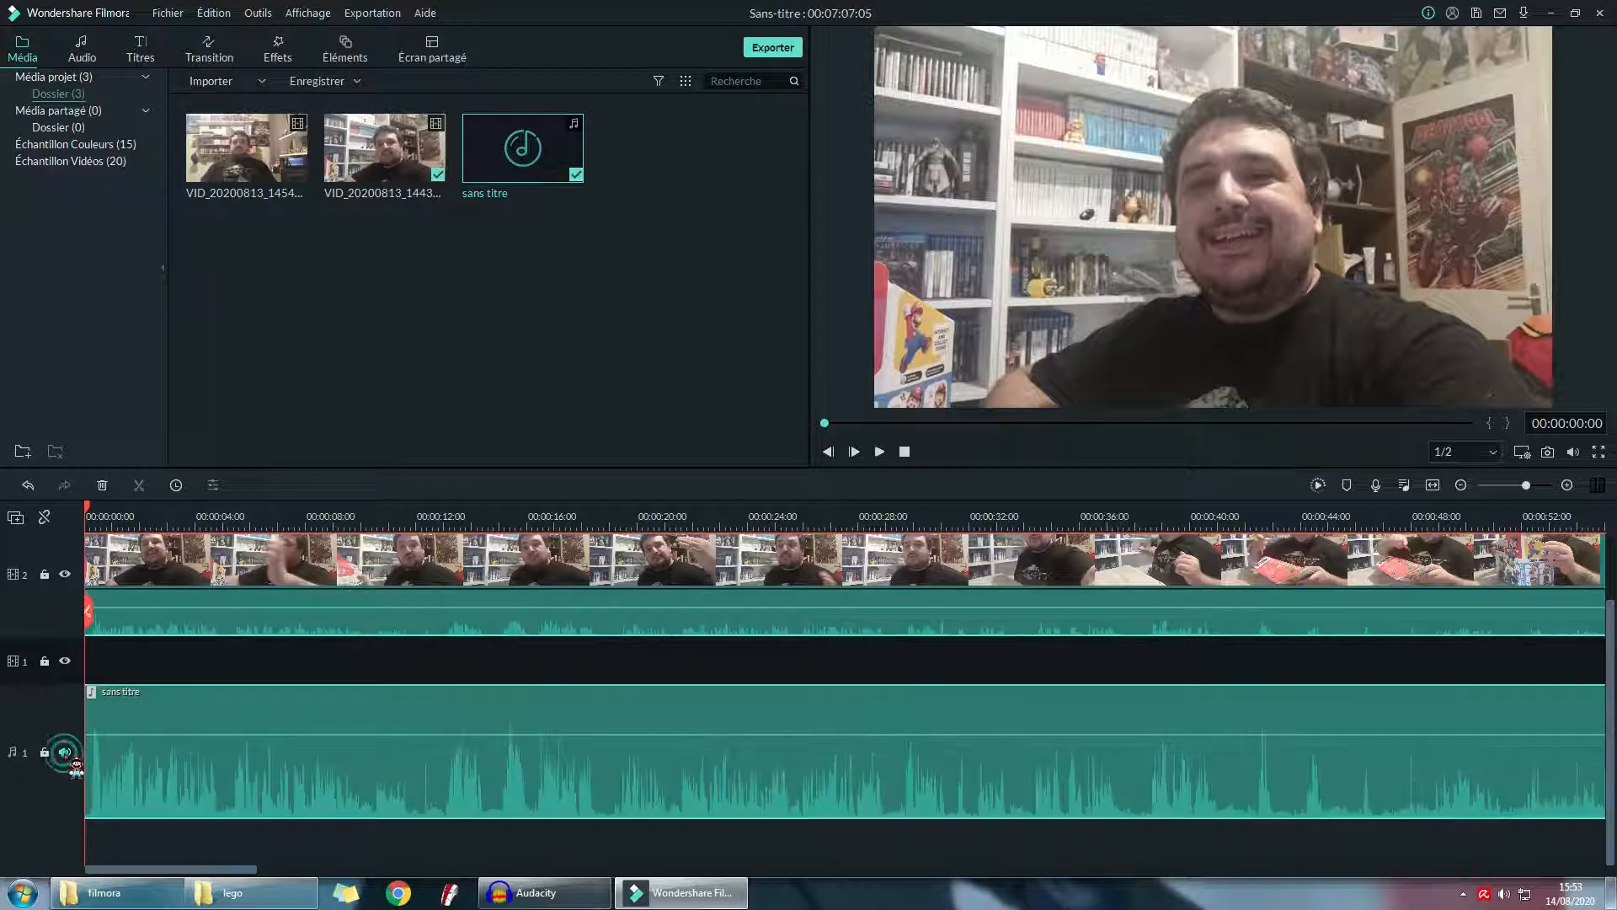
- Lower the video clip's own volume to the minimum and play from the start to hear only the sans titre audio
{"action": "double_click", "coordinate": [455, 612]}
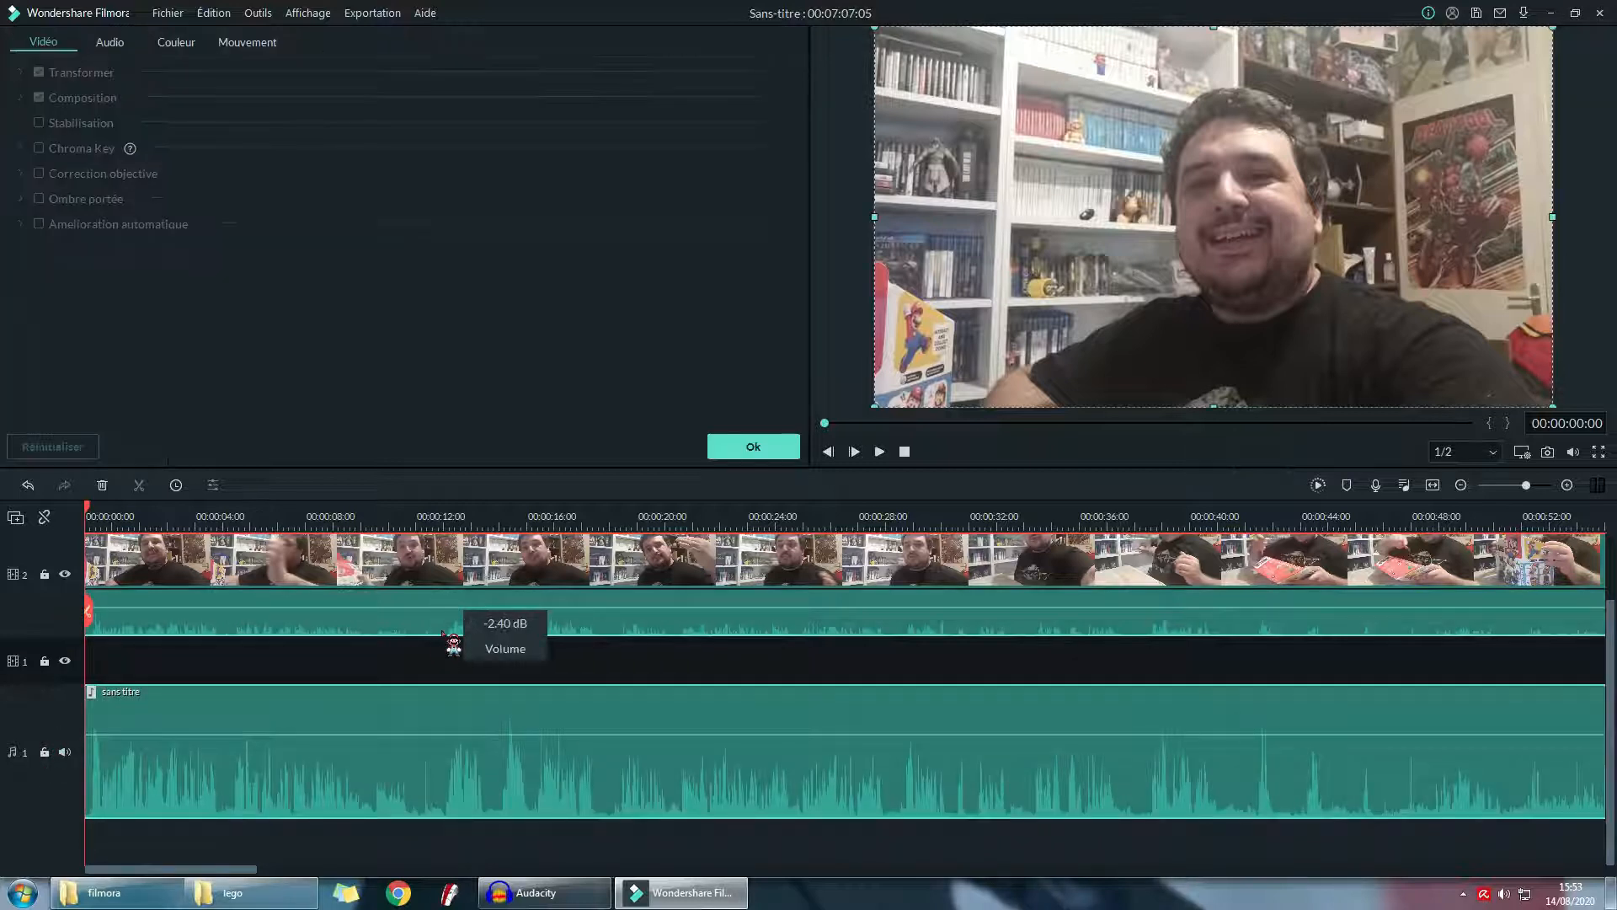
{"action": "left_click_drag", "start_coordinate": [449, 610], "coordinate": [438, 657]}
{"action": "key", "text": "space"}
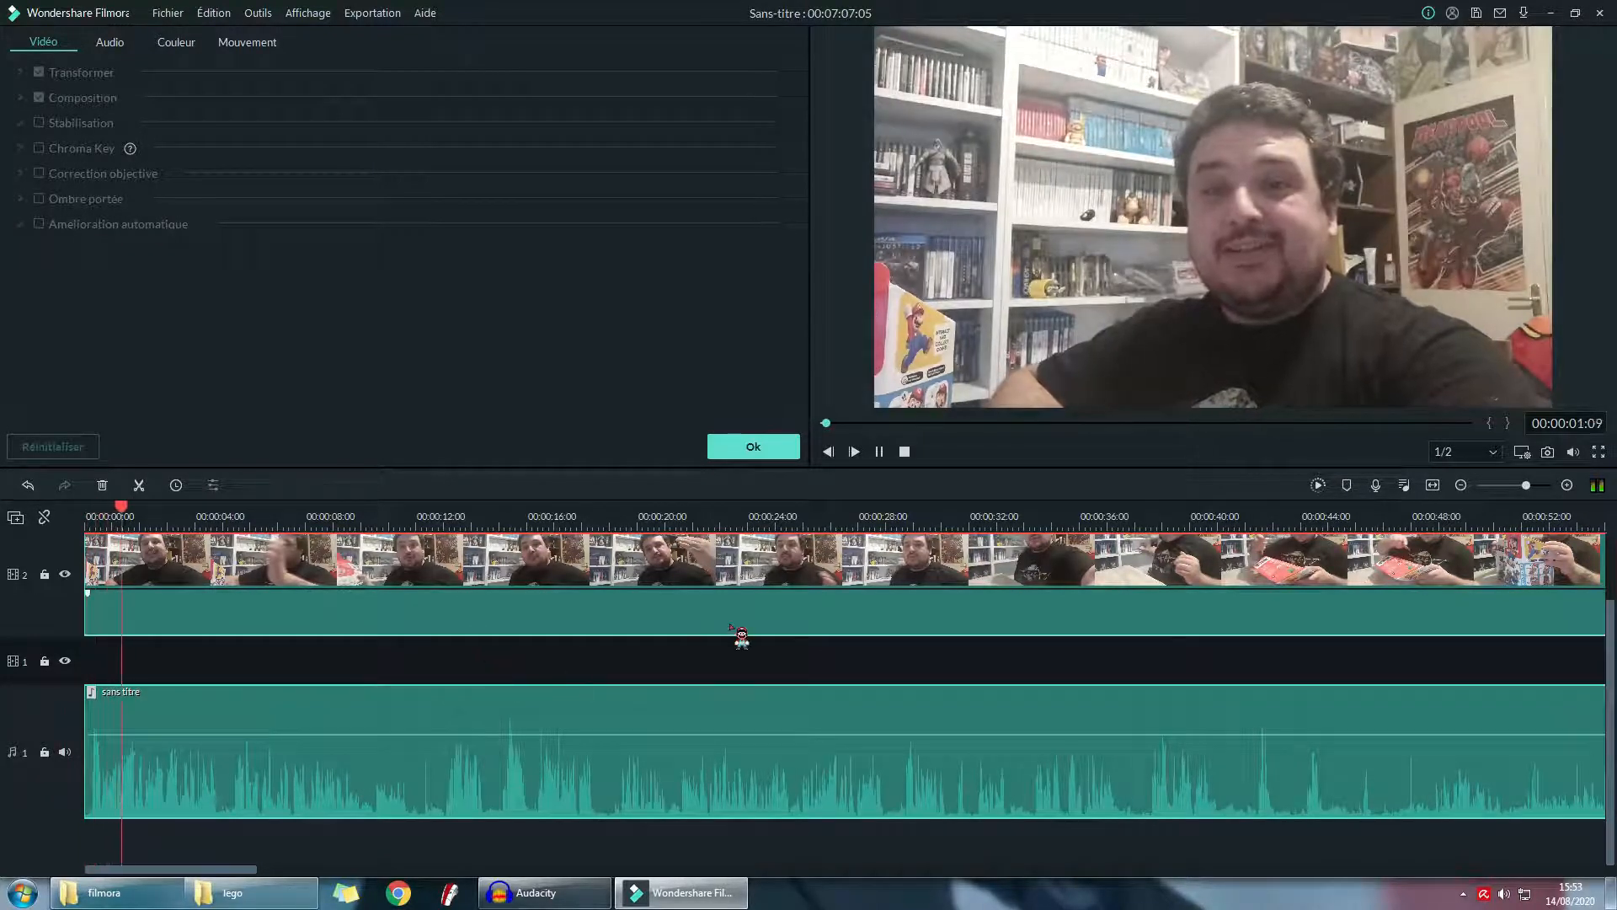
{"action": "left_click", "coordinate": [757, 449]}
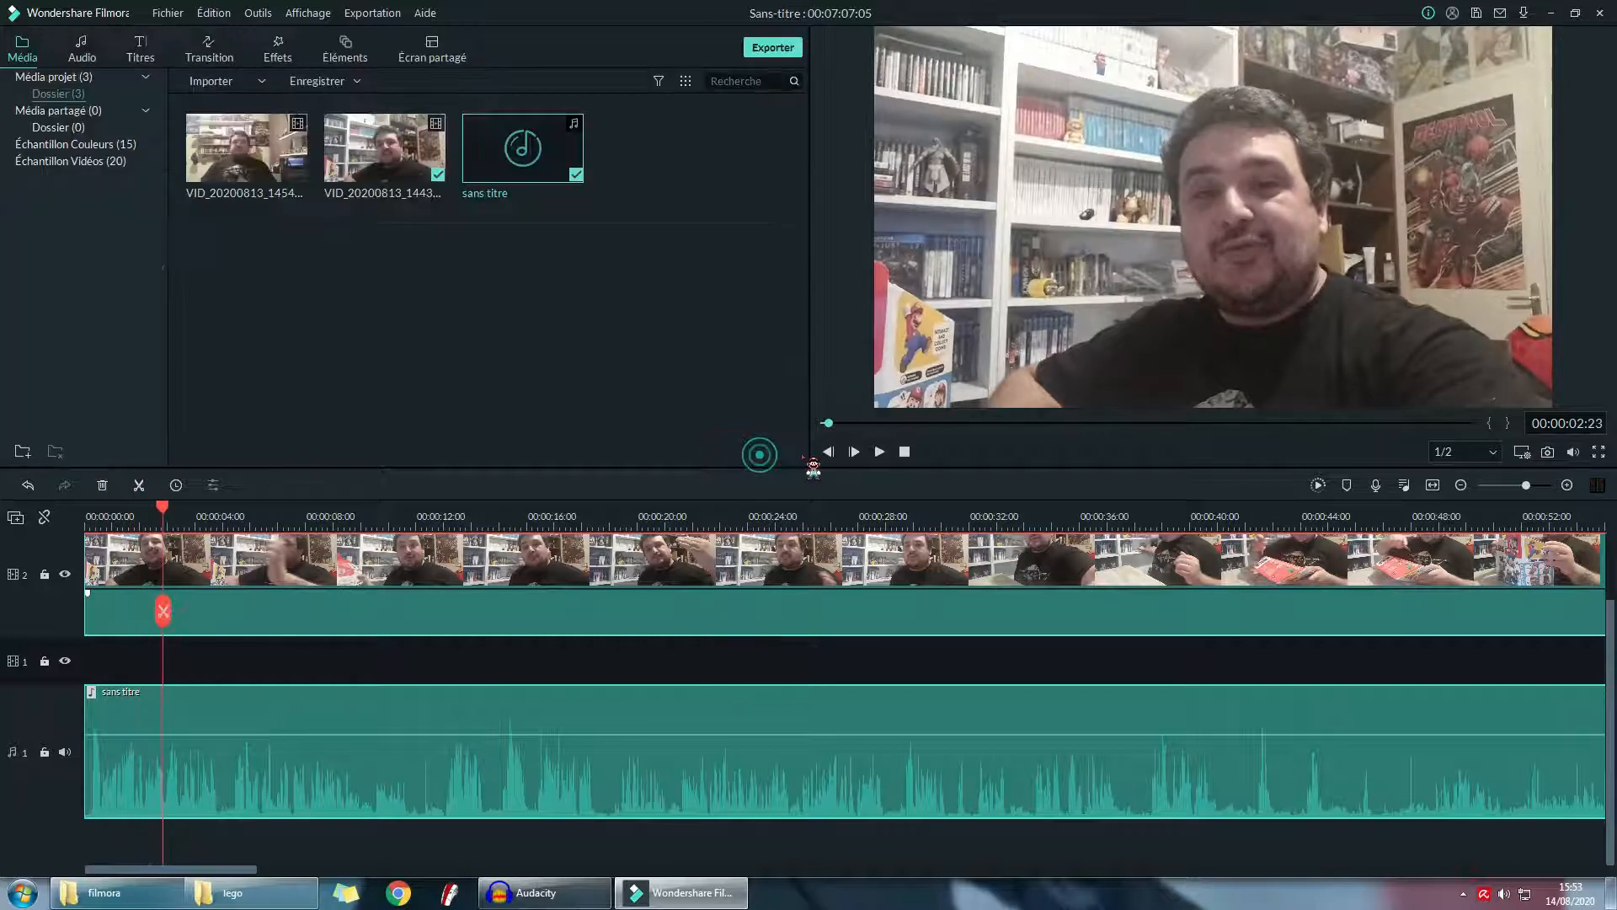
{"action": "left_click", "coordinate": [904, 452]}
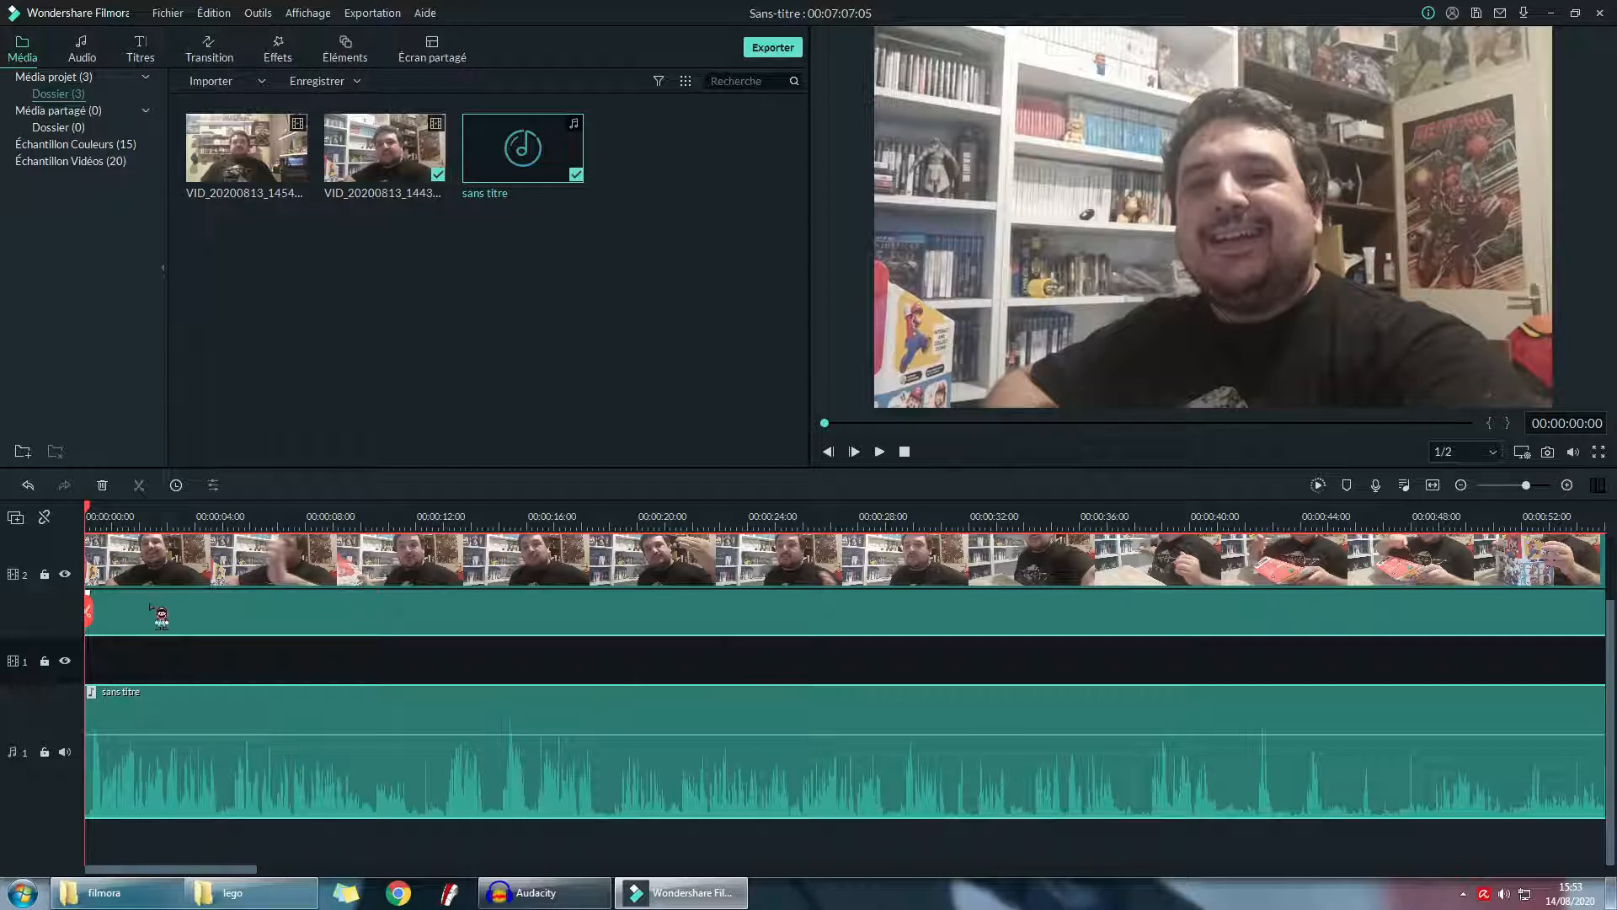
- Detach the audio from the video clip onto its own track
{"action": "right_click", "coordinate": [255, 571]}
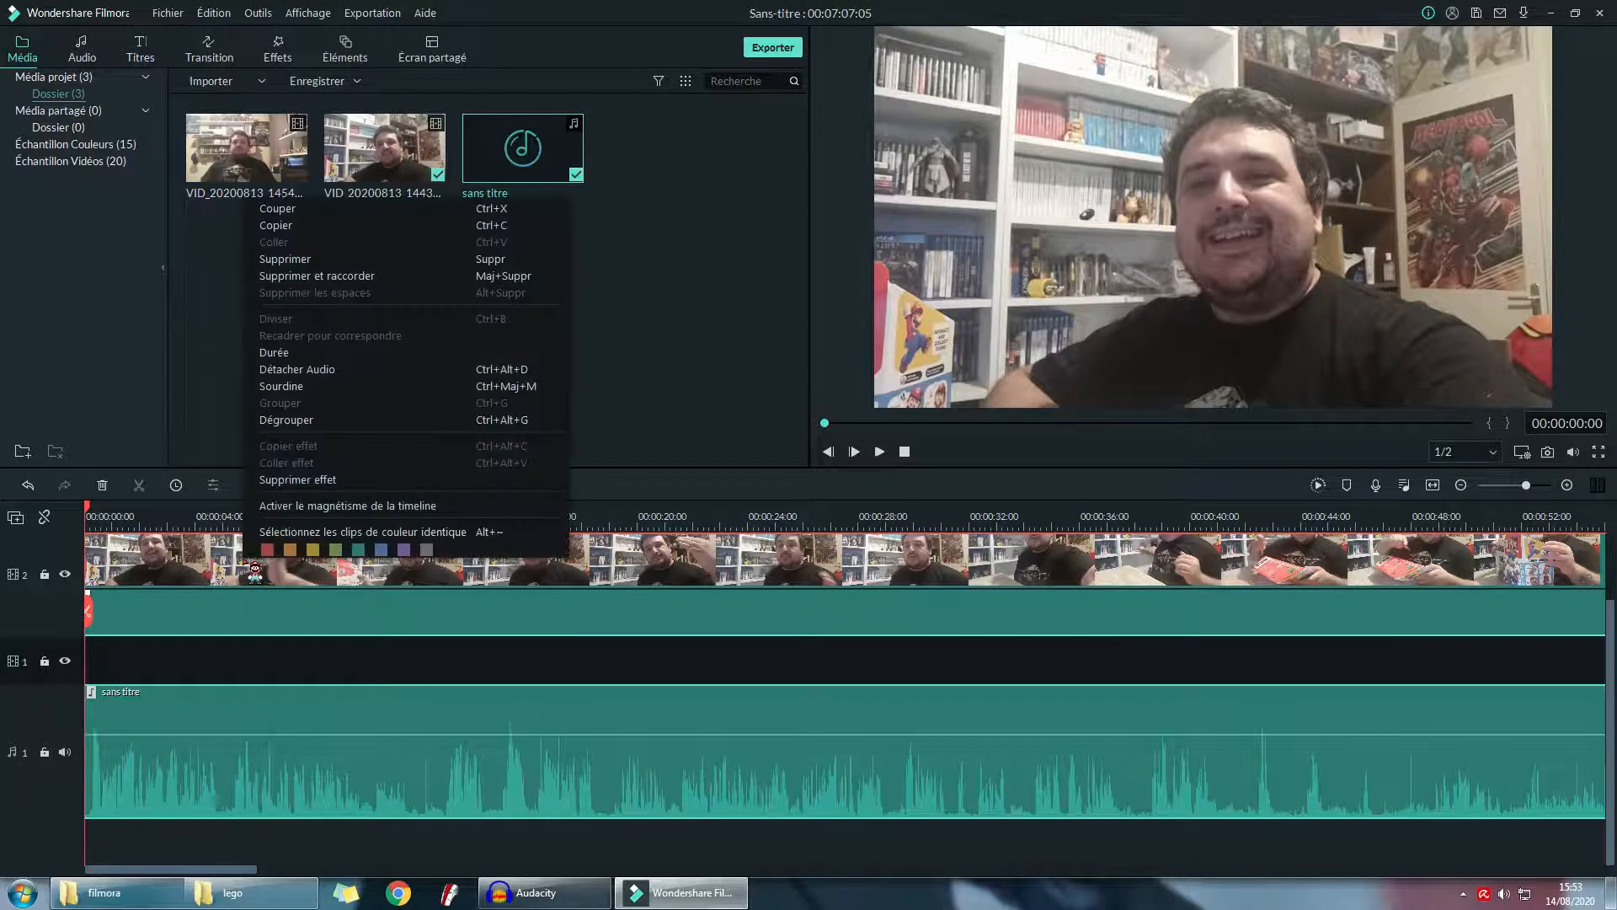
{"action": "left_click", "coordinate": [442, 371]}
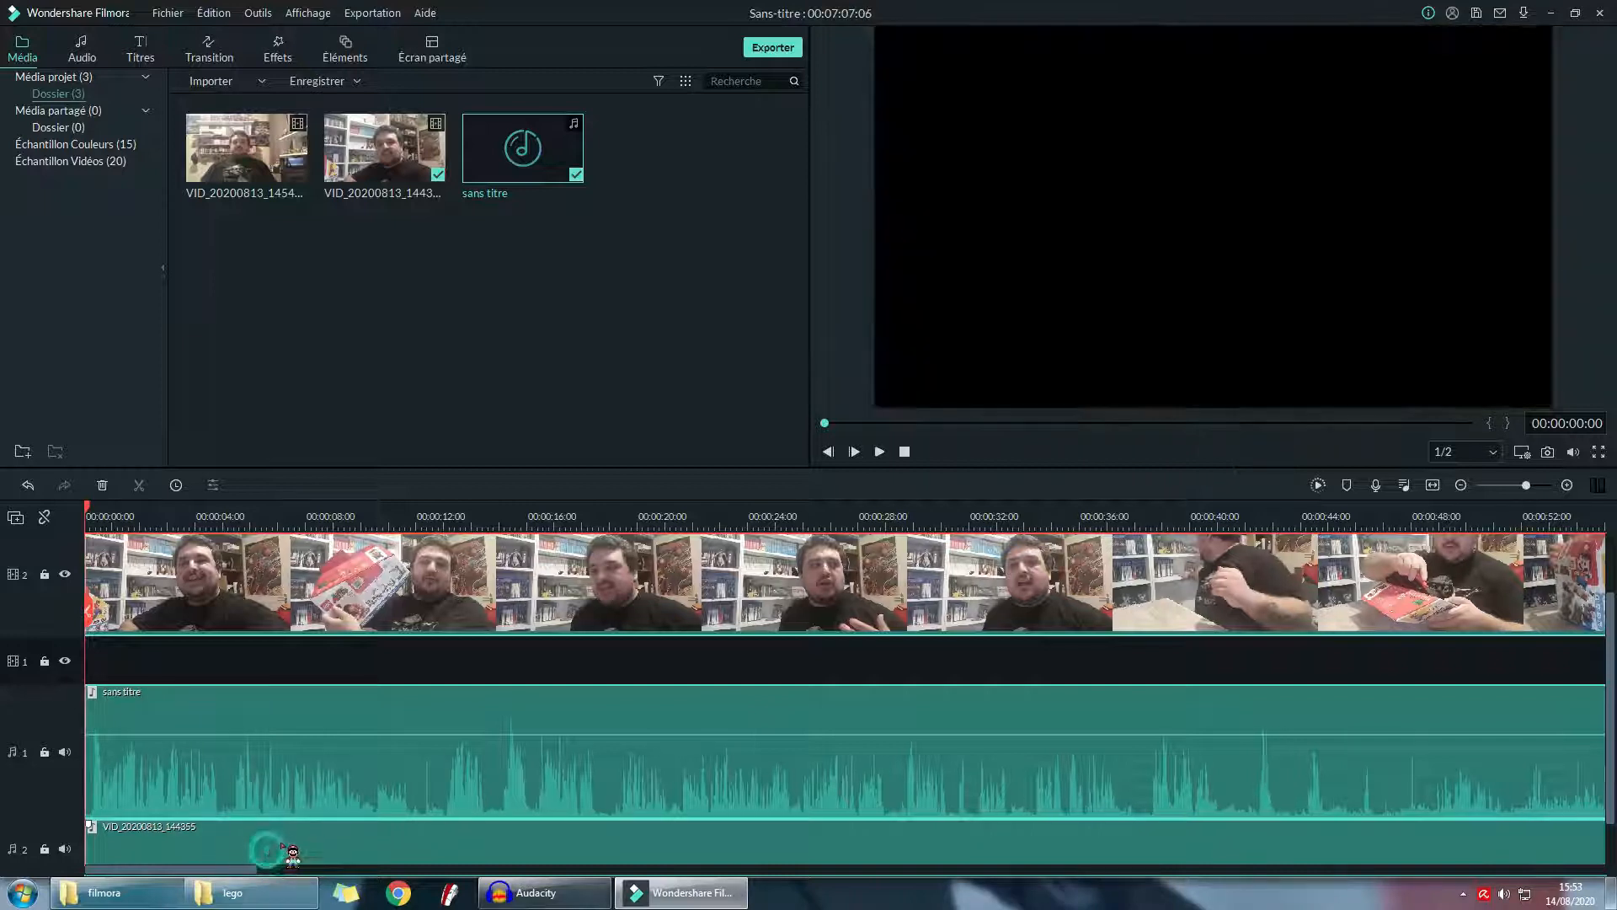
- Try to delete the detached VID_20200813_144355 audio clip while it is still grouped, and undo the deletion
{"action": "left_click", "coordinate": [269, 845]}
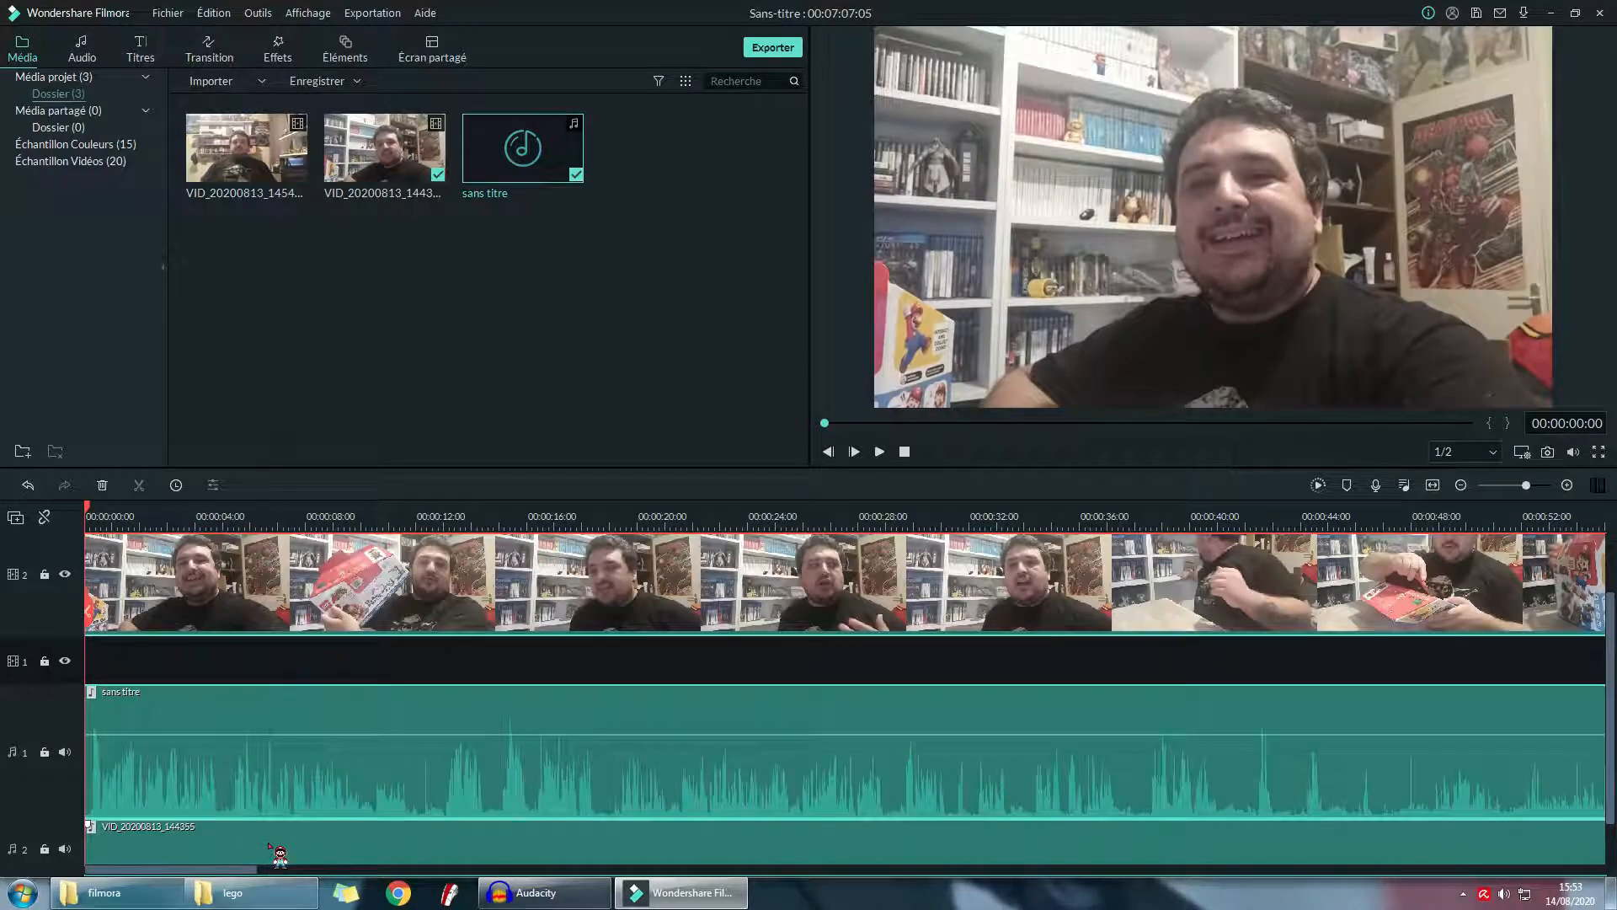
{"action": "key", "text": "ctrl+a"}
{"action": "key", "text": "Delete"}
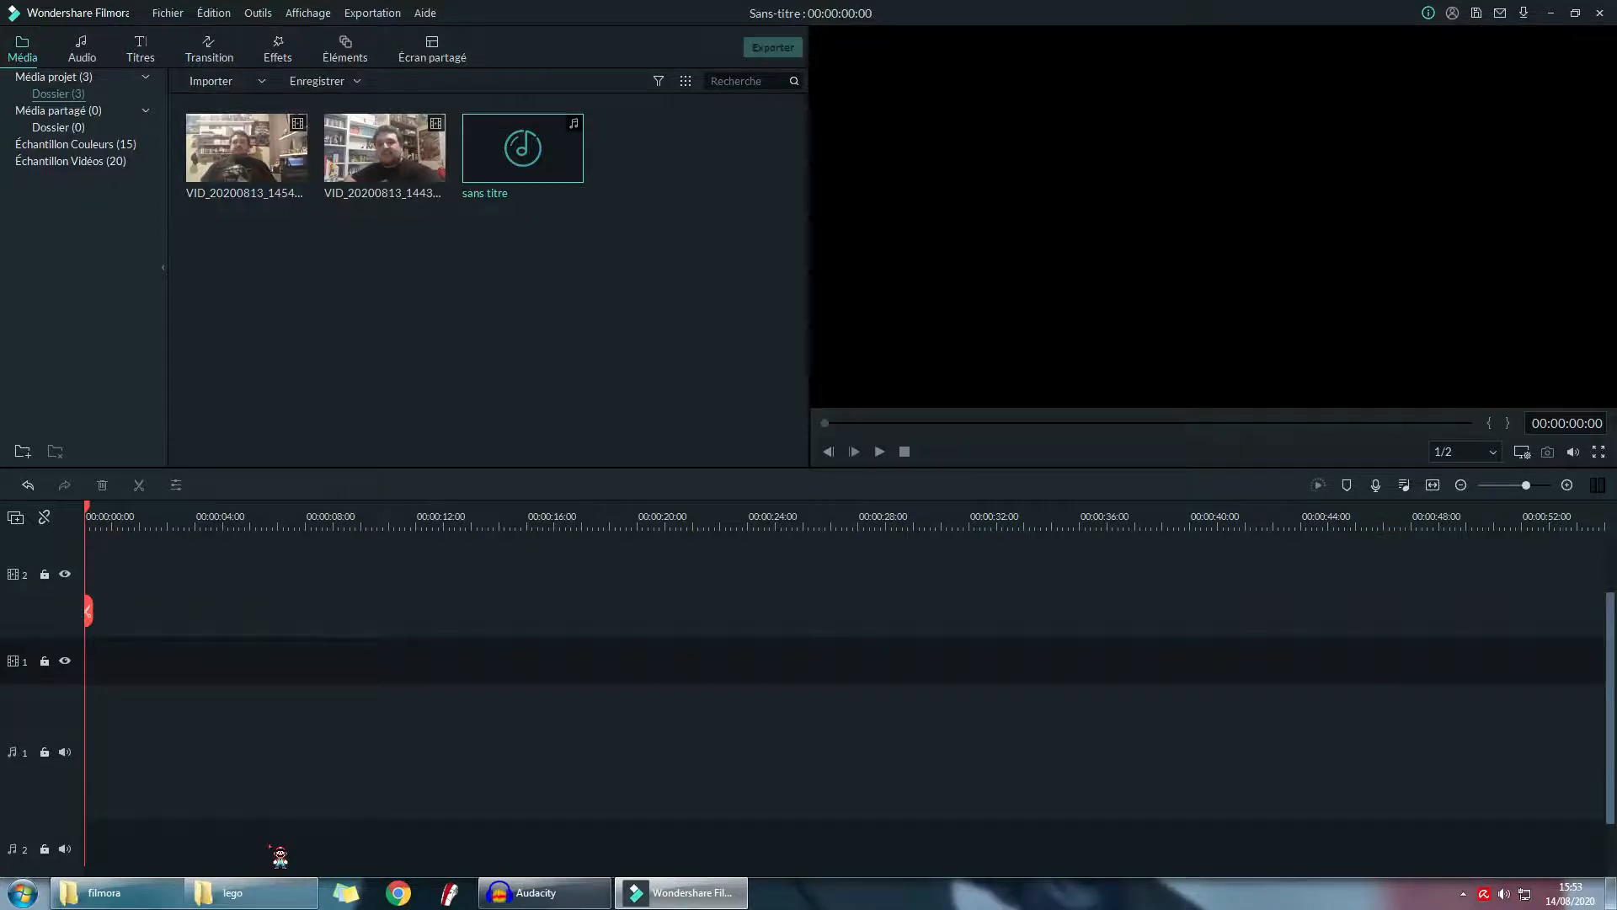
{"action": "key", "text": "ctrl+z"}
- Ungroup the clips and delete the detached VID_20200813_144355 audio clip
{"action": "right_click", "coordinate": [280, 856]}
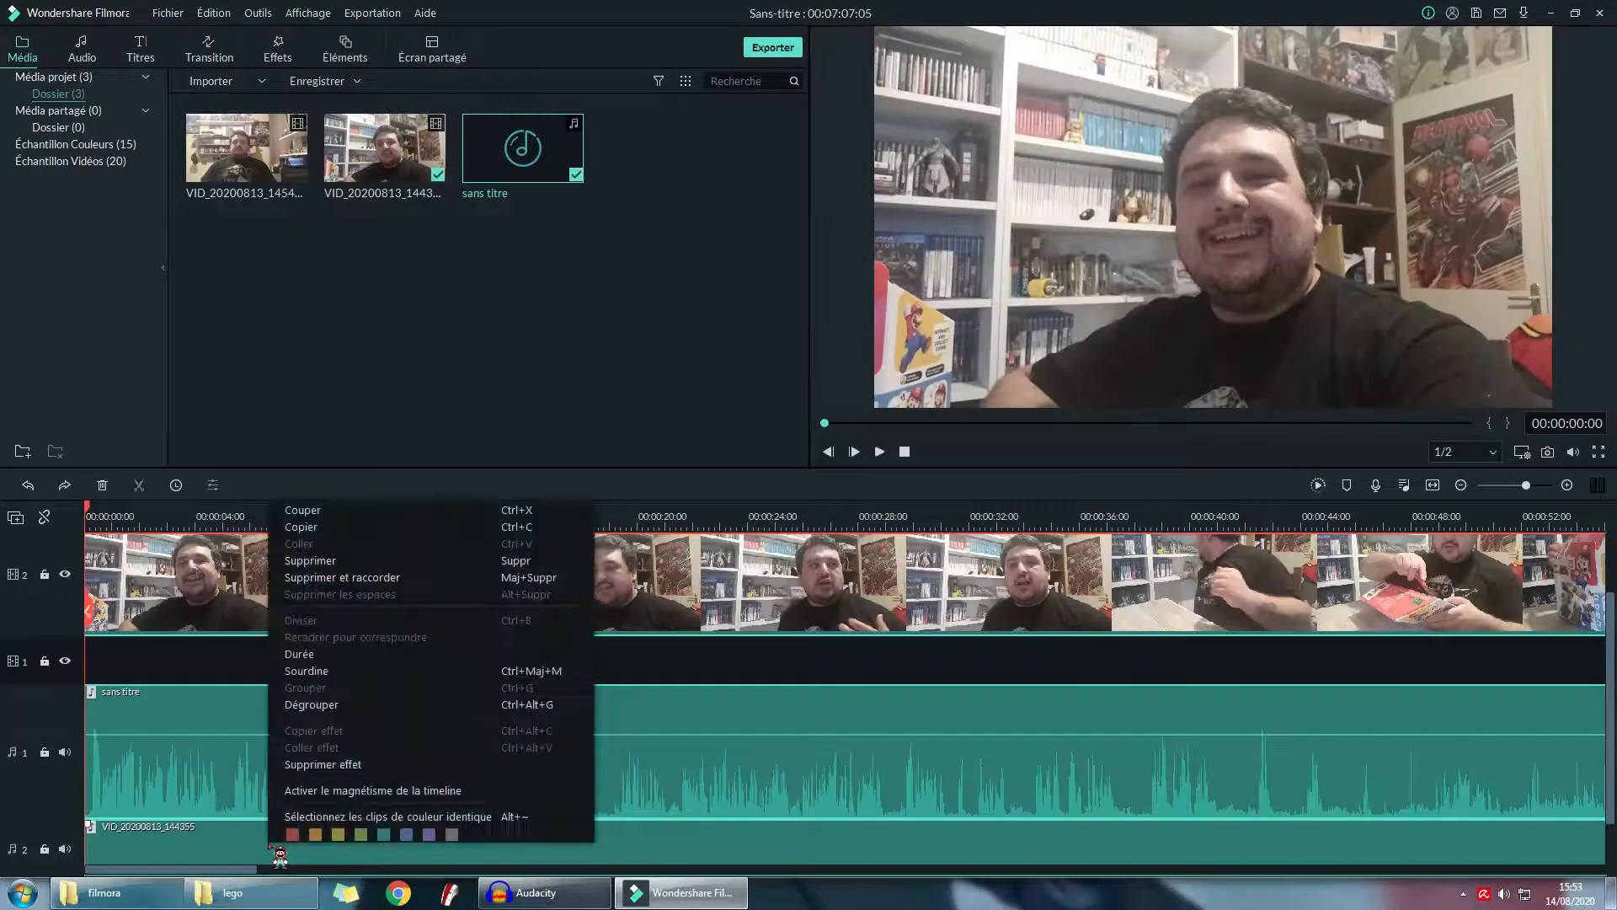
{"action": "left_click", "coordinate": [384, 712]}
{"action": "left_click", "coordinate": [303, 838]}
{"action": "key", "text": "Delete"}
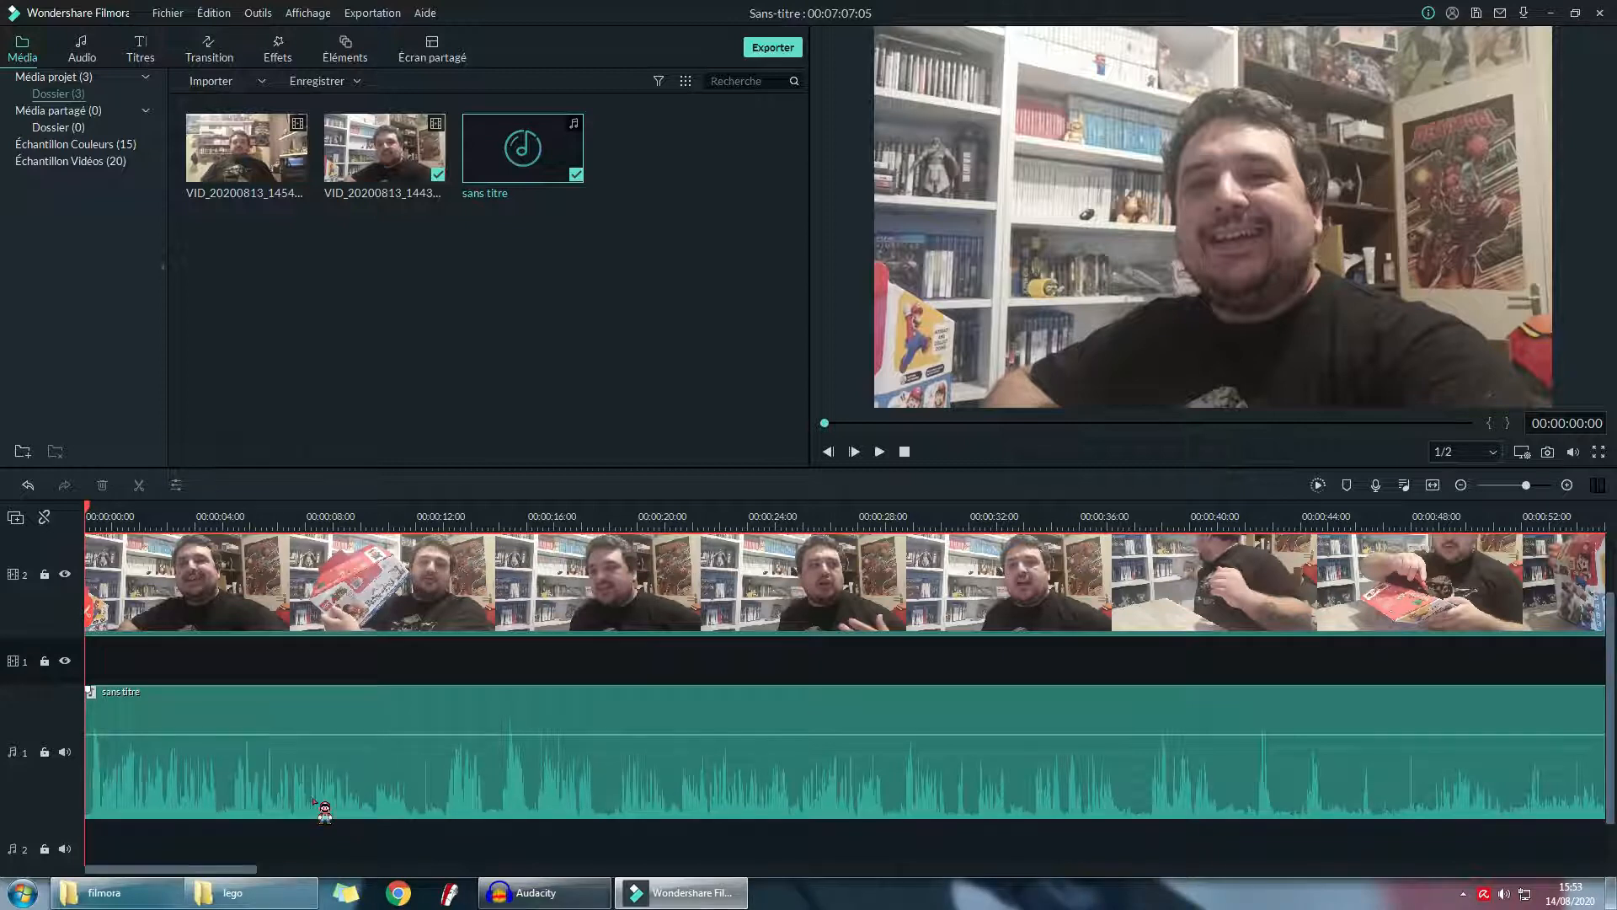
- Group the video clip and the sans titre audio clip together again
{"action": "right_click", "coordinate": [350, 596]}
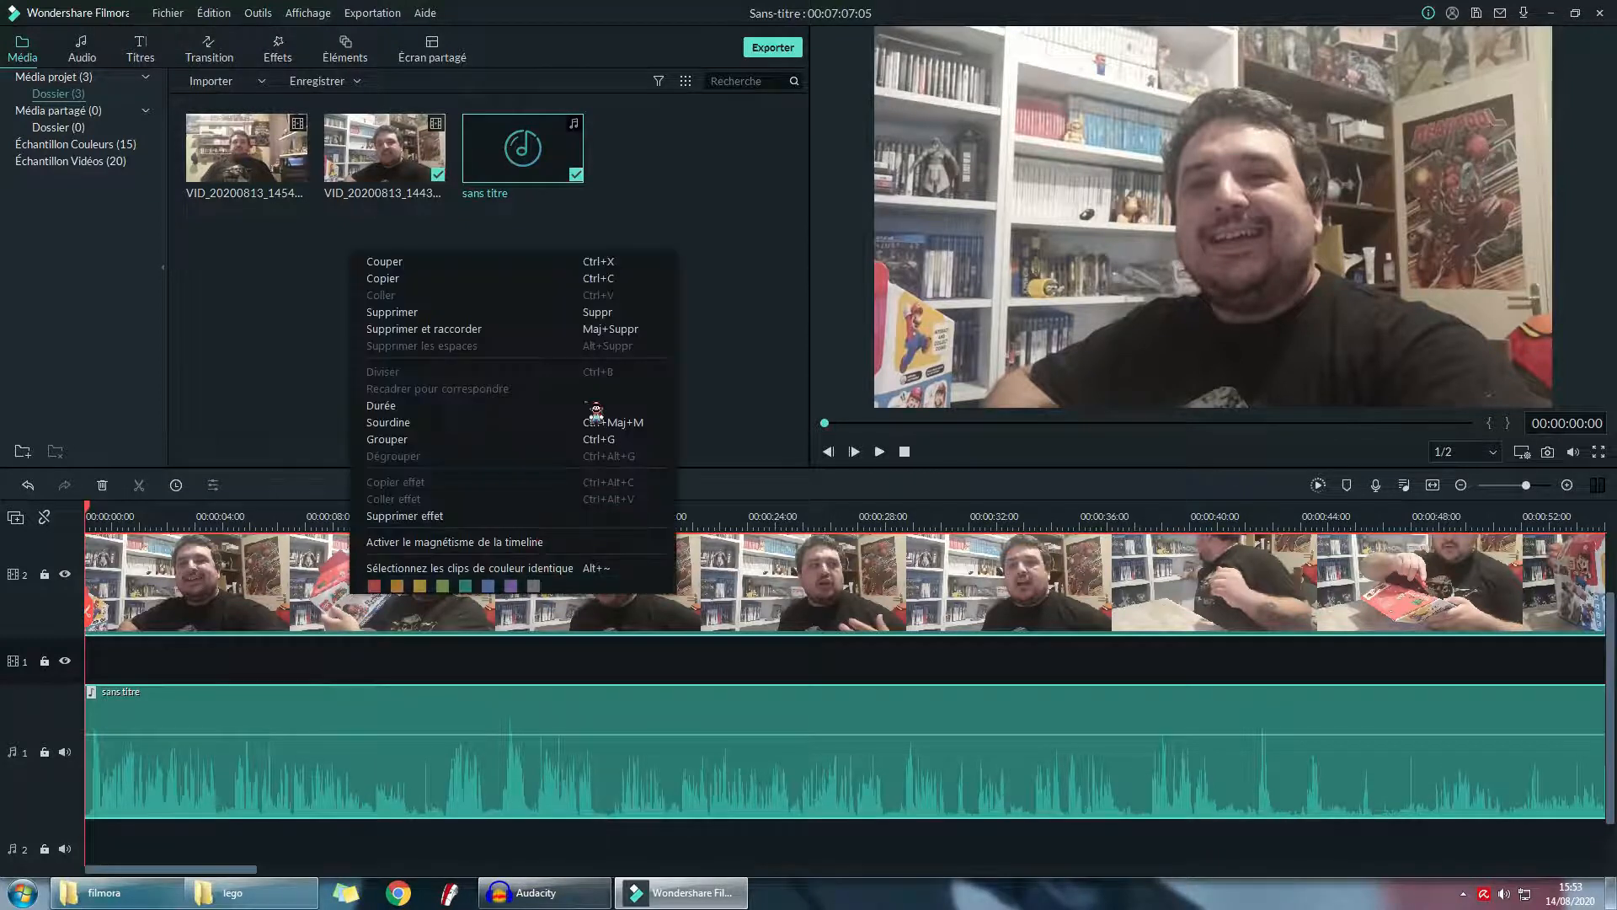
{"action": "left_click", "coordinate": [459, 423]}
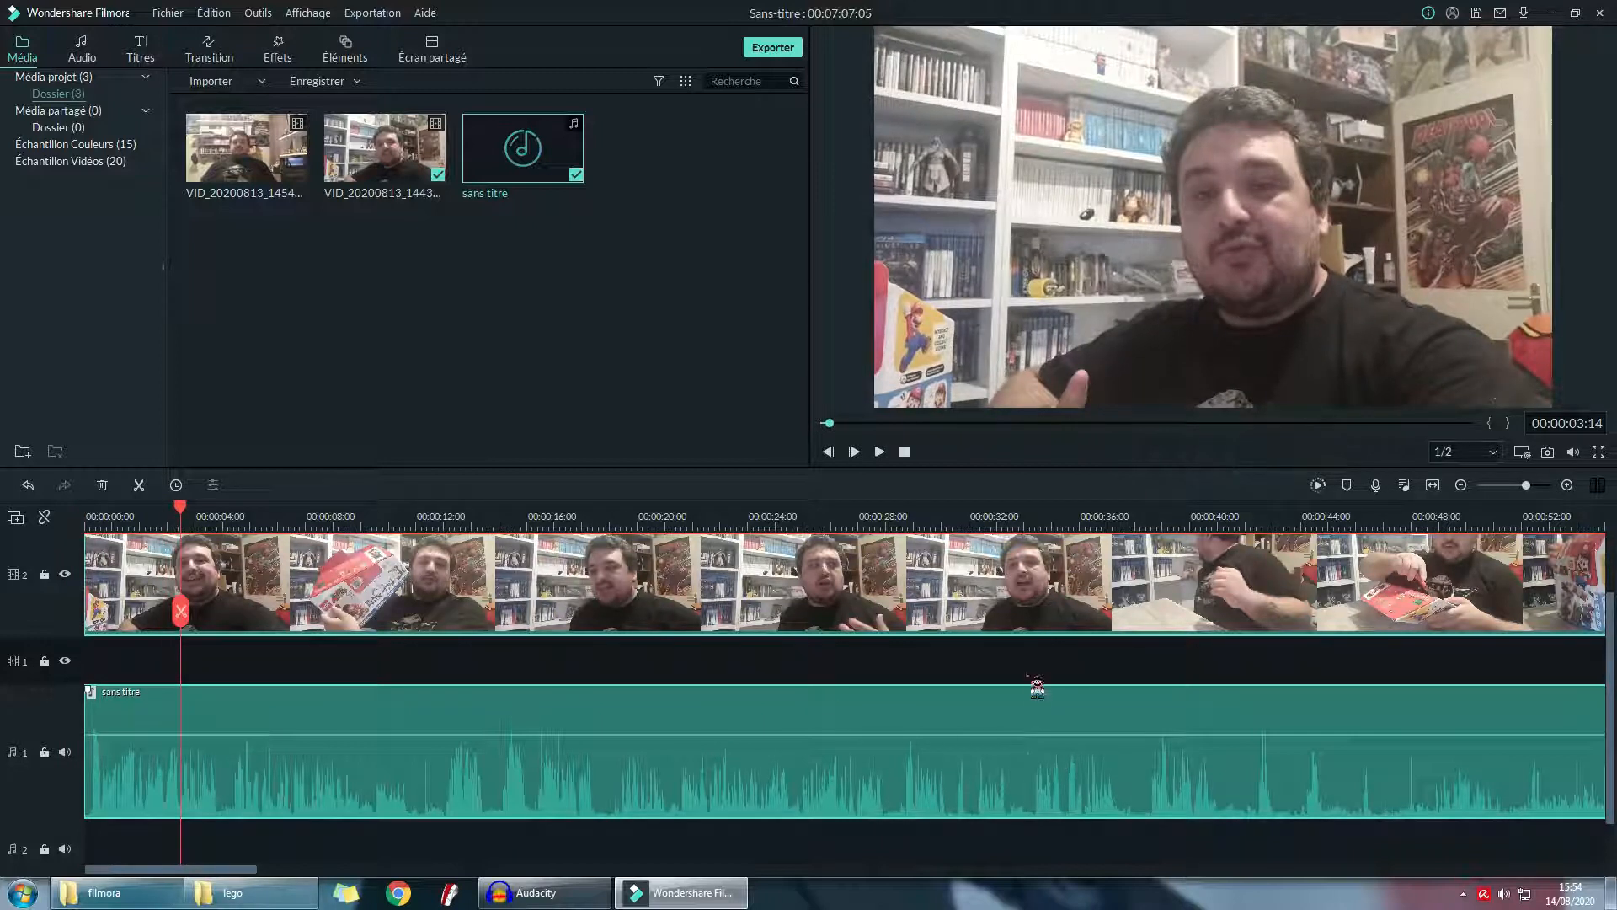
- Open the video clip's colour settings with the playhead at 00:00:01:23
{"action": "double_click", "coordinate": [686, 600]}
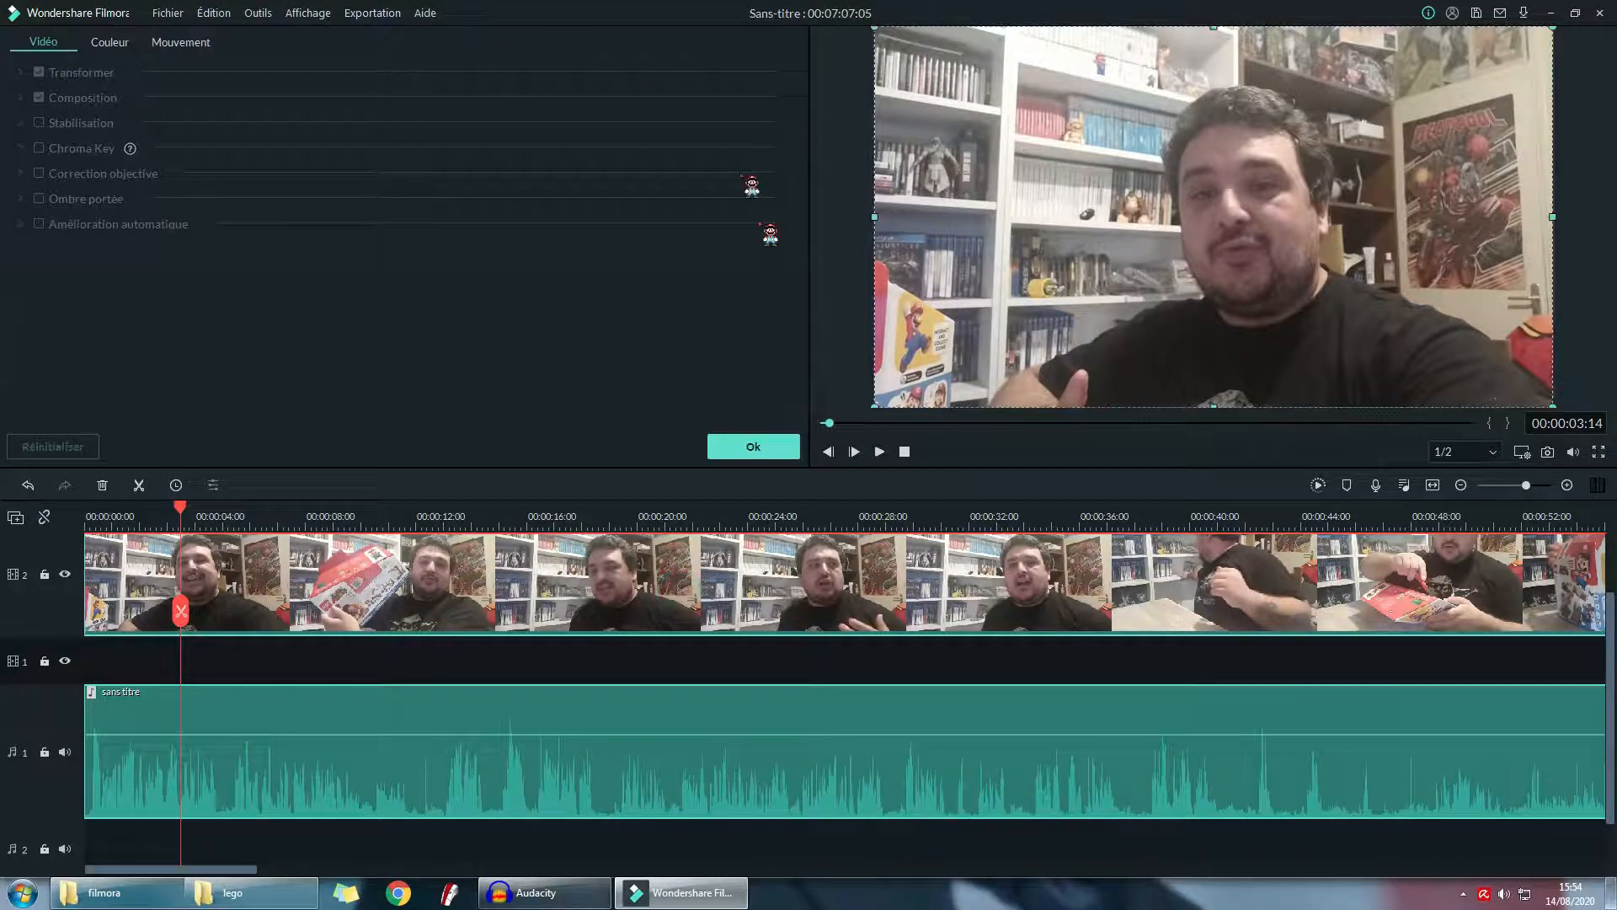
{"action": "left_click", "coordinate": [135, 515]}
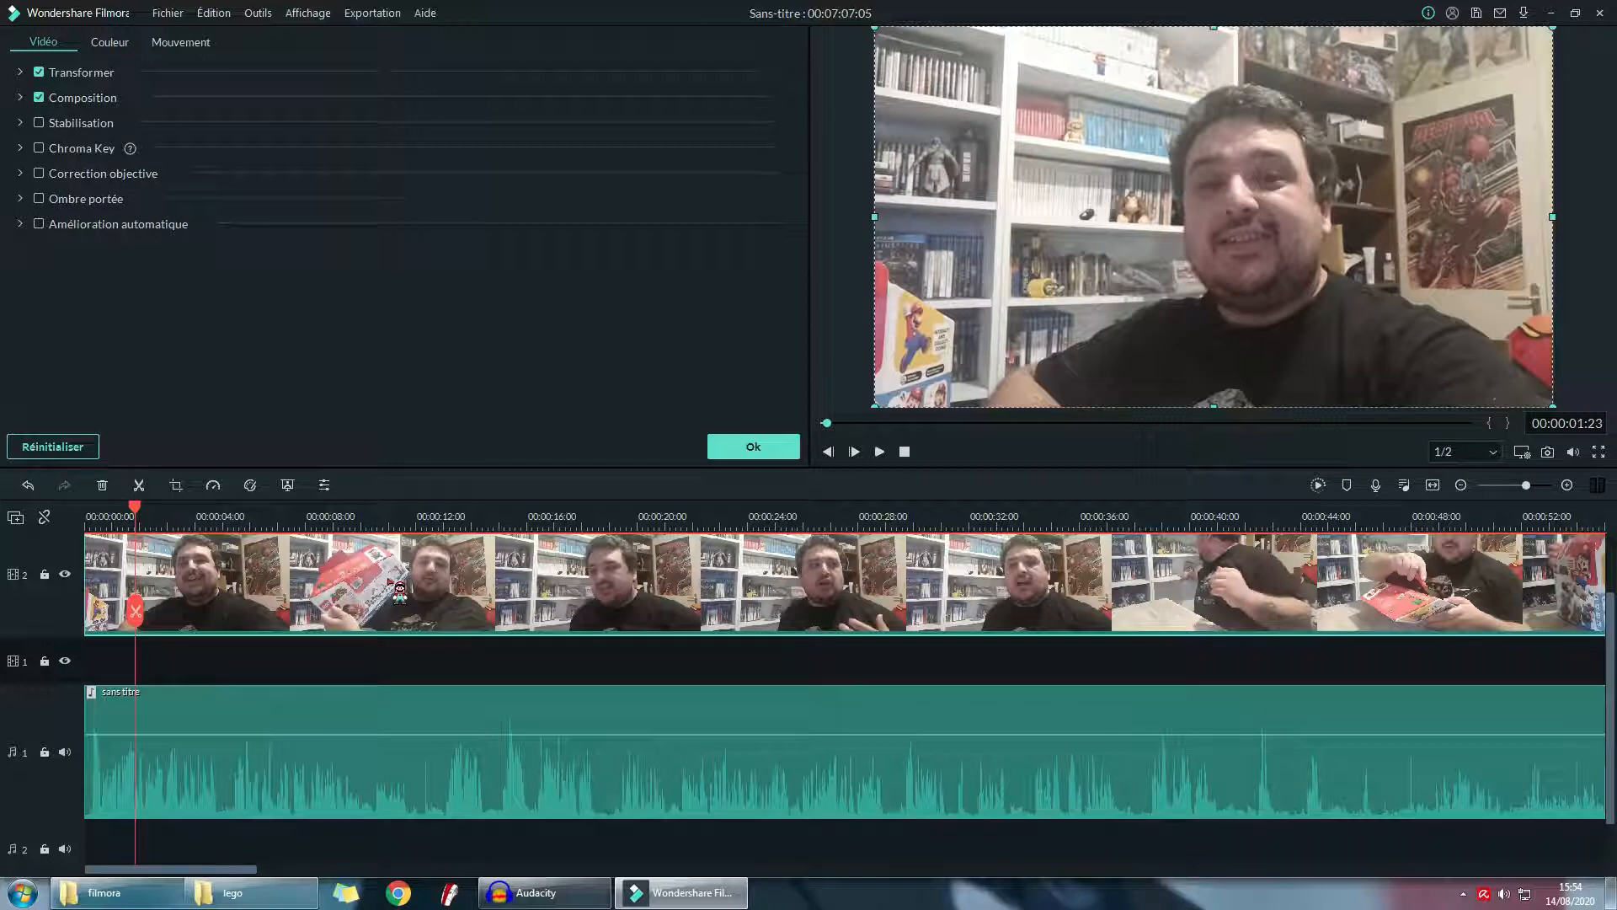
{"action": "left_click", "coordinate": [110, 42]}
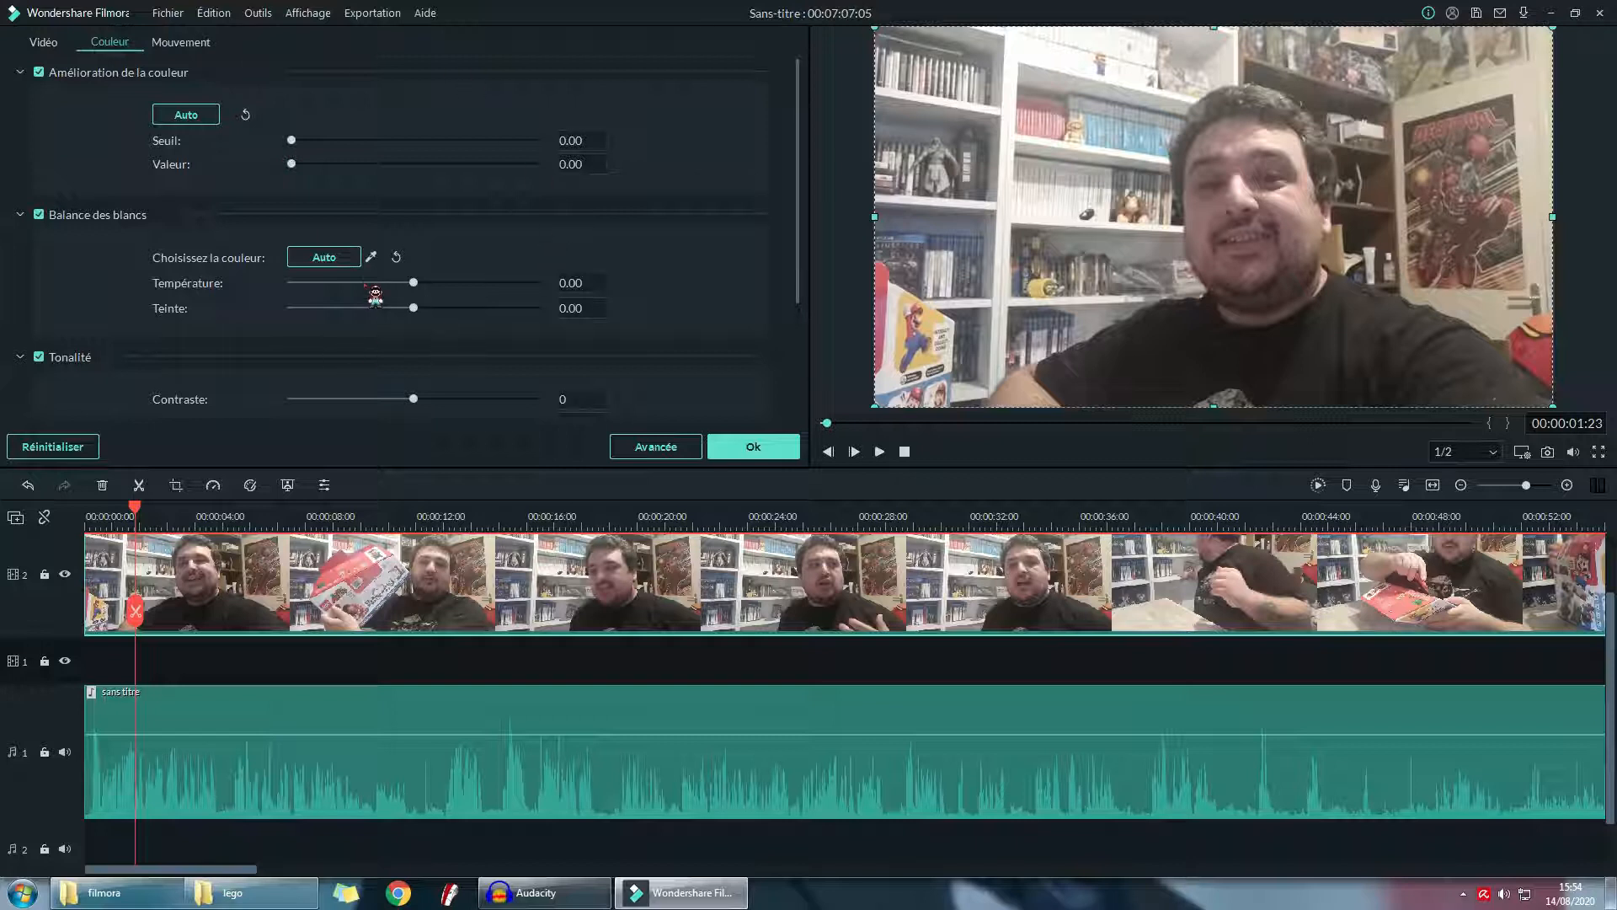
- Try a colour correction with temperature 8.20, tint -0.13, contrast 44 and saturation 32, and reset it
{"action": "left_click_drag", "start_coordinate": [415, 283], "coordinate": [413, 319]}
{"action": "scroll", "coordinate": [504, 392], "scroll_direction": "down", "scroll_amount": 2}
{"action": "left_click_drag", "start_coordinate": [414, 235], "coordinate": [311, 264]}
{"action": "left_click_drag", "start_coordinate": [409, 280], "coordinate": [456, 280]}
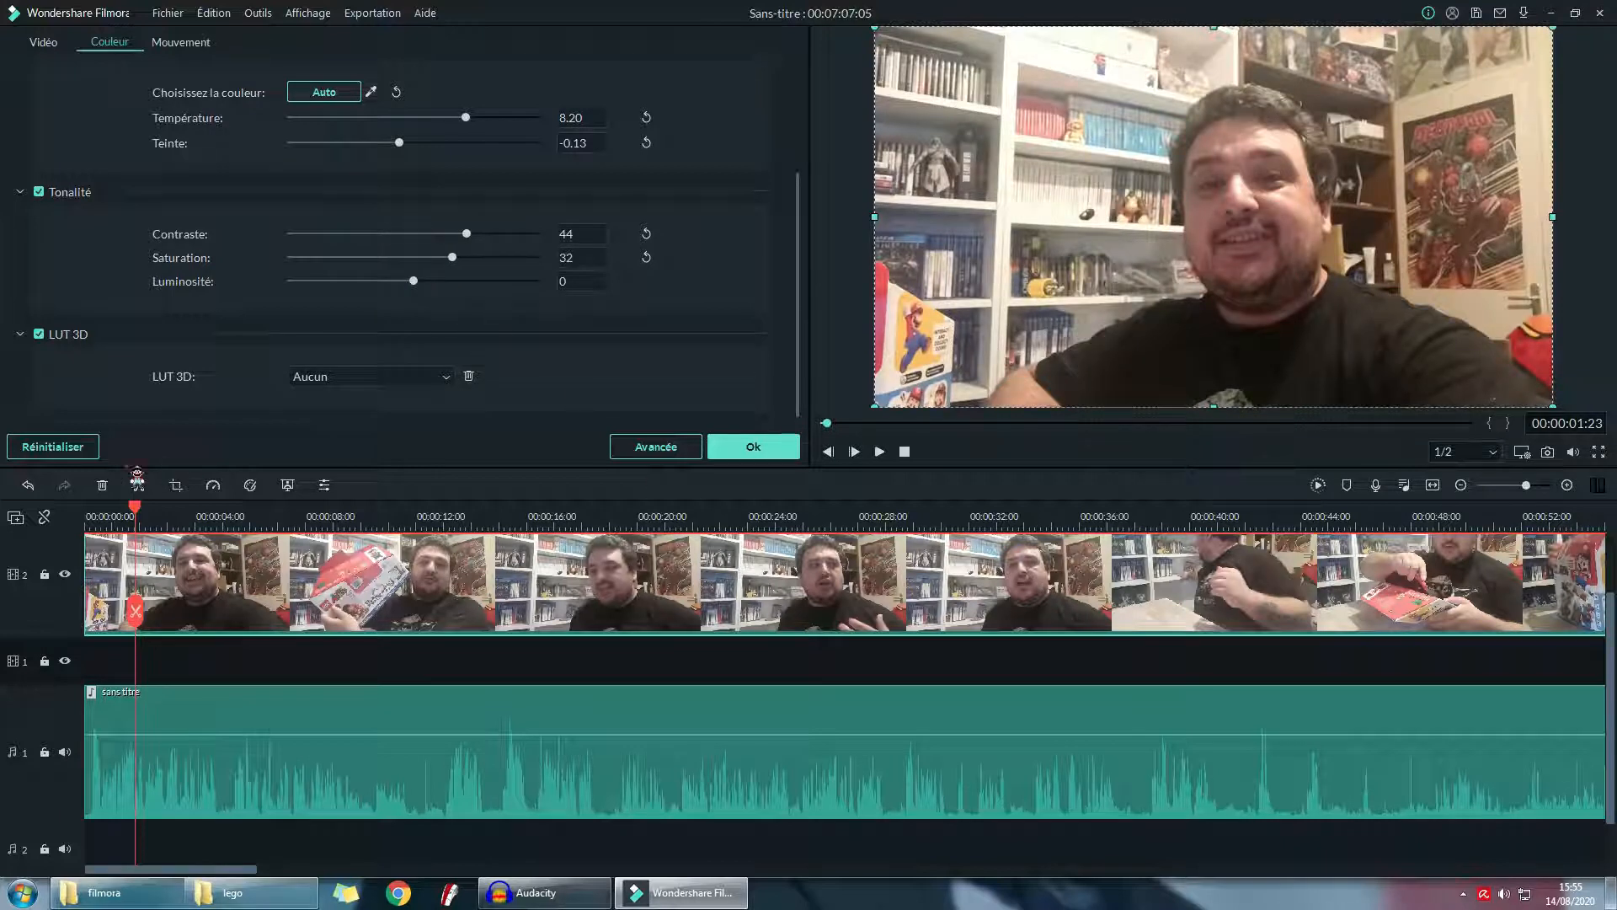
{"action": "left_click", "coordinate": [52, 447]}
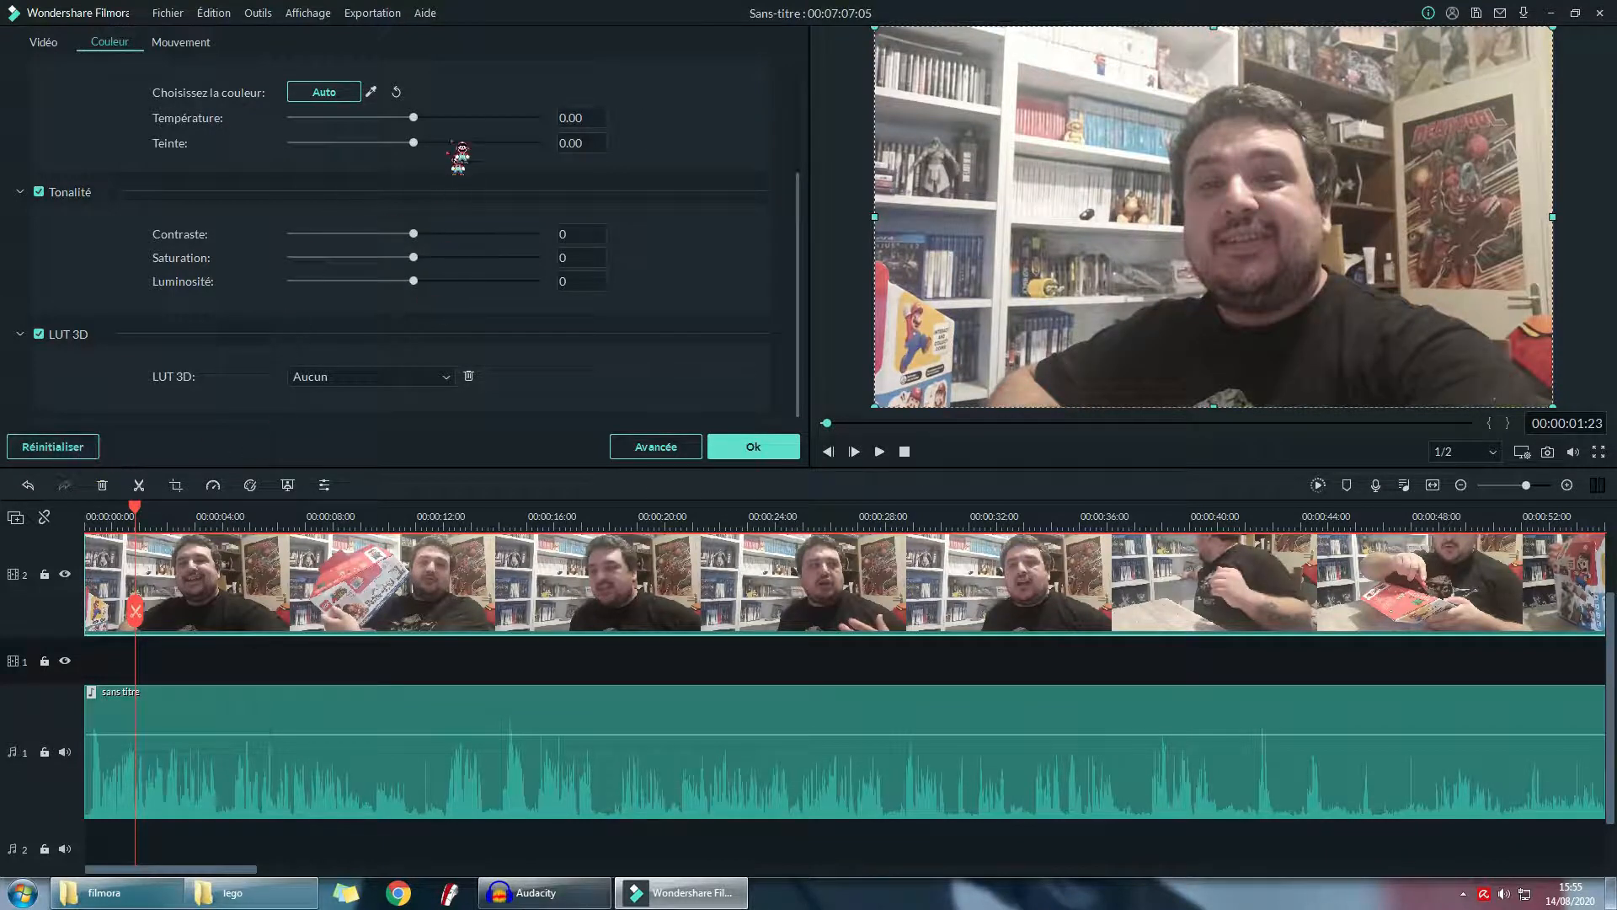
- Set the video clip's temperature to 7.09, contrast to 28, saturation to 46 and brightness to -14, and apply the correction
{"action": "left_click_drag", "start_coordinate": [413, 117], "coordinate": [470, 133]}
{"action": "left_click_drag", "start_coordinate": [423, 246], "coordinate": [404, 296]}
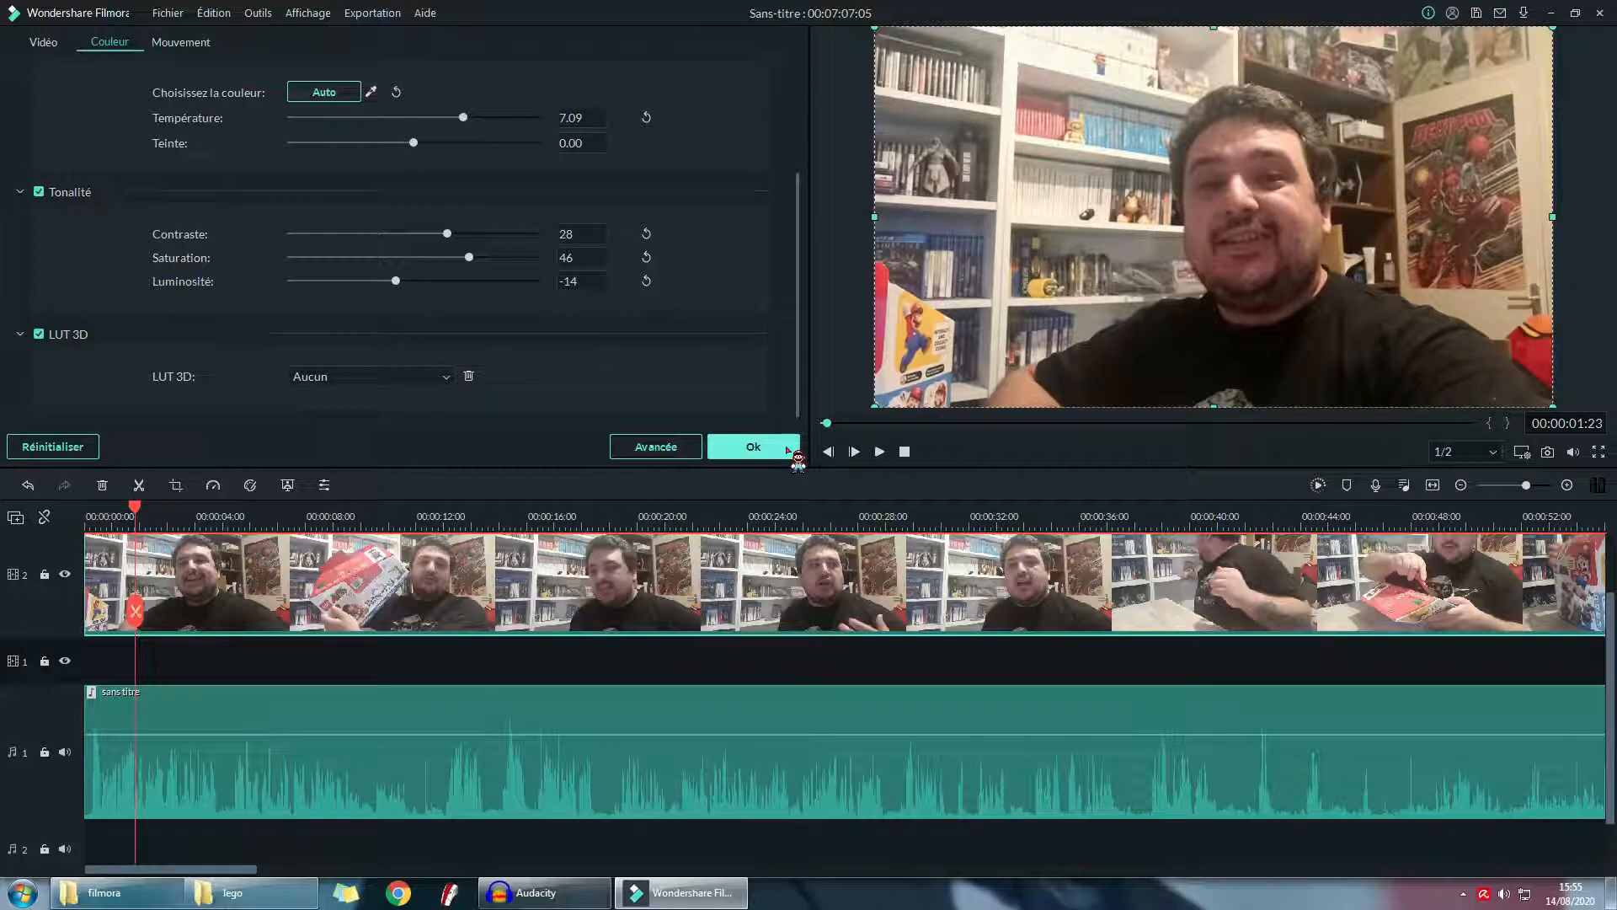
{"action": "left_click", "coordinate": [788, 450]}
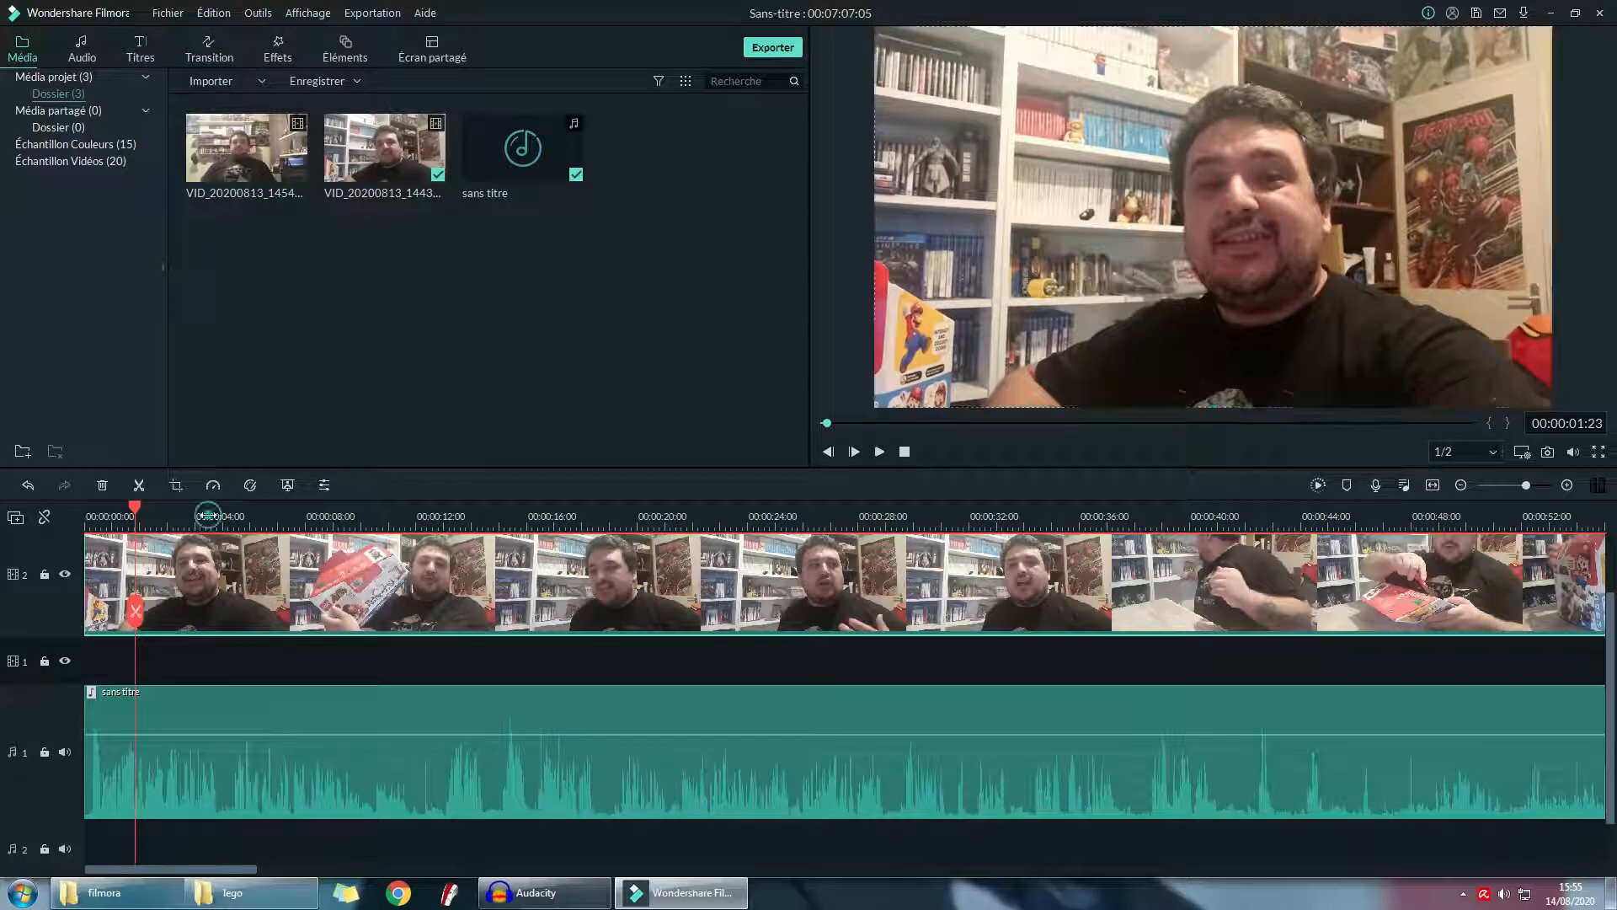
- Open the video clip's colour settings with the playhead at 00:00:04:11 and browse the LUT files available for loading
{"action": "left_click", "coordinate": [207, 521]}
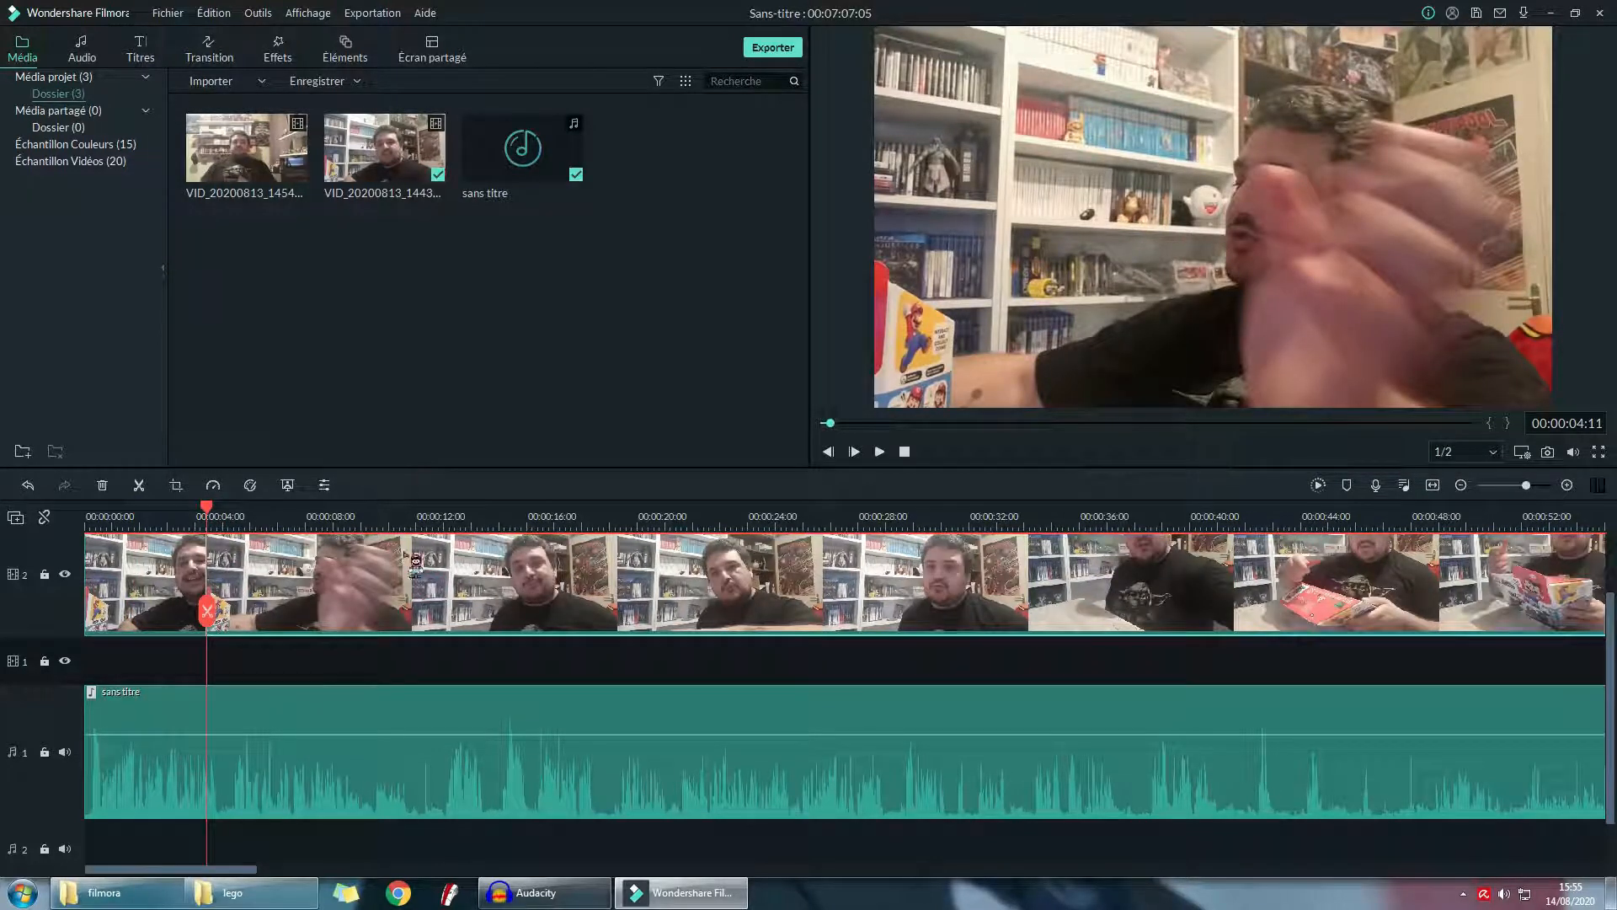
{"action": "double_click", "coordinate": [400, 581]}
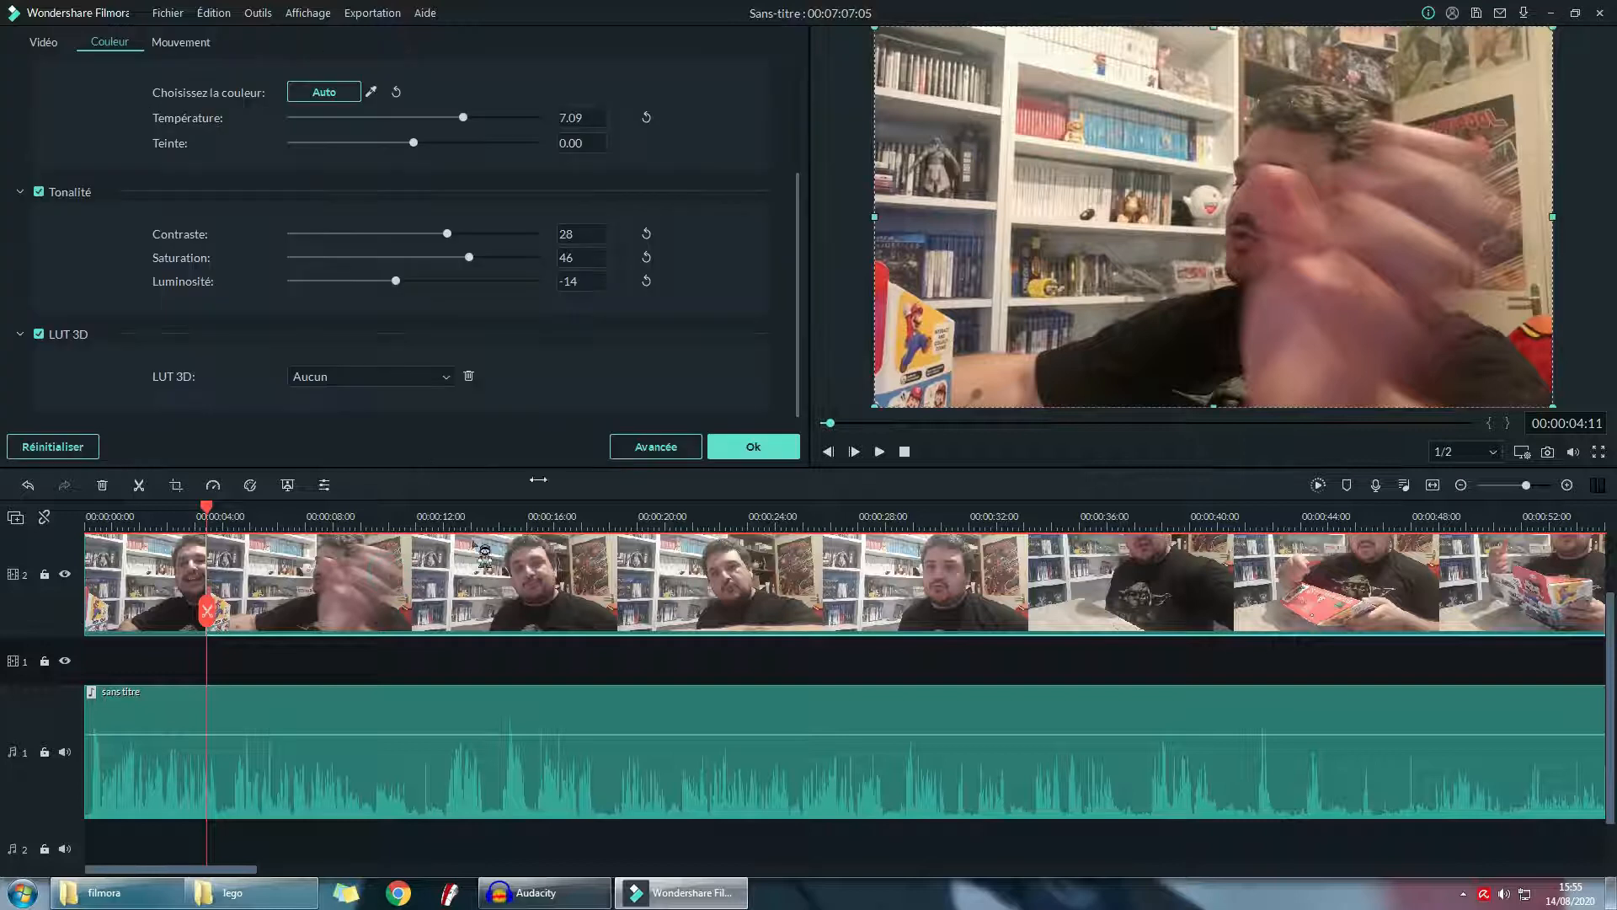
{"action": "left_click", "coordinate": [425, 376]}
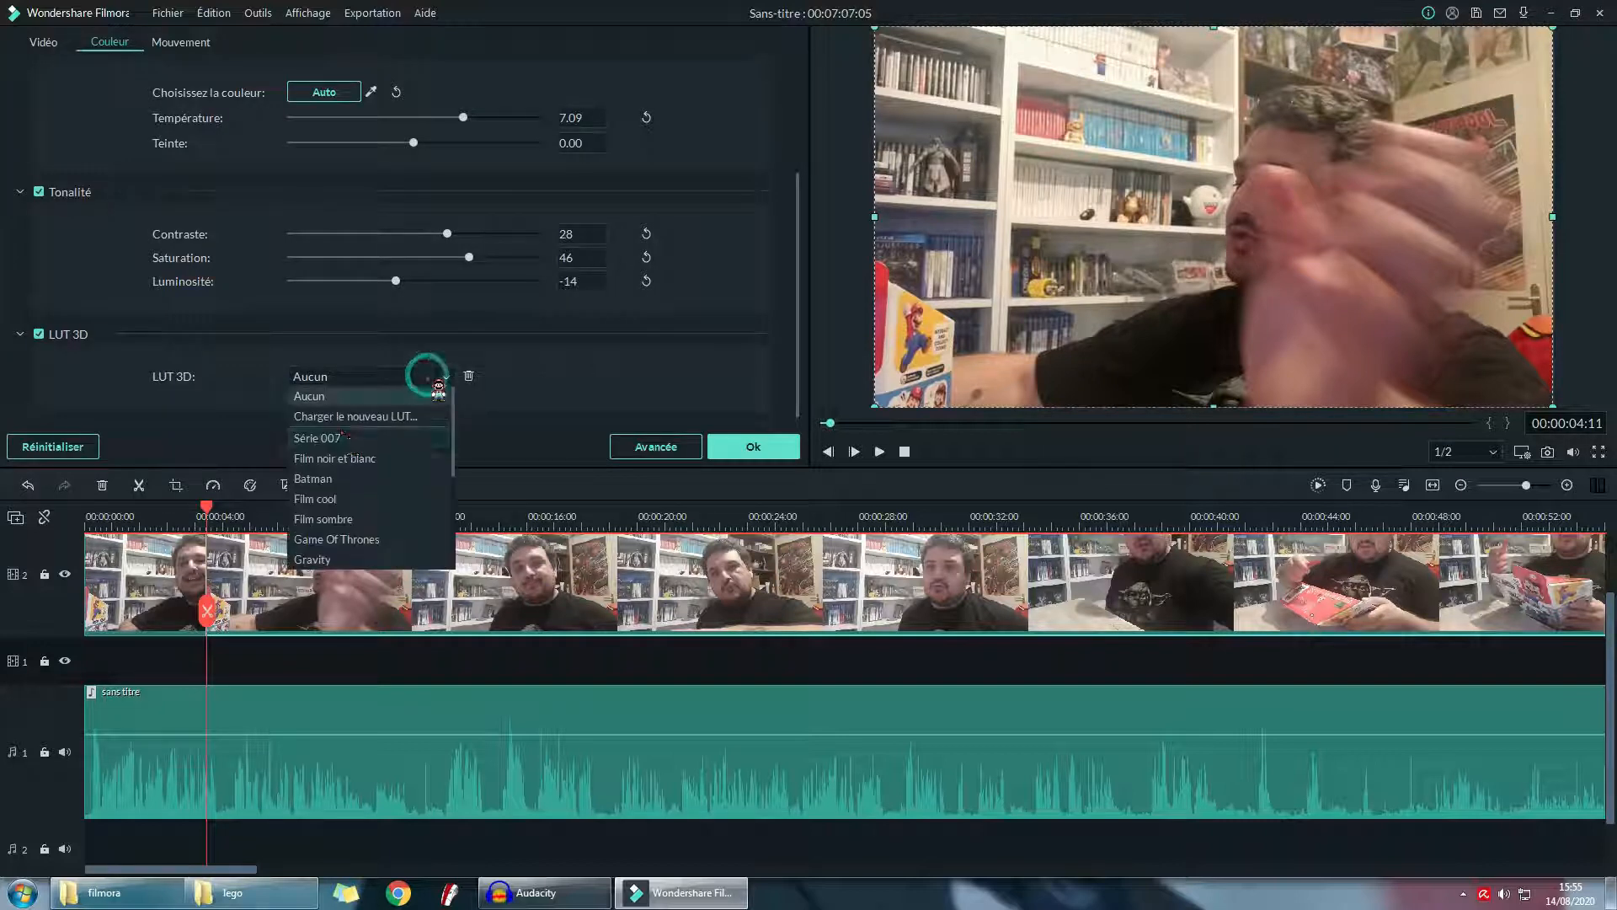
{"action": "left_click", "coordinate": [373, 416]}
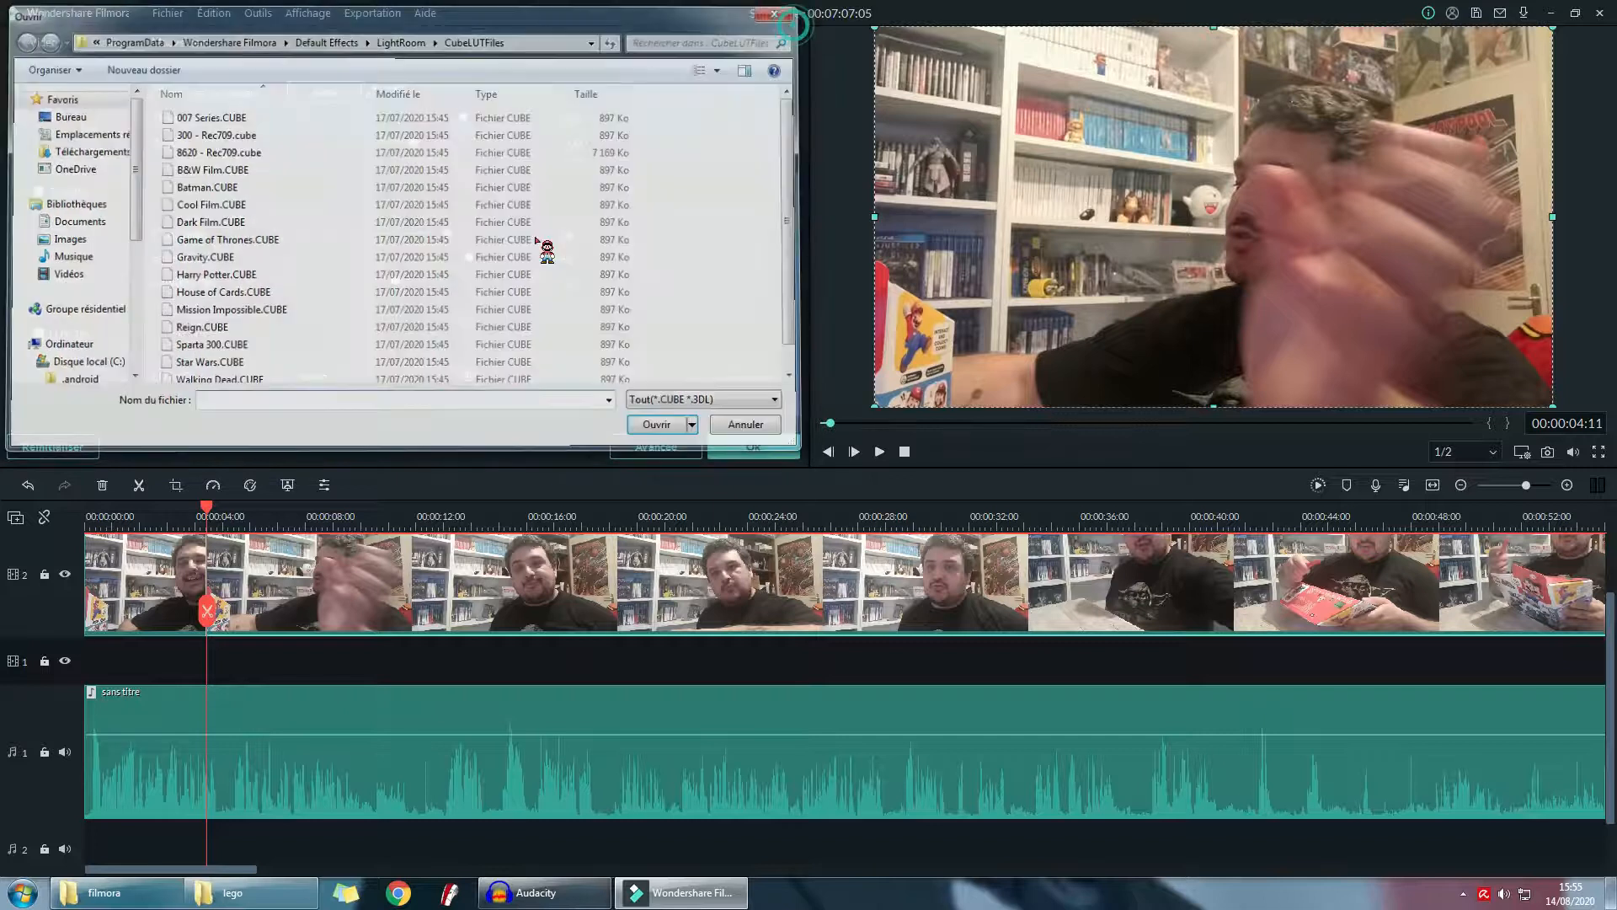
{"action": "key", "text": "Escape"}
- Try the 3D LUTs Série 007, Film noir et blanc, Batman and Film cool on the video clip, and undo the colour changes
{"action": "left_click", "coordinate": [426, 375]}
{"action": "left_click", "coordinate": [354, 436]}
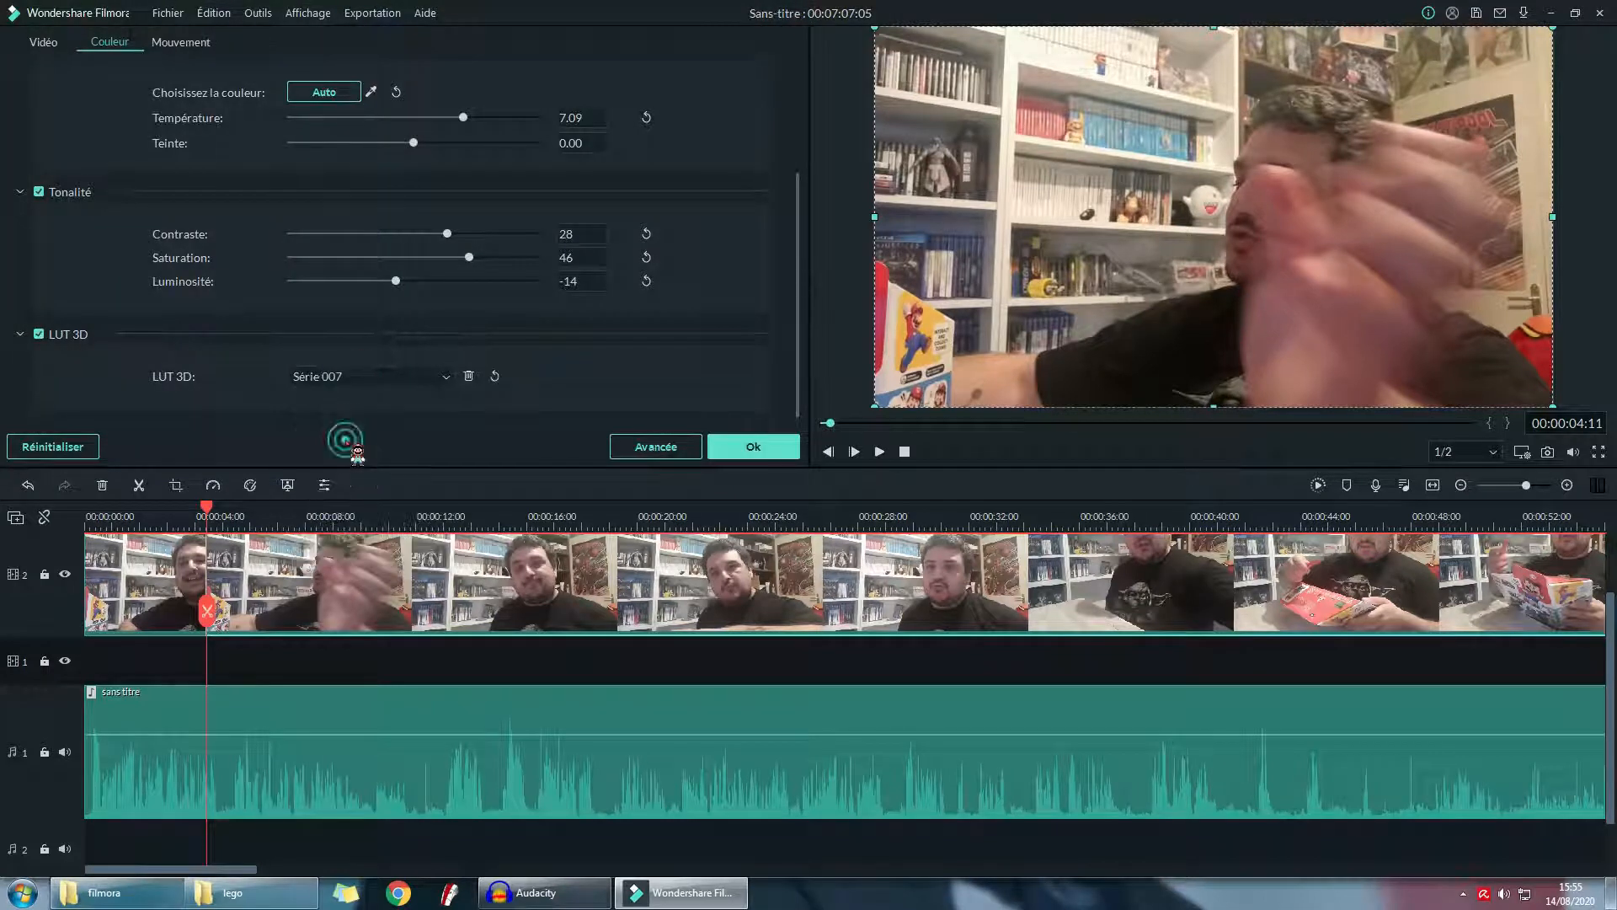
{"action": "left_click", "coordinate": [413, 377]}
{"action": "left_click", "coordinate": [353, 459]}
{"action": "left_click", "coordinate": [422, 379]}
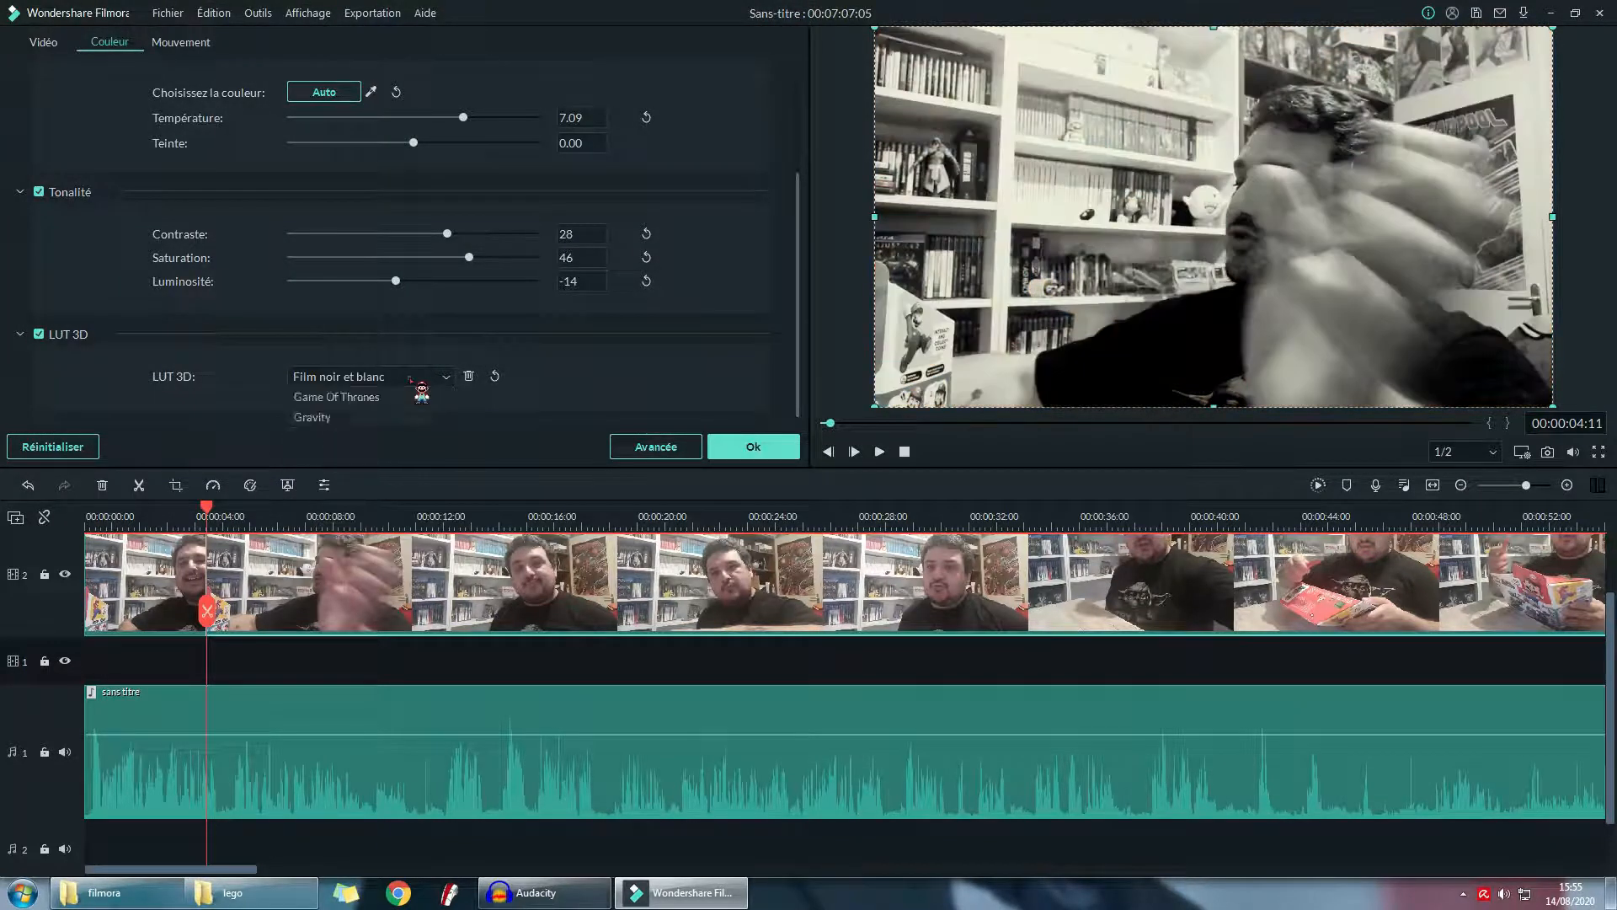
{"action": "left_click", "coordinate": [354, 479]}
{"action": "left_click", "coordinate": [422, 379]}
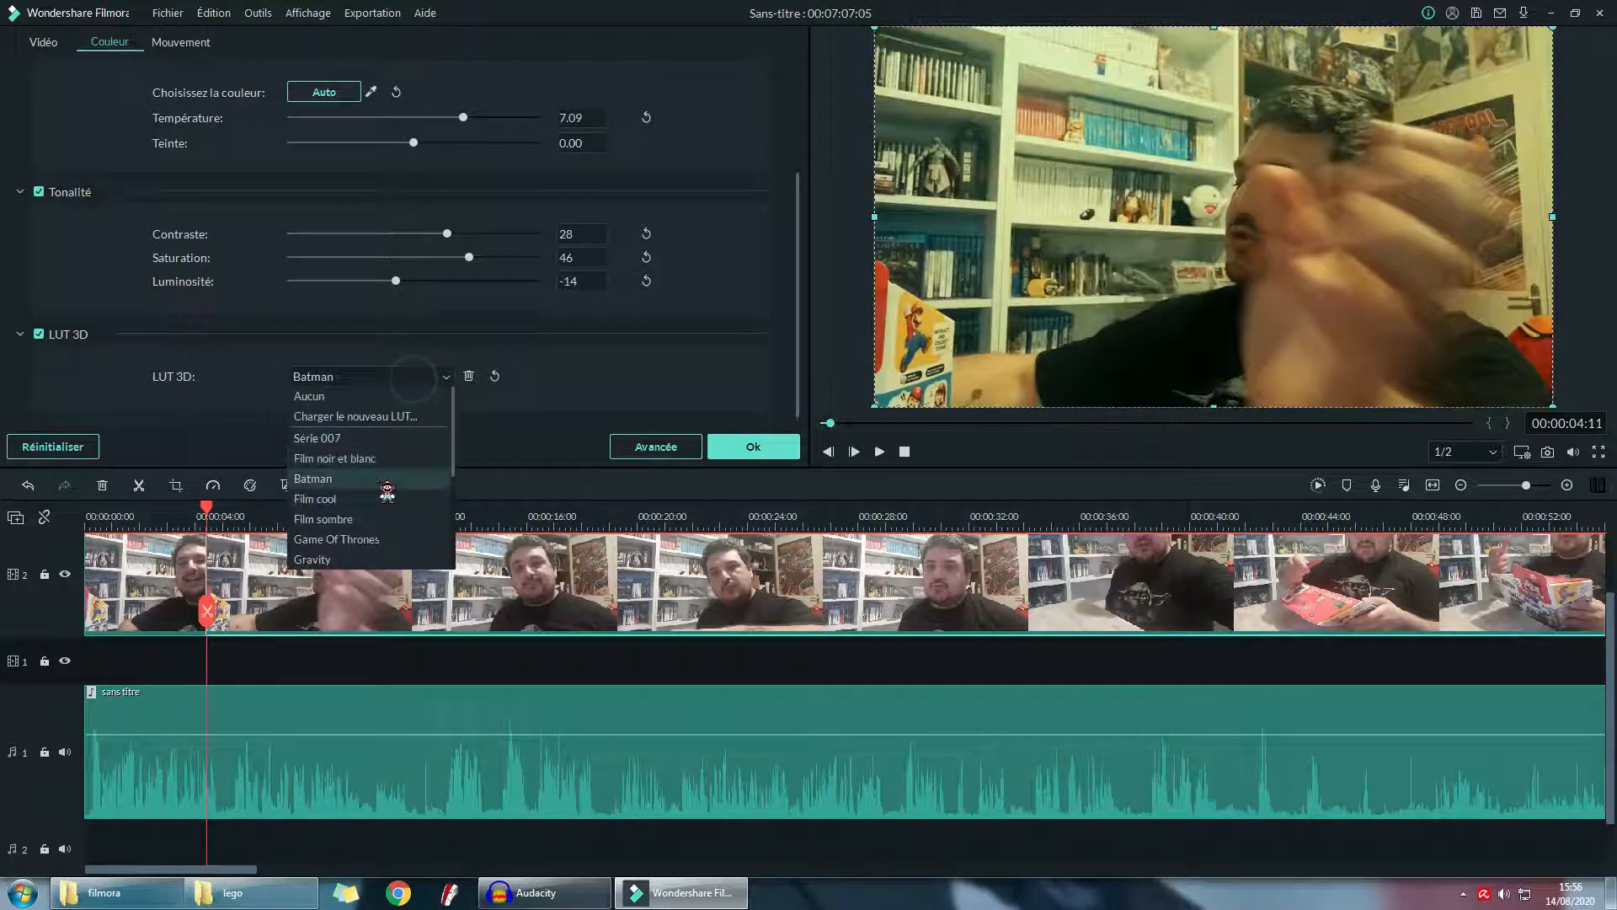
{"action": "left_click", "coordinate": [362, 499]}
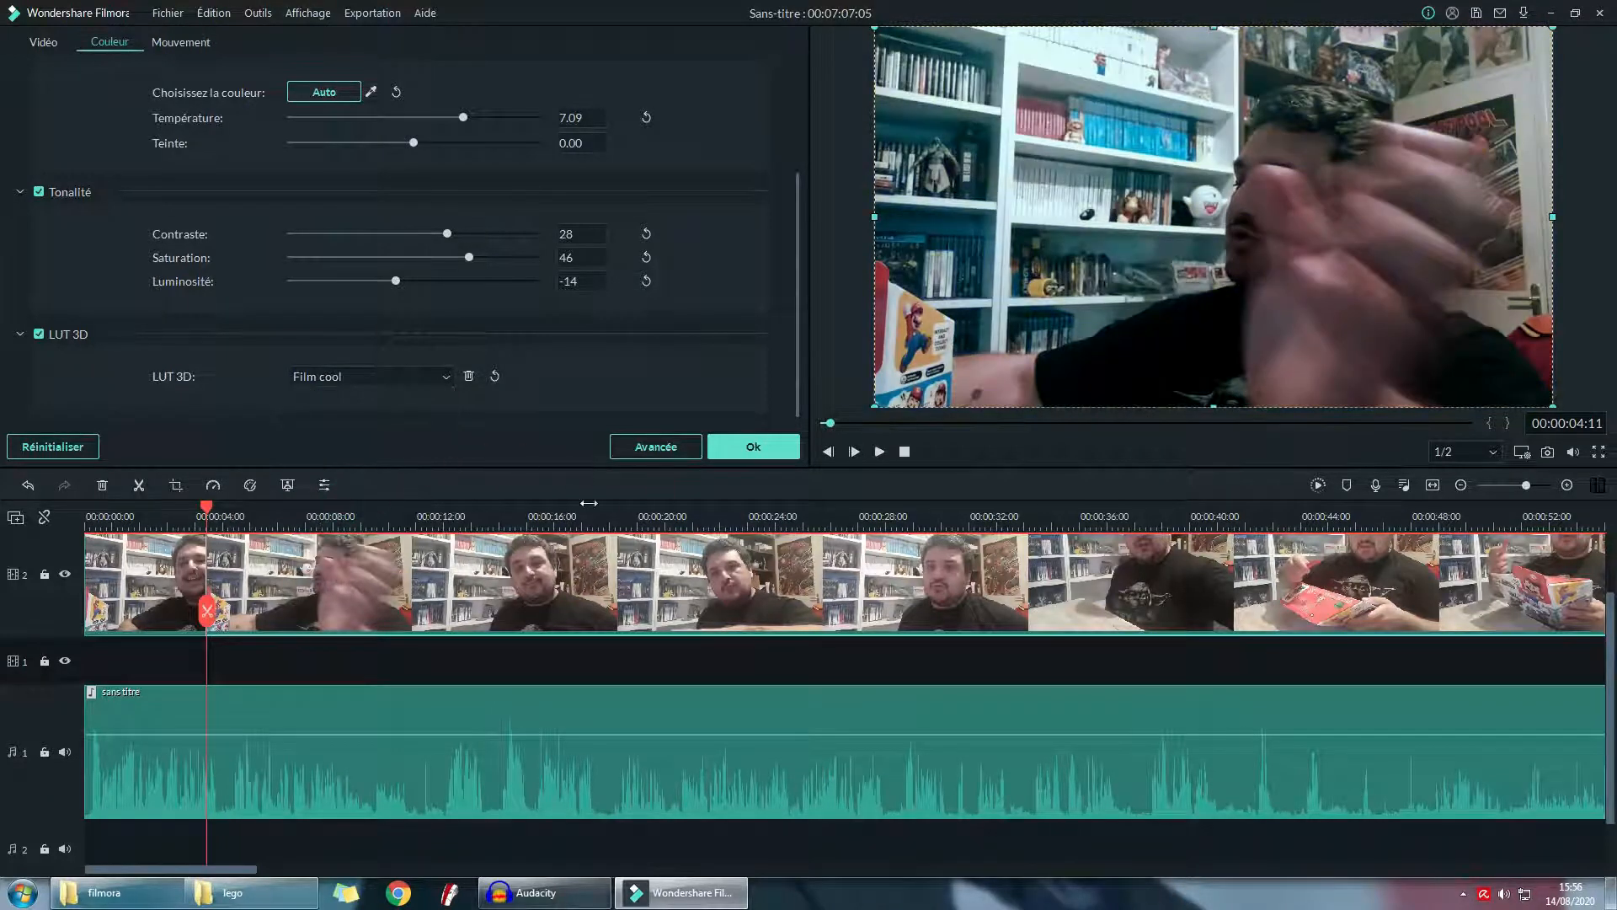
{"action": "left_click", "coordinate": [88, 447]}
{"action": "key", "text": "ctrl+z"}
{"action": "key", "text": "ctrl+i"}
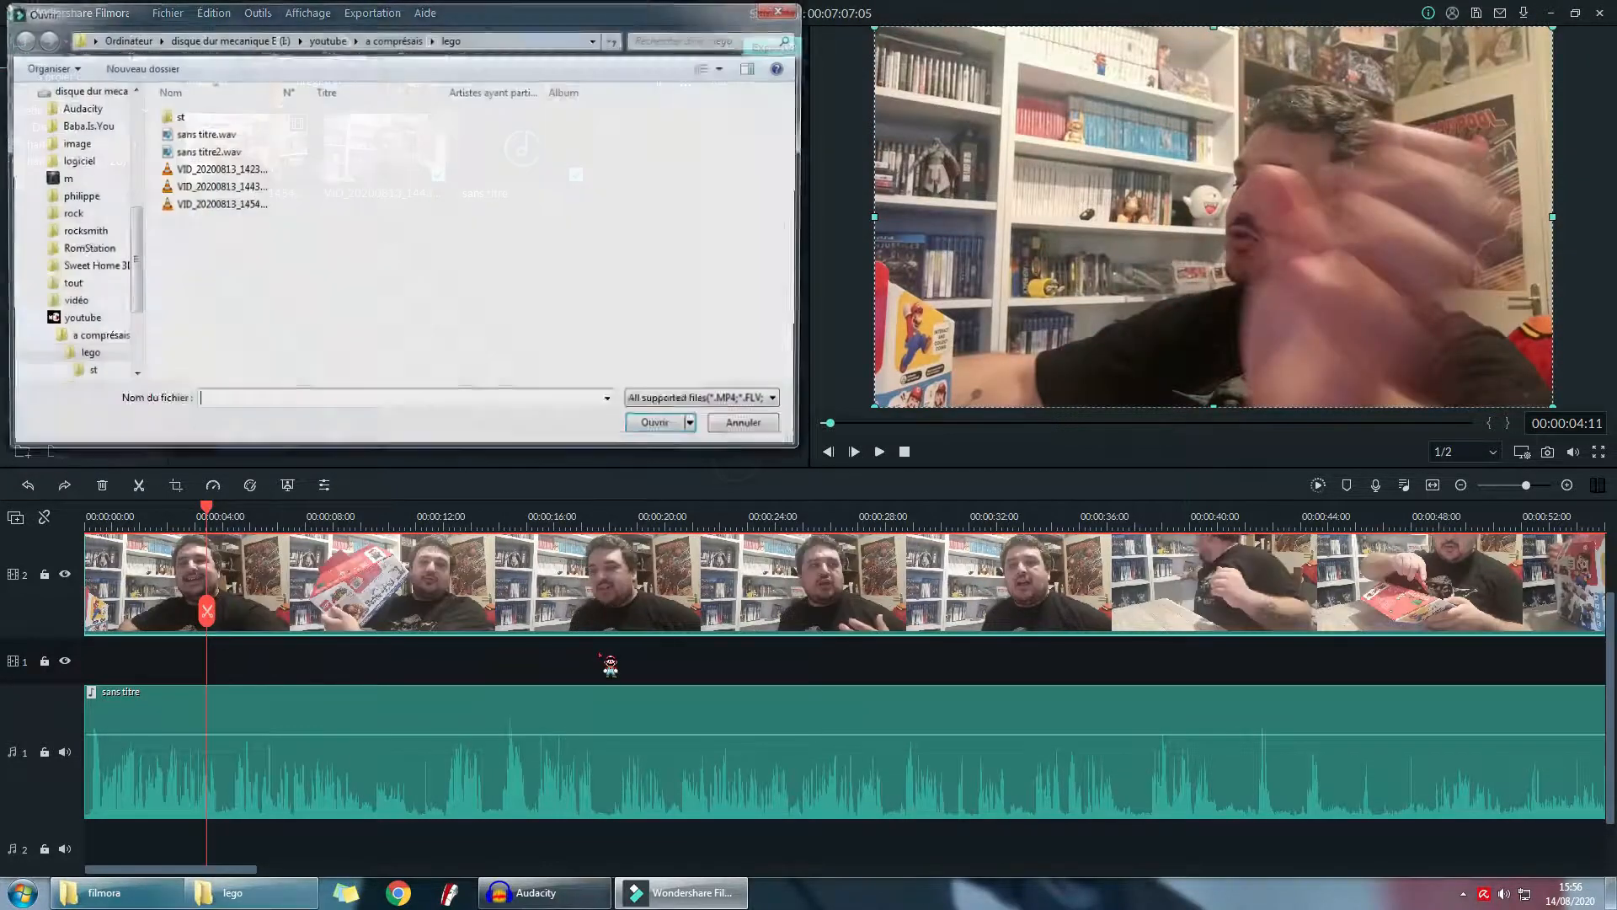
{"action": "key", "text": "Escape"}
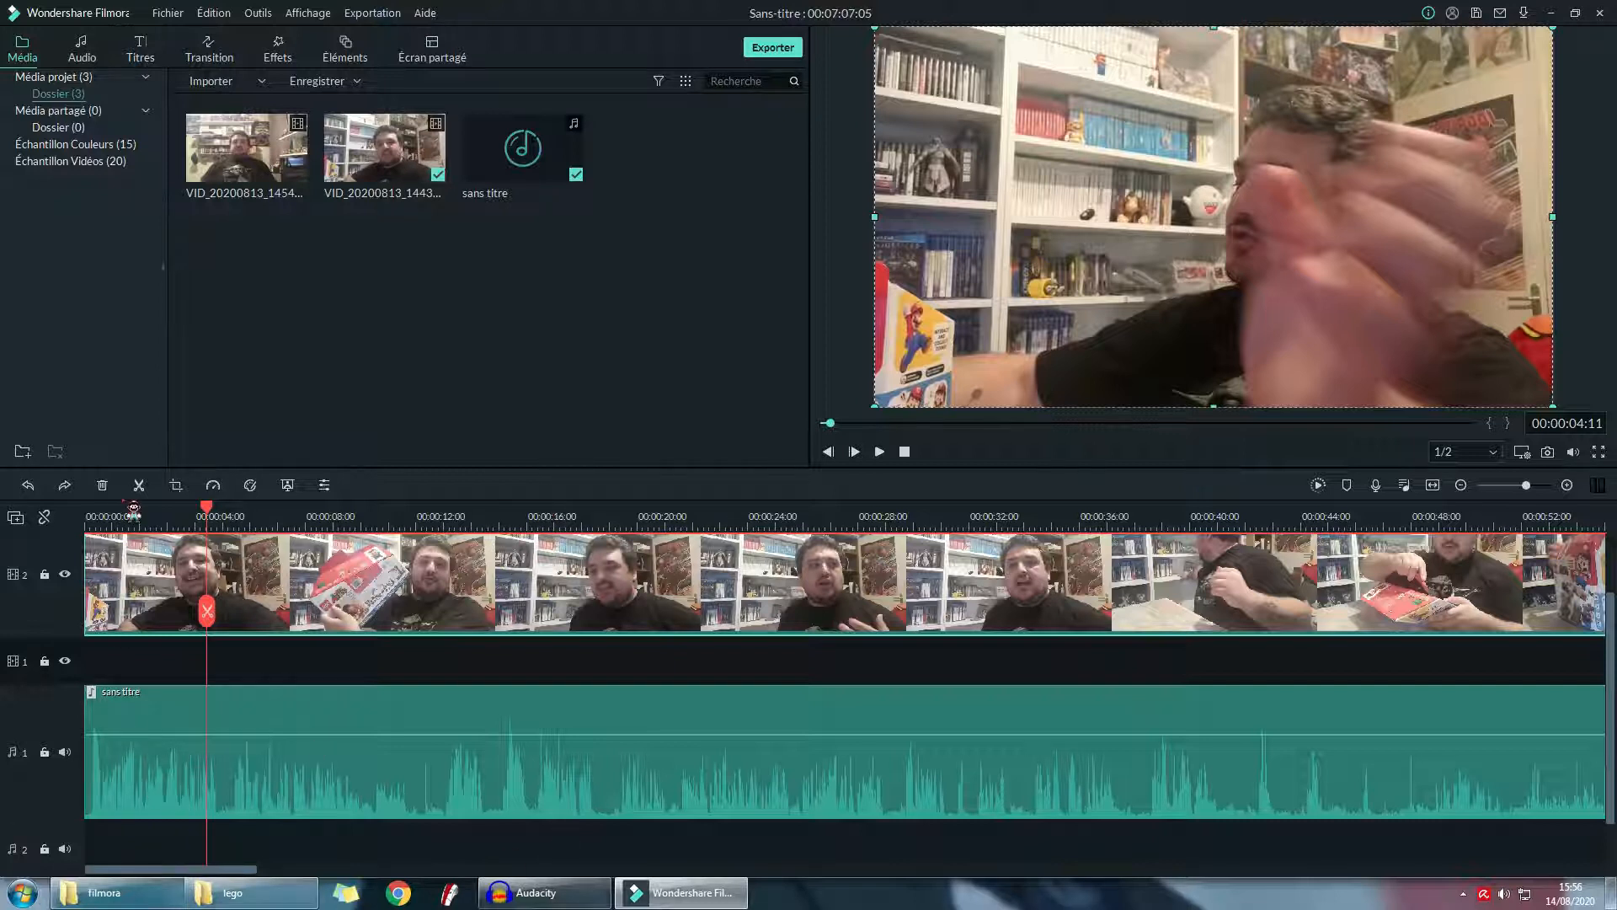
- Play the video up to 00:00:11:02 and preview the Titre 23 title template
{"action": "left_click", "coordinate": [879, 452]}
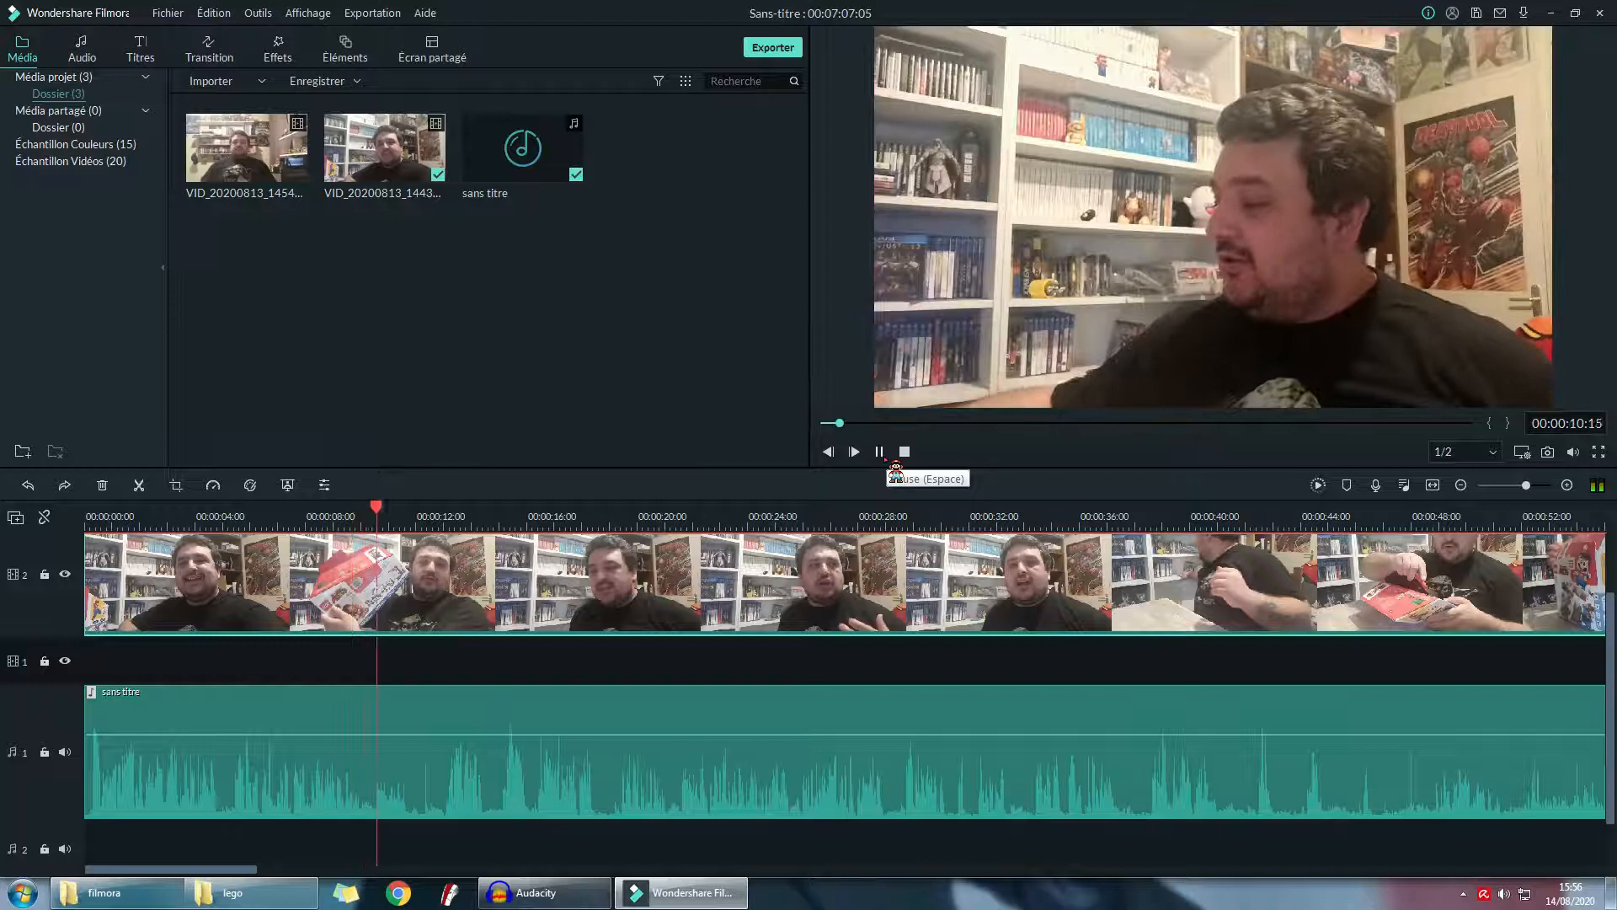
{"action": "left_click", "coordinate": [879, 452]}
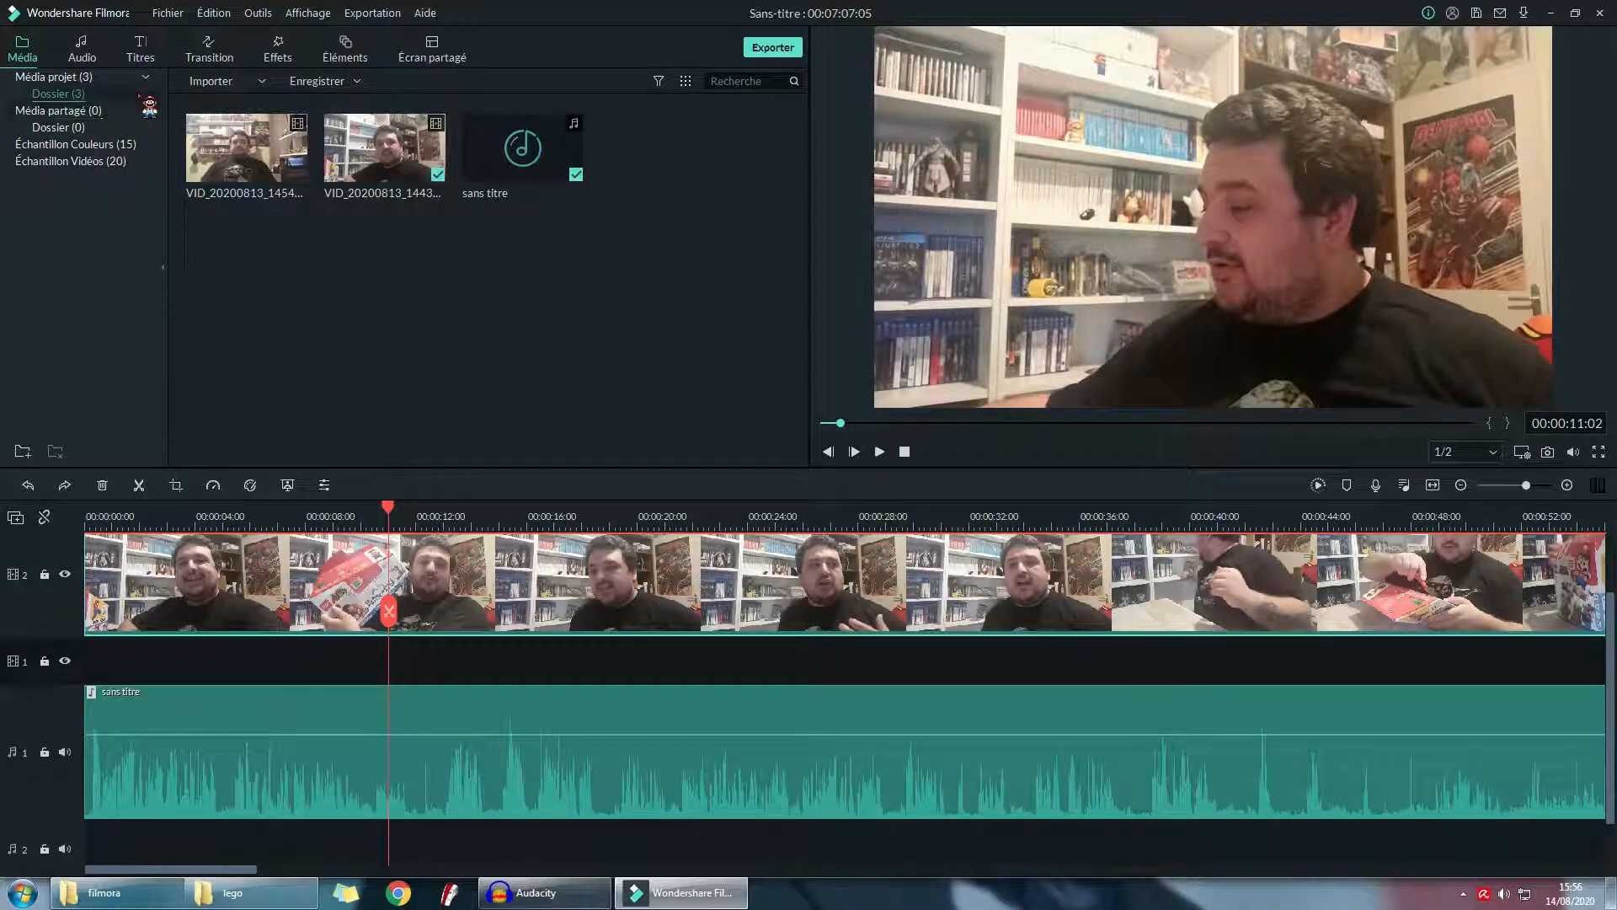
{"action": "left_click", "coordinate": [141, 51]}
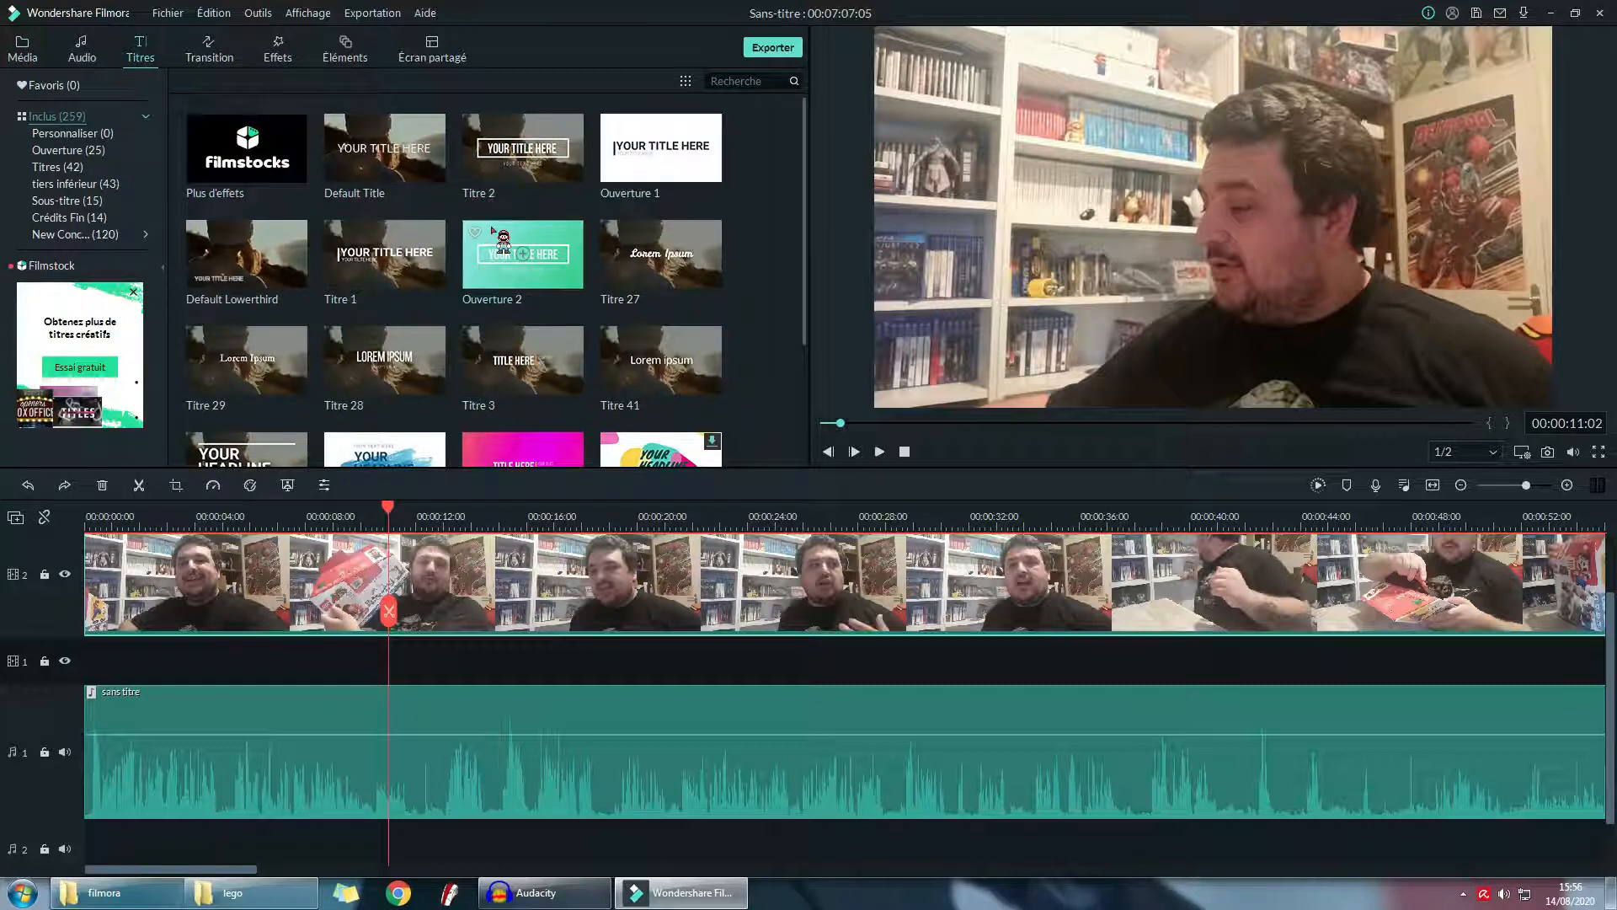
{"action": "scroll", "coordinate": [506, 252], "scroll_direction": "down", "scroll_amount": 10}
{"action": "scroll", "coordinate": [671, 381], "scroll_direction": "up", "scroll_amount": 5}
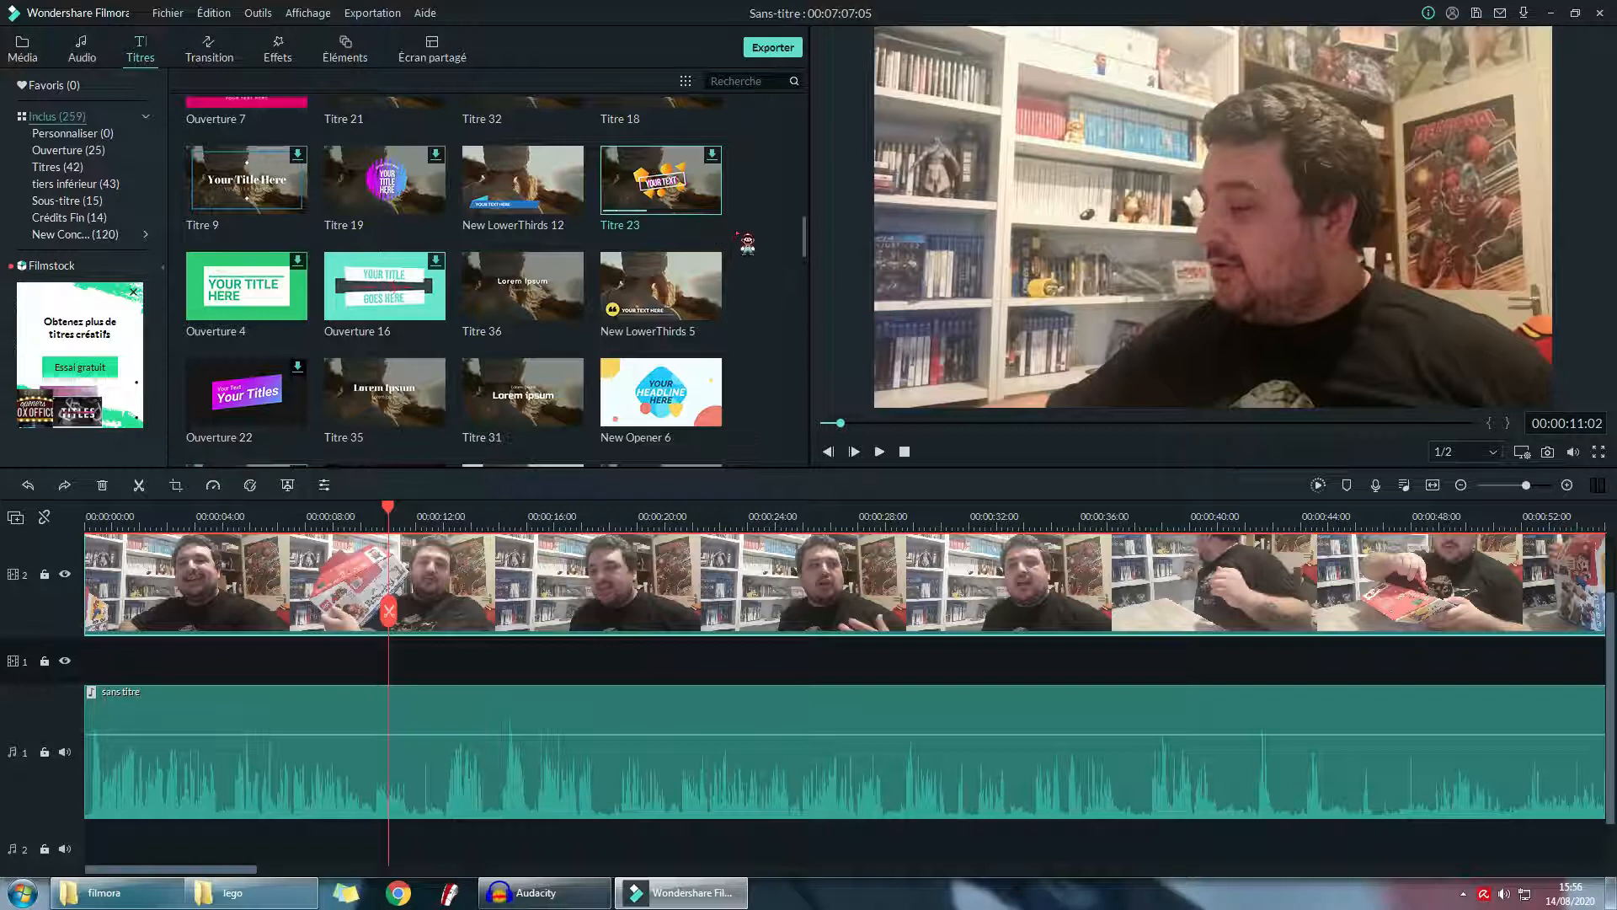
{"action": "left_click", "coordinate": [697, 207]}
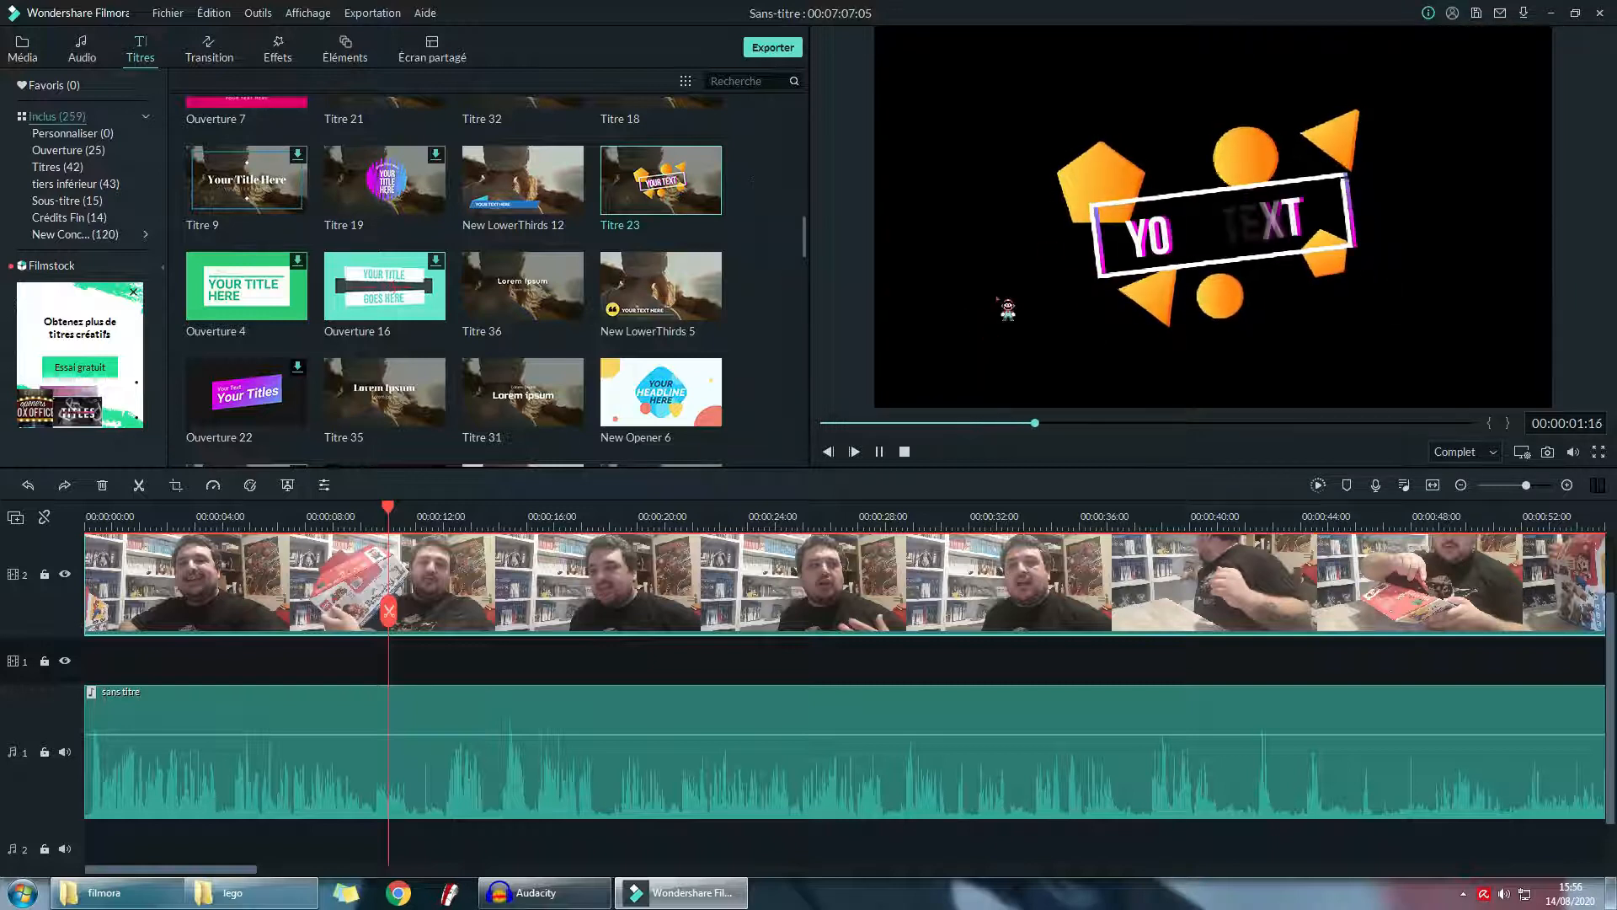
- Add the Titre 23 title on track 3 above the video at about 00:00:11 and play it up to 00:00:13:05
{"action": "left_click_drag", "start_coordinate": [515, 413], "coordinate": [382, 553]}
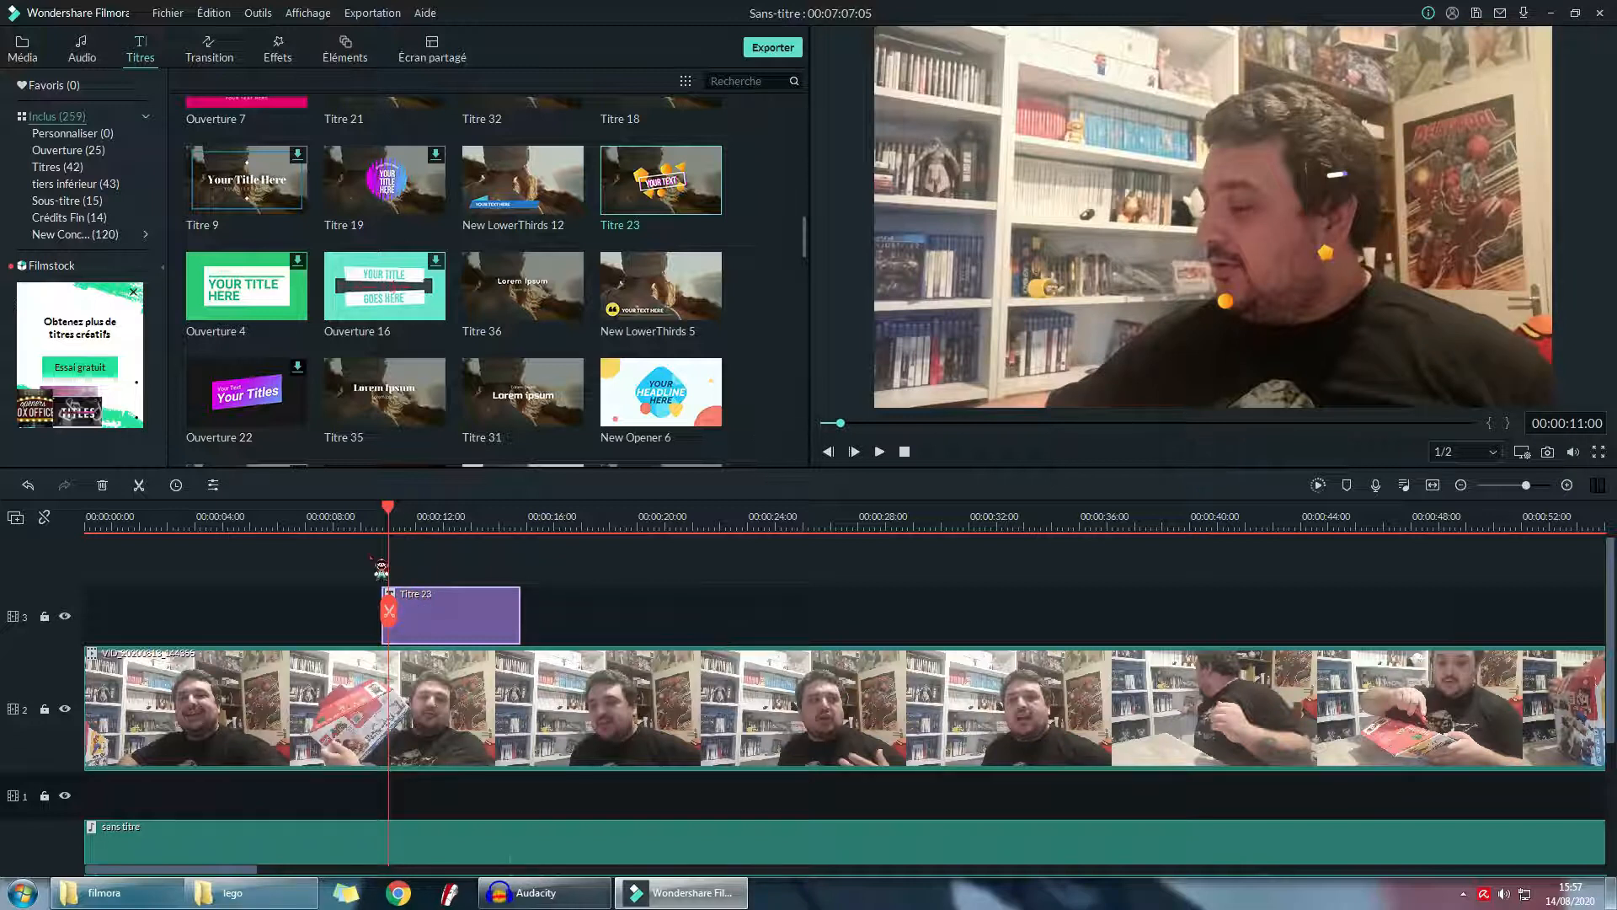
{"action": "key", "text": "space"}
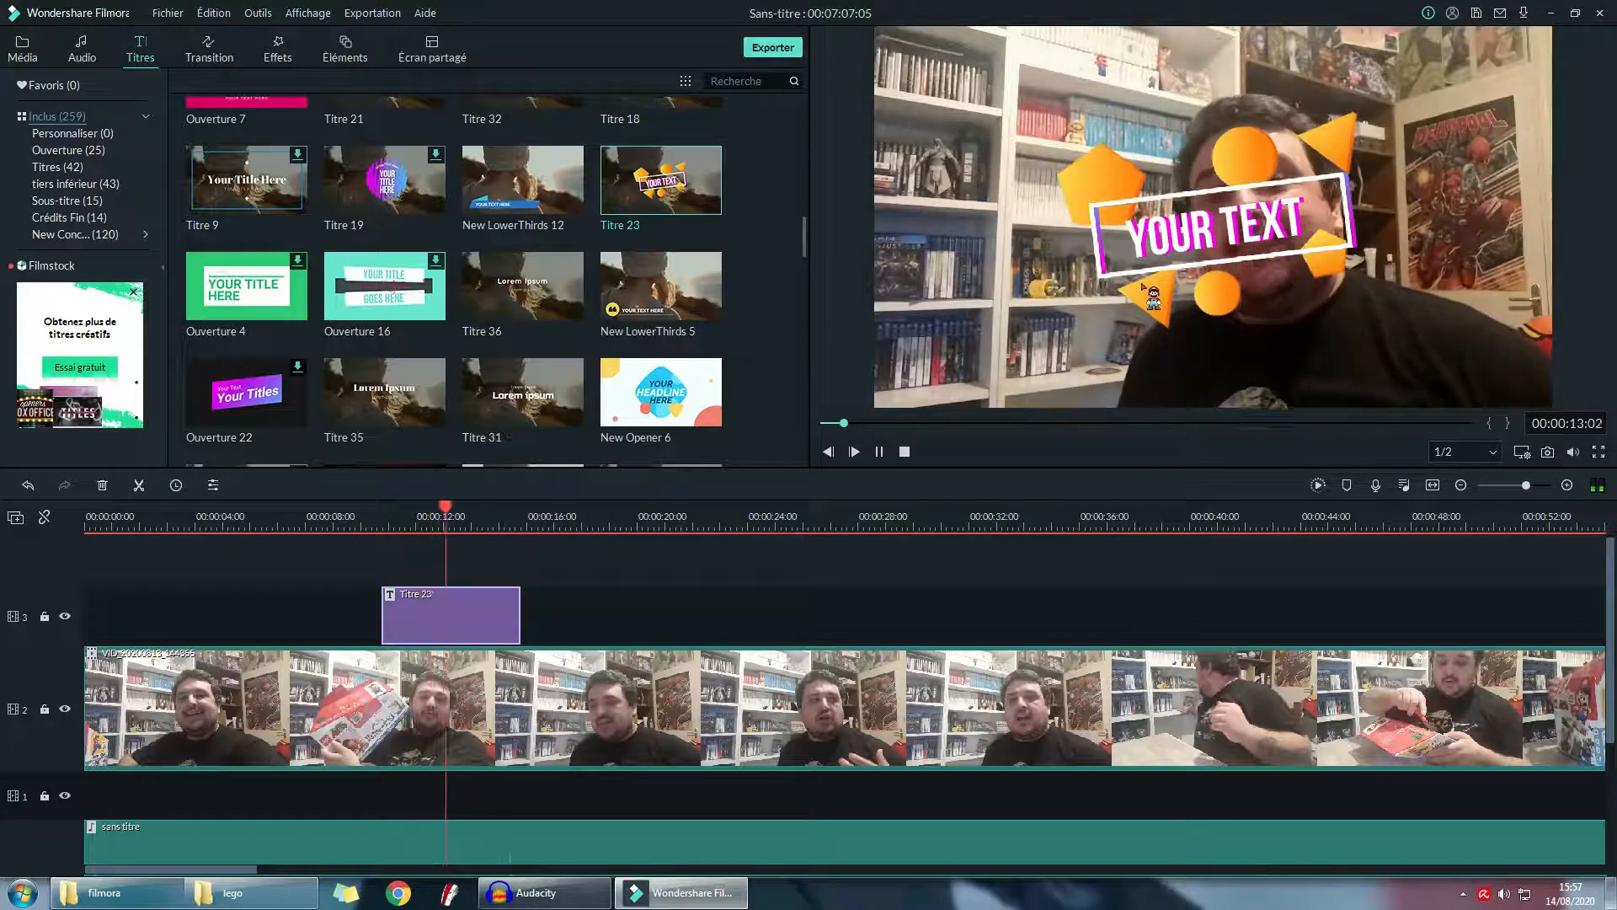
{"action": "key", "text": "space"}
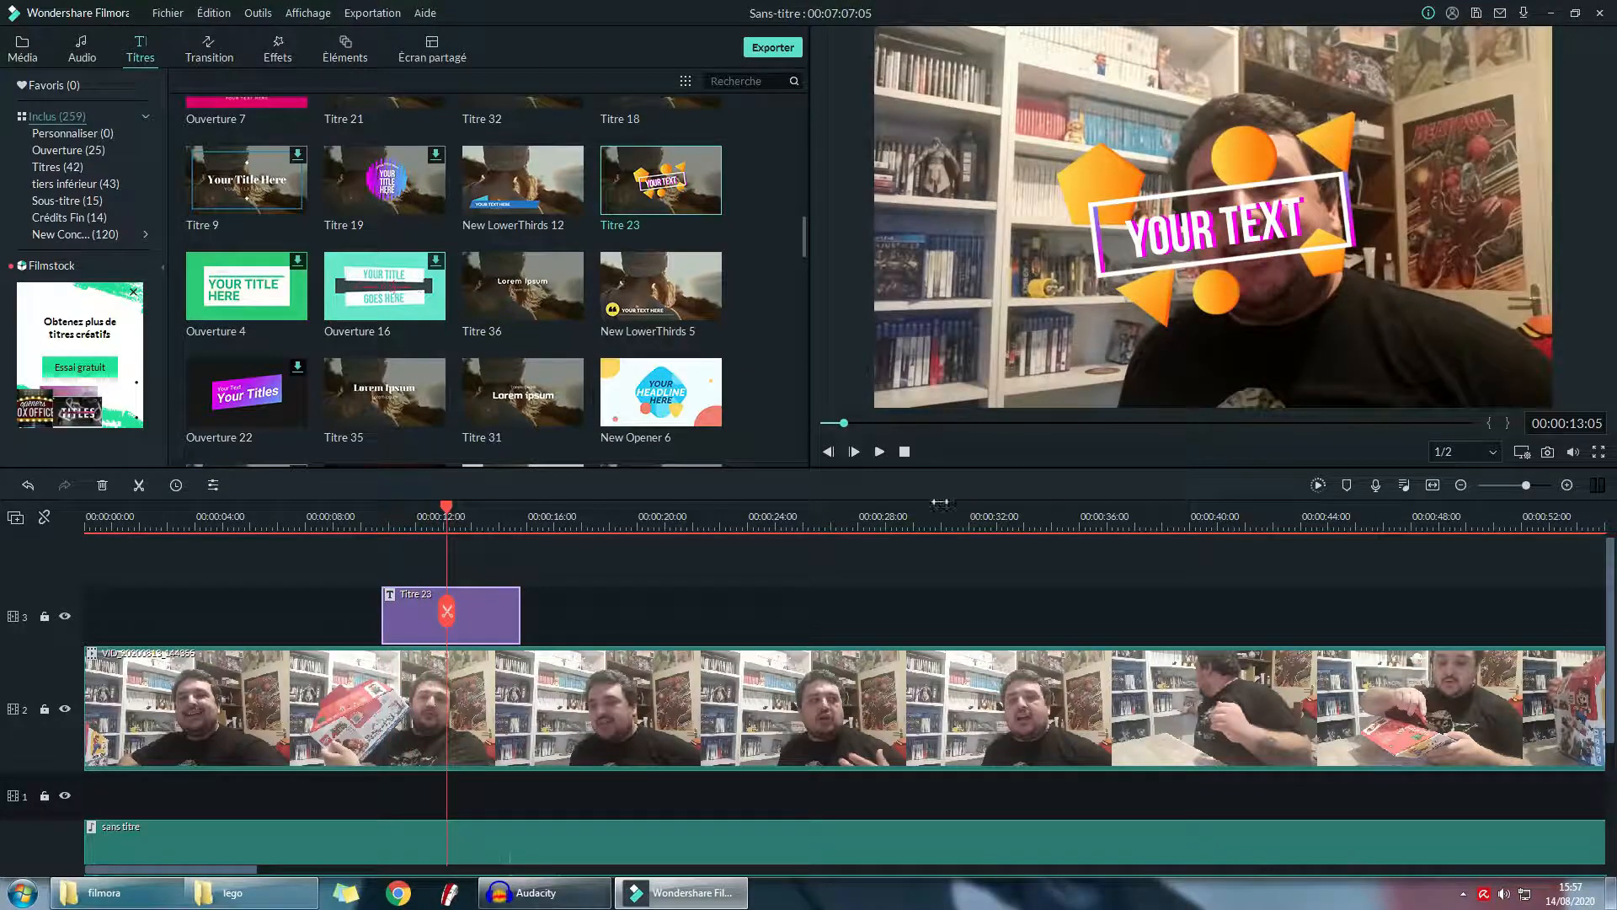
- Replace the Titre 23 placeholder text with "LEgo"
{"action": "double_click", "coordinate": [493, 613]}
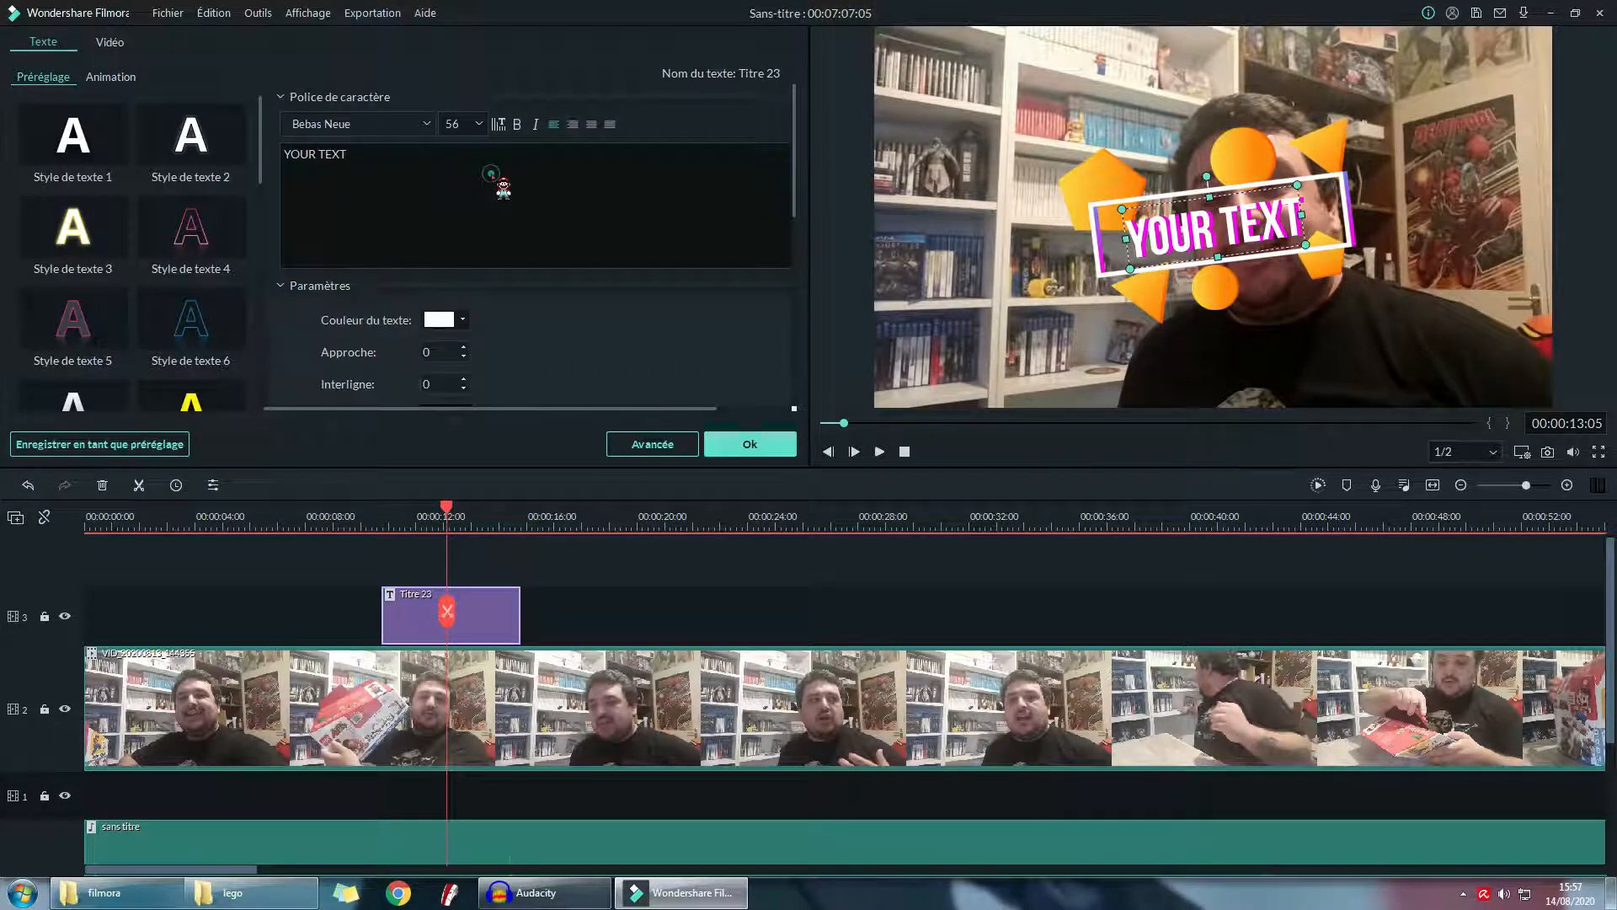
{"action": "double_click", "coordinate": [336, 152]}
{"action": "left_click", "coordinate": [325, 157]}
{"action": "double_click", "coordinate": [317, 161]}
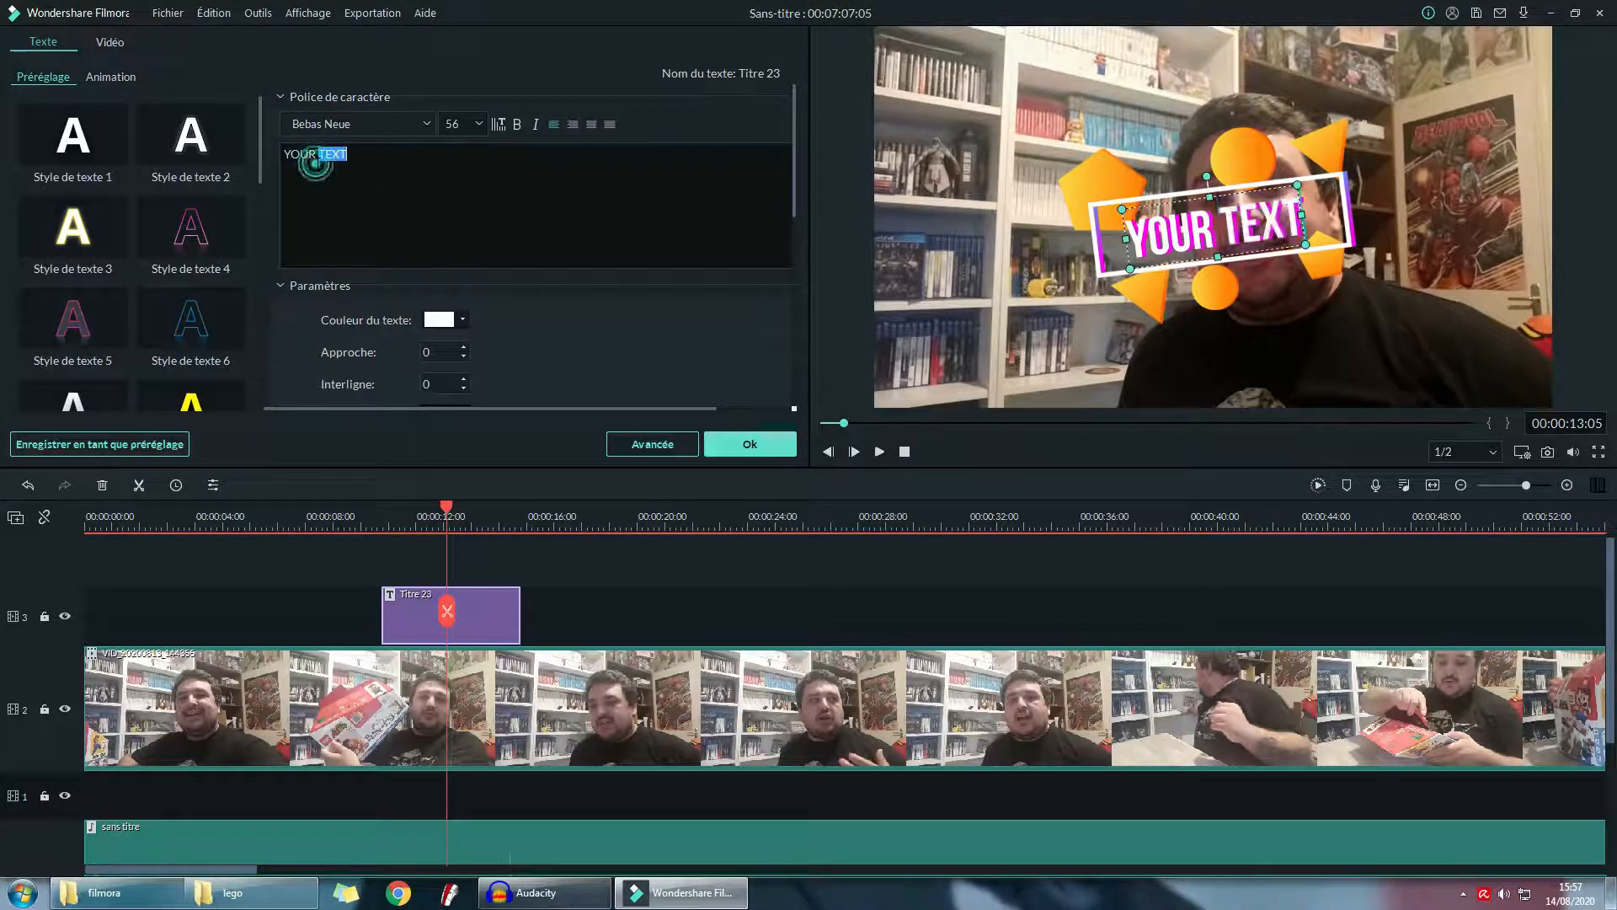
{"action": "triple_click", "coordinate": [309, 158]}
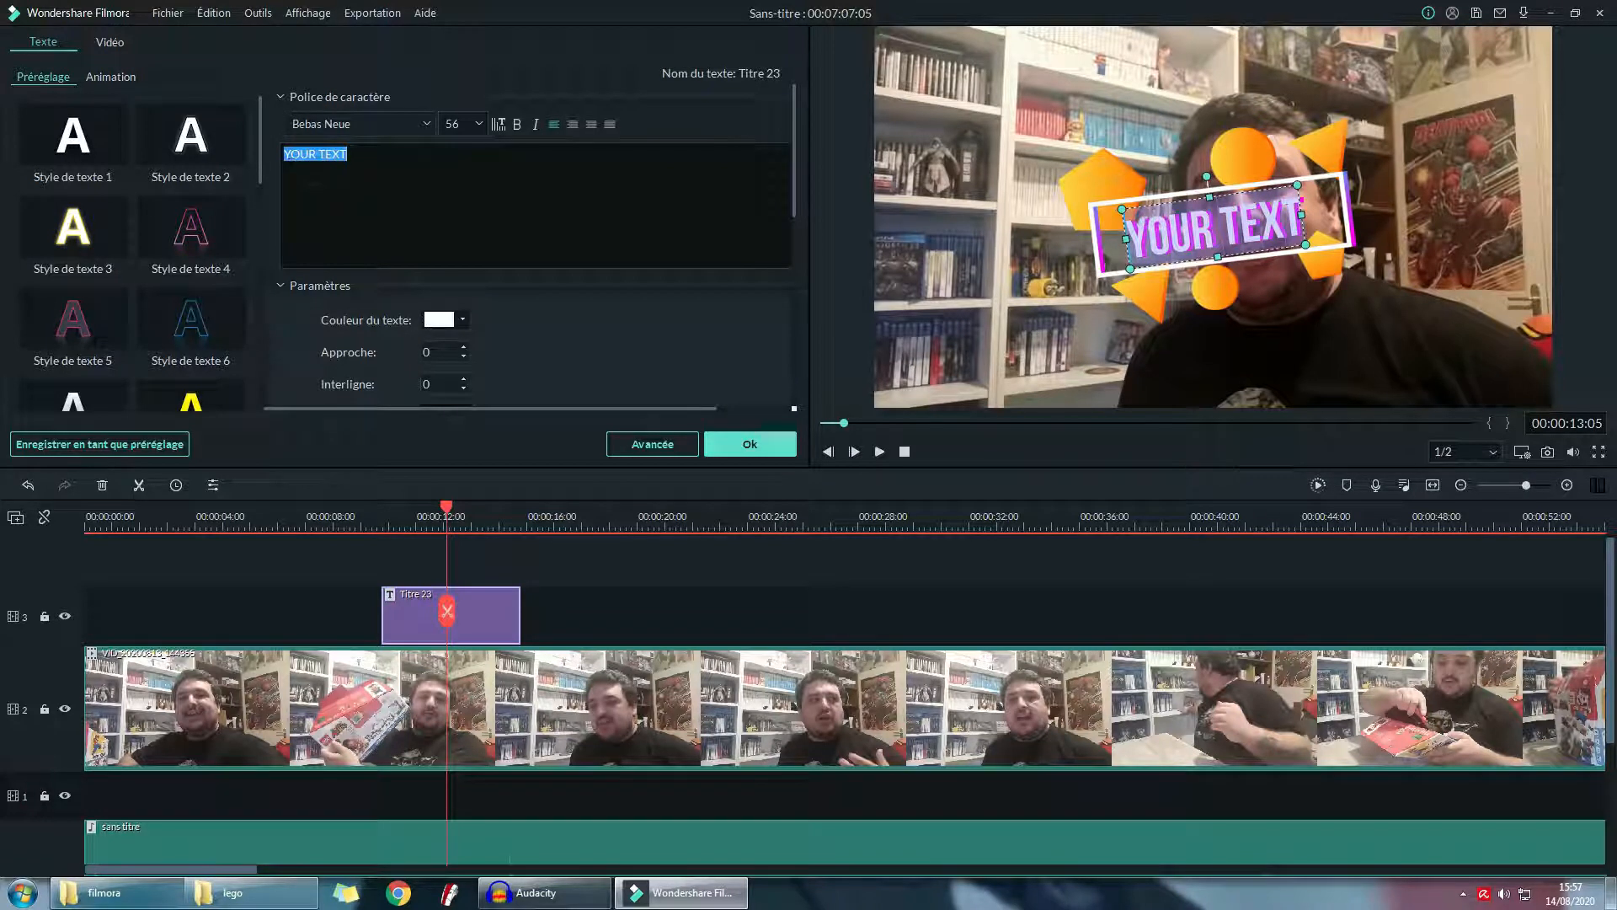
{"action": "type", "text": "LEgo"}
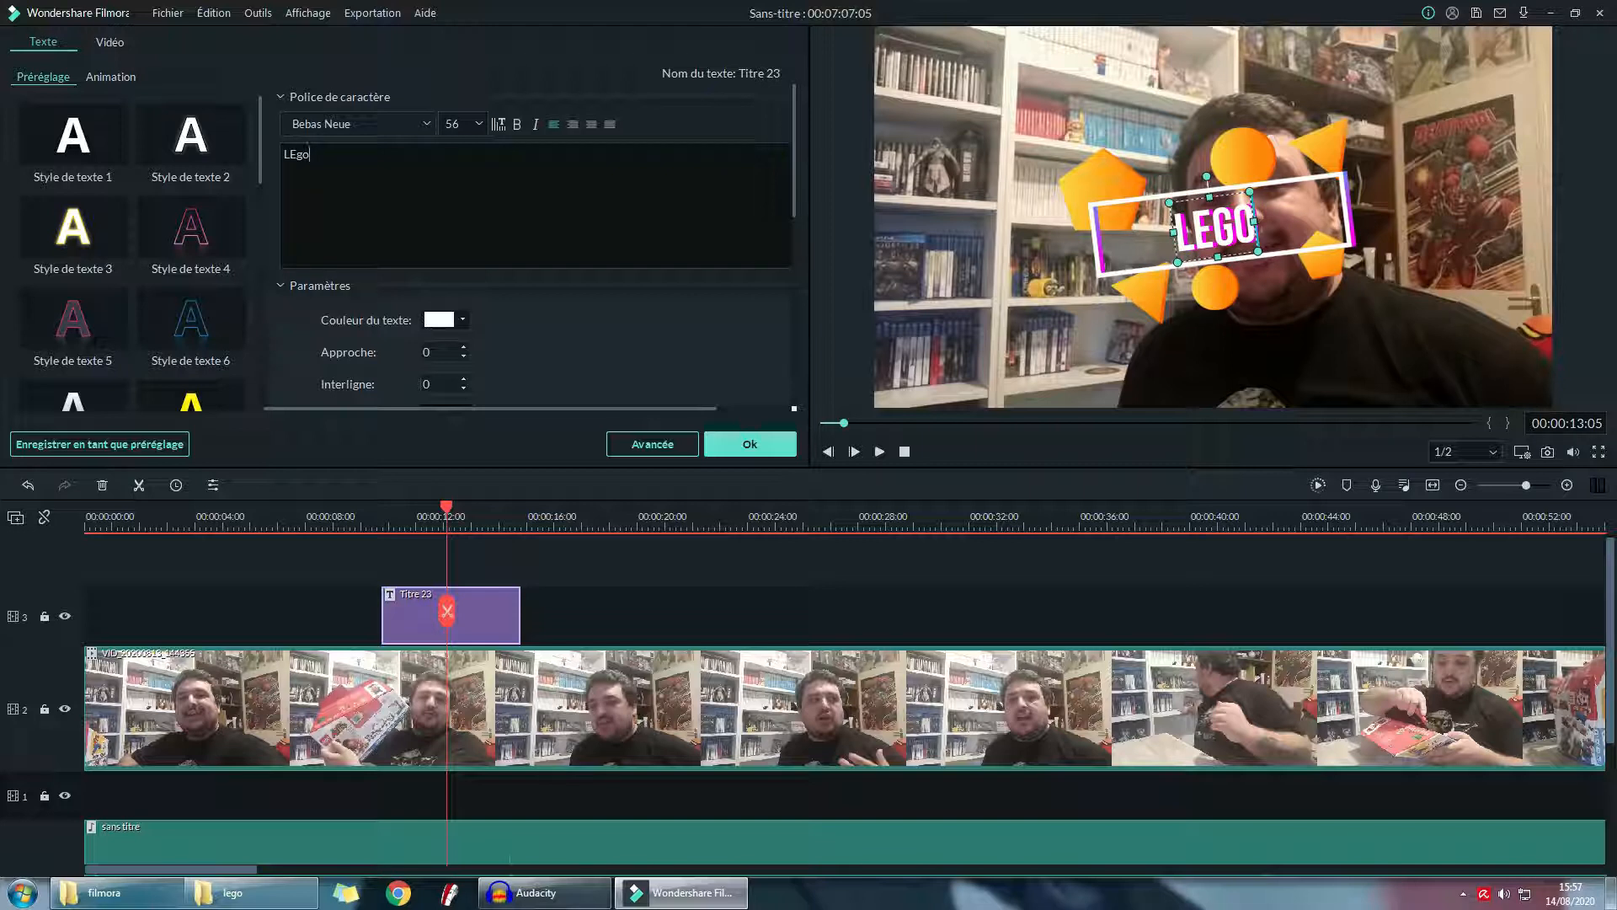
- Try font sizes 125 and 32 for the LEgo title text, and undo the size changes
{"action": "left_click", "coordinate": [477, 124]}
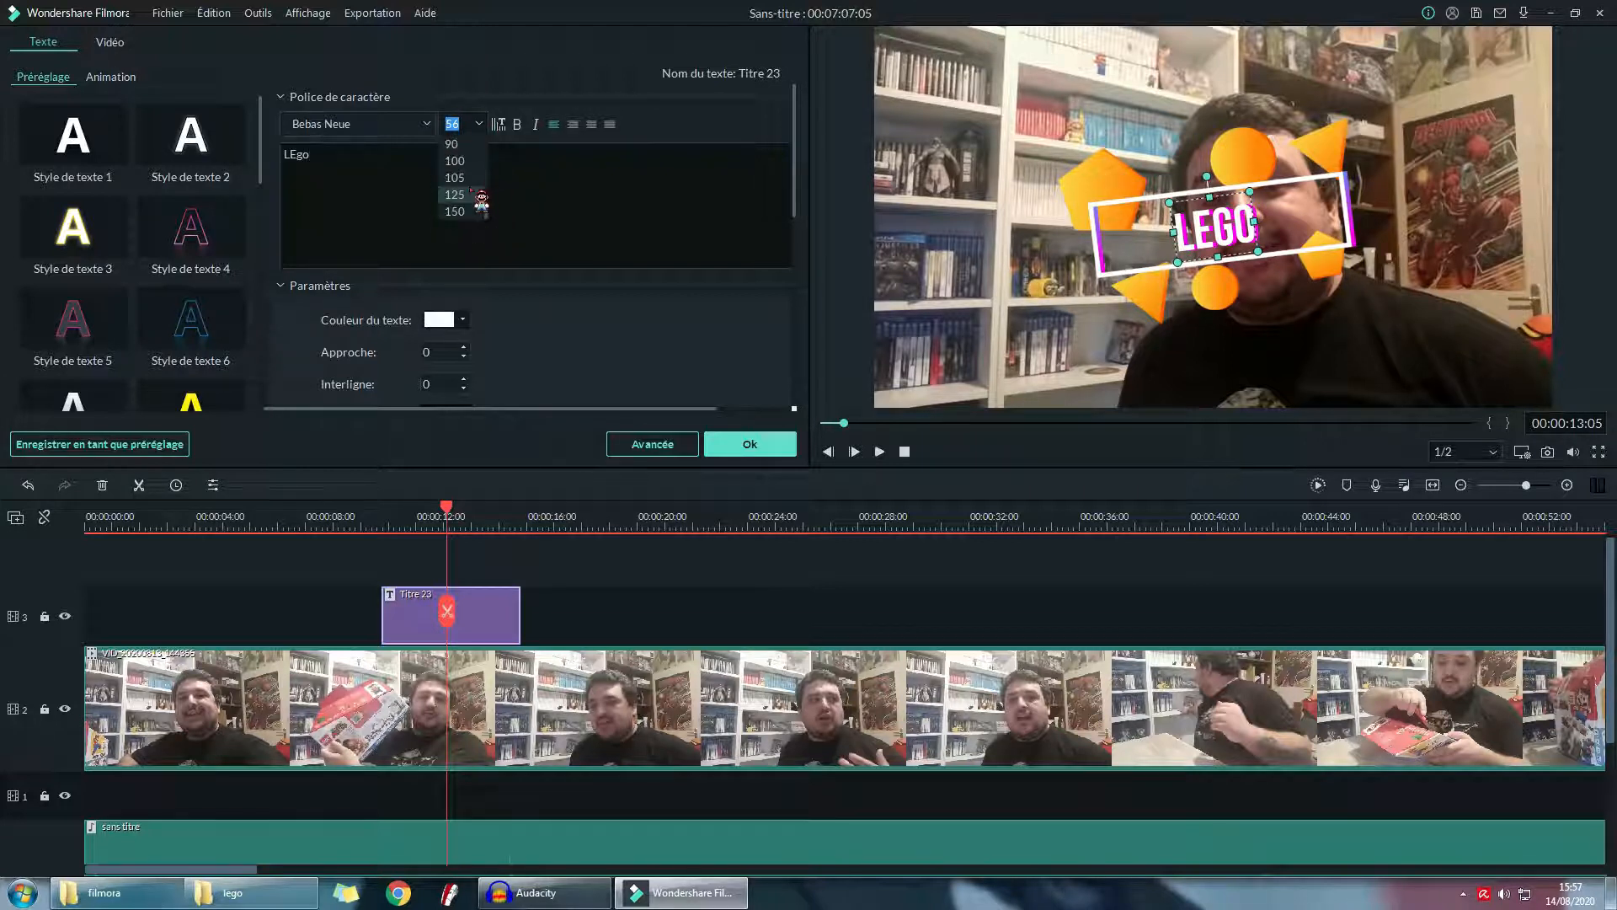
{"action": "left_click", "coordinate": [456, 193]}
{"action": "left_click", "coordinate": [478, 125]}
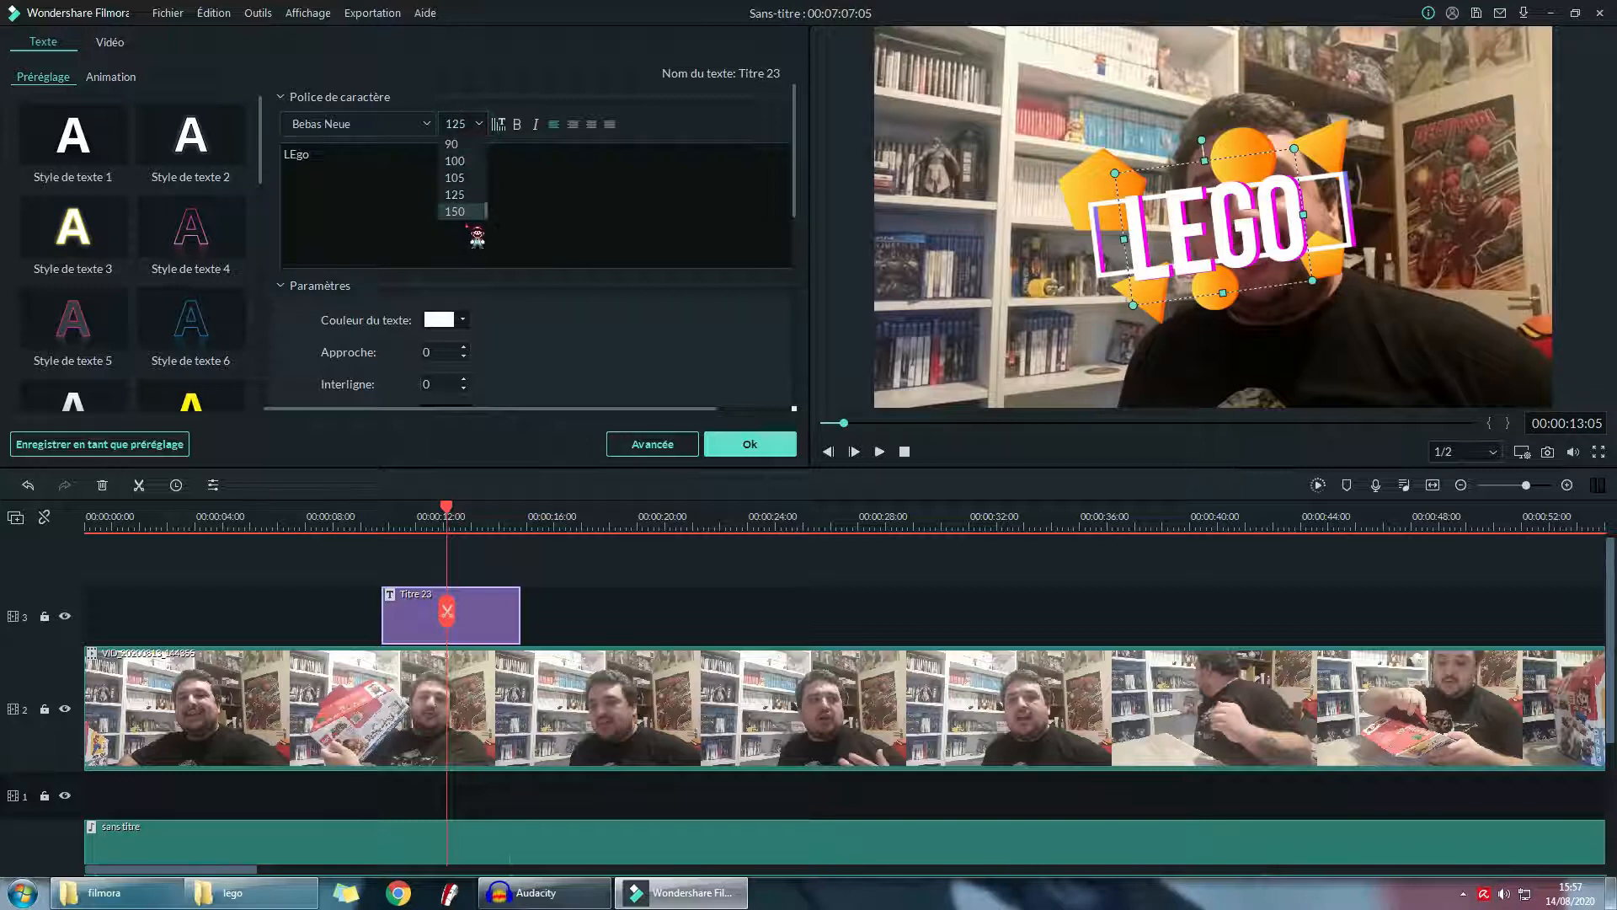
{"action": "type", "text": "32"}
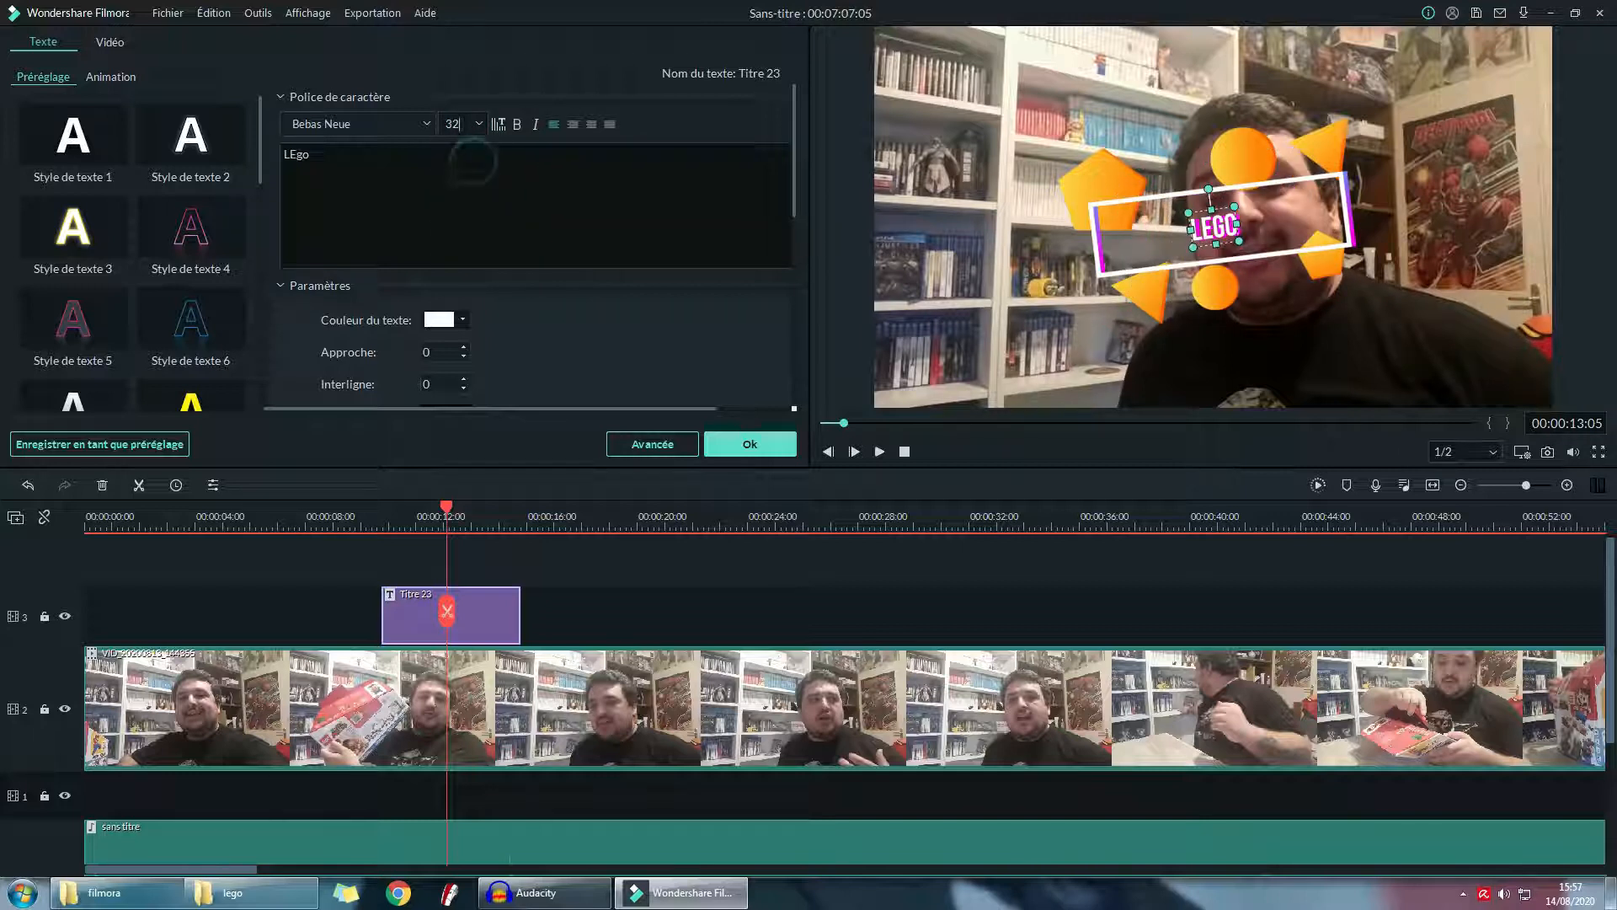
{"action": "left_click", "coordinate": [489, 132]}
{"action": "key", "text": "ctrl+z"}
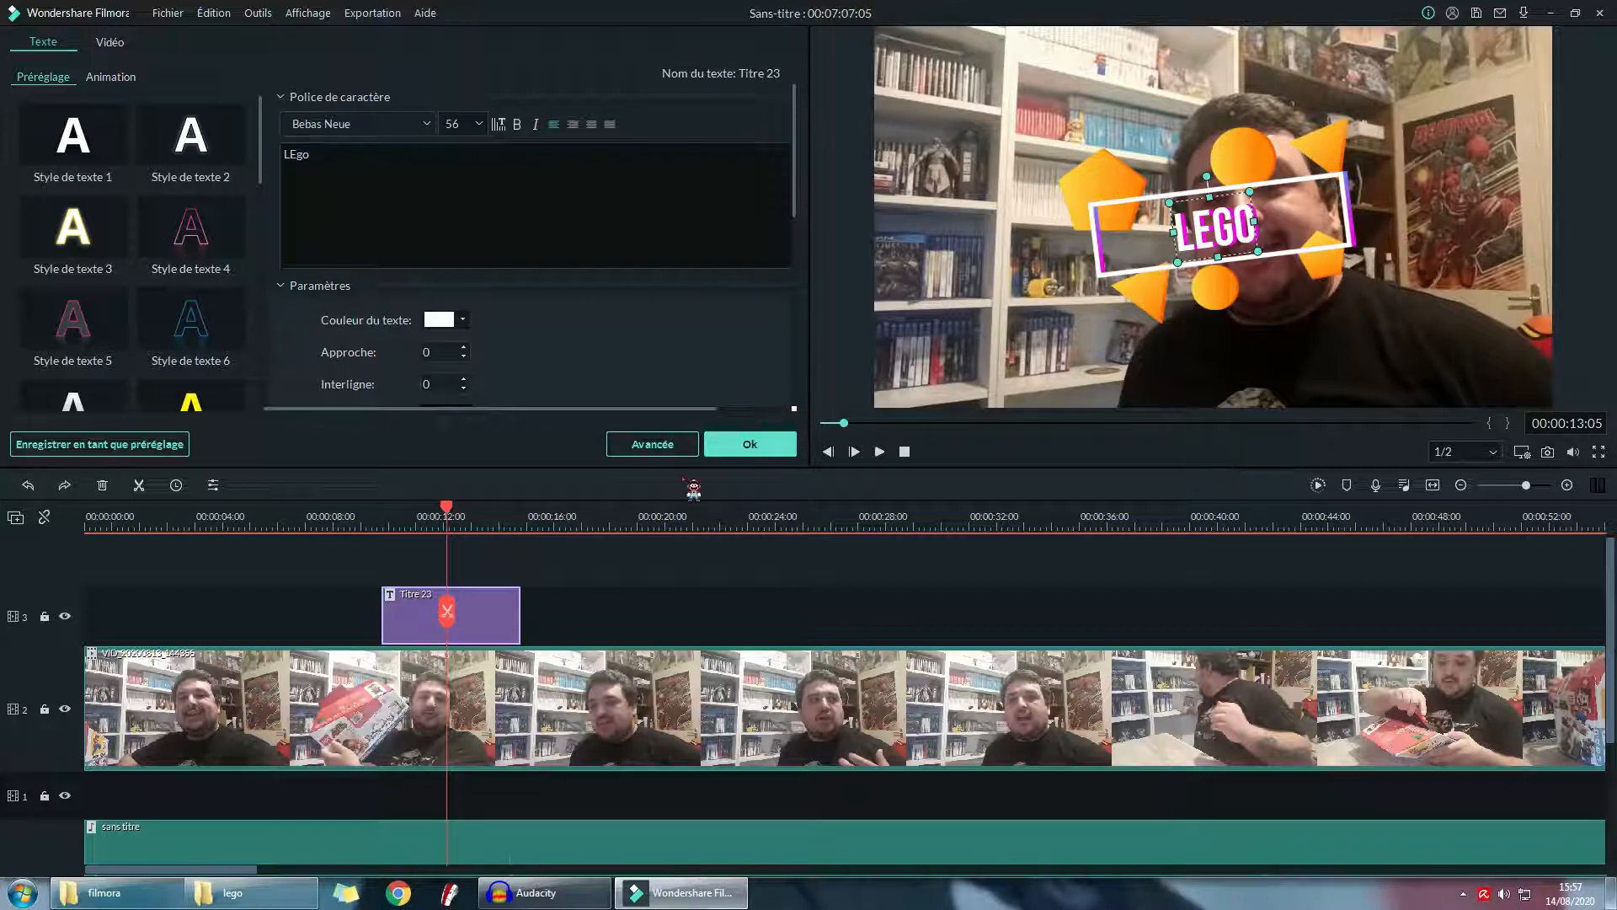
- Confirm the title text and move the title's frame with orange shapes to the upper right of the video image, slightly enlarged
{"action": "left_click", "coordinate": [748, 446]}
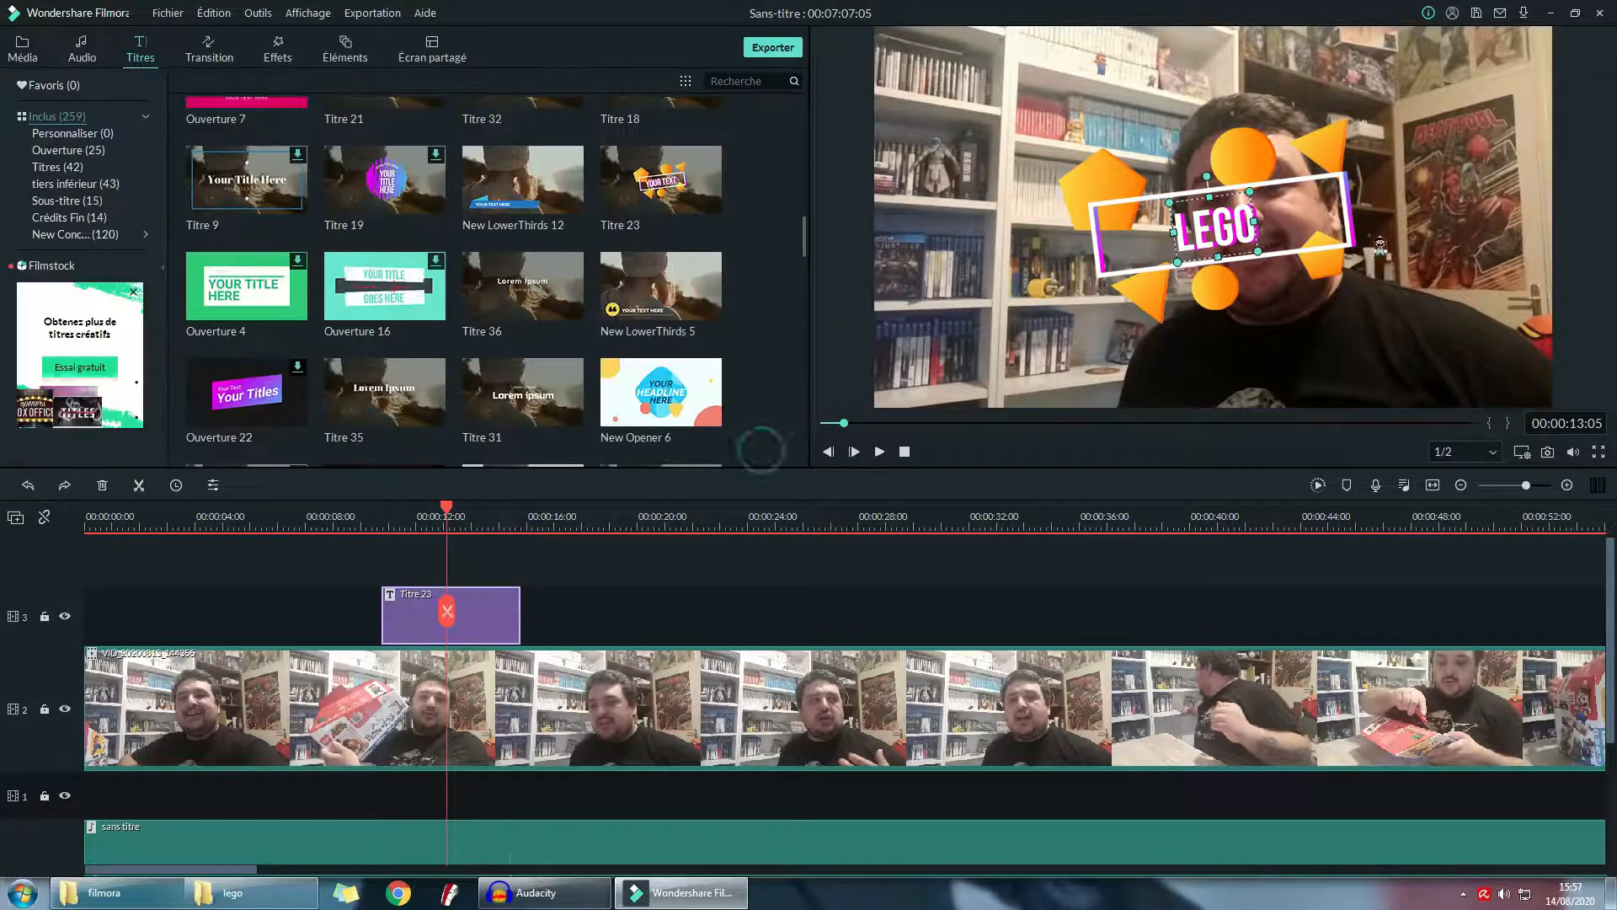
{"action": "left_click_drag", "start_coordinate": [1301, 219], "coordinate": [1419, 197]}
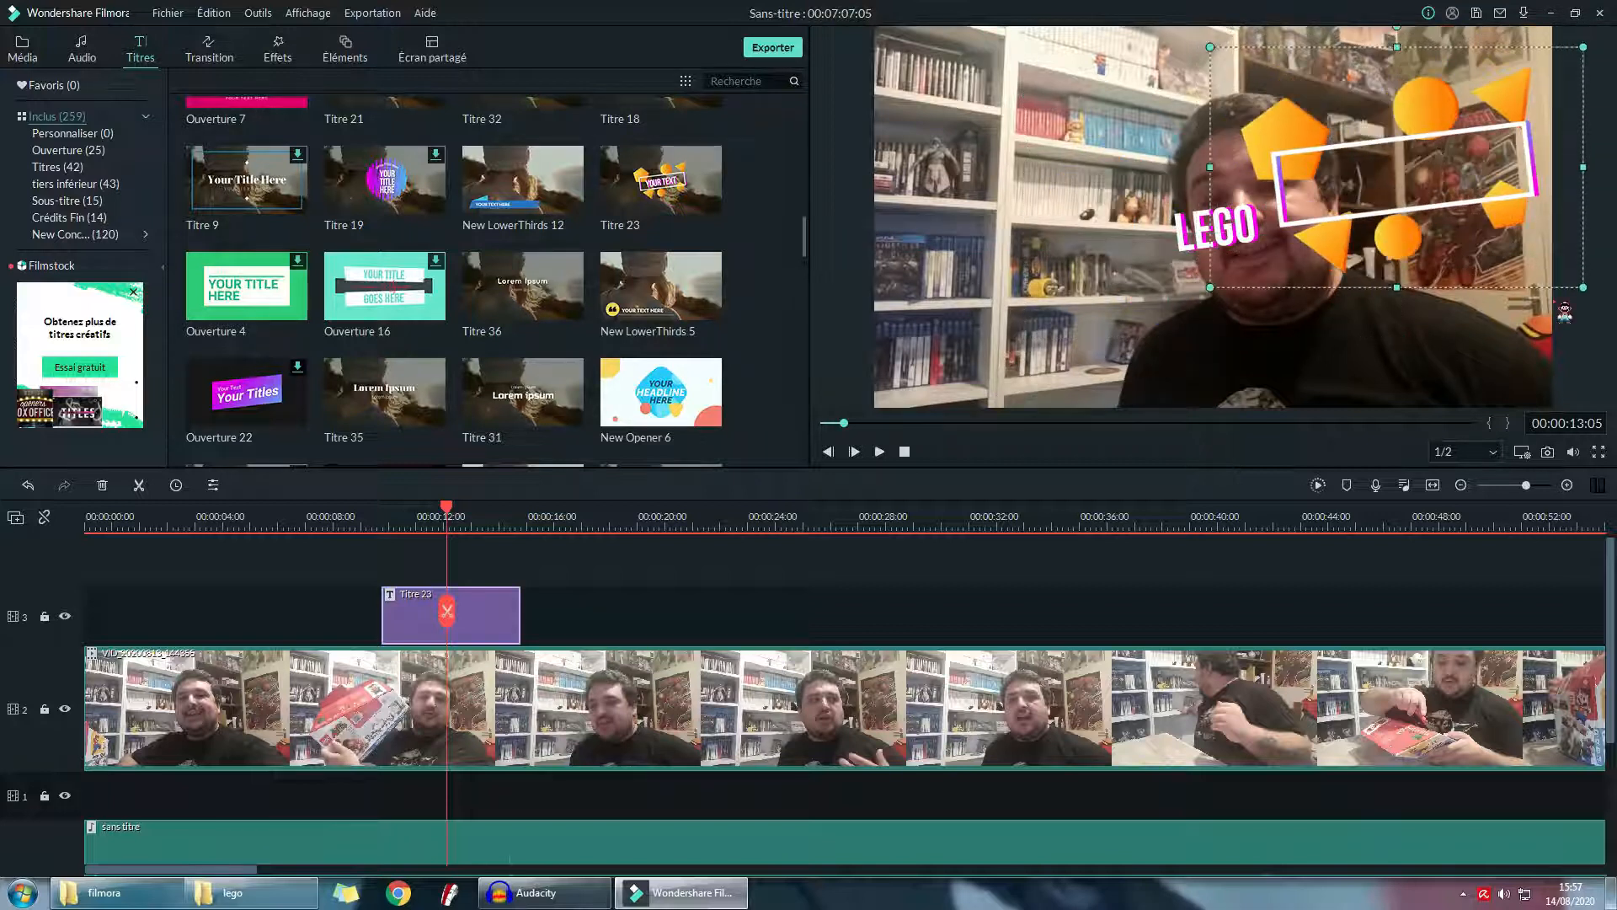
{"action": "left_click_drag", "start_coordinate": [1582, 285], "coordinate": [1427, 289]}
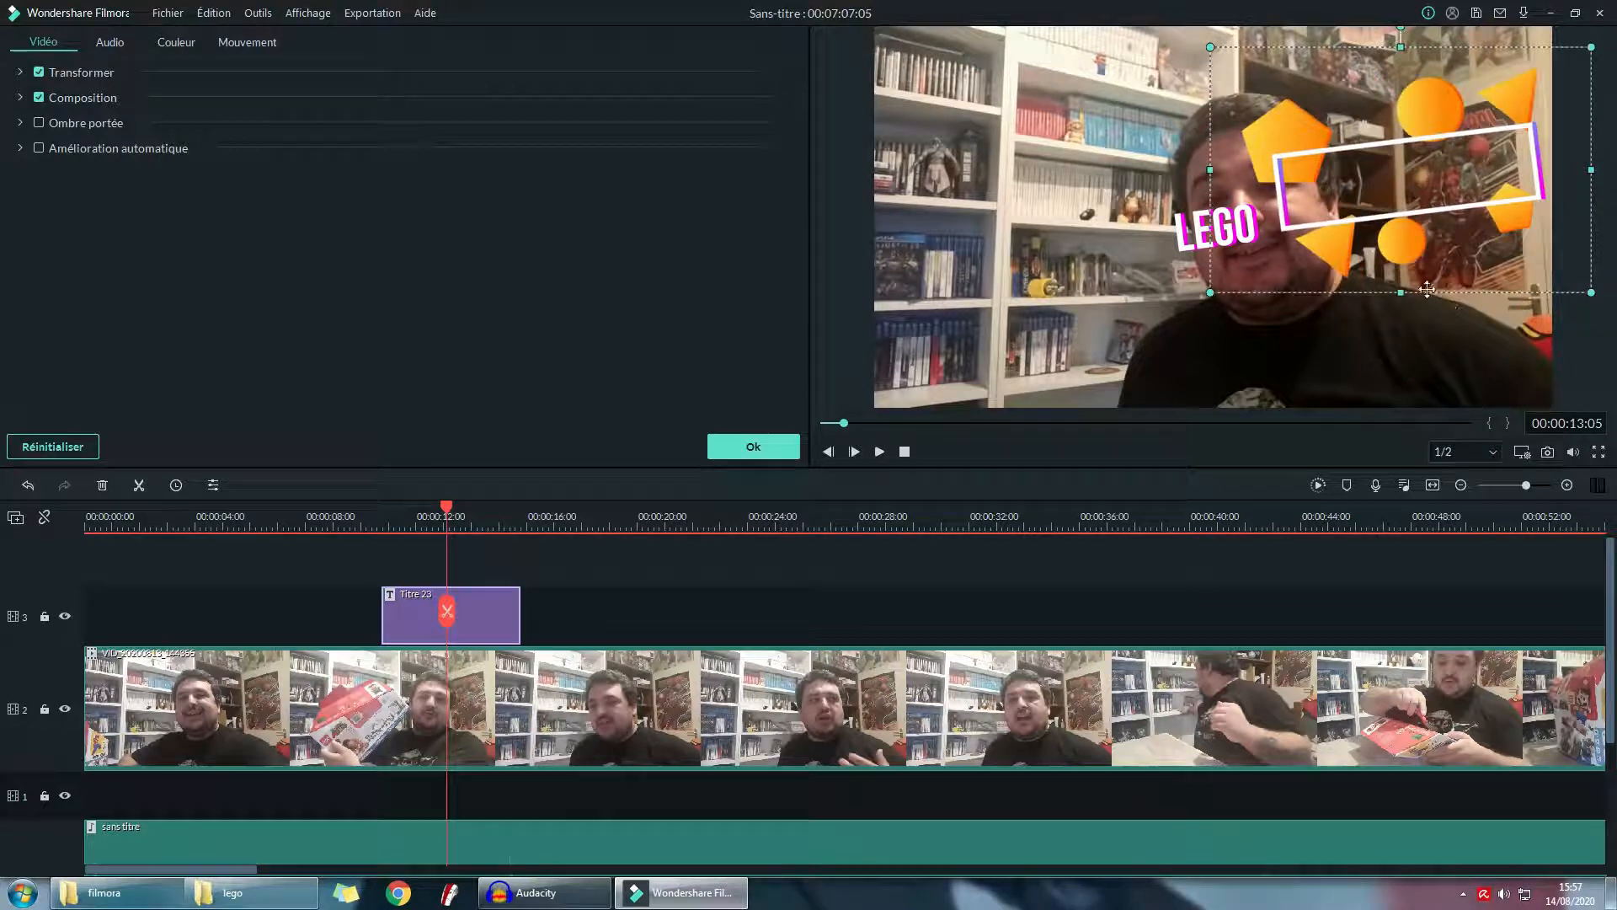
- Move the LEgo text into the centre of the title's relocated frame and confirm the title
{"action": "left_click", "coordinate": [1233, 236]}
{"action": "double_click", "coordinate": [1218, 212]}
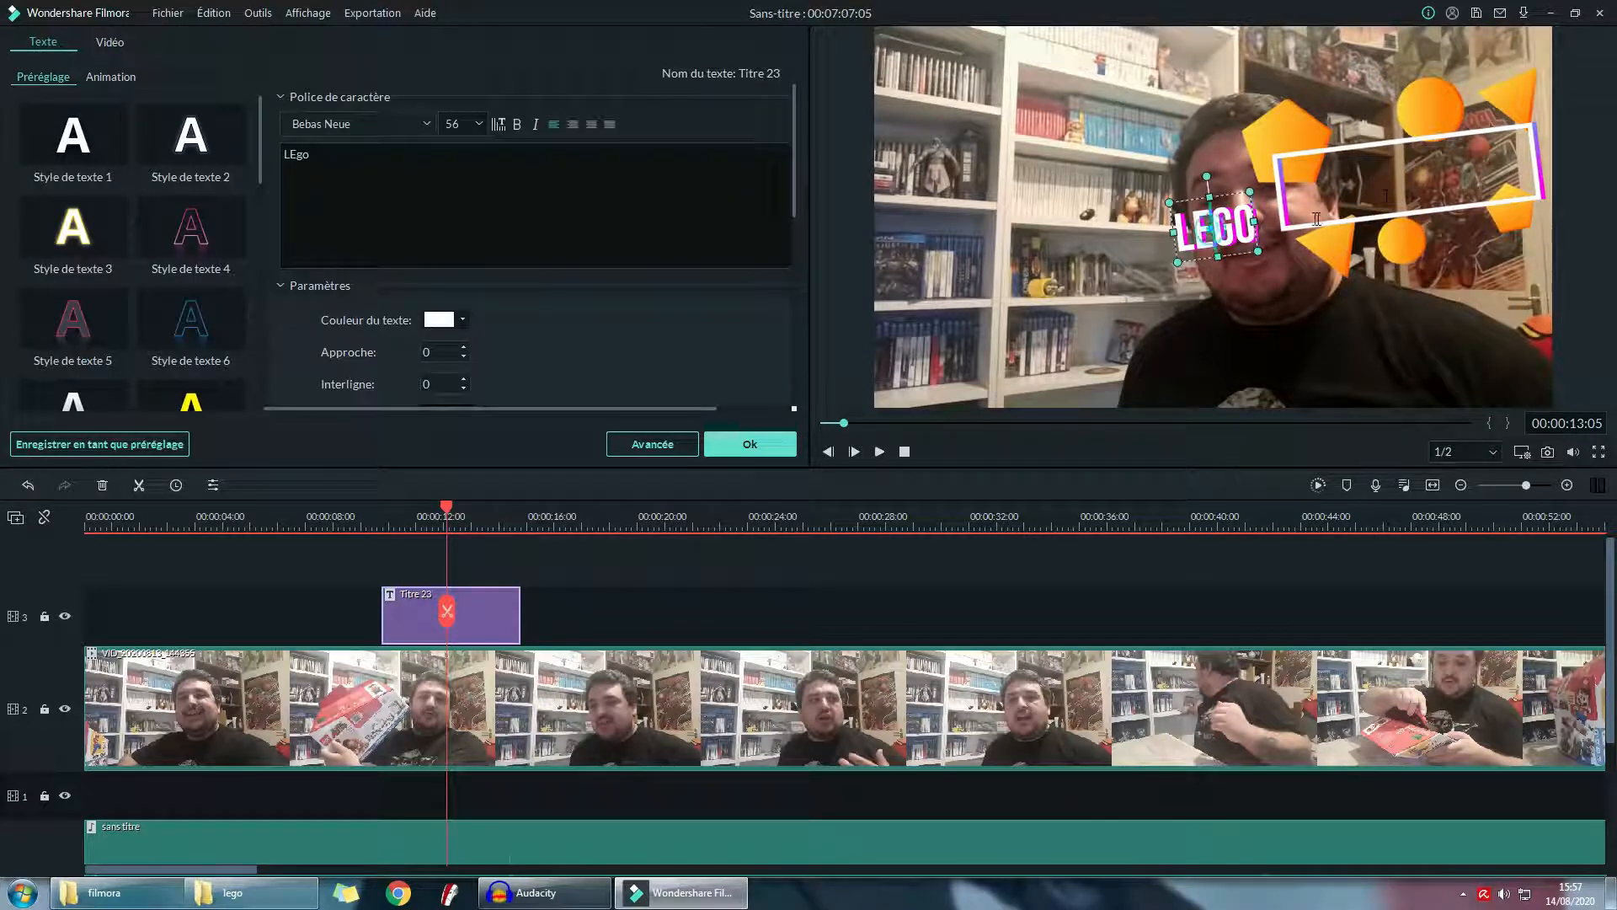
{"action": "left_click_drag", "start_coordinate": [1205, 240], "coordinate": [1392, 175]}
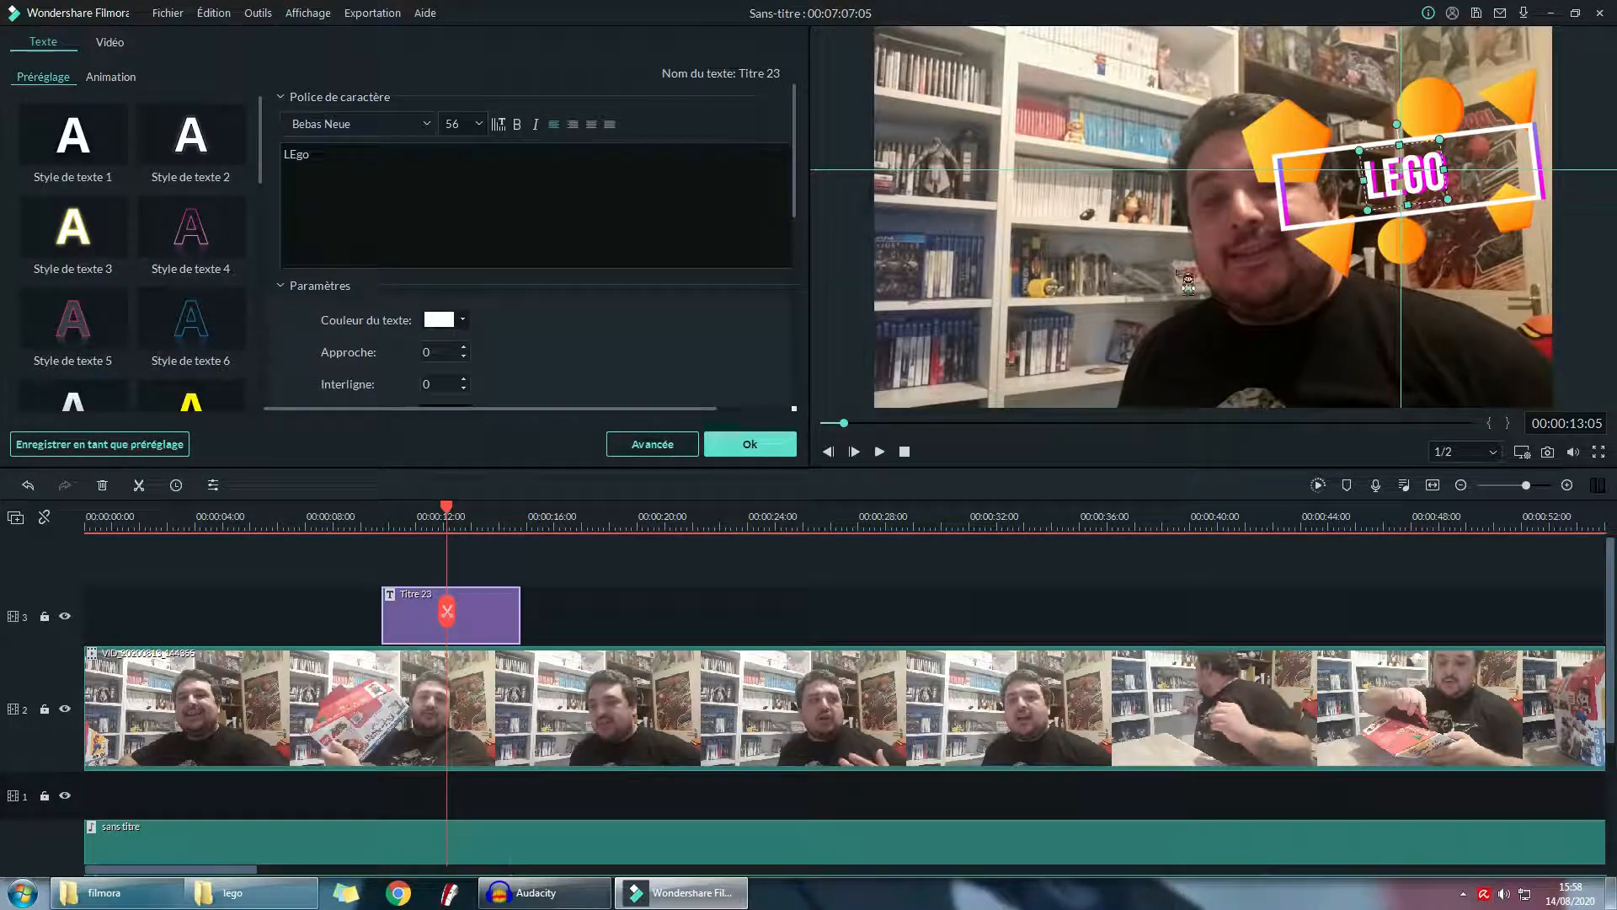
{"action": "left_click", "coordinate": [762, 445]}
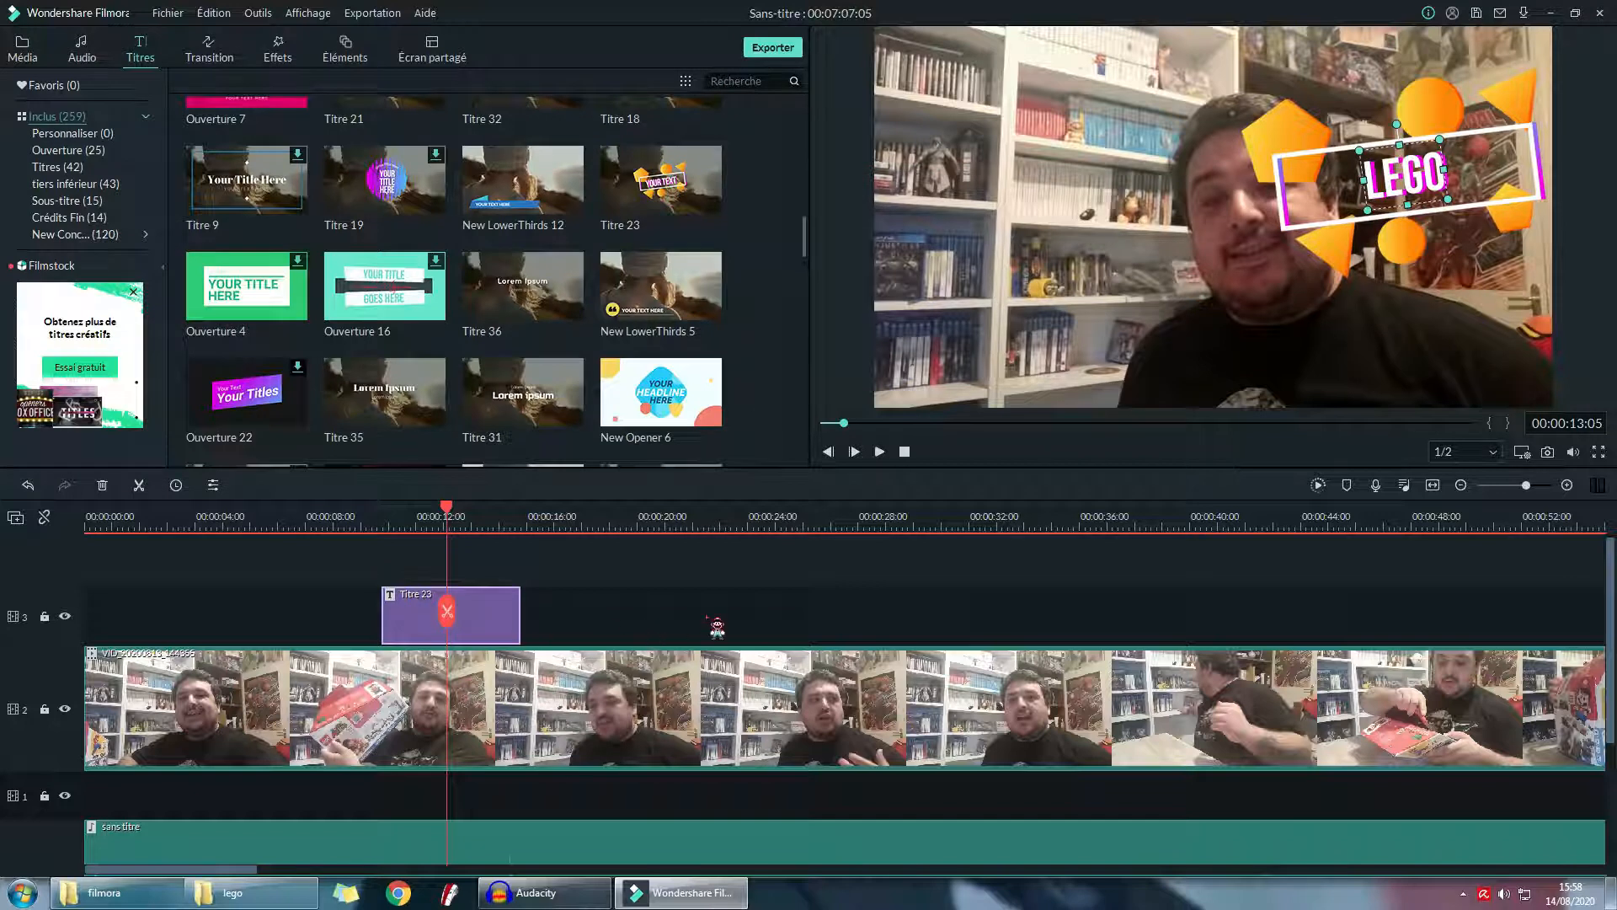
- Play back the video from just before the LEgo title to review its animation and placement, and replay it
{"action": "left_click", "coordinate": [305, 528]}
{"action": "key", "text": "space"}
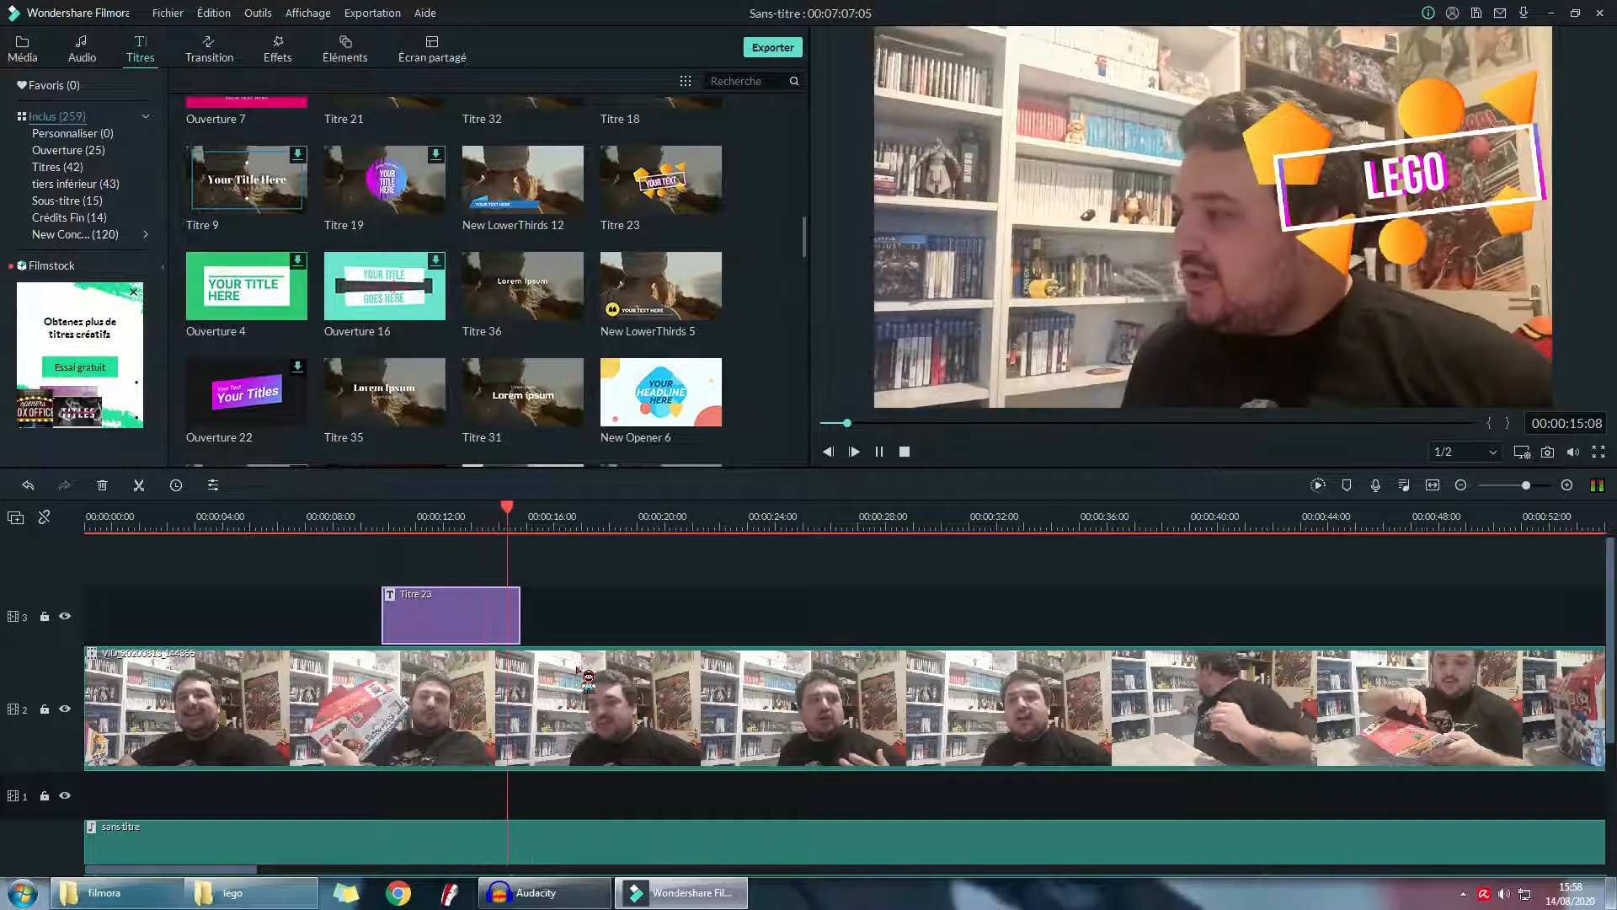
{"action": "key", "text": "space"}
{"action": "left_click", "coordinate": [423, 611]}
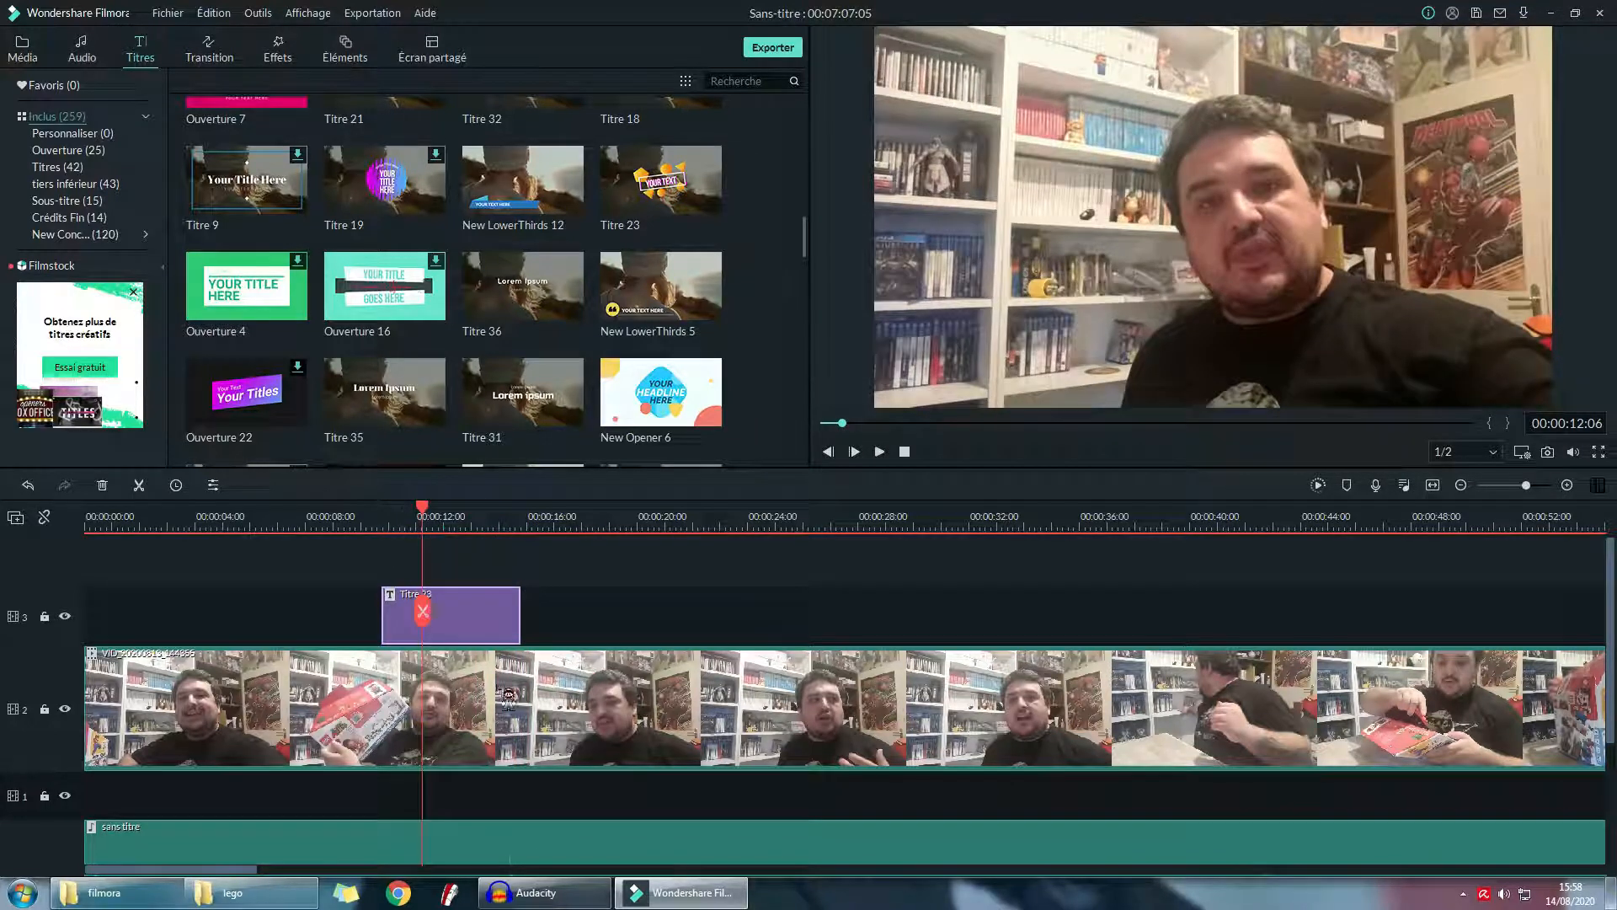
{"action": "left_click", "coordinate": [381, 516]}
{"action": "key", "text": "space"}
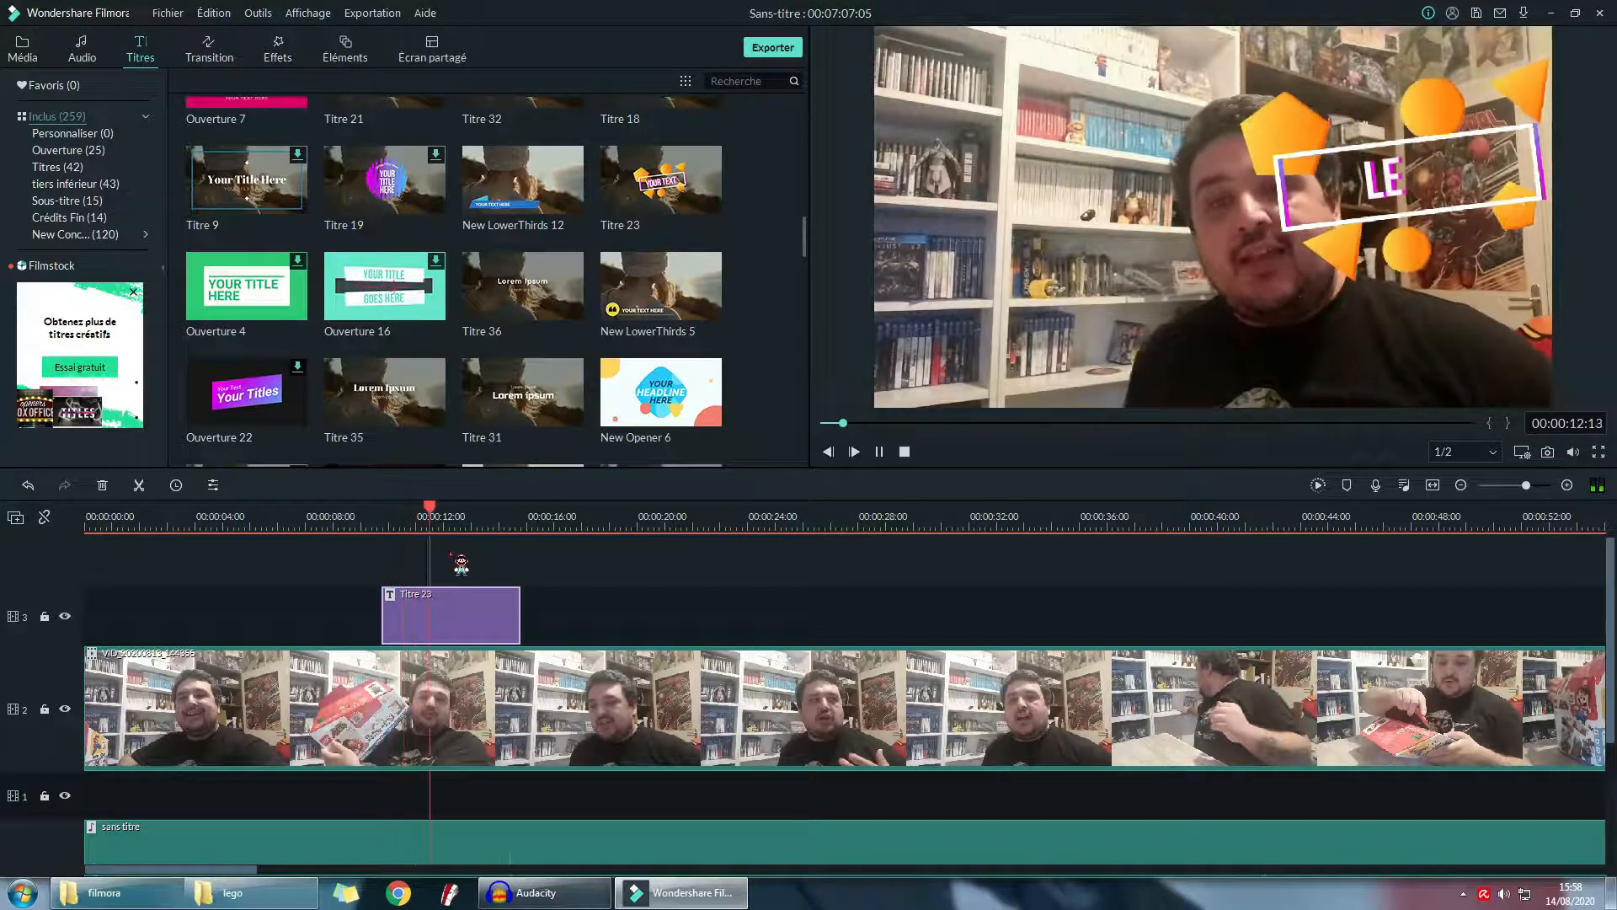
- Open the LEGO title in the advanced text editor and shift the LEgo text layer so it starts near the title's beginning
{"action": "double_click", "coordinate": [444, 611]}
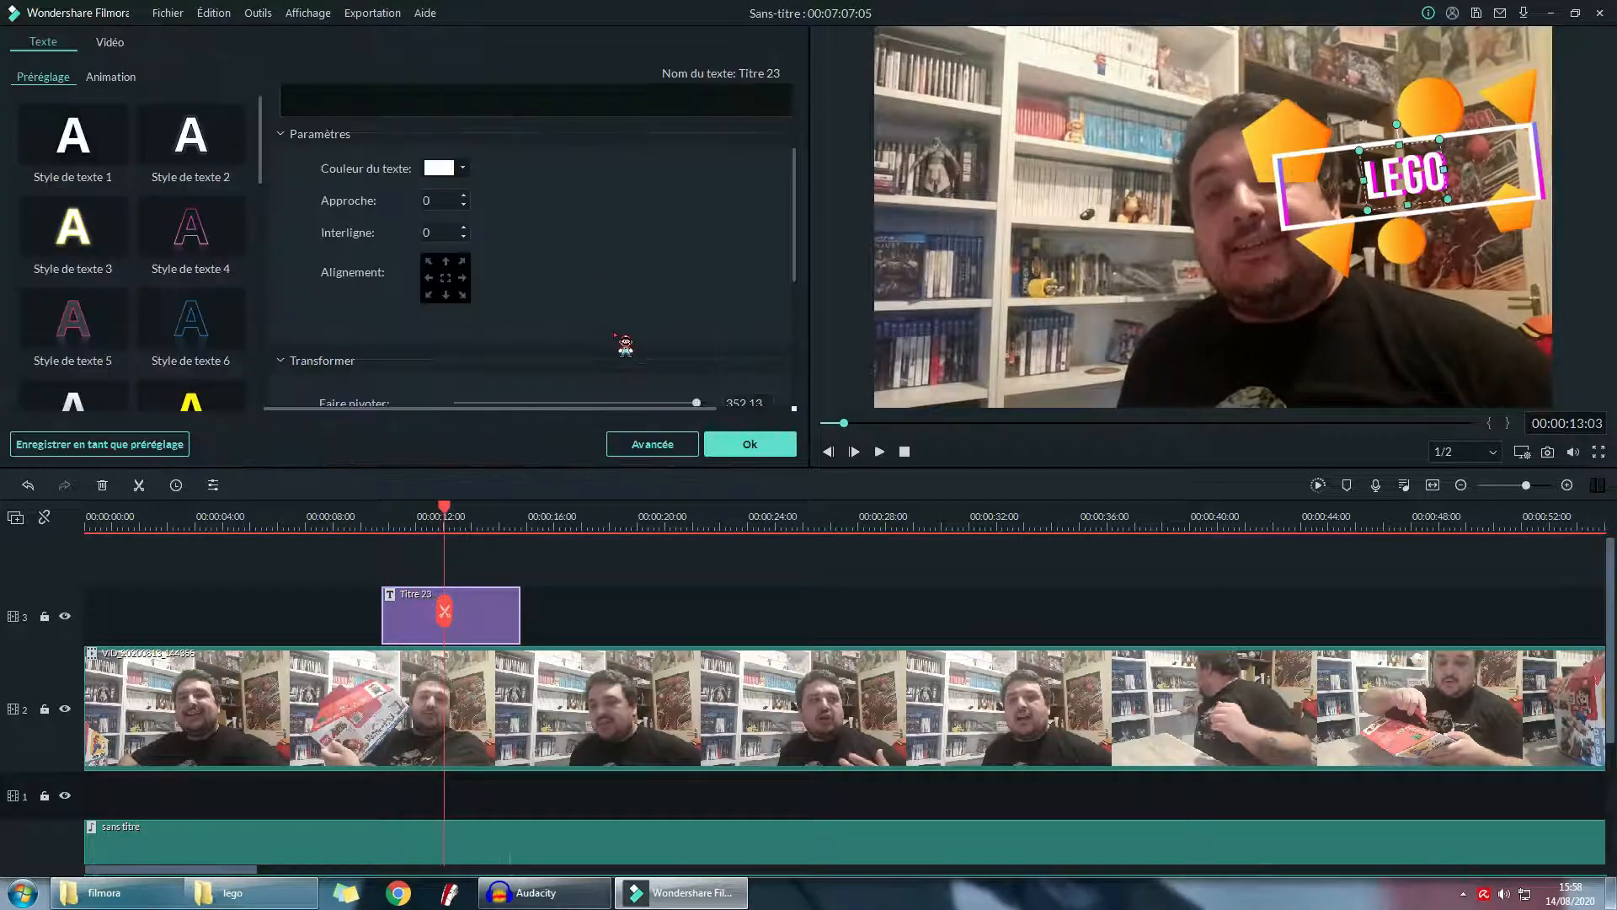
{"action": "scroll", "coordinate": [619, 413], "scroll_direction": "down", "scroll_amount": 3}
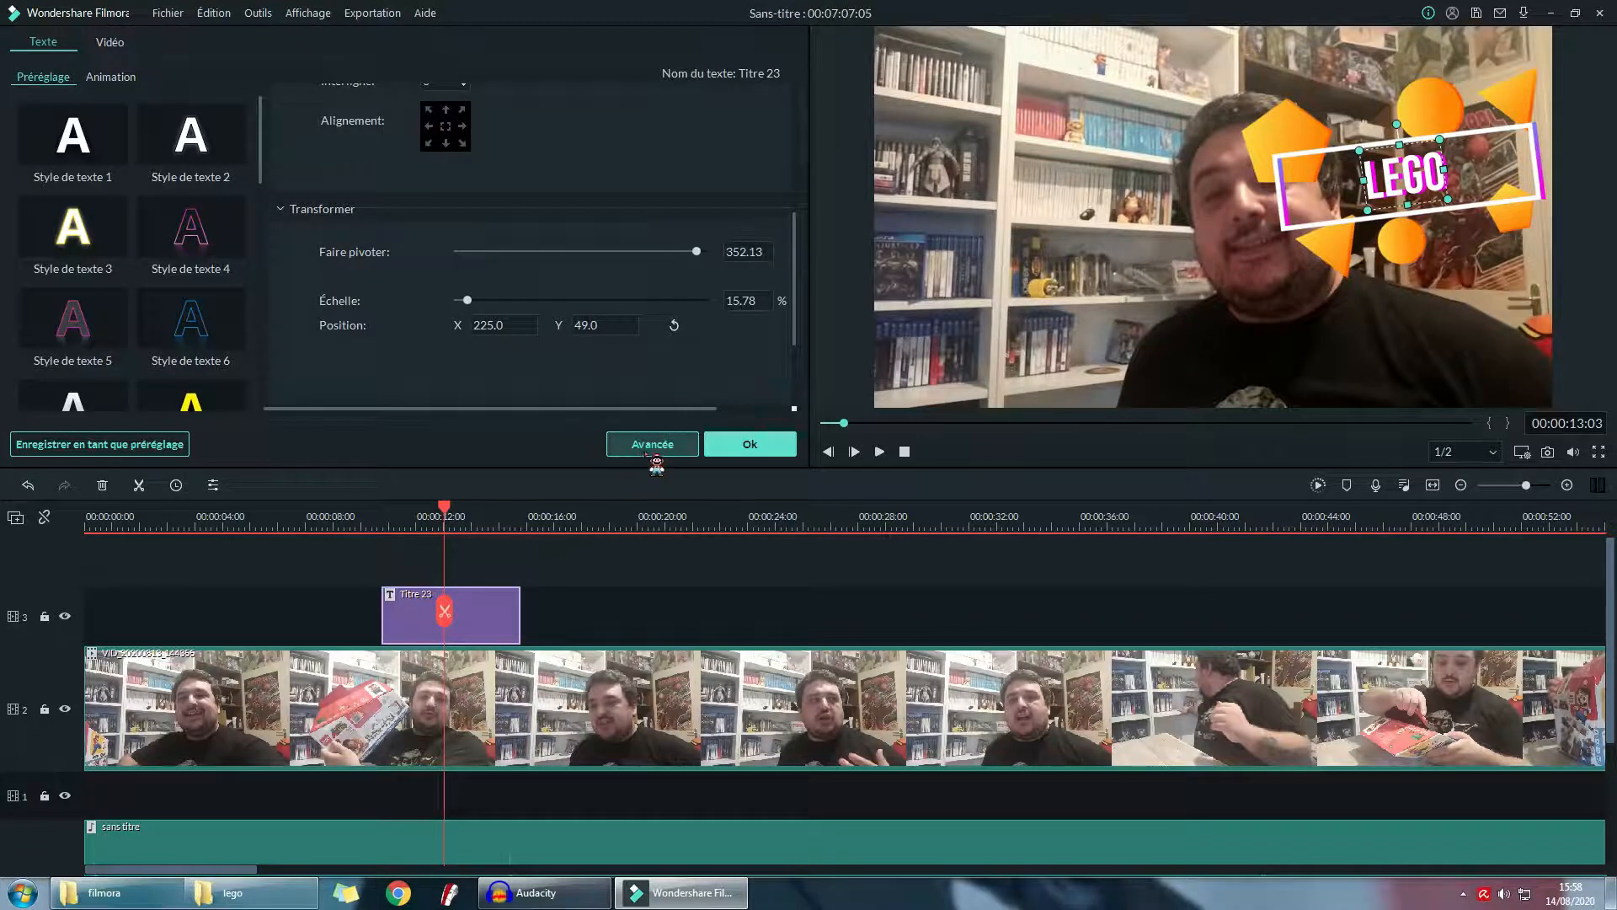
{"action": "left_click", "coordinate": [654, 447]}
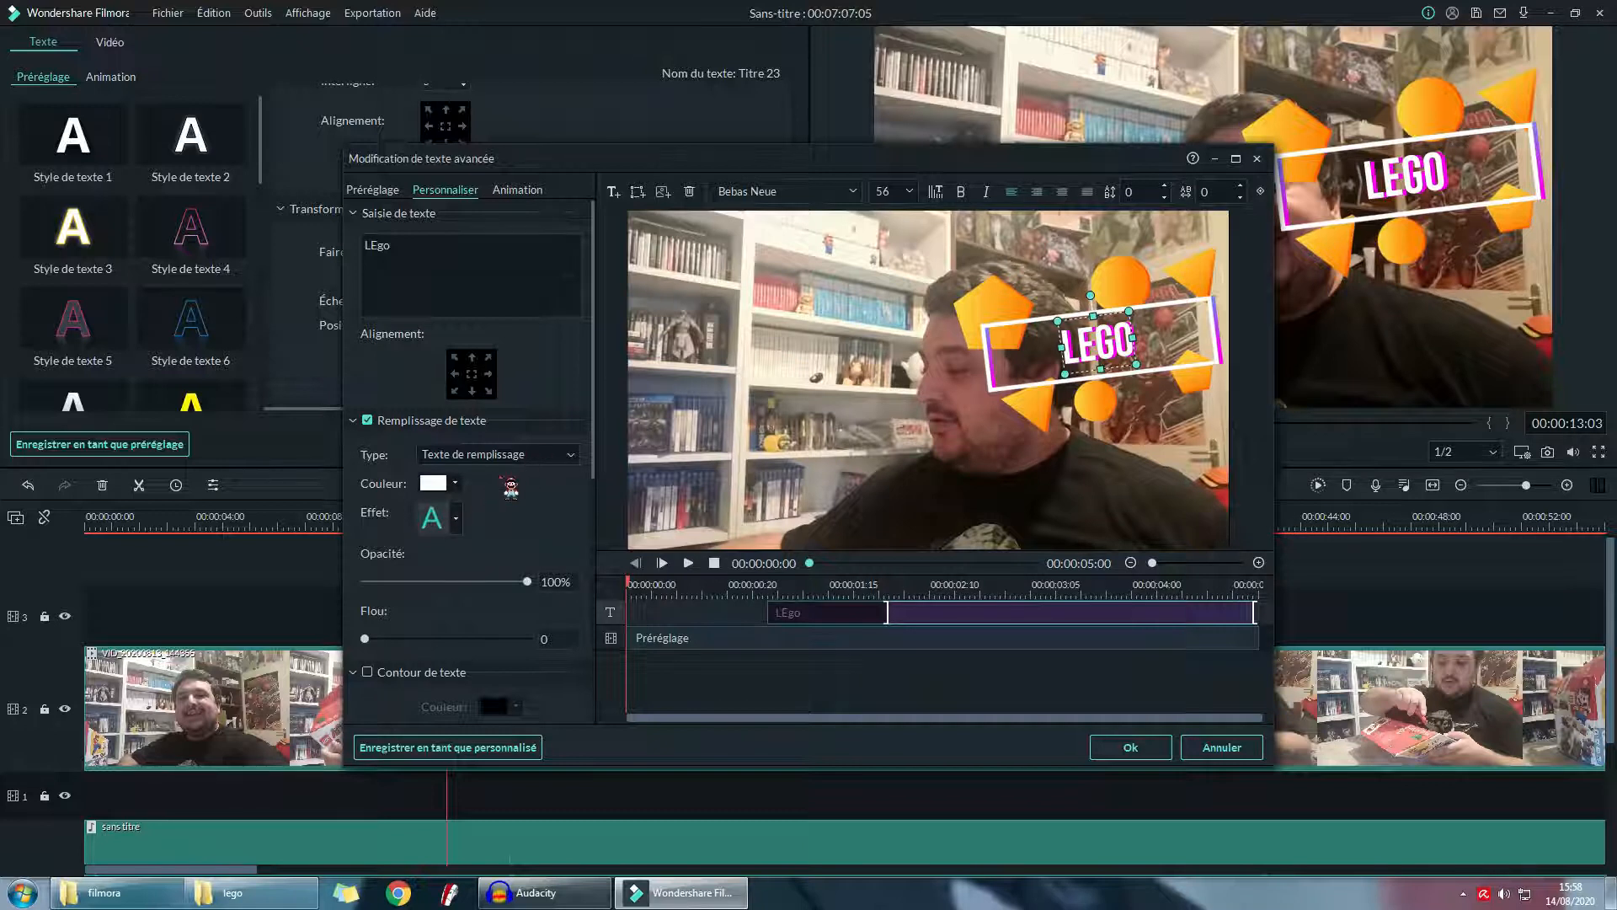
{"action": "scroll", "coordinate": [516, 645], "scroll_direction": "down", "scroll_amount": 3}
{"action": "scroll", "coordinate": [543, 645], "scroll_direction": "up", "scroll_amount": 1}
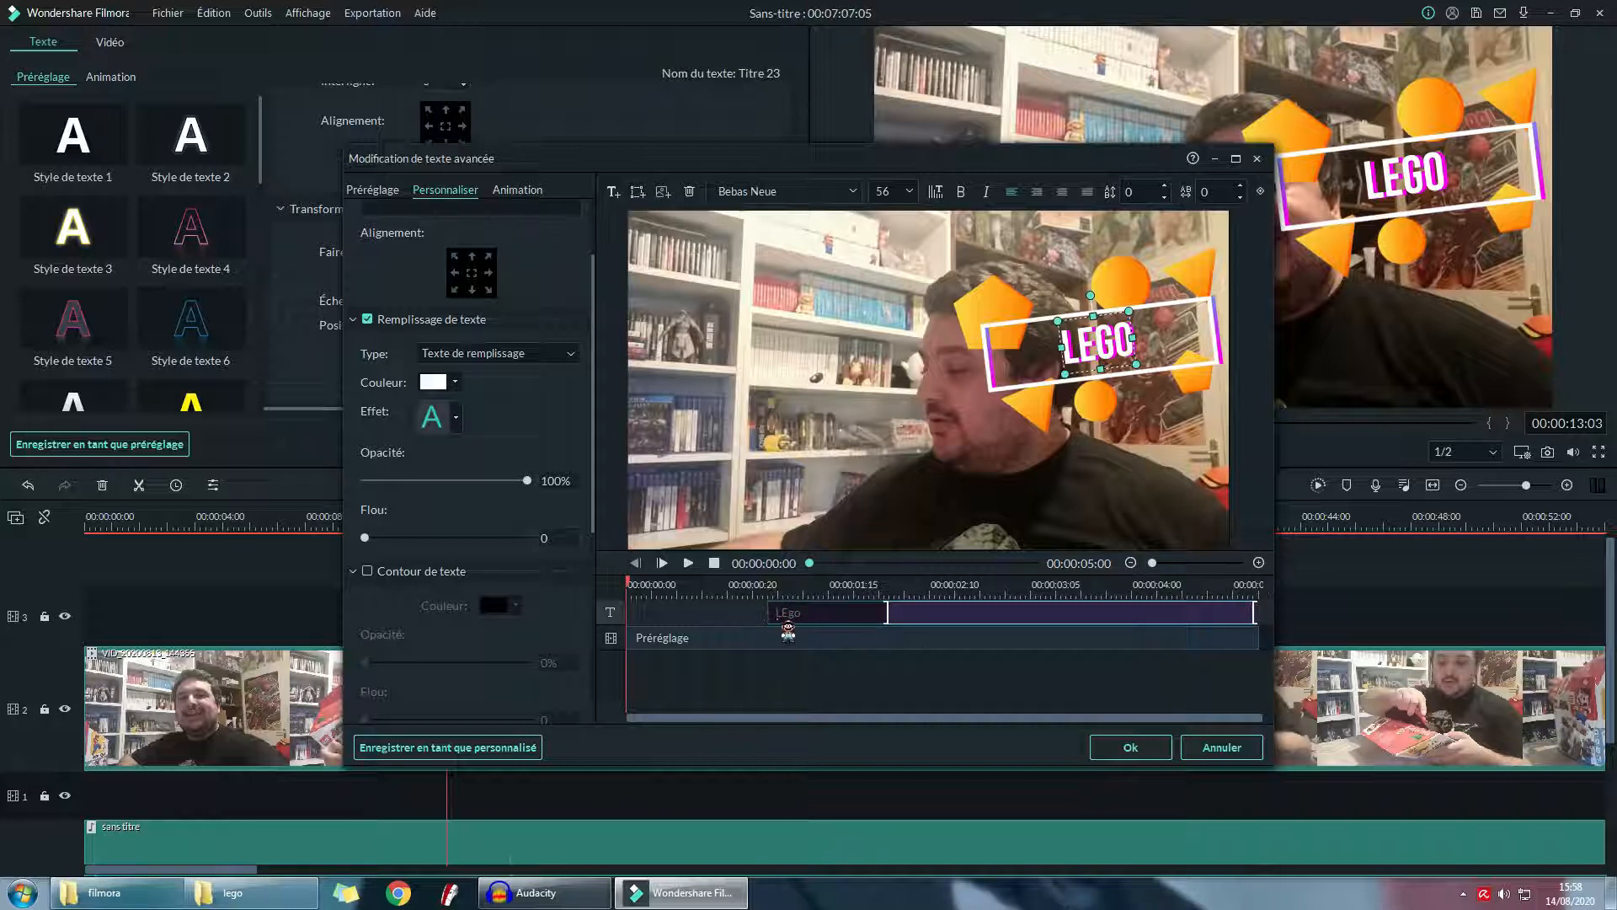
{"action": "left_click_drag", "start_coordinate": [770, 616], "coordinate": [666, 616]}
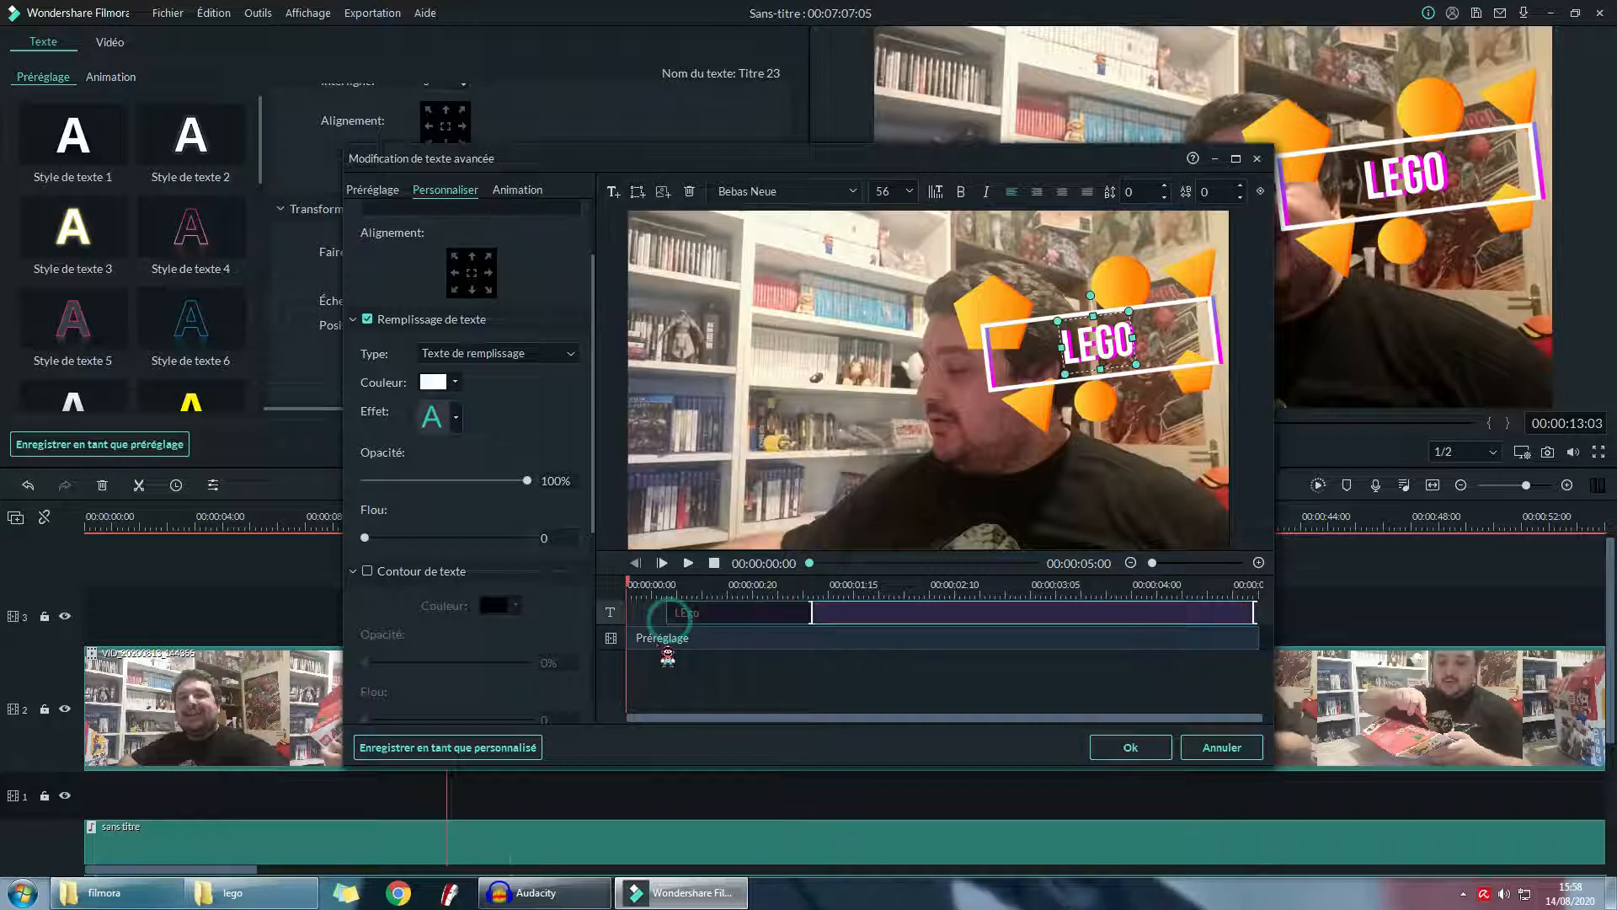
- Try a red and a light blue fill colour on the LEgo text, and undo both colour changes
{"action": "scroll", "coordinate": [466, 656], "scroll_direction": "down", "scroll_amount": 5}
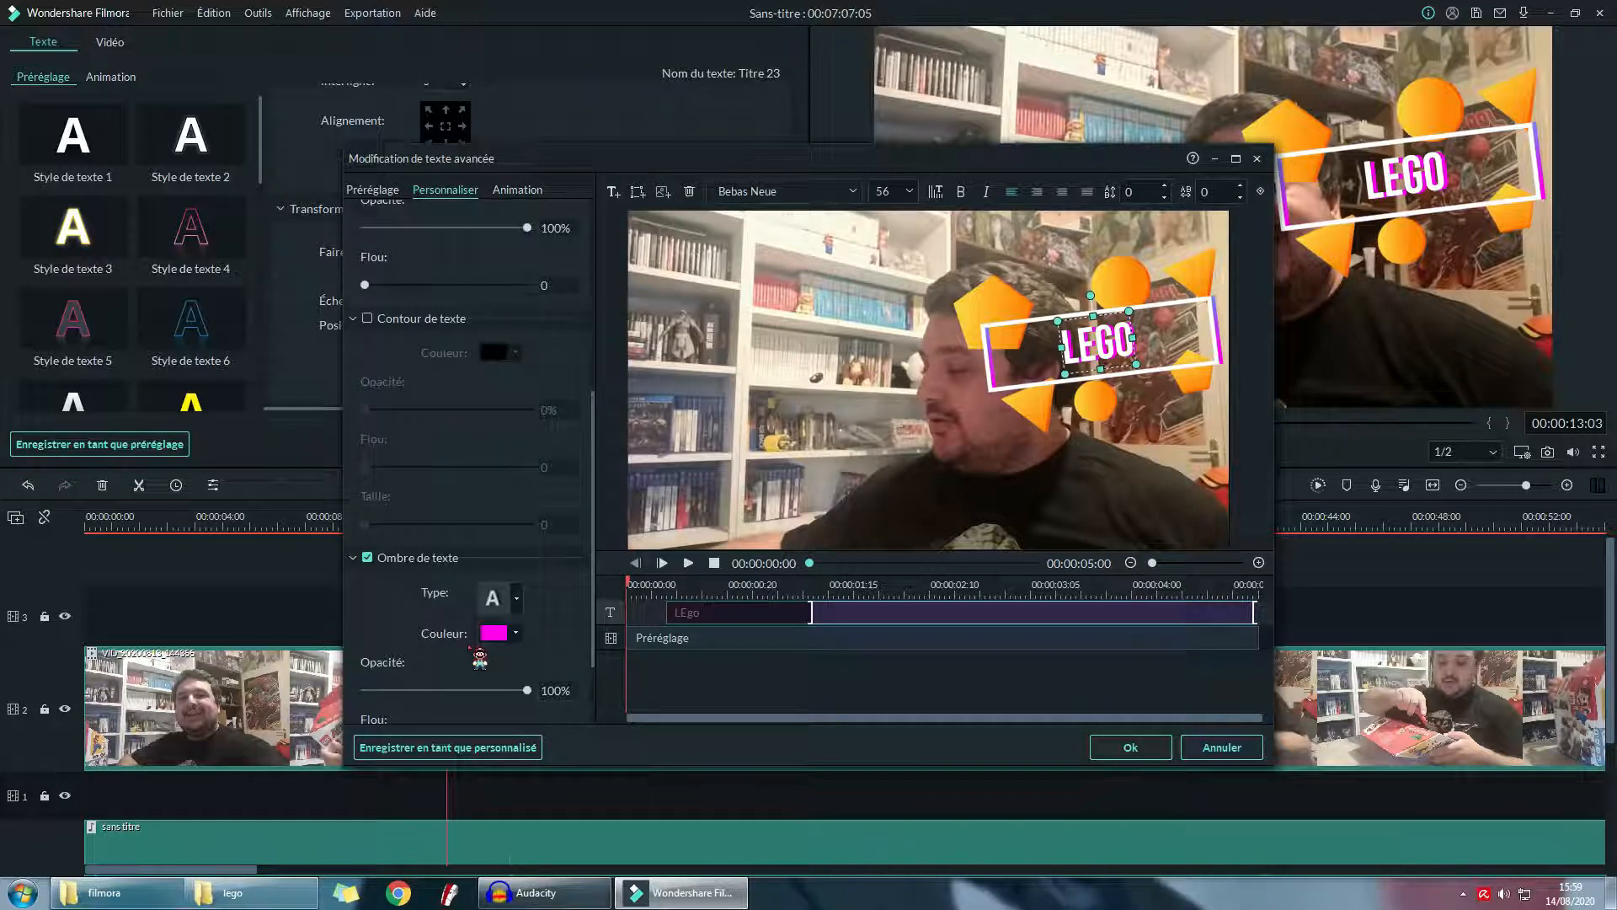
{"action": "scroll", "coordinate": [492, 325], "scroll_direction": "up", "scroll_amount": 7}
{"action": "left_click", "coordinate": [435, 483]}
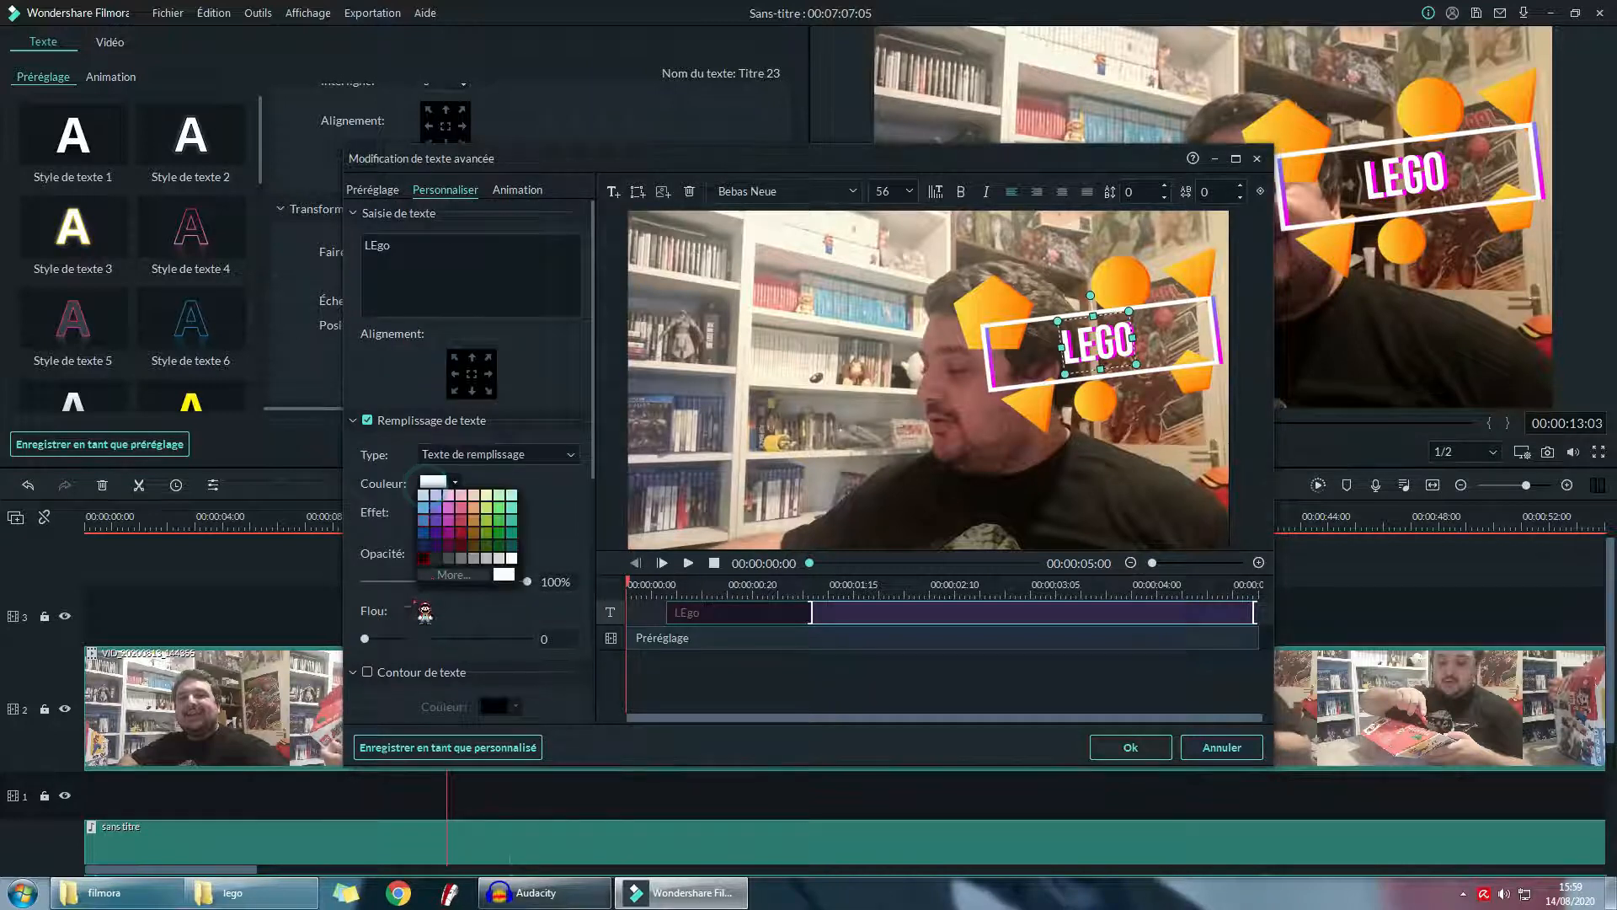
{"action": "left_click", "coordinate": [461, 518]}
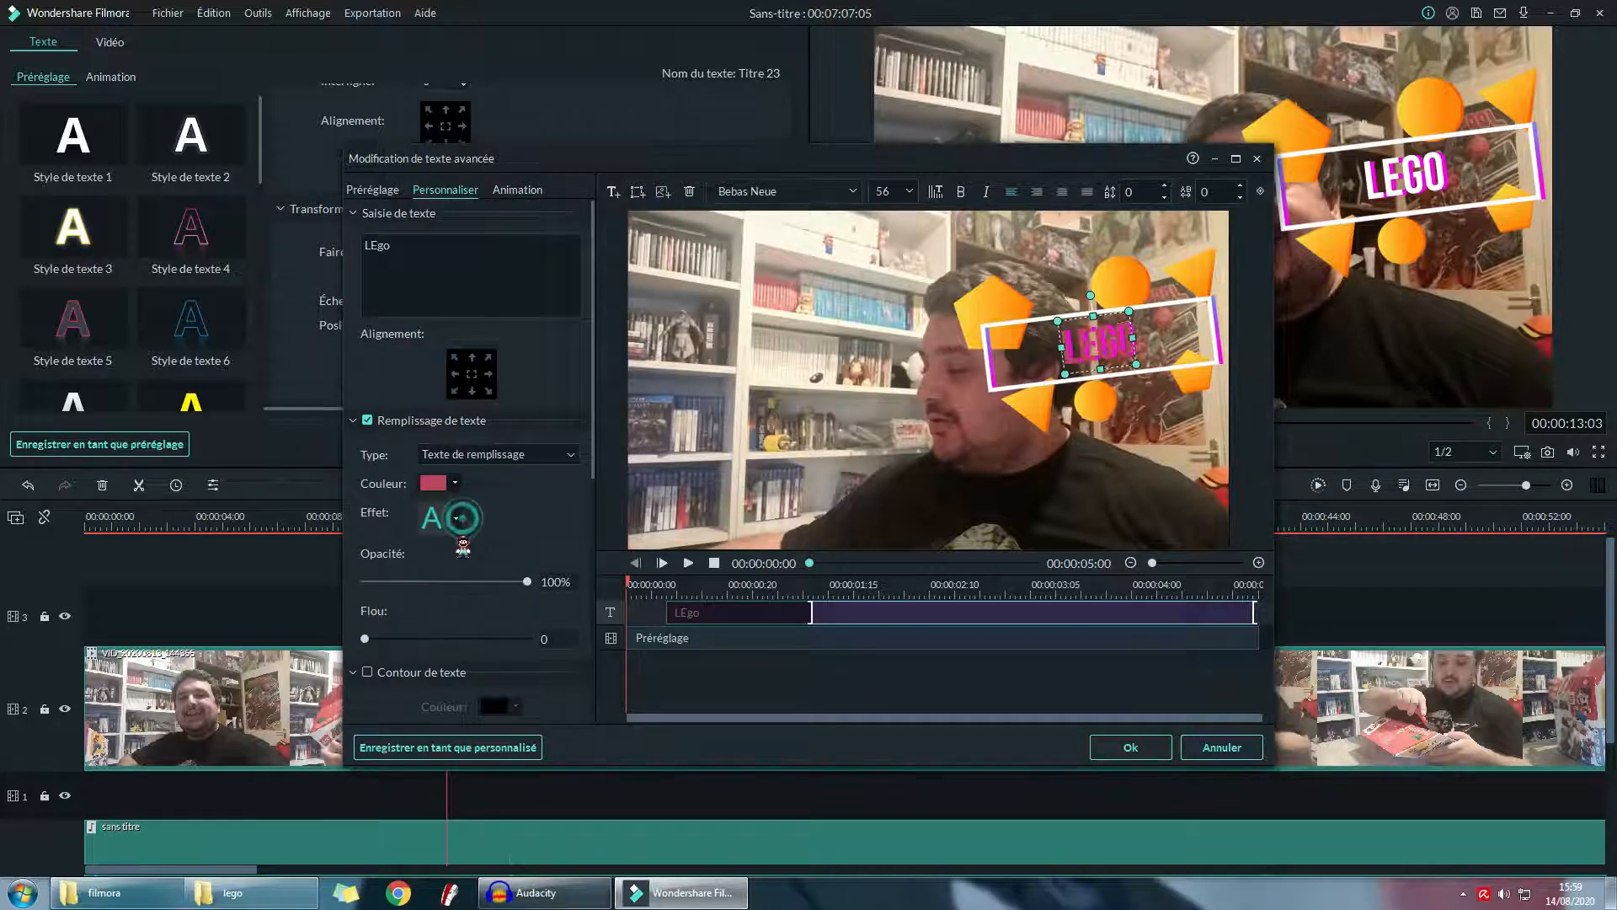
{"action": "left_click", "coordinate": [435, 482]}
{"action": "left_click", "coordinate": [423, 508]}
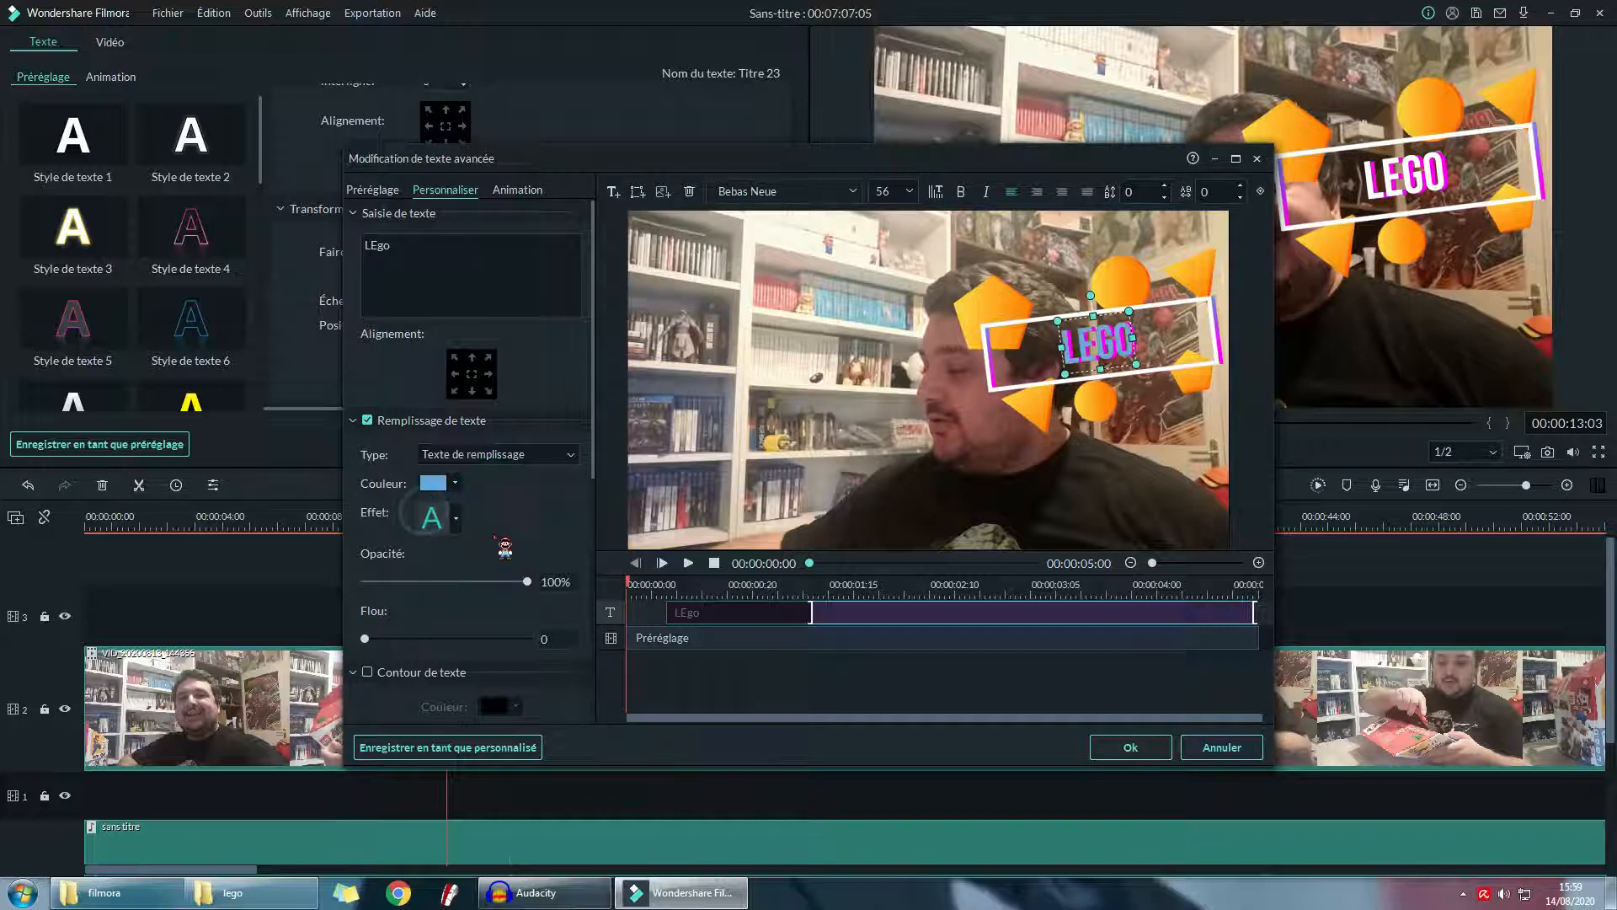
{"action": "key", "text": "ctrl+z"}
{"action": "key", "text": "ctrl+z"}
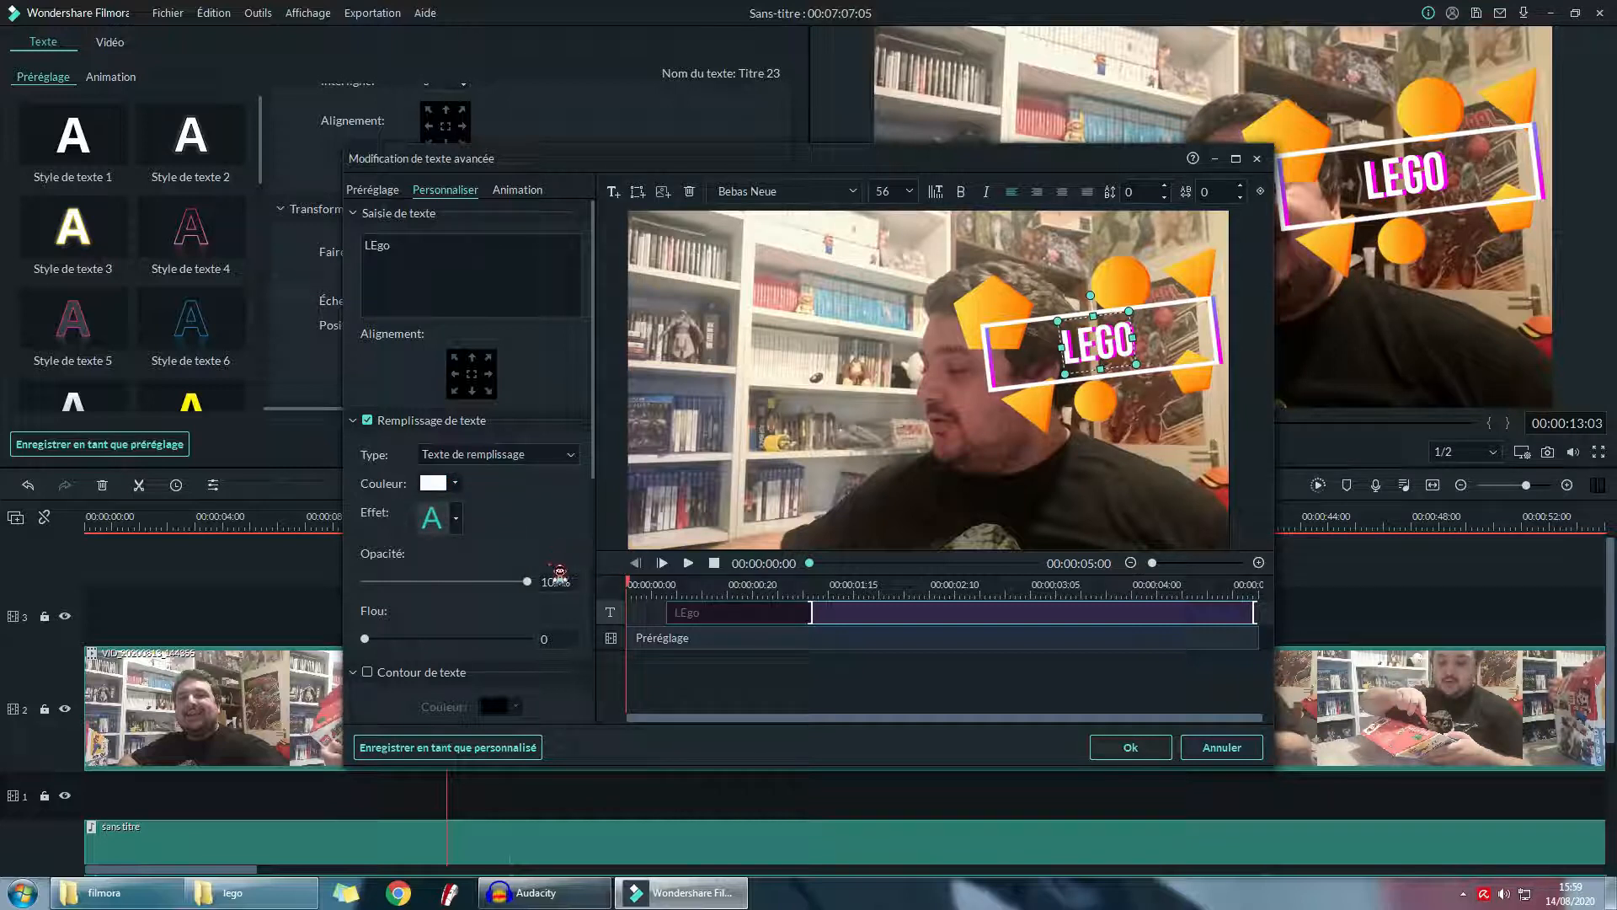
- Enable the outline of the LEgo text, try lavender as its colour, and return it to magenta
{"action": "scroll", "coordinate": [492, 579], "scroll_direction": "down", "scroll_amount": 2}
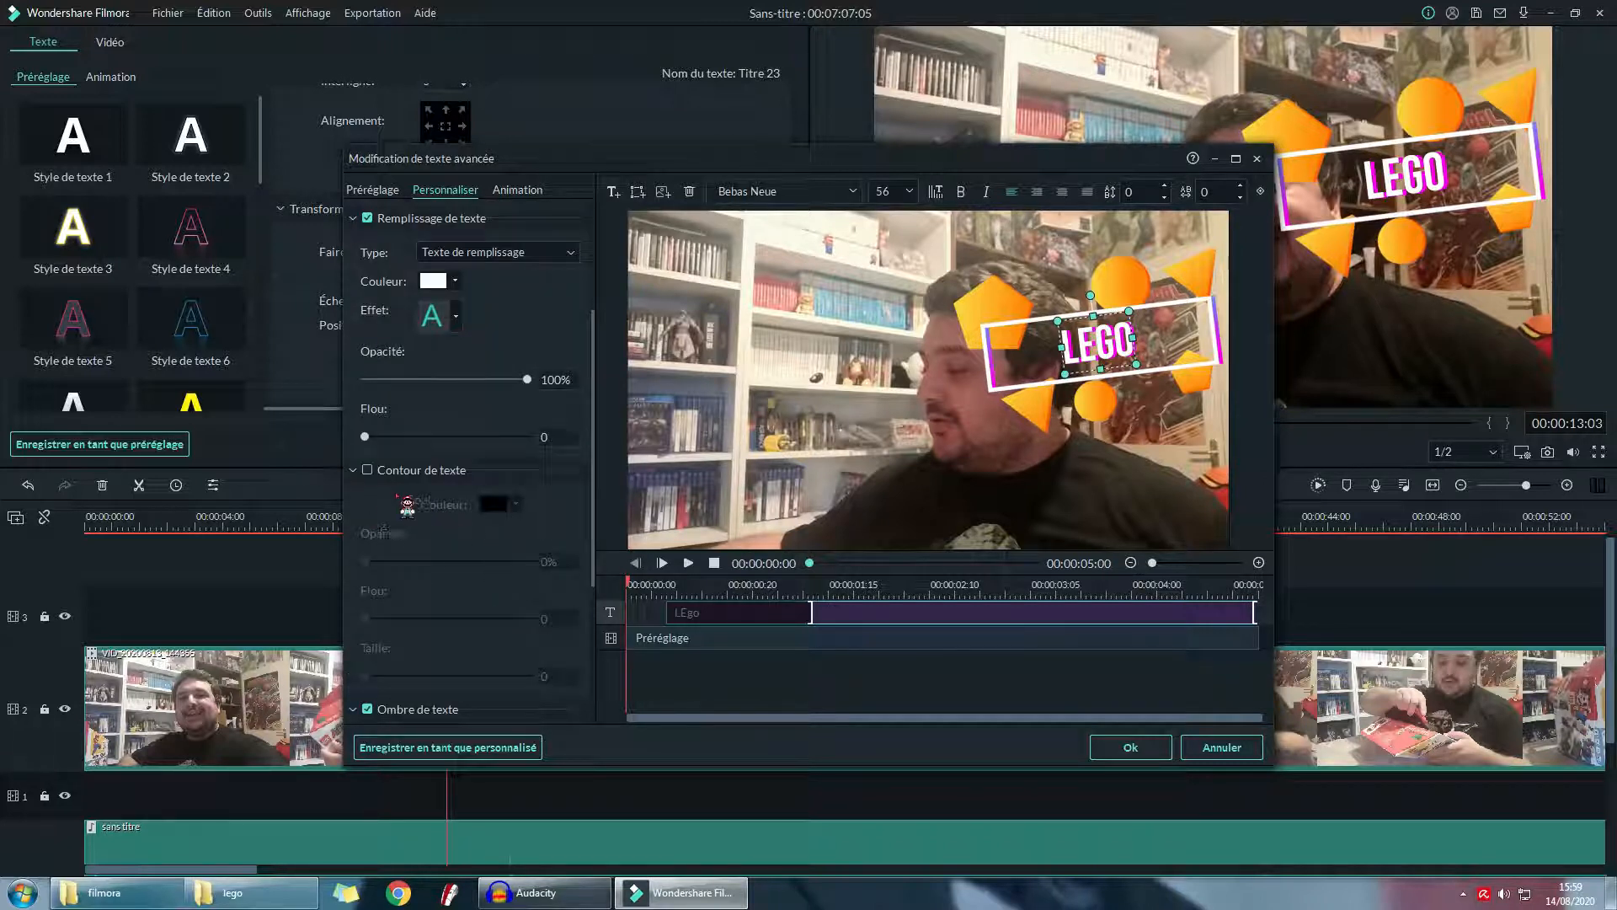
{"action": "left_click", "coordinate": [368, 470]}
{"action": "left_click", "coordinate": [514, 506]}
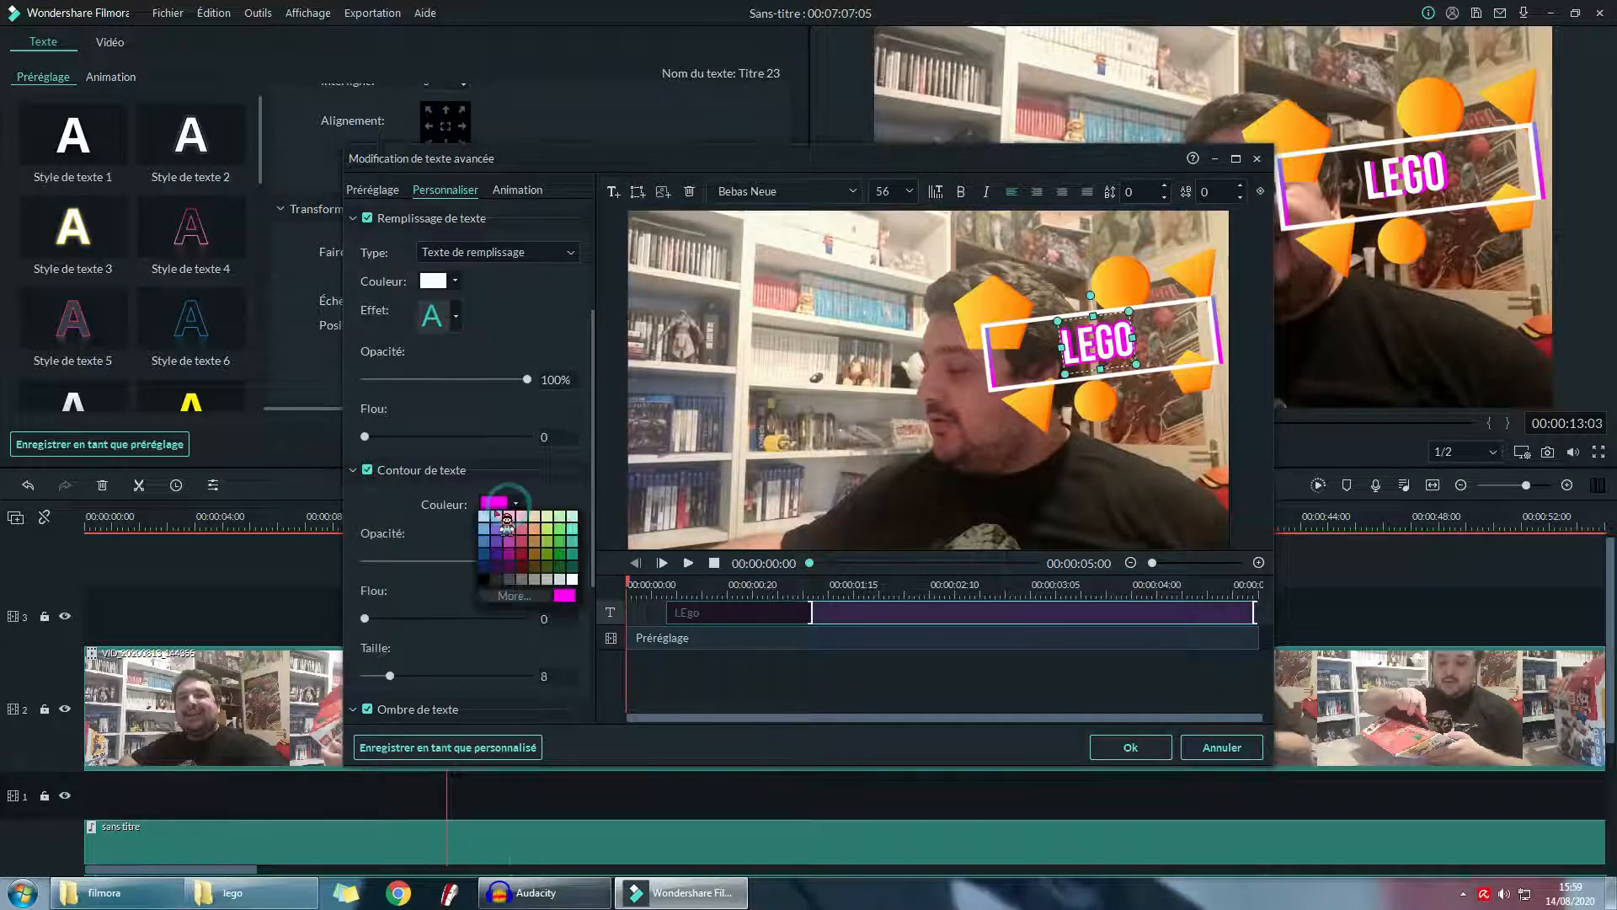
{"action": "left_click", "coordinate": [497, 515]}
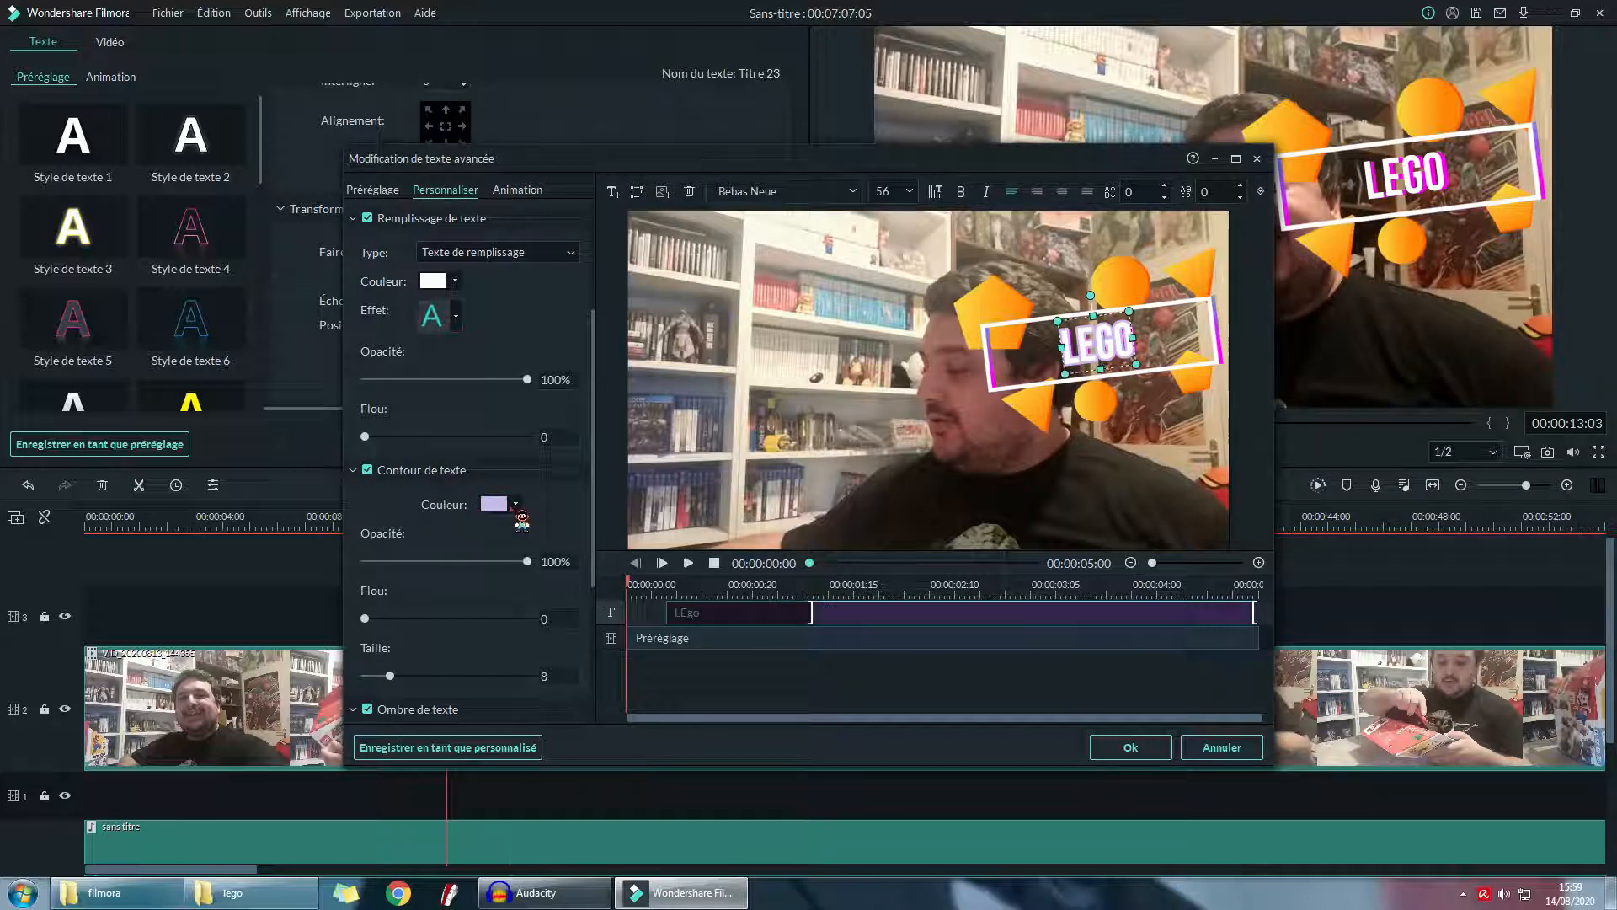
{"action": "left_click", "coordinate": [515, 505]}
{"action": "left_click", "coordinate": [536, 561]}
{"action": "scroll", "coordinate": [536, 552], "scroll_direction": "up", "scroll_amount": 4}
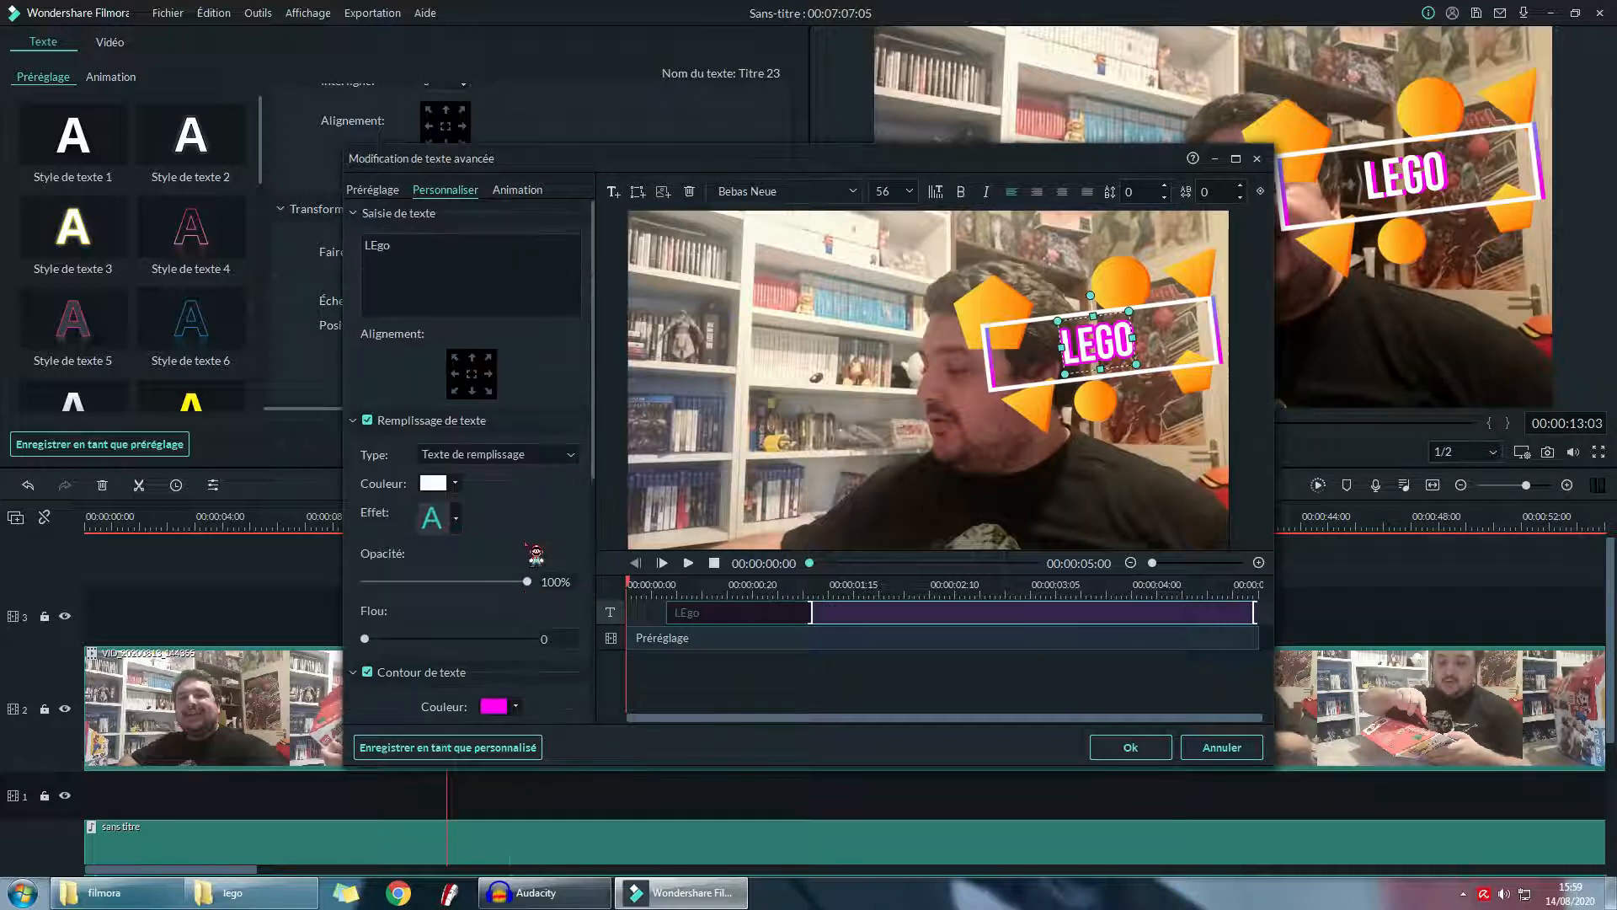
- Try the Style ondulé animation on the LEgo text, replace it with Aléatoire and confirm the advanced text edits
{"action": "left_click", "coordinate": [519, 191]}
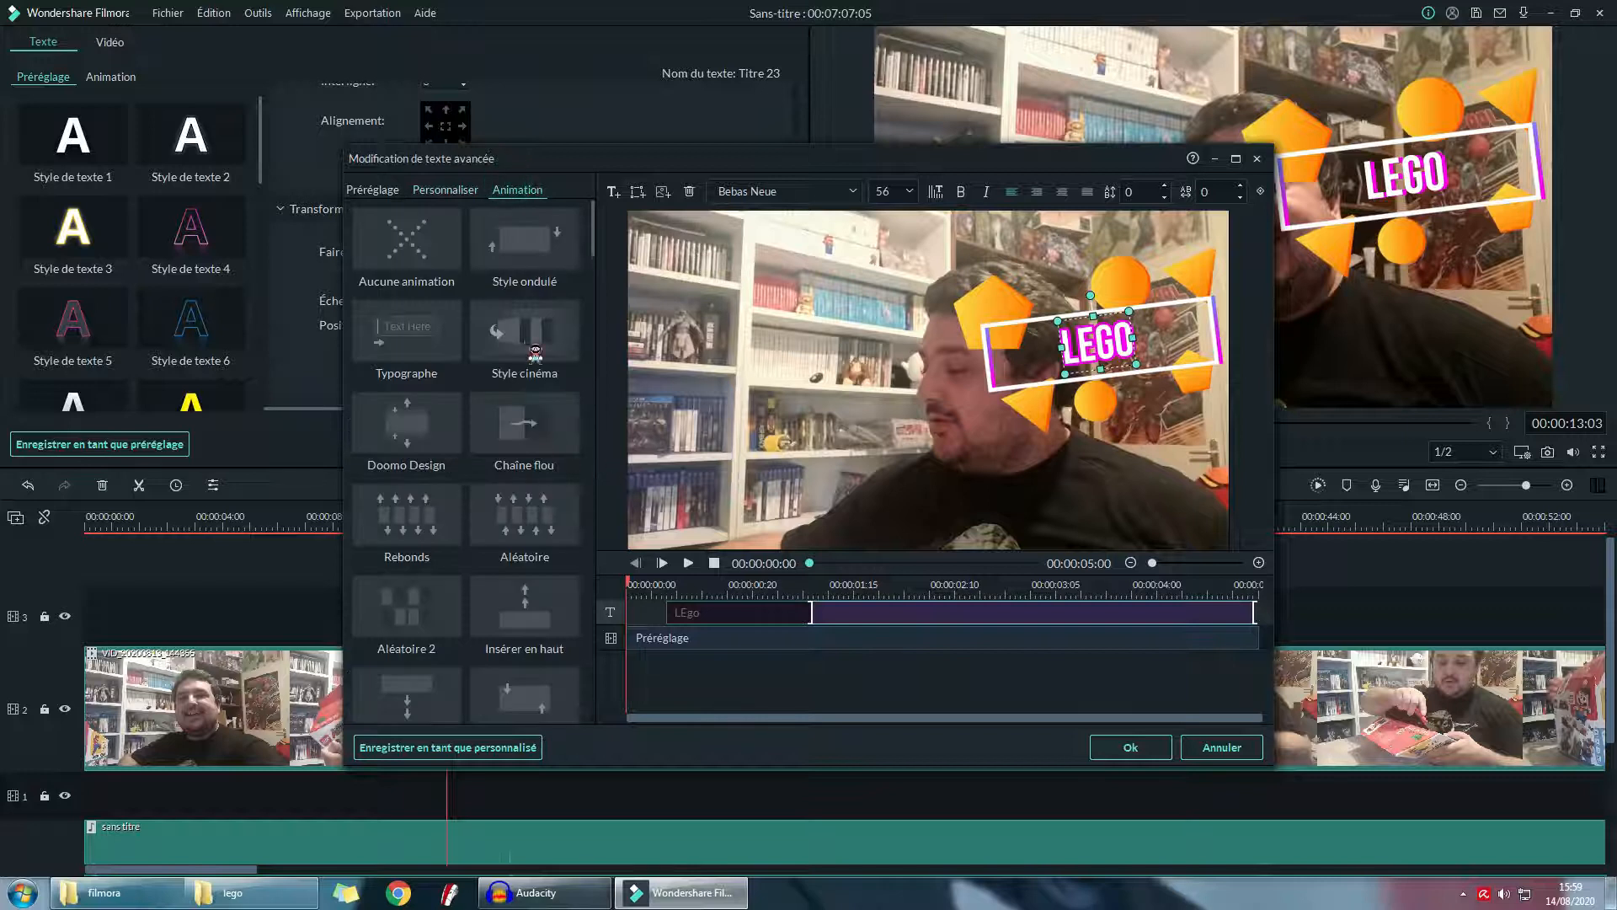
{"action": "double_click", "coordinate": [522, 257]}
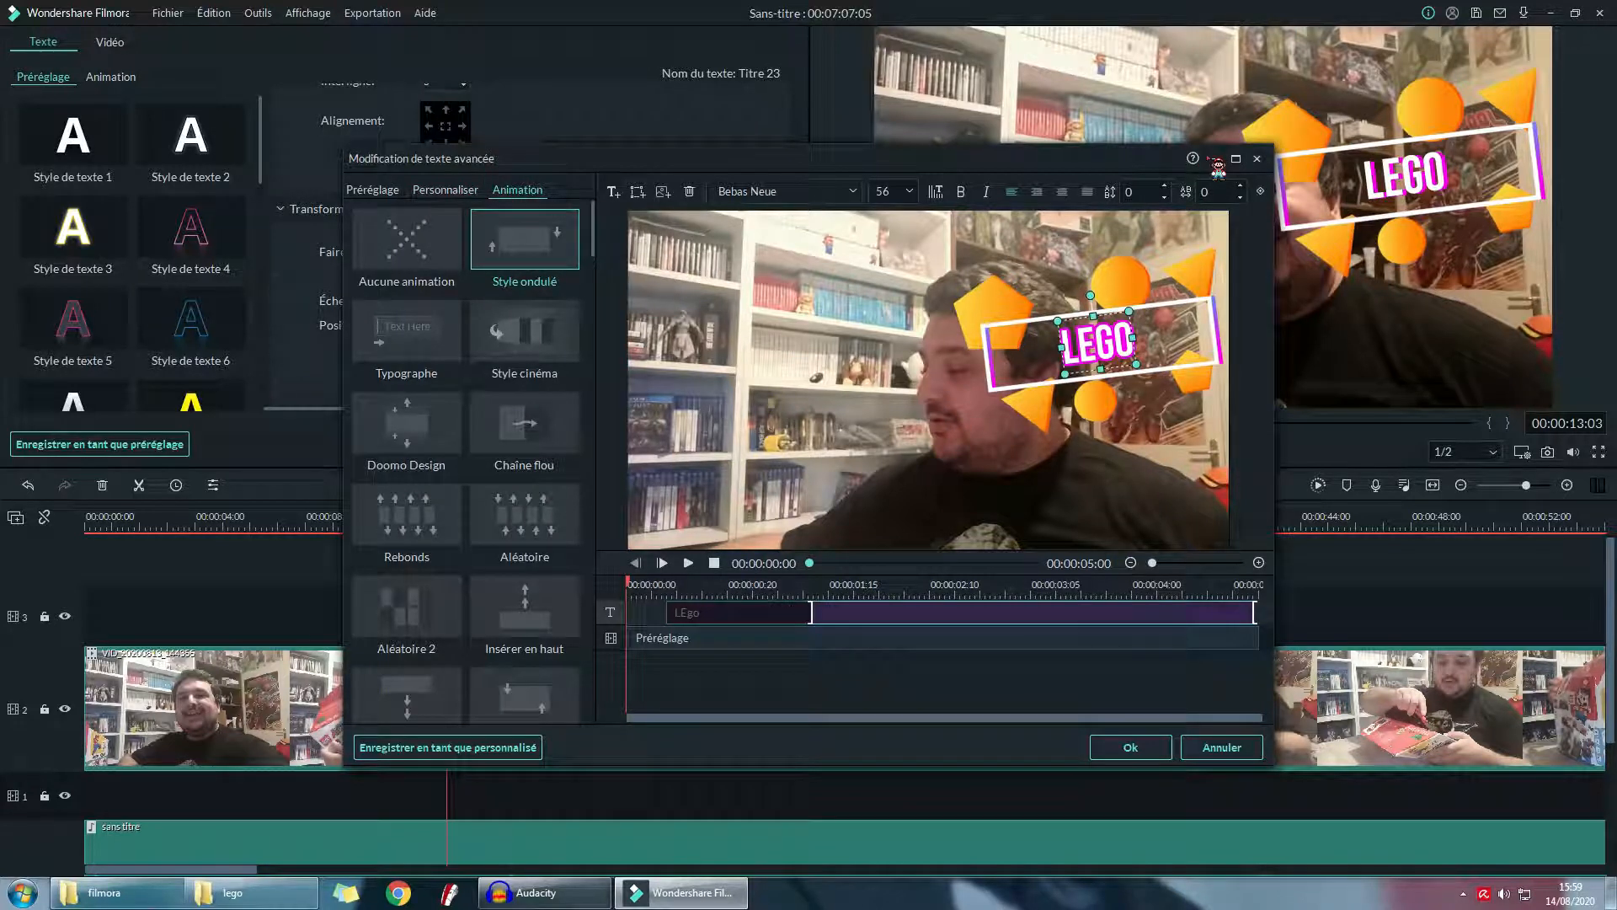
{"action": "key", "text": "space"}
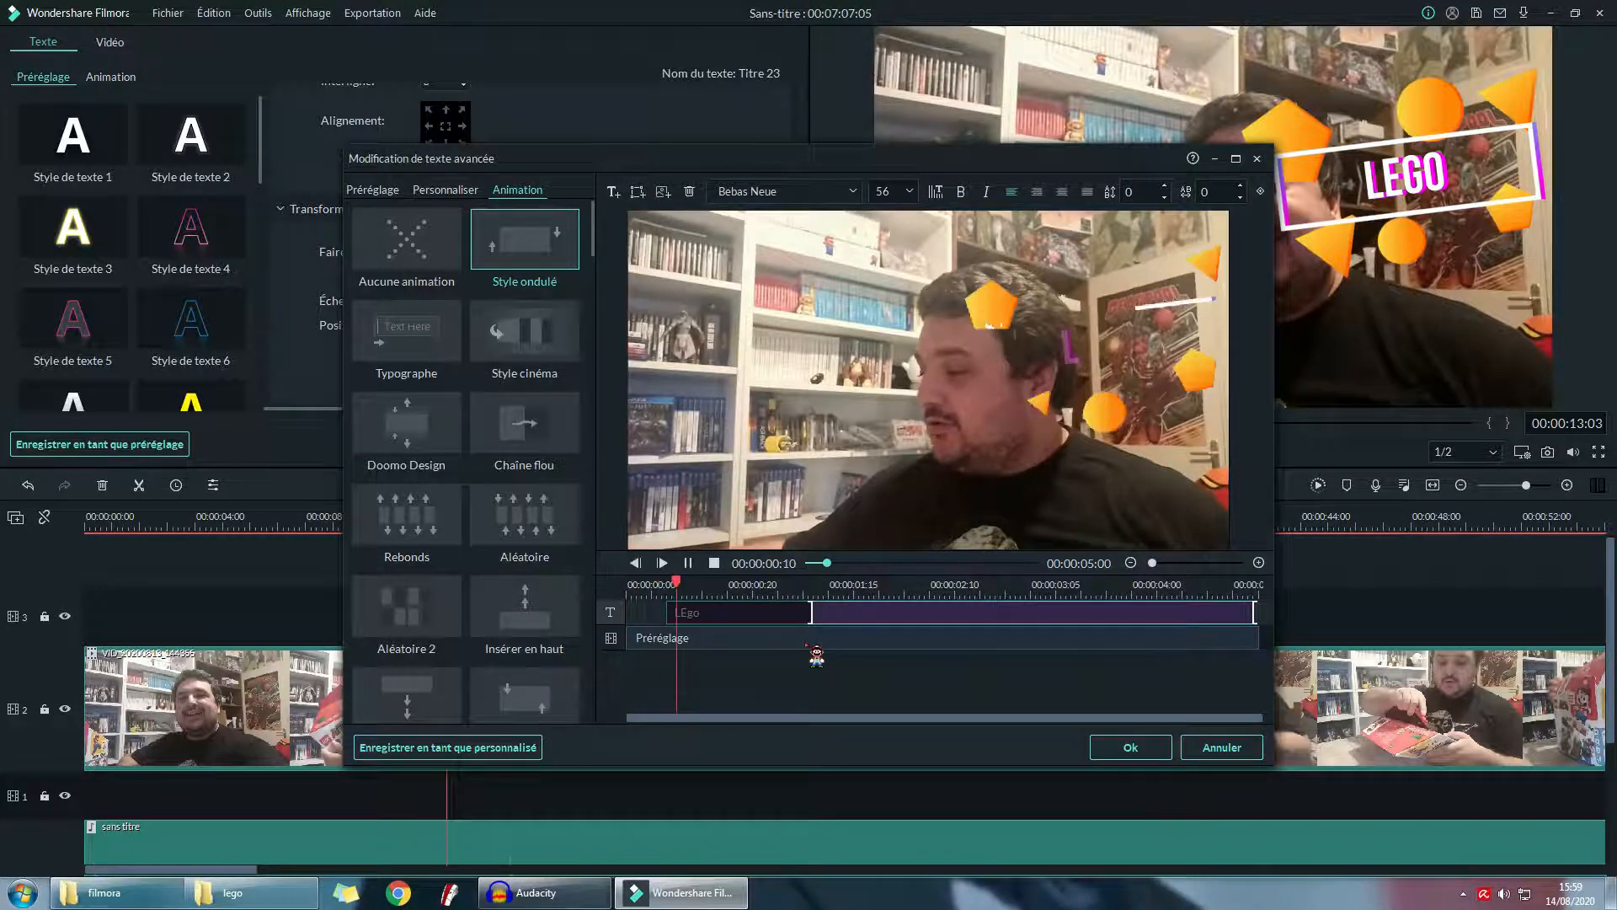
{"action": "key", "text": "space"}
{"action": "double_click", "coordinate": [501, 247]}
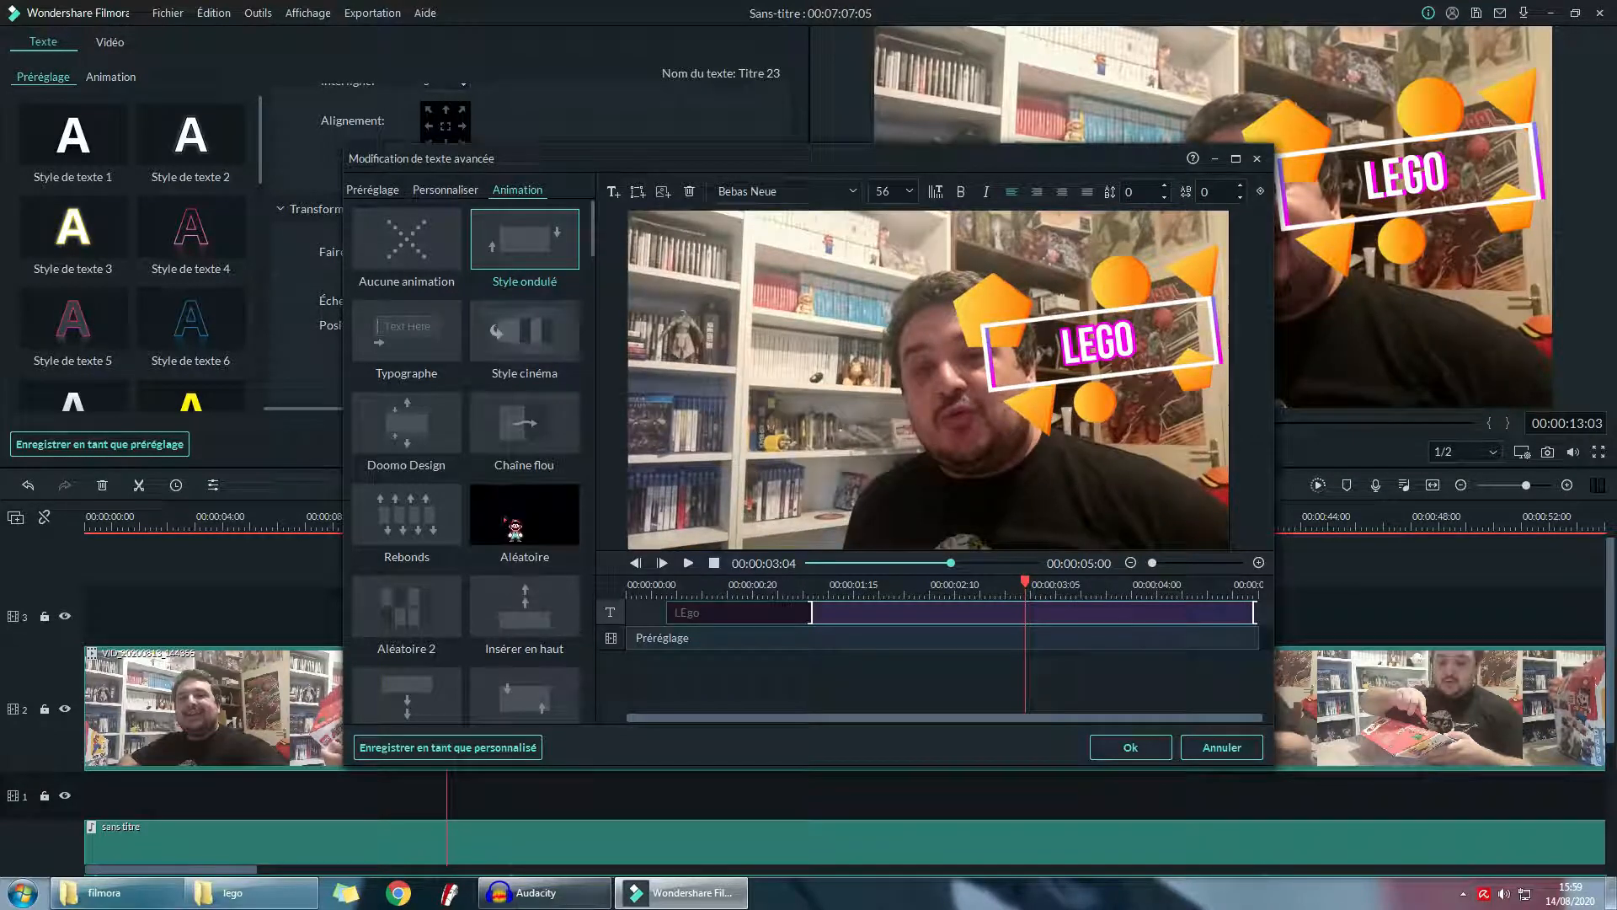
{"action": "left_click", "coordinate": [504, 501]}
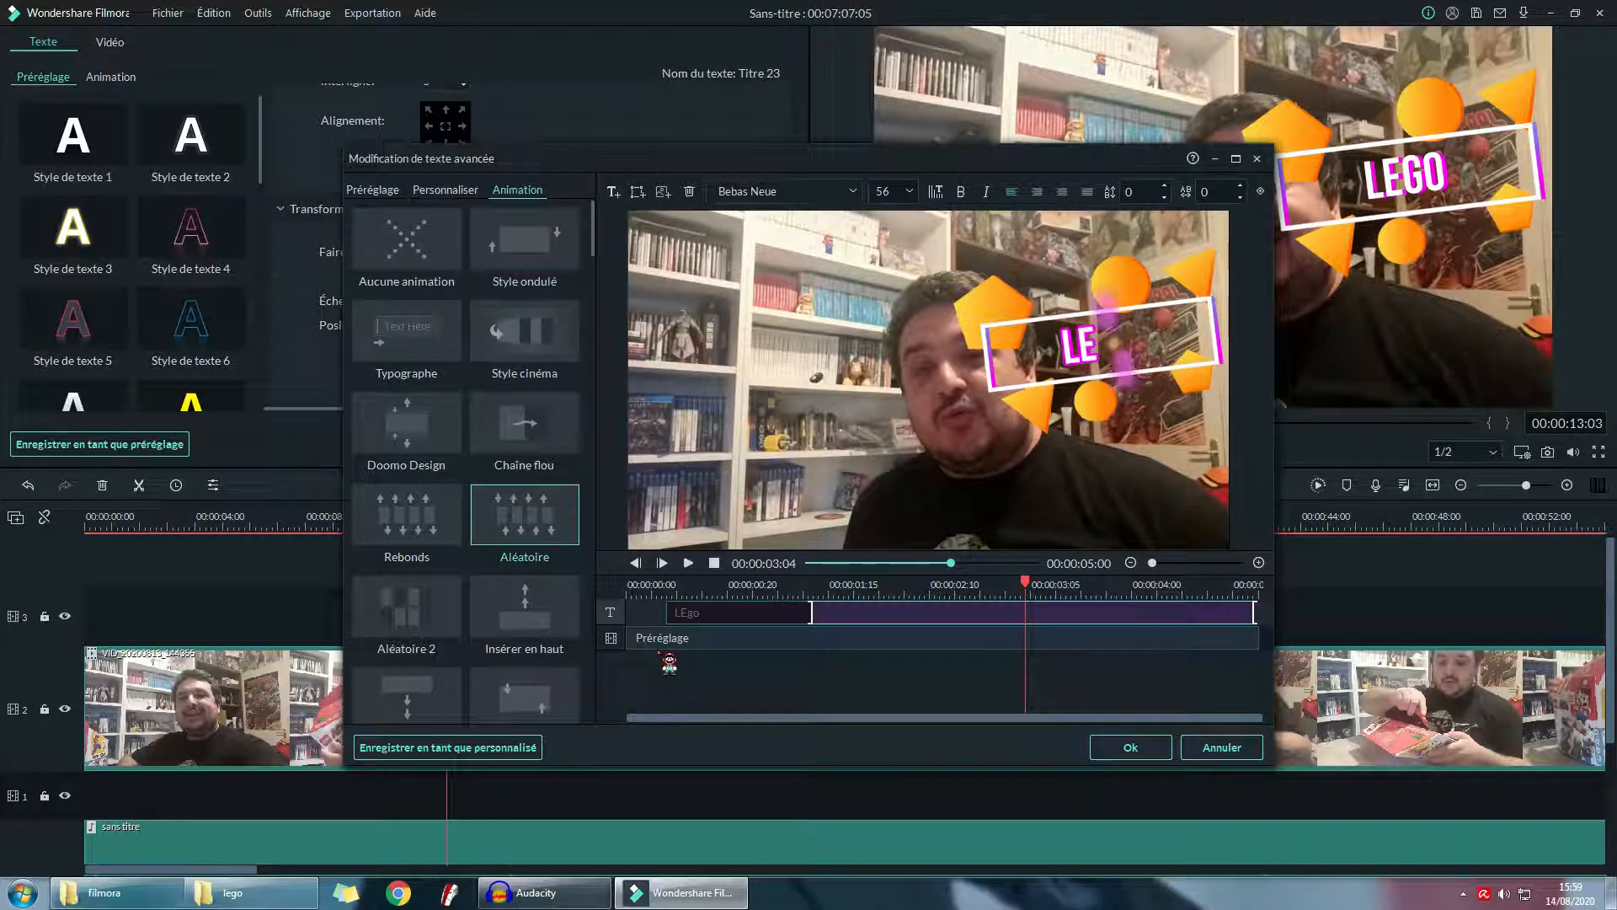
{"action": "left_click", "coordinate": [1108, 747]}
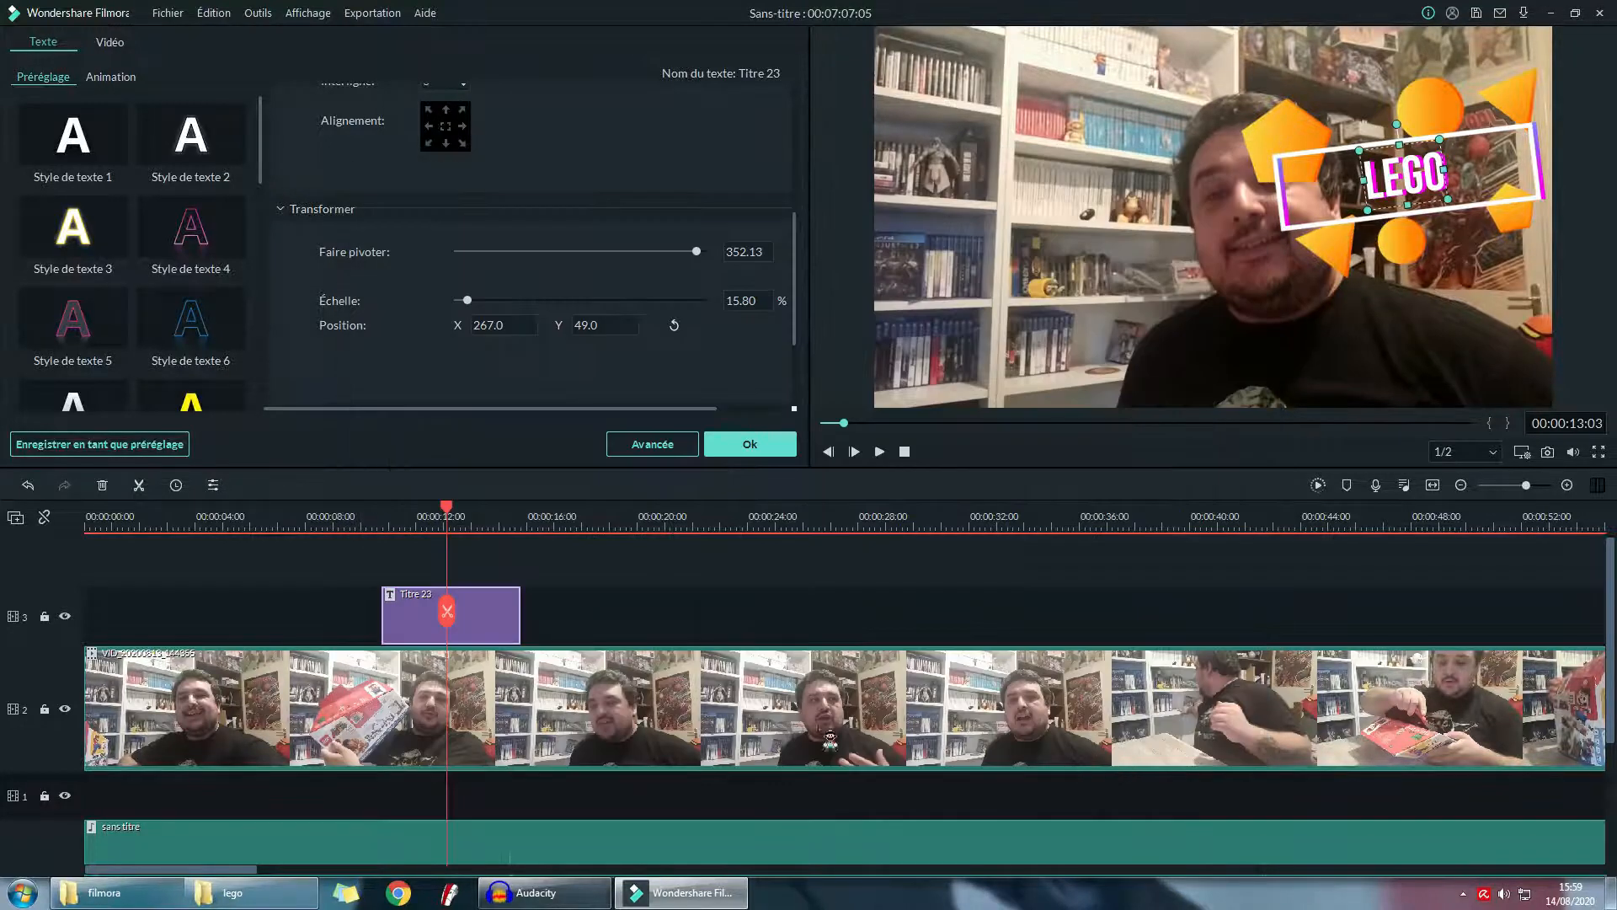
- Play back the LEGO title from its start, split it at 00:00:14:13 and delete the part after the cut
{"action": "left_click", "coordinate": [394, 525]}
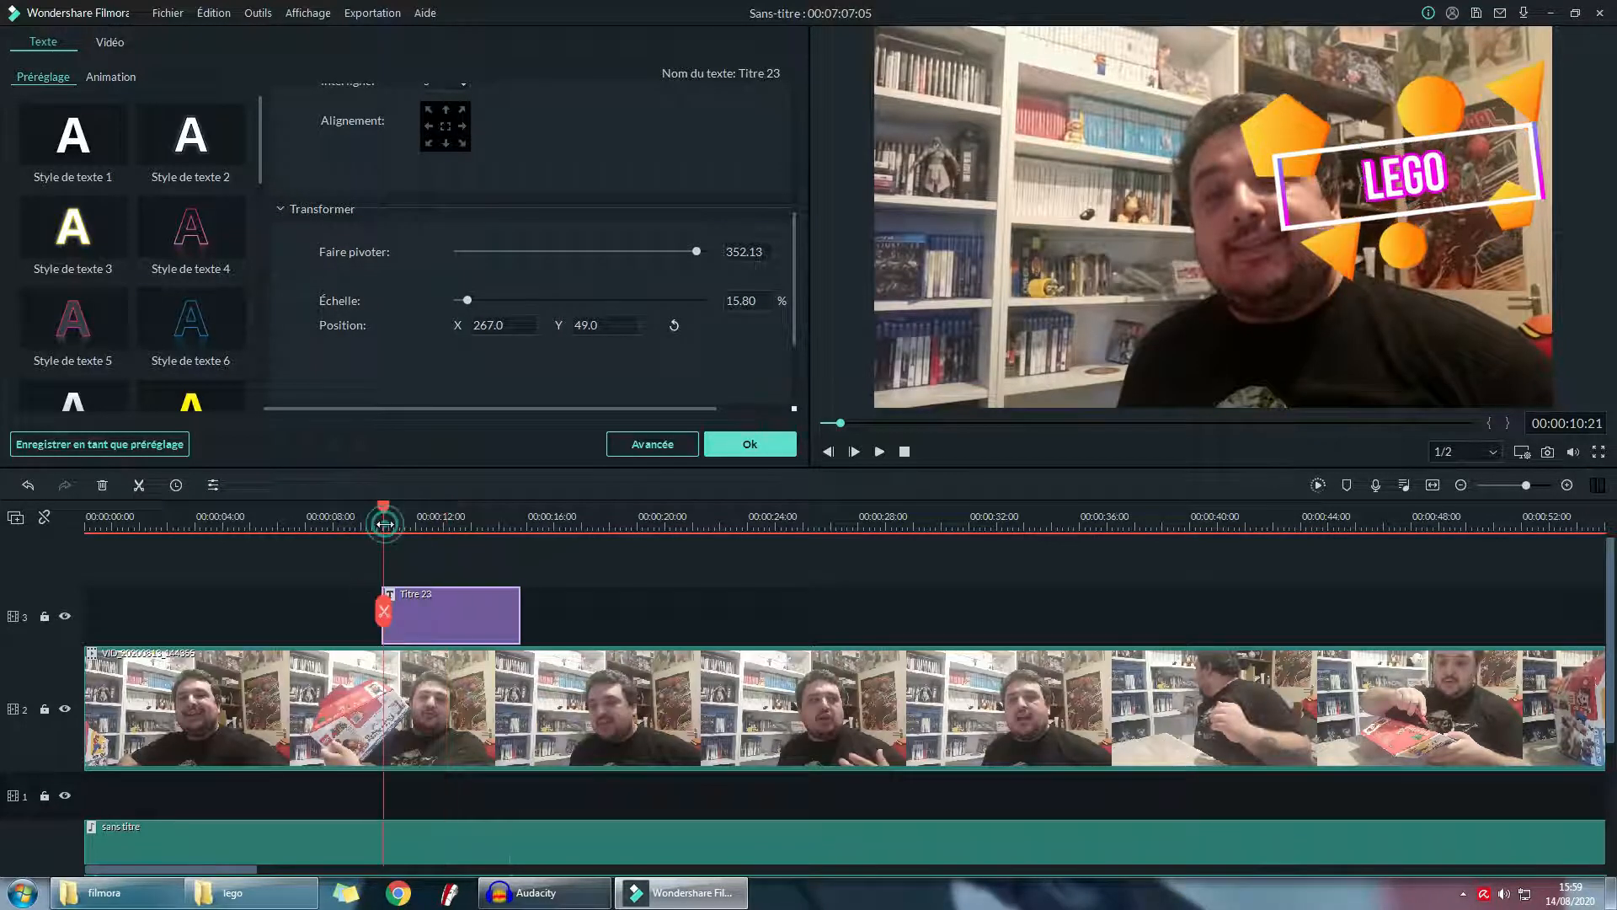
{"action": "key", "text": "space"}
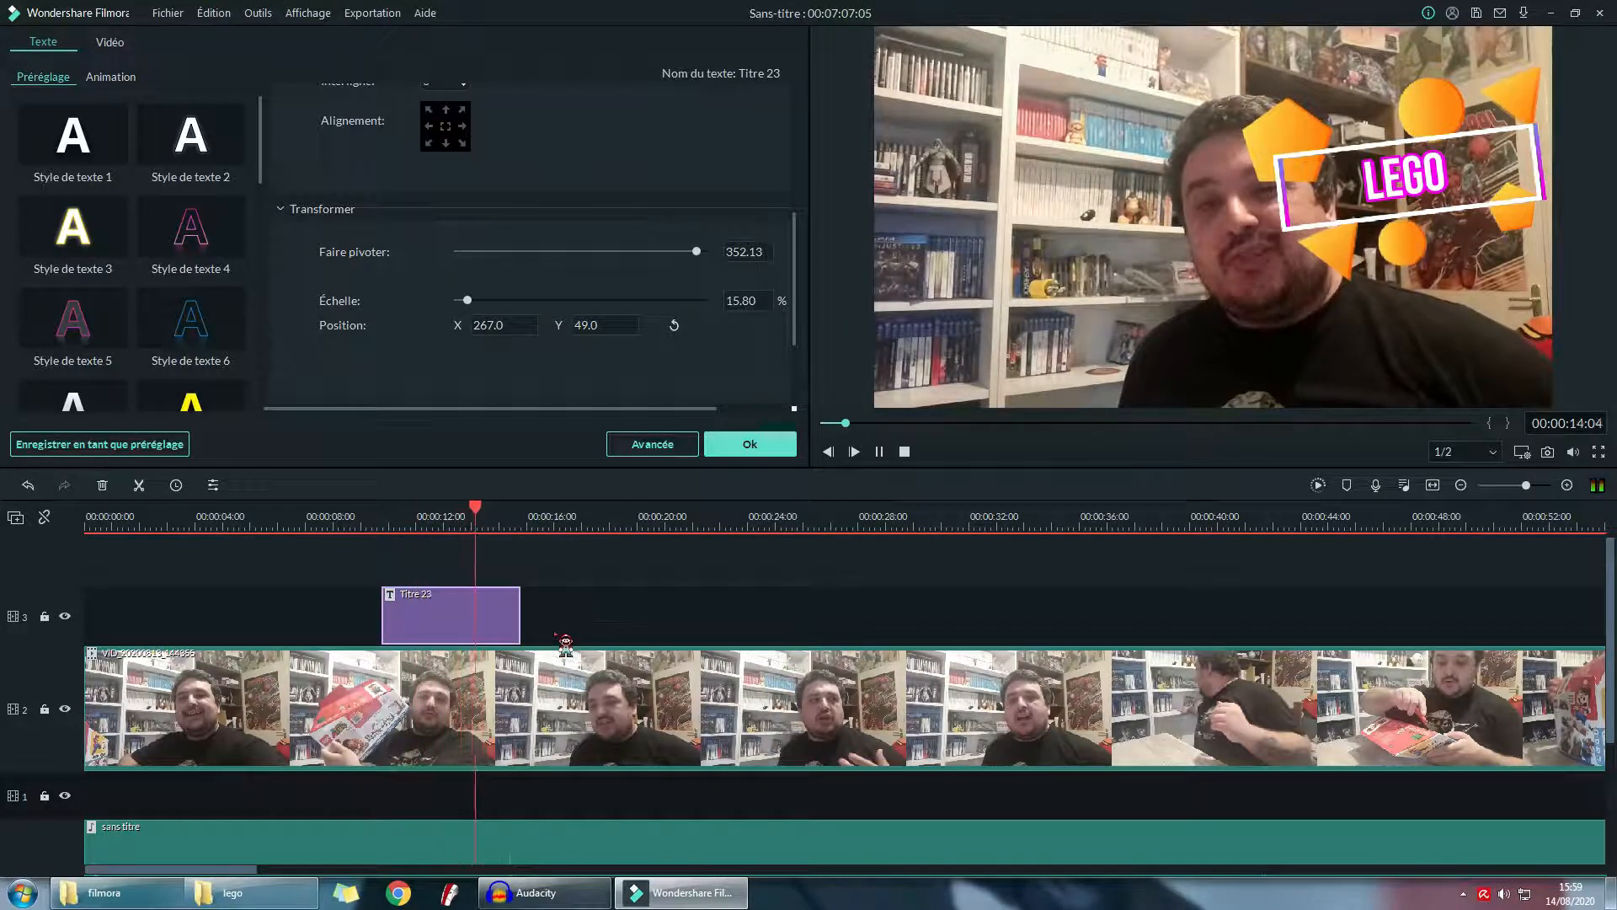
{"action": "key", "text": "space"}
{"action": "left_click", "coordinate": [483, 610]}
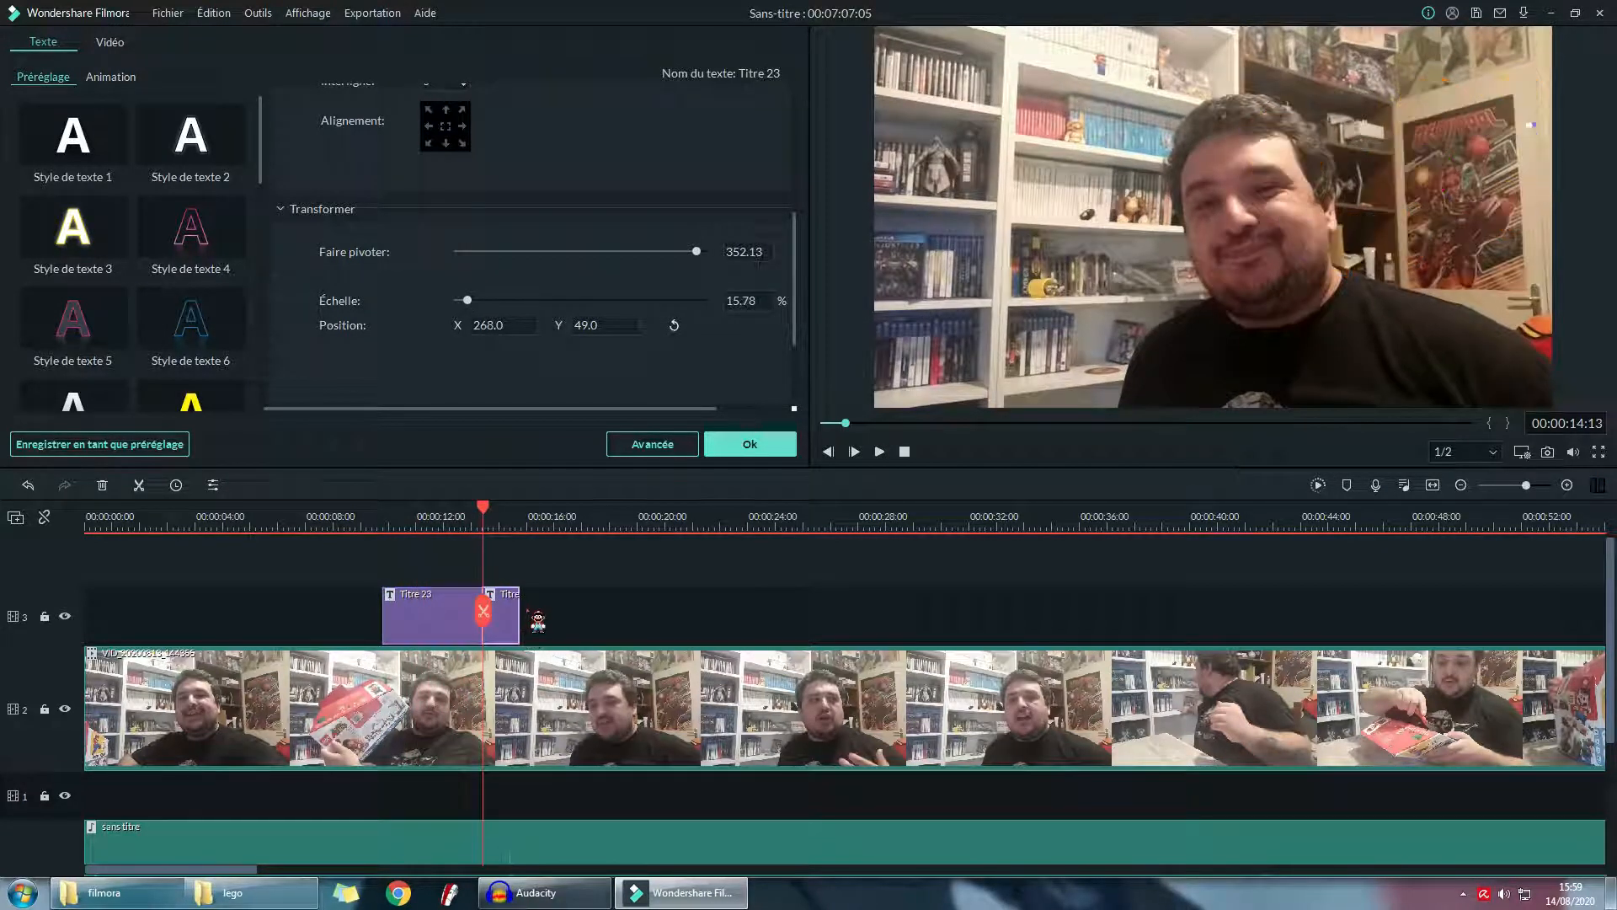
{"action": "key", "text": "Delete"}
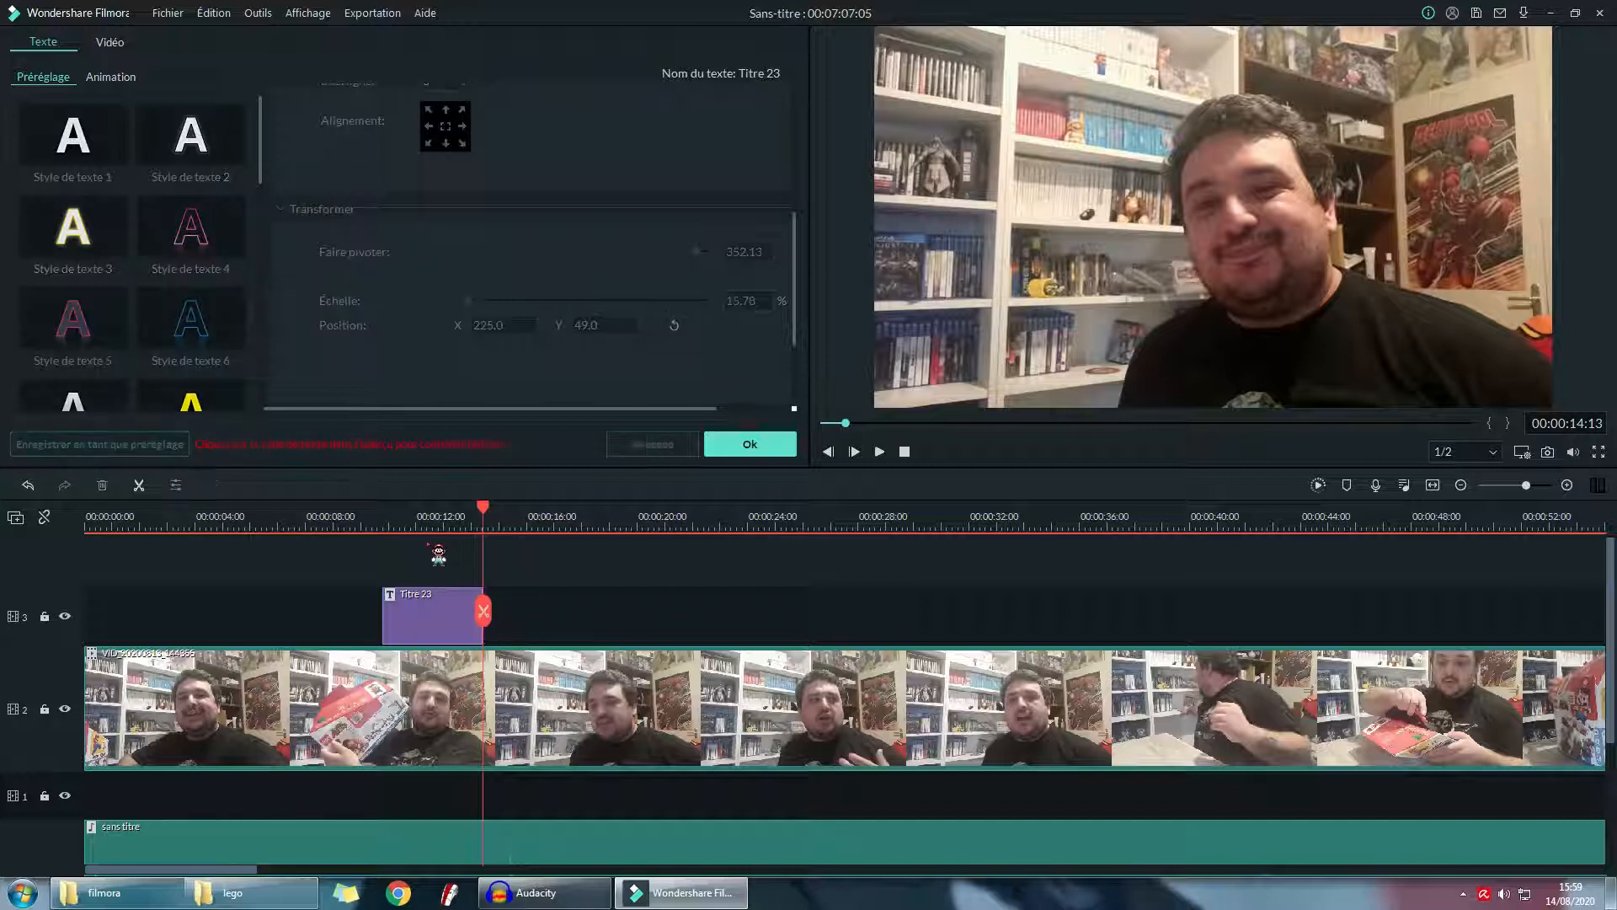
- Play back the shortened LEGO title to review its ending, and close the title editor
{"action": "left_click", "coordinate": [393, 527]}
{"action": "key", "text": "space"}
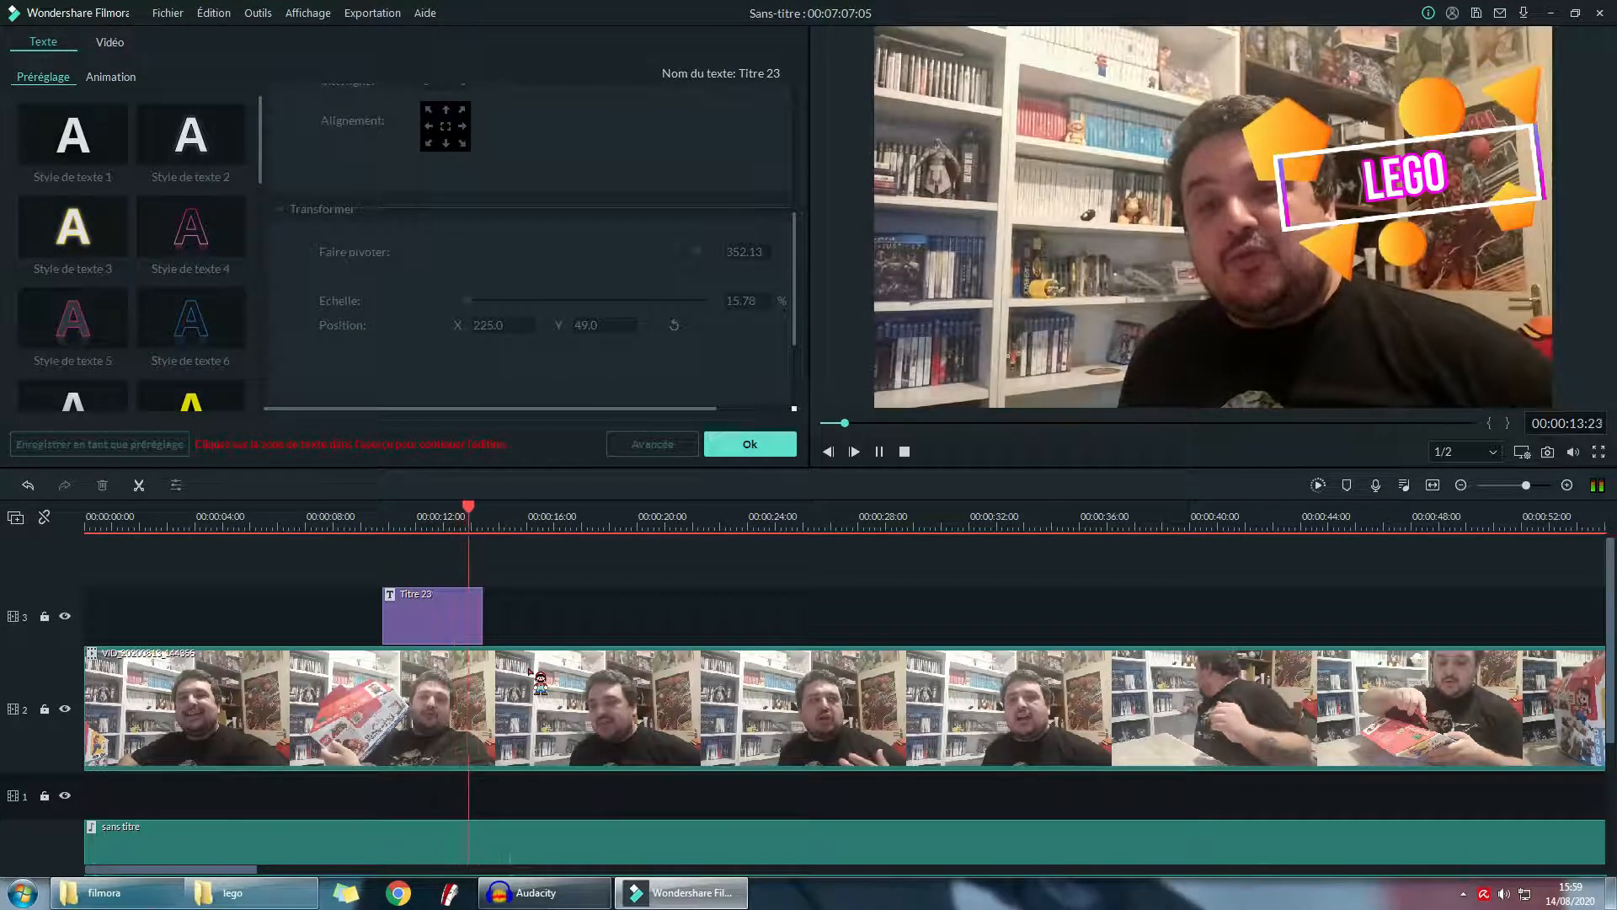
{"action": "key", "text": "space"}
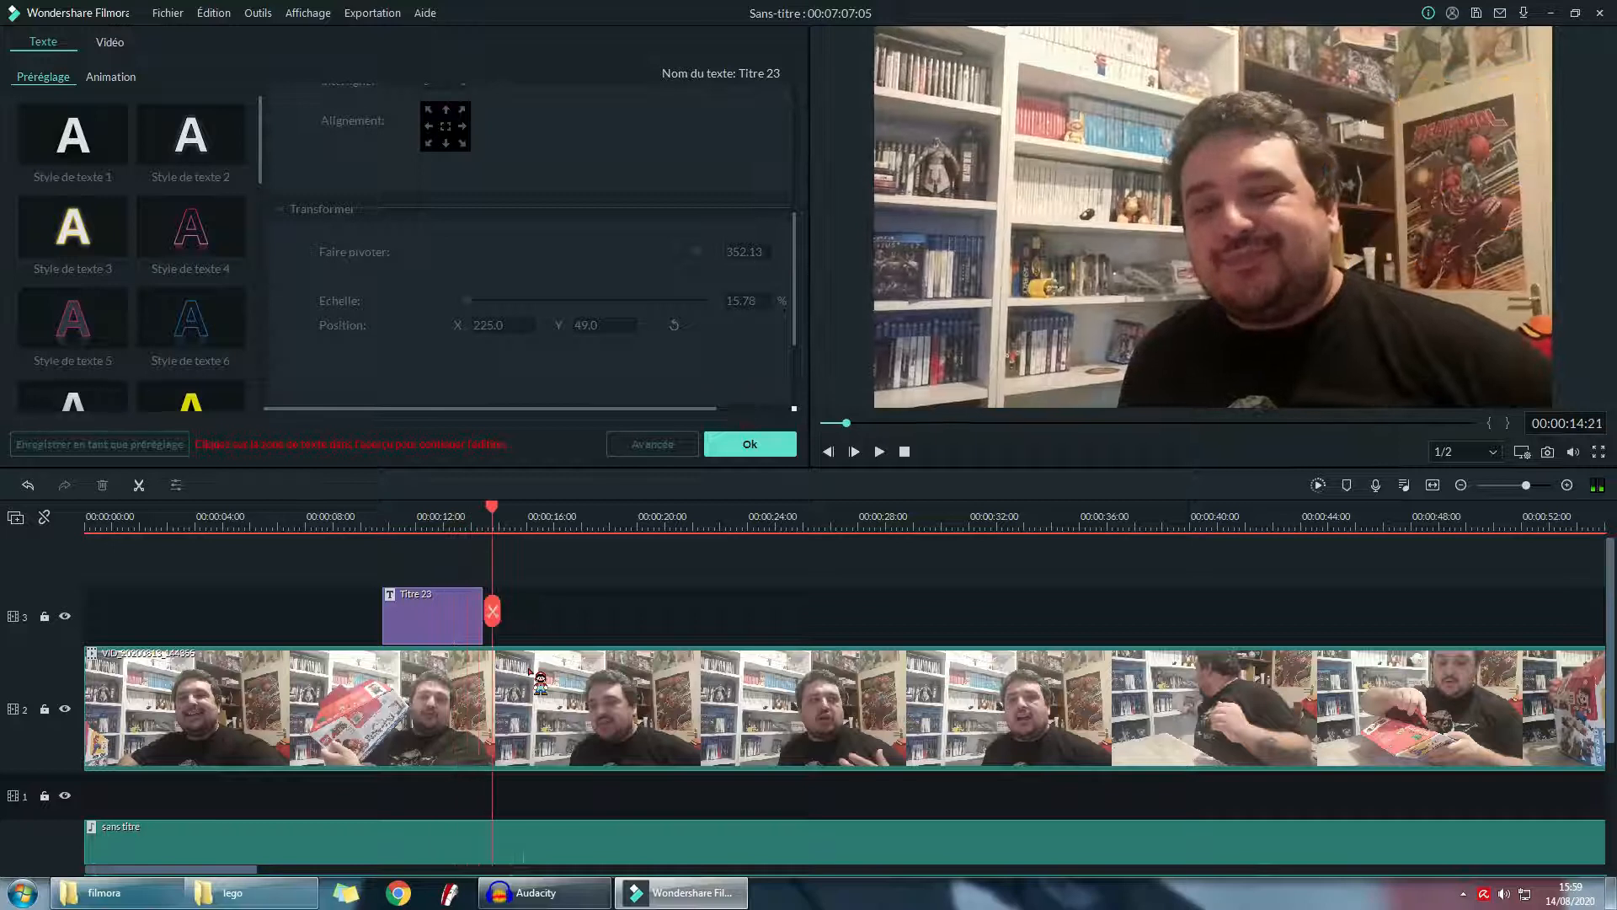
{"action": "left_click", "coordinate": [789, 454]}
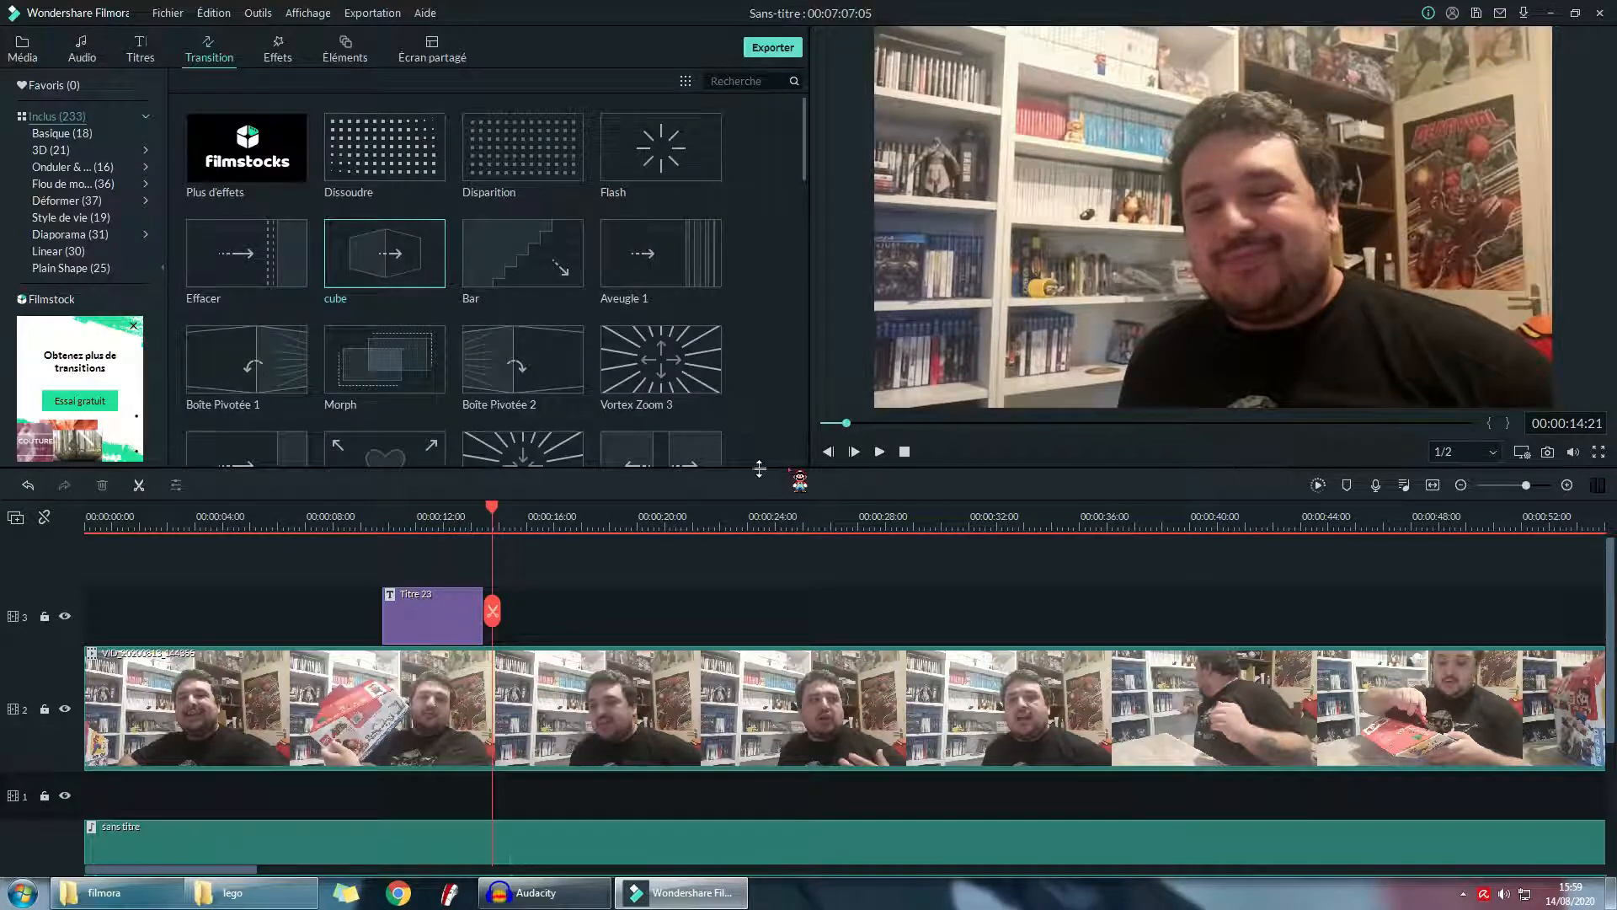
{"action": "scroll", "coordinate": [589, 605], "scroll_direction": "down", "scroll_amount": 1}
{"action": "scroll", "coordinate": [595, 677], "scroll_direction": "up", "scroll_amount": 2}
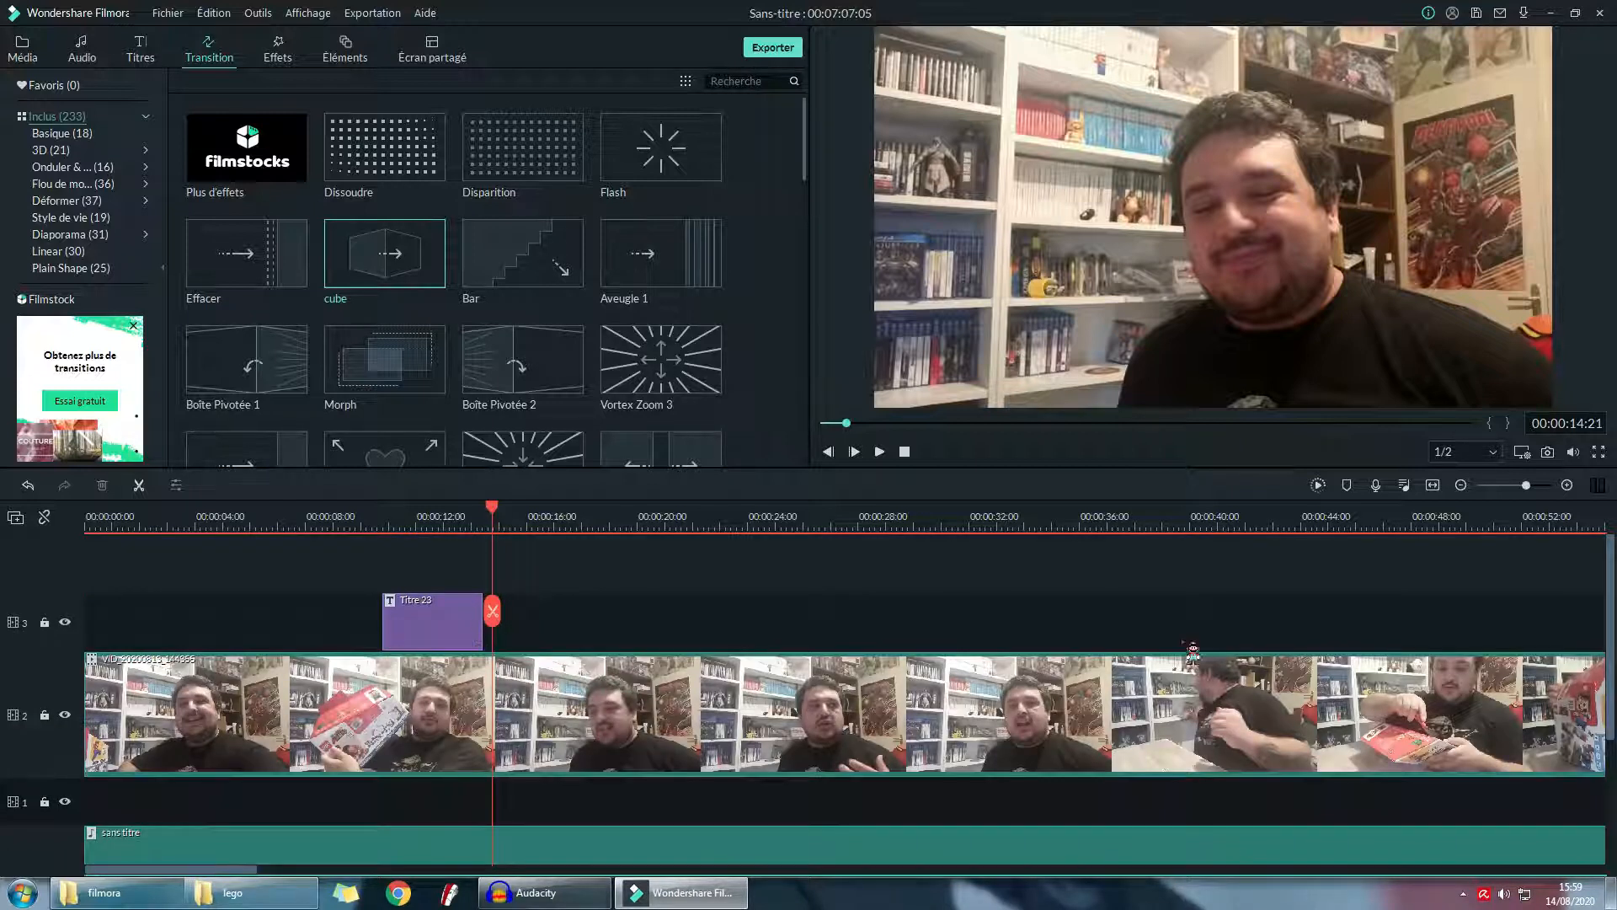
{"action": "scroll", "coordinate": [830, 670], "scroll_direction": "down", "scroll_amount": 4}
{"action": "scroll", "coordinate": [750, 829], "scroll_direction": "up", "scroll_amount": 3}
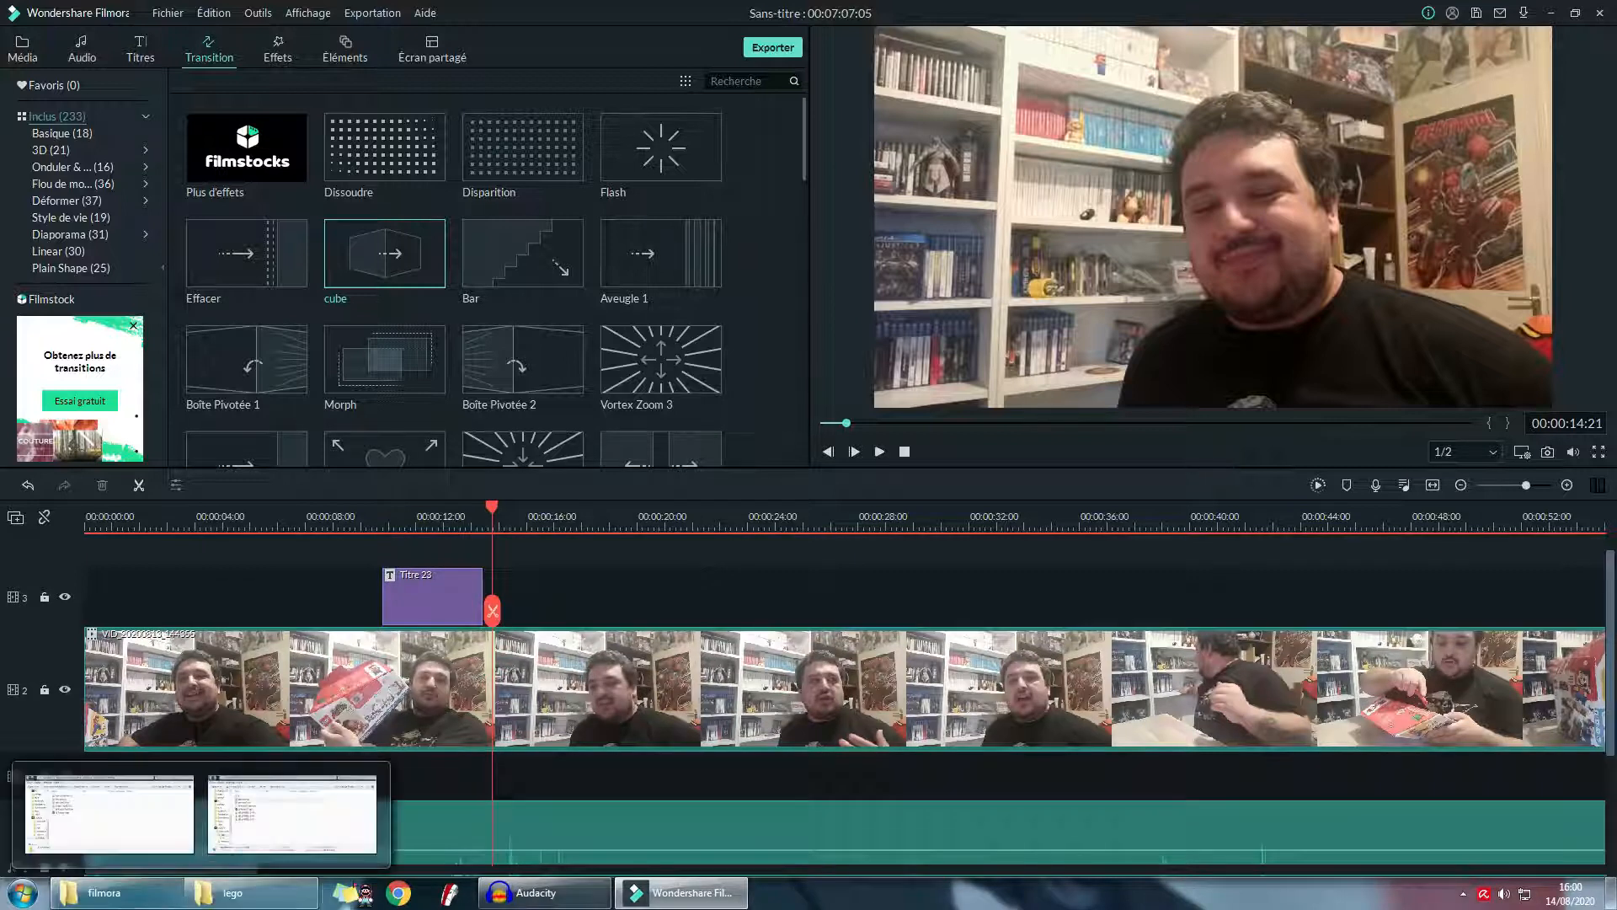
- Import the image Sans titre.png from the youtube folder into the project media
{"action": "left_click_drag", "start_coordinate": [1089, 539], "coordinate": [1045, 537]}
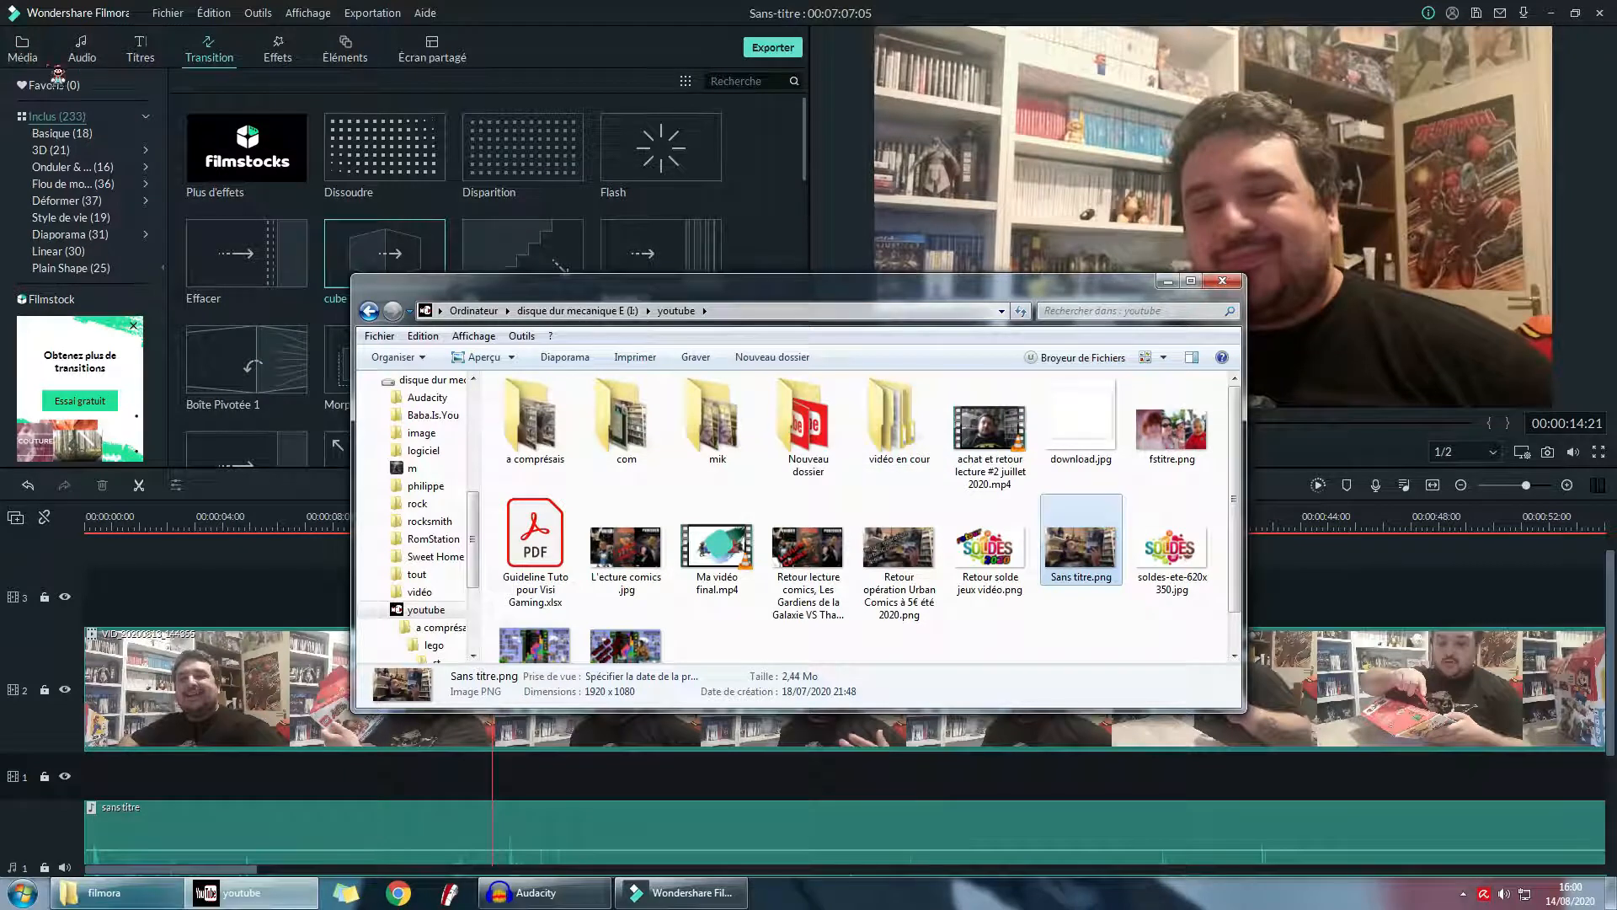
{"action": "left_click", "coordinate": [35, 56]}
{"action": "left_click", "coordinate": [290, 891]}
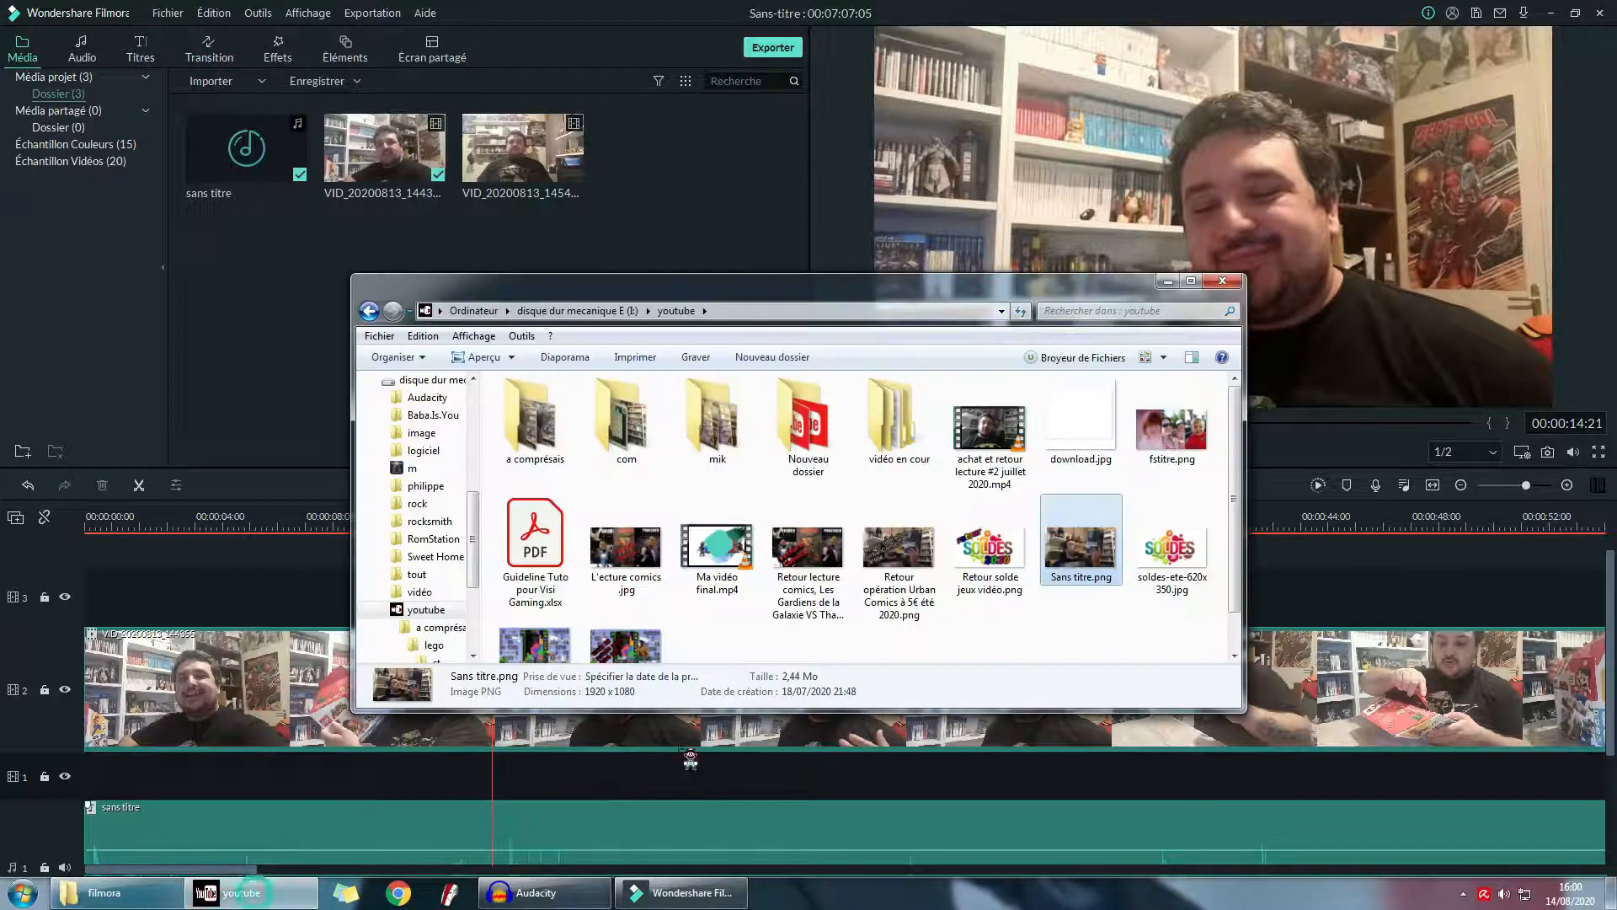
{"action": "left_click_drag", "start_coordinate": [1085, 559], "coordinate": [661, 227]}
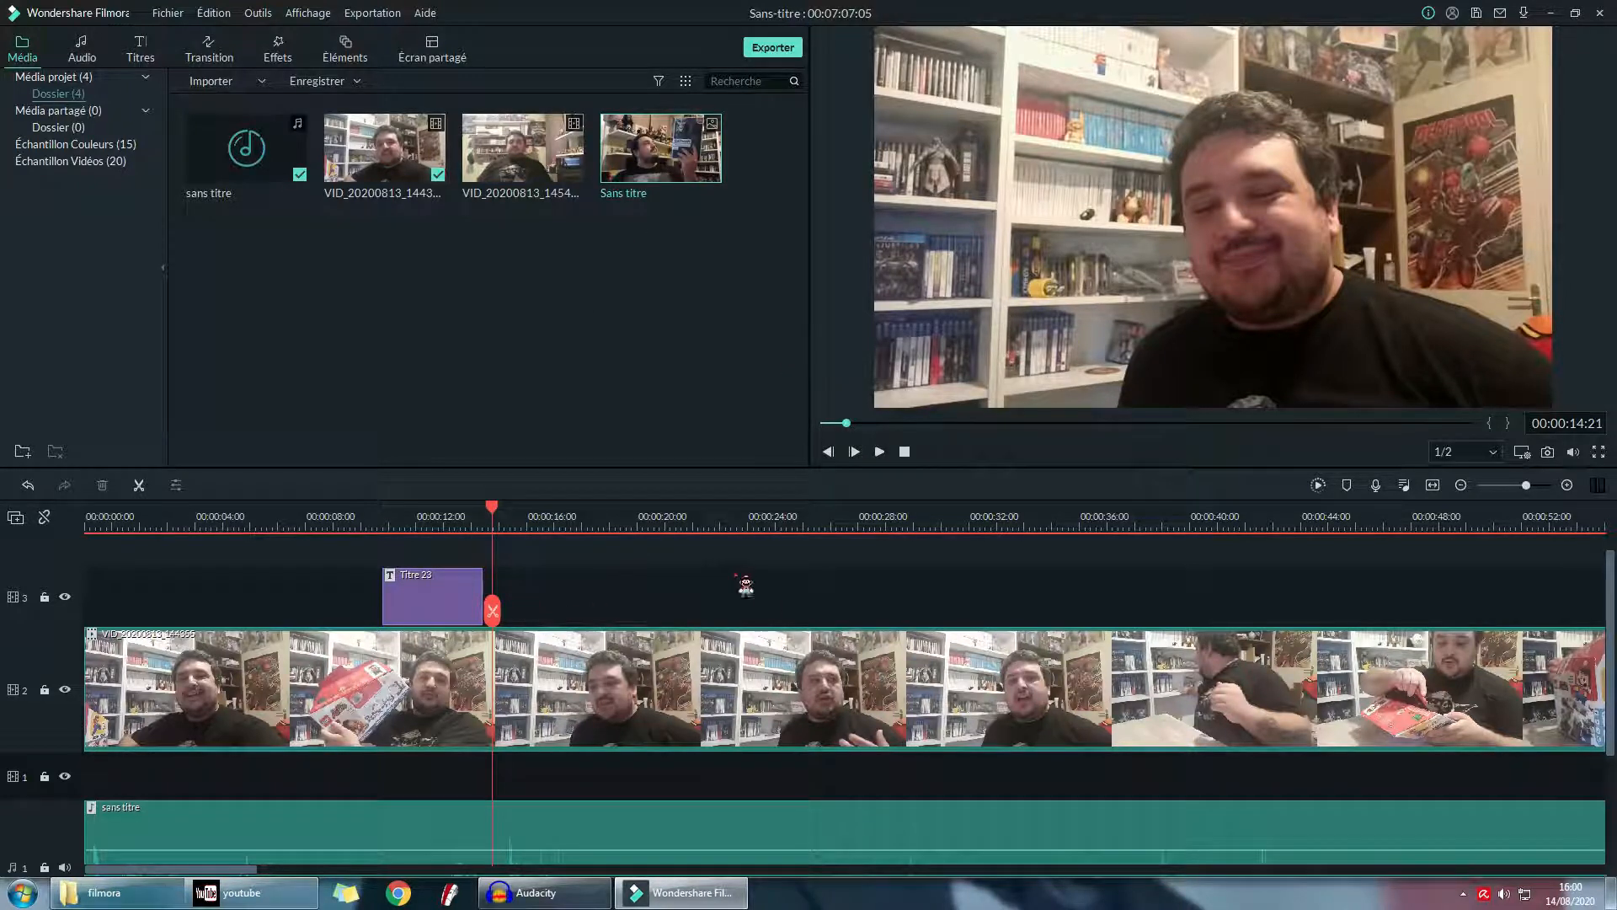
- Play the video up to 00:00:21:08 and place the Sans titre image on video track 3 at that point
{"action": "key", "text": "space"}
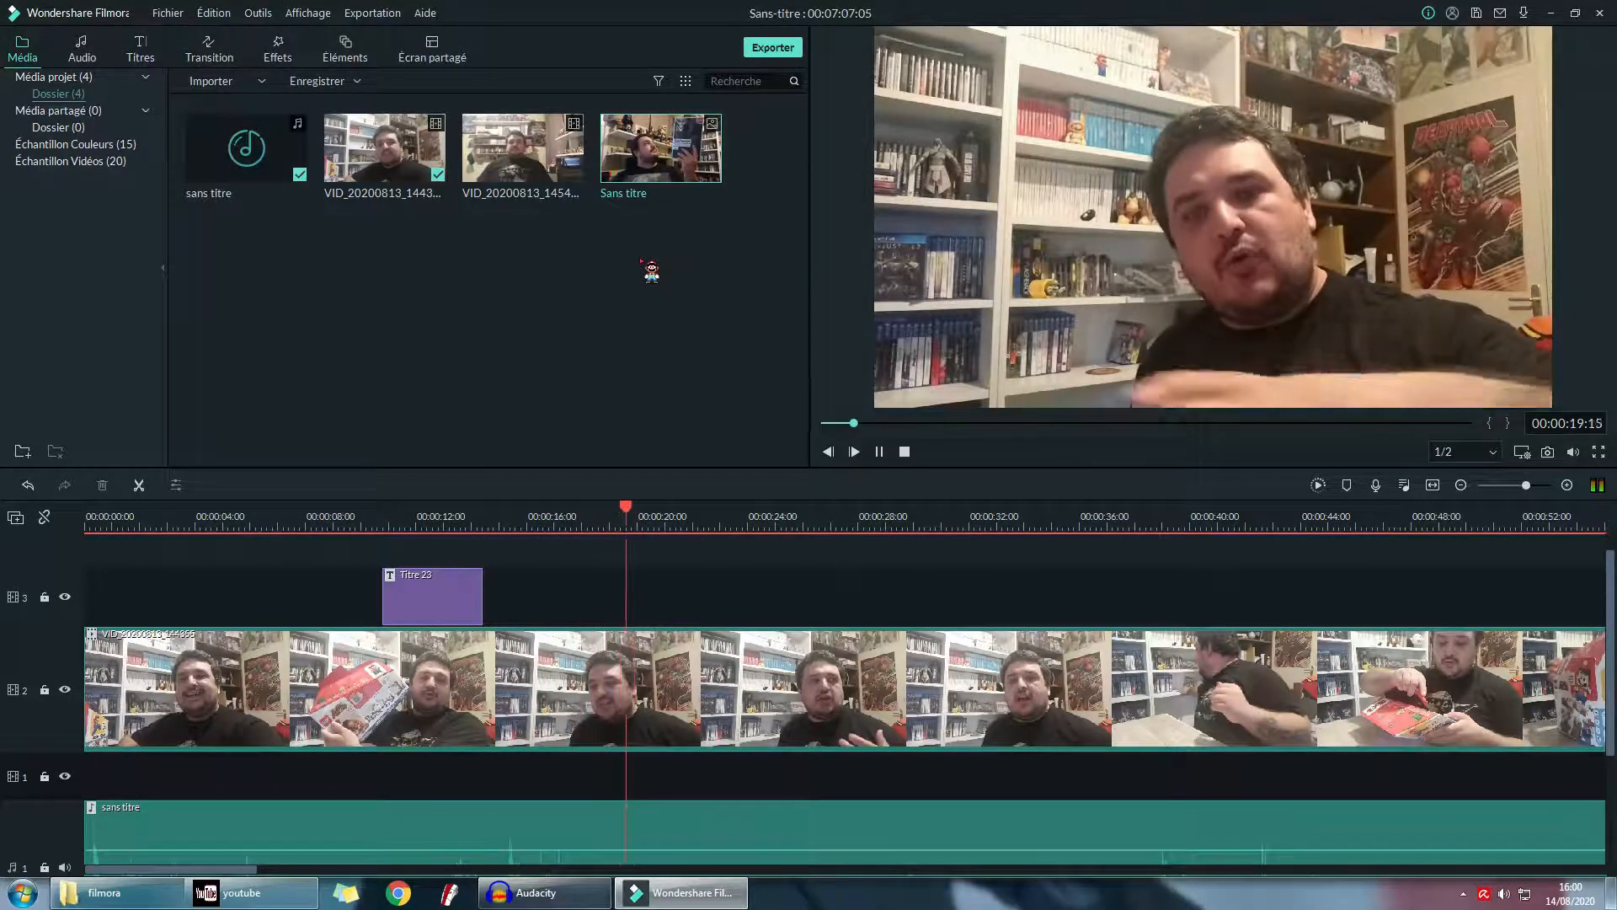
{"action": "left_click", "coordinate": [879, 451]}
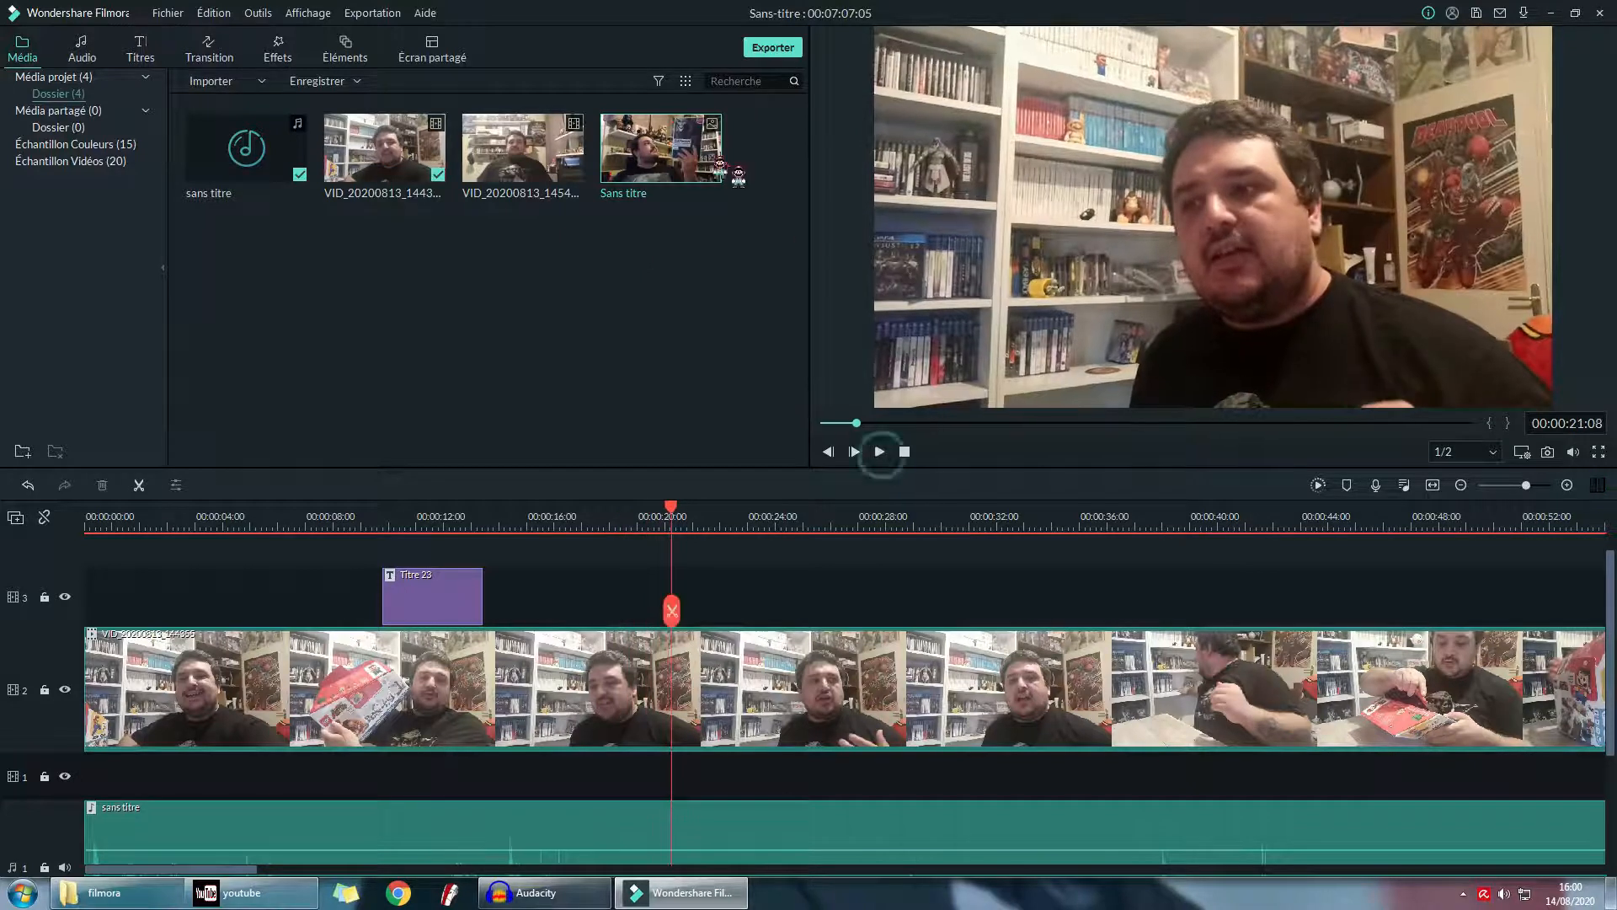
{"action": "left_click_drag", "start_coordinate": [688, 514], "coordinate": [670, 589]}
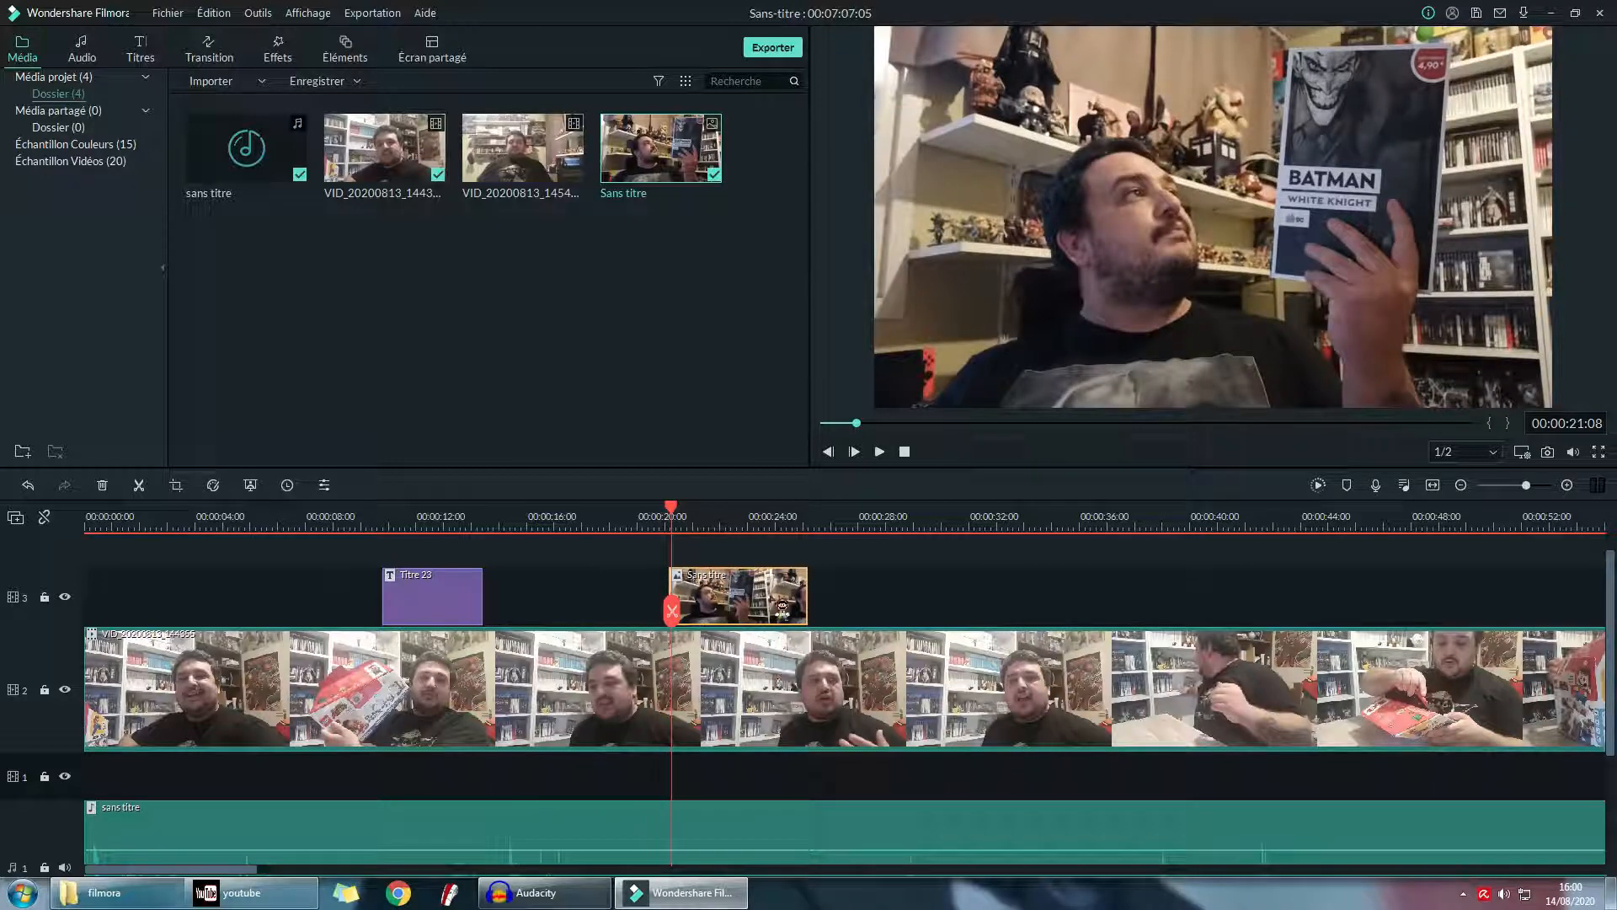
- Play back the section where the Sans titre image appears over the video, and return to just before its start
{"action": "left_click", "coordinate": [638, 515]}
{"action": "key", "text": "space"}
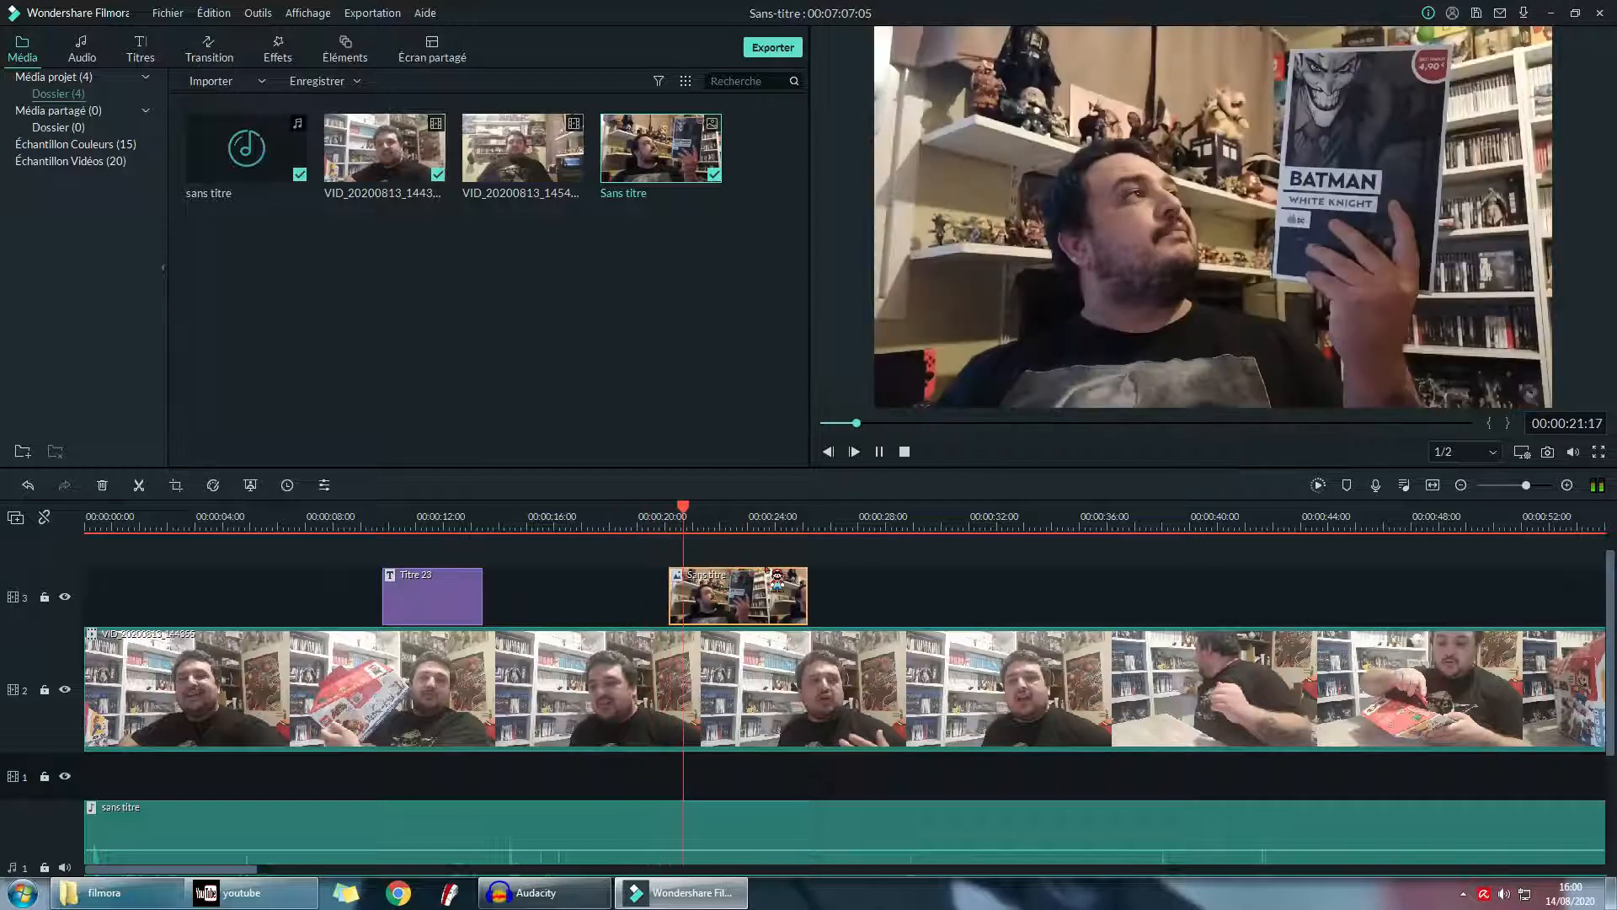
{"action": "left_click", "coordinate": [666, 516]}
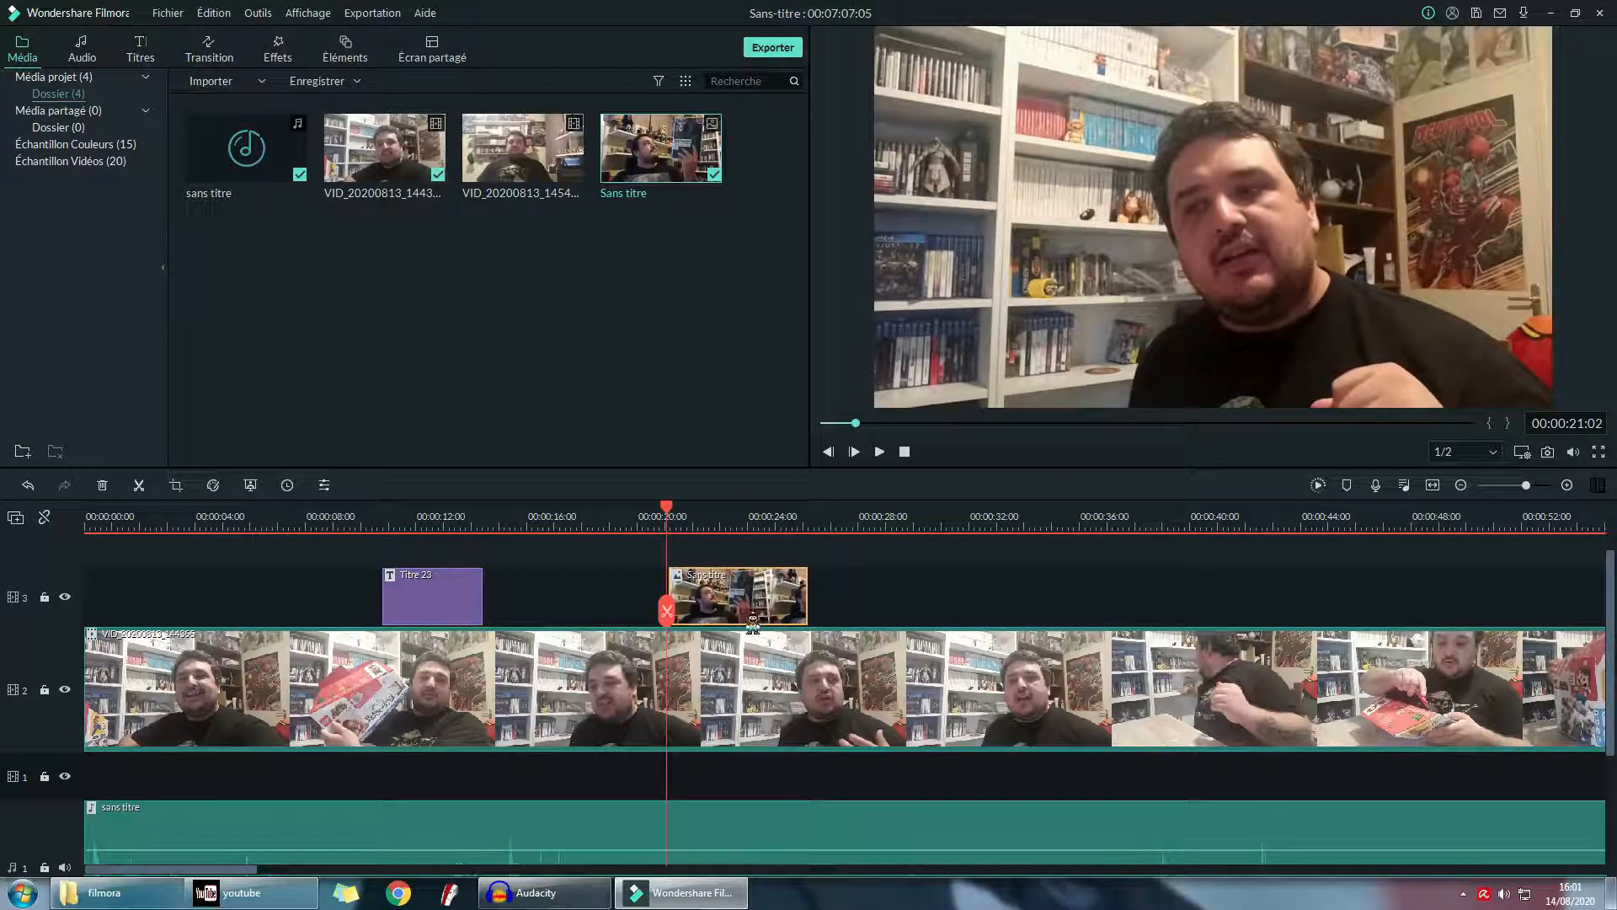
- Try shrinking the Sans titre image to a small inset over the bookshelves, and reset its image settings
{"action": "double_click", "coordinate": [752, 621]}
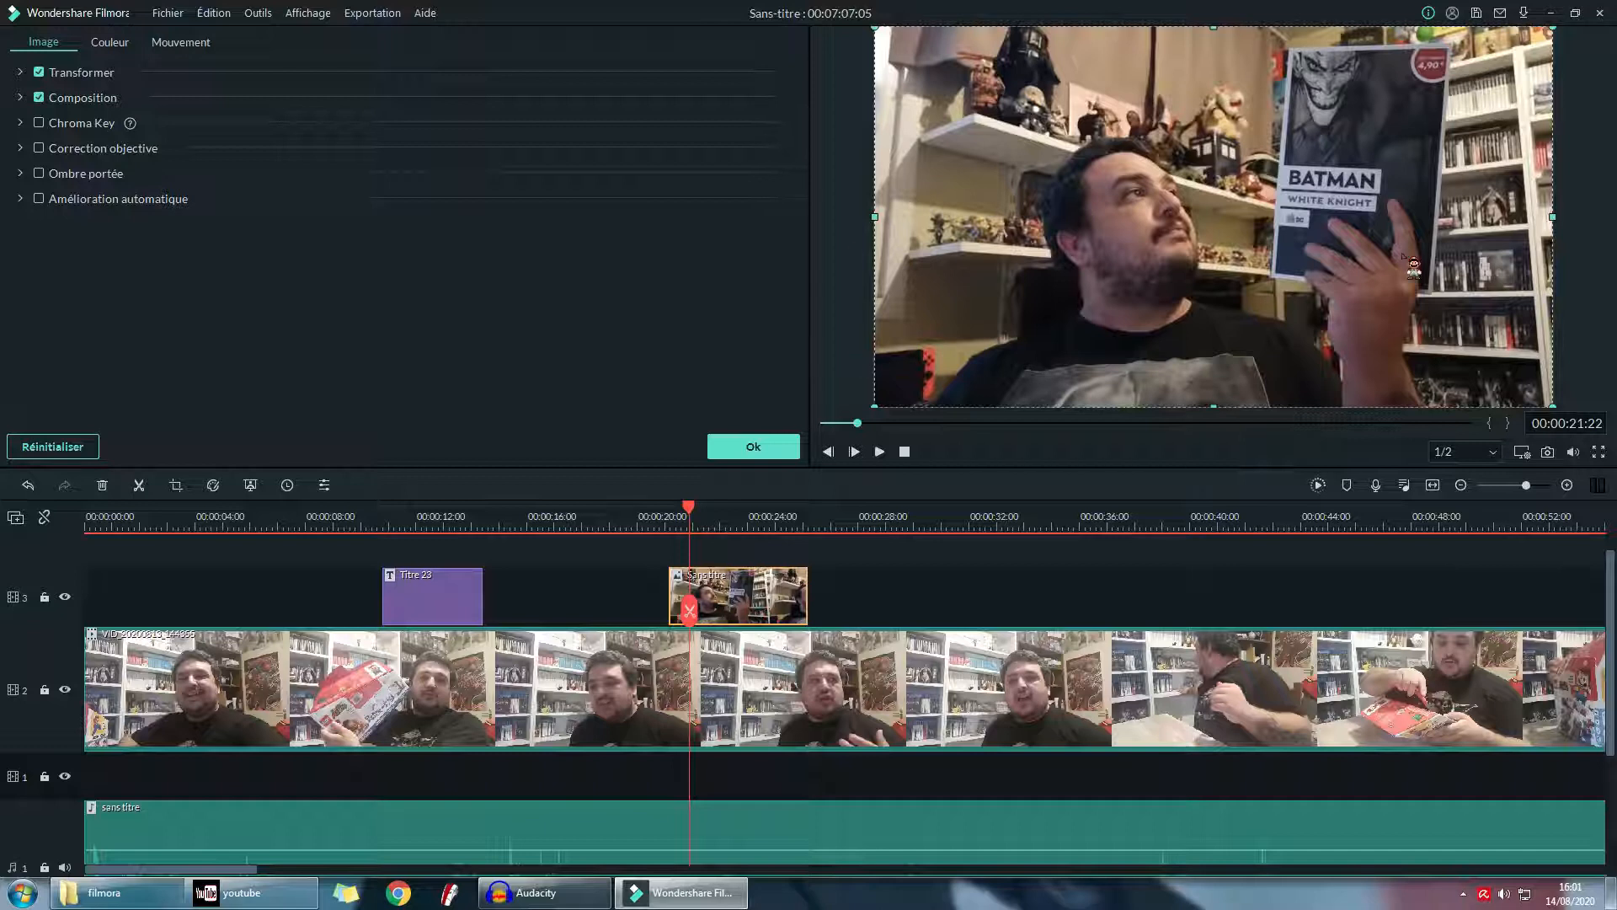
{"action": "left_click_drag", "start_coordinate": [874, 407], "coordinate": [978, 296]}
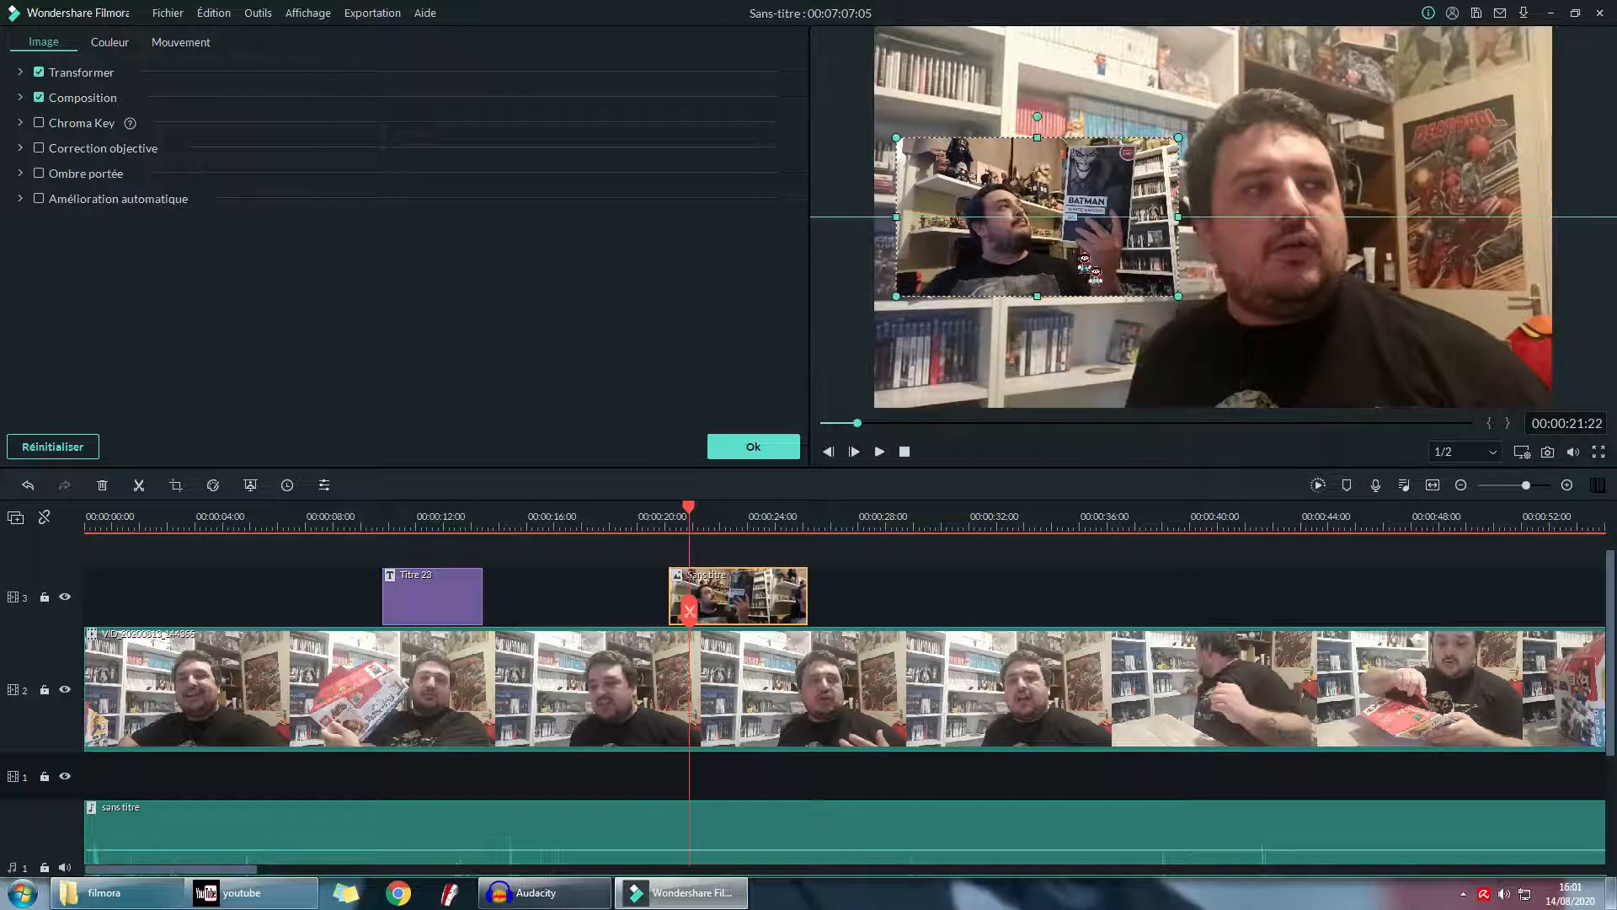
{"action": "left_click_drag", "start_coordinate": [1179, 297], "coordinate": [1106, 255]}
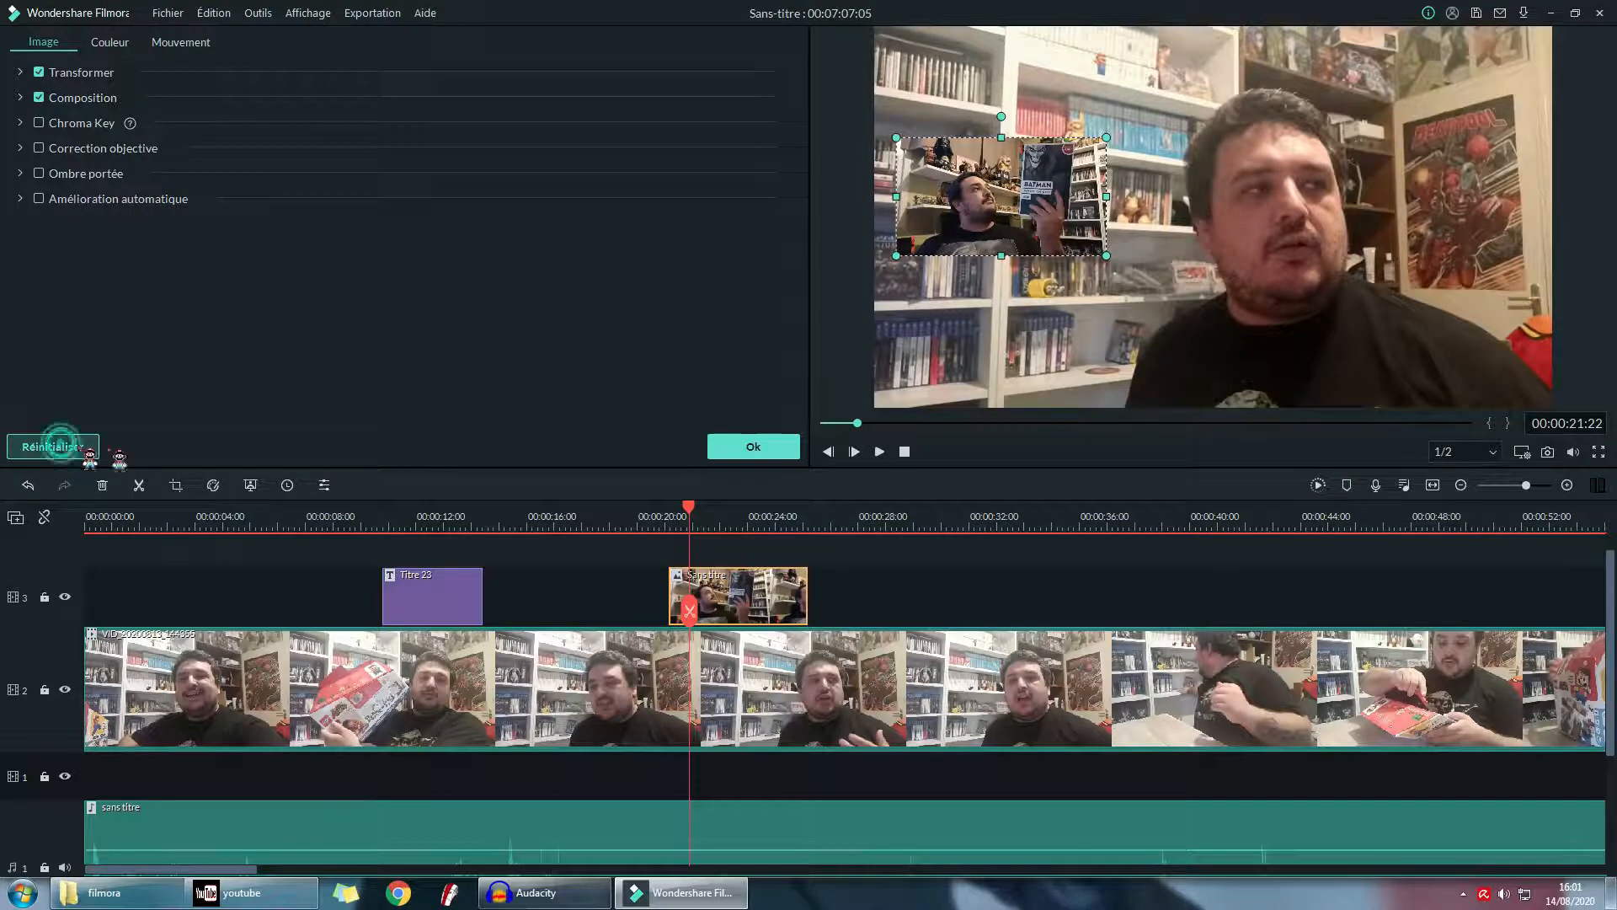
{"action": "left_click", "coordinate": [52, 446]}
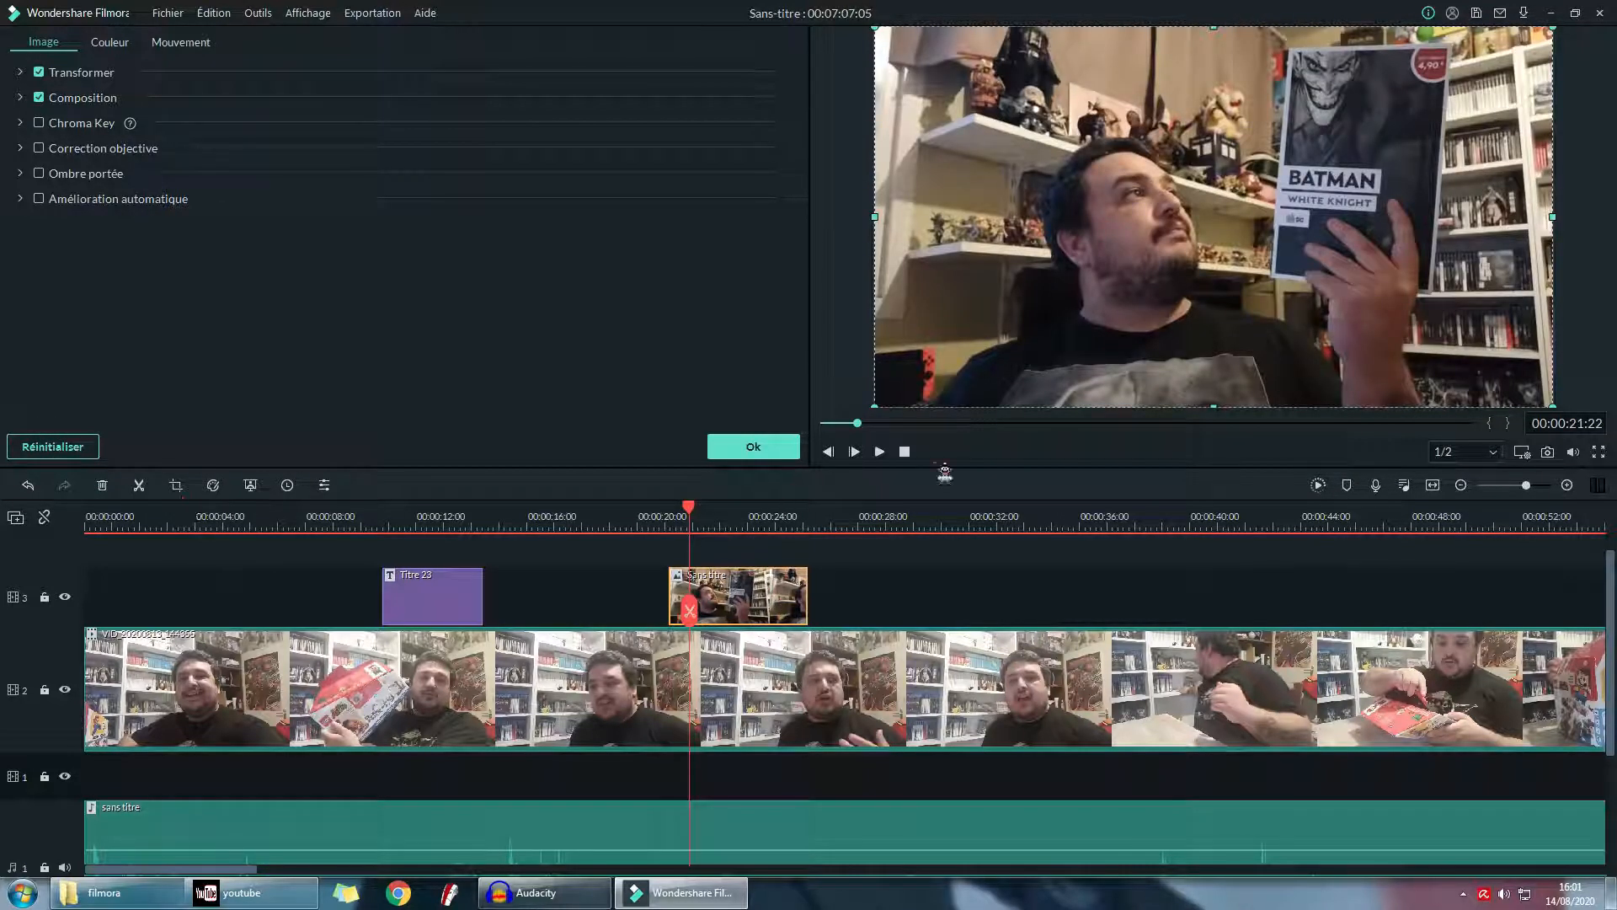
- Apply a pan and zoom to the Sans titre image with the Personnaliser ratio and a 1920 x 405 end frame across the picture's upper part
{"action": "left_click", "coordinate": [177, 487]}
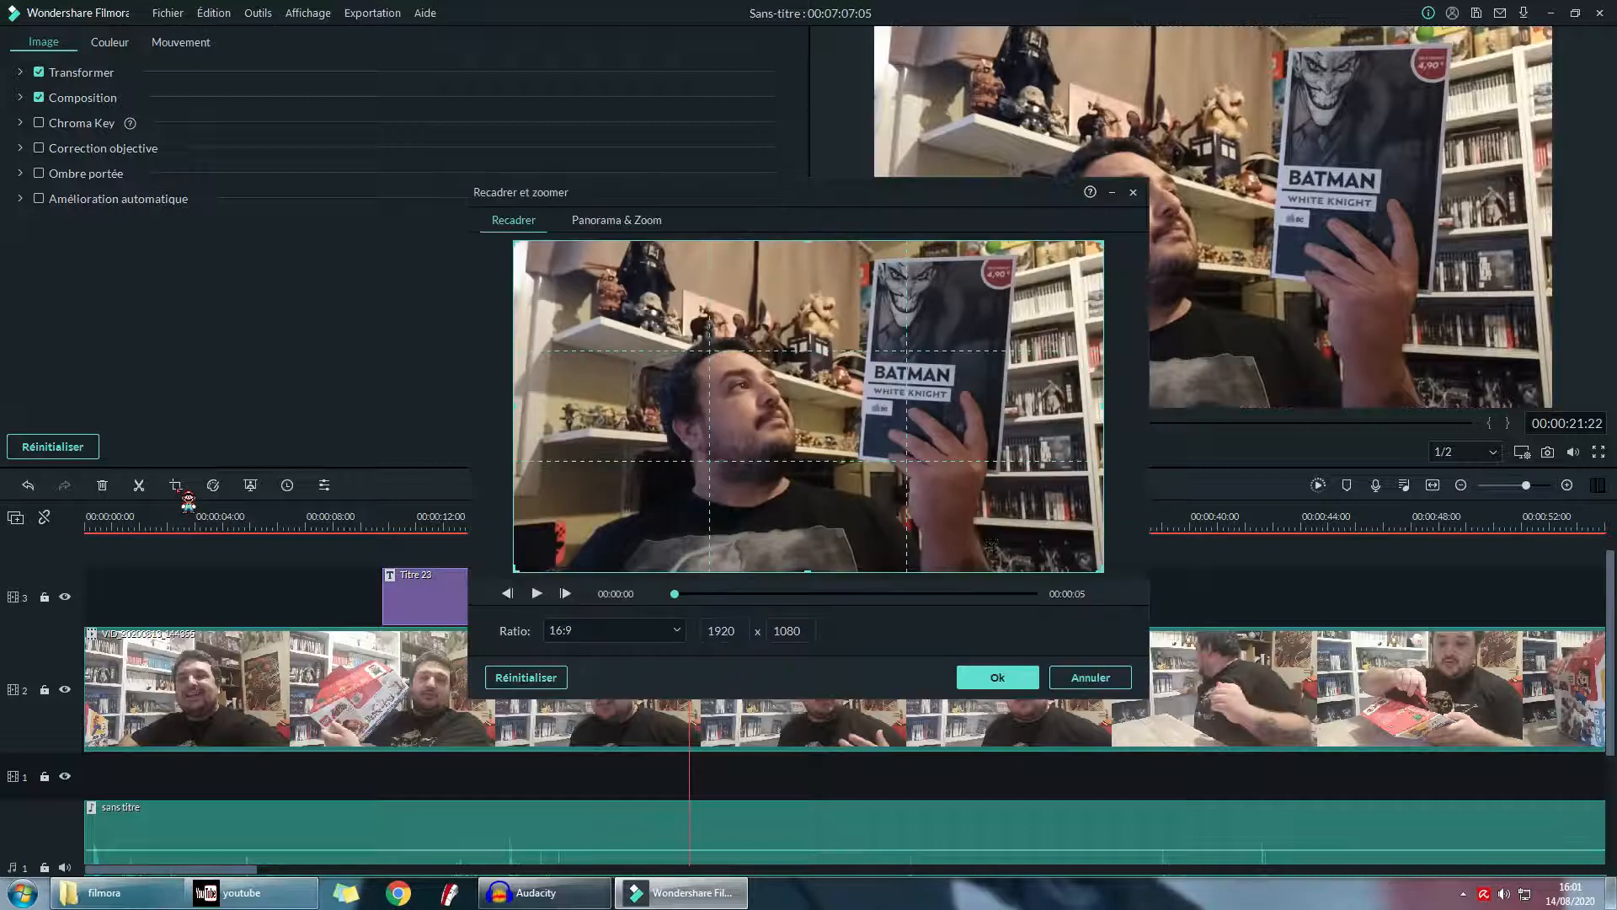
{"action": "left_click", "coordinate": [659, 226]}
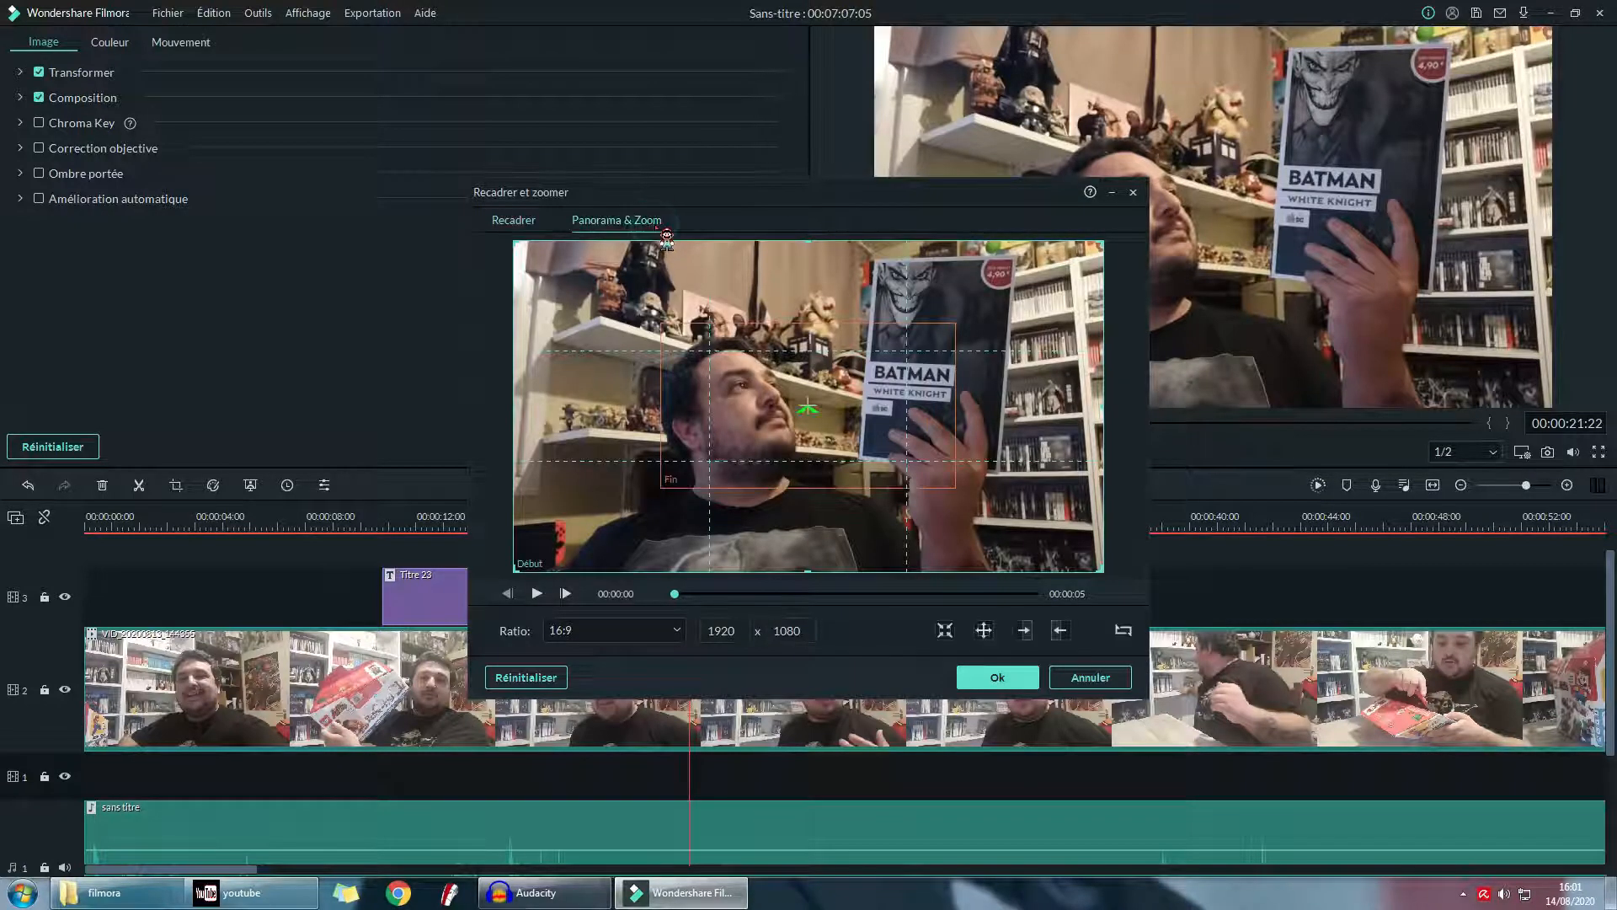
{"action": "left_click", "coordinate": [611, 631]}
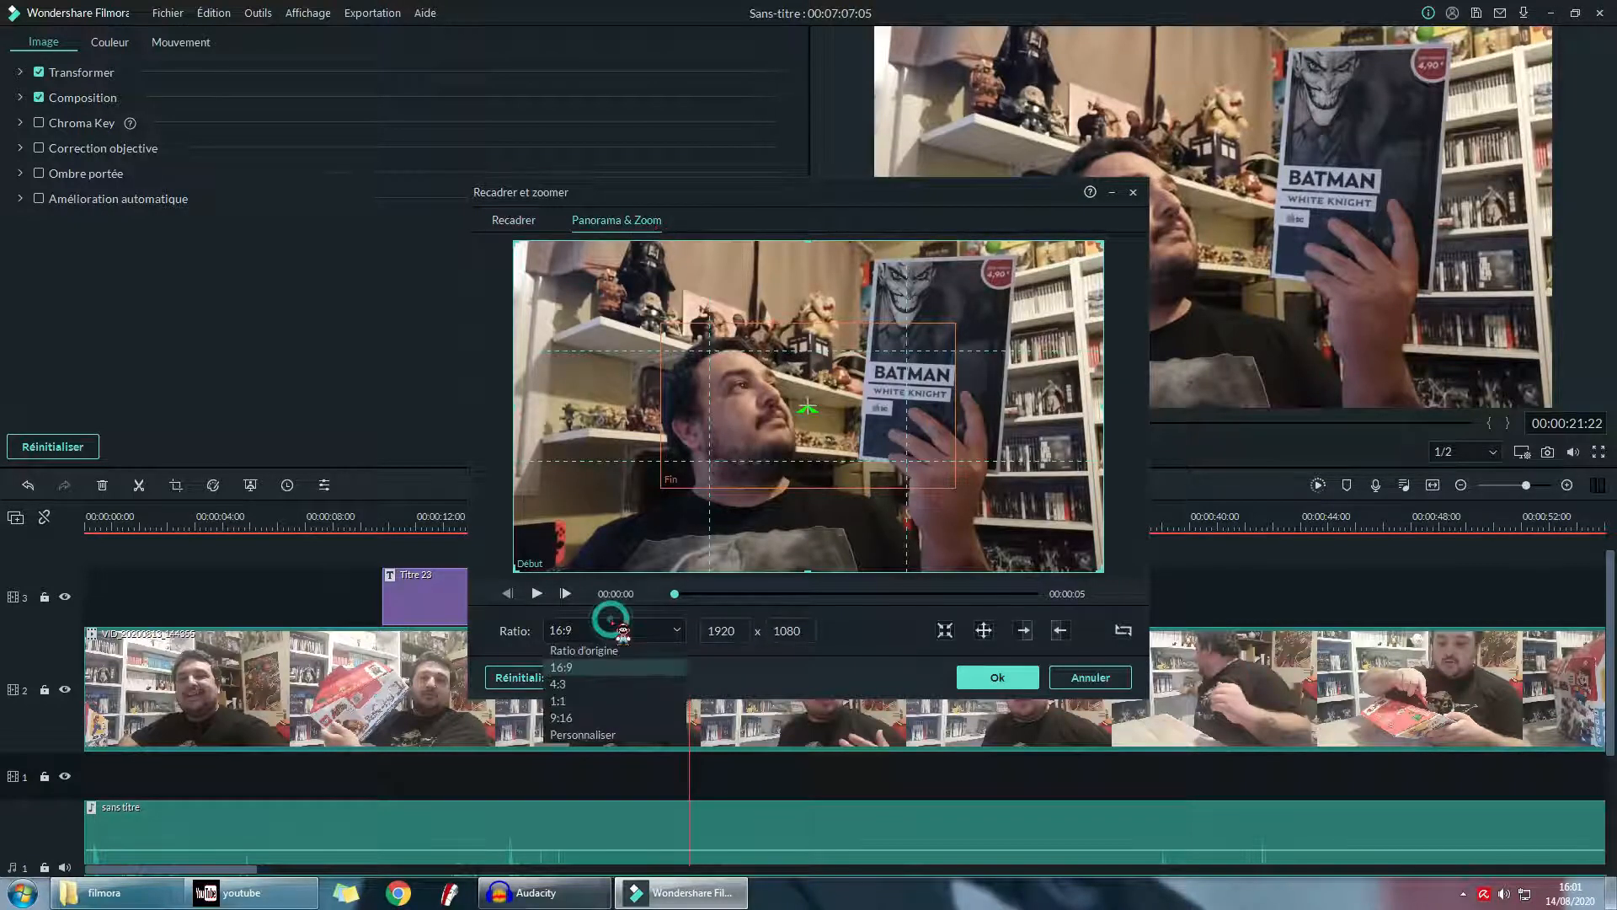
{"action": "left_click", "coordinate": [590, 736]}
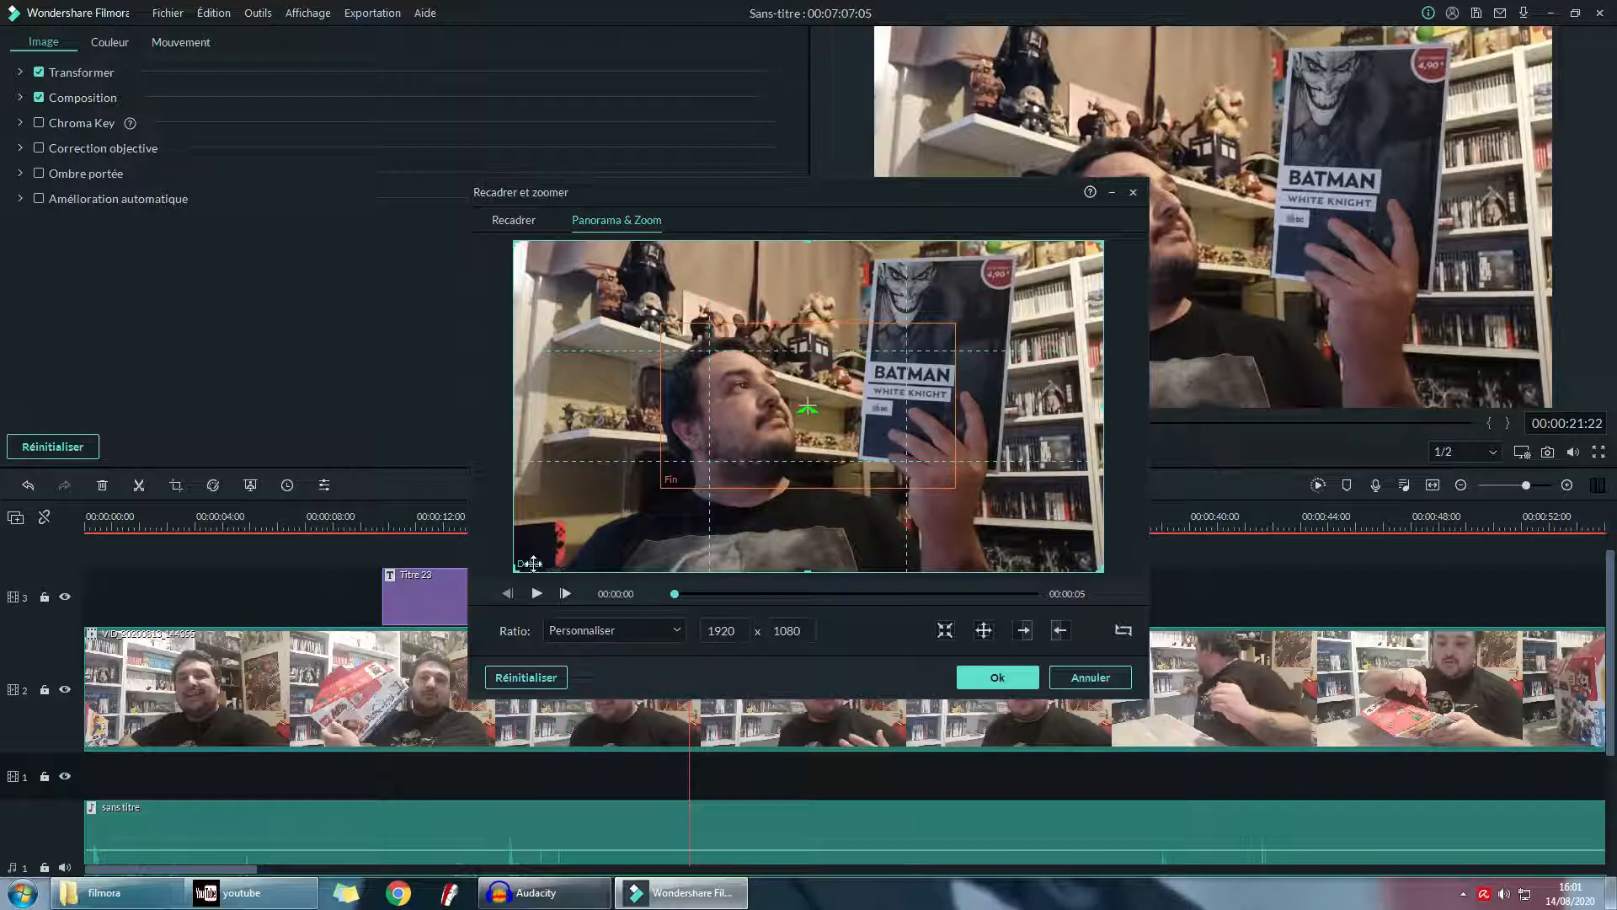
{"action": "left_click", "coordinate": [796, 481]}
{"action": "left_click_drag", "start_coordinate": [689, 414], "coordinate": [522, 294]}
{"action": "left_click_drag", "start_coordinate": [802, 401], "coordinate": [1153, 375]}
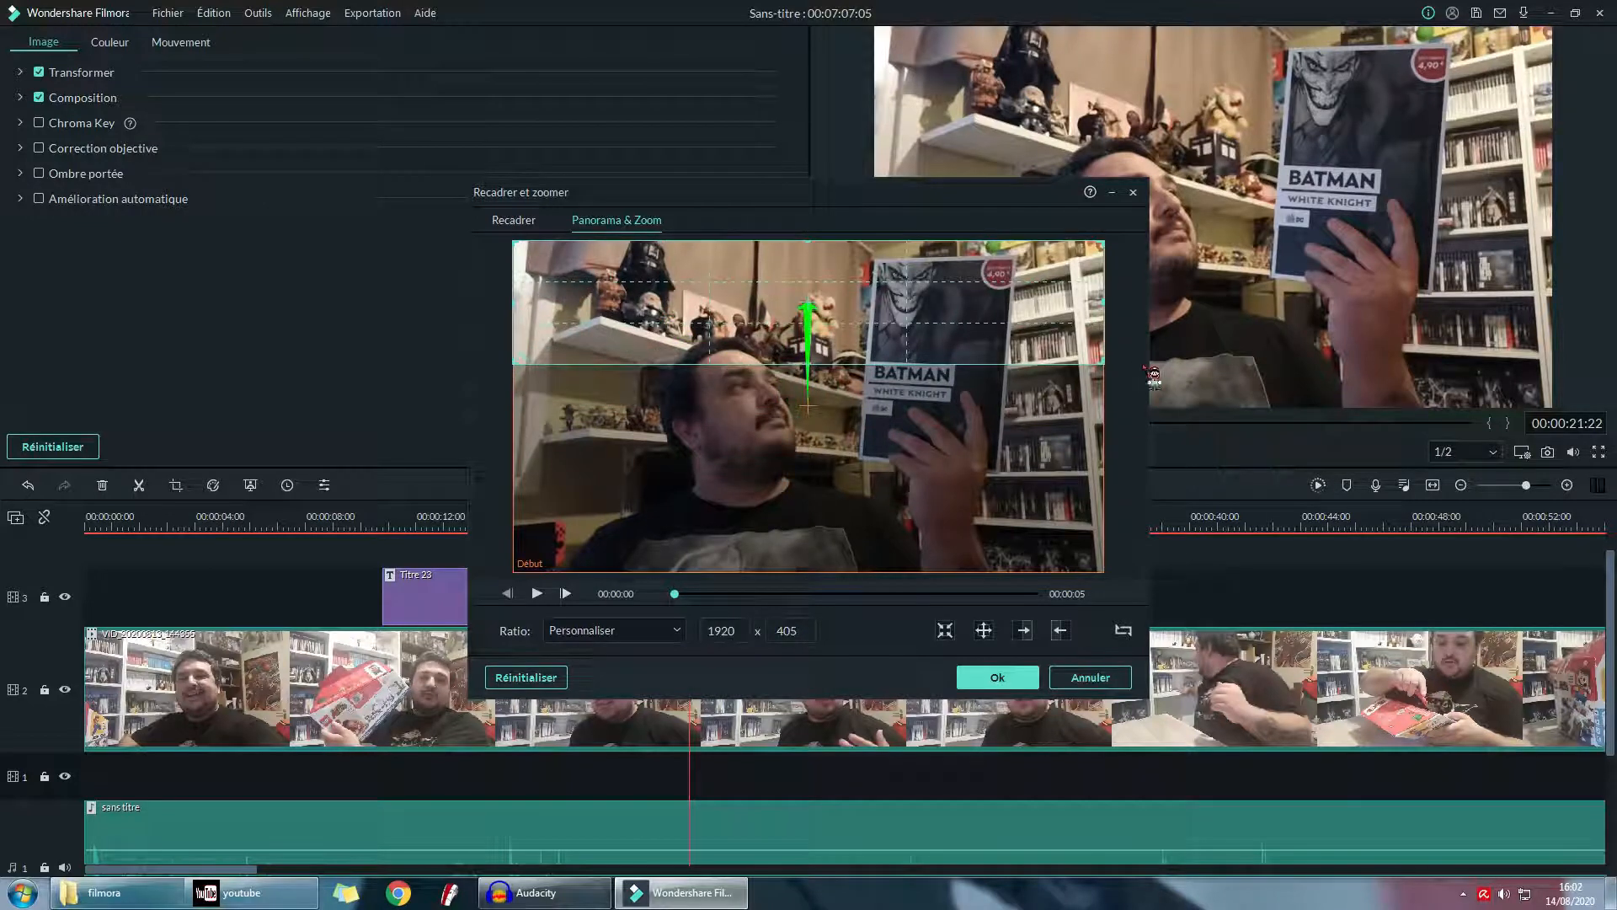
{"action": "left_click", "coordinate": [885, 369]}
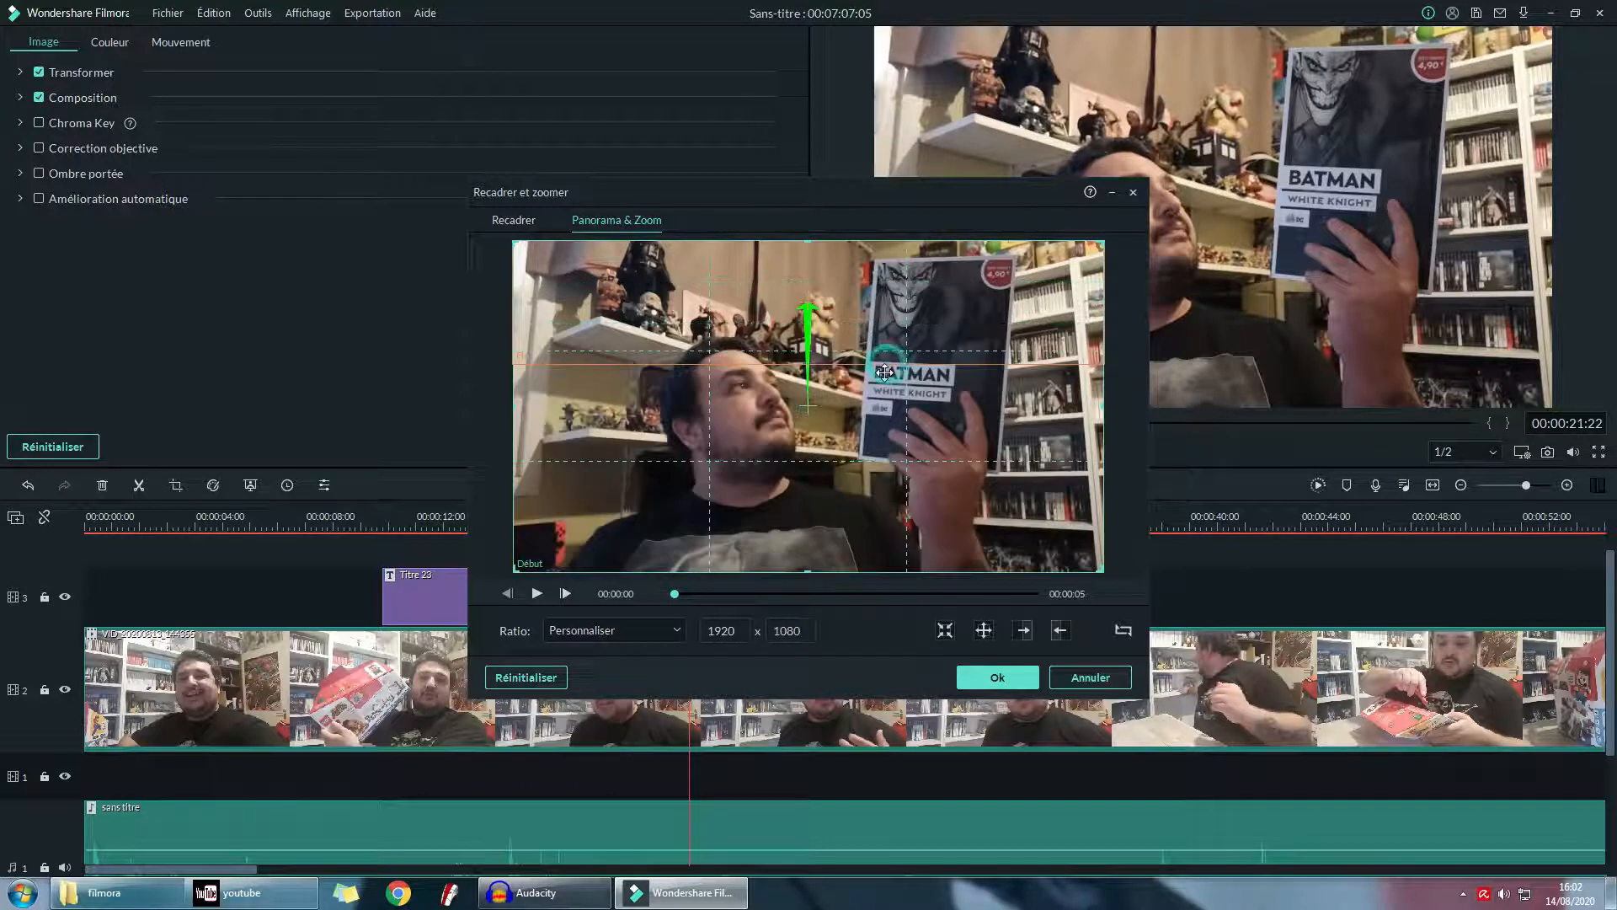
{"action": "left_click", "coordinate": [983, 678]}
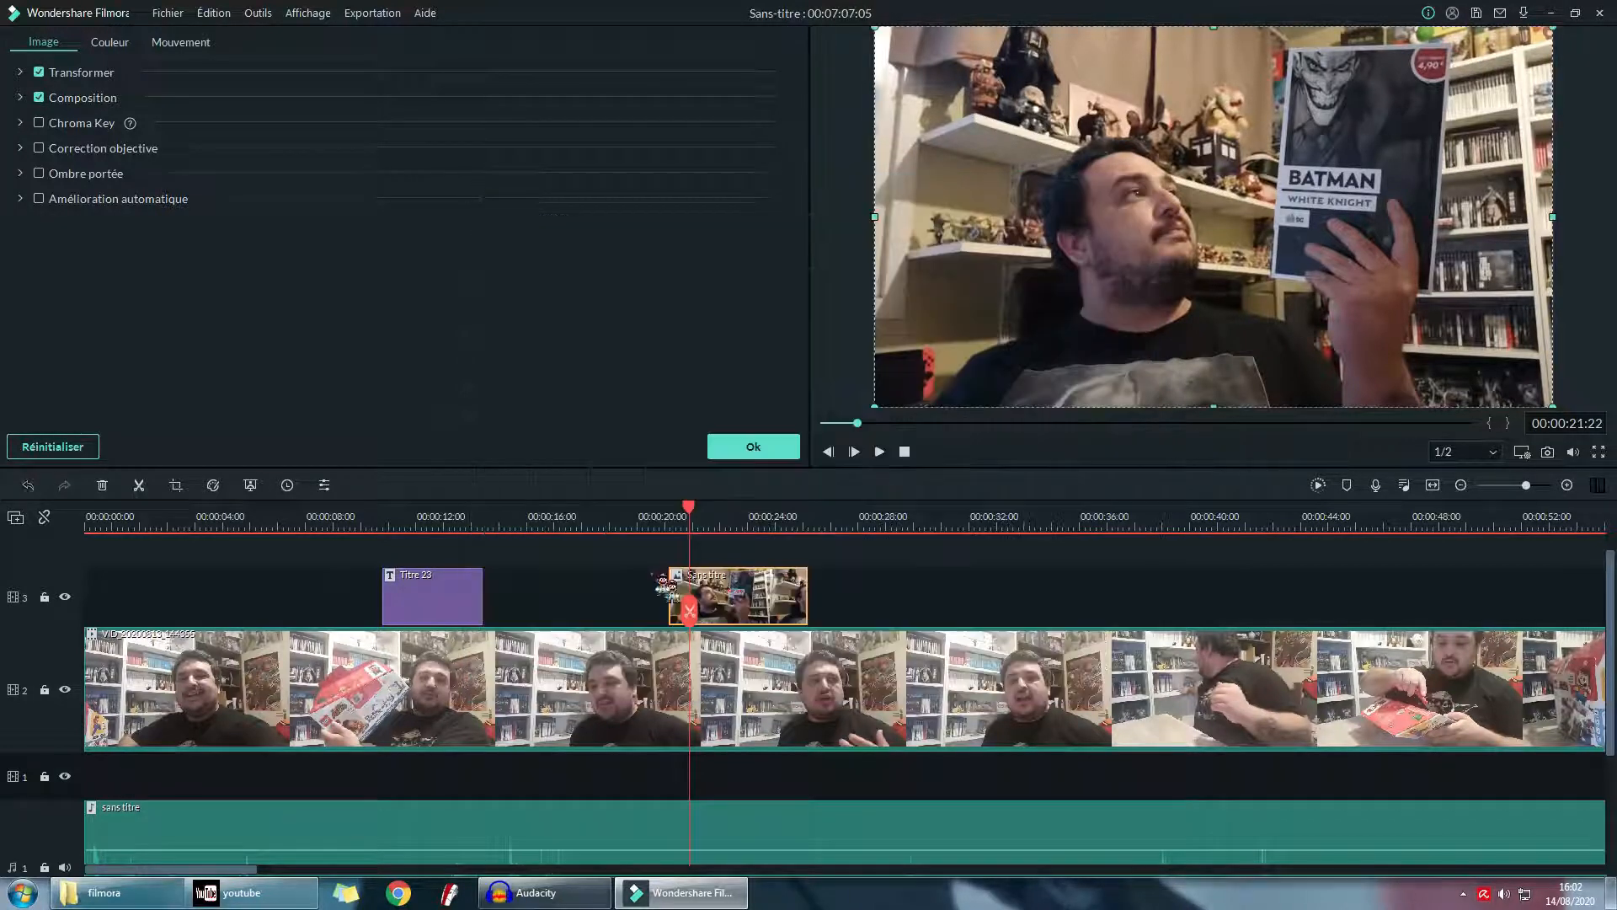
- Play back the image's pan and zoom effect from 00:00:20:13, and return to 00:00:22:02
{"action": "left_click_drag", "start_coordinate": [689, 508], "coordinate": [652, 512]}
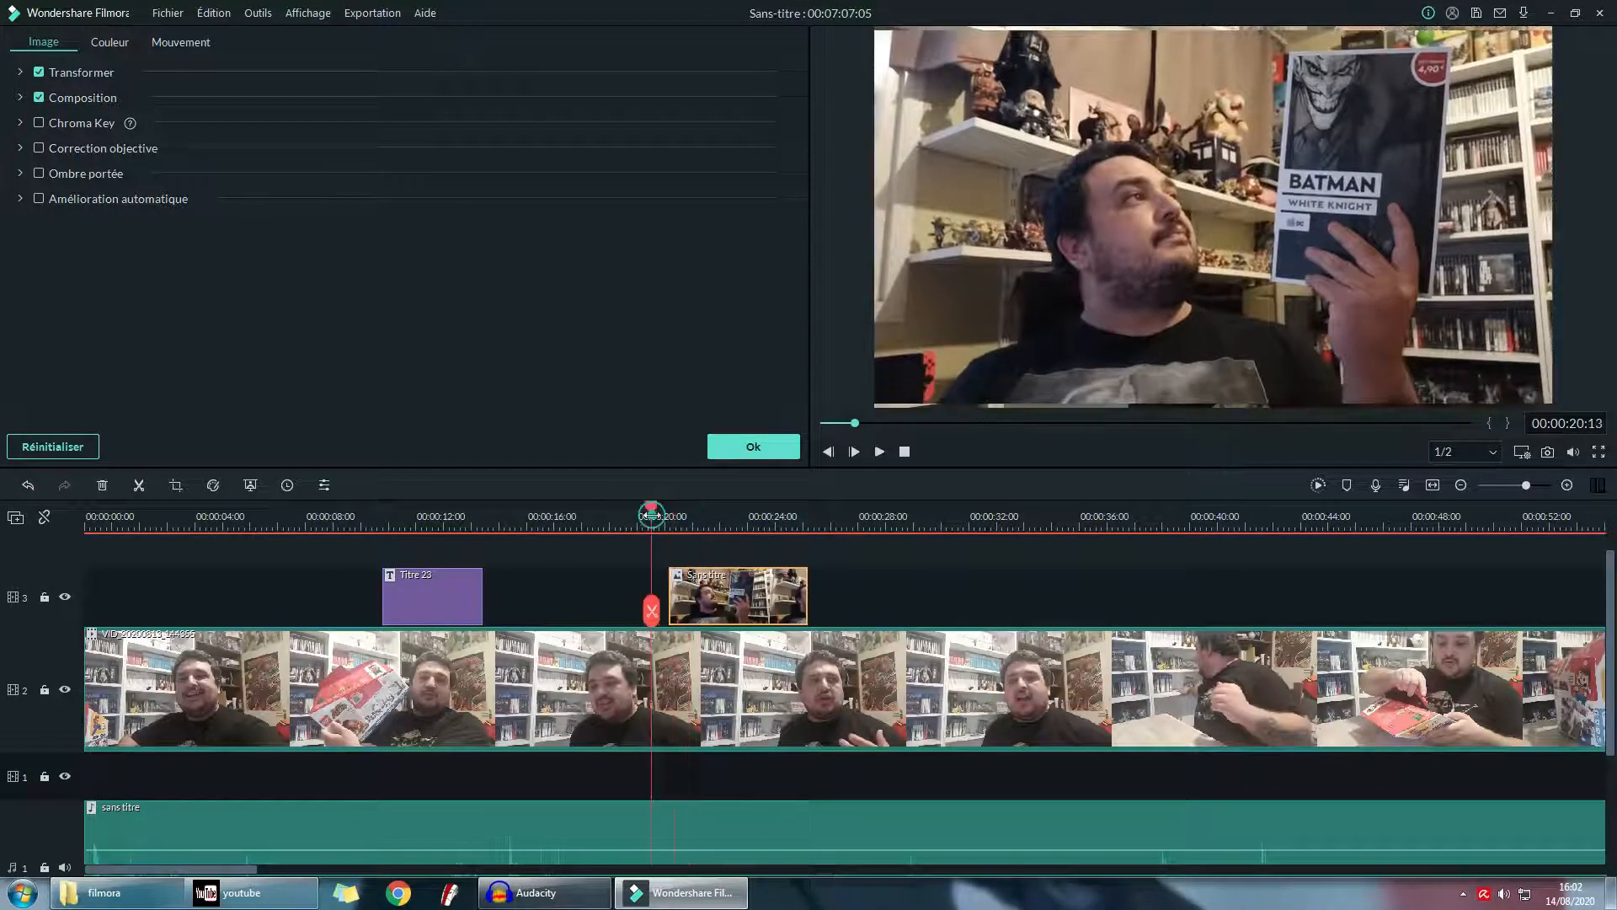
{"action": "key", "text": "space"}
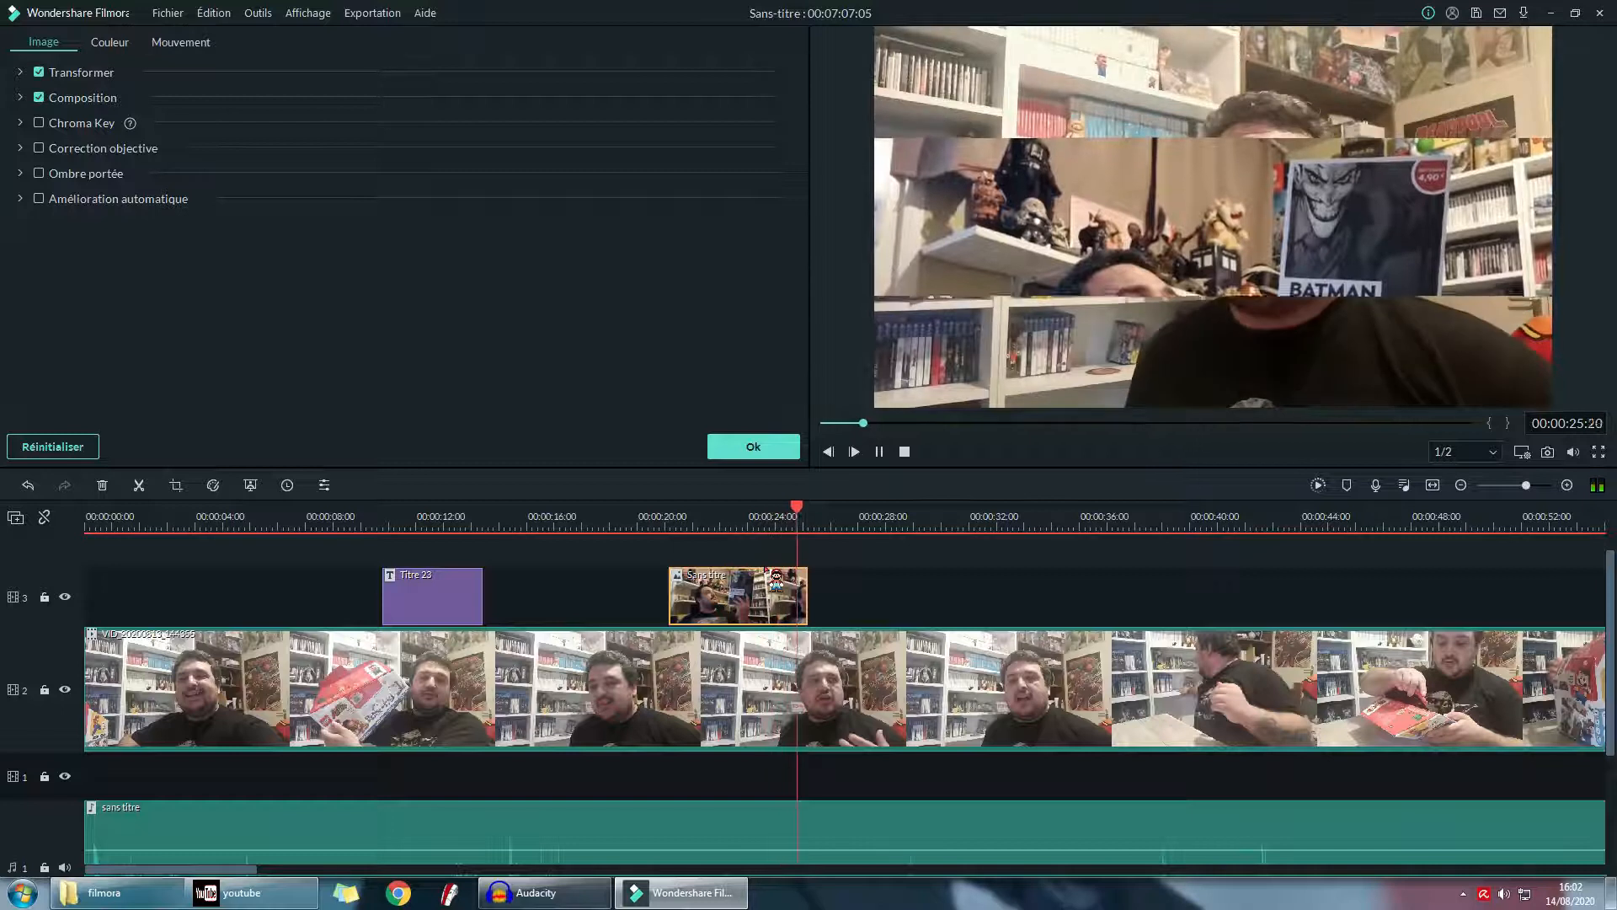
{"action": "left_click", "coordinate": [695, 527]}
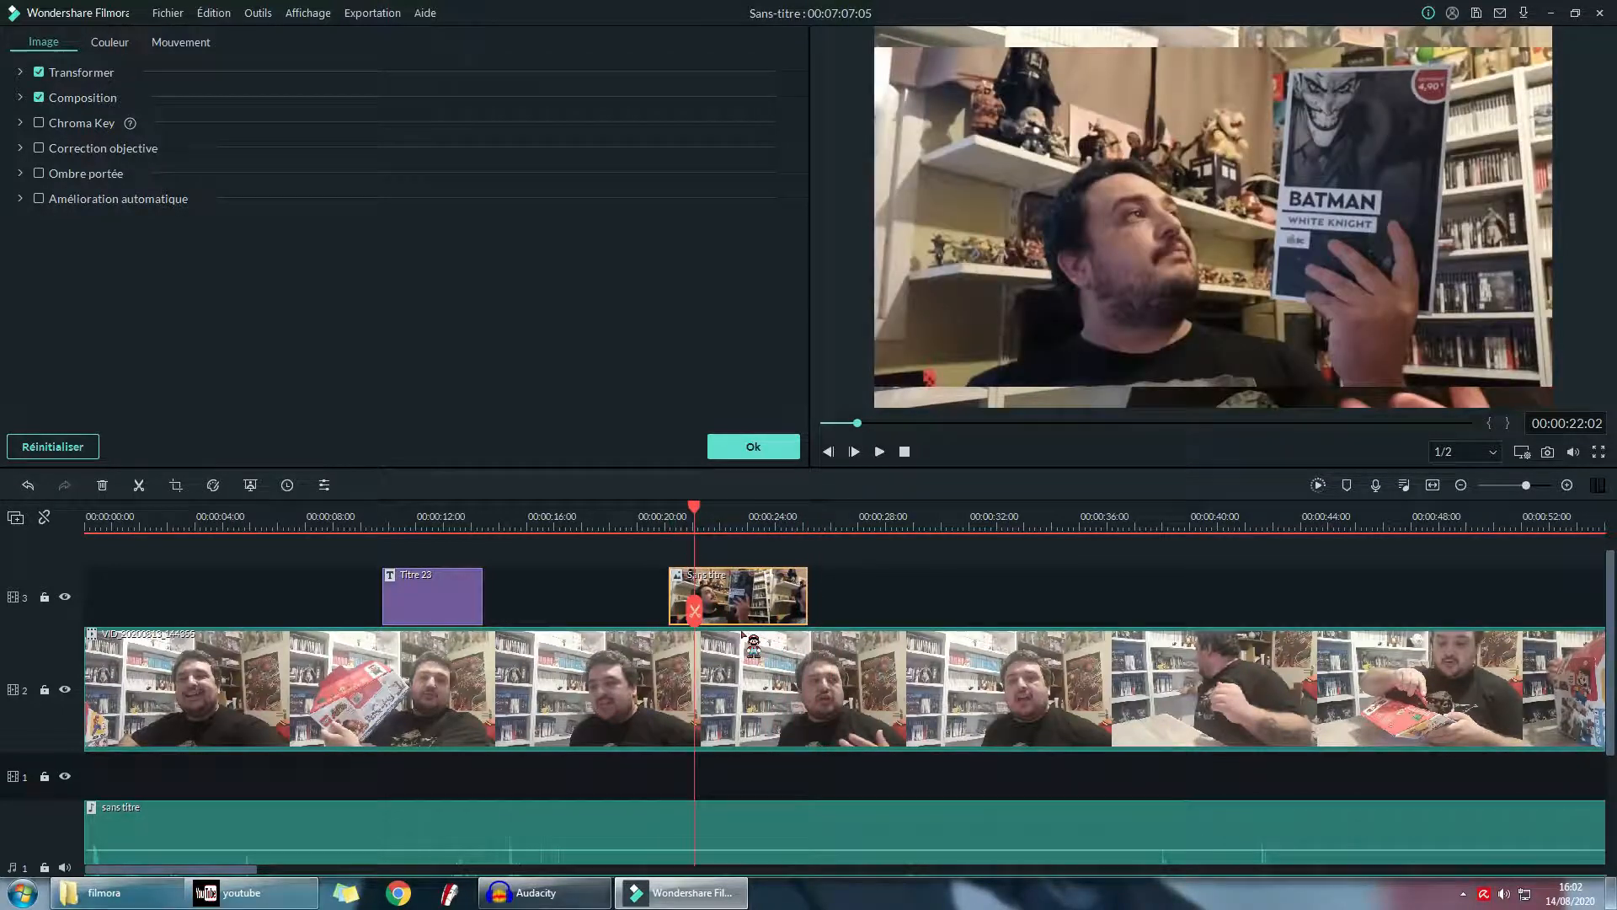
- Swap the start and end frames of the Sans titre image's pan and zoom
{"action": "left_click", "coordinate": [176, 485]}
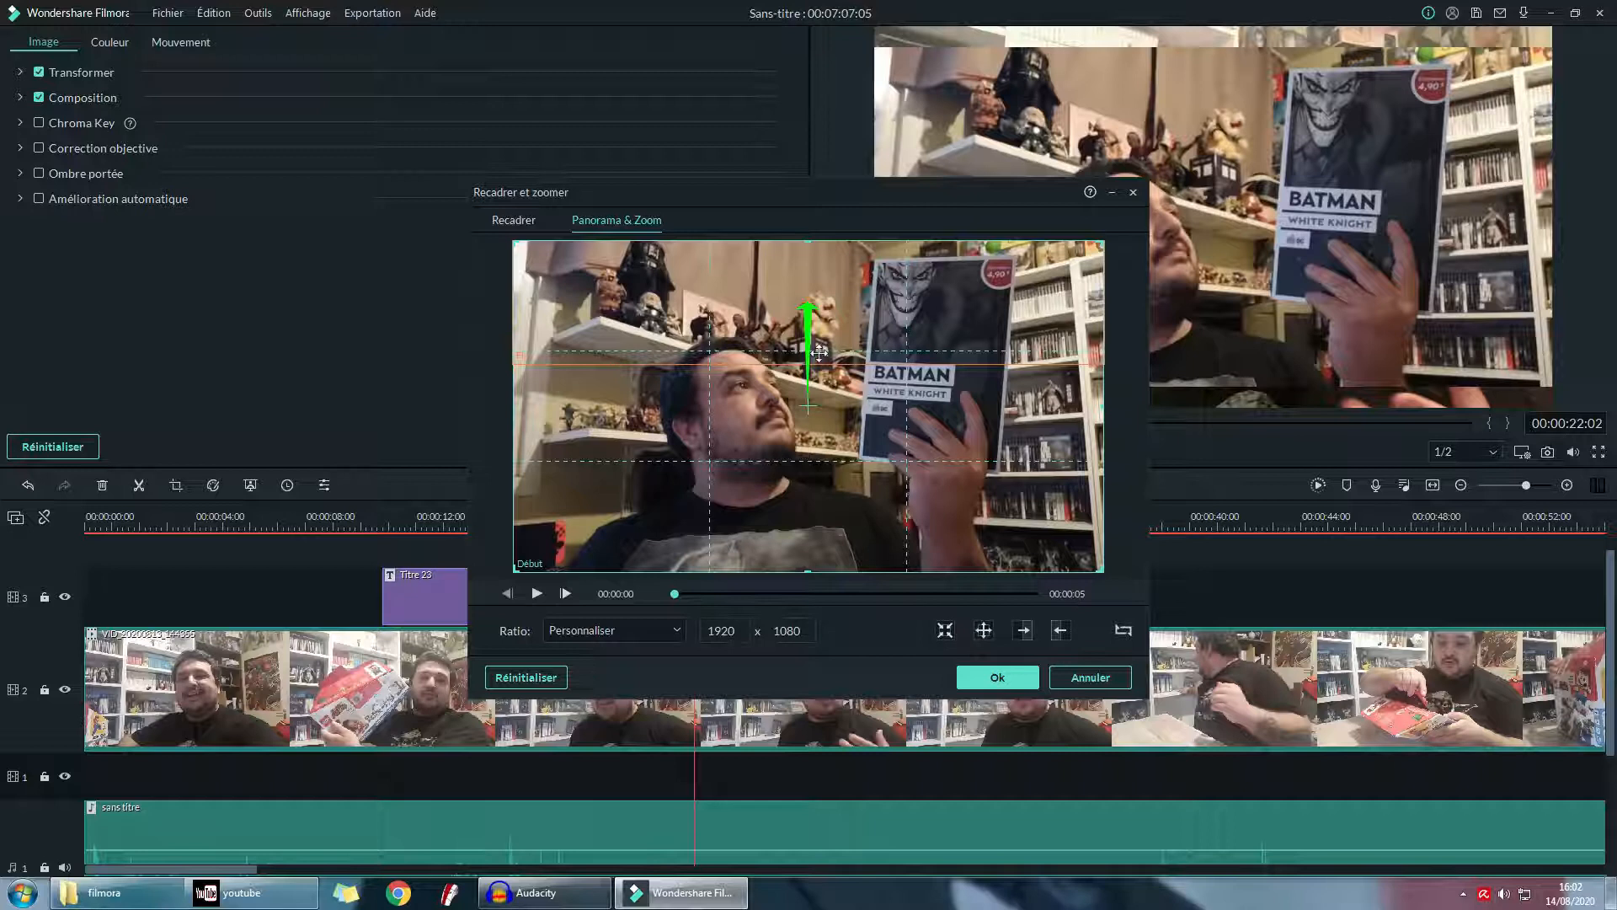
{"action": "left_click_drag", "start_coordinate": [805, 349], "coordinate": [817, 365]}
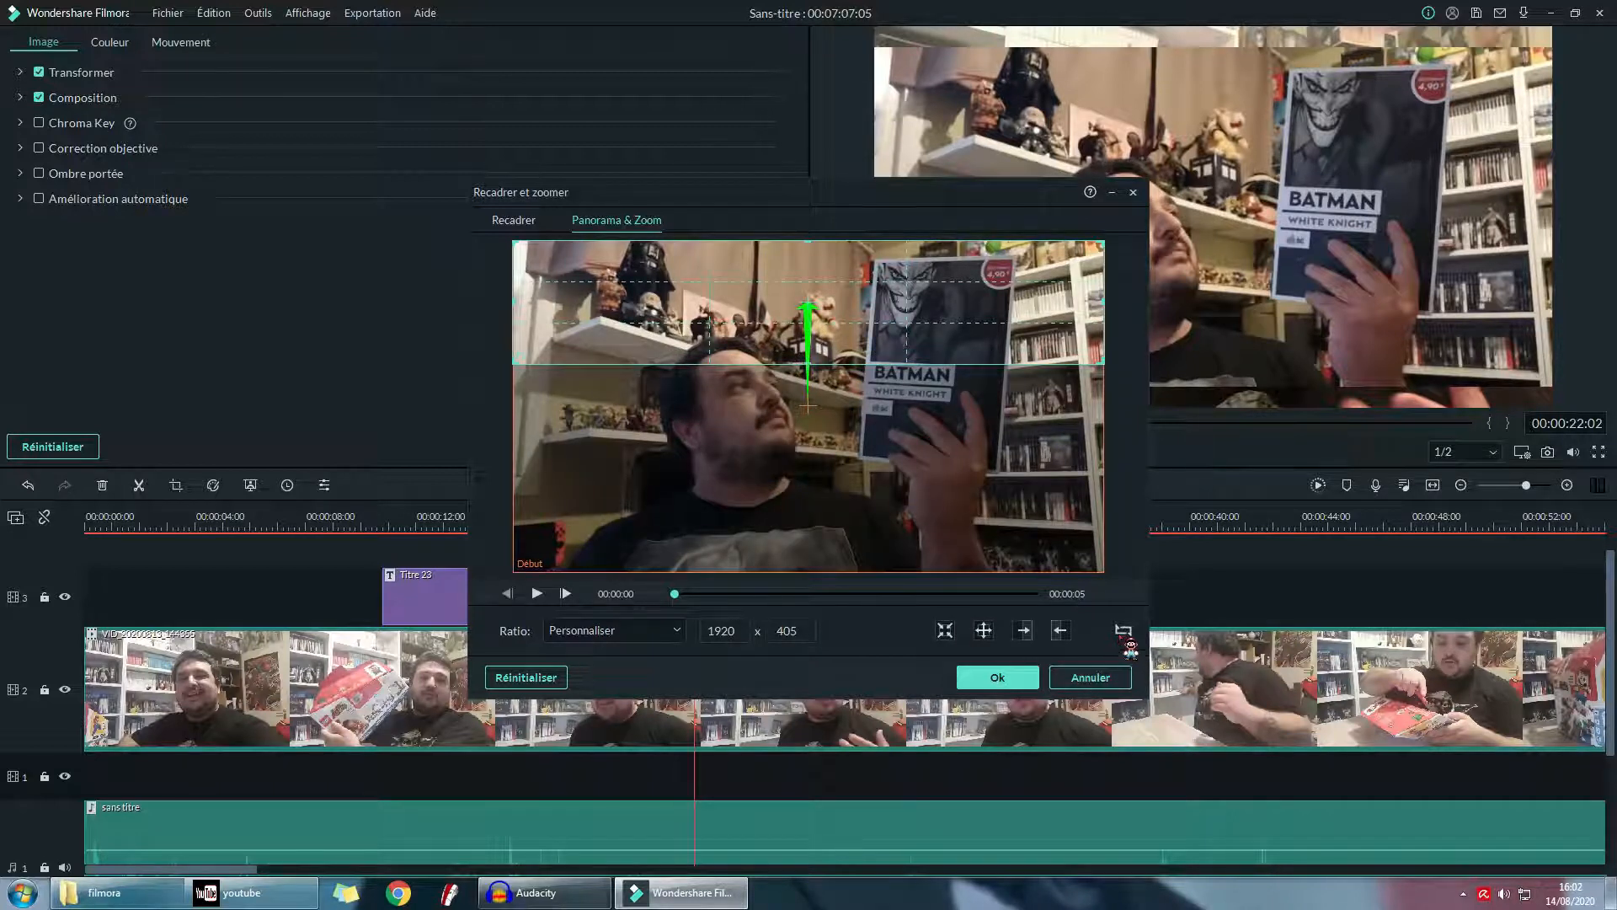
{"action": "left_click", "coordinate": [1124, 632]}
{"action": "left_click", "coordinate": [1007, 679]}
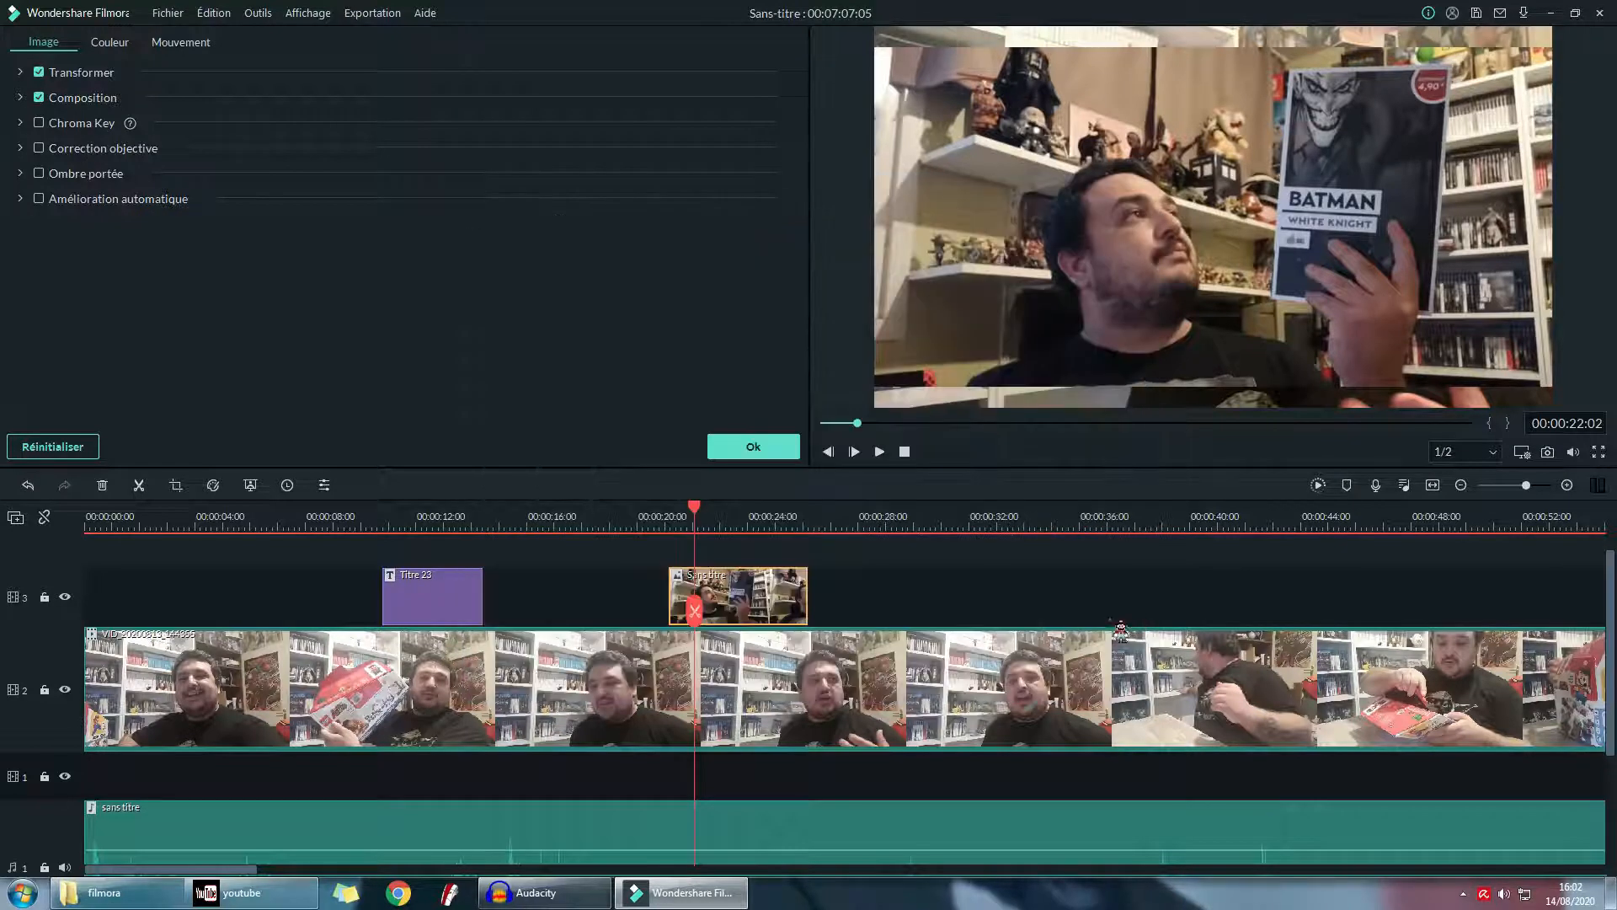
- Play back the reversed pan and zoom on the image, and return to the clip's start
{"action": "left_click", "coordinate": [663, 516]}
{"action": "key", "text": "space"}
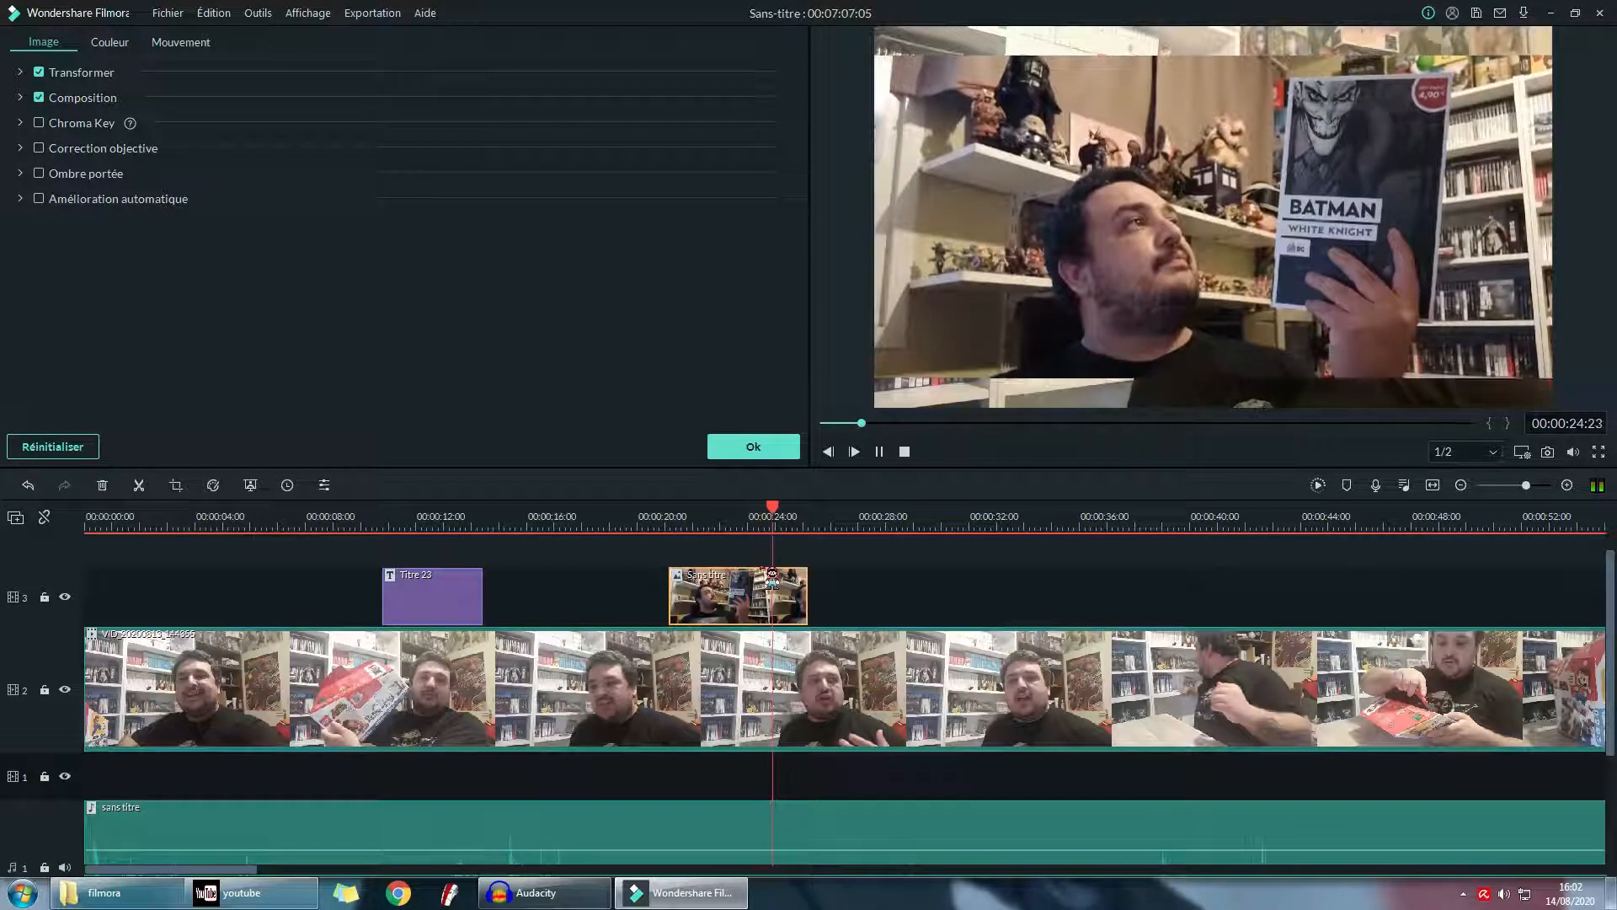
{"action": "key", "text": "space"}
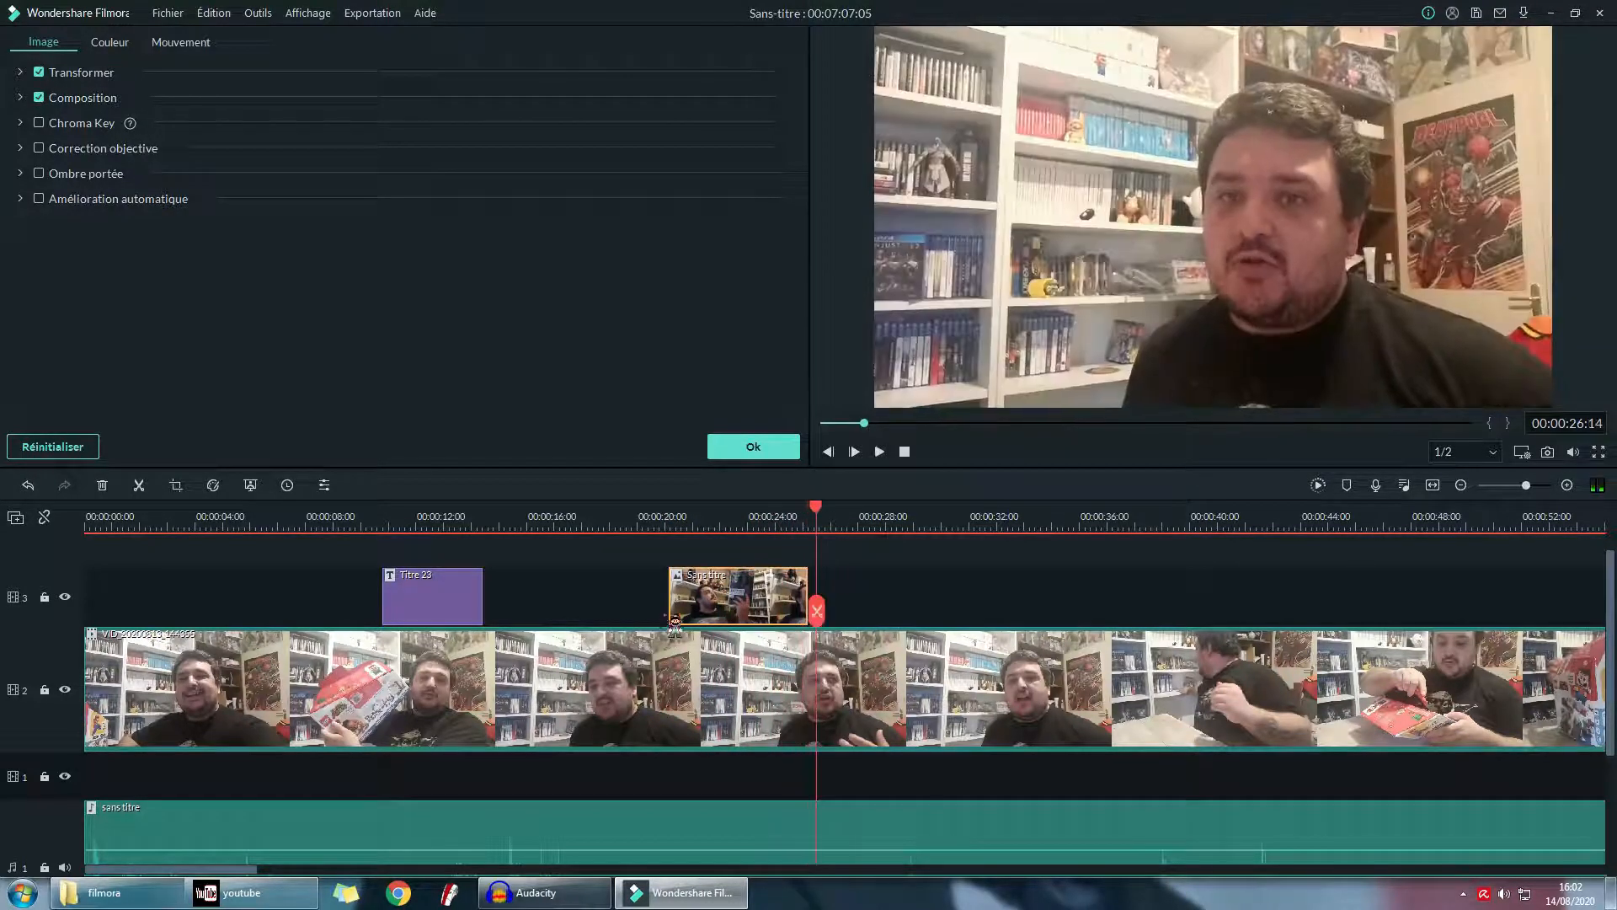
{"action": "key", "text": "Up"}
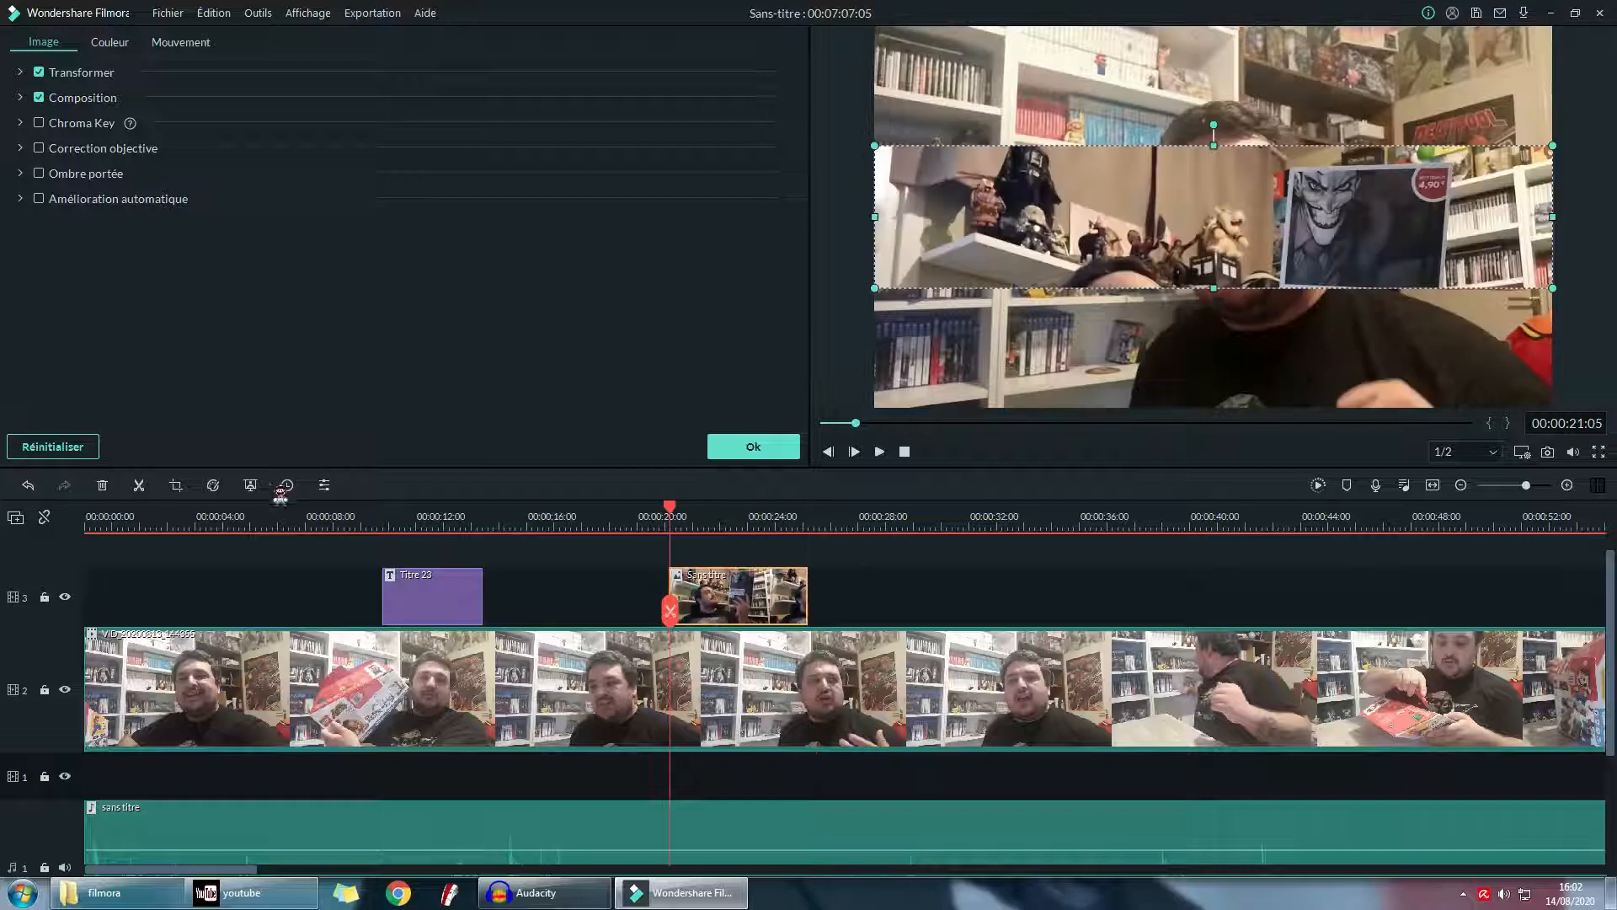
- Reset the image's pan and zoom and apply the zoom-out preset with a 960 x 540 start frame
{"action": "left_click", "coordinate": [176, 486]}
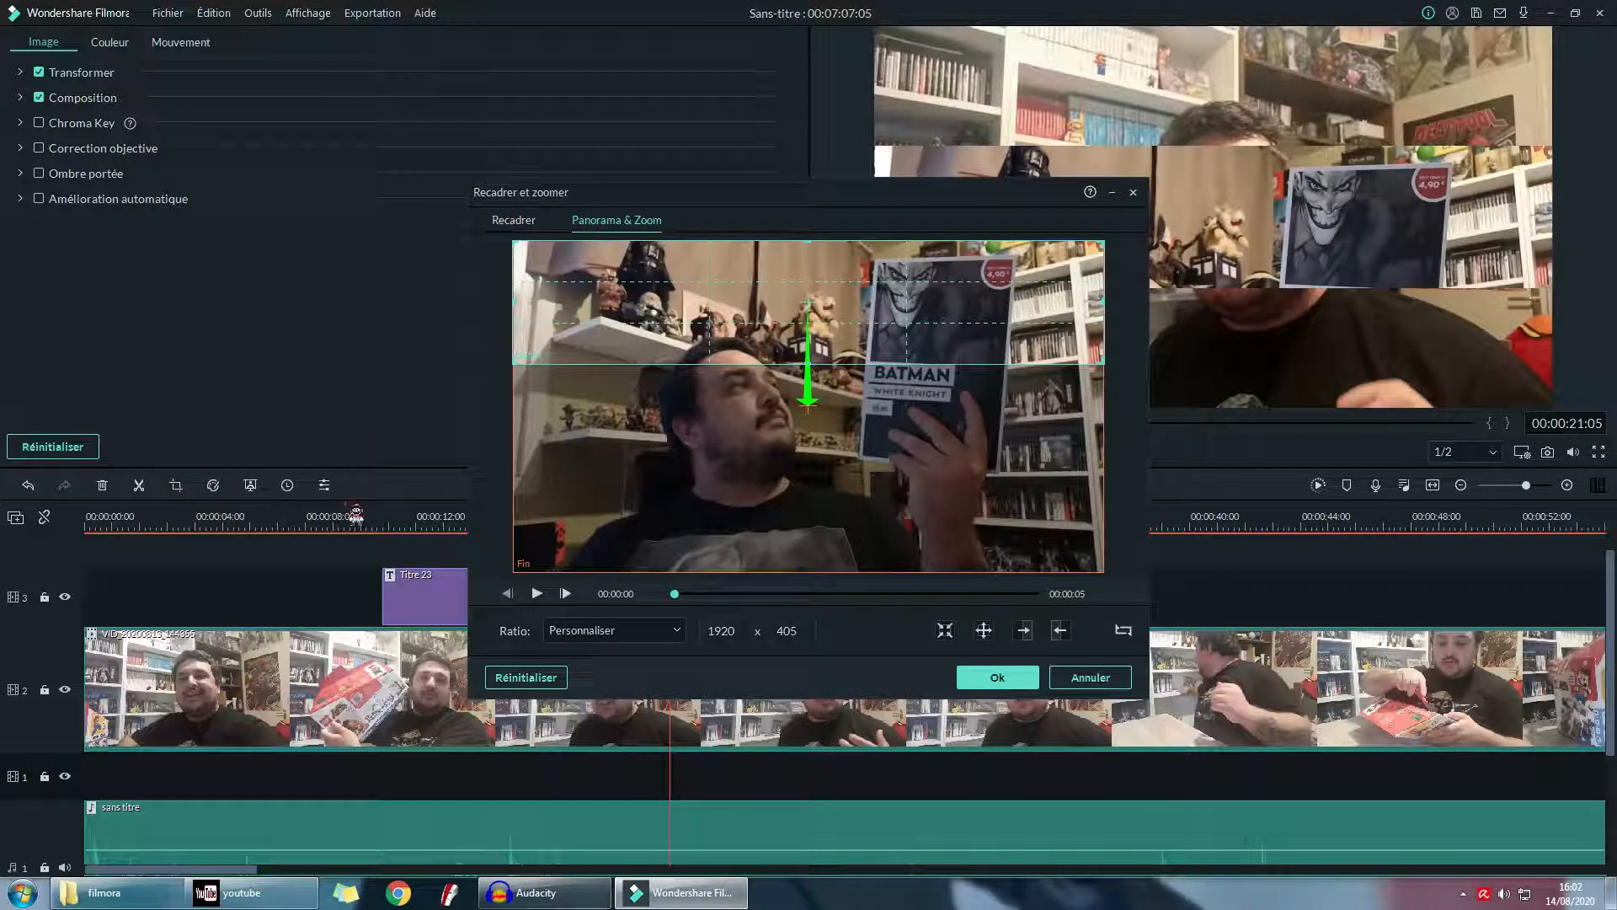
{"action": "left_click", "coordinate": [525, 677]}
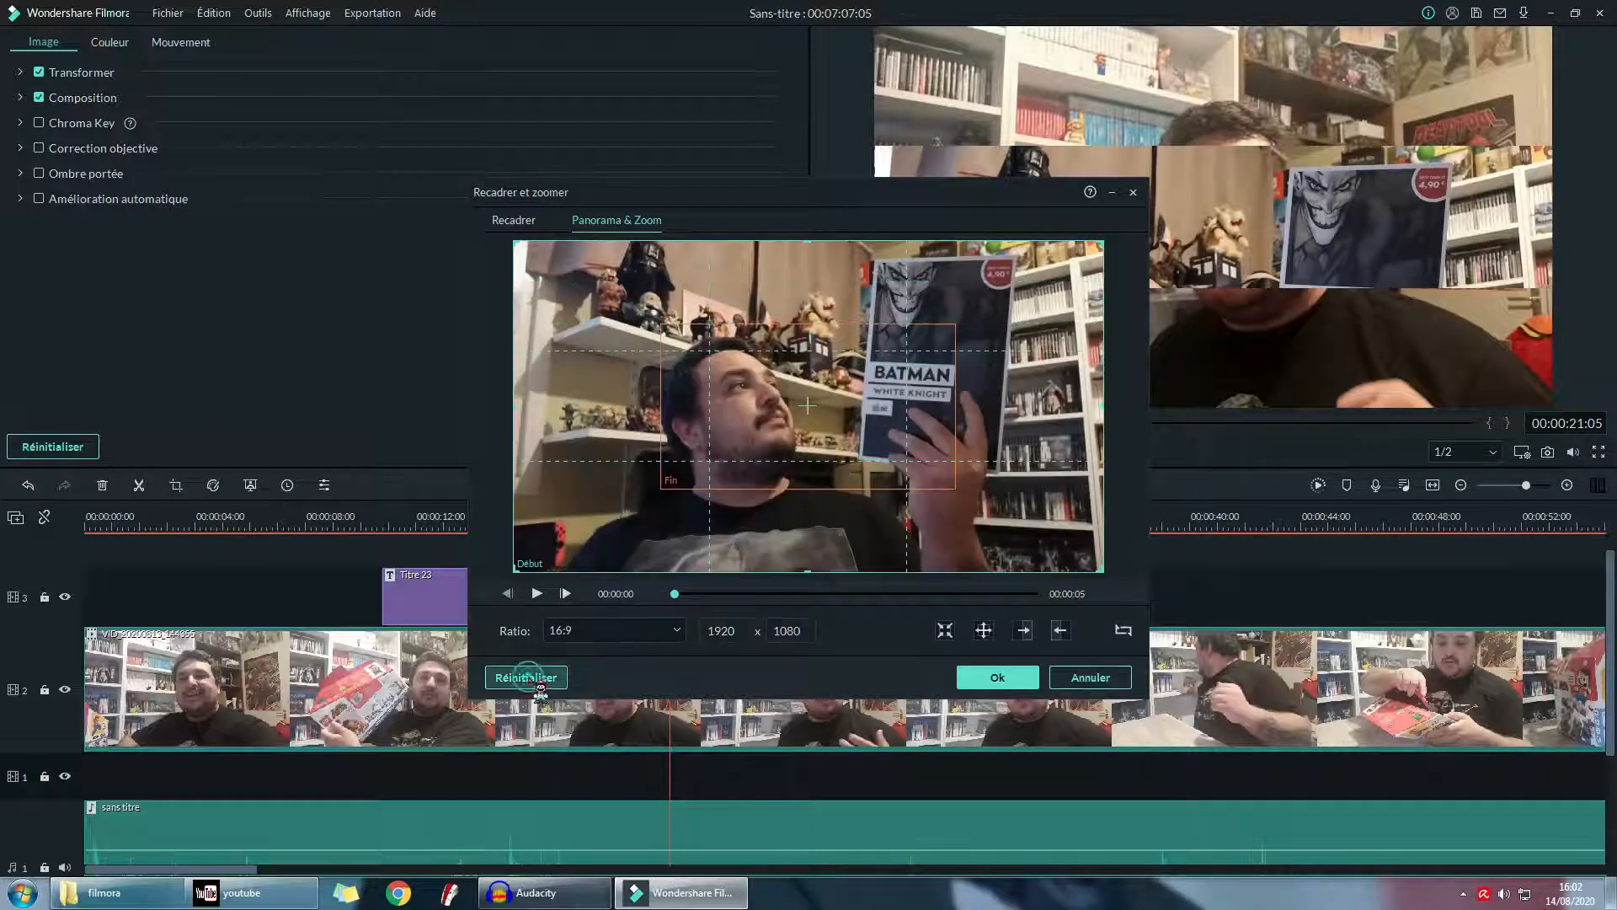
{"action": "left_click", "coordinate": [984, 632]}
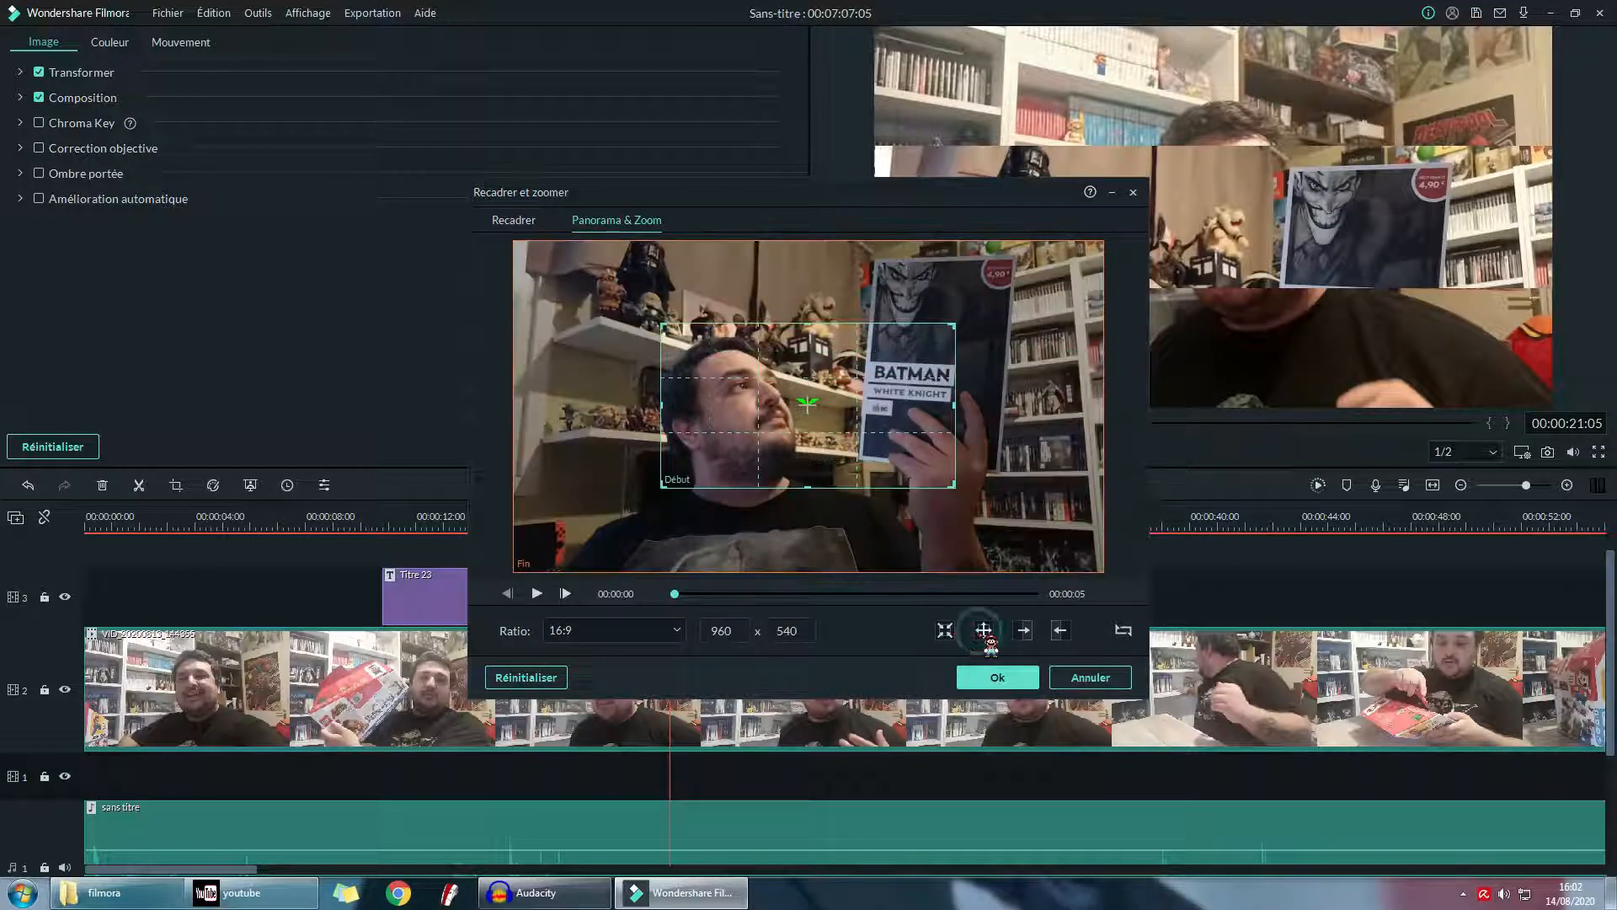
{"action": "left_click", "coordinate": [998, 678]}
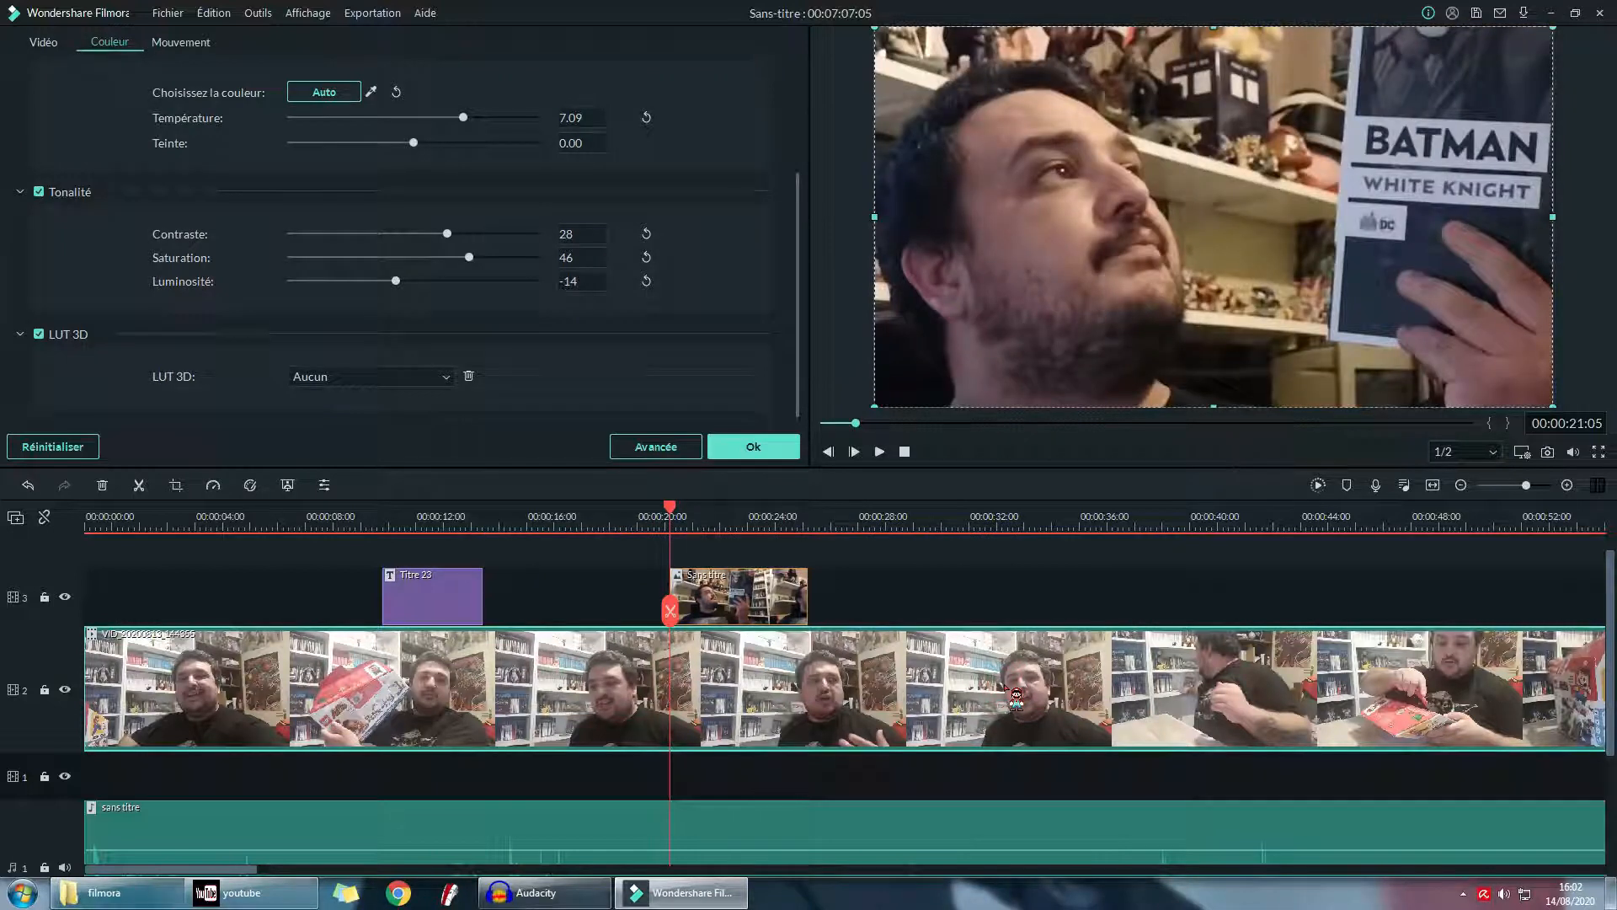
- Play back the image's zoom-out, close the clip settings and delete the Sans titre image from video track 3
{"action": "key", "text": "space"}
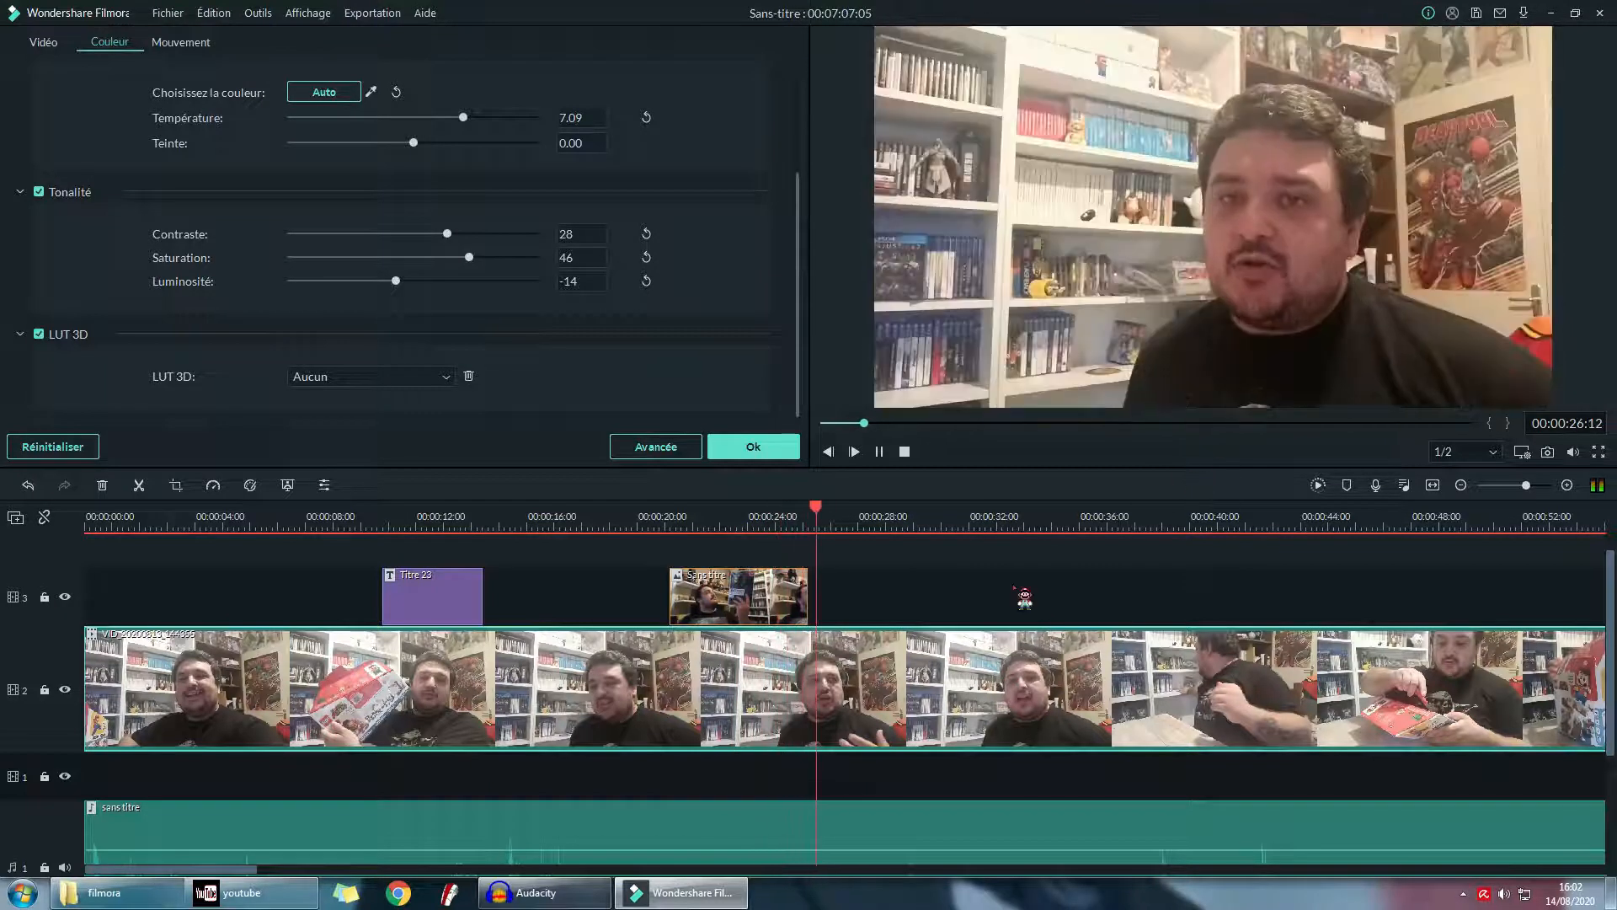
{"action": "left_click", "coordinate": [783, 449]}
{"action": "left_click", "coordinate": [773, 617]}
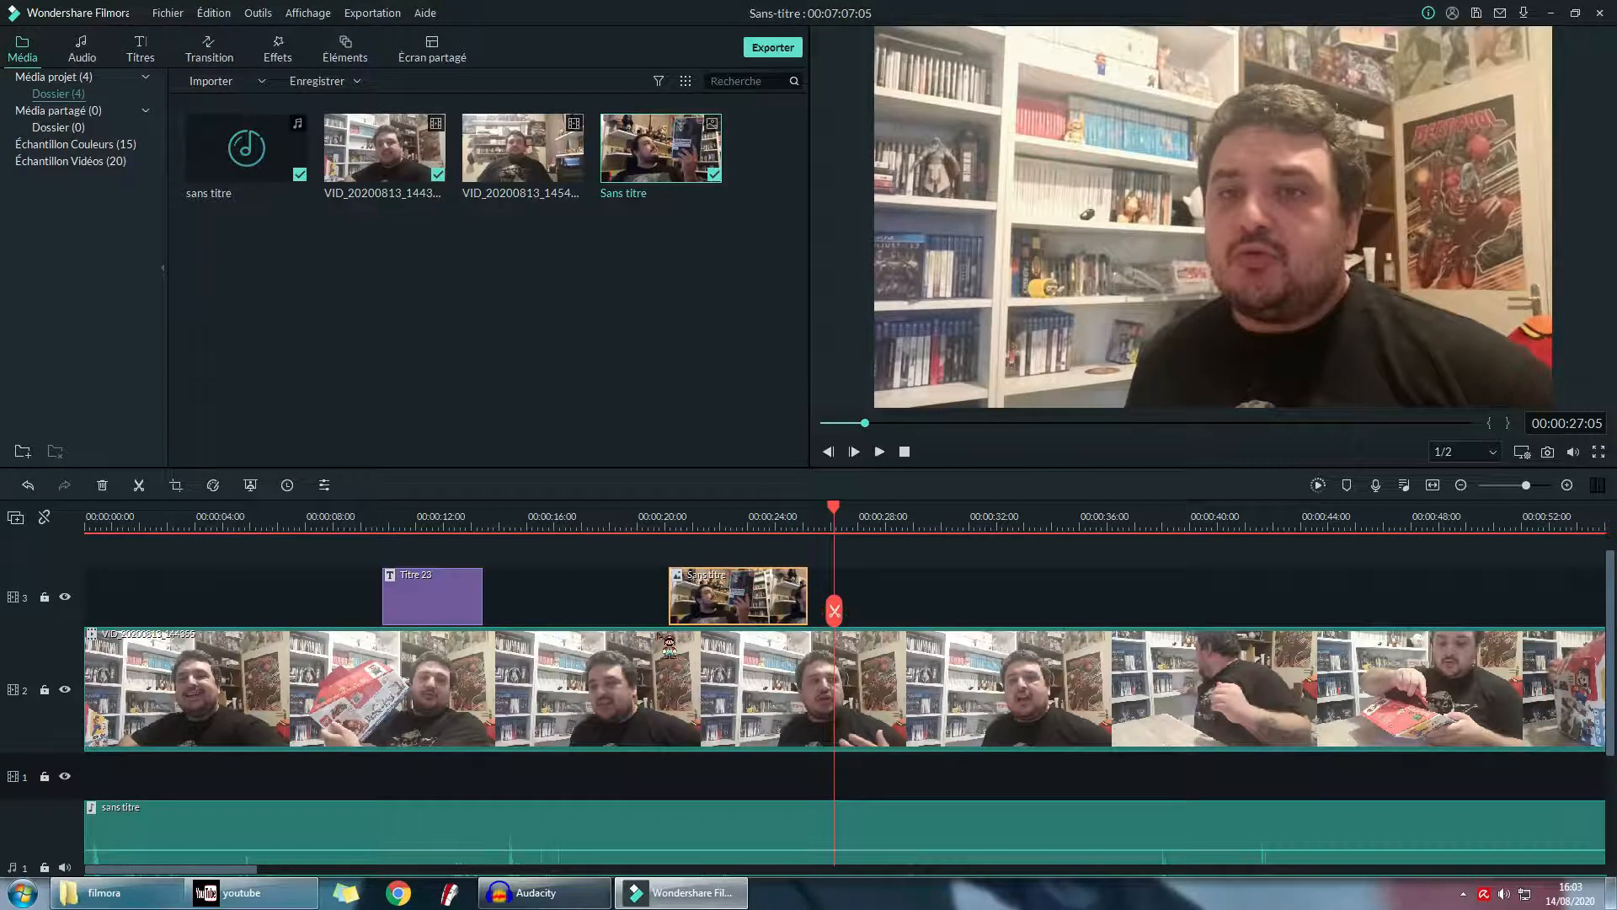
{"action": "key", "text": "Delete"}
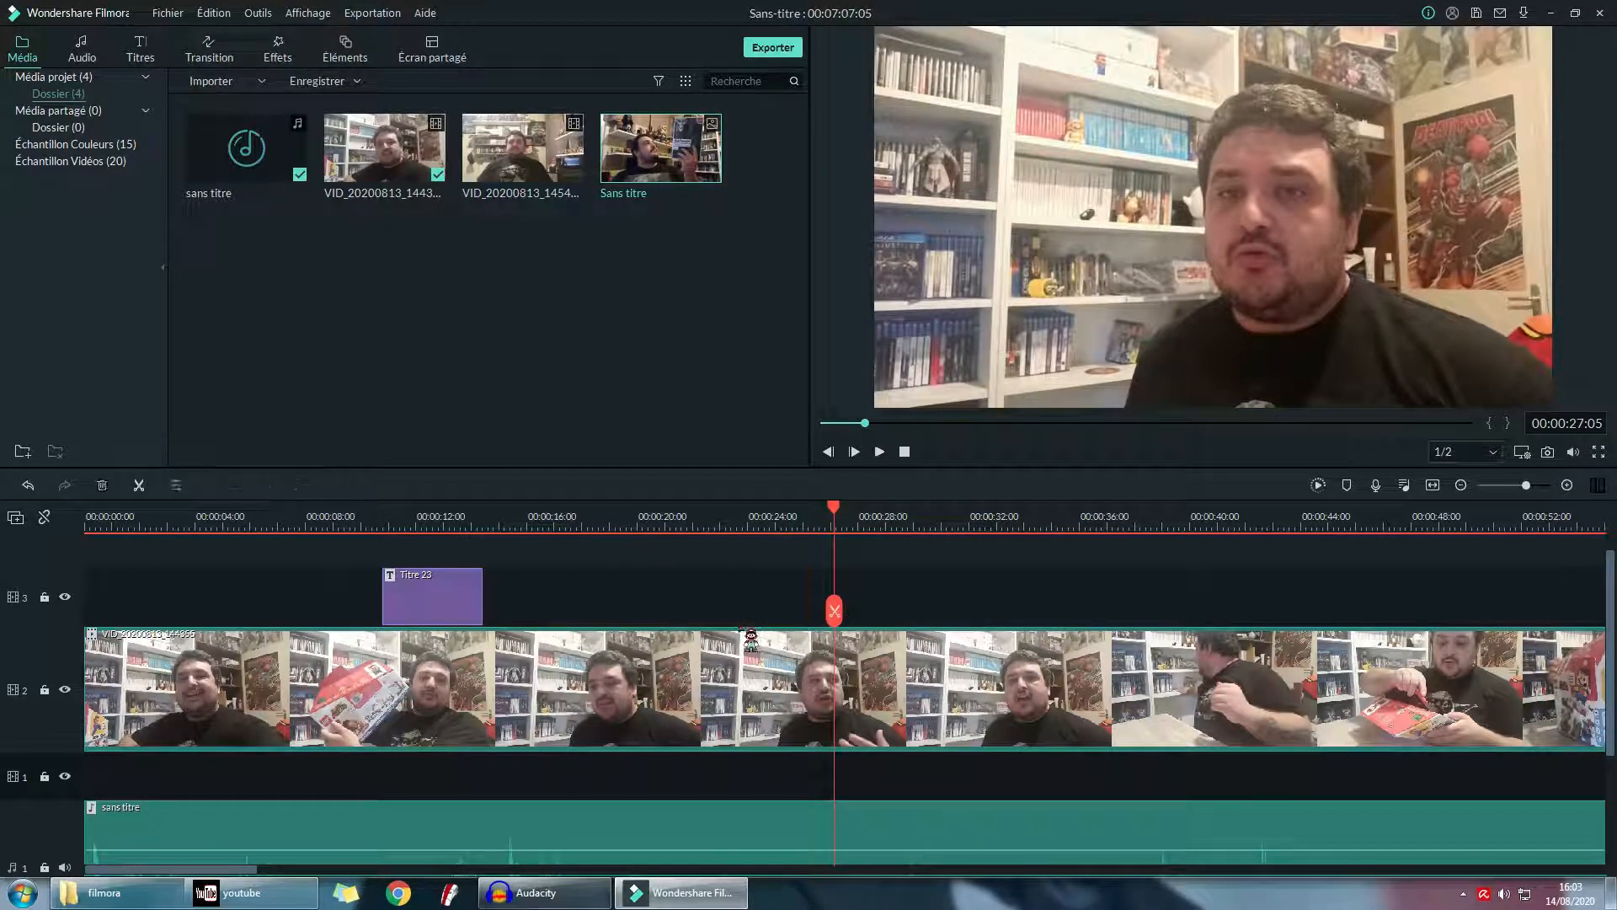
- Review the timeline's audio tracks and preview the built-in songs Dérive - Dérive and A-GROUP - Verve from the audio library
{"action": "scroll", "coordinate": [1005, 623], "scroll_direction": "down", "scroll_amount": 1}
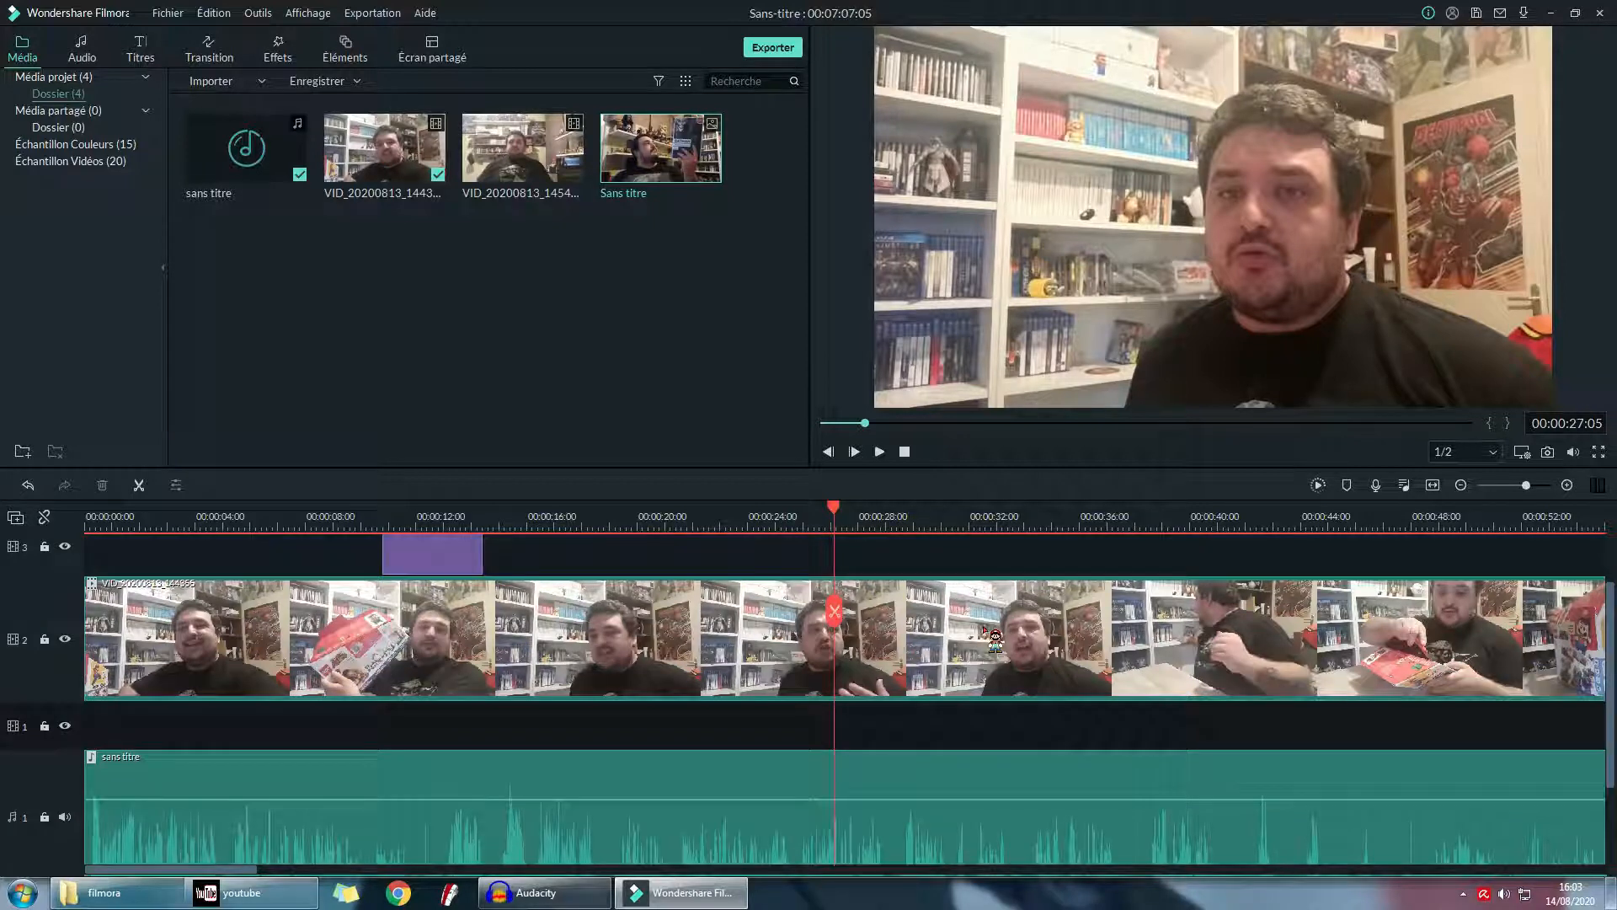
{"action": "scroll", "coordinate": [985, 631], "scroll_direction": "up", "scroll_amount": 2}
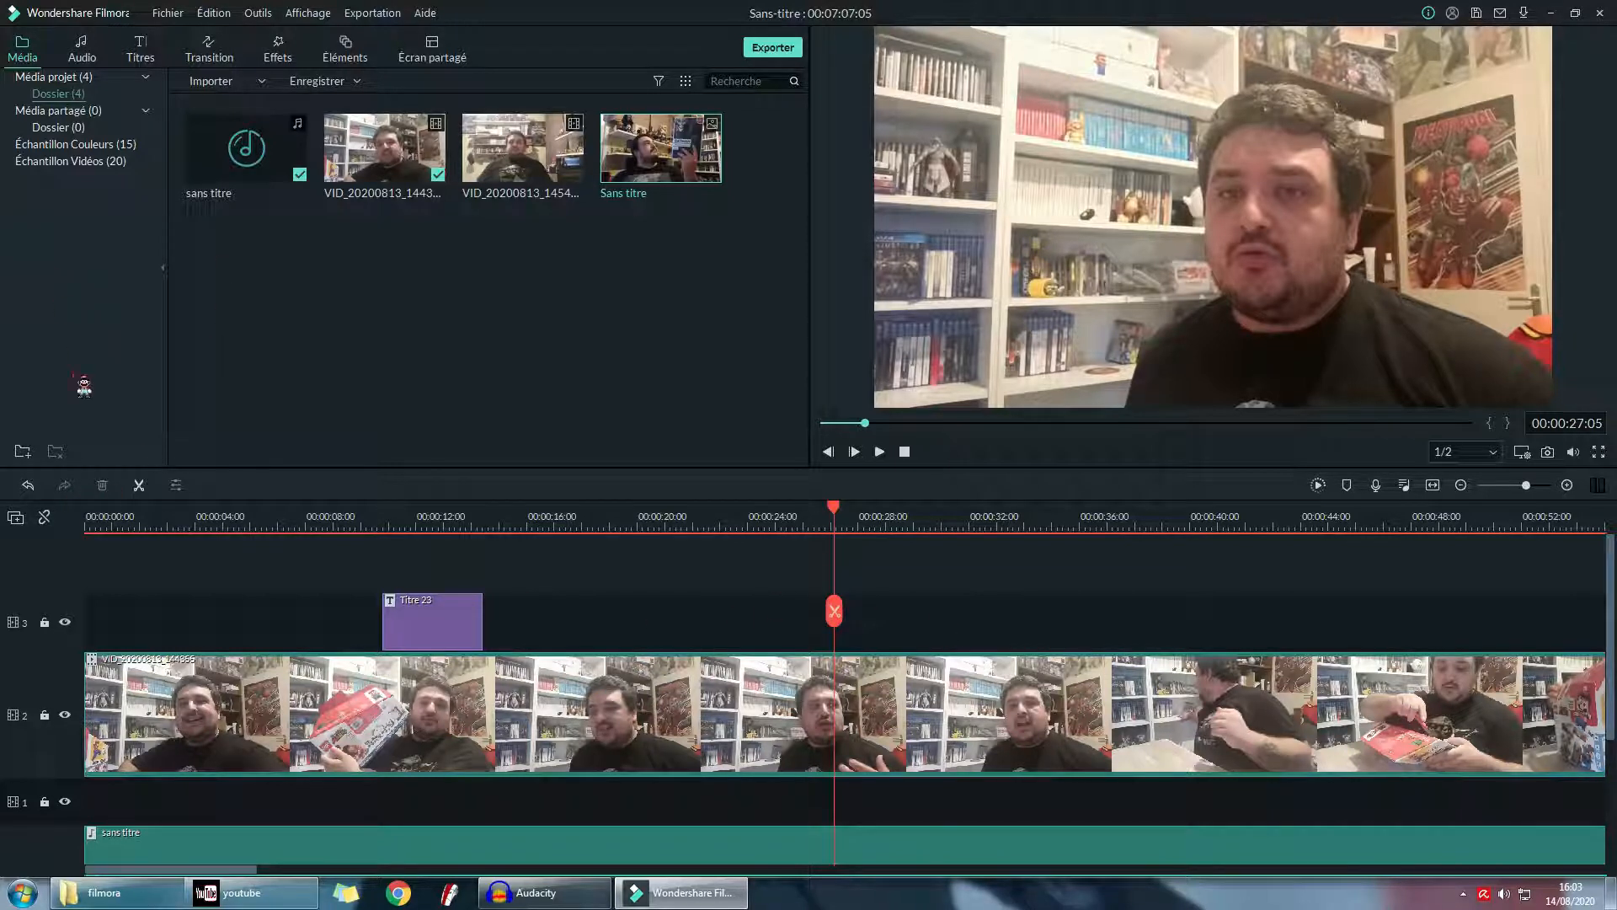
{"action": "scroll", "coordinate": [512, 745], "scroll_direction": "down", "scroll_amount": 5}
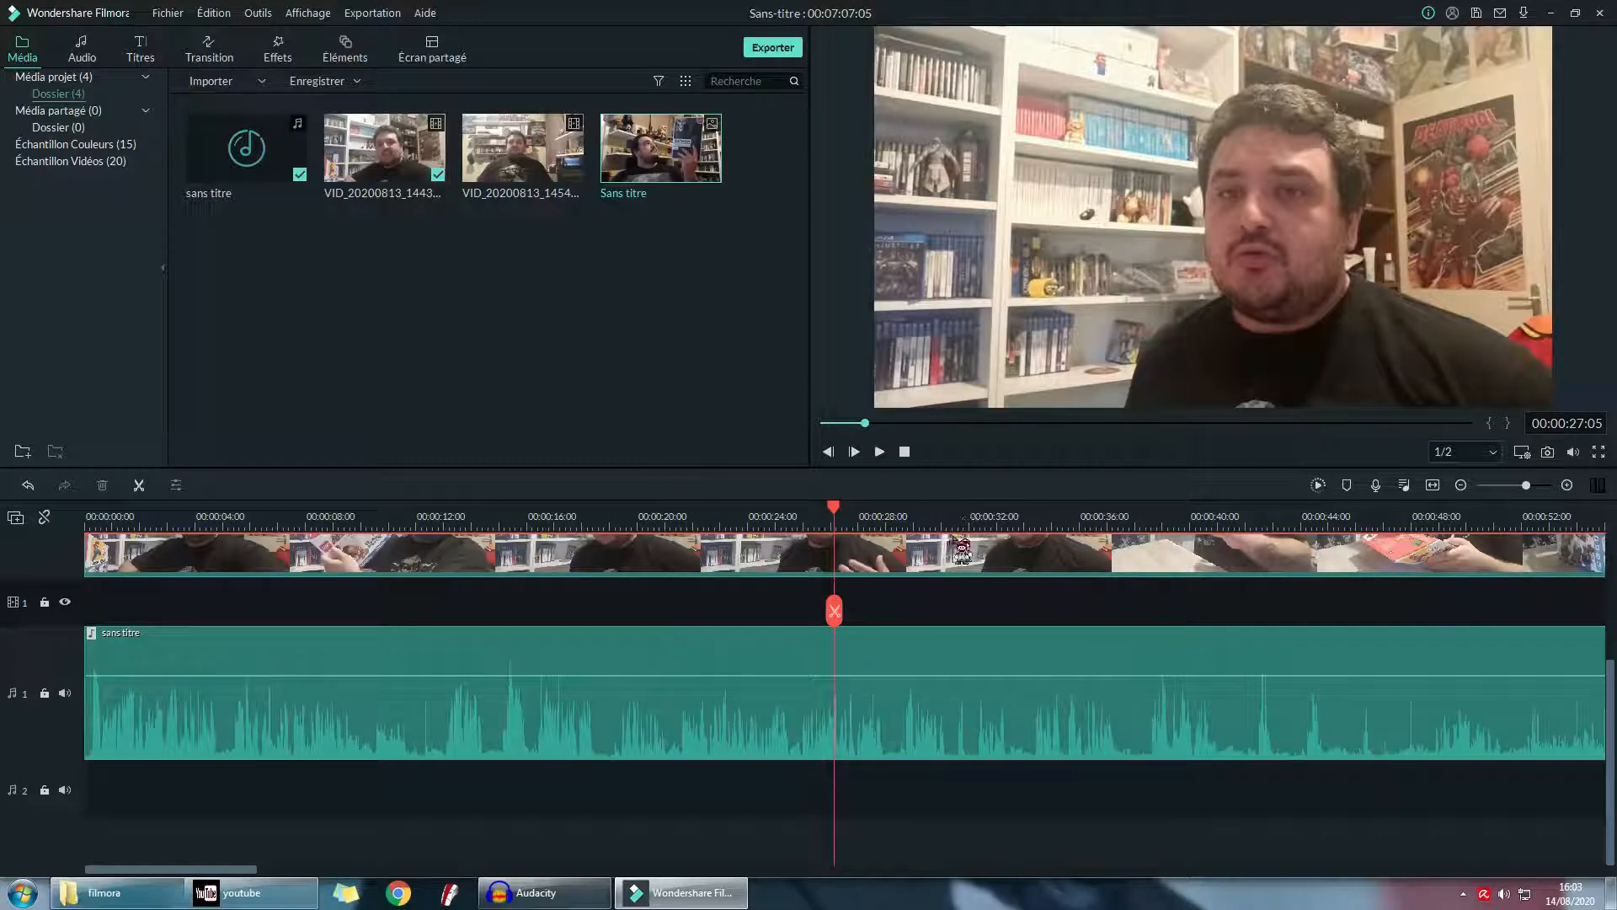
{"action": "left_click", "coordinate": [88, 59]}
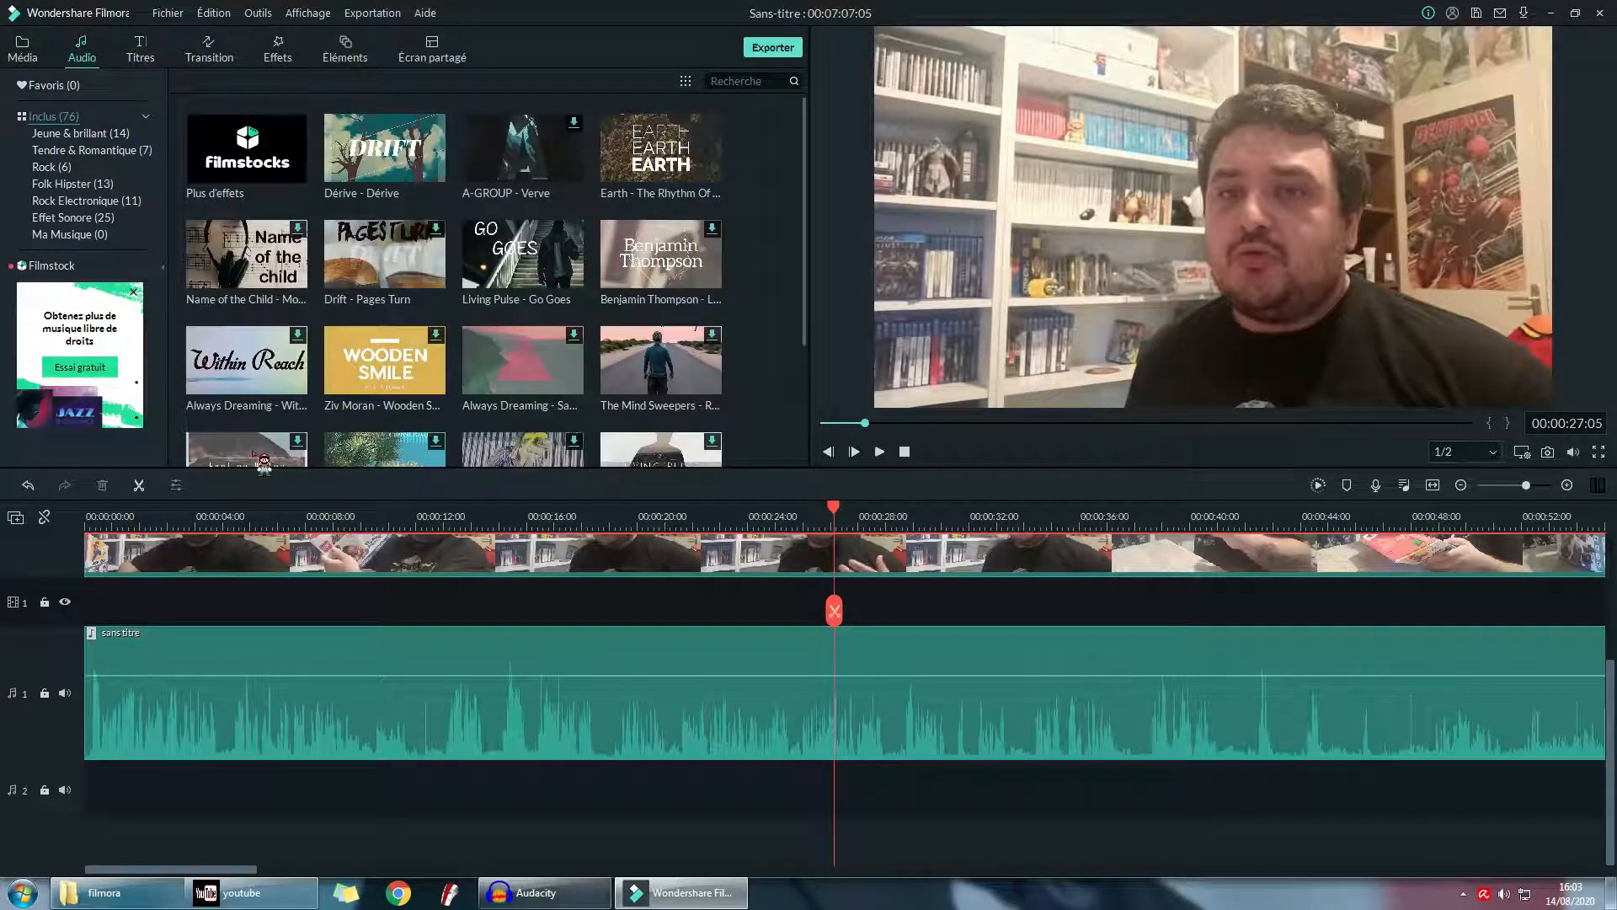
{"action": "left_click", "coordinate": [438, 177]}
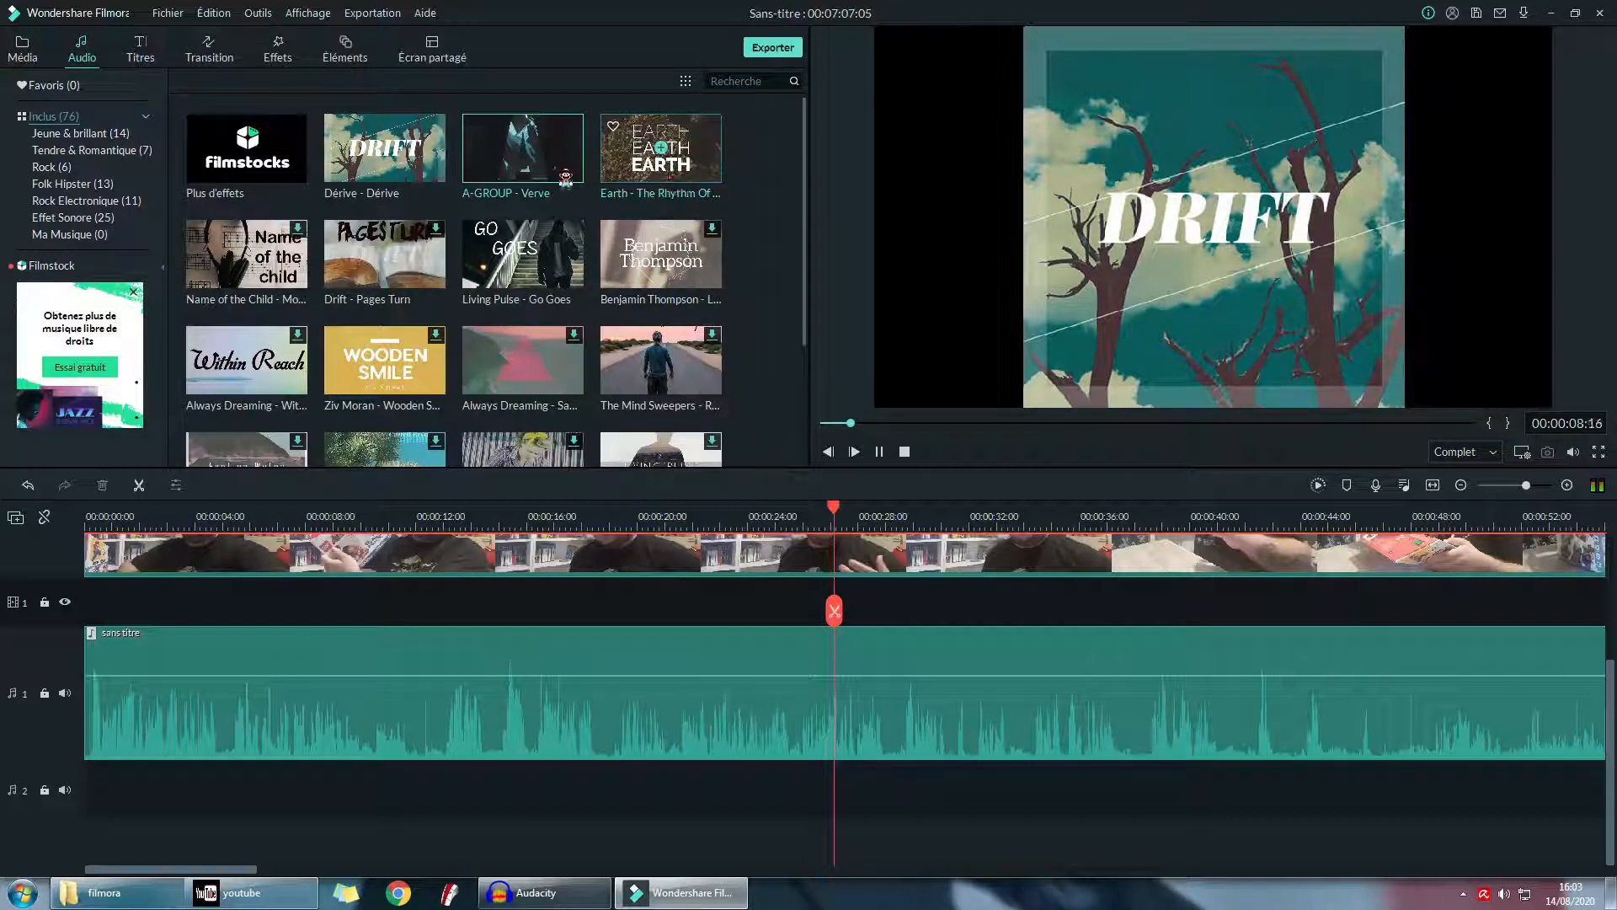
{"action": "left_click", "coordinate": [554, 164]}
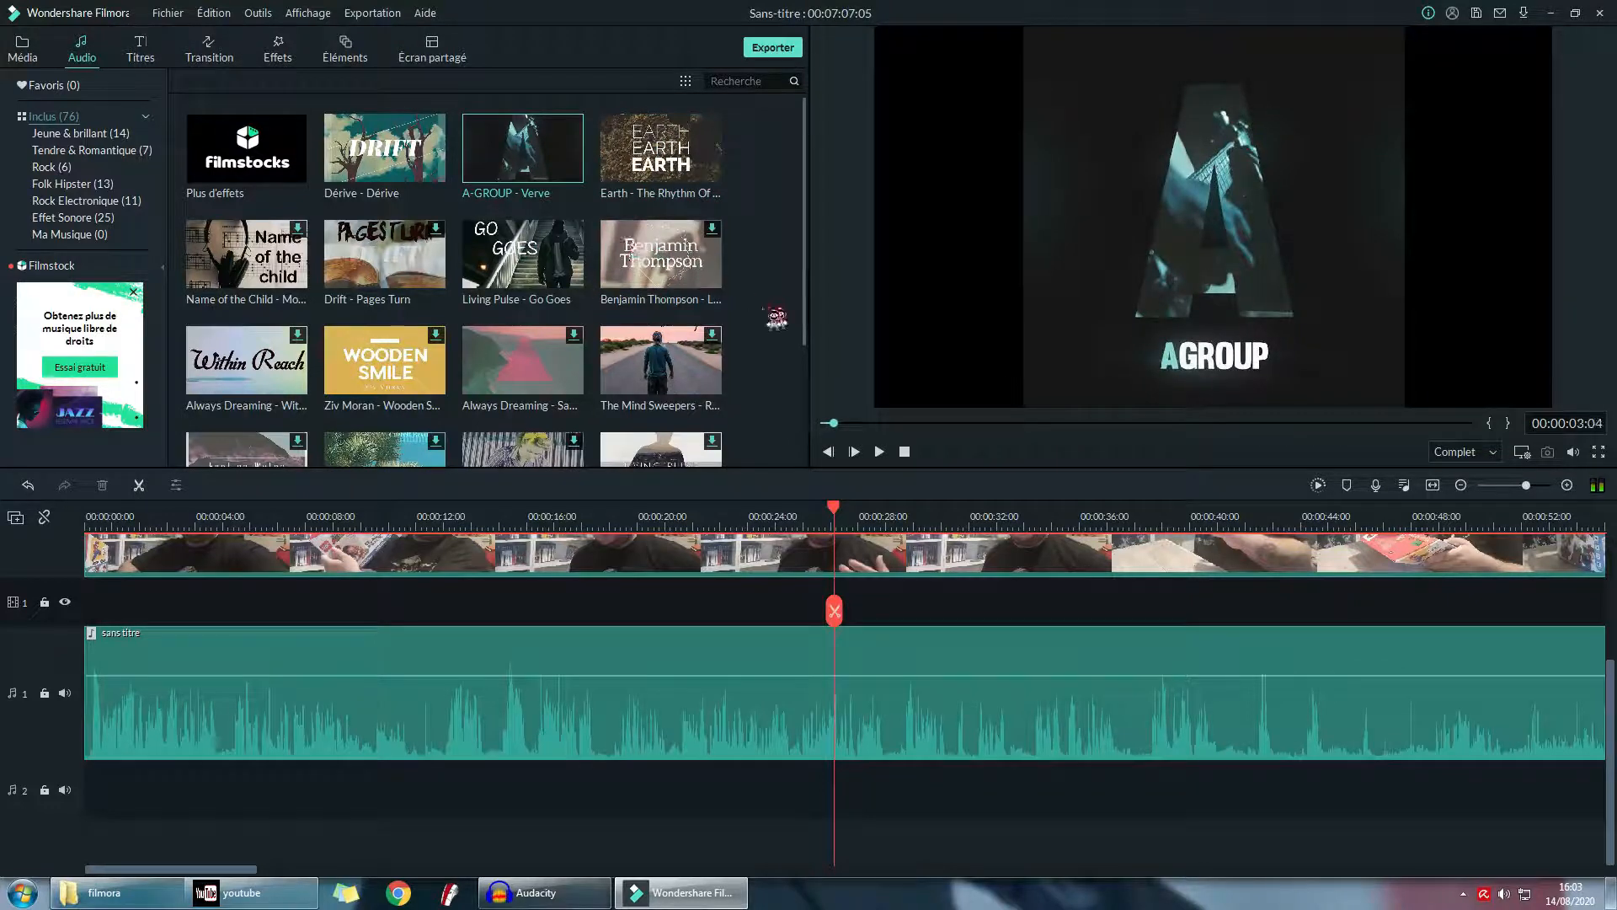
- Add the song A-GROUP - Verve at the start of audio track 2 and play back the mix from the beginning
{"action": "left_click_drag", "start_coordinate": [556, 164], "coordinate": [84, 807]}
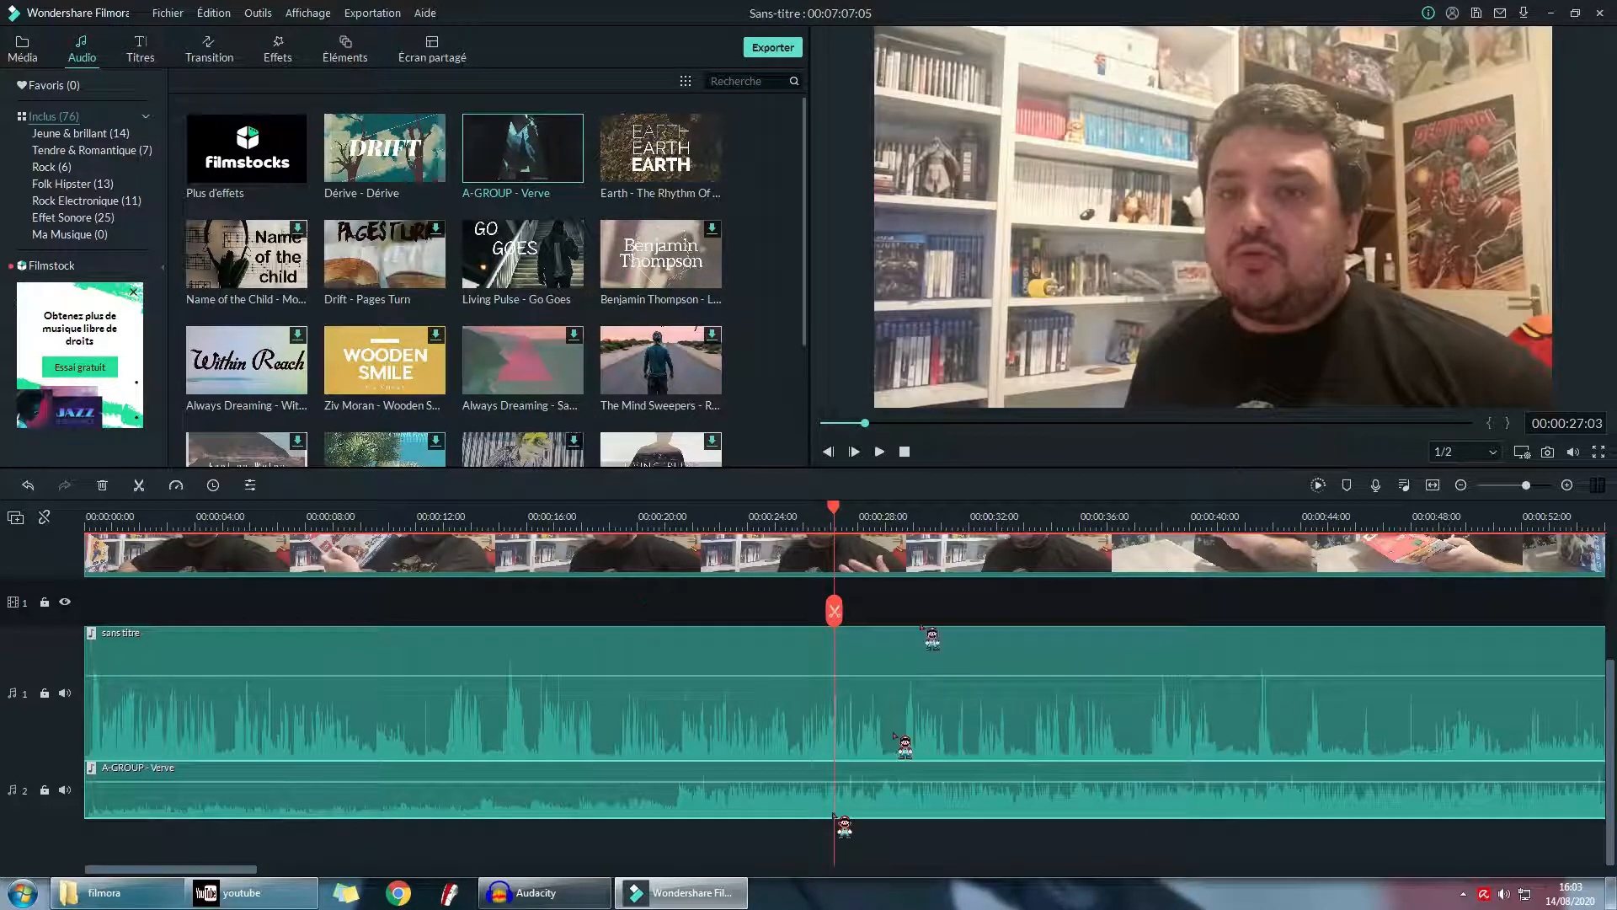
{"action": "left_click", "coordinate": [906, 452]}
{"action": "key", "text": "space"}
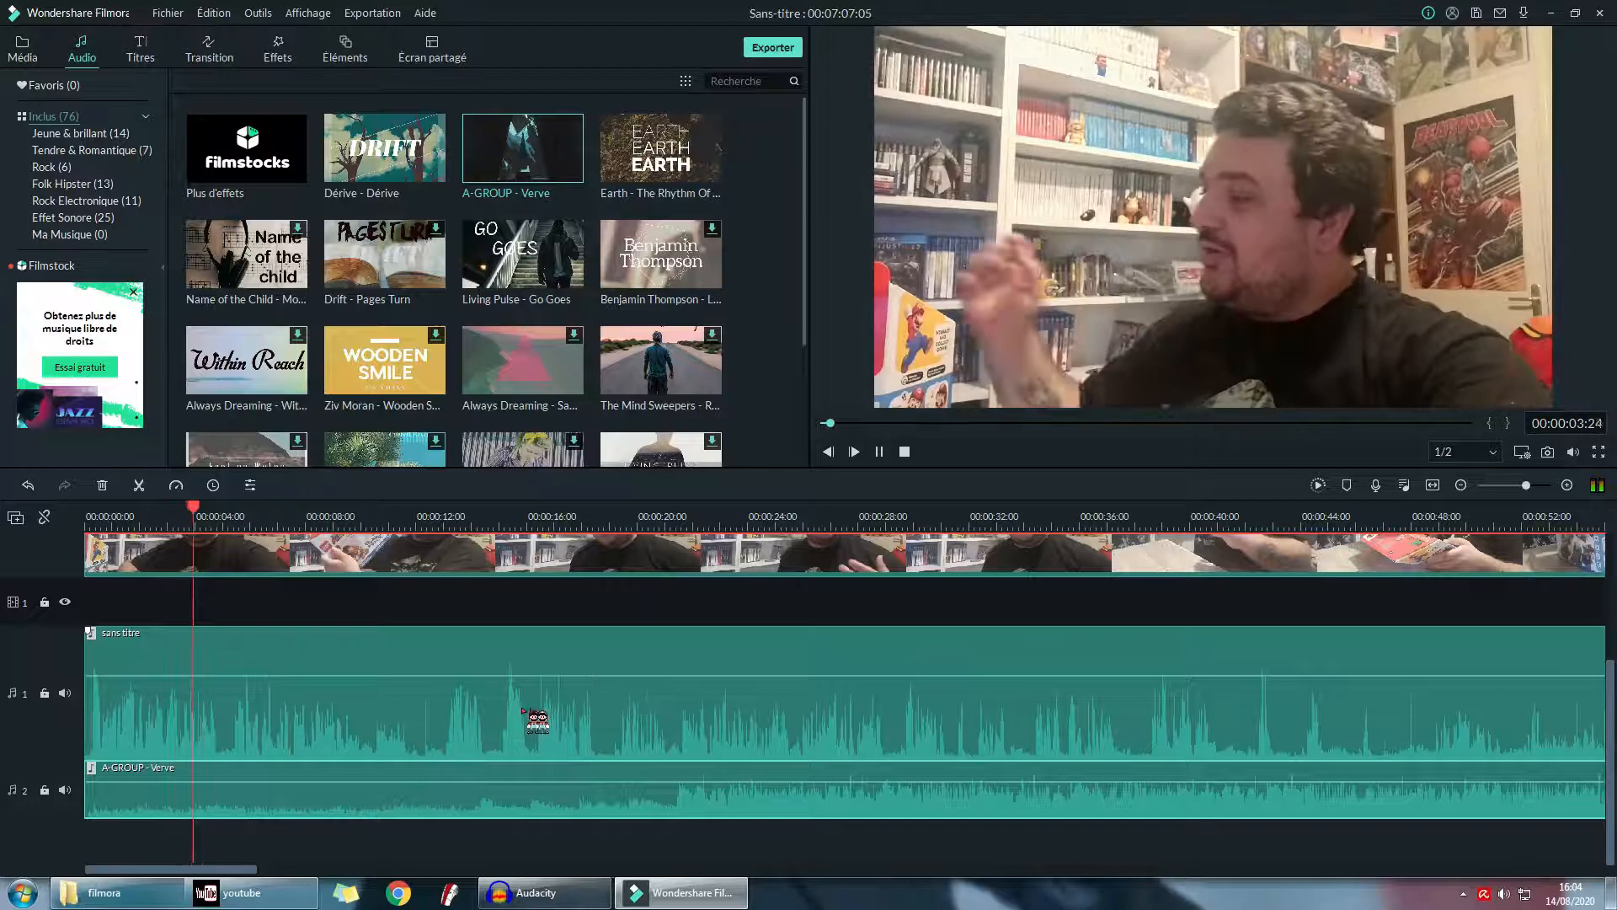
{"action": "key", "text": "space"}
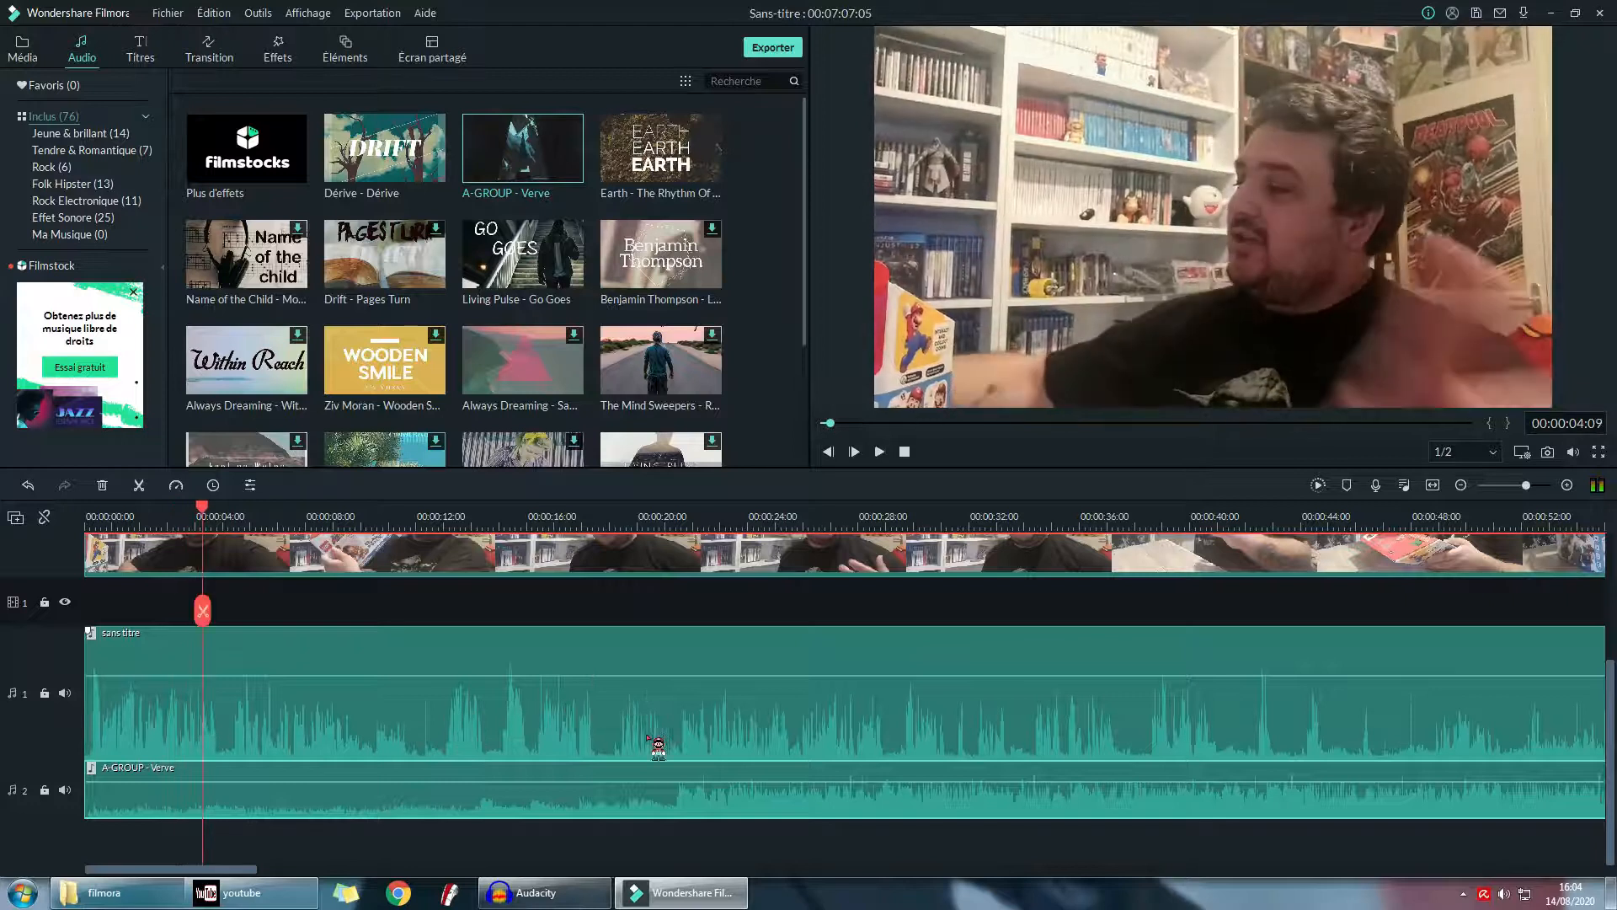
- Lower the A-GROUP - Verve clip's volume to -38.69 dB during playback and close its audio settings
{"action": "double_click", "coordinate": [530, 803]}
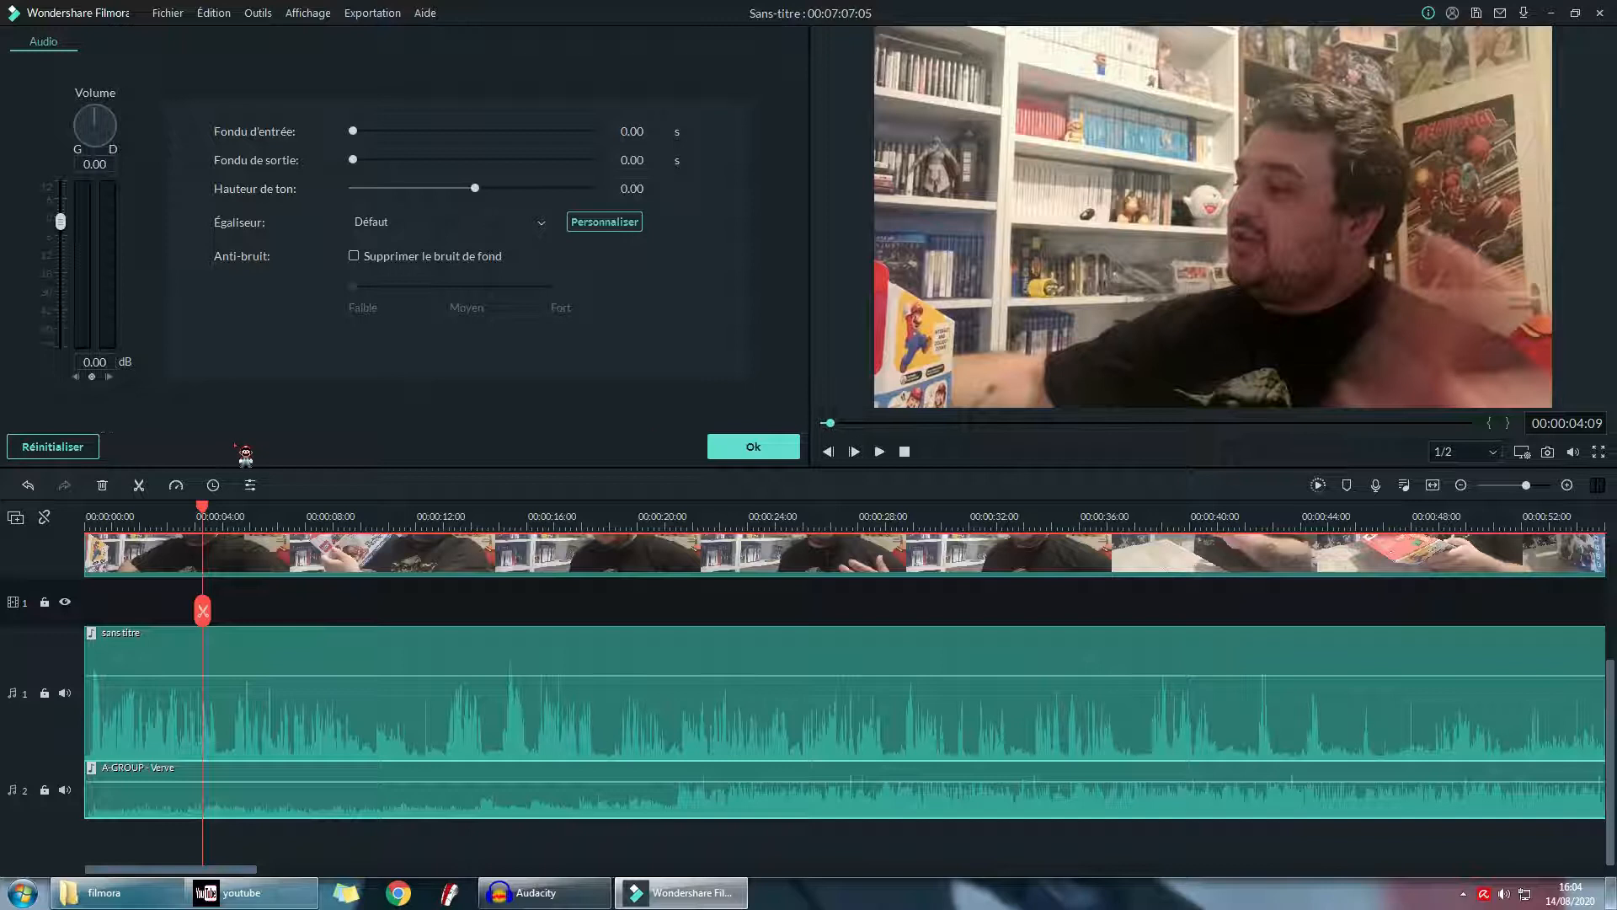
{"action": "key", "text": "space"}
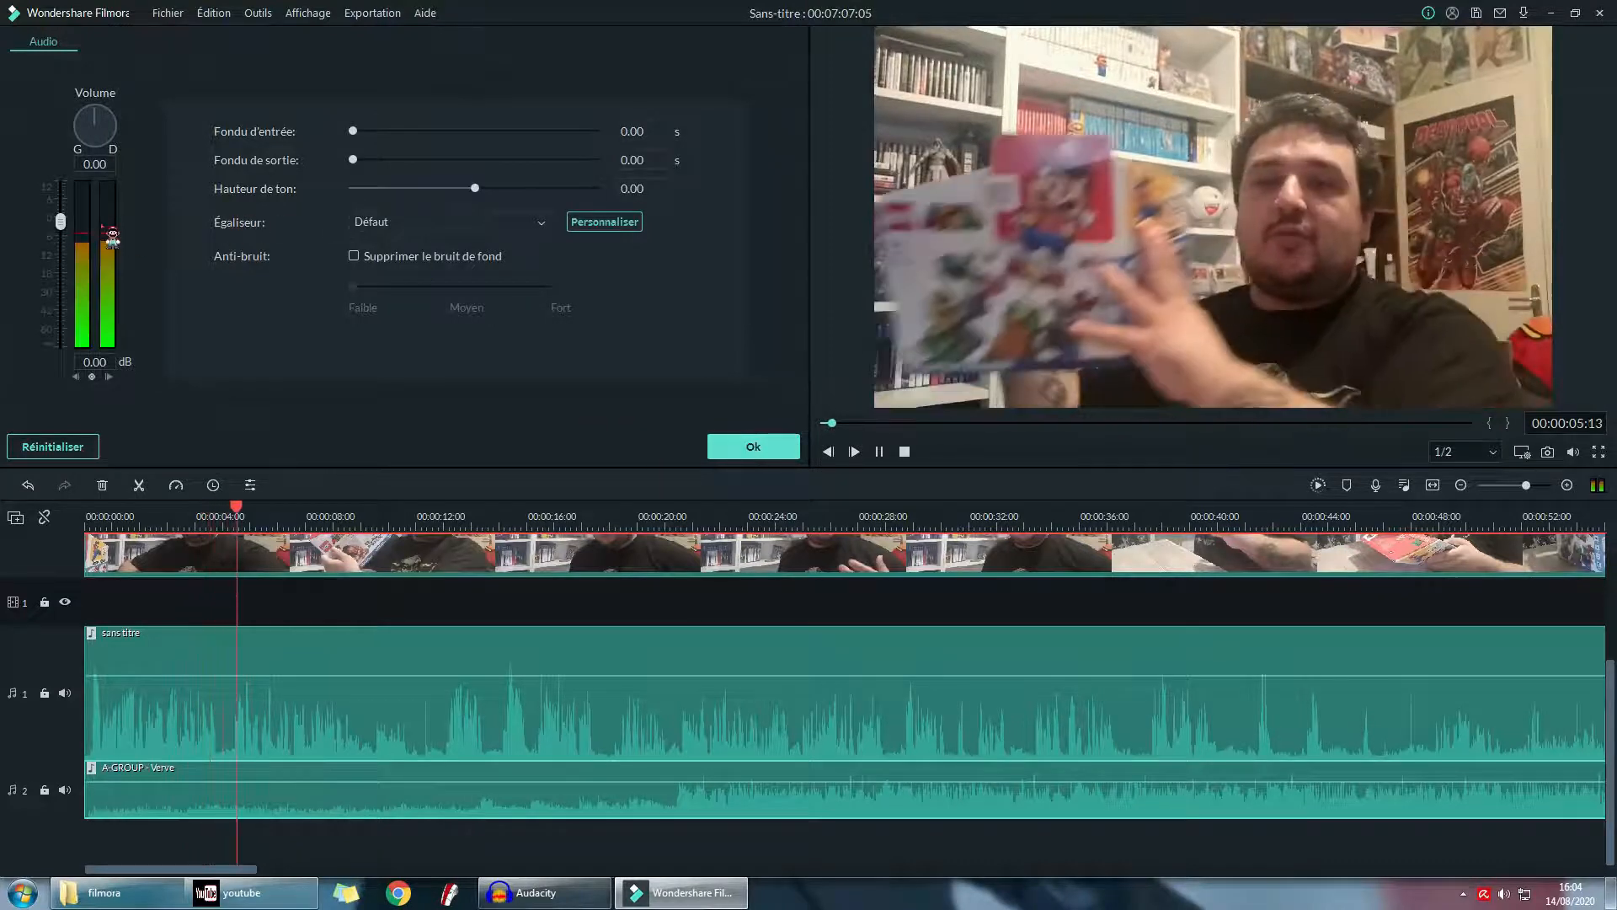
{"action": "left_click_drag", "start_coordinate": [70, 239], "coordinate": [70, 332]}
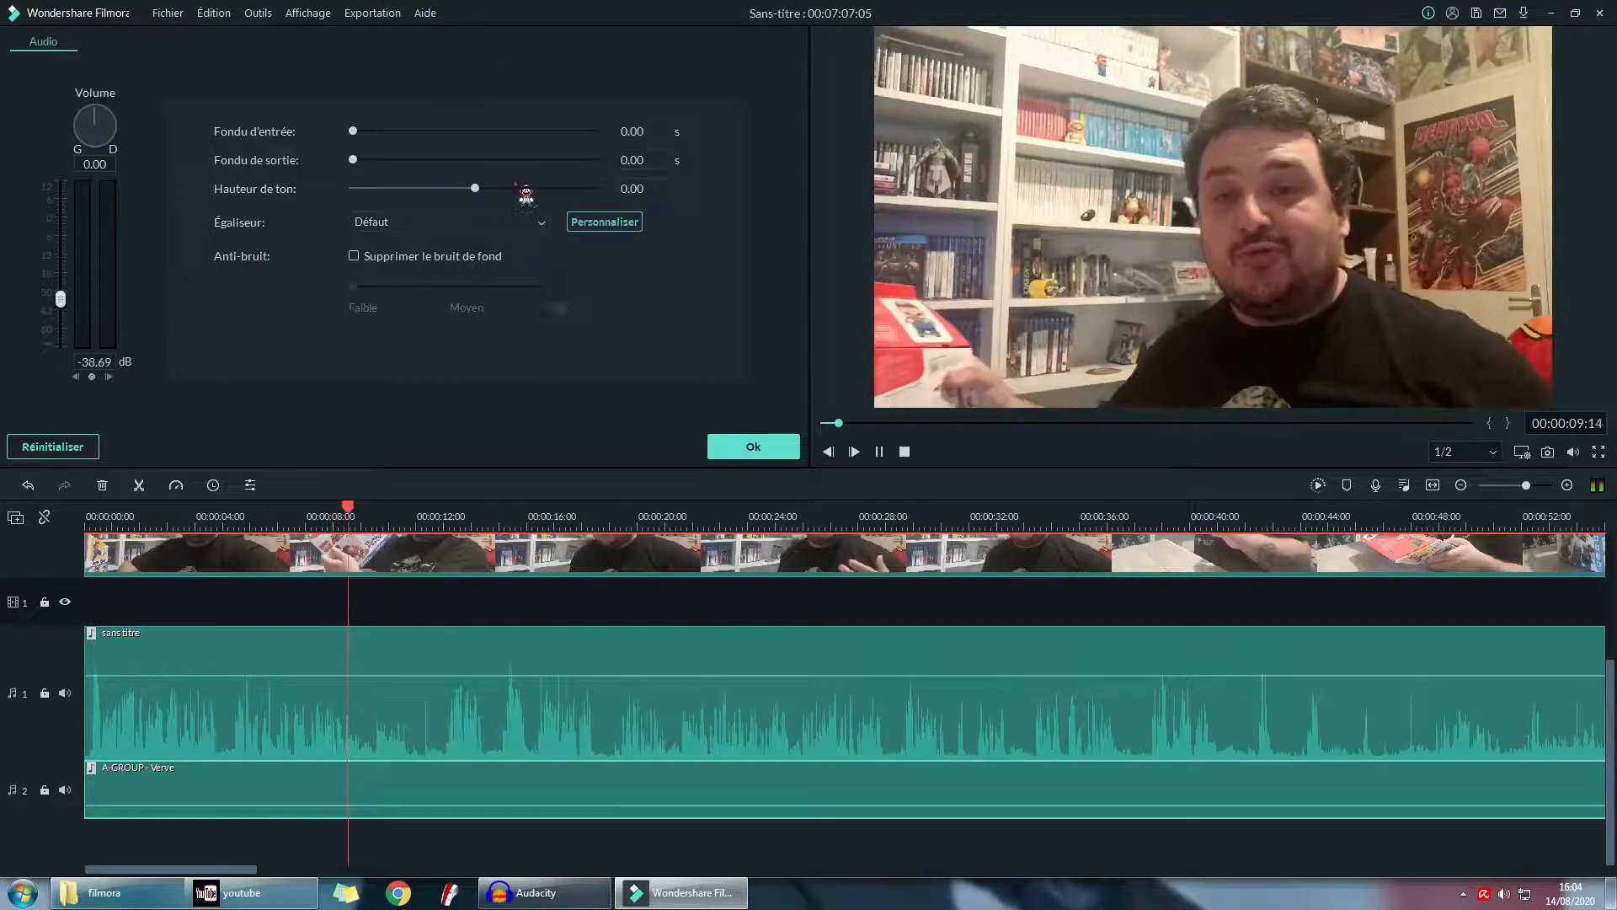
{"action": "left_click", "coordinate": [748, 445]}
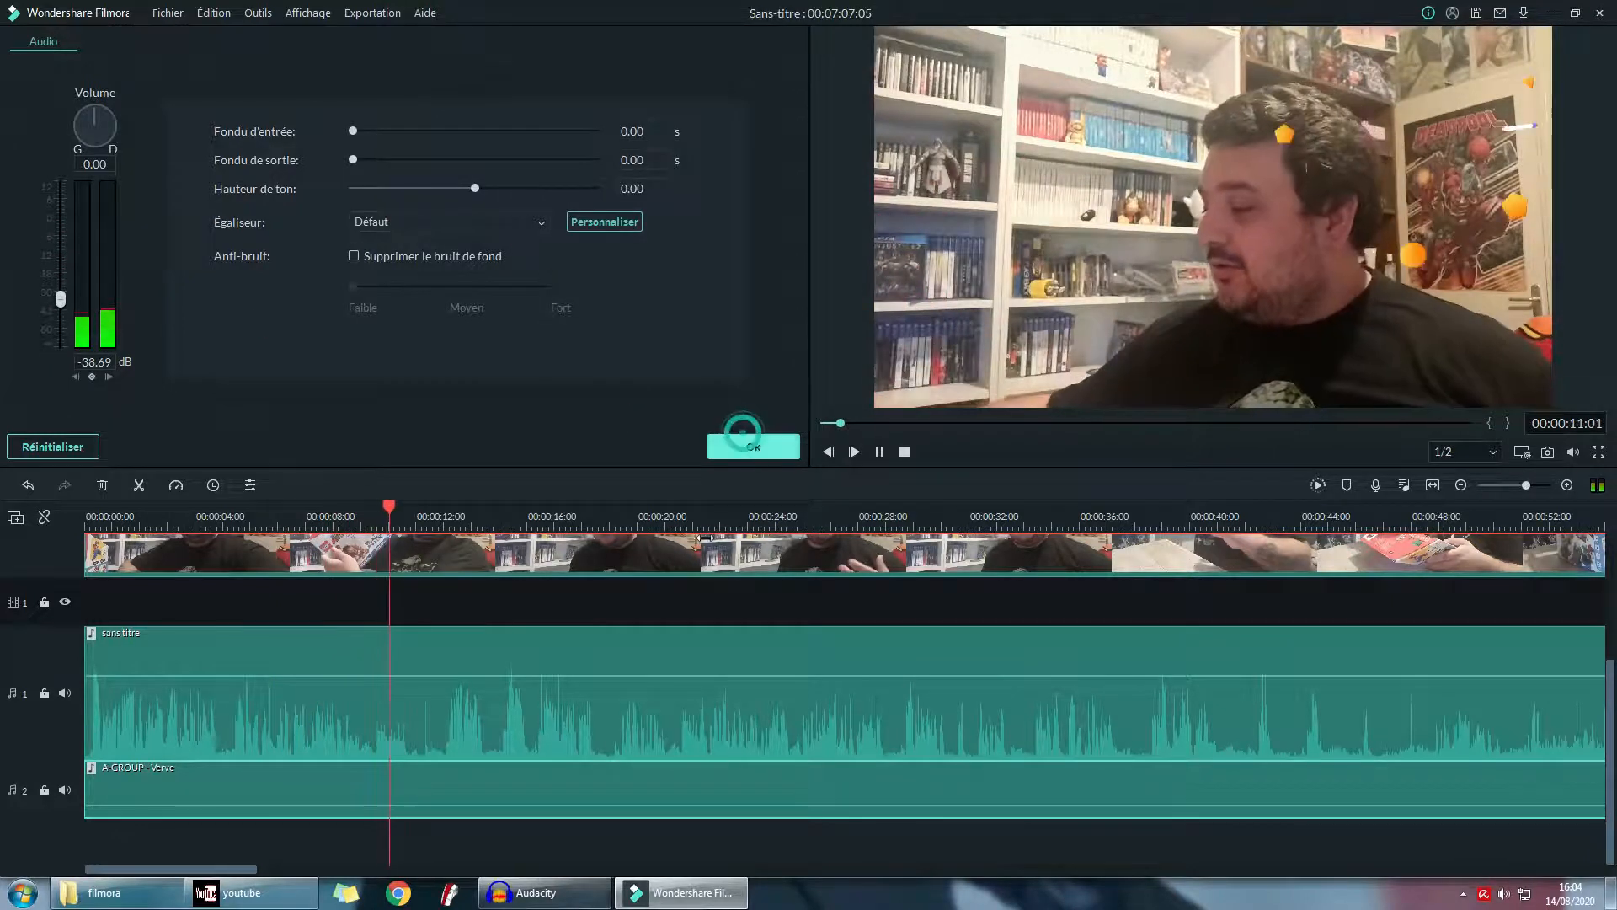
{"action": "left_click", "coordinate": [768, 453]}
- Set the A-GROUP - Verve clip's volume to -15.00 dB directly on the timeline and play back the mix
{"action": "mouse_move", "coordinate": [638, 810]}
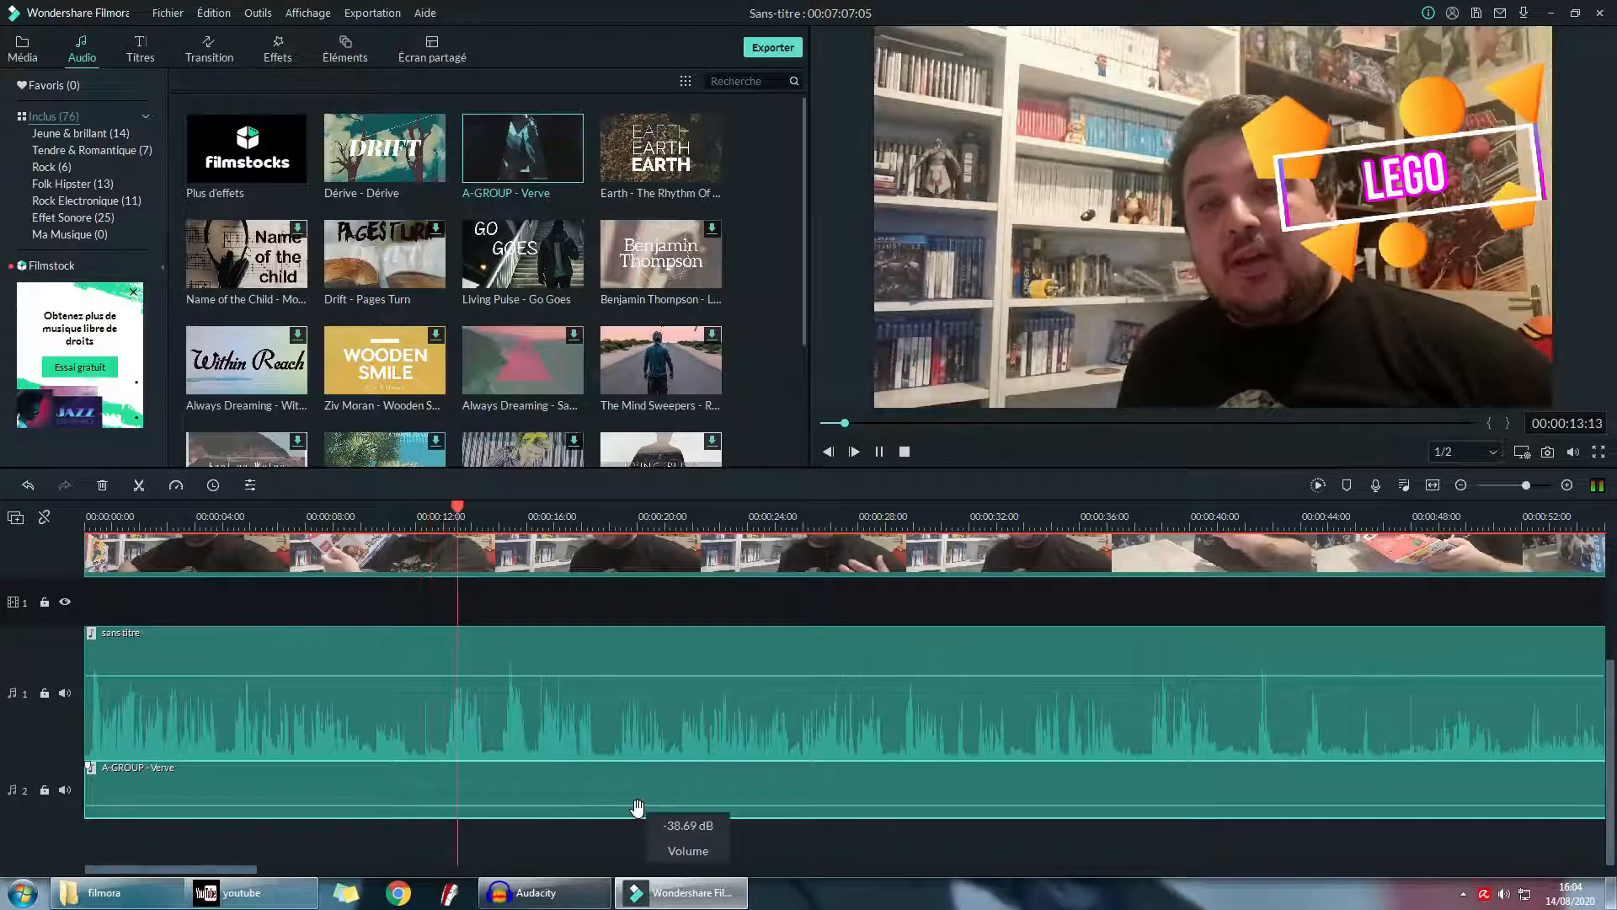
{"action": "key", "text": "space"}
{"action": "left_click_drag", "start_coordinate": [638, 811], "coordinate": [637, 797]}
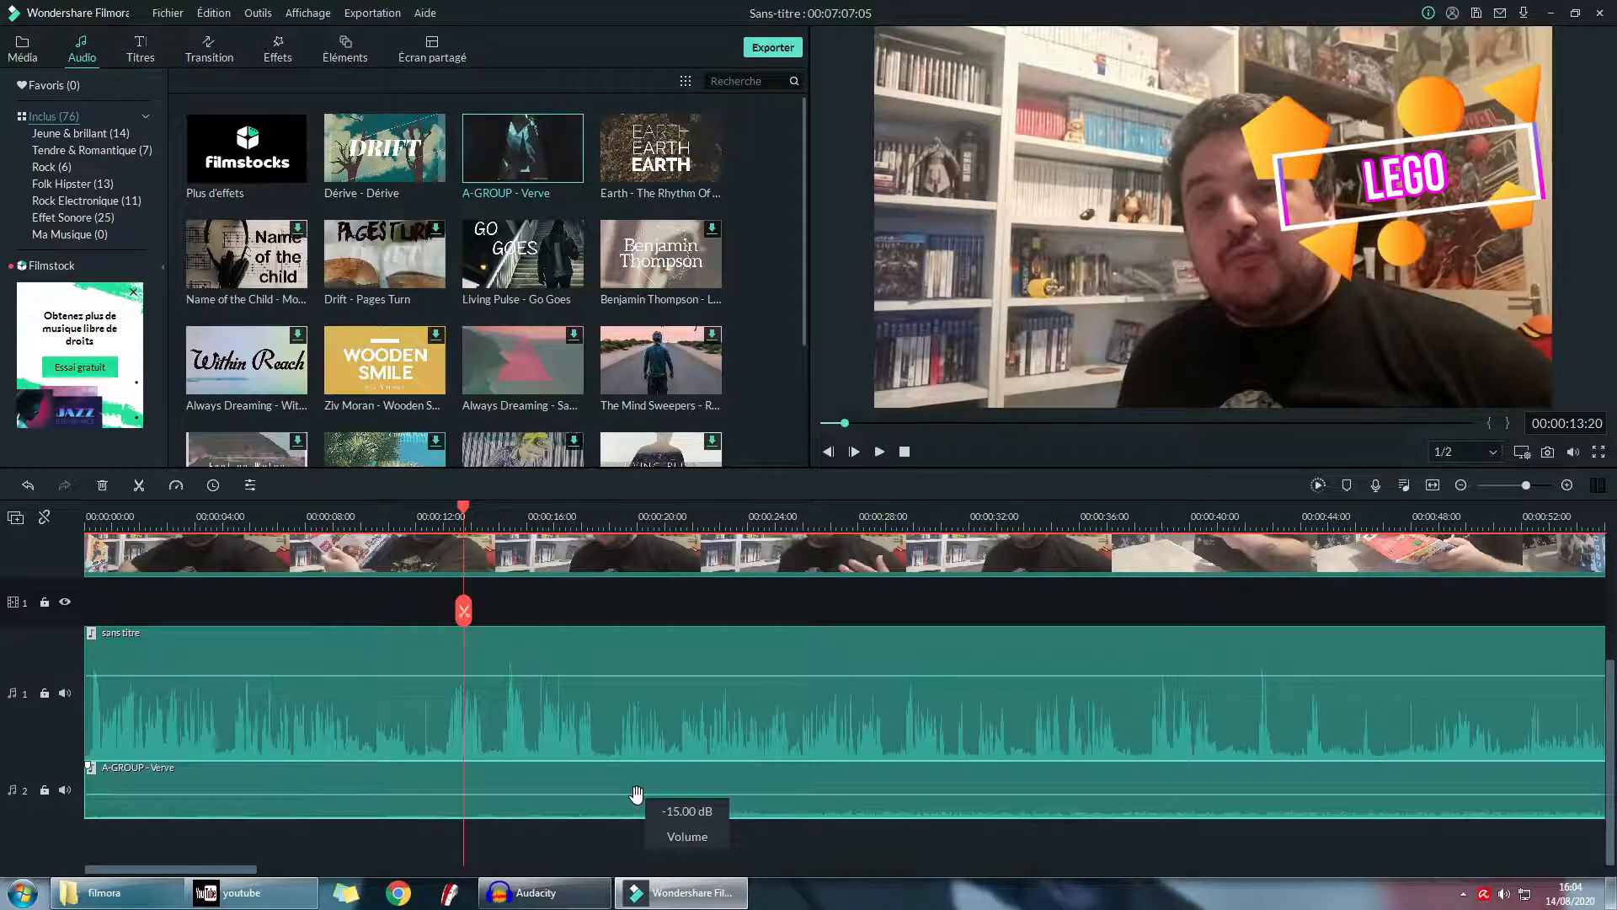
{"action": "key", "text": "space"}
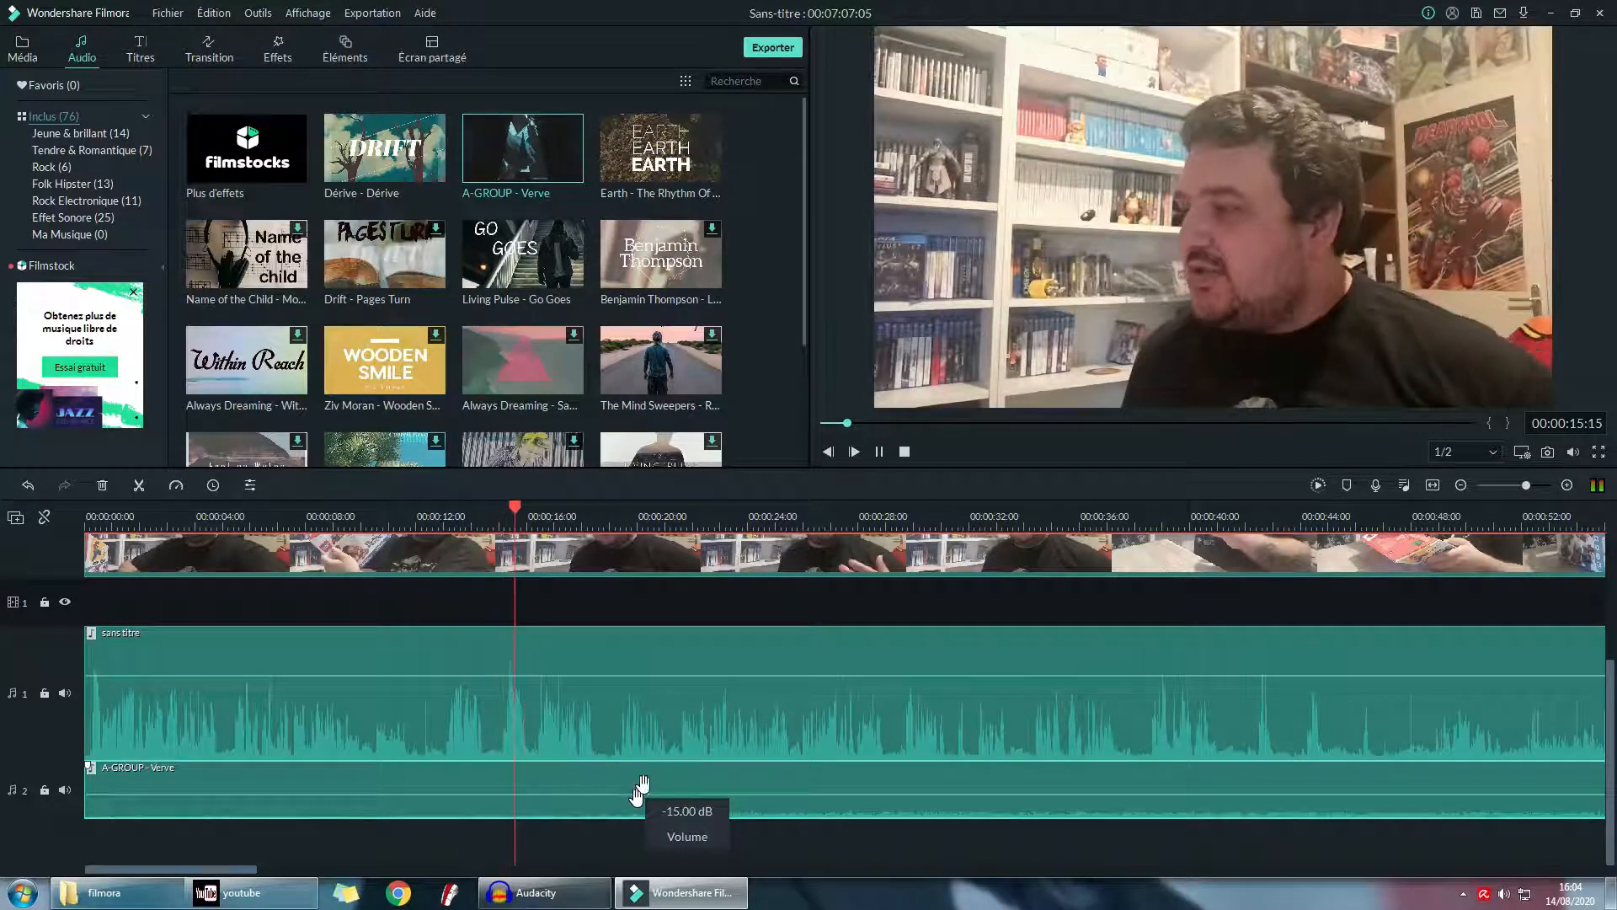
{"action": "left_click", "coordinate": [880, 451]}
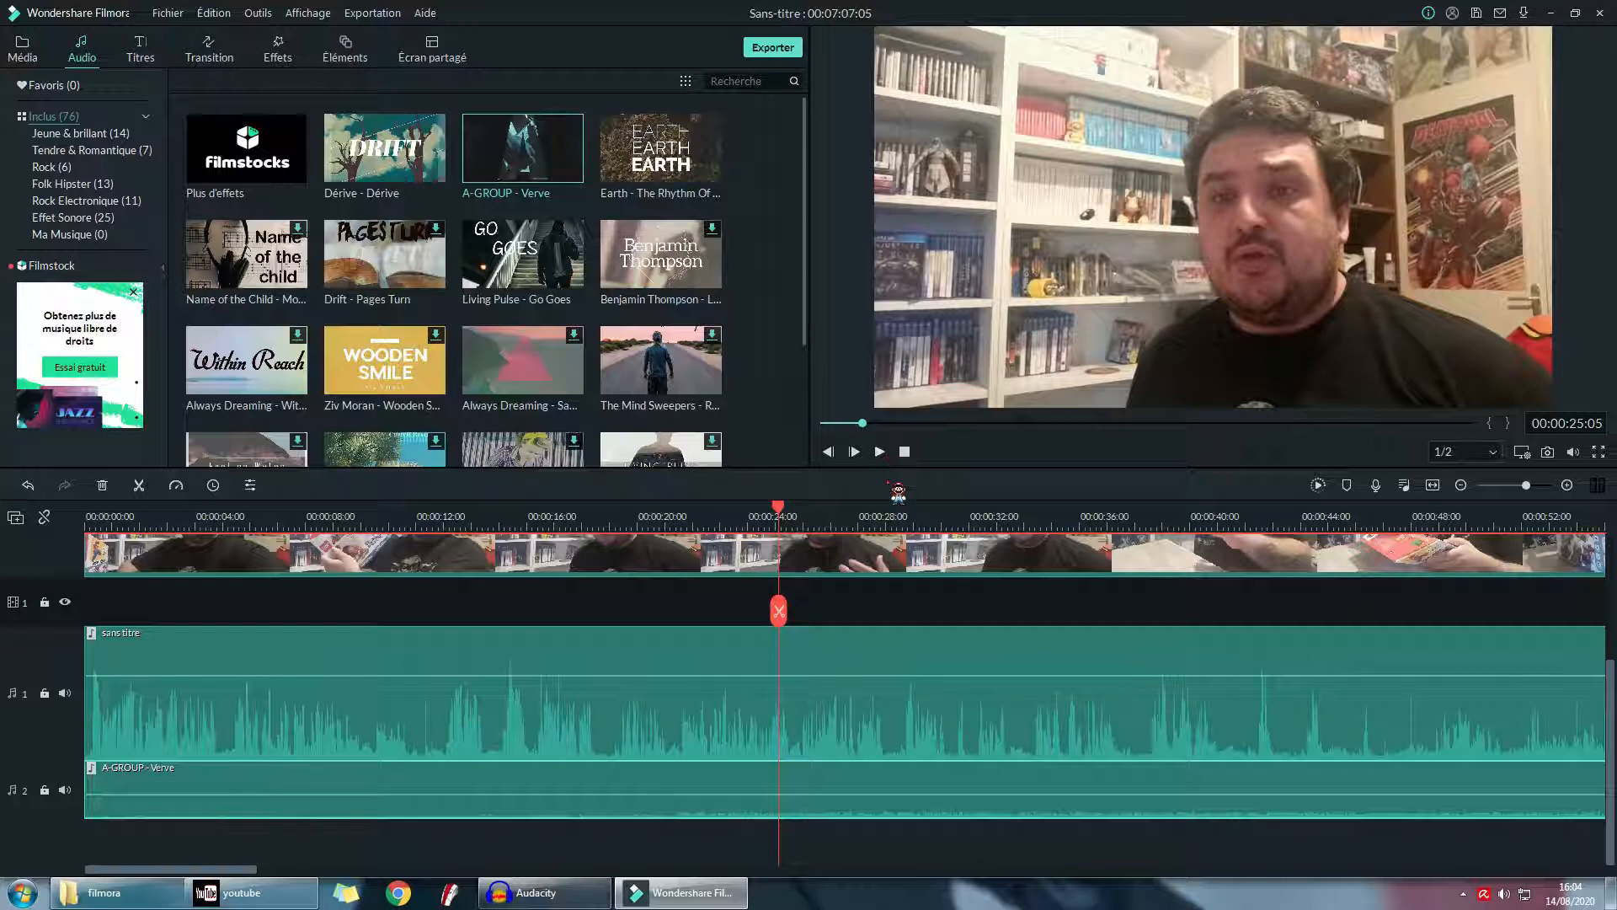
- Place the element Icône Web 03 on video track 3 at about 00:01:40
{"action": "scroll", "coordinate": [853, 584], "scroll_direction": "up", "scroll_amount": 3}
{"action": "left_click", "coordinate": [355, 59]}
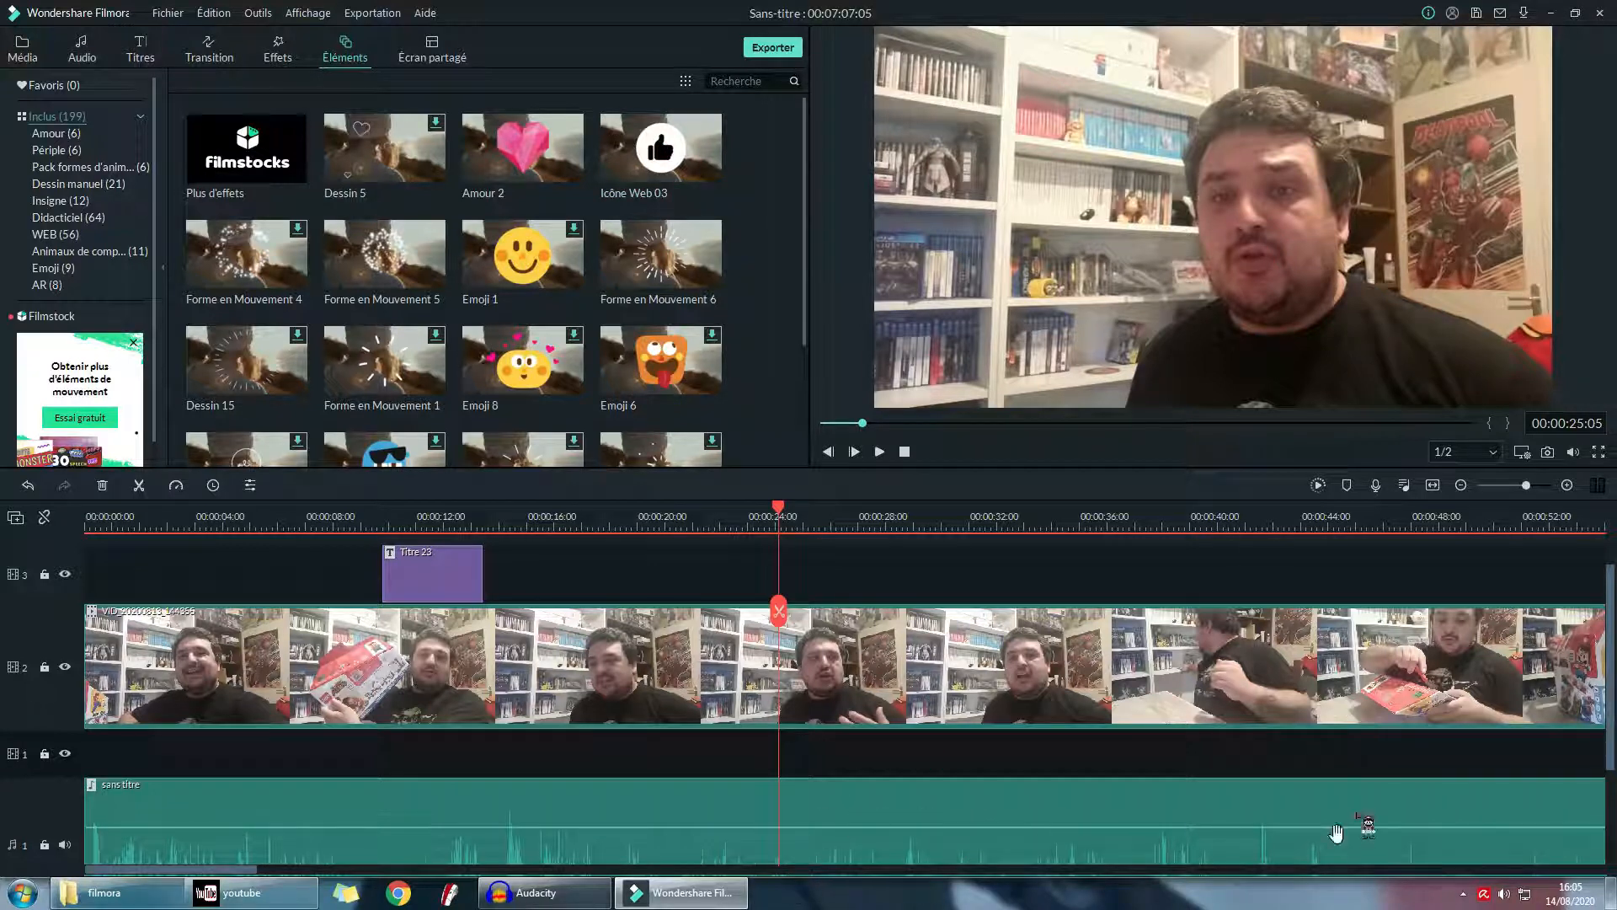
{"action": "left_click_drag", "start_coordinate": [1451, 515], "coordinate": [188, 530]}
{"action": "mouse_move", "coordinate": [684, 177]}
{"action": "left_mouse_down"}
{"action": "mouse_move", "coordinate": [927, 256]}
{"action": "mouse_move", "coordinate": [944, 368]}
{"action": "mouse_move", "coordinate": [323, 594]}
{"action": "mouse_move", "coordinate": [191, 594]}
{"action": "left_mouse_up"}
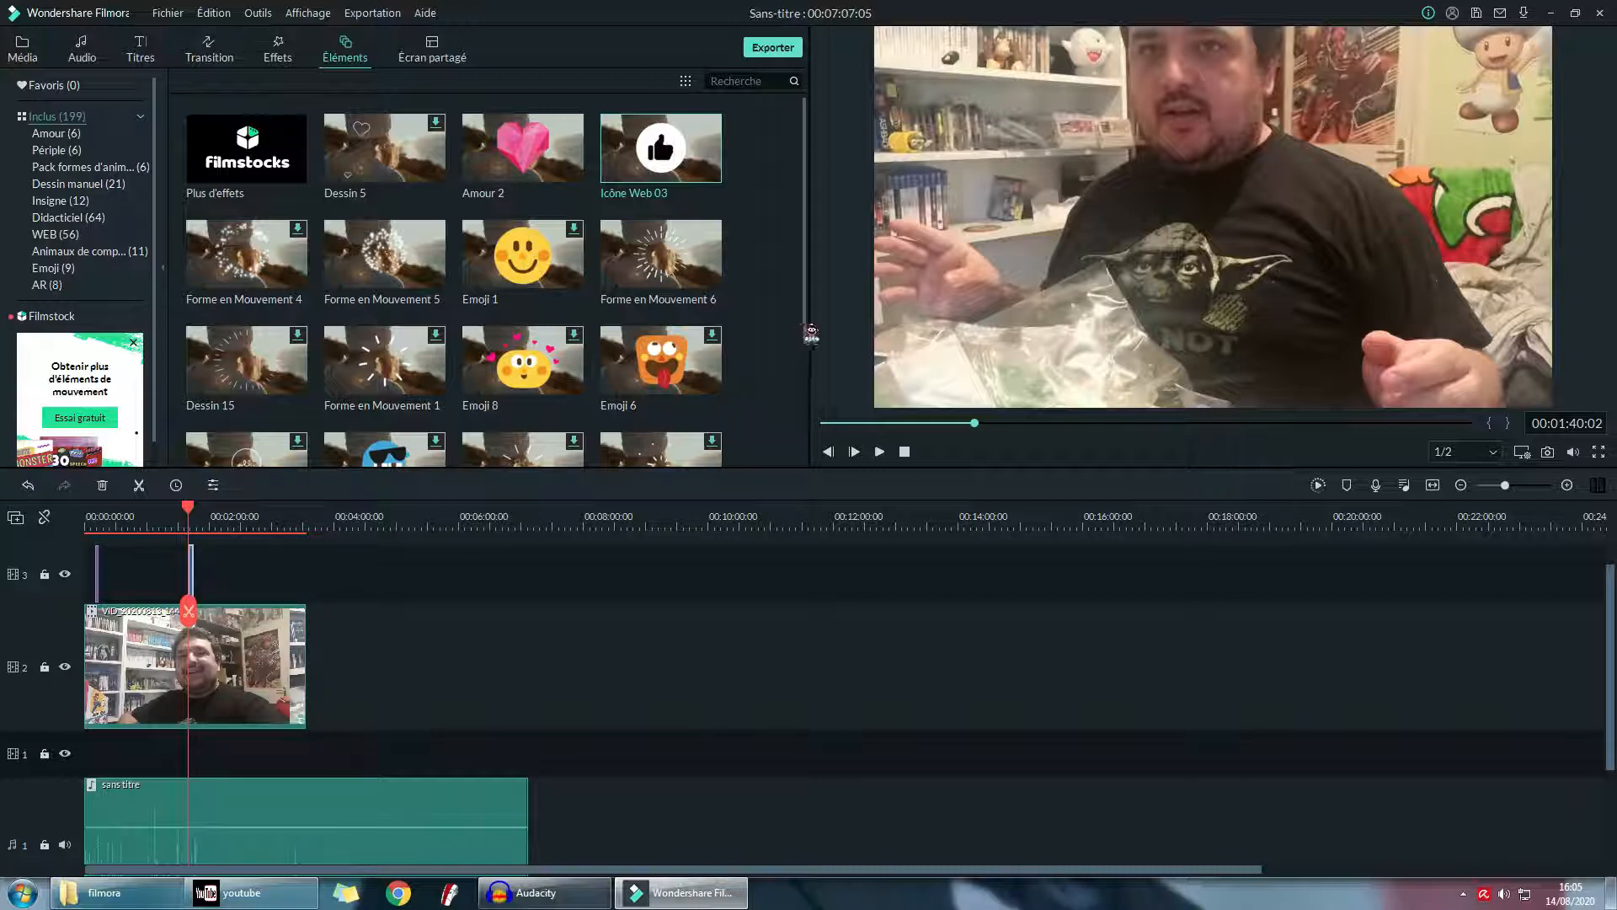
- Shrink the thumbs-up icon, place it in the lower-left corner of the video frame, and accept the clip settings
{"action": "key", "text": "space"}
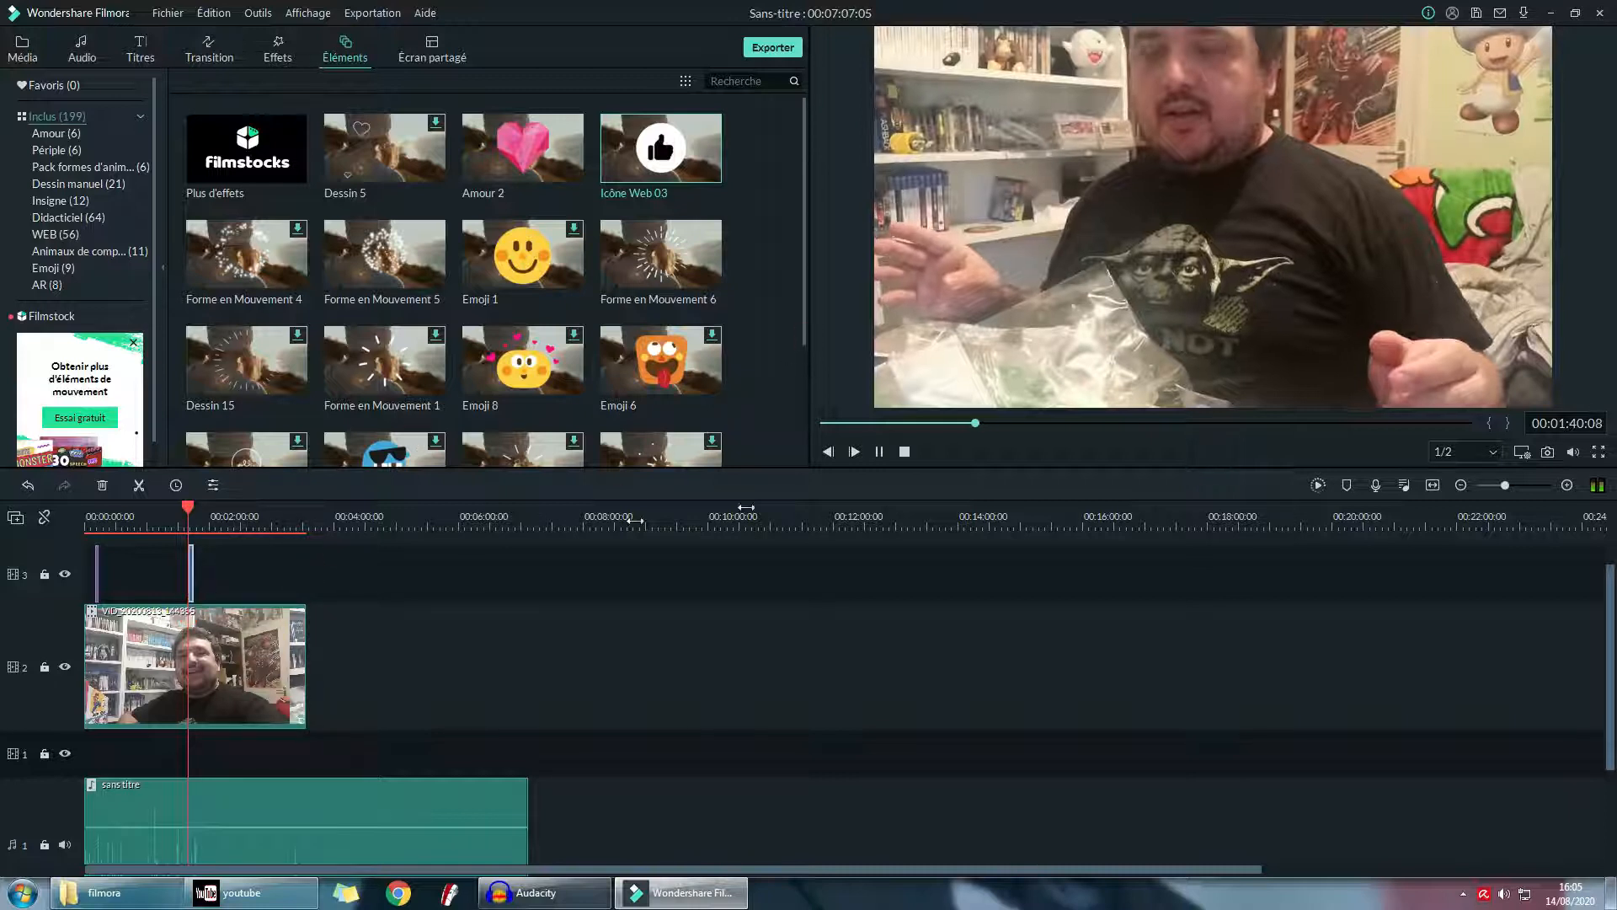
{"action": "left_click", "coordinate": [880, 453]}
{"action": "left_click_drag", "start_coordinate": [1211, 269], "coordinate": [1208, 266]}
{"action": "double_click", "coordinate": [1209, 265]}
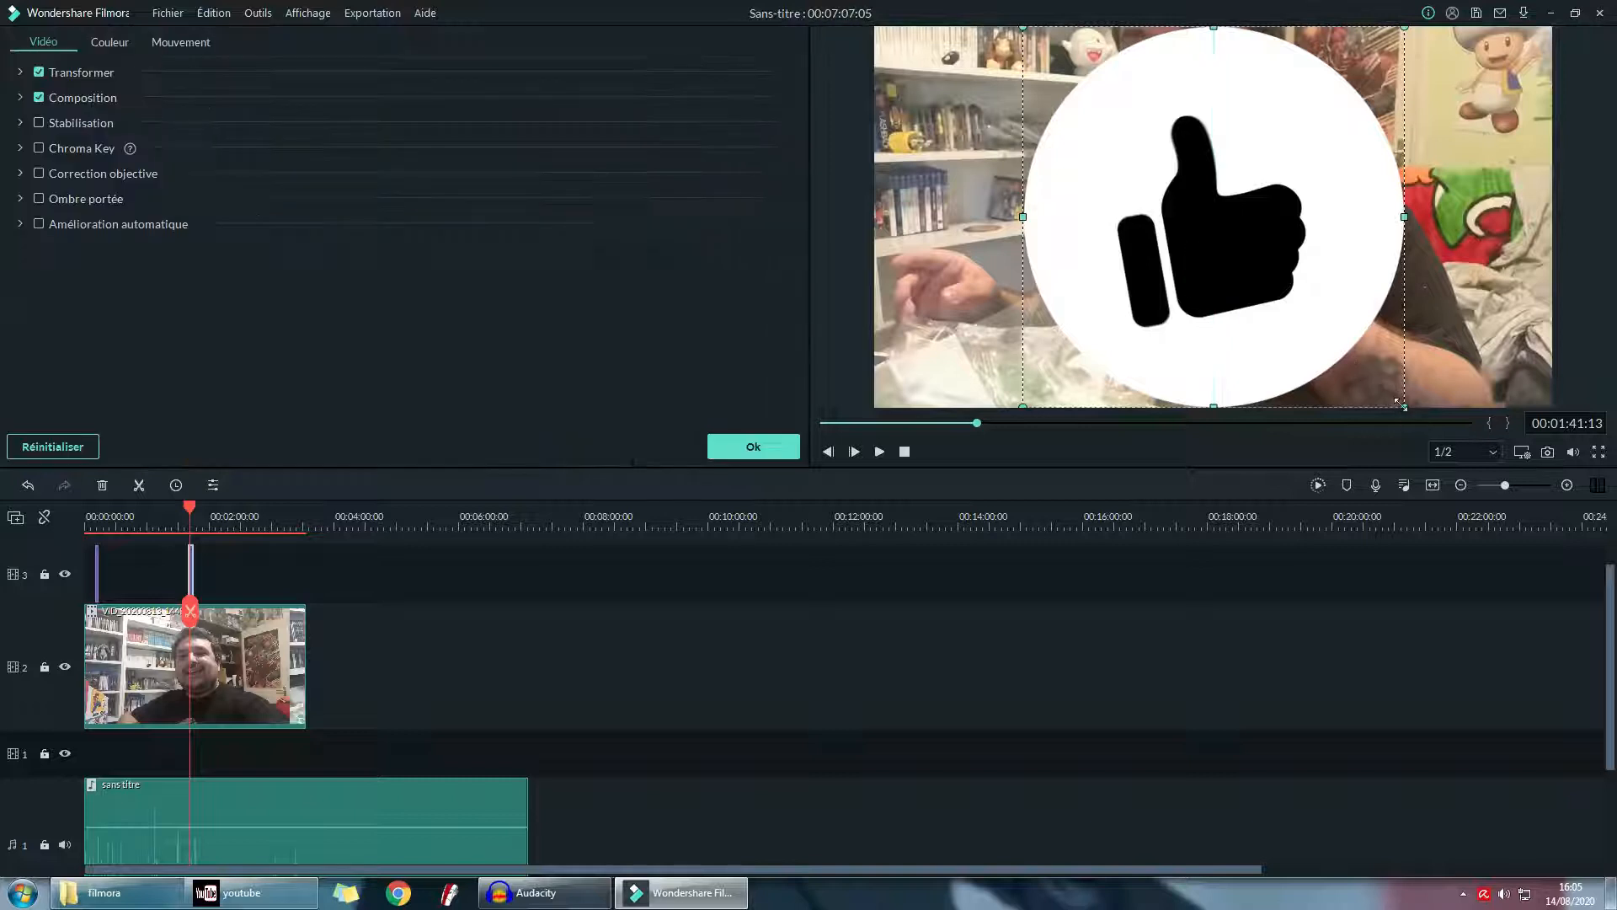
{"action": "left_click_drag", "start_coordinate": [1362, 375], "coordinate": [1112, 165]}
{"action": "left_click_drag", "start_coordinate": [952, 94], "coordinate": [1021, 259]}
{"action": "left_click_drag", "start_coordinate": [1178, 324], "coordinate": [954, 381]}
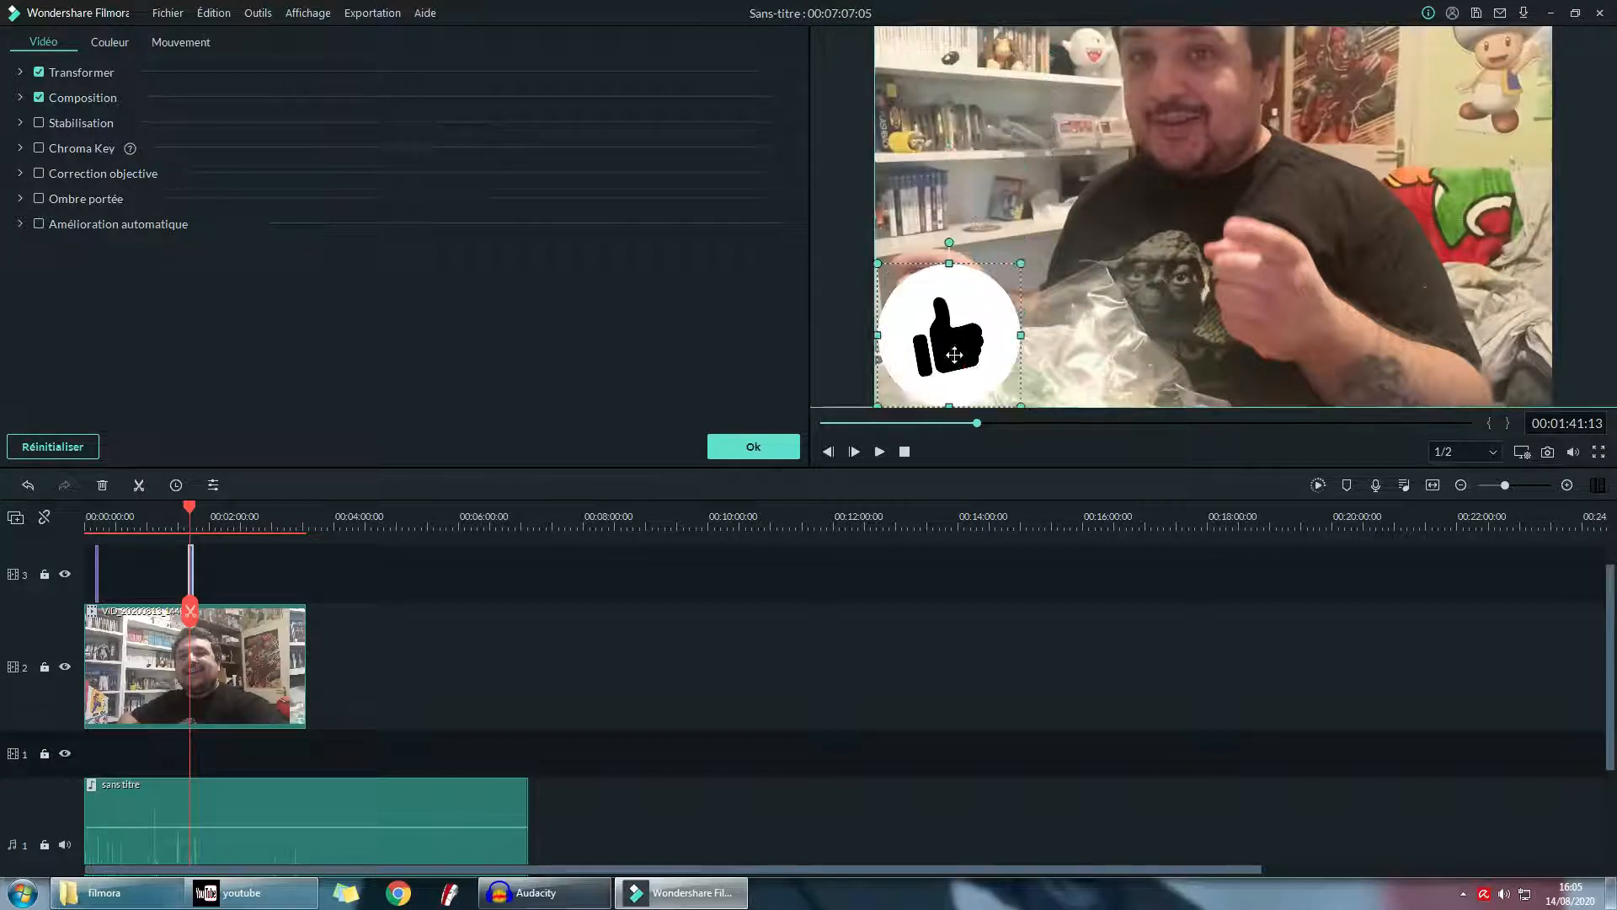
{"action": "left_click", "coordinate": [749, 455]}
- Apply the Zoom en haut motion to the Icône Web 03 clip
{"action": "scroll", "coordinate": [219, 582], "scroll_direction": "up", "scroll_amount": 3}
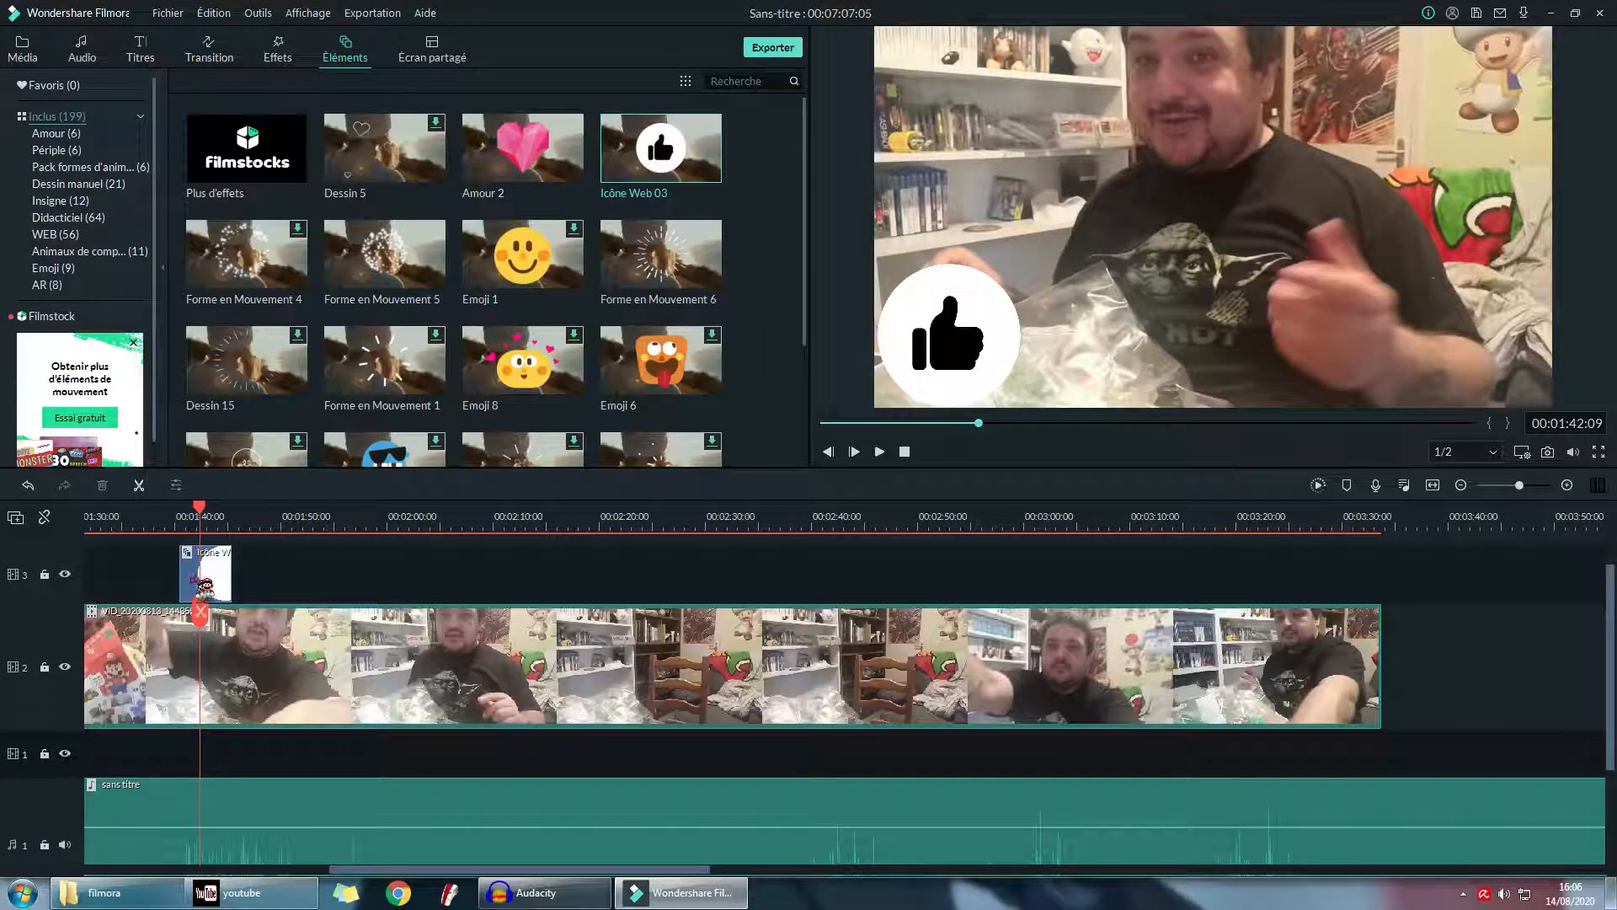
{"action": "double_click", "coordinate": [219, 576]}
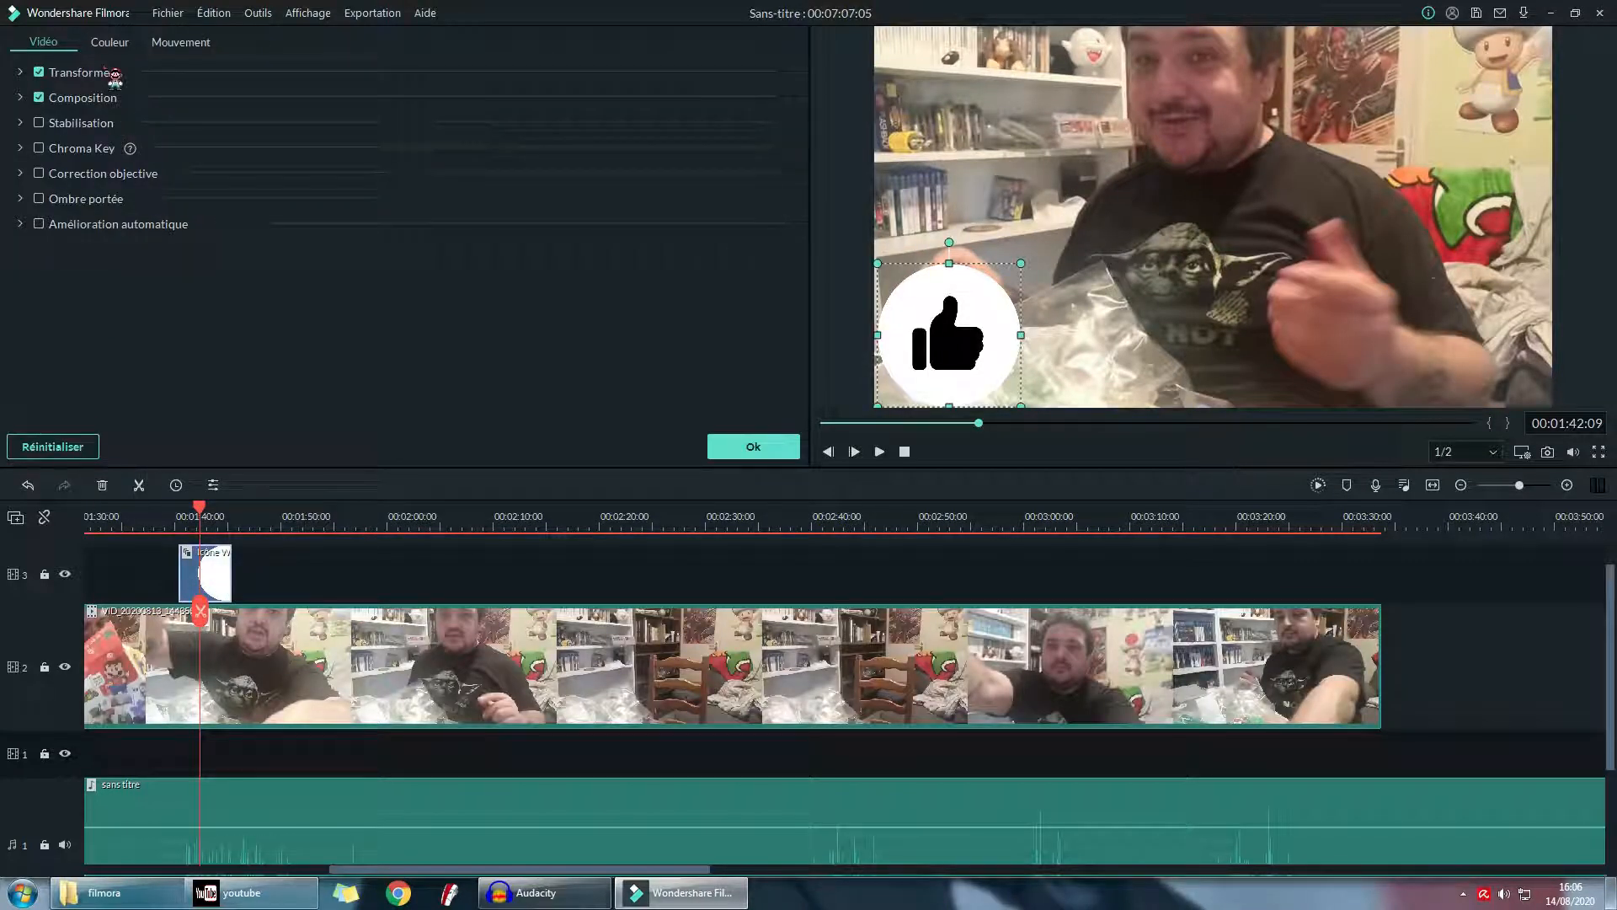
{"action": "left_click", "coordinate": [207, 47]}
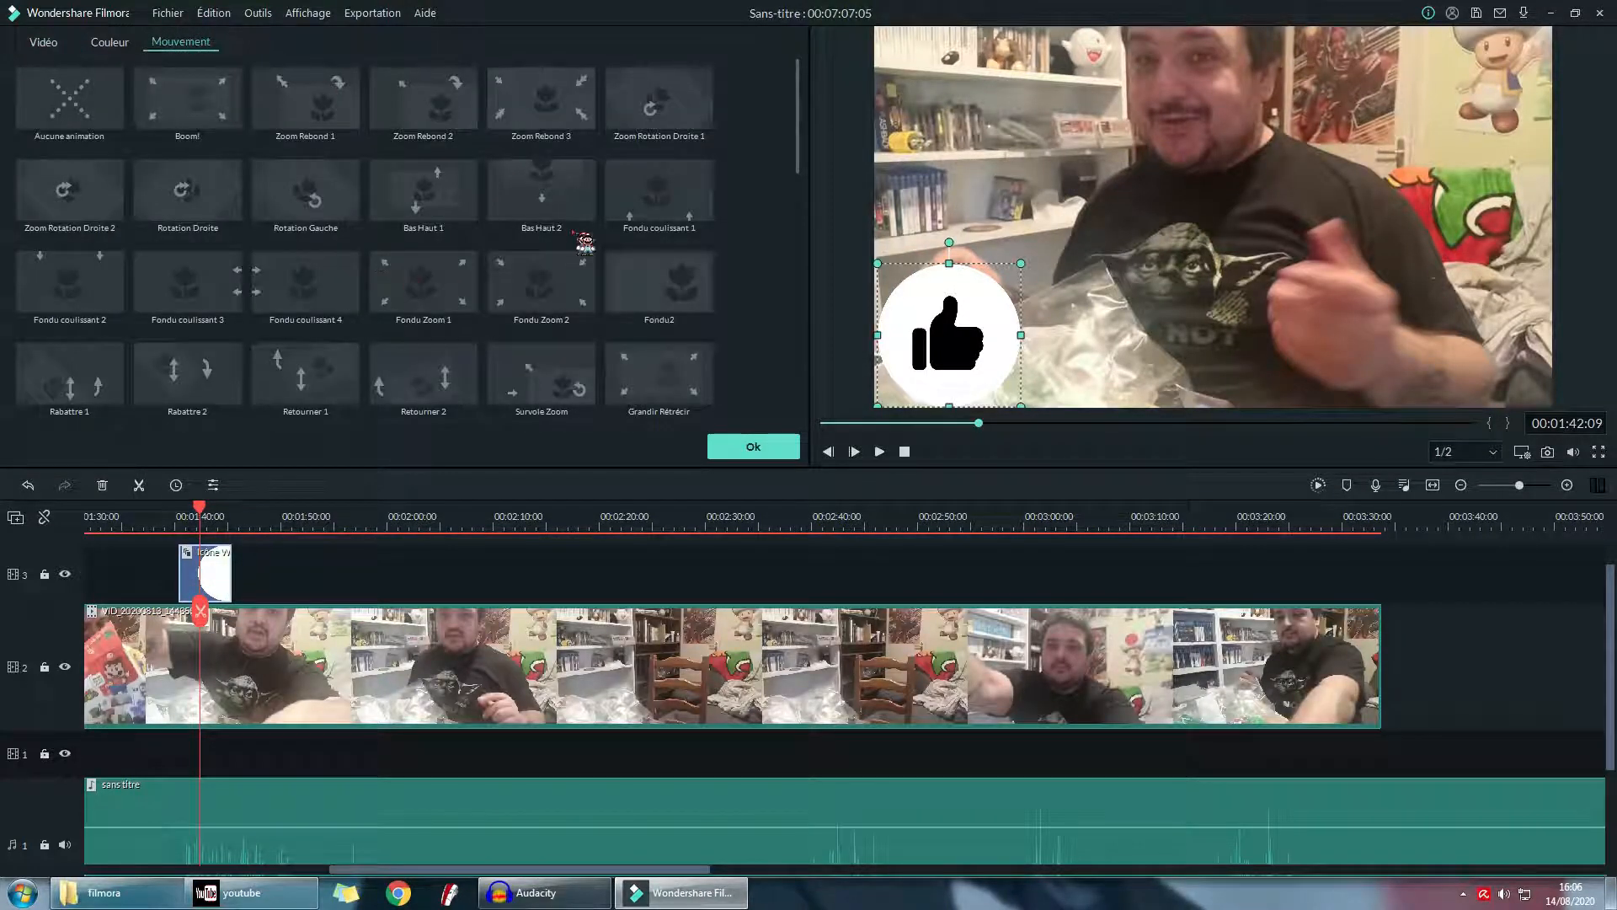
{"action": "scroll", "coordinate": [668, 199], "scroll_direction": "down", "scroll_amount": 10}
{"action": "left_click", "coordinate": [666, 181]}
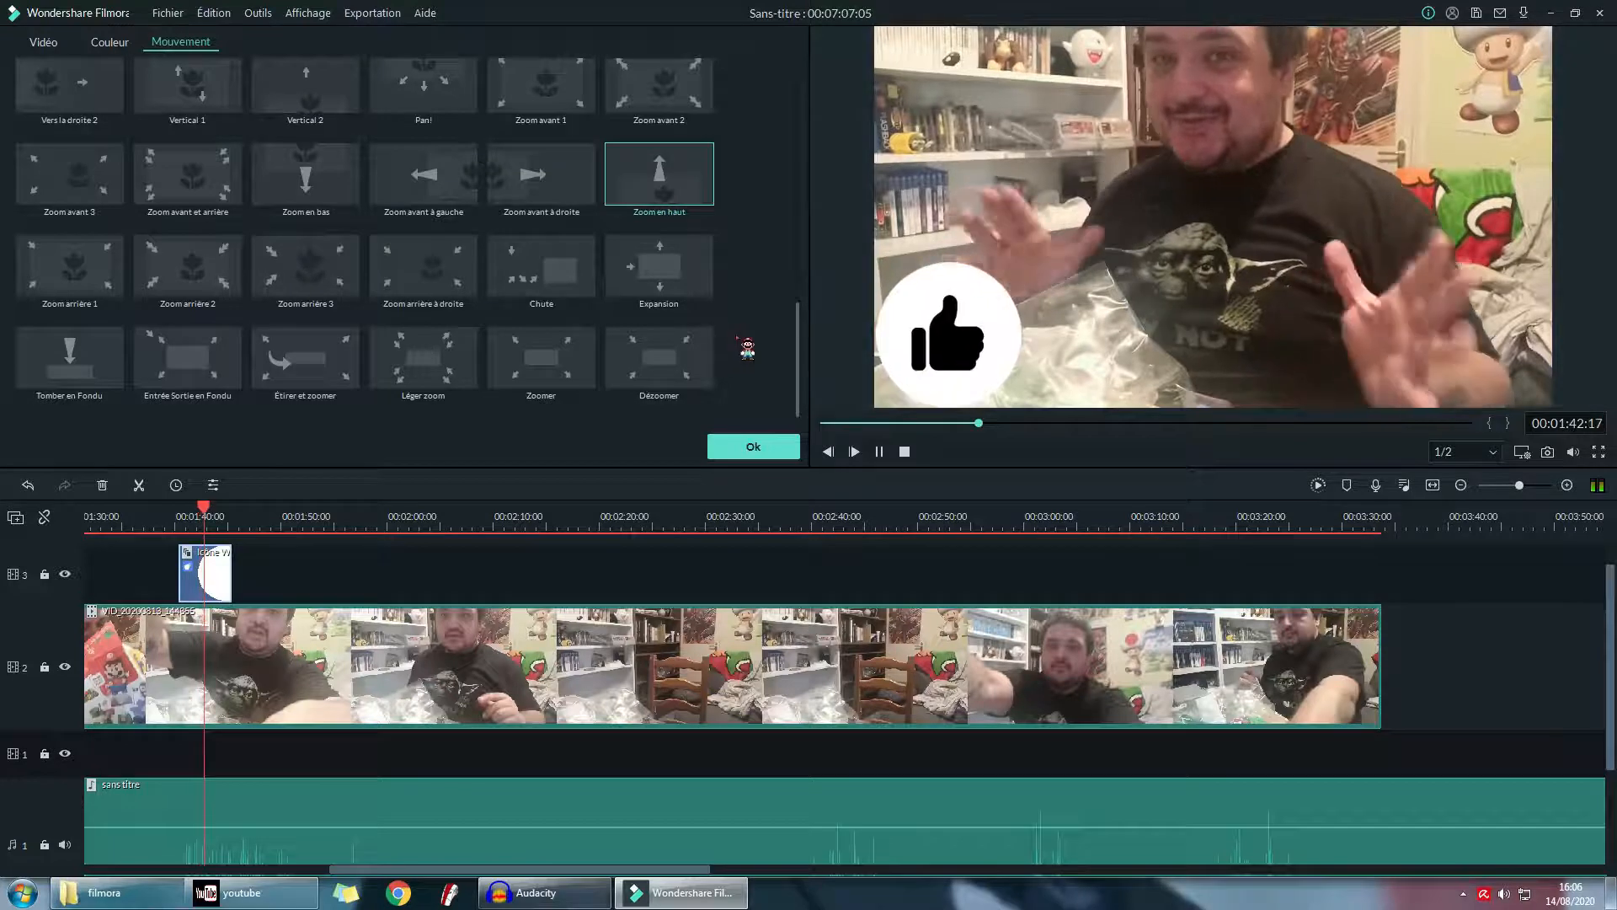
- Lower the volume of the sans titre audio and the A-GROUP - Verve music all the way down on the timeline
{"action": "left_click_drag", "start_coordinate": [579, 827], "coordinate": [555, 907]}
{"action": "key", "text": "space"}
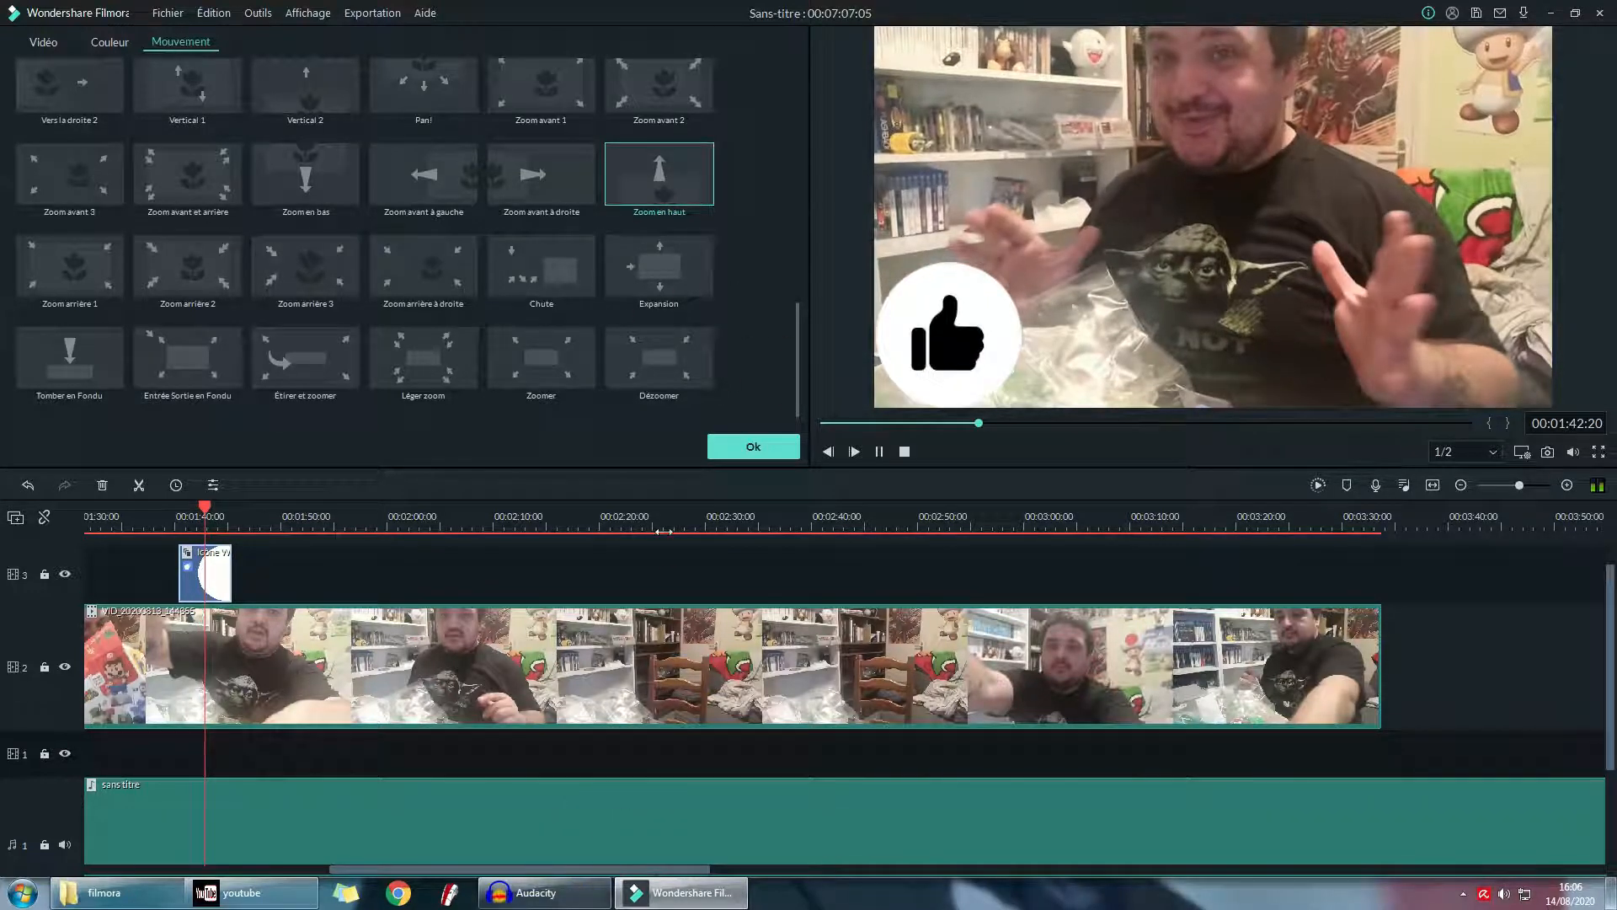
{"action": "scroll", "coordinate": [762, 776], "scroll_direction": "down", "scroll_amount": 3}
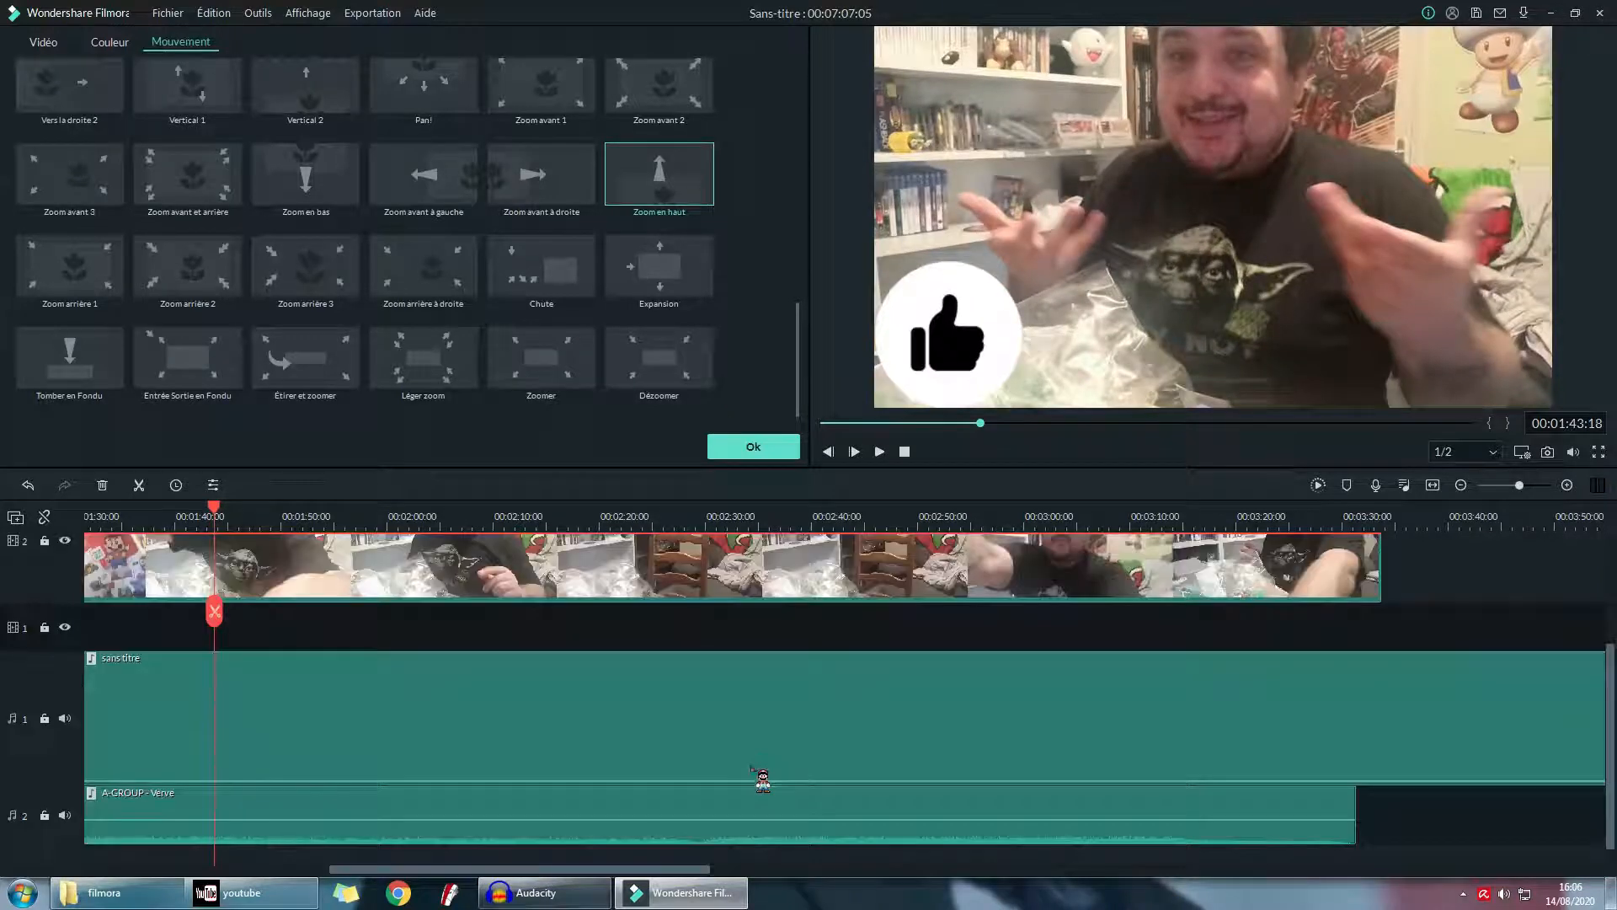
{"action": "left_click_drag", "start_coordinate": [739, 825], "coordinate": [762, 829]}
{"action": "key", "text": "space"}
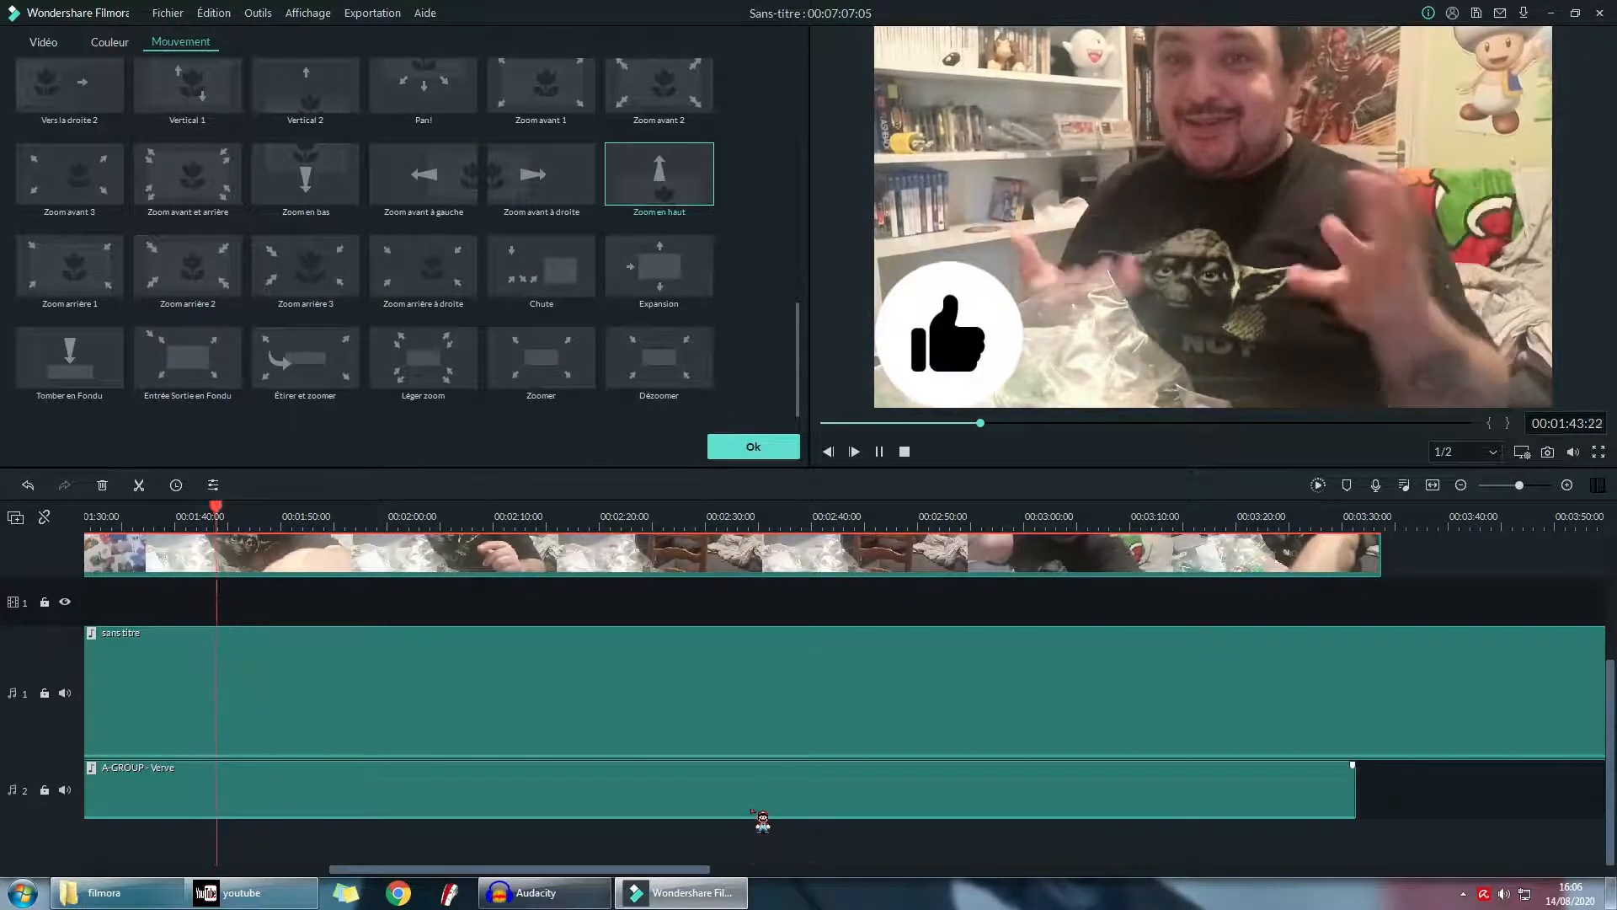
- Play back the thumbs-up icon's motion from the start of its clip
{"action": "scroll", "coordinate": [766, 826], "scroll_direction": "up", "scroll_amount": 4}
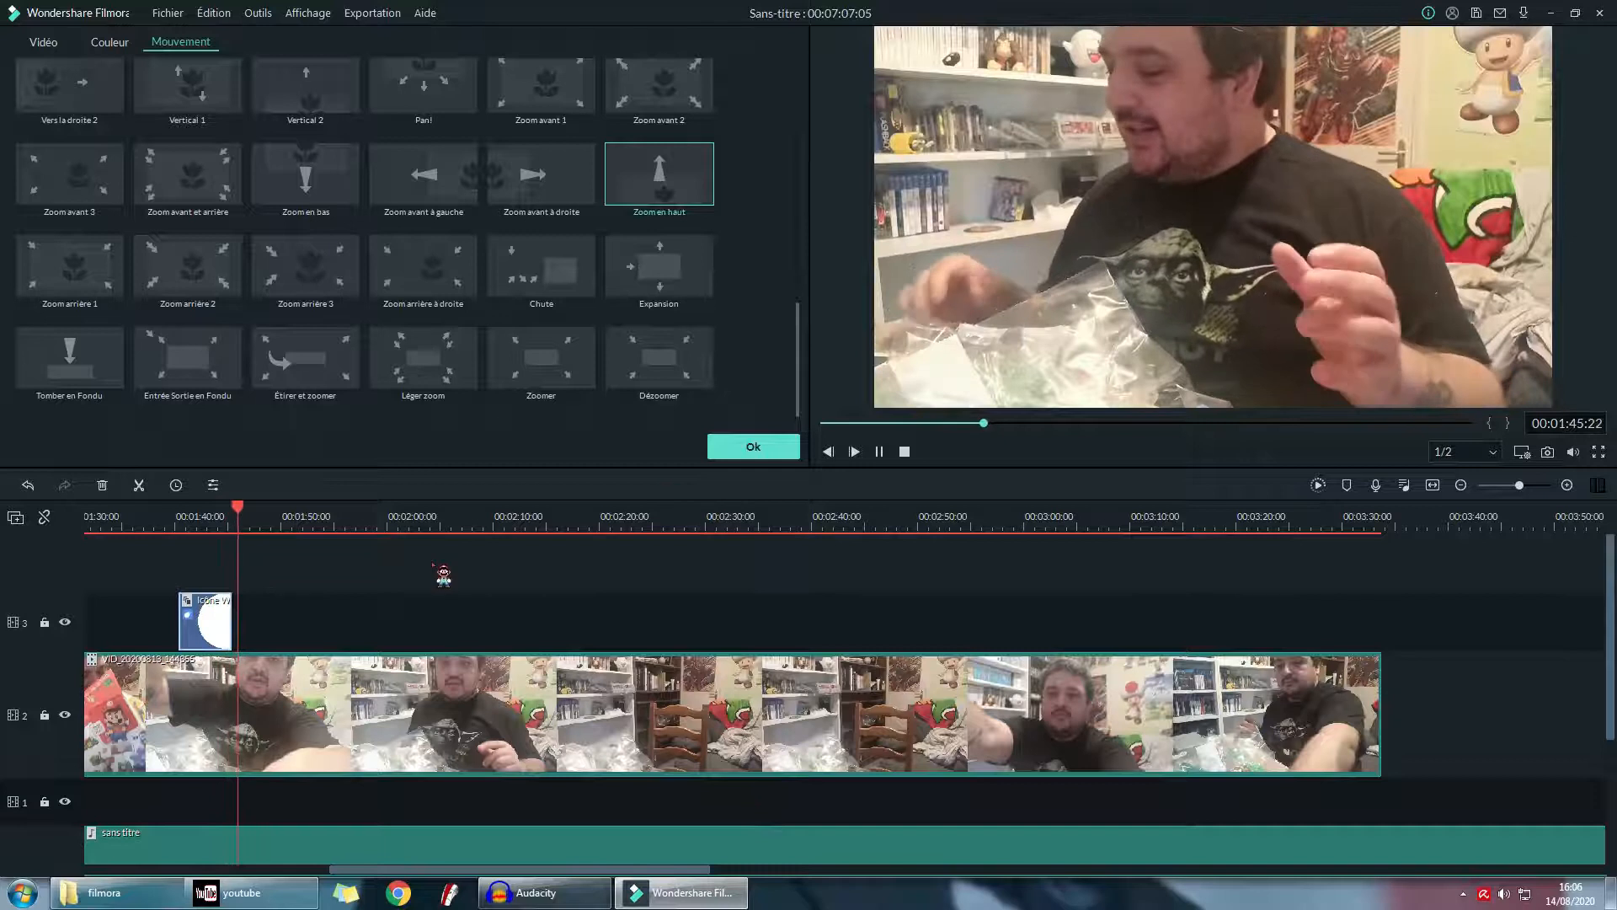
{"action": "key", "text": "space"}
{"action": "left_click", "coordinate": [180, 515]}
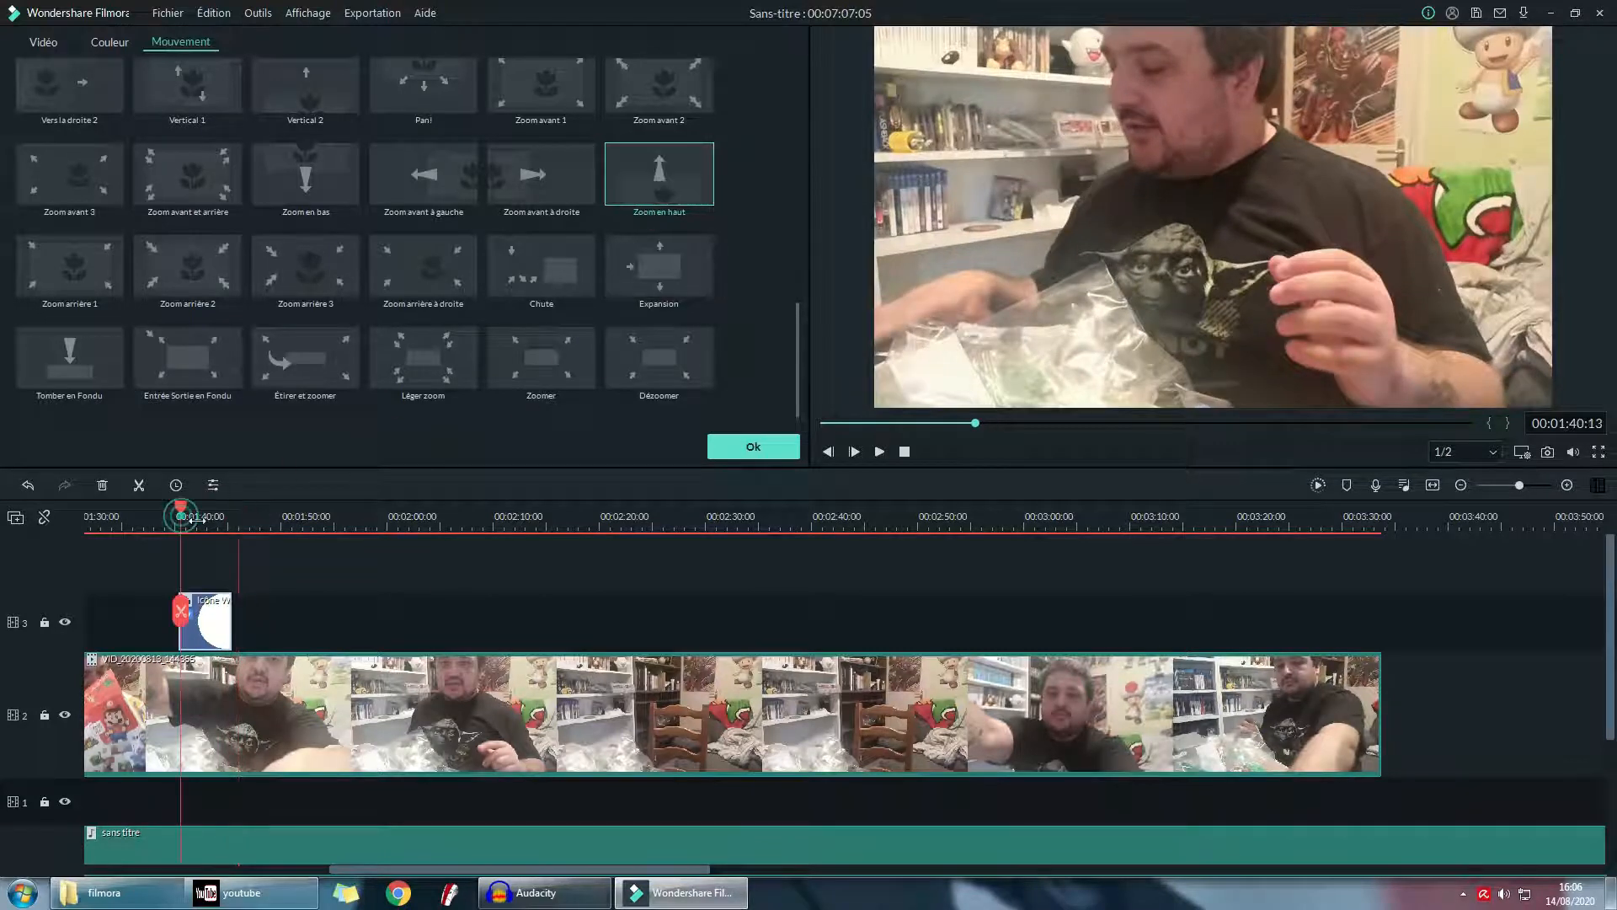
{"action": "key", "text": "space"}
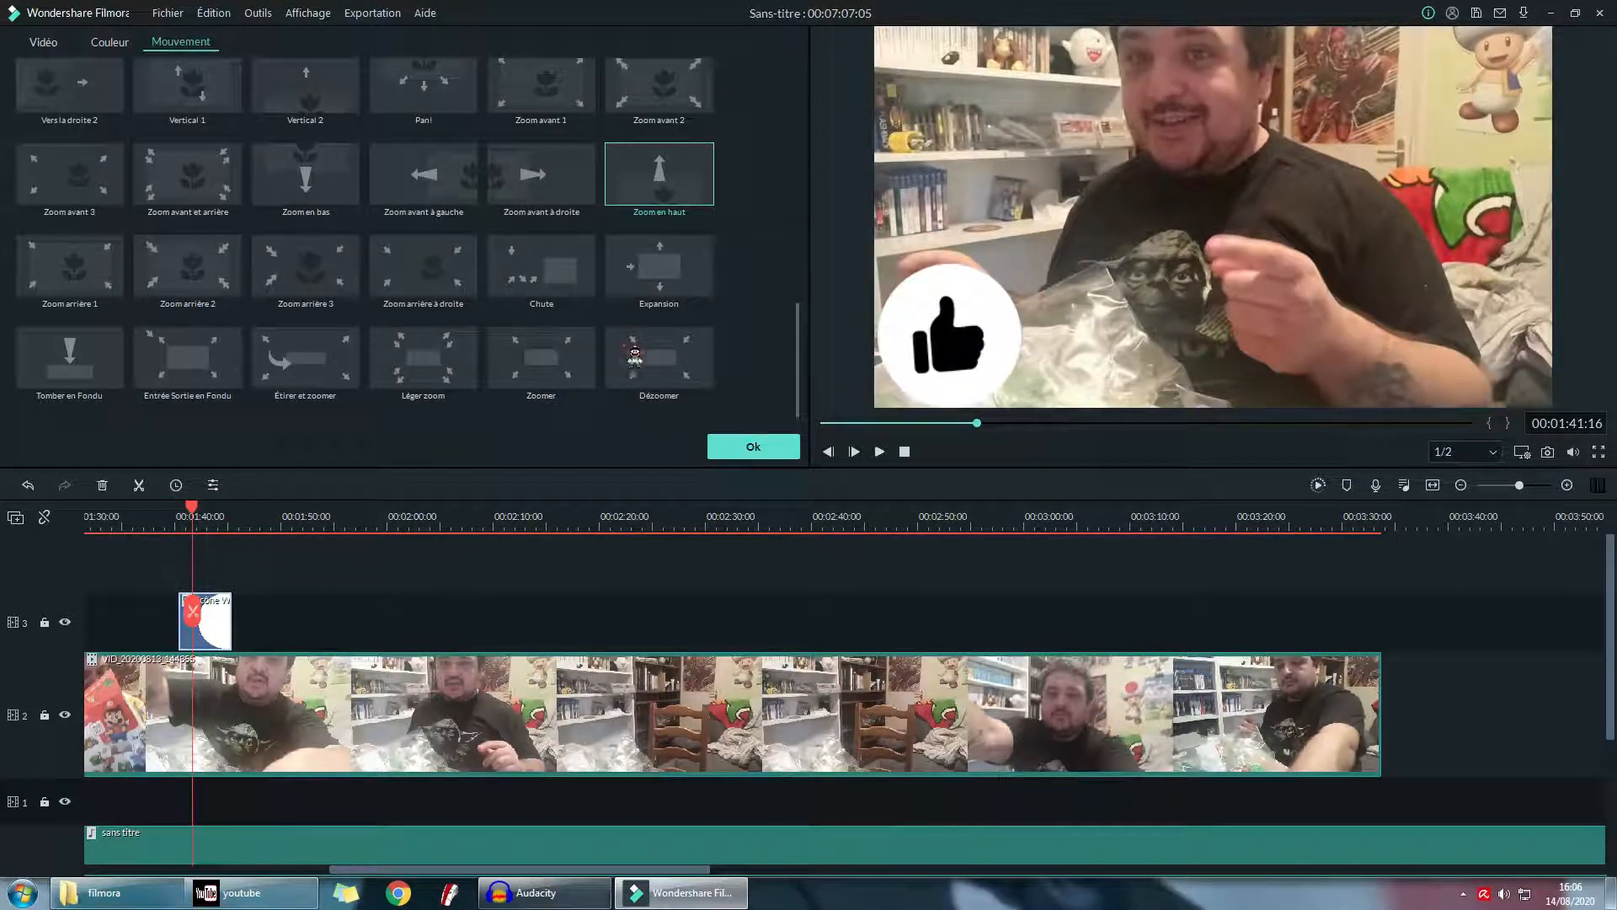
- Switch the icon to the Chute motion, shift it right in the frame, play it back and accept the settings
{"action": "left_click", "coordinate": [556, 270]}
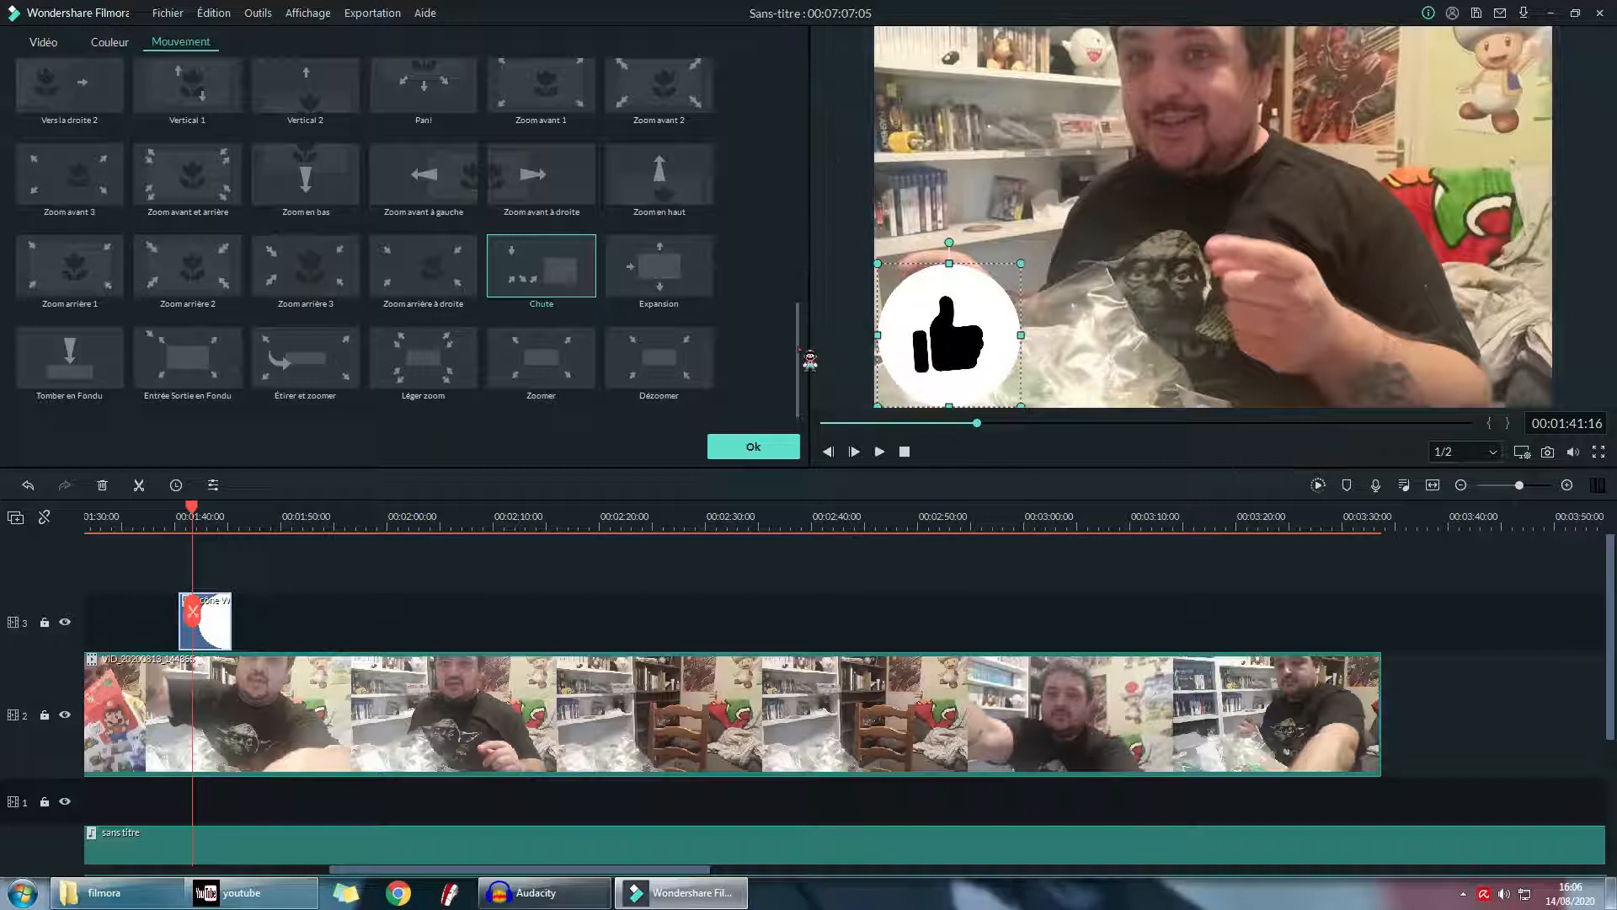
{"action": "left_click_drag", "start_coordinate": [1021, 351], "coordinate": [1096, 351]}
{"action": "left_click", "coordinate": [175, 520]}
{"action": "key", "text": "space"}
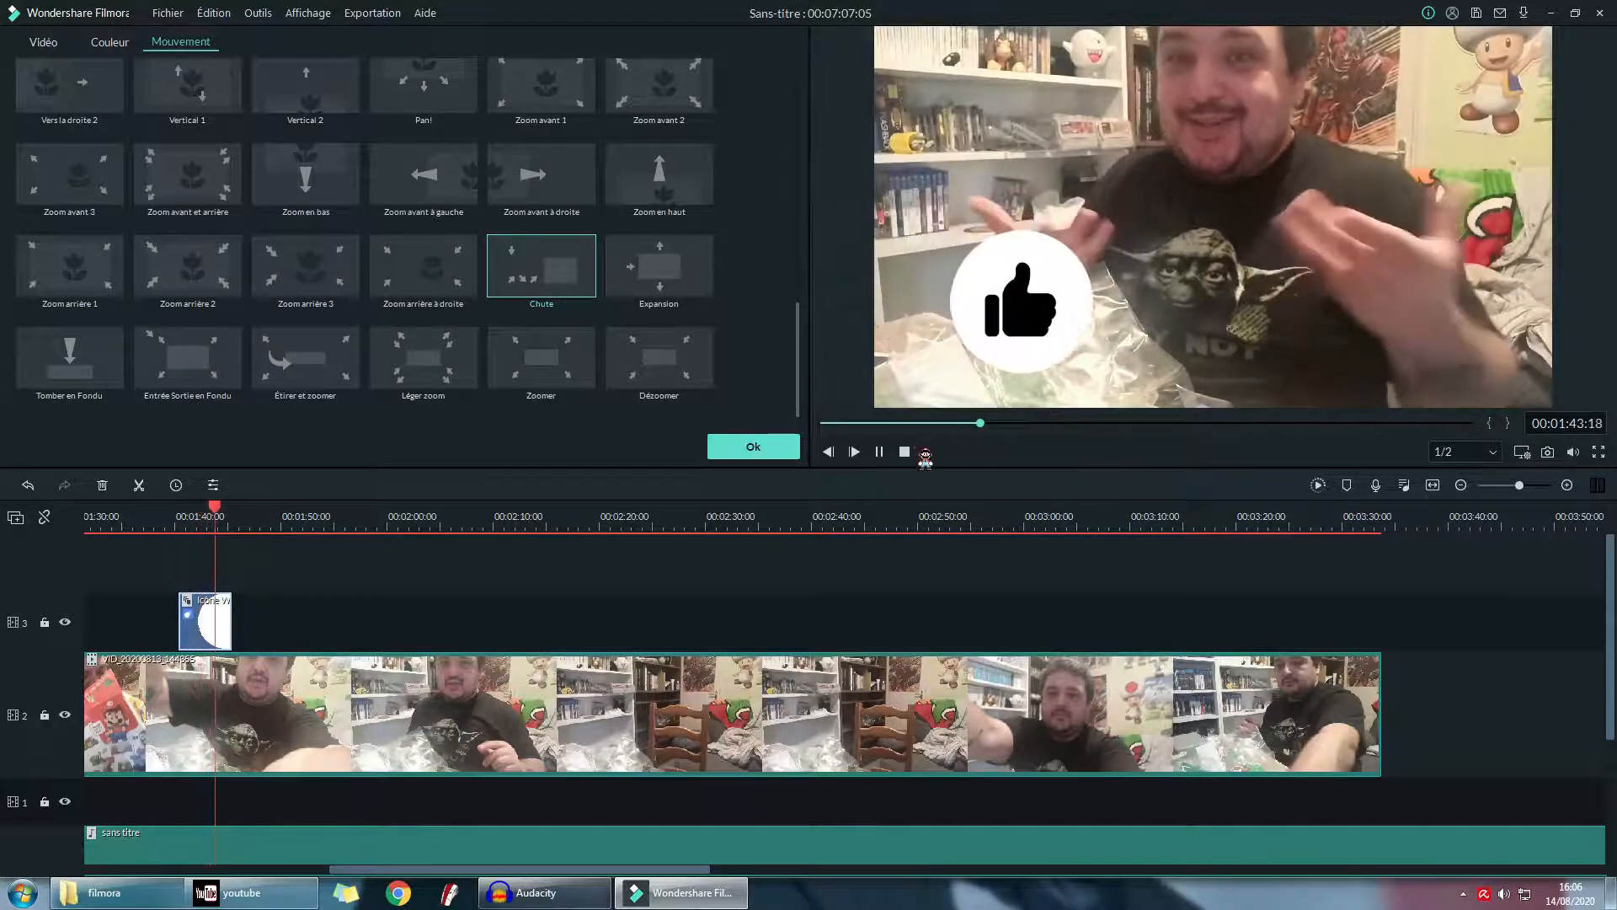
{"action": "key", "text": "space"}
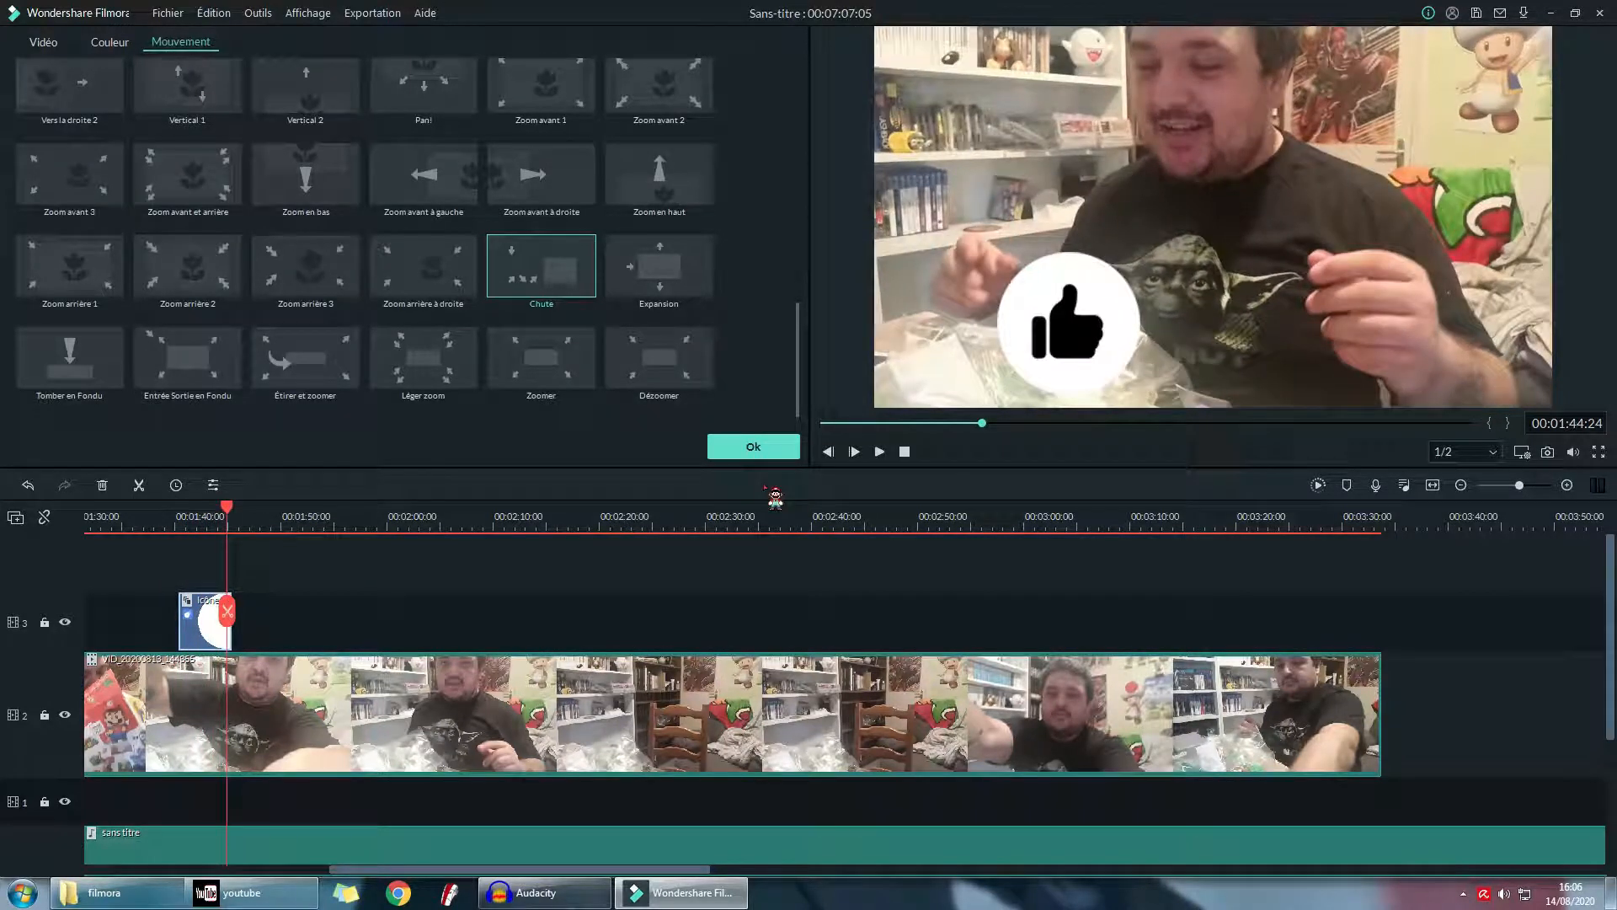
{"action": "left_click", "coordinate": [753, 446]}
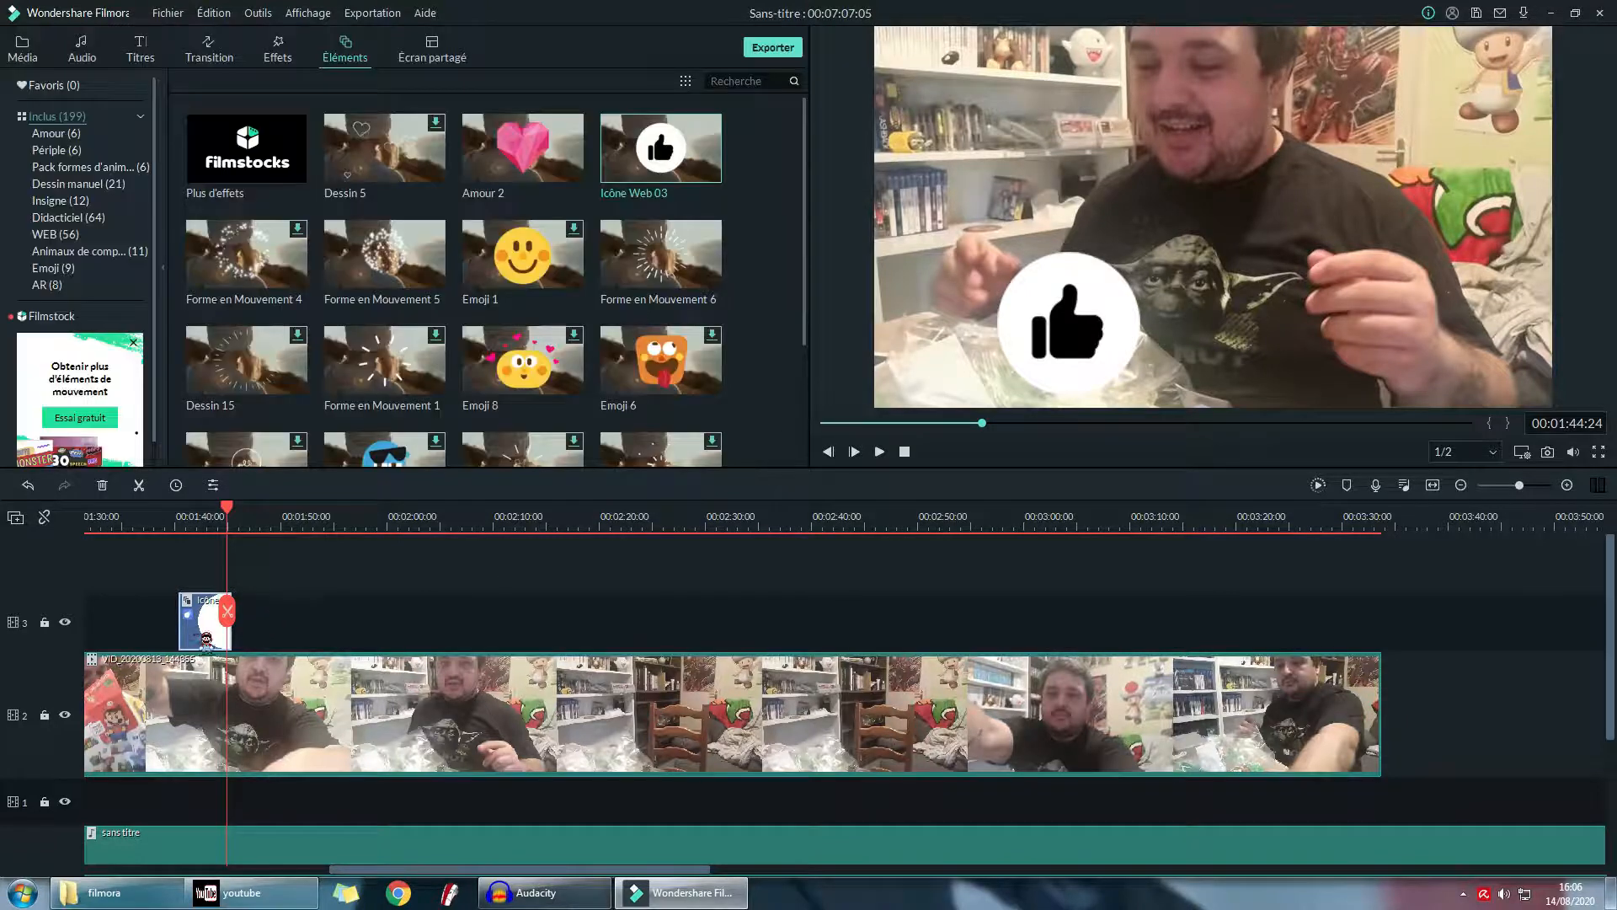
- Undo the recent edits back to the original audio volumes and delete the Icône Web 03 clip from video track 3
{"action": "key", "text": "Delete"}
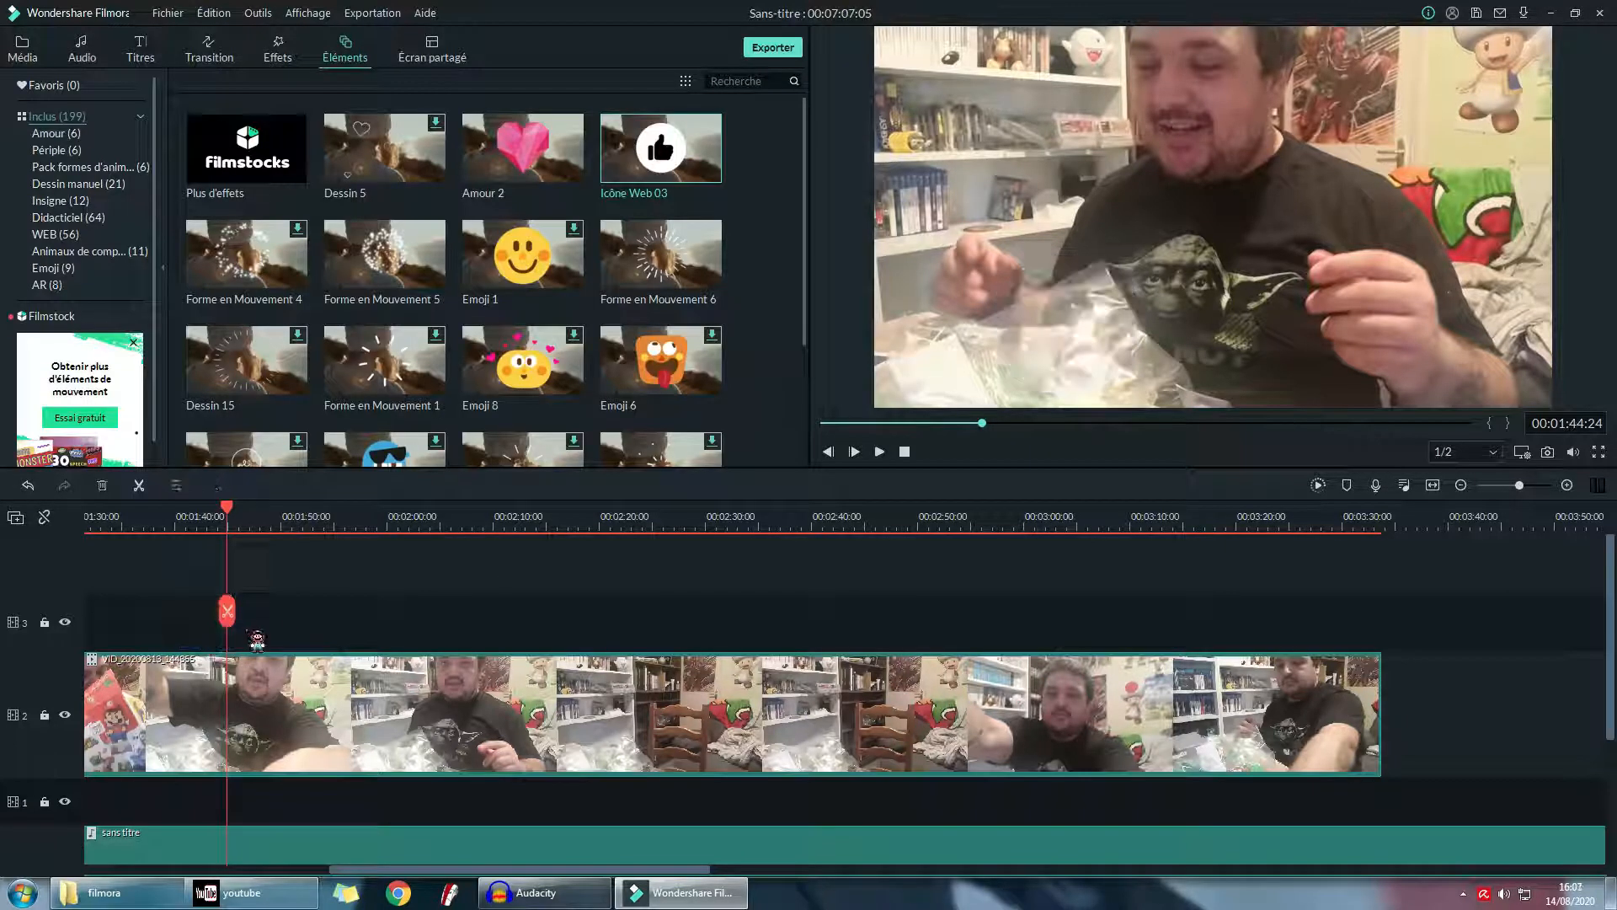
{"action": "key", "text": "ctrl+z"}
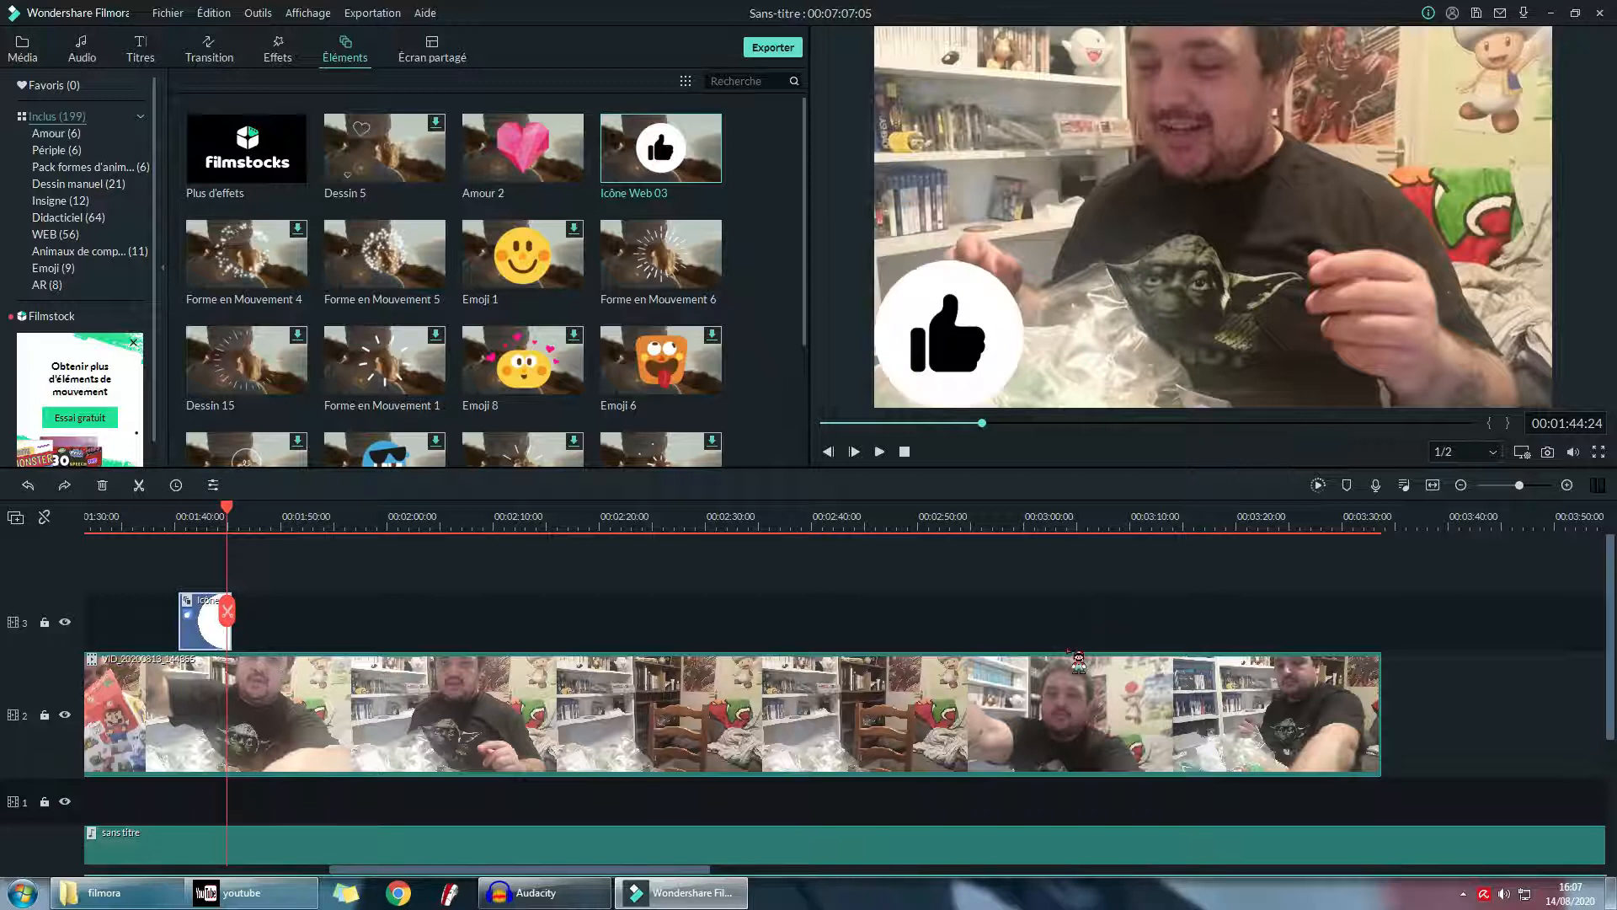
{"action": "scroll", "coordinate": [1079, 674], "scroll_direction": "down", "scroll_amount": 3}
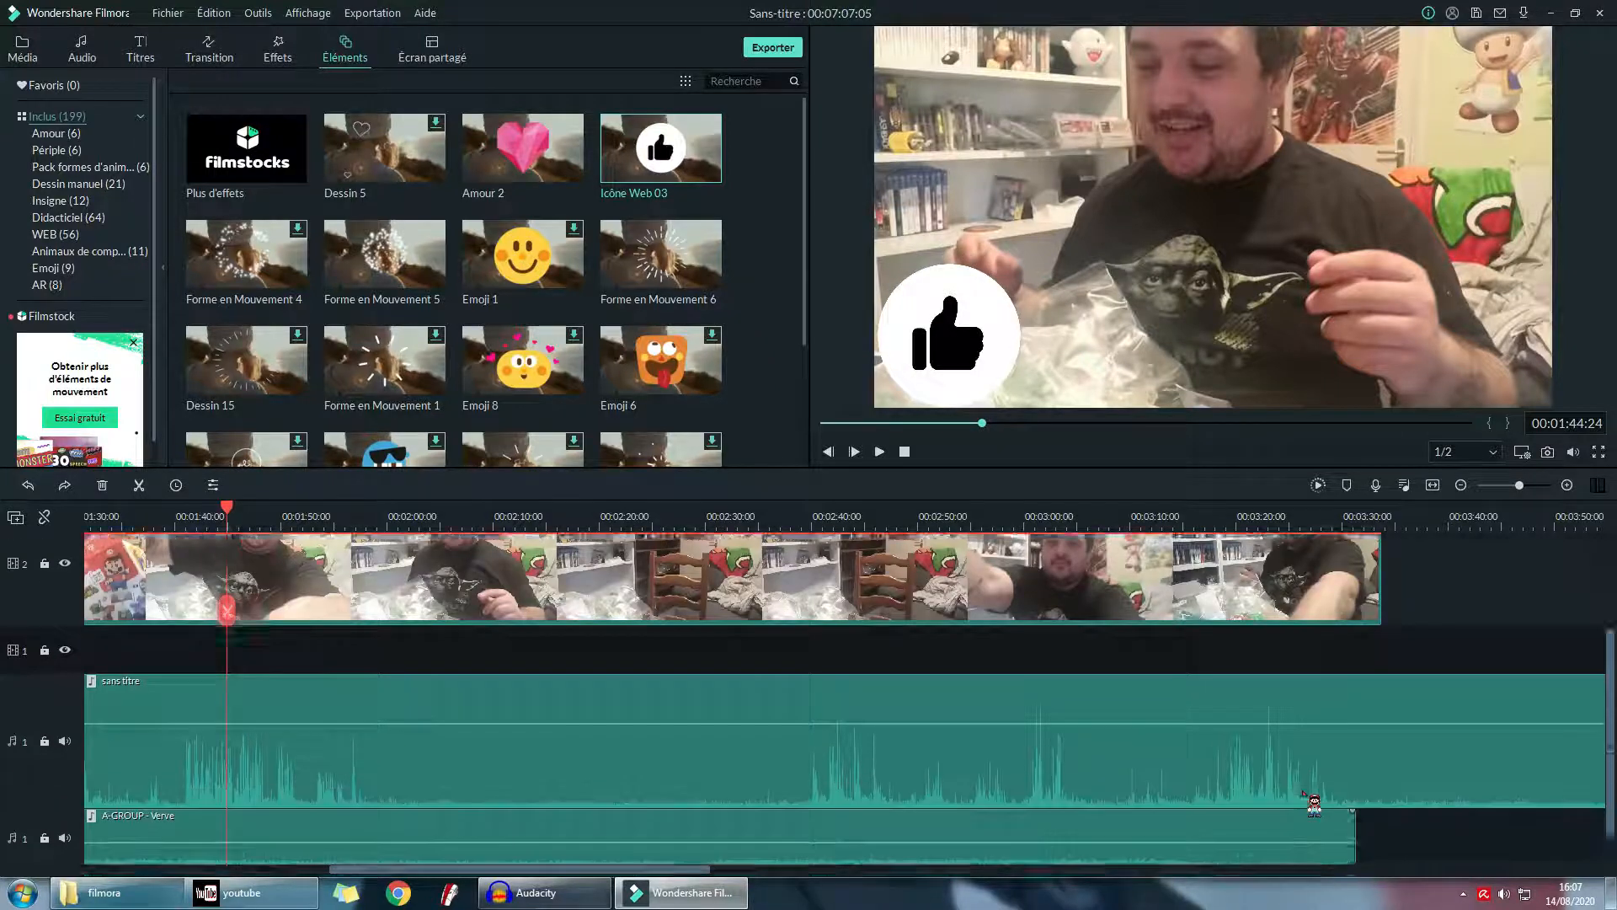
{"action": "scroll", "coordinate": [523, 722], "scroll_direction": "up", "scroll_amount": 3}
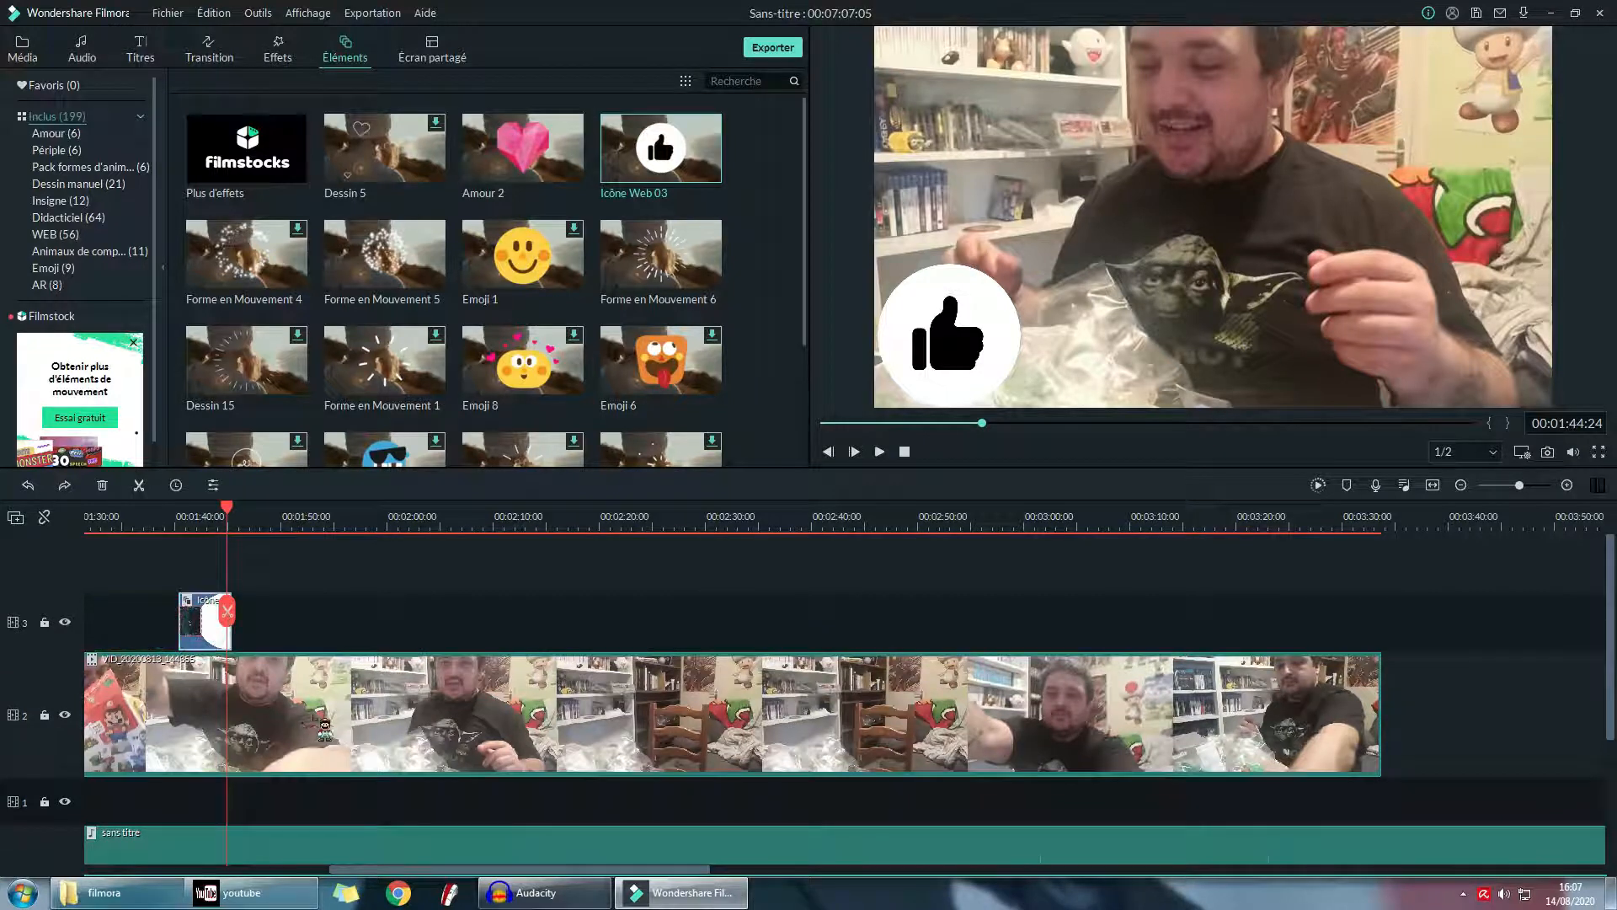
{"action": "key", "text": "Delete"}
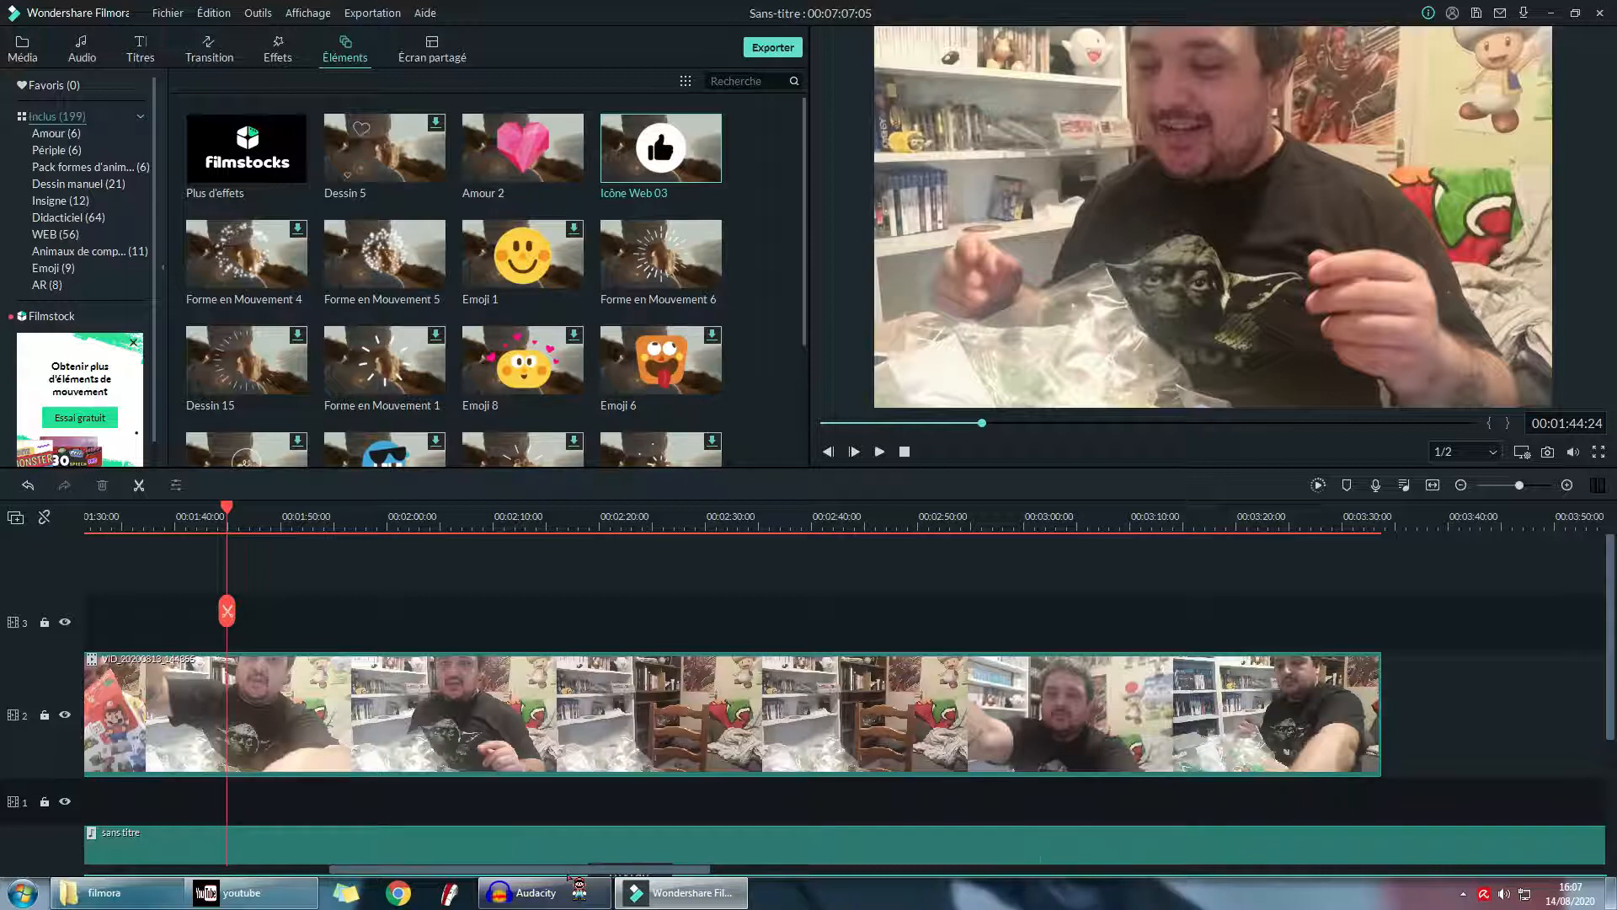
- Place the Jean Claude Van Damme green-screen video on a new track above the title at about 00:01:29 and preview its start
{"action": "scroll", "coordinate": [582, 867], "scroll_direction": "up", "scroll_amount": 5}
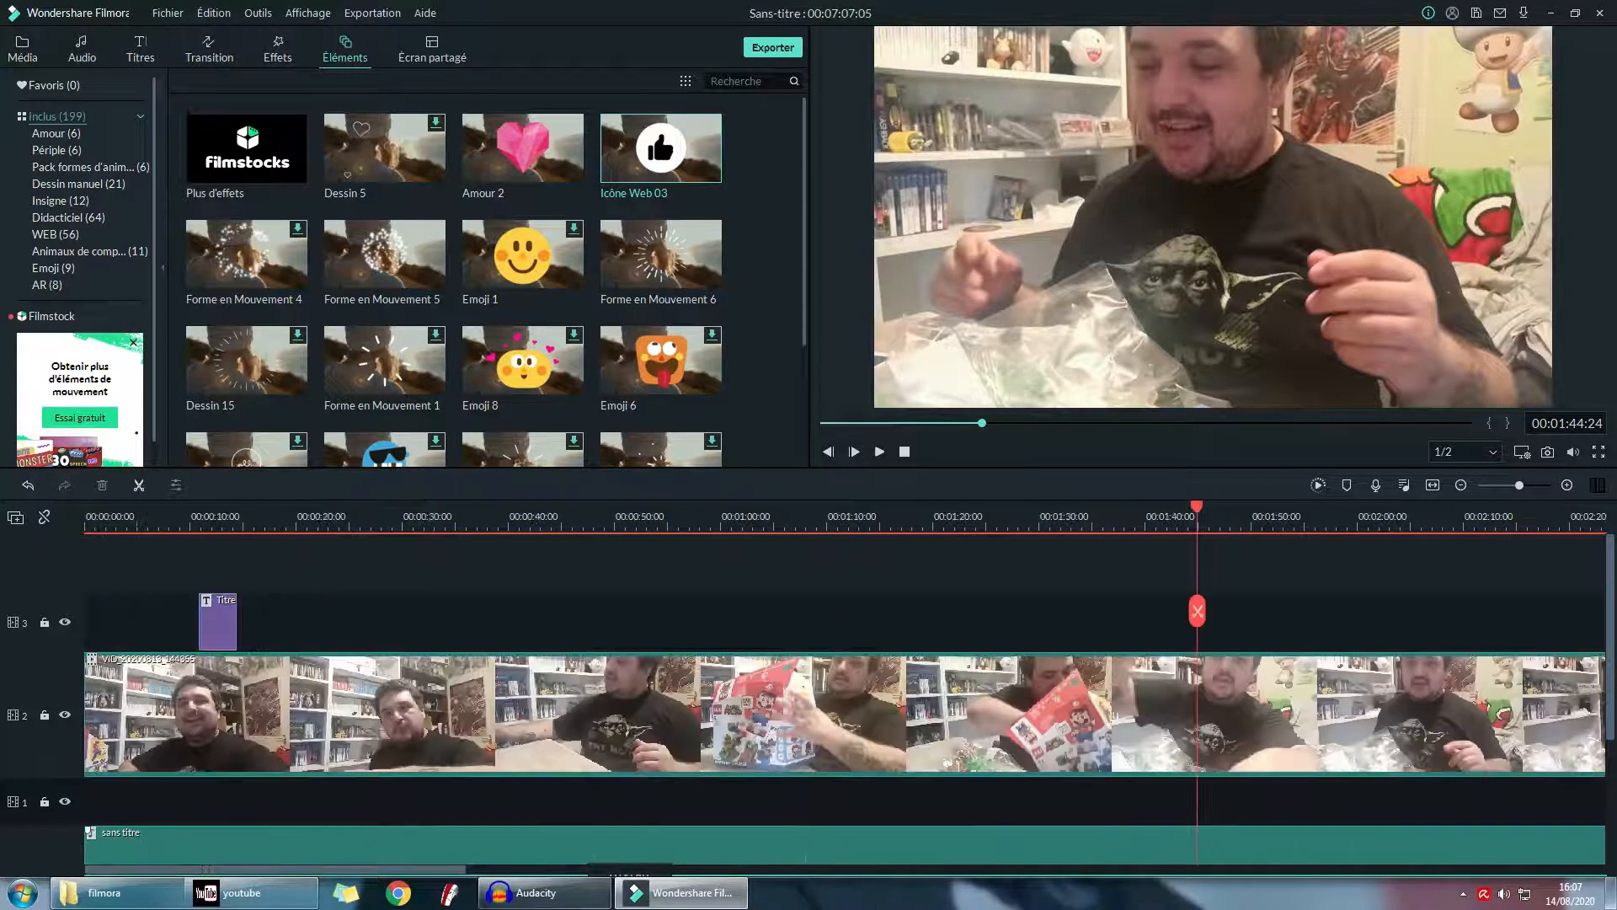
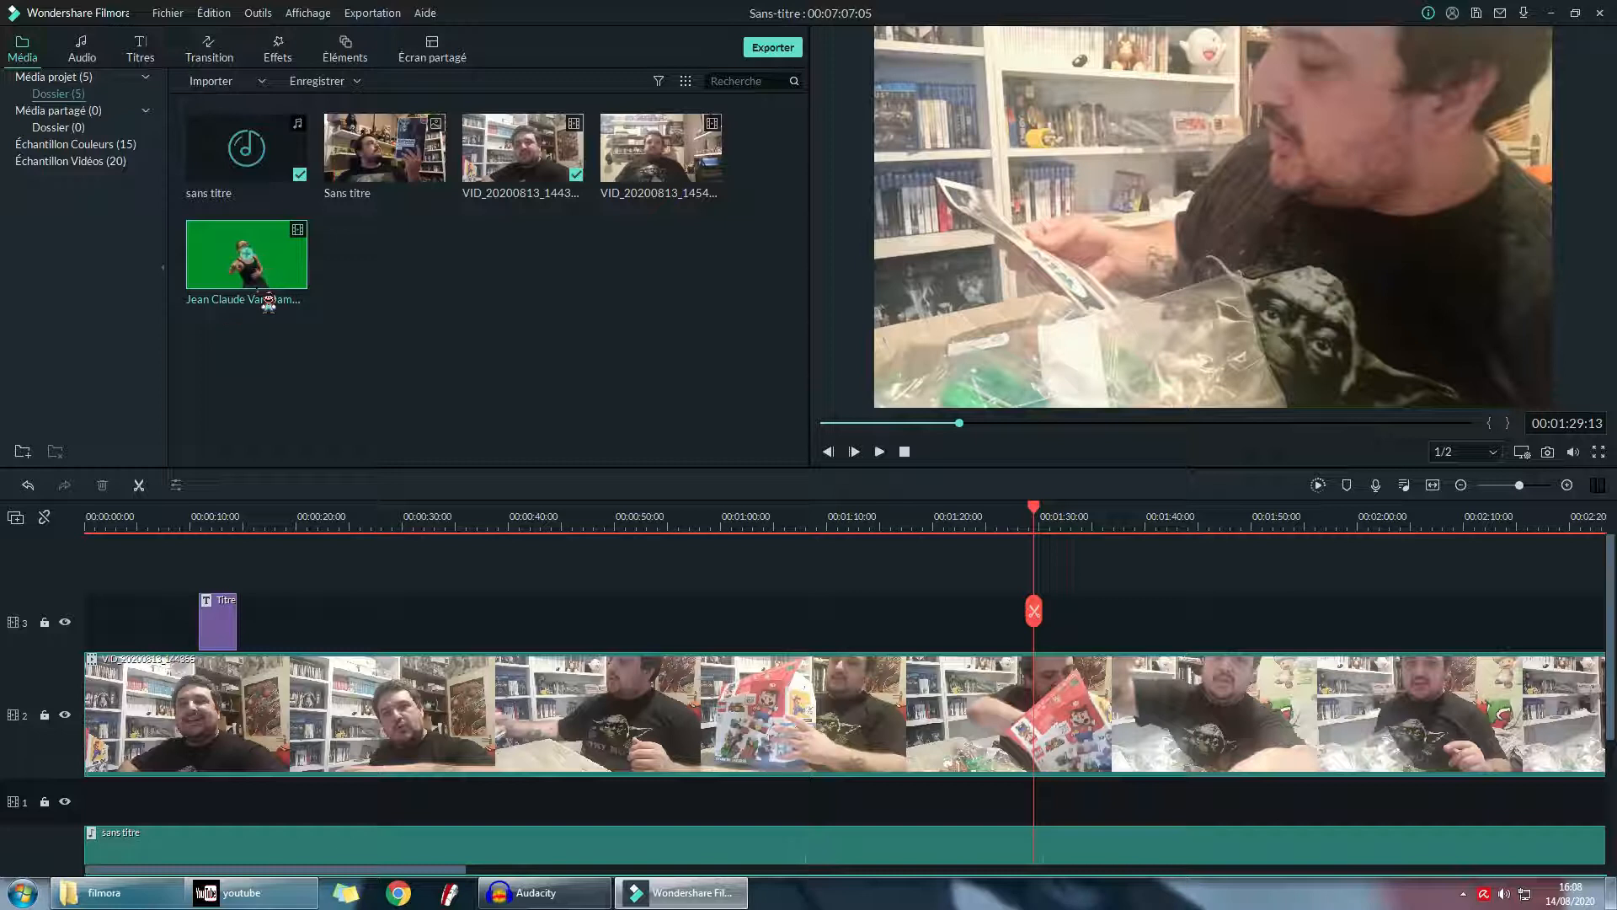
{"action": "left_click_drag", "start_coordinate": [274, 290], "coordinate": [876, 569]}
{"action": "left_click_drag", "start_coordinate": [989, 566], "coordinate": [1030, 568]}
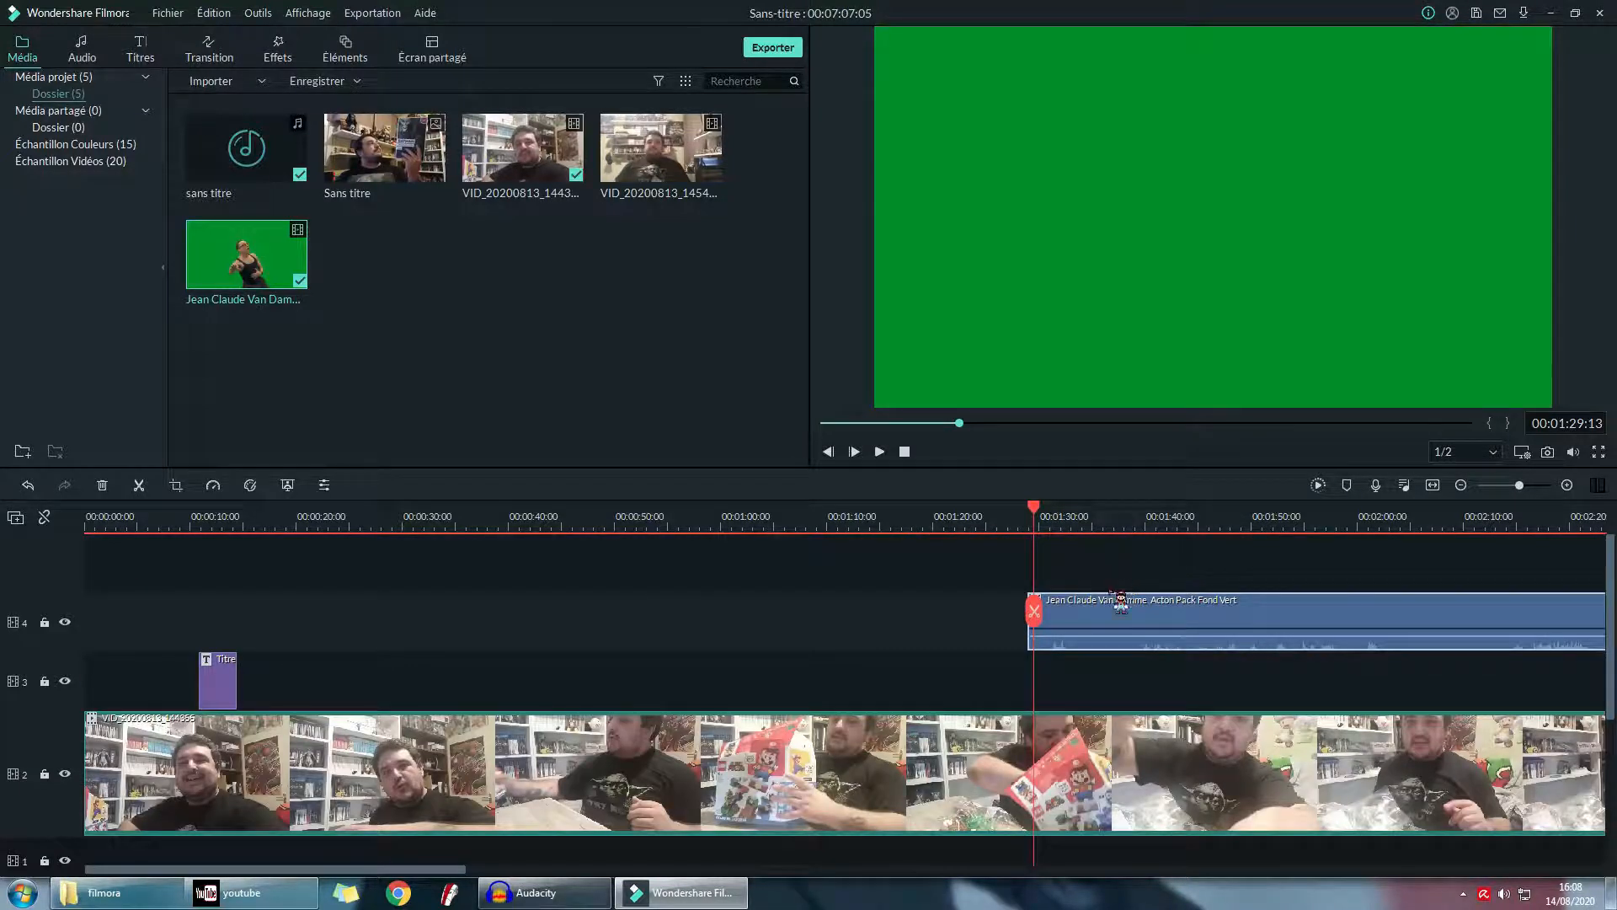
{"action": "key", "text": "space"}
{"action": "key", "text": "space"}
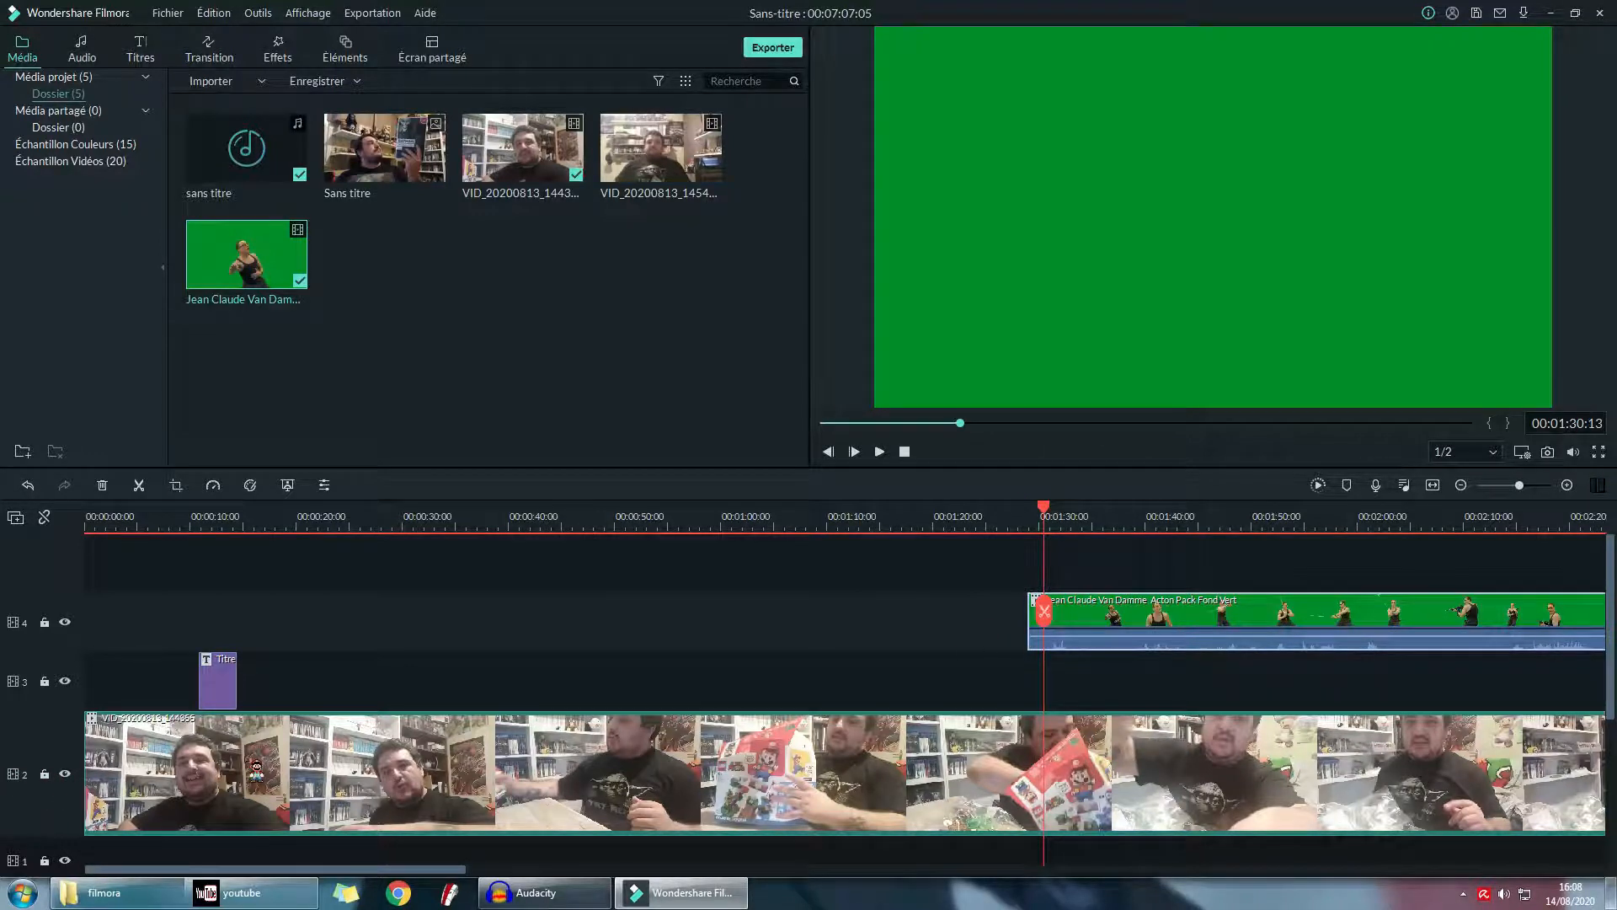
- Mute the sans titre audio track and play through the green-screen clip to look for a usable passage
{"action": "scroll", "coordinate": [255, 769], "scroll_direction": "down", "scroll_amount": 3}
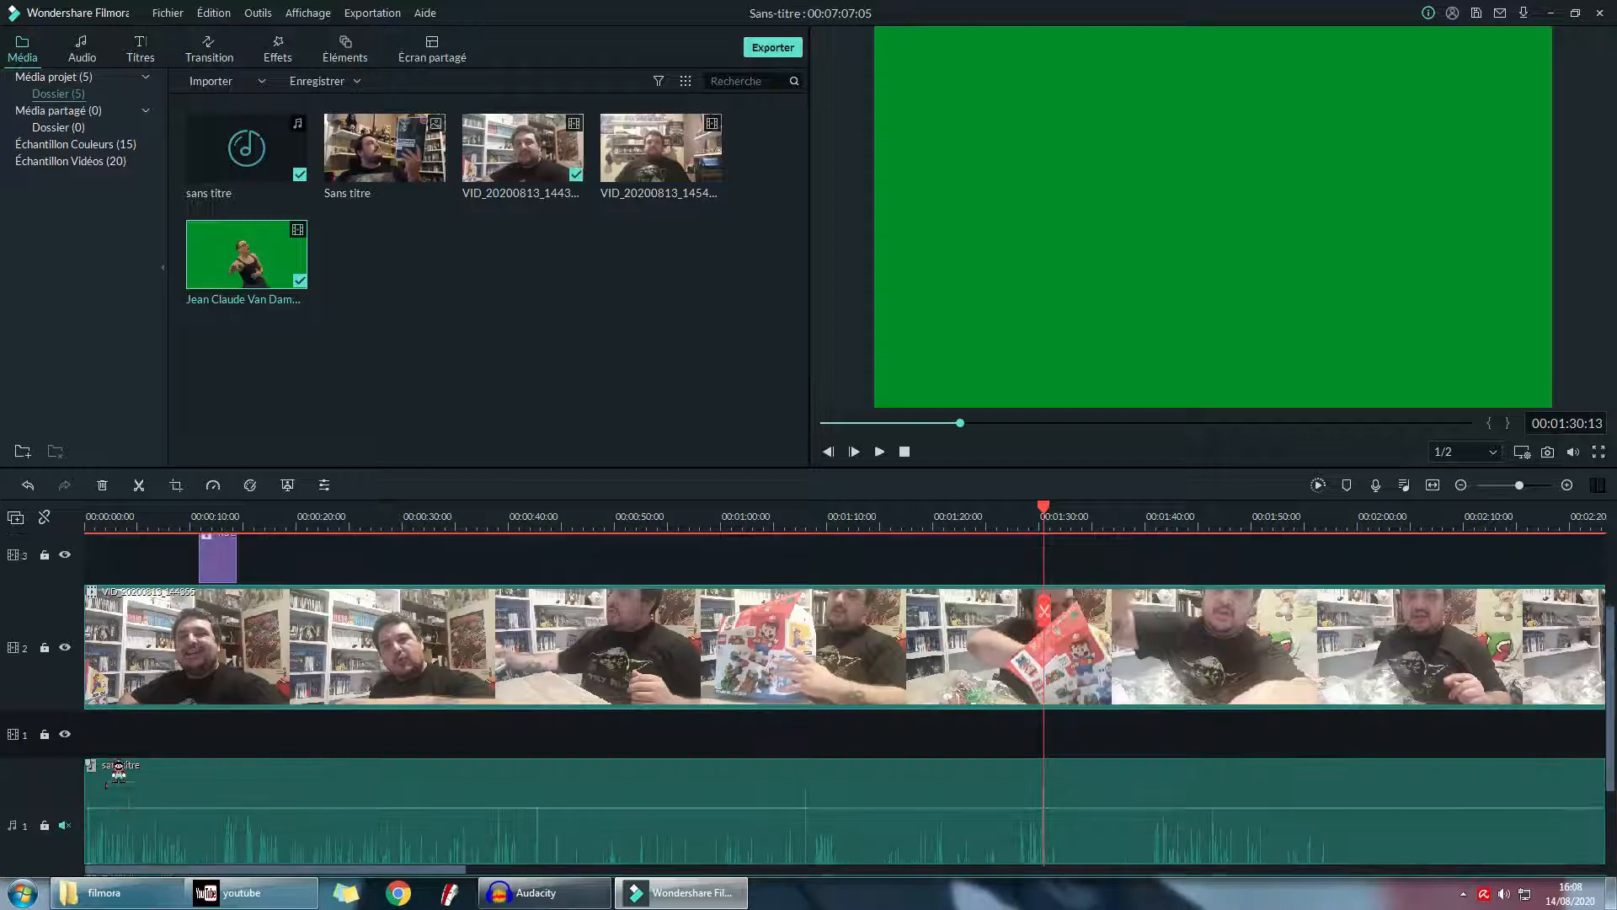
{"action": "scroll", "coordinate": [118, 771], "scroll_direction": "up", "scroll_amount": 2}
{"action": "key", "text": "space"}
{"action": "left_click", "coordinate": [1083, 512]}
{"action": "left_click_drag", "start_coordinate": [1082, 513], "coordinate": [1331, 516]}
{"action": "left_click", "coordinate": [1383, 511]}
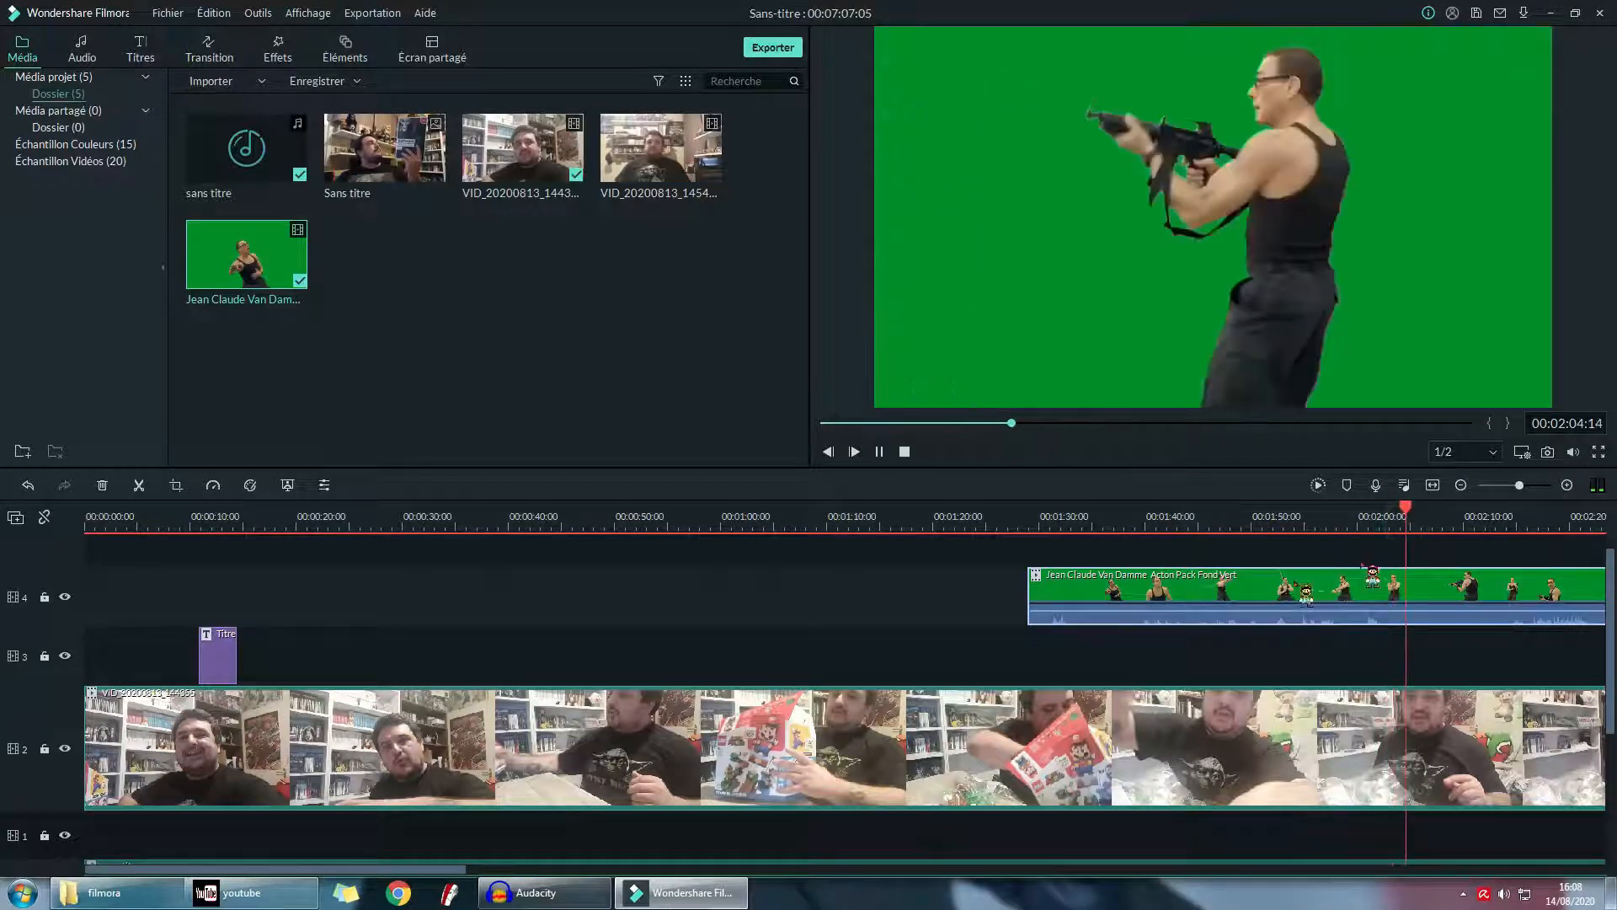
{"action": "left_click_drag", "start_coordinate": [1207, 519], "coordinate": [547, 510]}
{"action": "left_click", "coordinate": [578, 512]}
{"action": "left_click", "coordinate": [683, 512]}
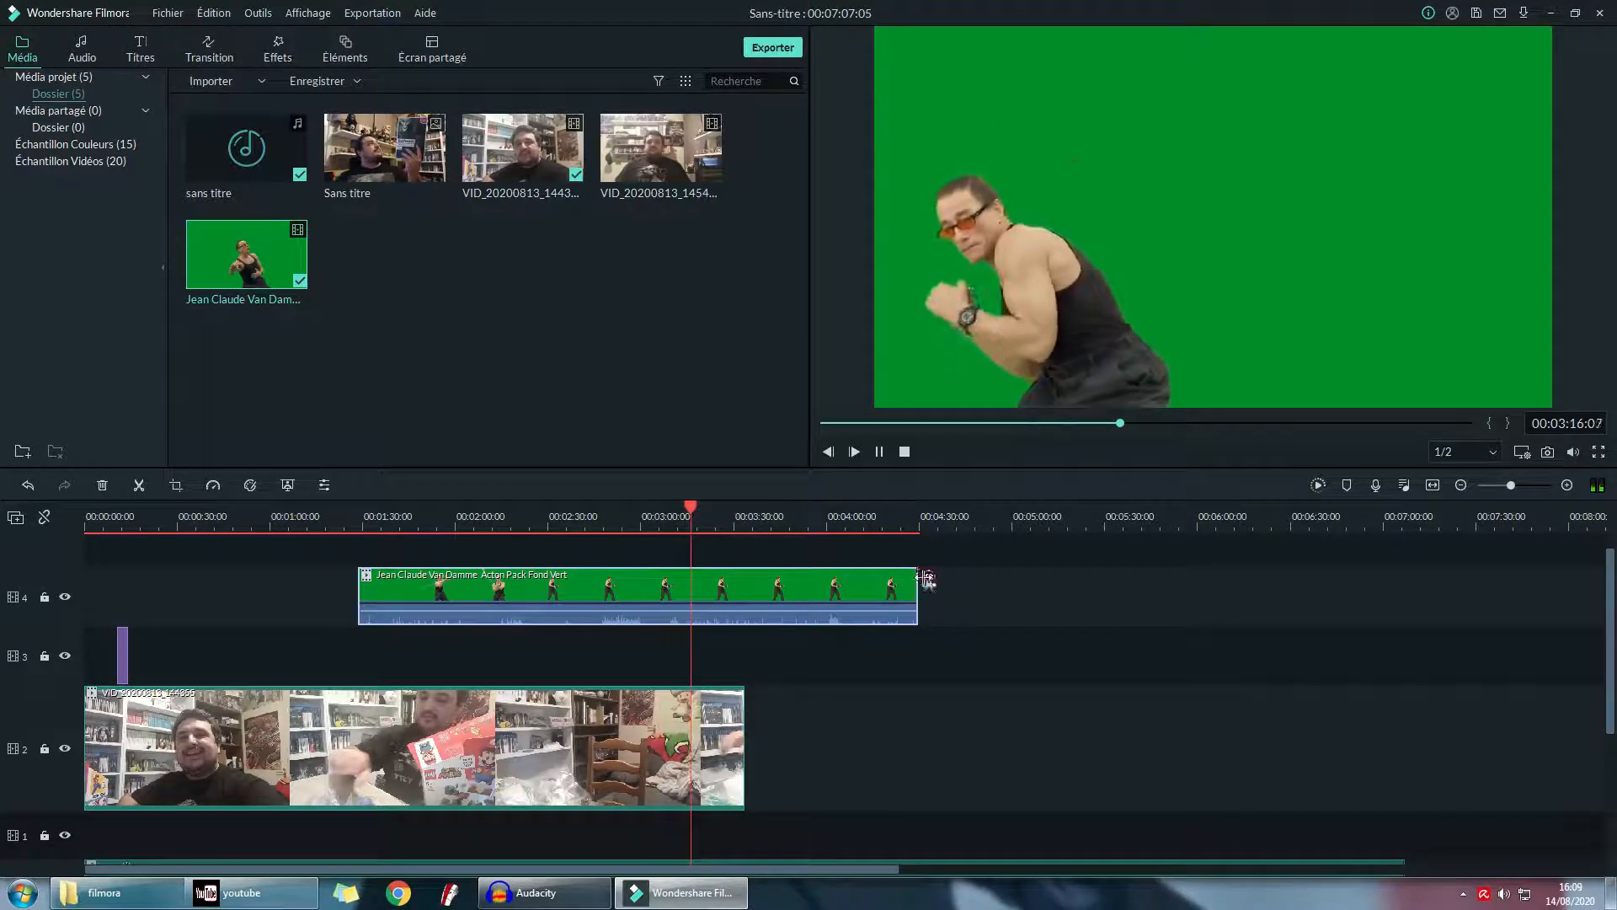
{"action": "left_click", "coordinate": [882, 460]}
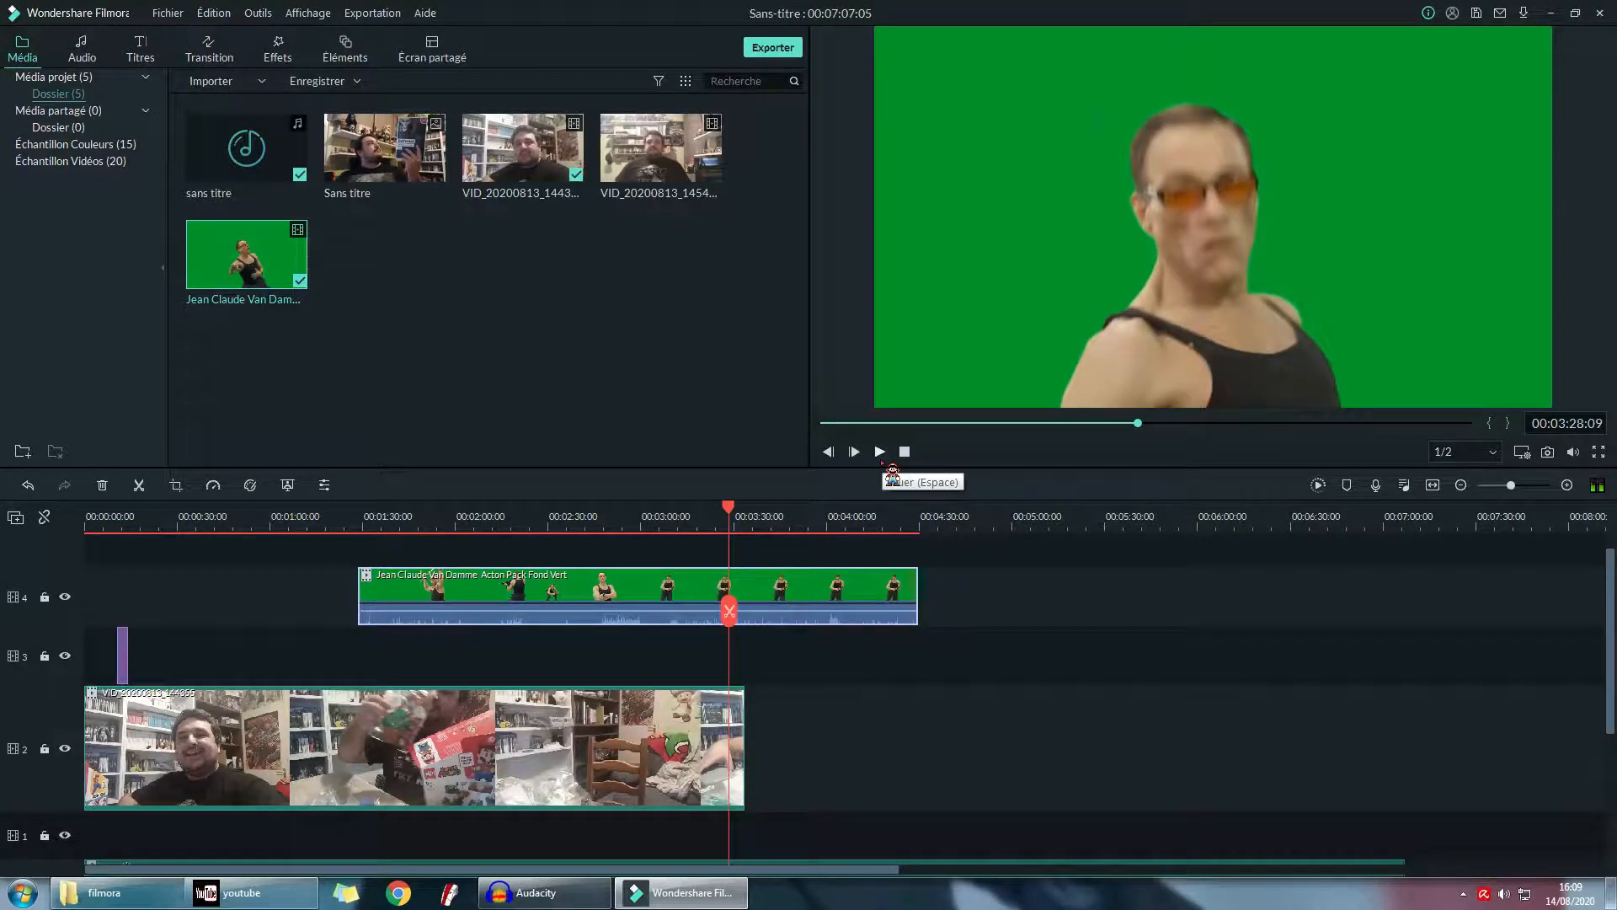
- Step back to the empty green frame at 00:03:26:18, split the green-screen clip there and delete the part before it
{"action": "key", "text": "Left"}
{"action": "key", "text": "Left"}
{"action": "key", "text": "Left"}
{"action": "key", "text": "Left"}
{"action": "key", "text": "Left"}
{"action": "key", "text": "Left"}
{"action": "key", "text": "Left"}
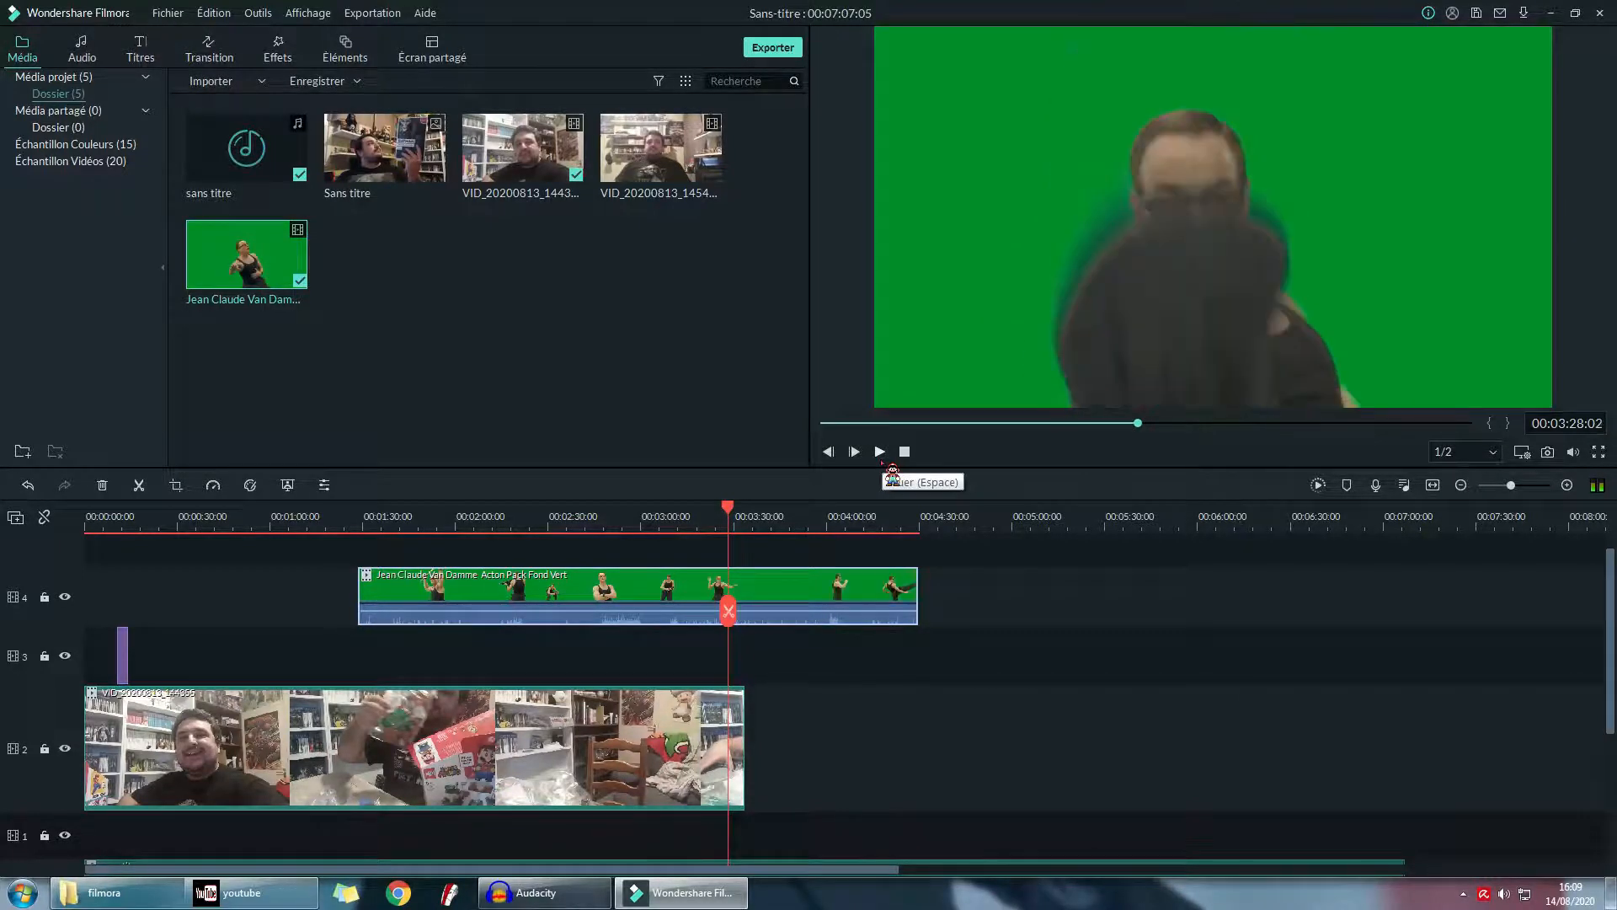
{"action": "key", "text": "Left"}
{"action": "key", "text": "Left"}
{"action": "key", "text": "Left"}
{"action": "key", "text": "Left"}
{"action": "key", "text": "Left"}
{"action": "key", "text": "Left"}
{"action": "key", "text": "Left"}
{"action": "key", "text": "Left"}
{"action": "key", "text": "Left"}
{"action": "key", "text": "Left"}
{"action": "key", "text": "Left"}
{"action": "key", "text": "Left"}
{"action": "key", "text": "Left"}
{"action": "key", "text": "Left"}
{"action": "key", "text": "Left"}
{"action": "key", "text": "Left"}
{"action": "key", "text": "Left"}
{"action": "key", "text": "Left"}
{"action": "key", "text": "Left"}
{"action": "key", "text": "Left"}
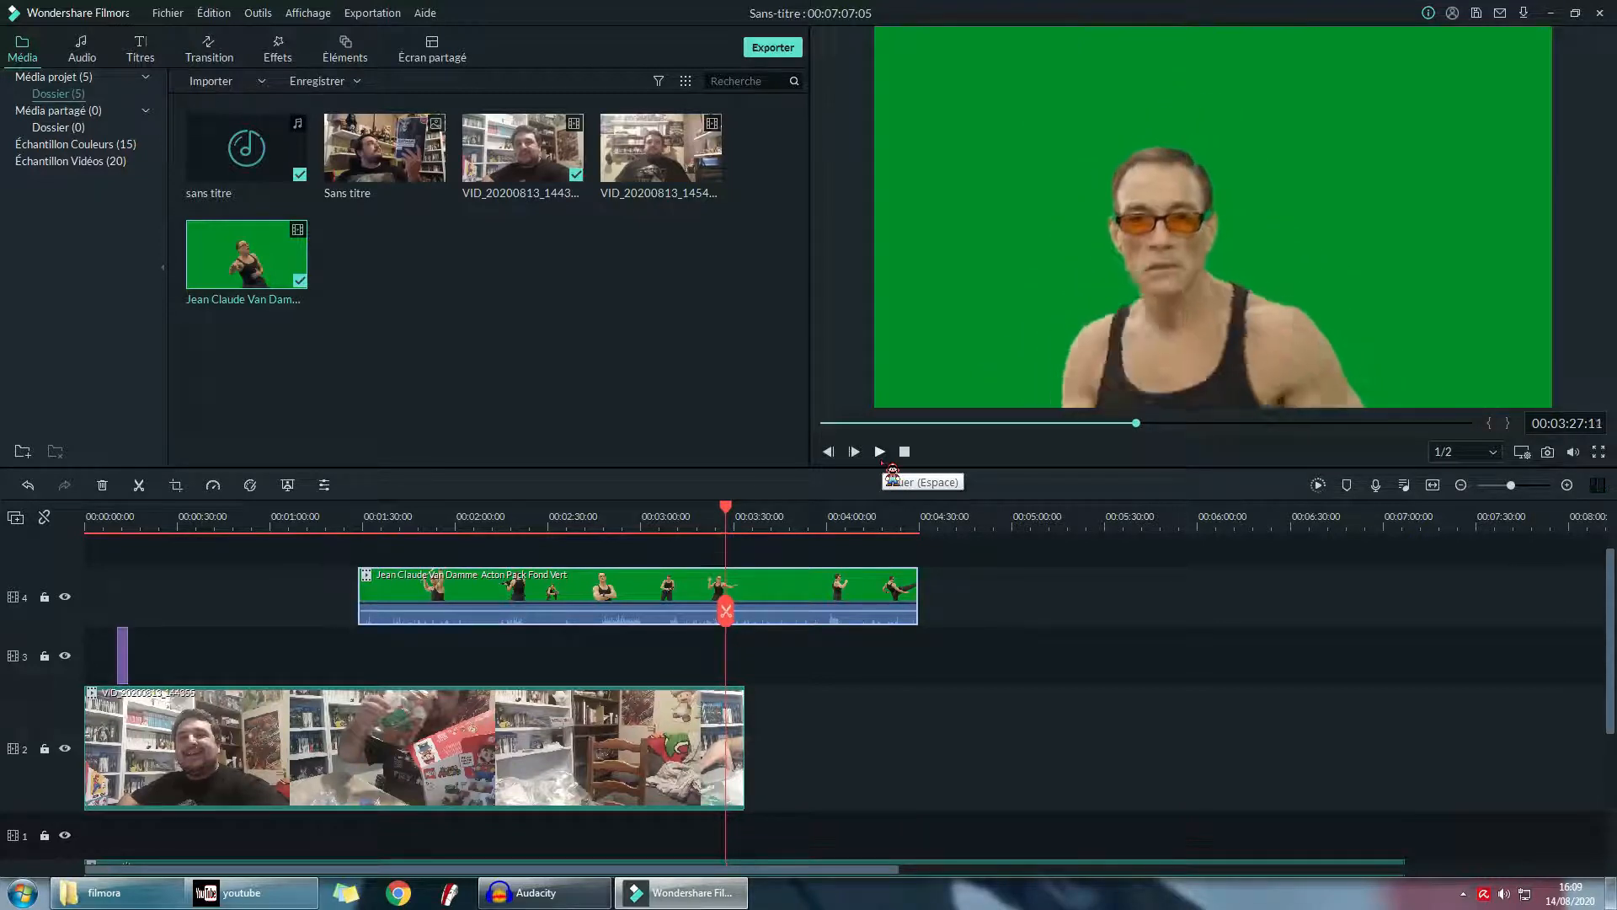
{"action": "key", "text": "Left"}
{"action": "key", "text": "Left"}
{"action": "key", "text": "Left"}
{"action": "key", "text": "Left"}
{"action": "key", "text": "Left"}
{"action": "key", "text": "Left"}
{"action": "key", "text": "Left"}
{"action": "key", "text": "Left"}
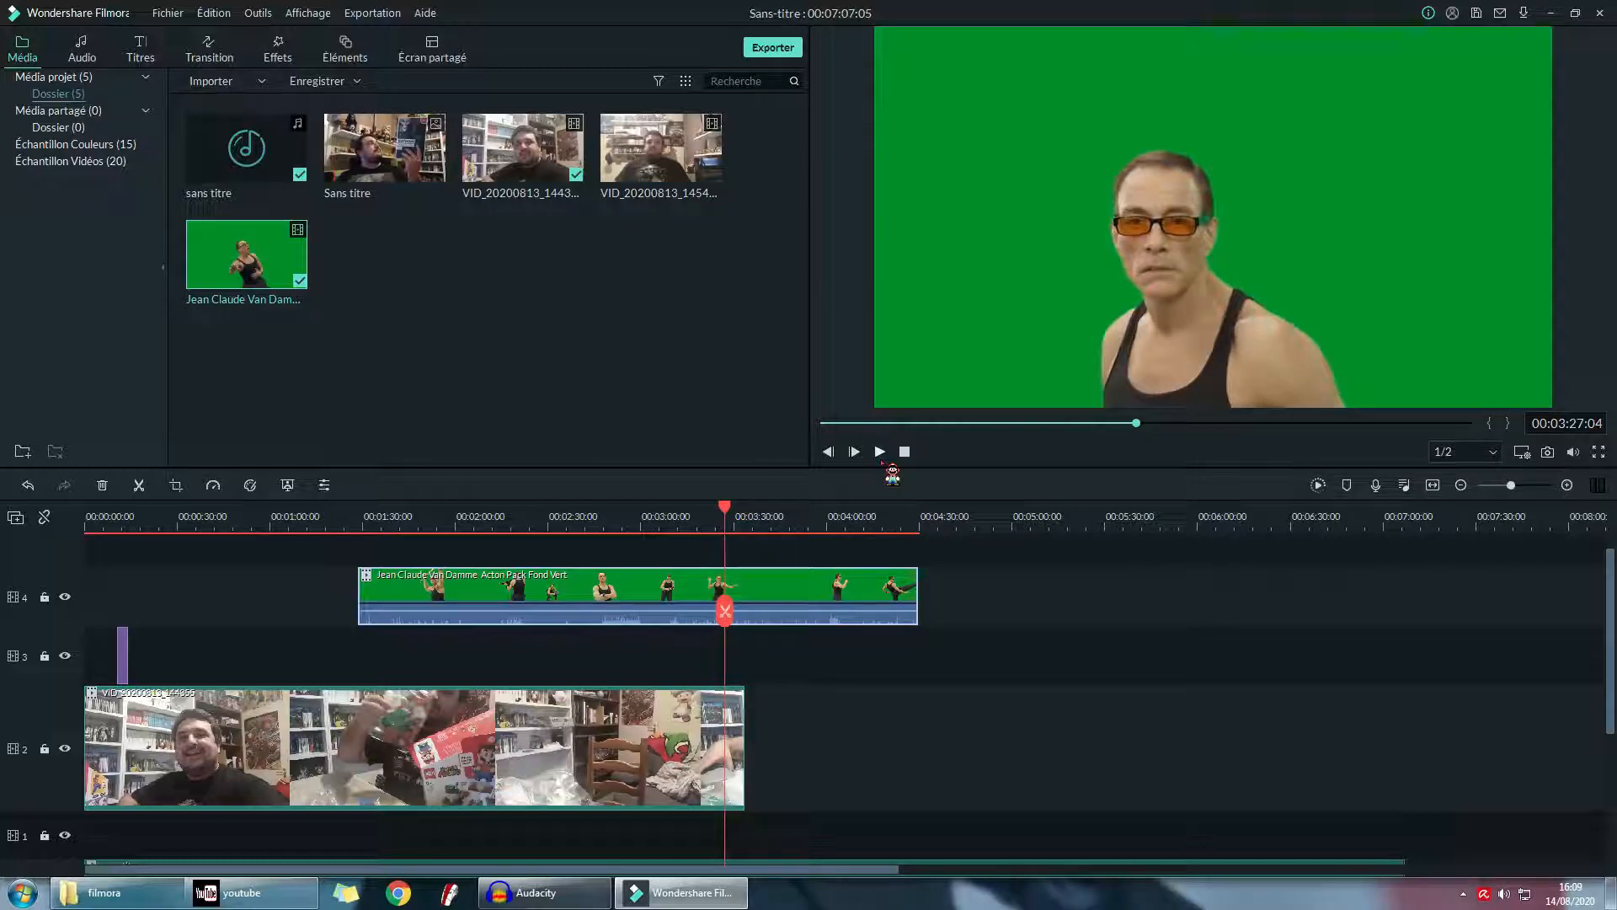
{"action": "key", "text": "Left"}
{"action": "key", "text": "Left"}
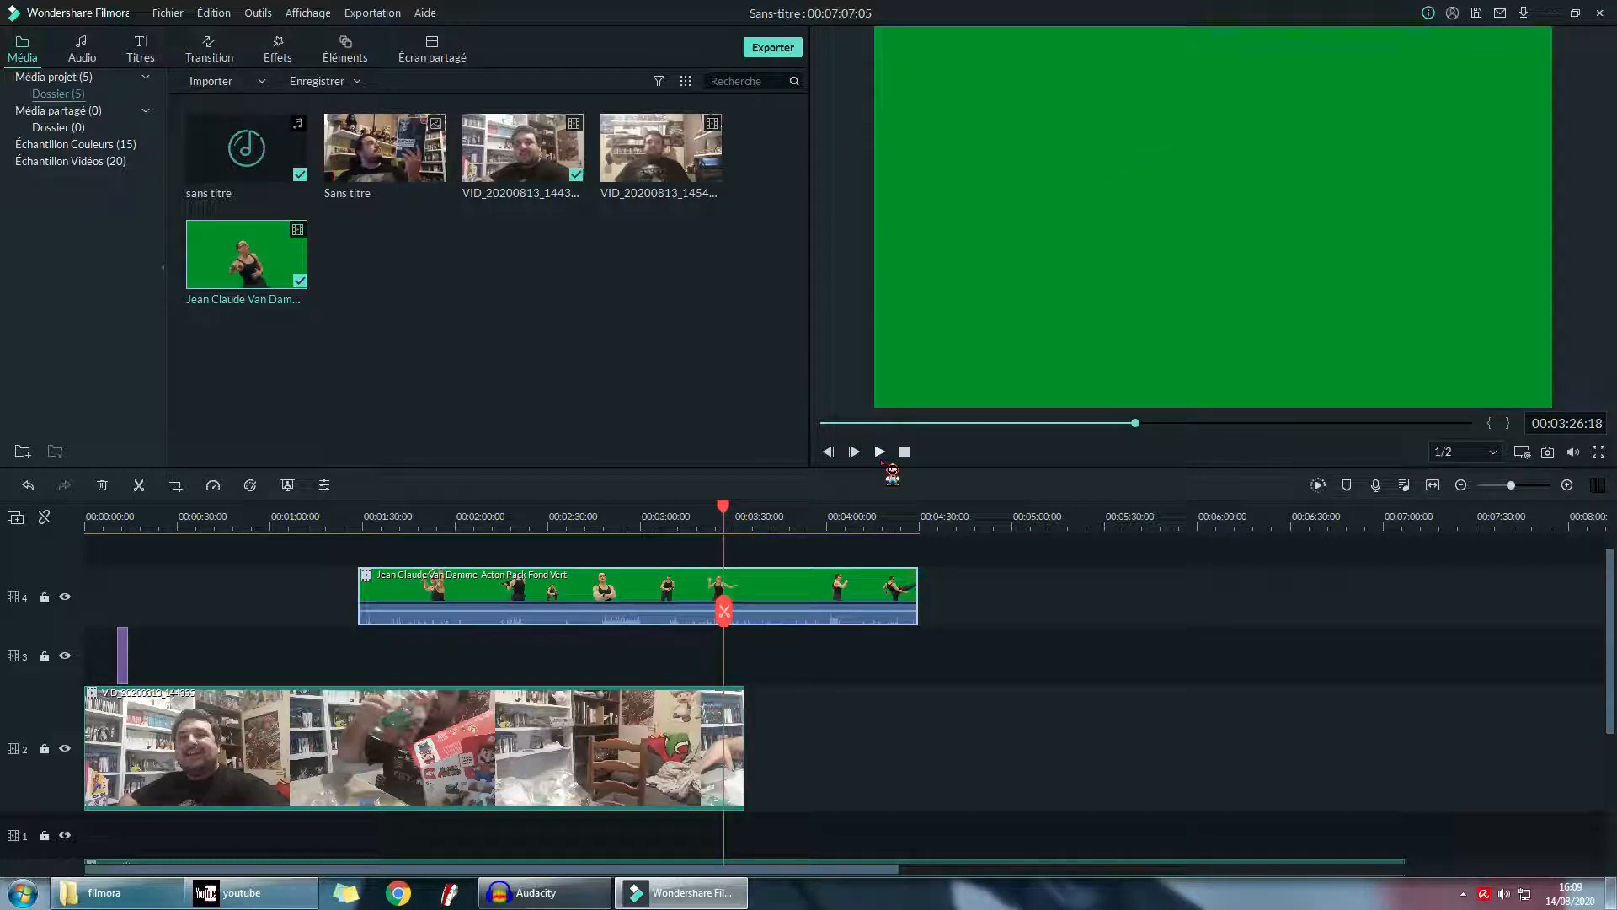
{"action": "key", "text": "ctrl+b"}
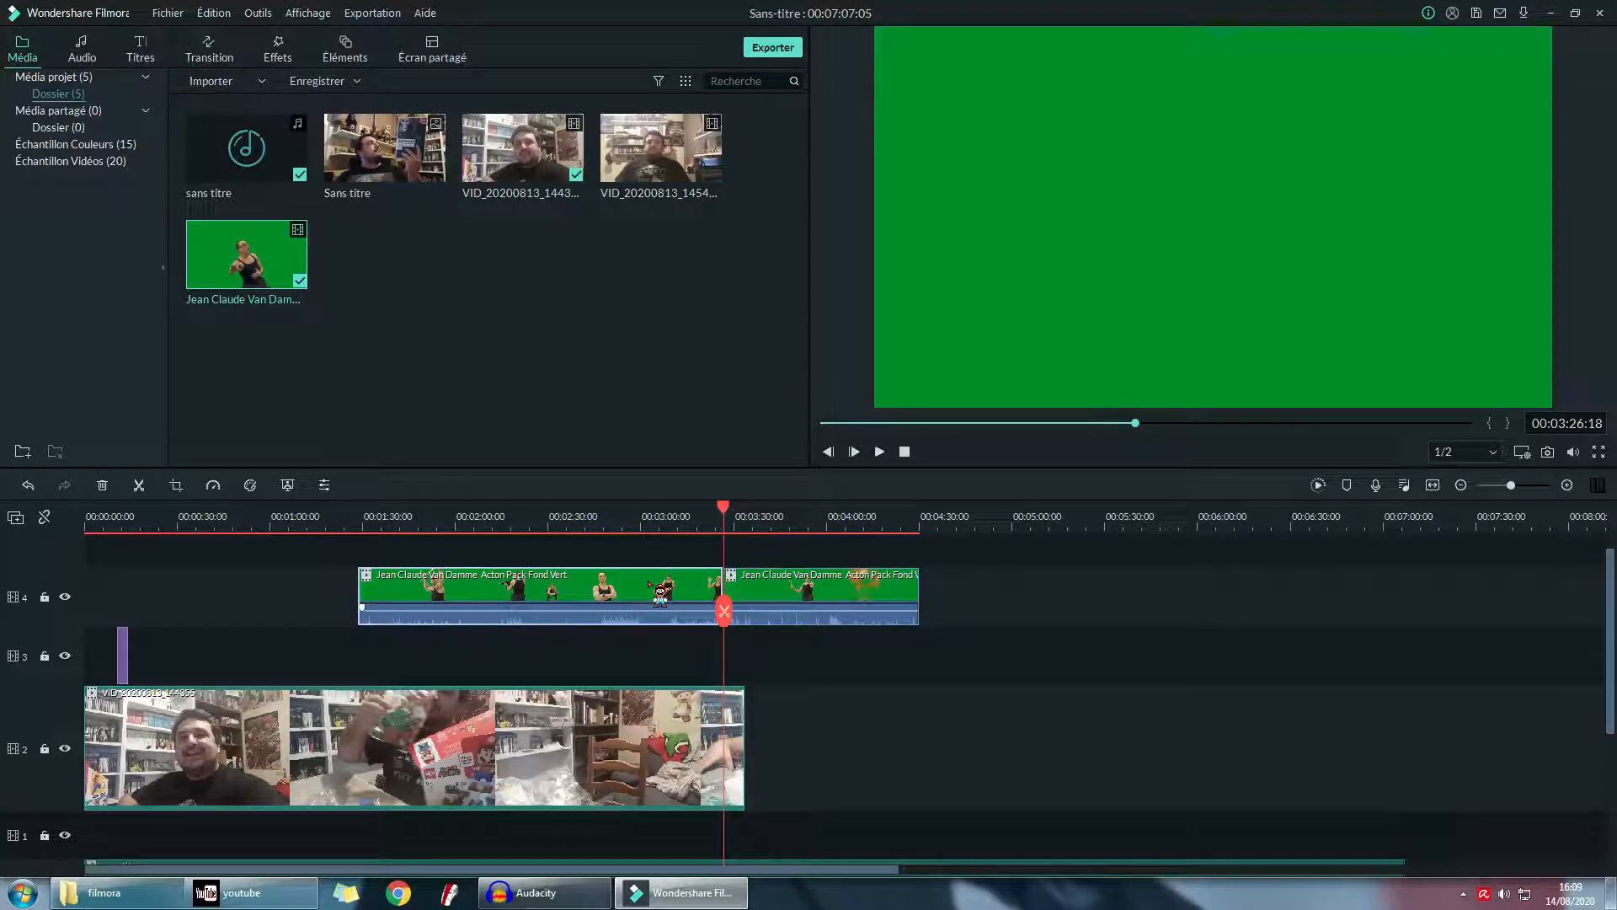
{"action": "key", "text": "Delete"}
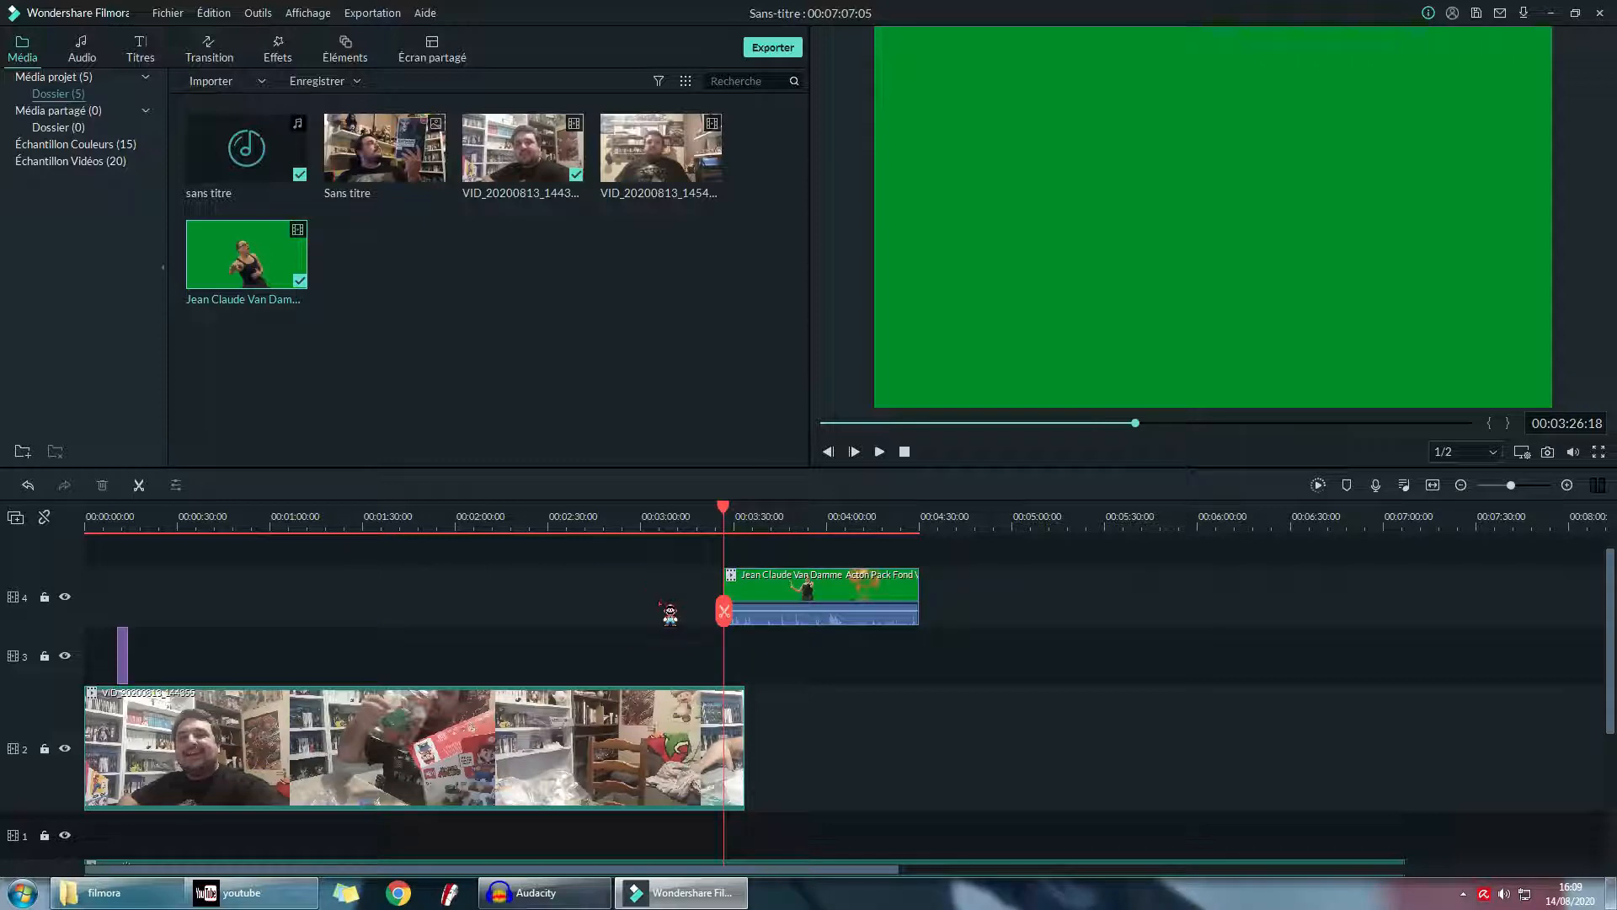
- Unmute the sans titre audio track and play the main video from about 00:01:39 to look for the overlay's spot
{"action": "left_click", "coordinate": [643, 518]}
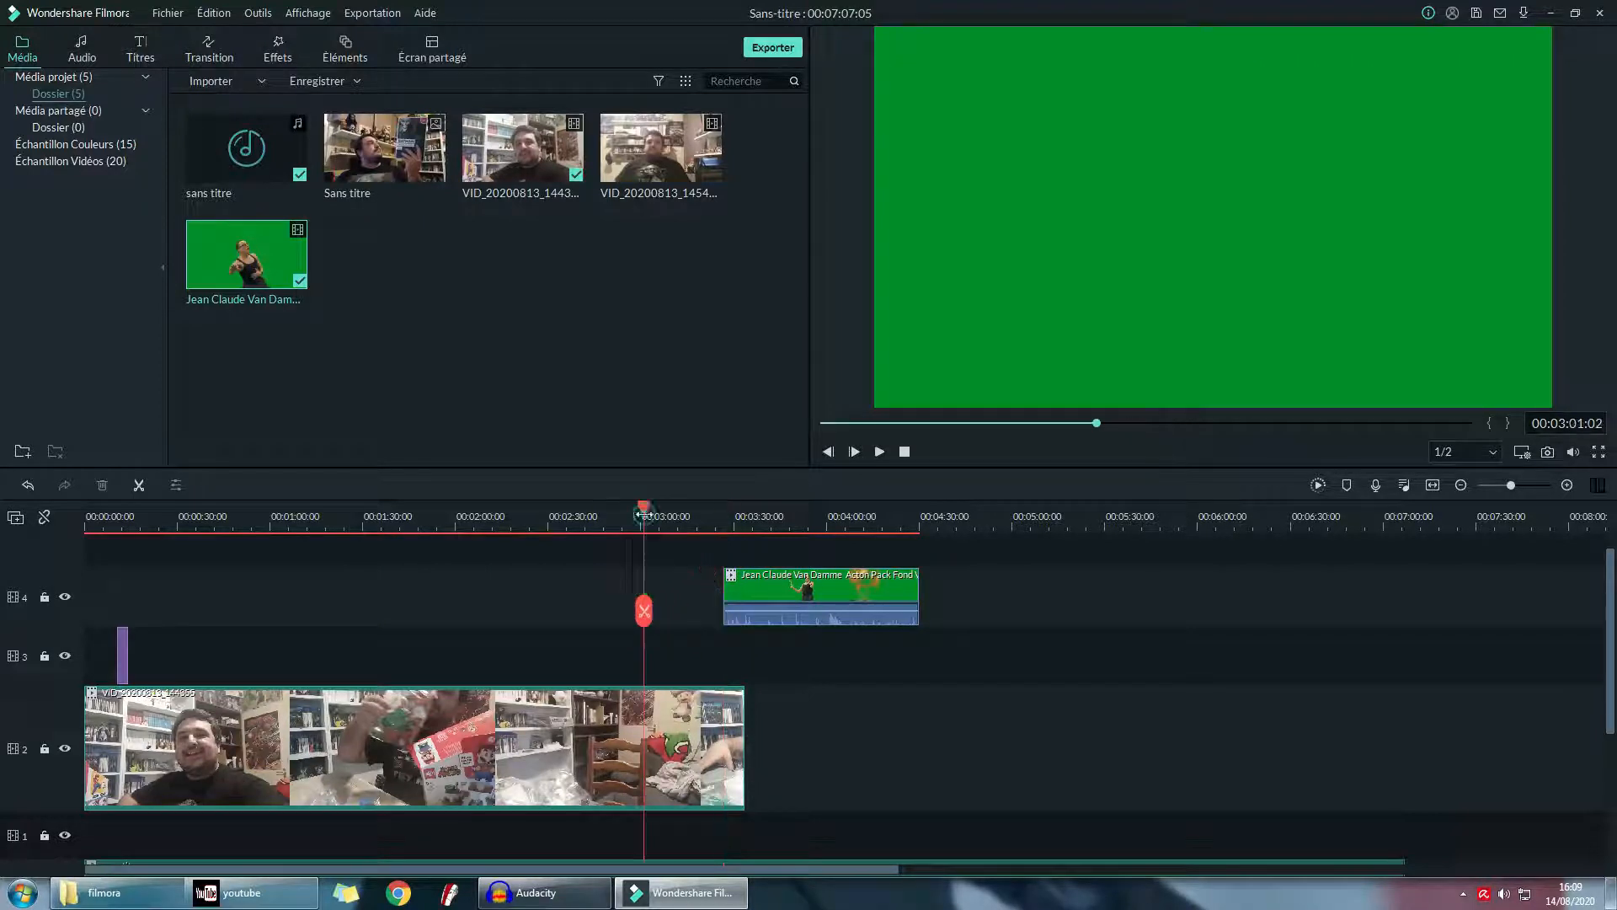
{"action": "key", "text": "Left"}
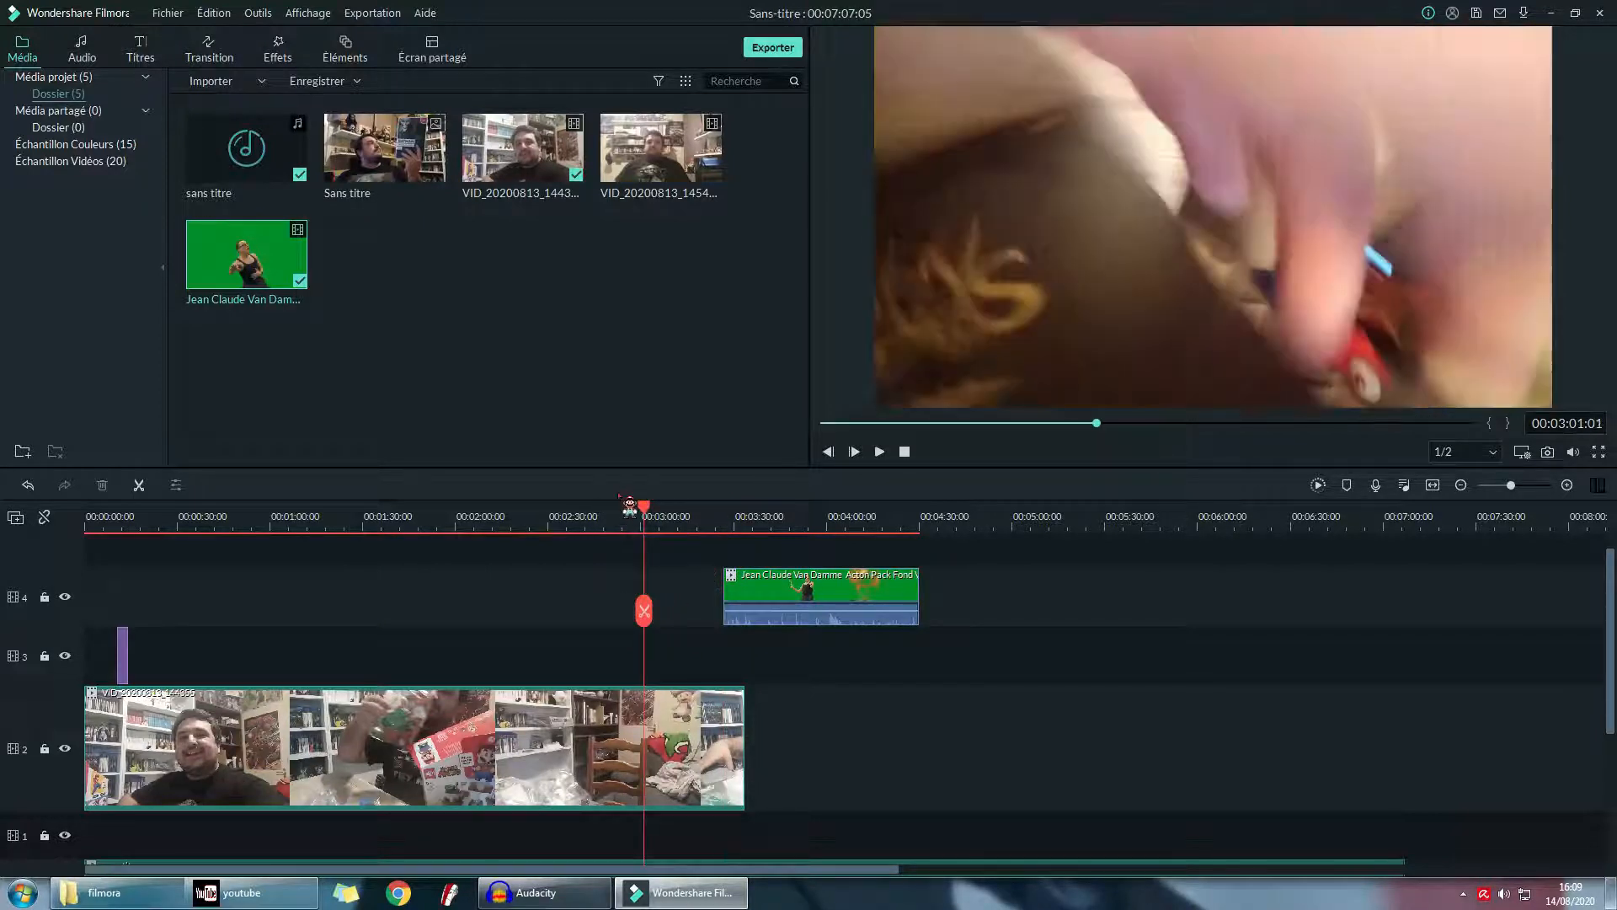
{"action": "key", "text": "Left"}
{"action": "key", "text": "Left"}
{"action": "key", "text": "Left"}
{"action": "key", "text": "Left"}
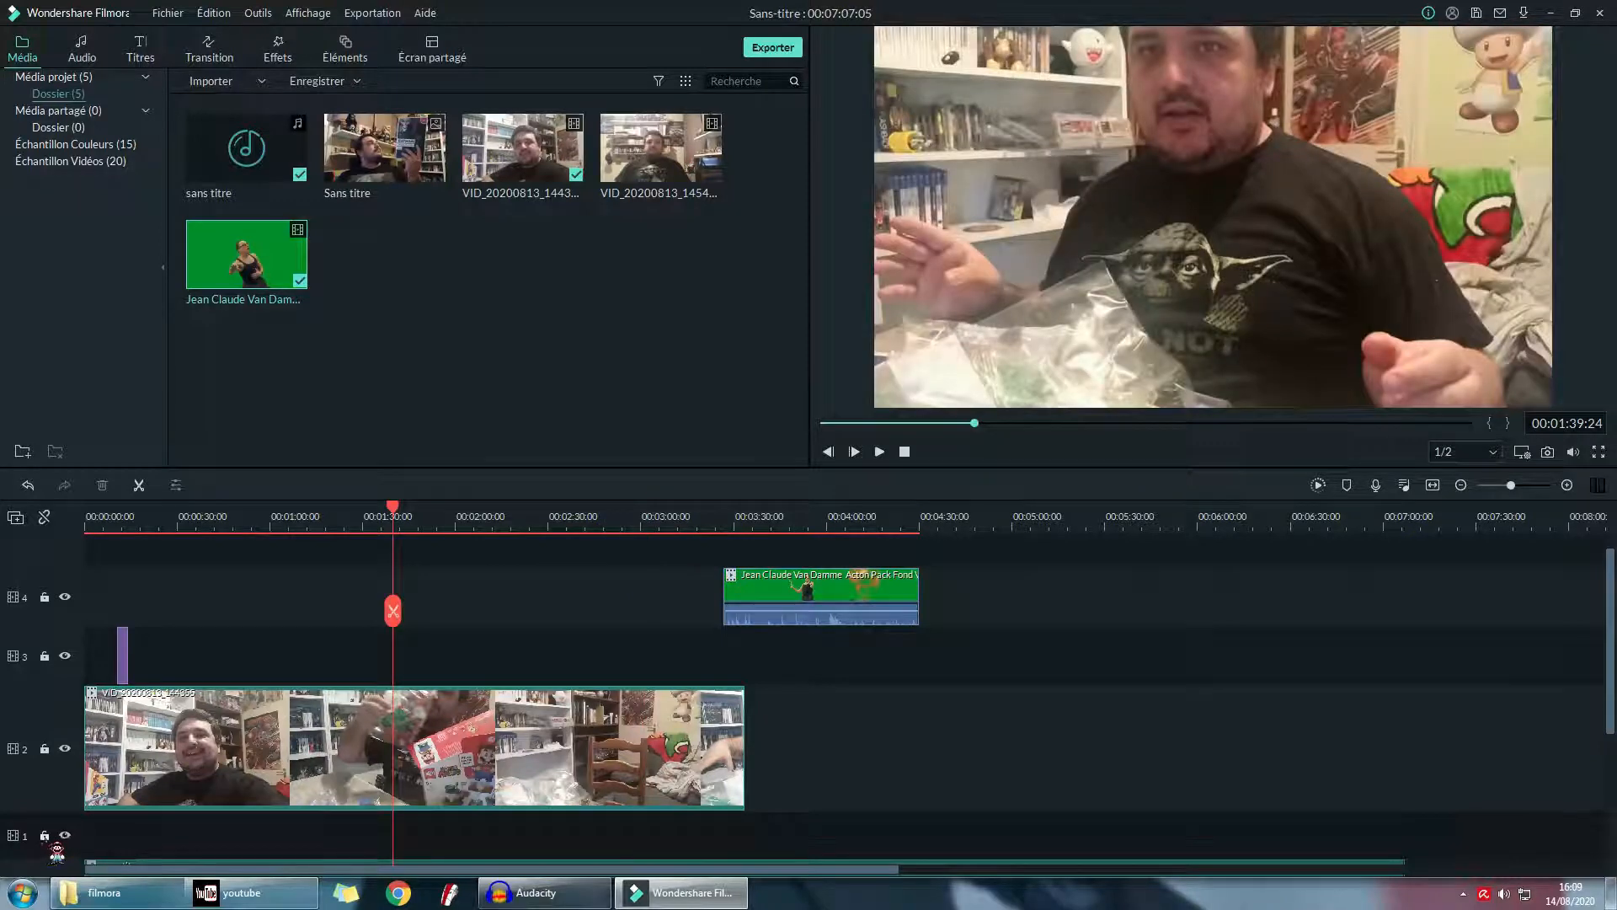
{"action": "scroll", "coordinate": [44, 837], "scroll_direction": "down", "scroll_amount": 3}
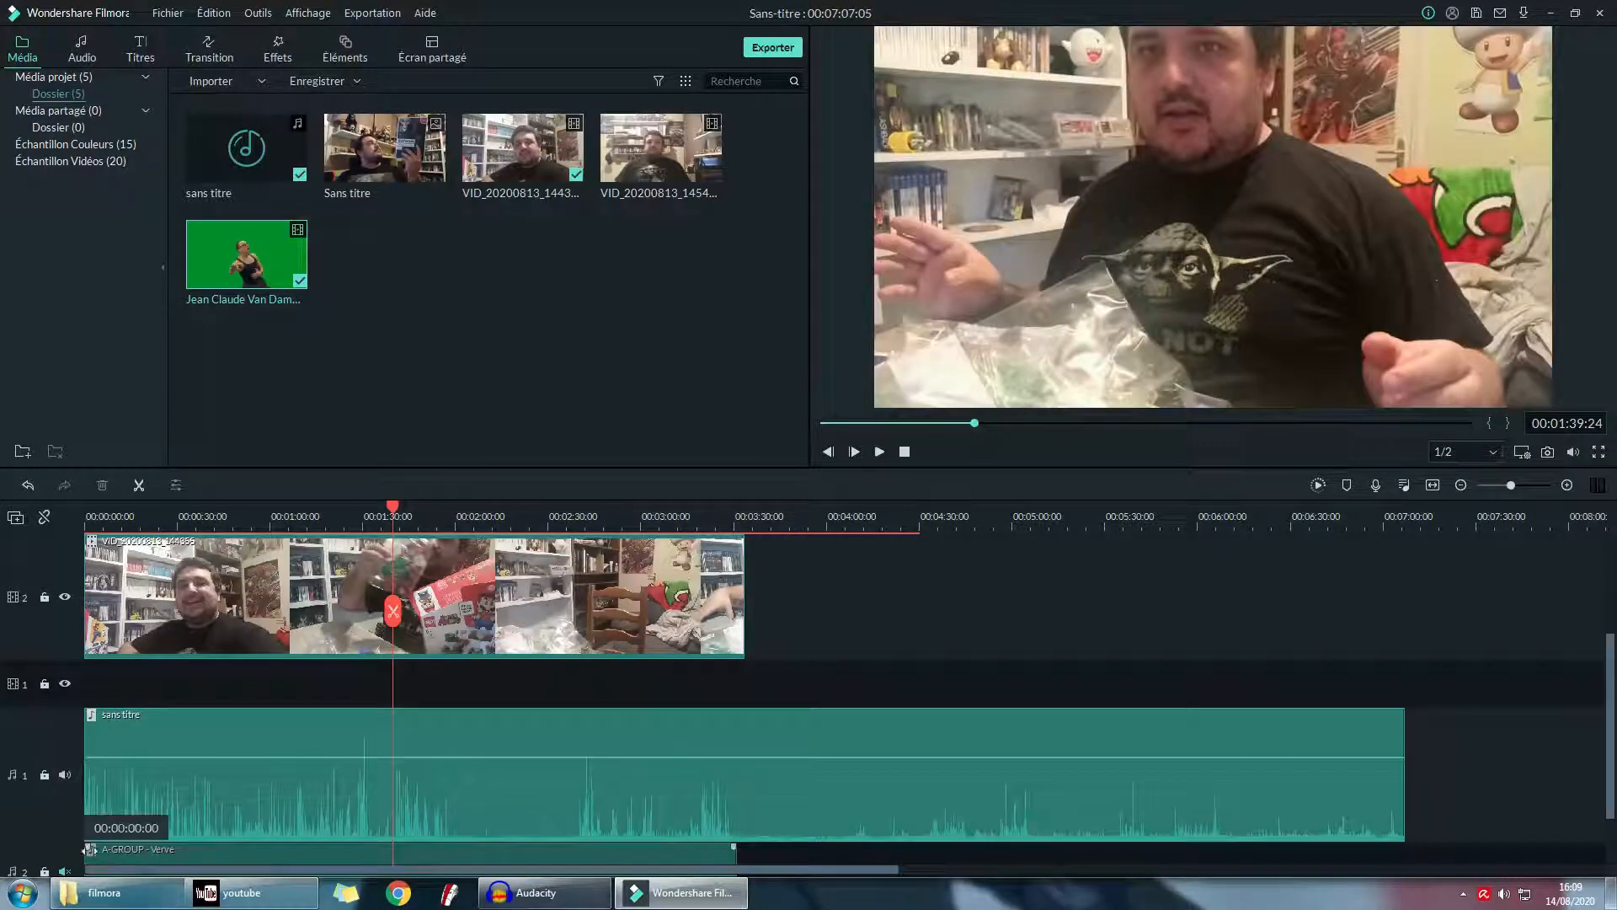
{"action": "scroll", "coordinate": [472, 556], "scroll_direction": "up", "scroll_amount": 3}
{"action": "key", "text": "space"}
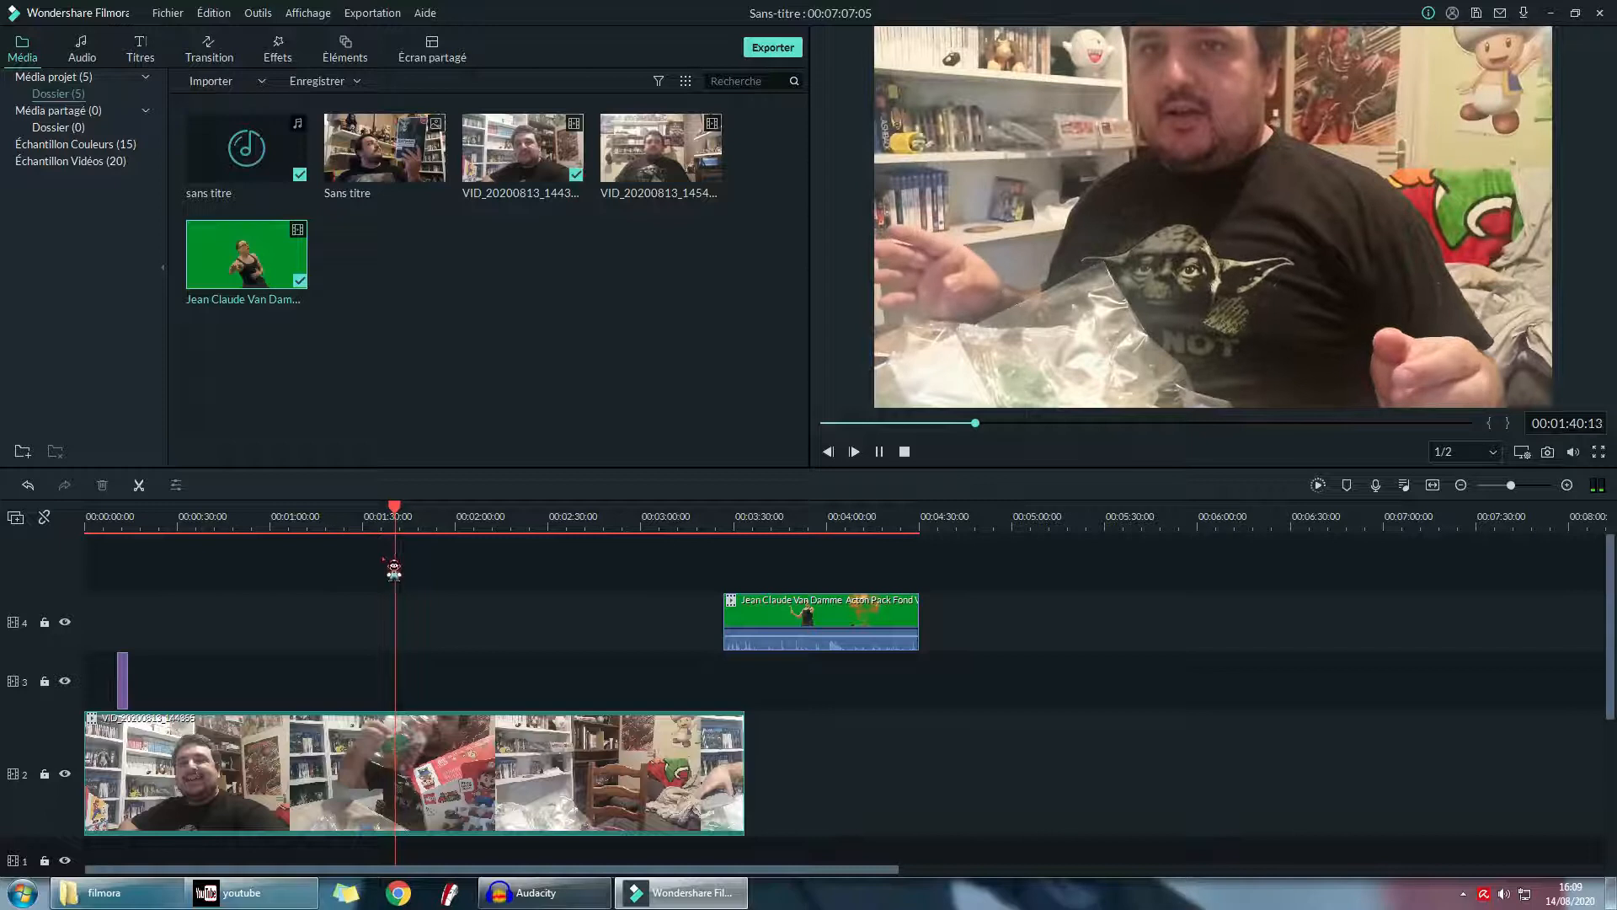
{"action": "key", "text": "space"}
- Locate the camera shake in the main video and move the trimmed green-screen clip to start at about 00:01:28
{"action": "left_click", "coordinate": [380, 516]}
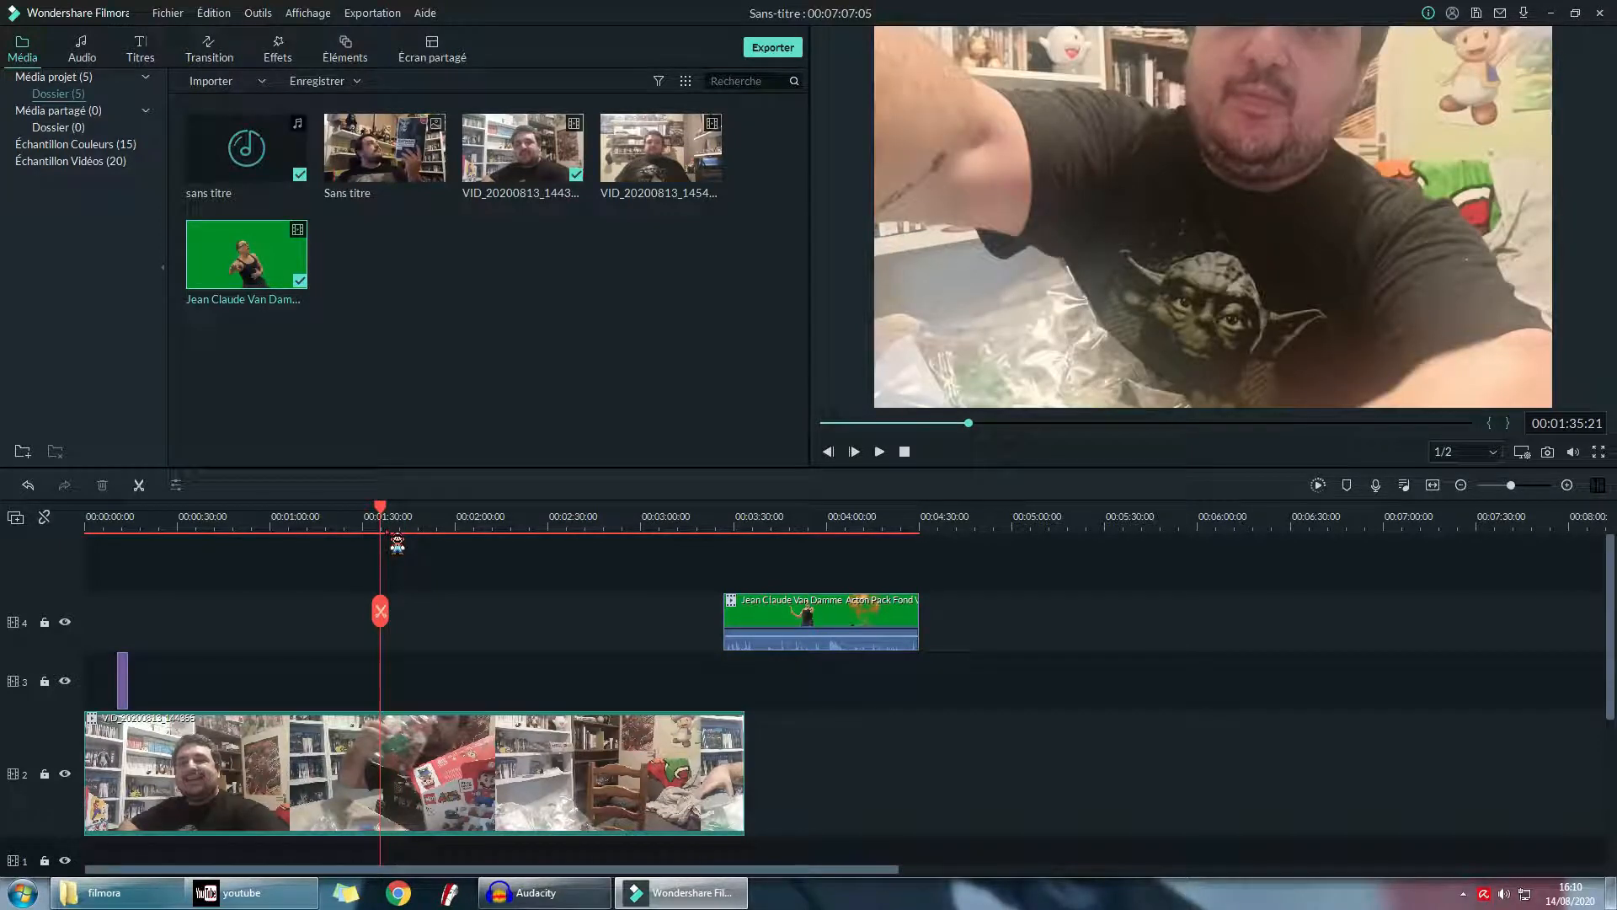
{"action": "left_click", "coordinate": [361, 518]}
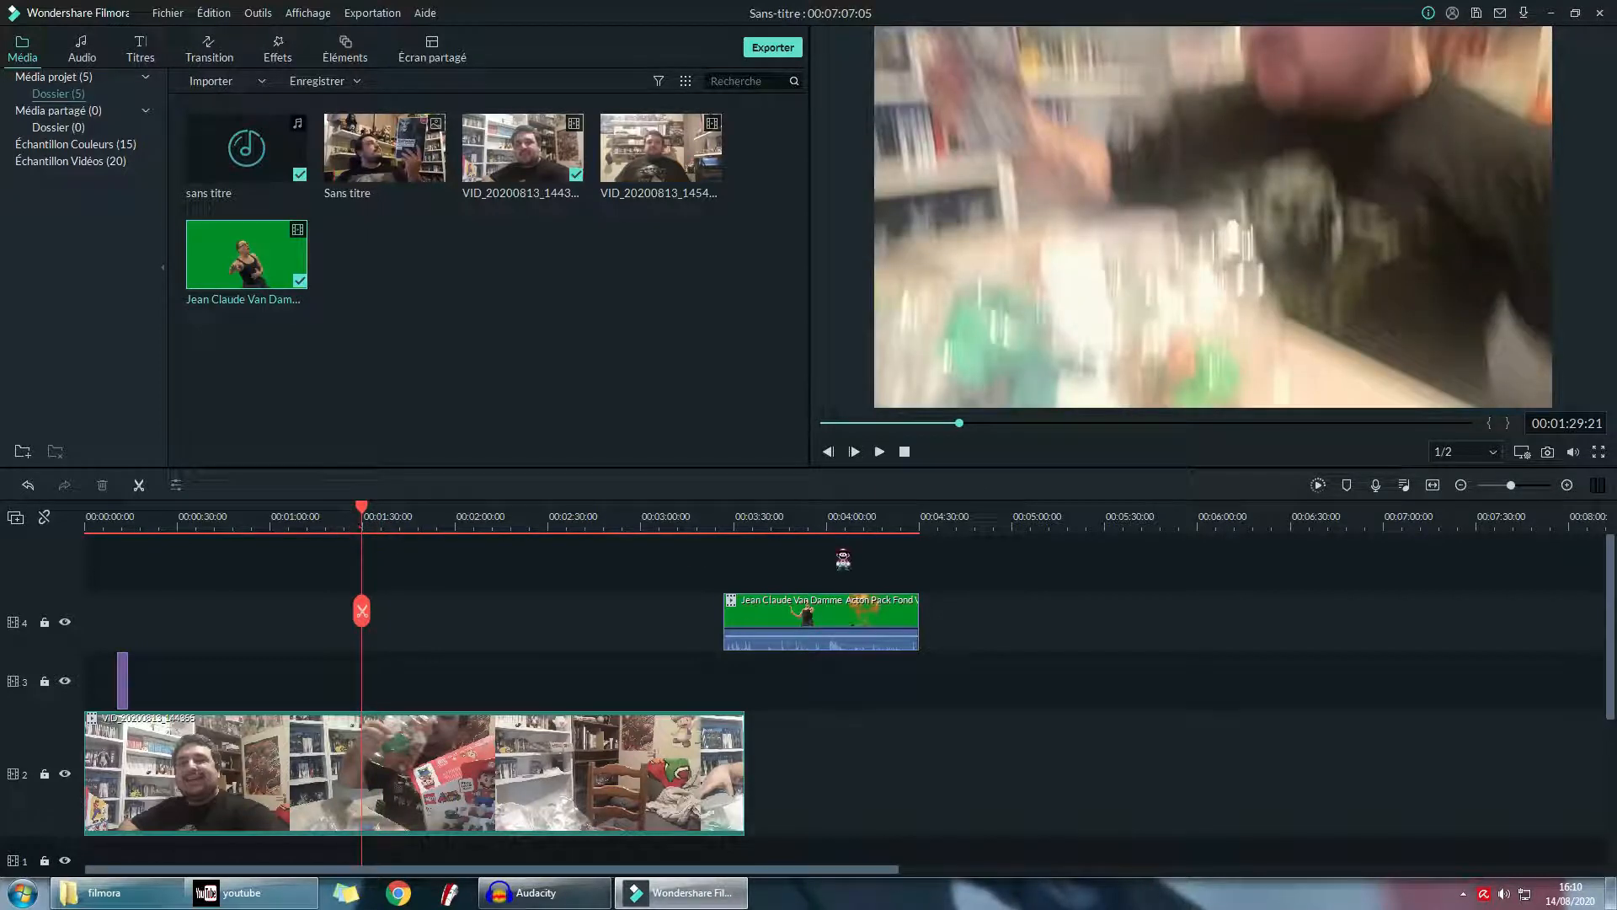
{"action": "key", "text": "space"}
{"action": "key", "text": "space"}
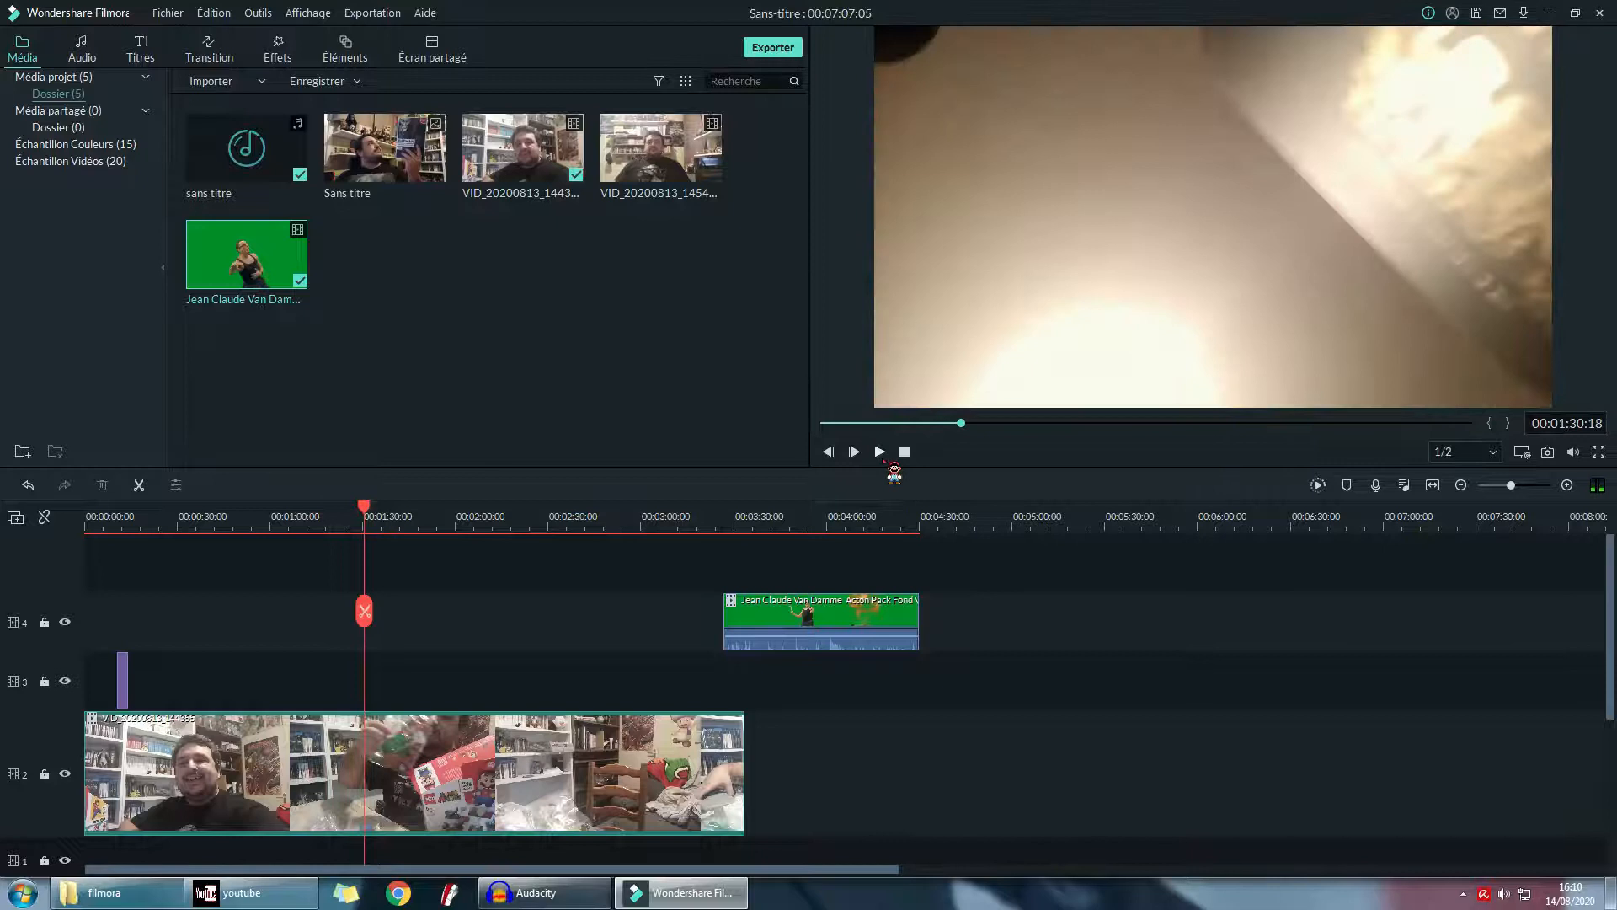
{"action": "left_click", "coordinate": [358, 524]}
{"action": "left_click_drag", "start_coordinate": [771, 610], "coordinate": [406, 604]}
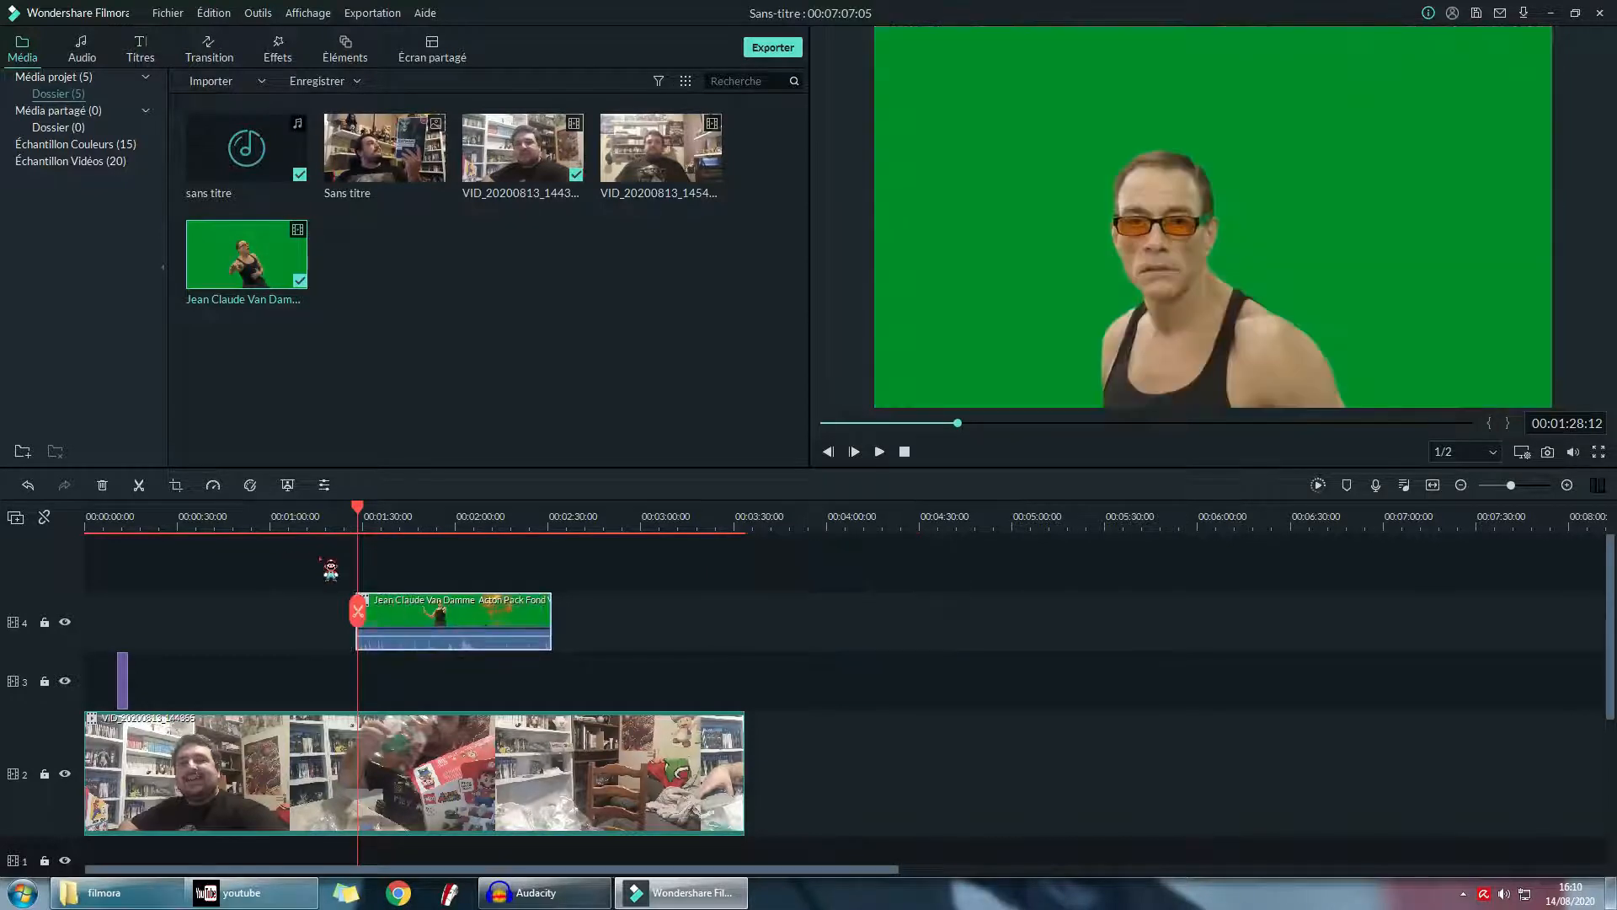
- Apply the green-screen Chroma Key to the Van Damme clip, sample its green background as the key colour and accept the settings
{"action": "double_click", "coordinate": [513, 617]}
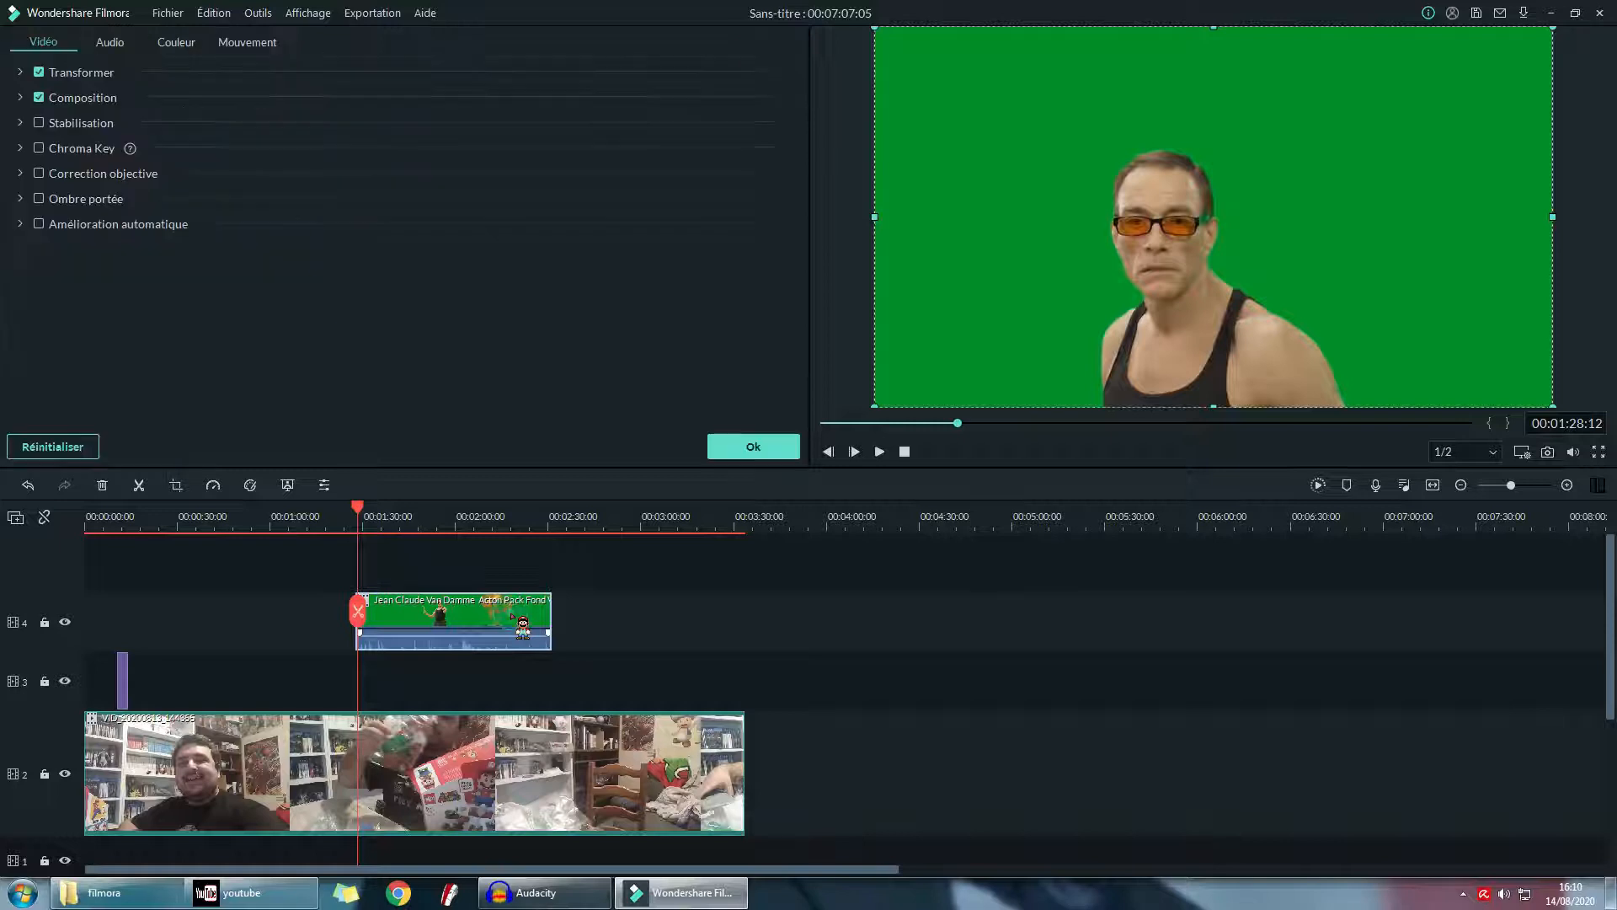
{"action": "left_click", "coordinate": [753, 447]}
{"action": "right_click", "coordinate": [474, 615]}
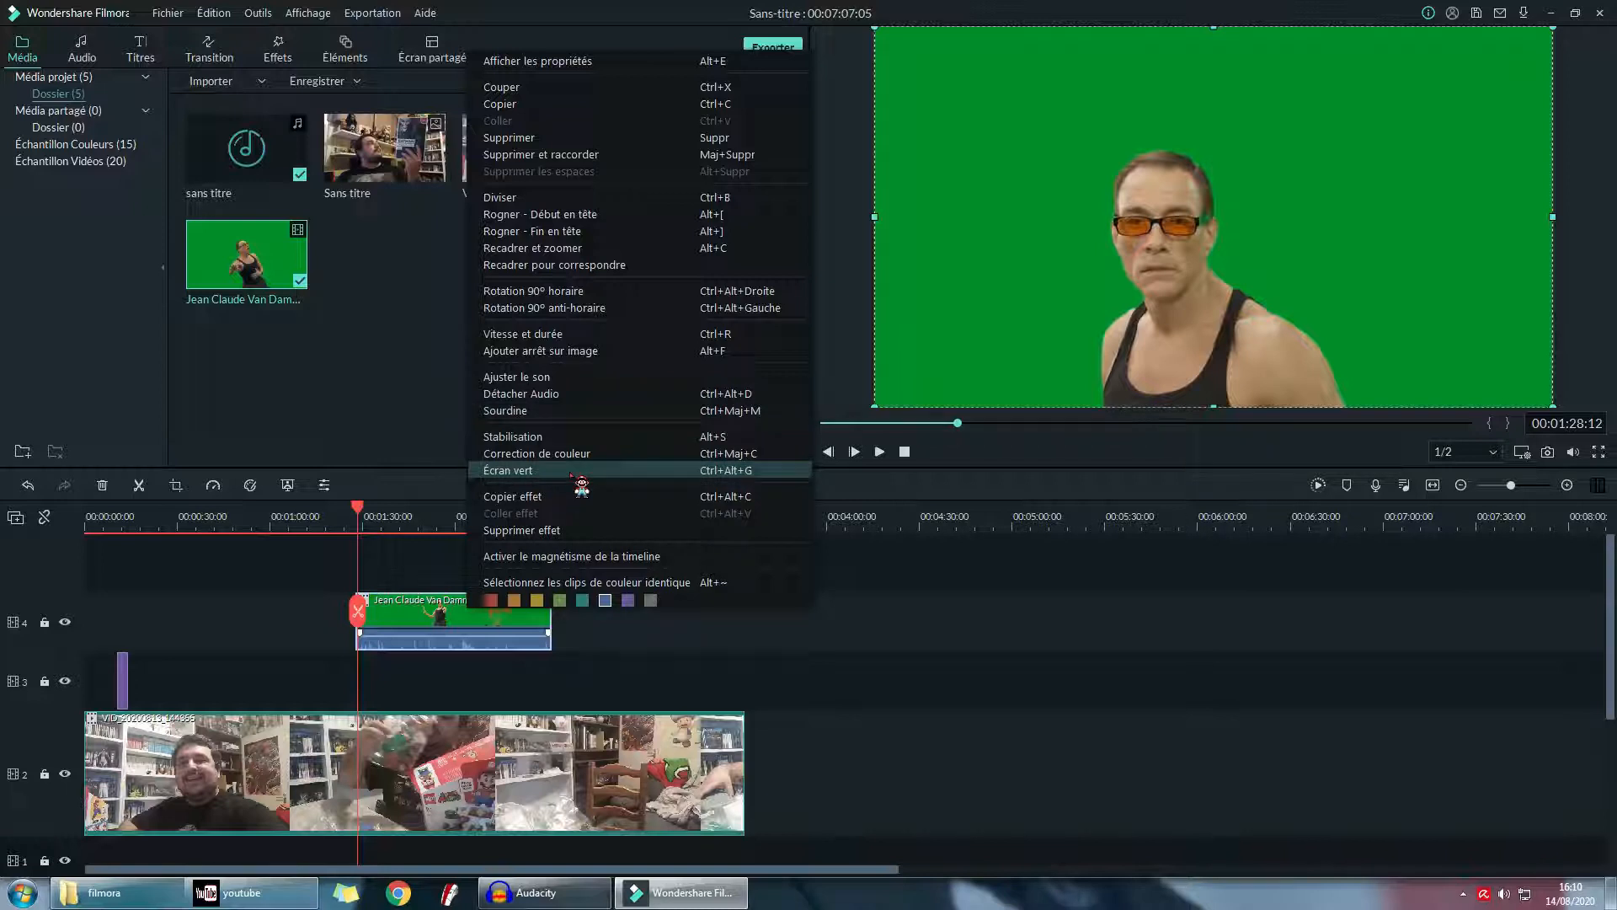
{"action": "left_click", "coordinate": [655, 474]}
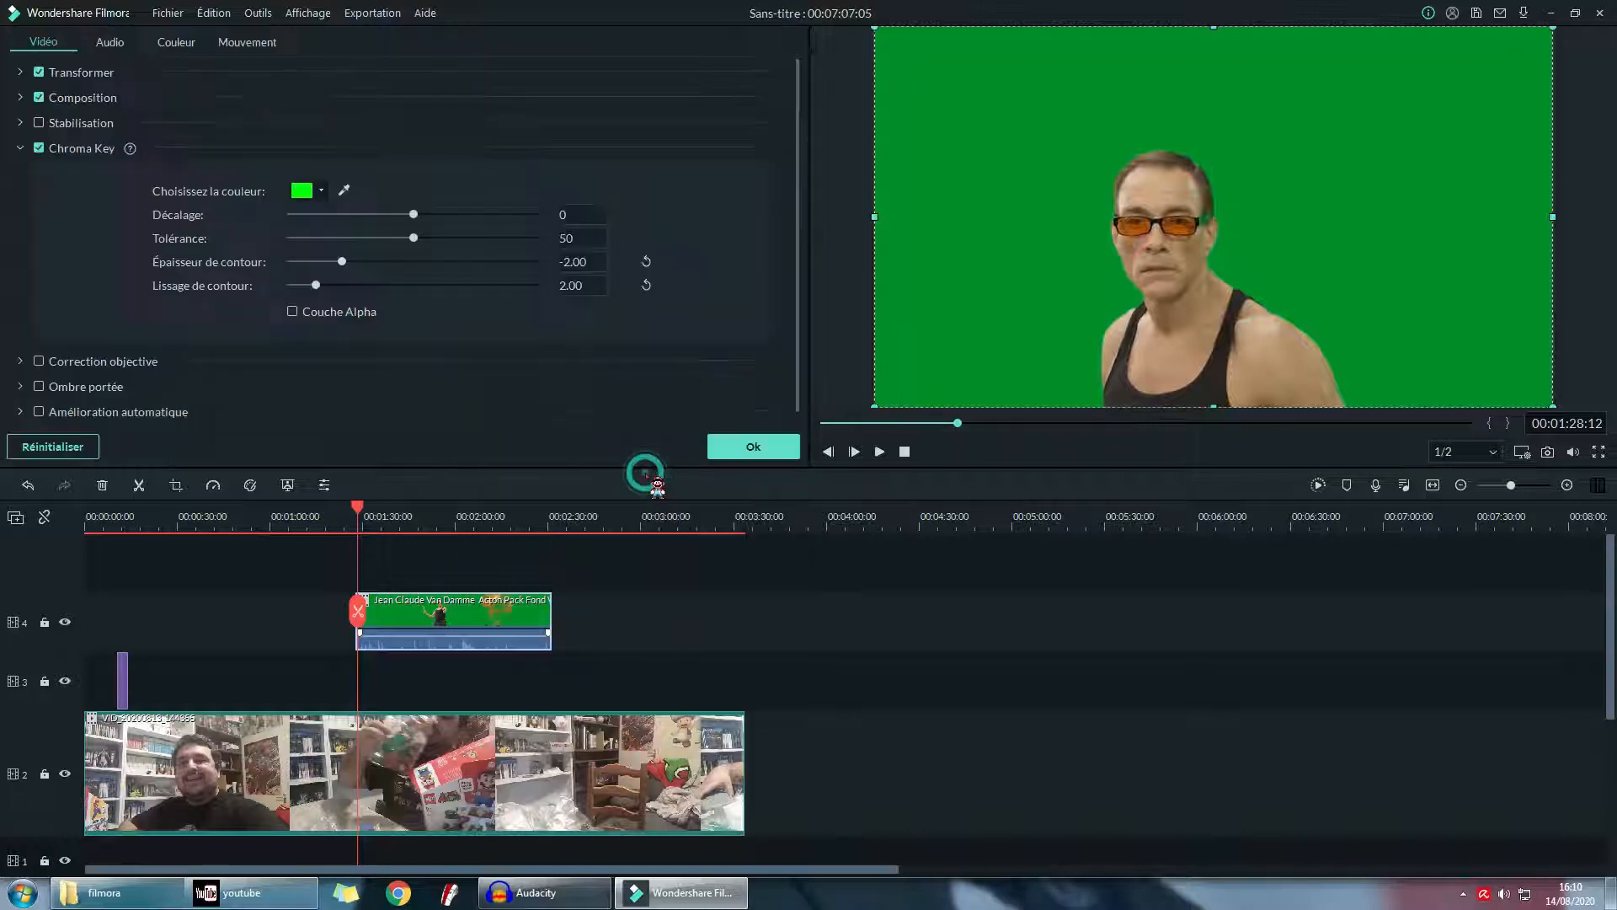
{"action": "left_click", "coordinate": [345, 190]}
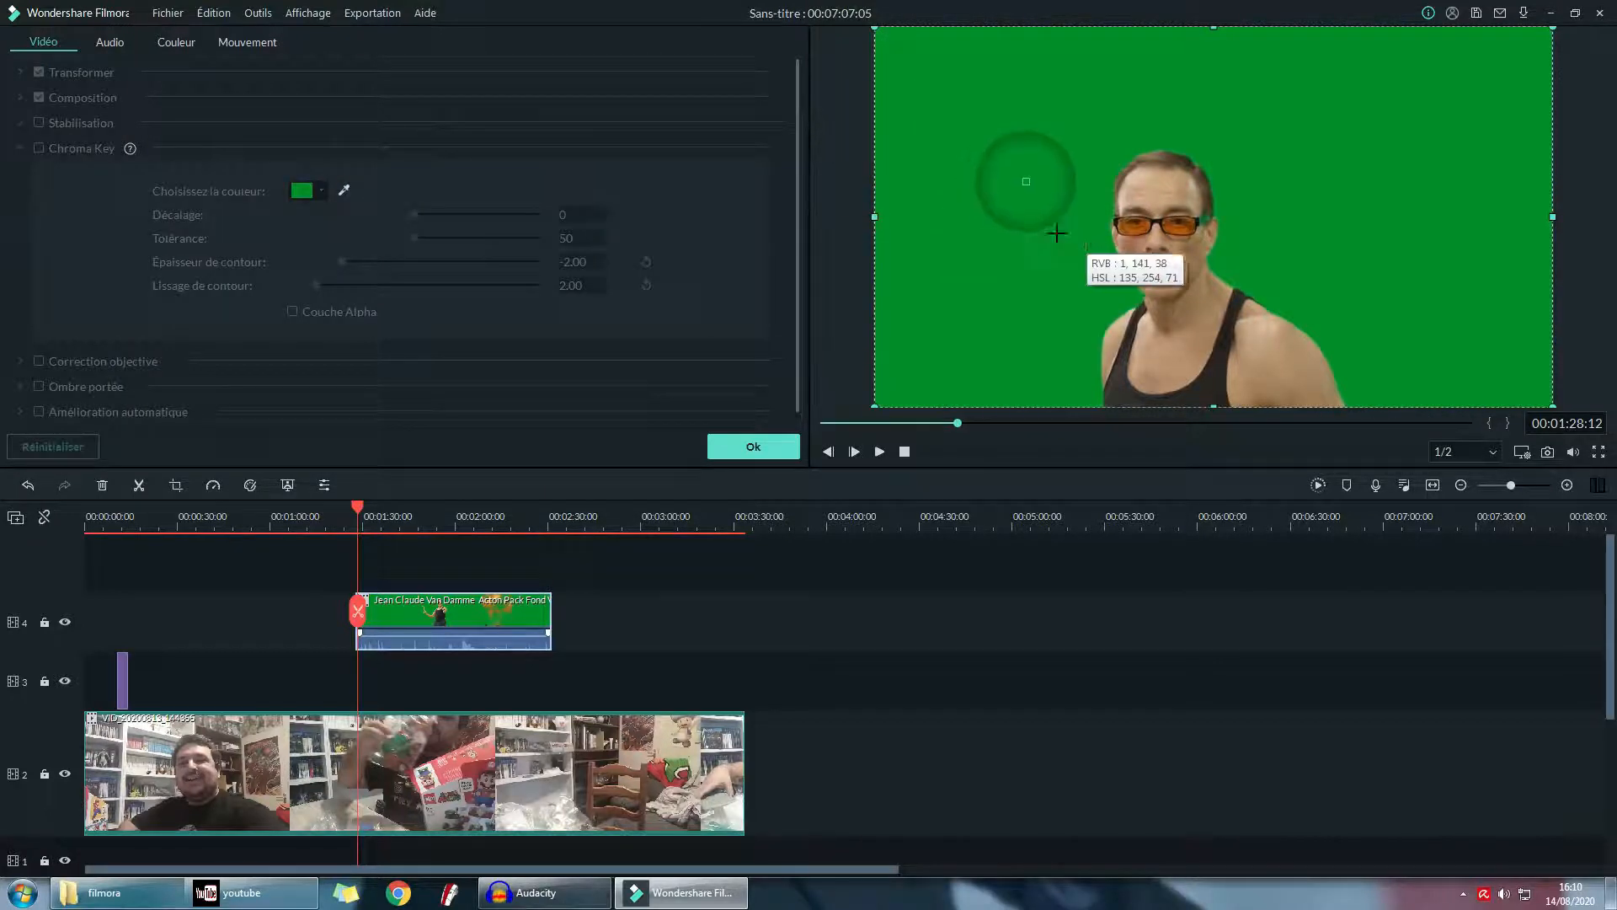
{"action": "left_click", "coordinate": [1049, 192]}
{"action": "left_click", "coordinate": [783, 446]}
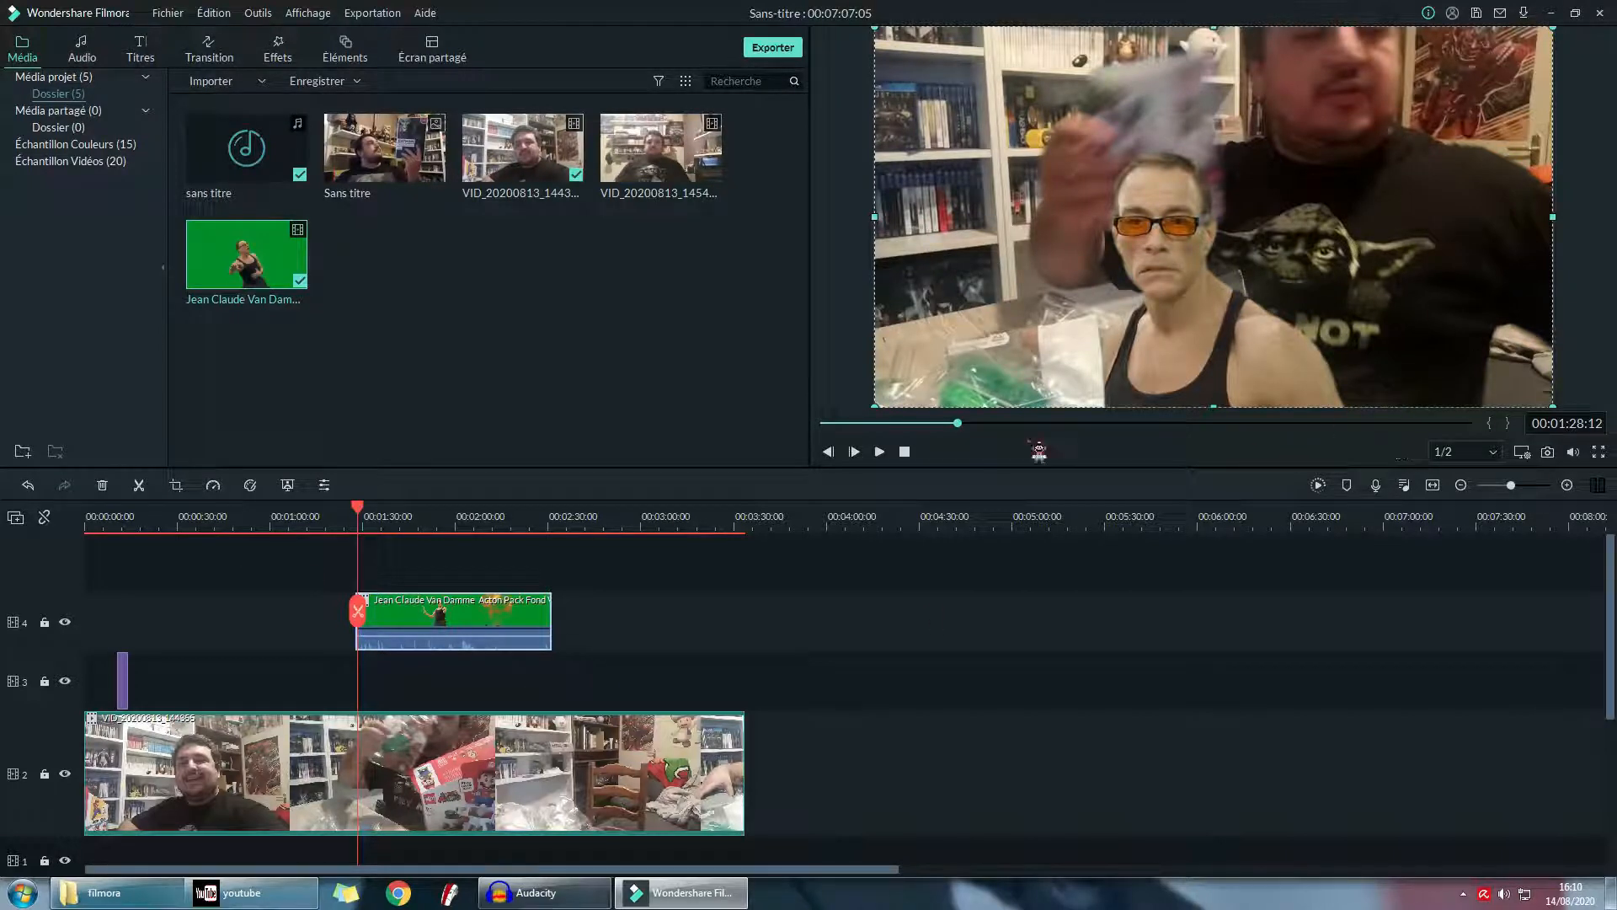
- Play back the keyed Van Damme overlay against the main video, restarting from just before the overlay clip begins
{"action": "key", "text": "space"}
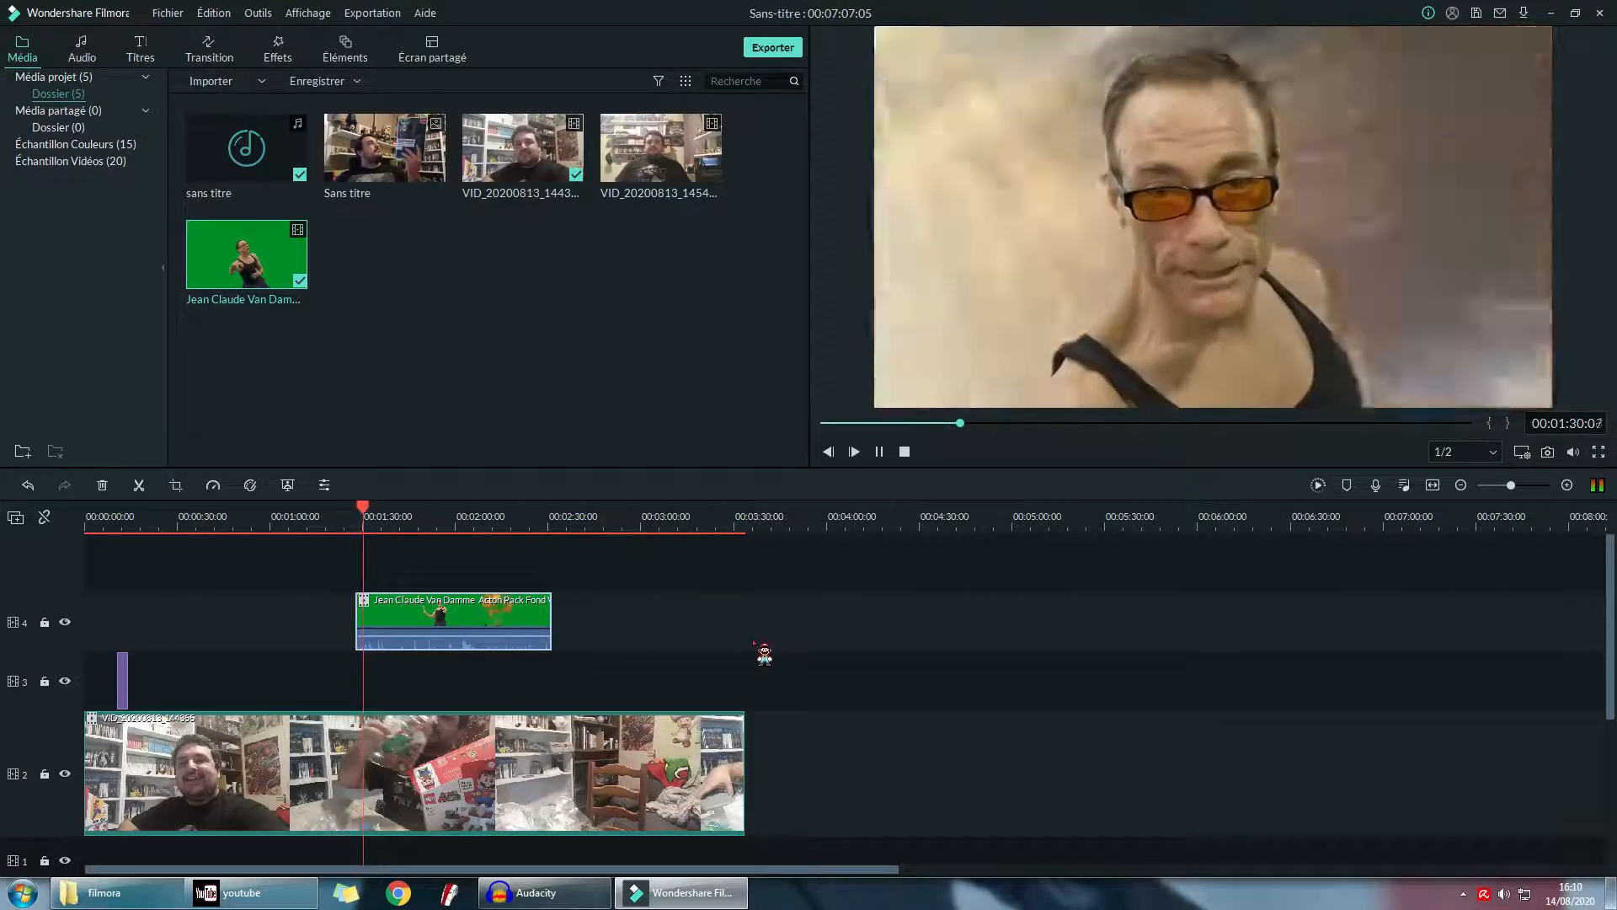
{"action": "key", "text": "space"}
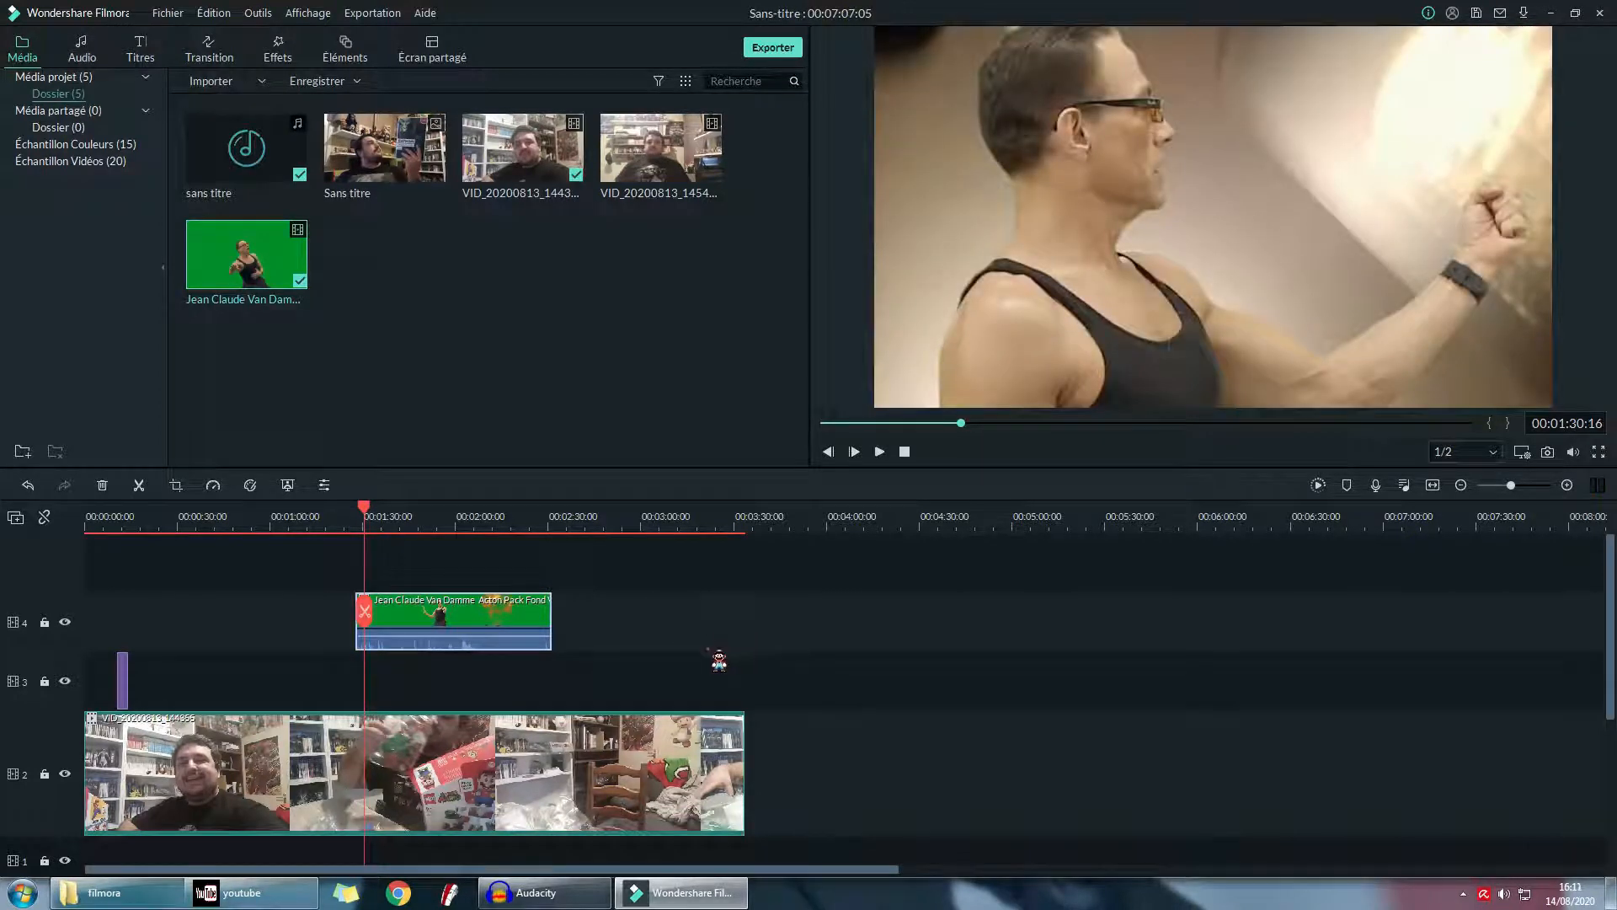
{"action": "key", "text": "Left"}
{"action": "key", "text": "Left"}
{"action": "left_click_drag", "start_coordinate": [418, 526], "coordinate": [1073, 494]}
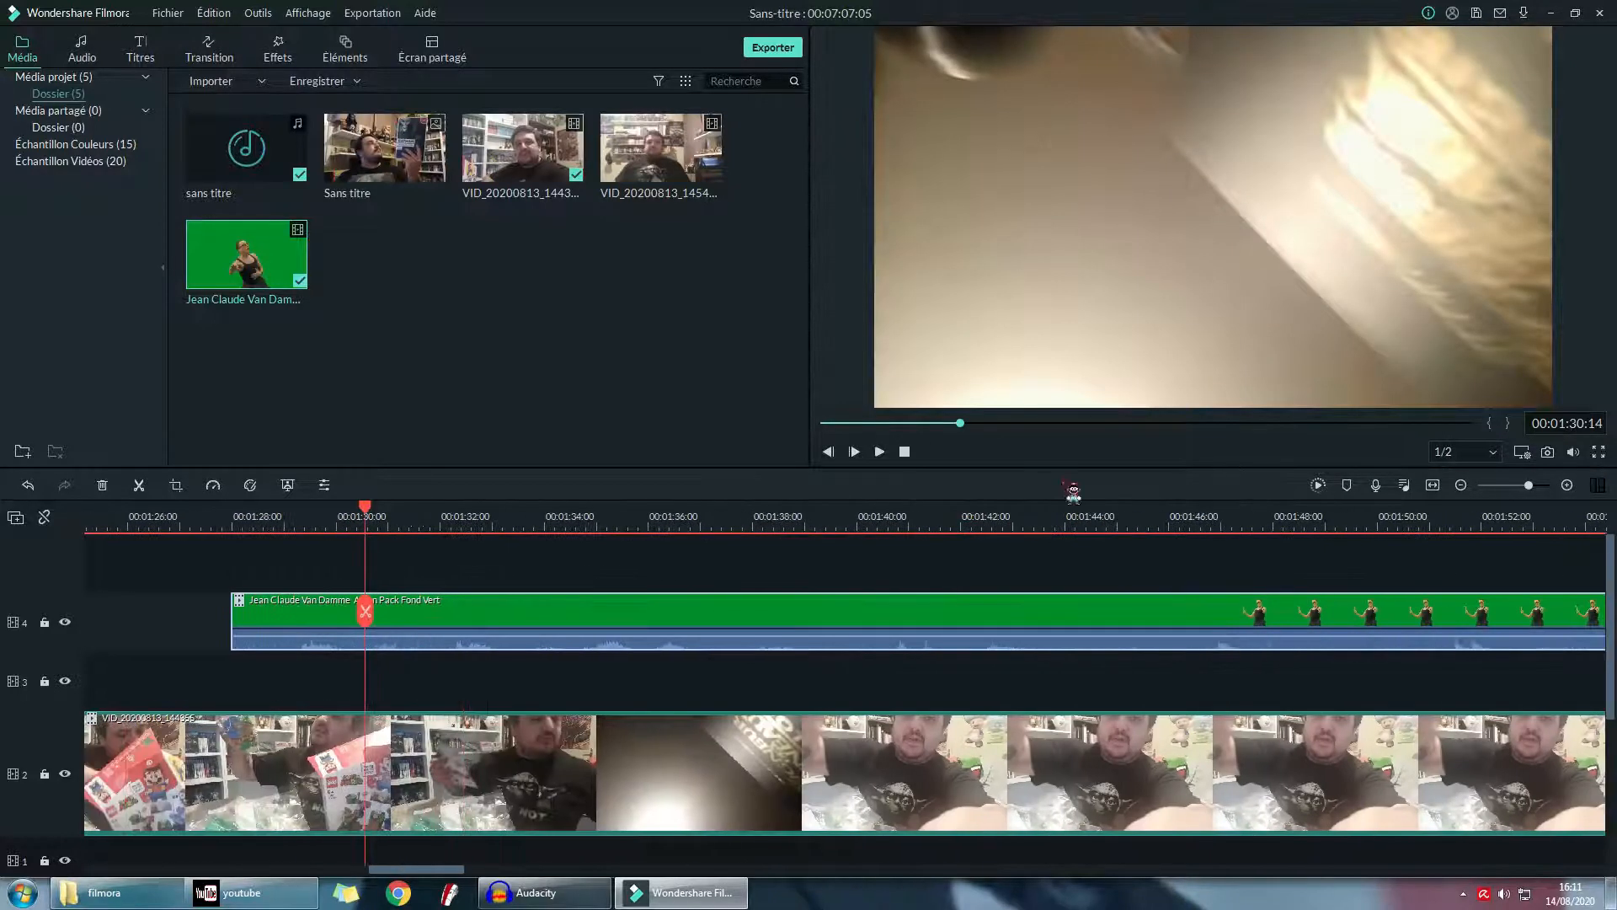
{"action": "left_click", "coordinate": [219, 516]}
{"action": "key", "text": "space"}
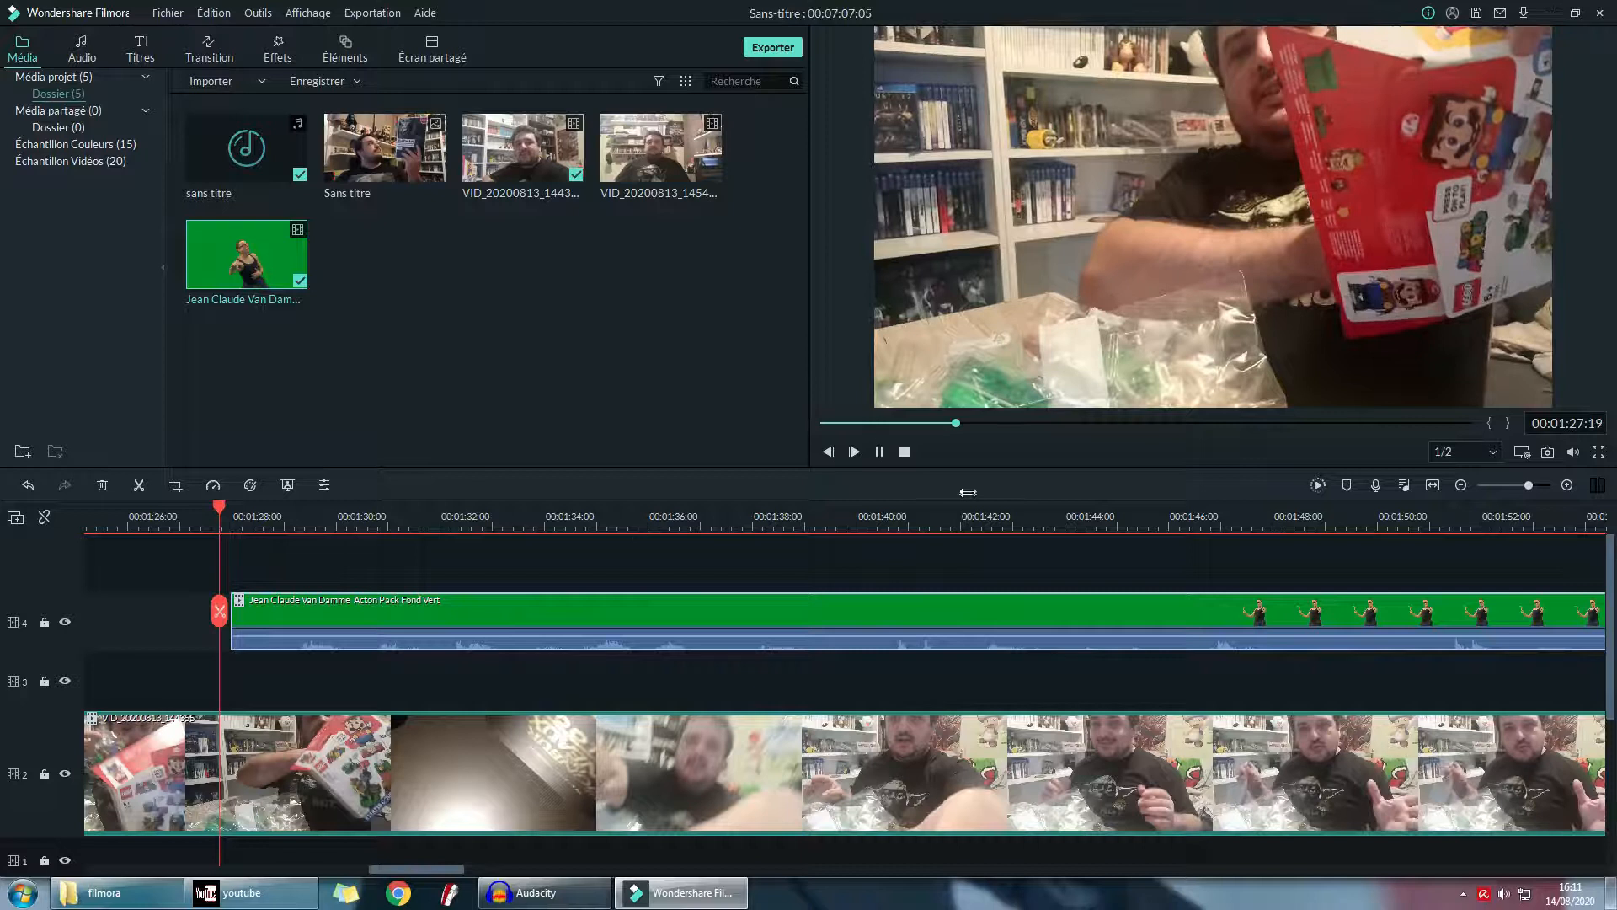
{"action": "left_click", "coordinate": [879, 452]}
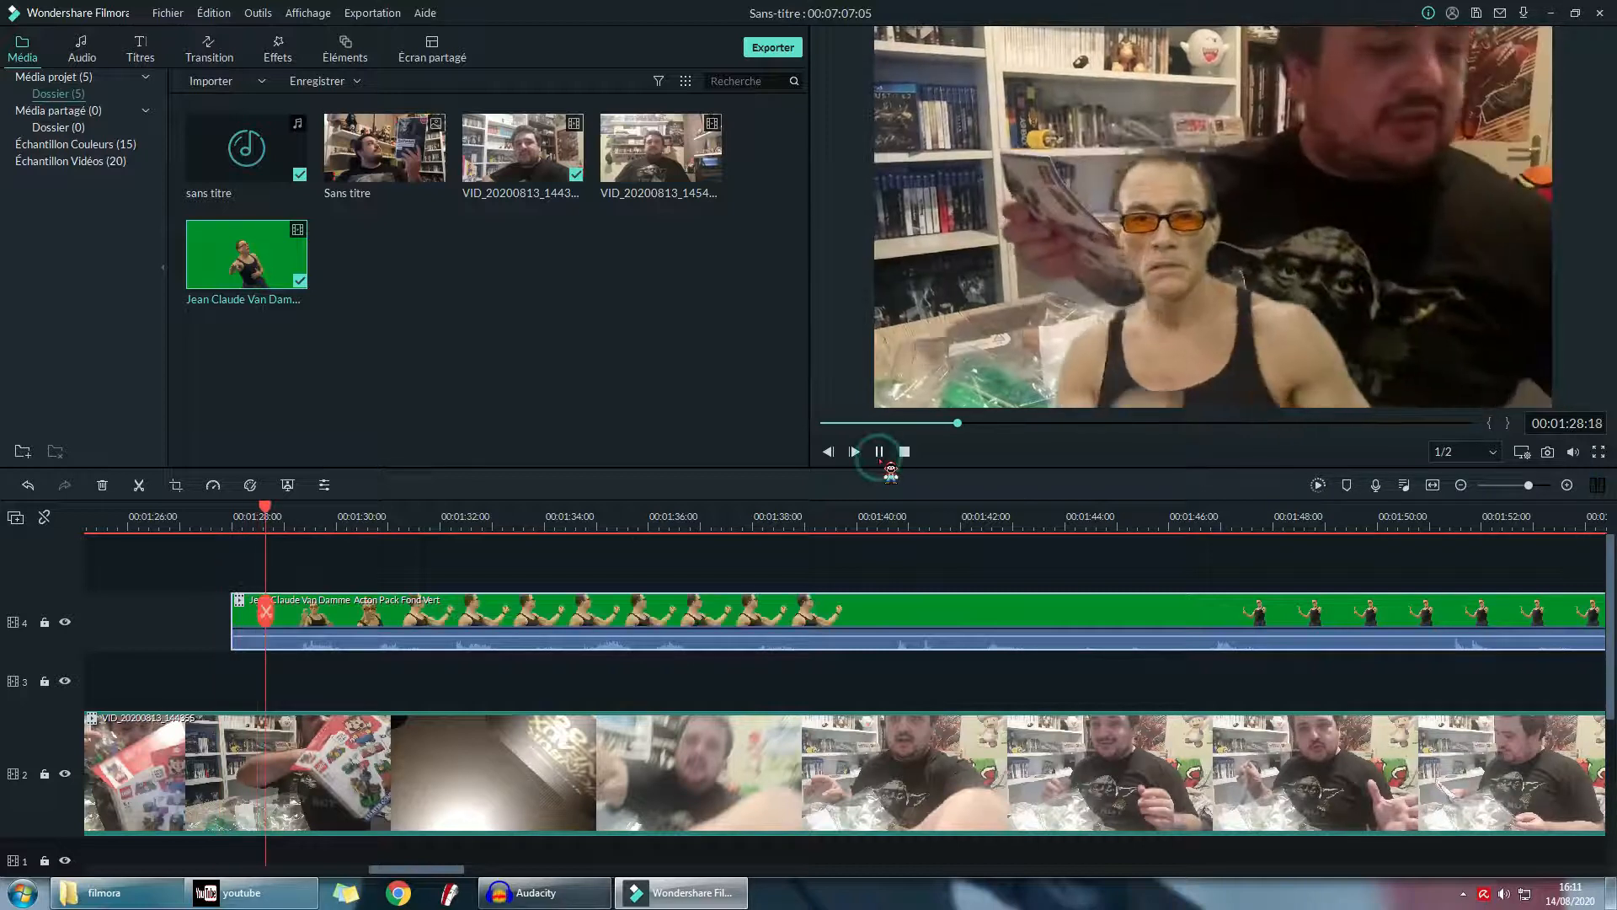
{"action": "left_click", "coordinate": [879, 452]}
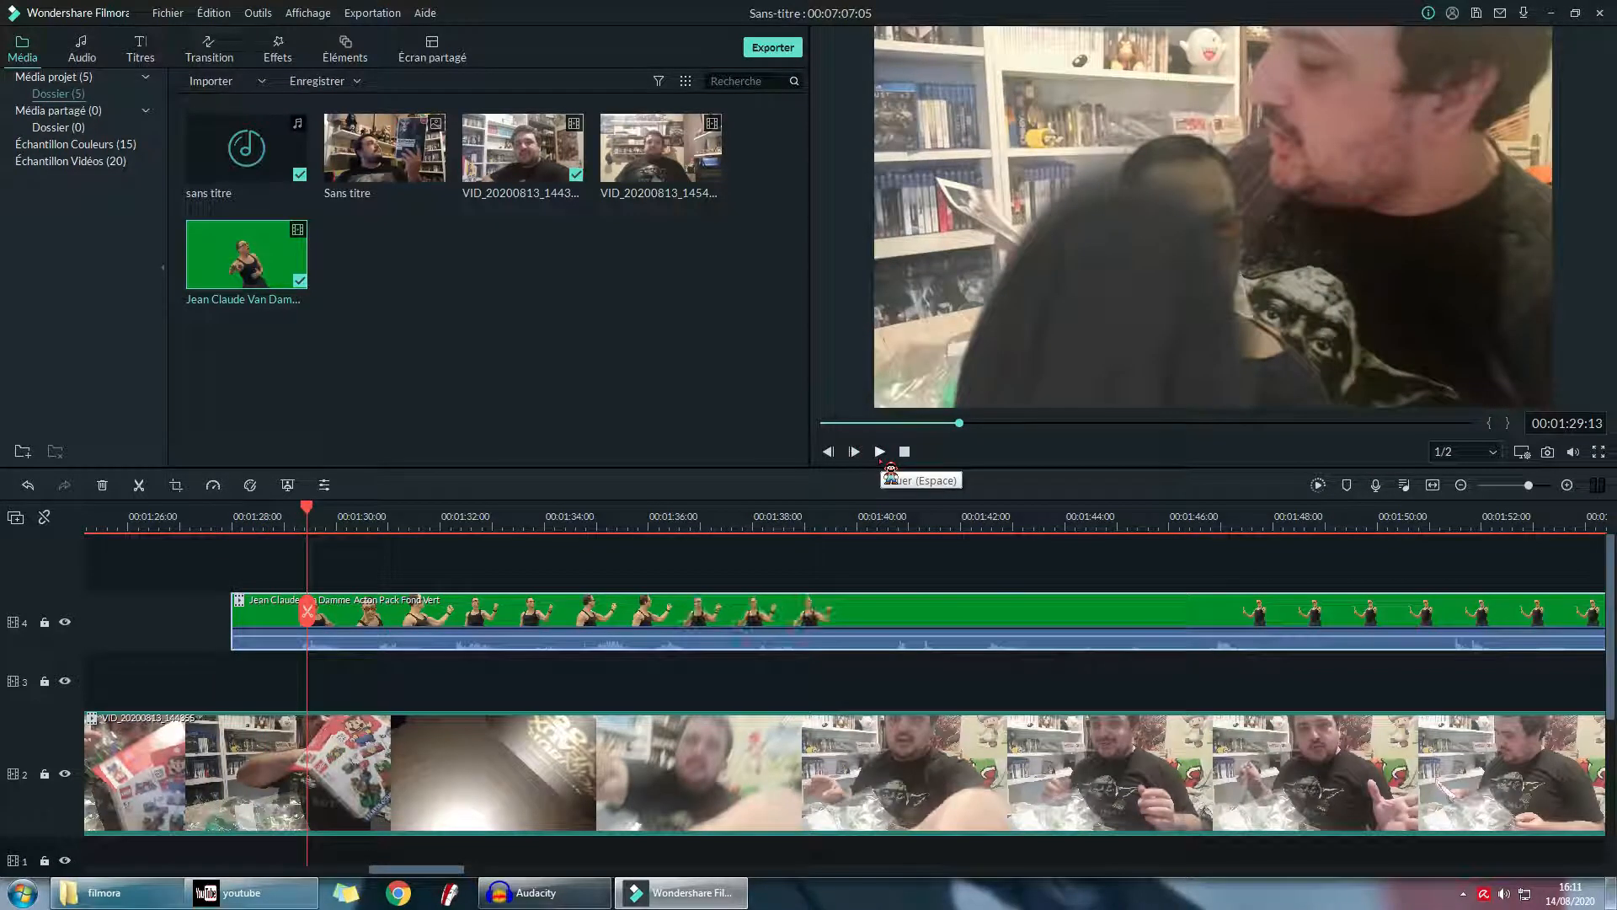
{"action": "left_click", "coordinate": [881, 452]}
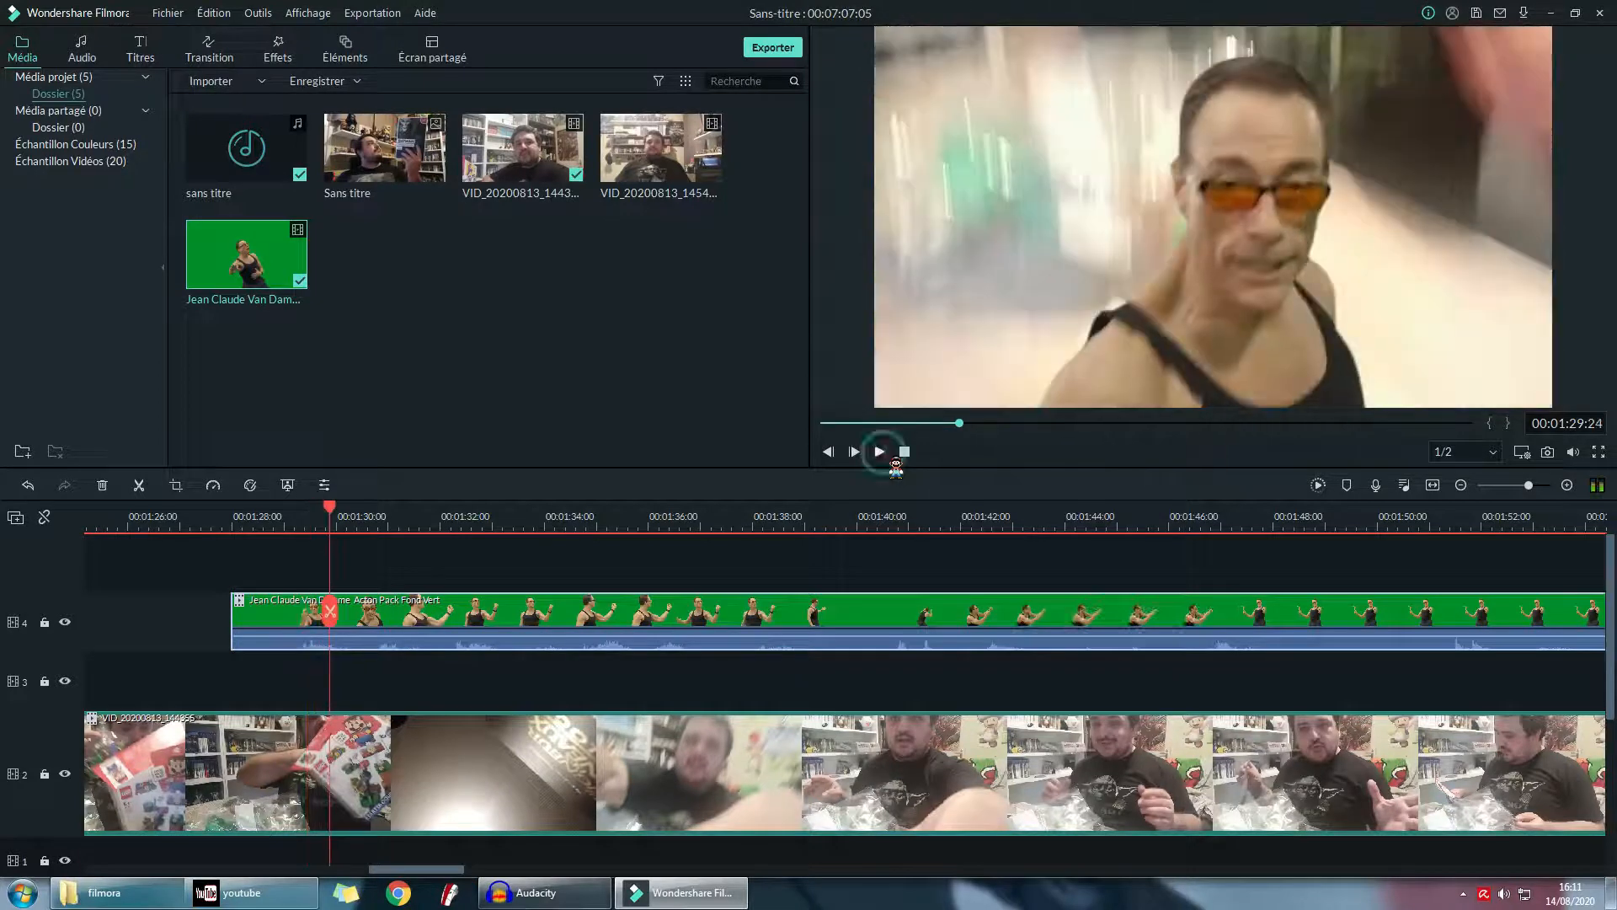
- Shift the Van Damme overlay slightly later, to start at about 00:01:28:05, and play it back from its beginning
{"action": "double_click", "coordinate": [616, 601]}
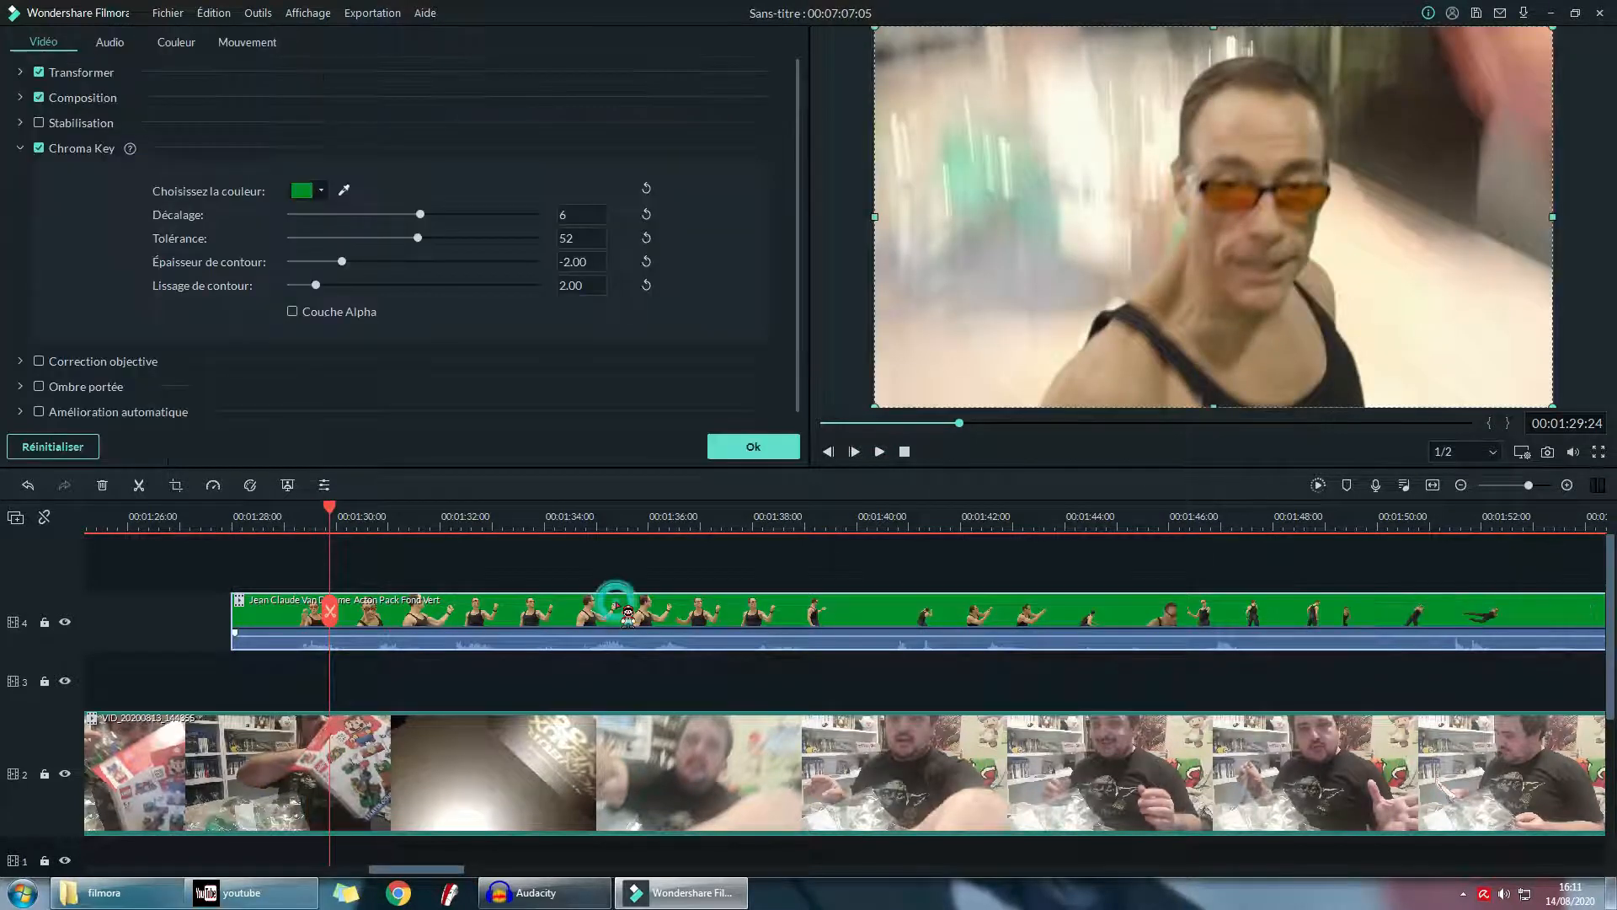
{"action": "left_click_drag", "start_coordinate": [638, 615], "coordinate": [650, 615]}
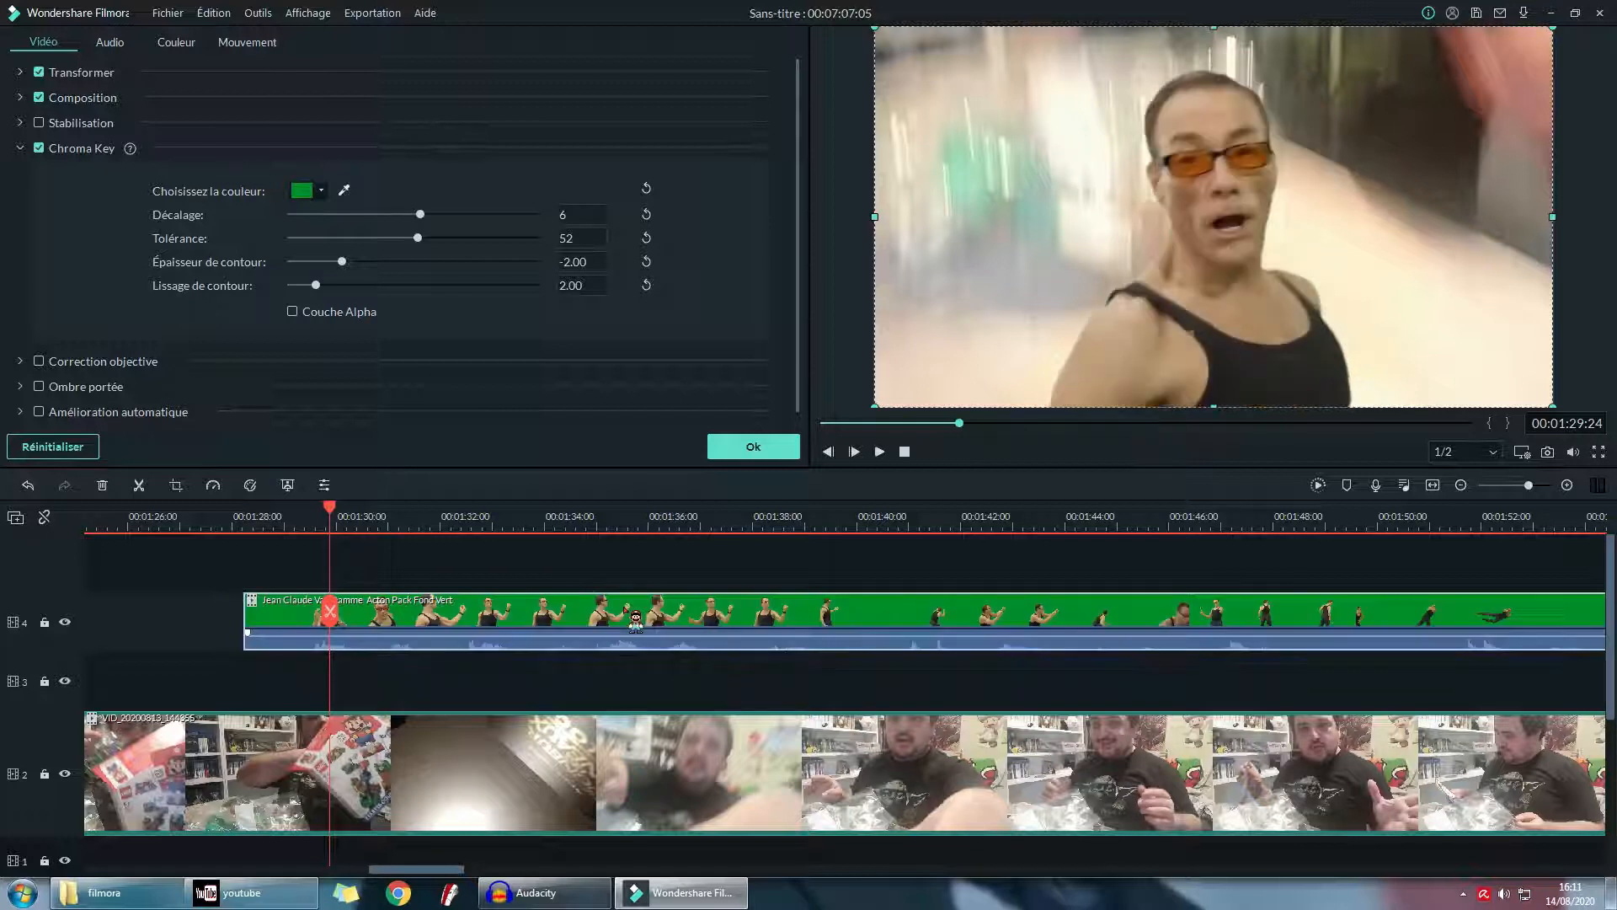
{"action": "left_click", "coordinate": [749, 446]}
{"action": "left_click", "coordinate": [243, 521]}
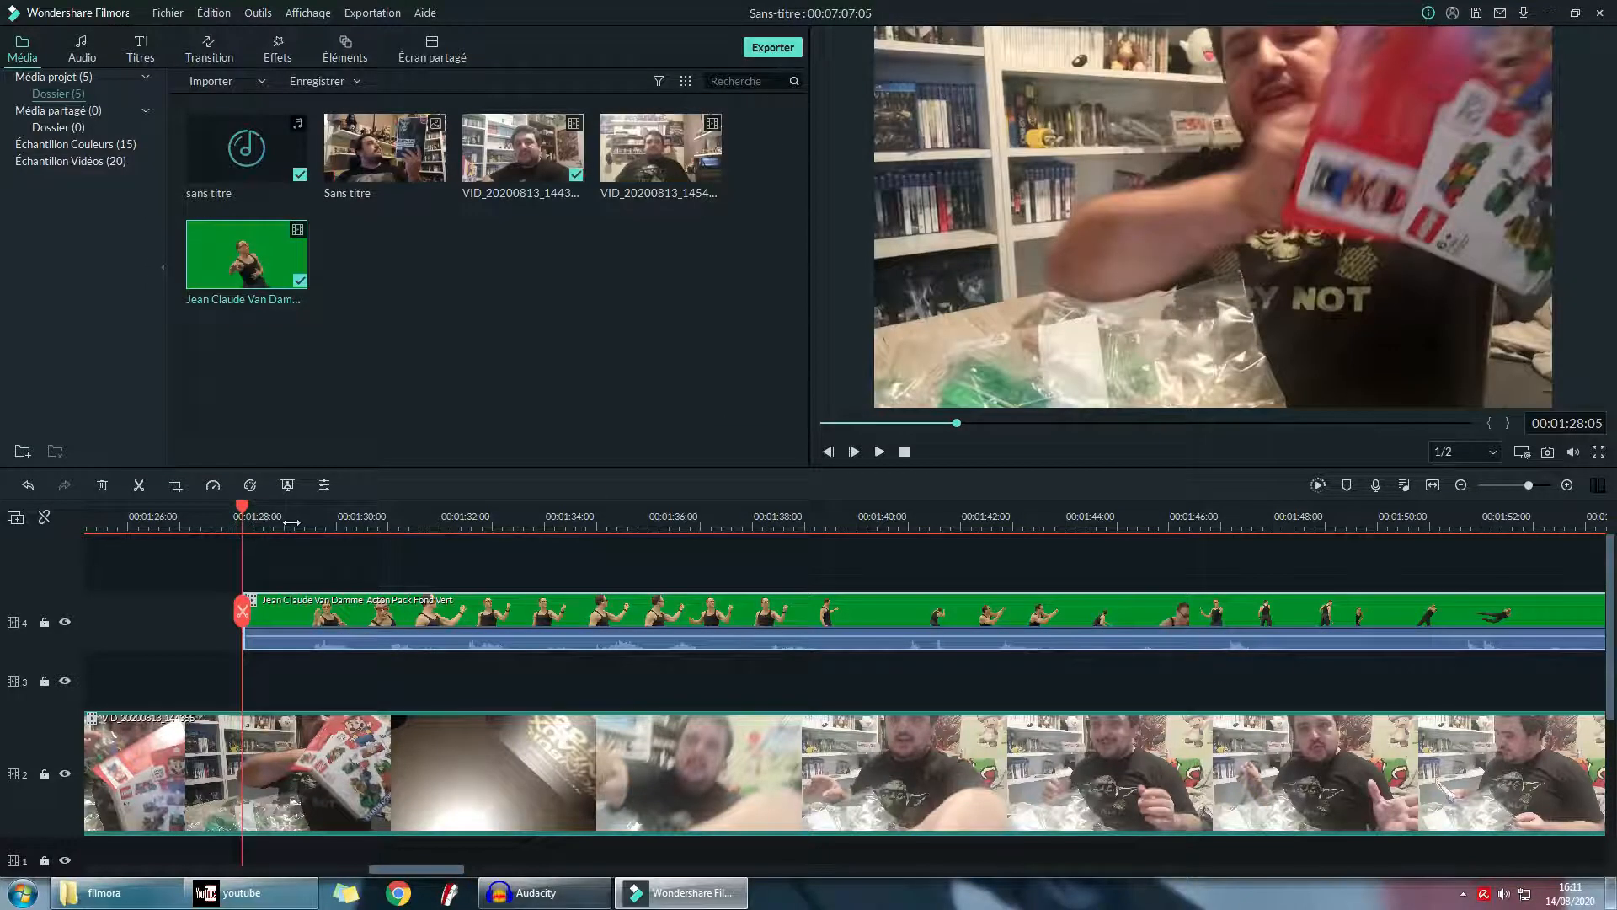
{"action": "key", "text": "space"}
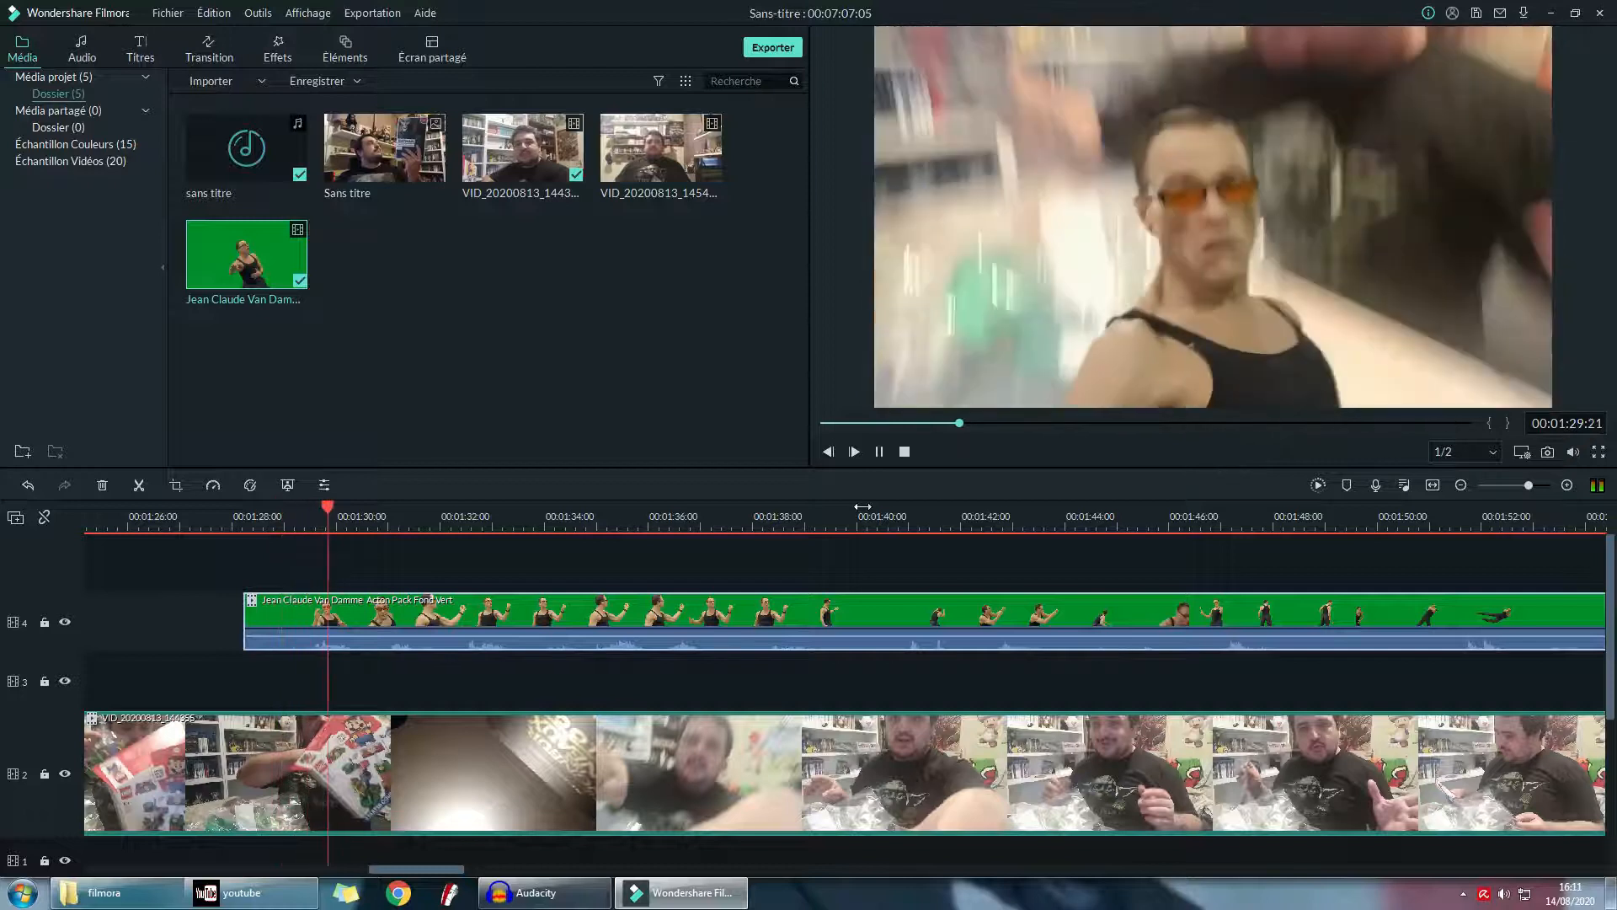
{"action": "key", "text": "space"}
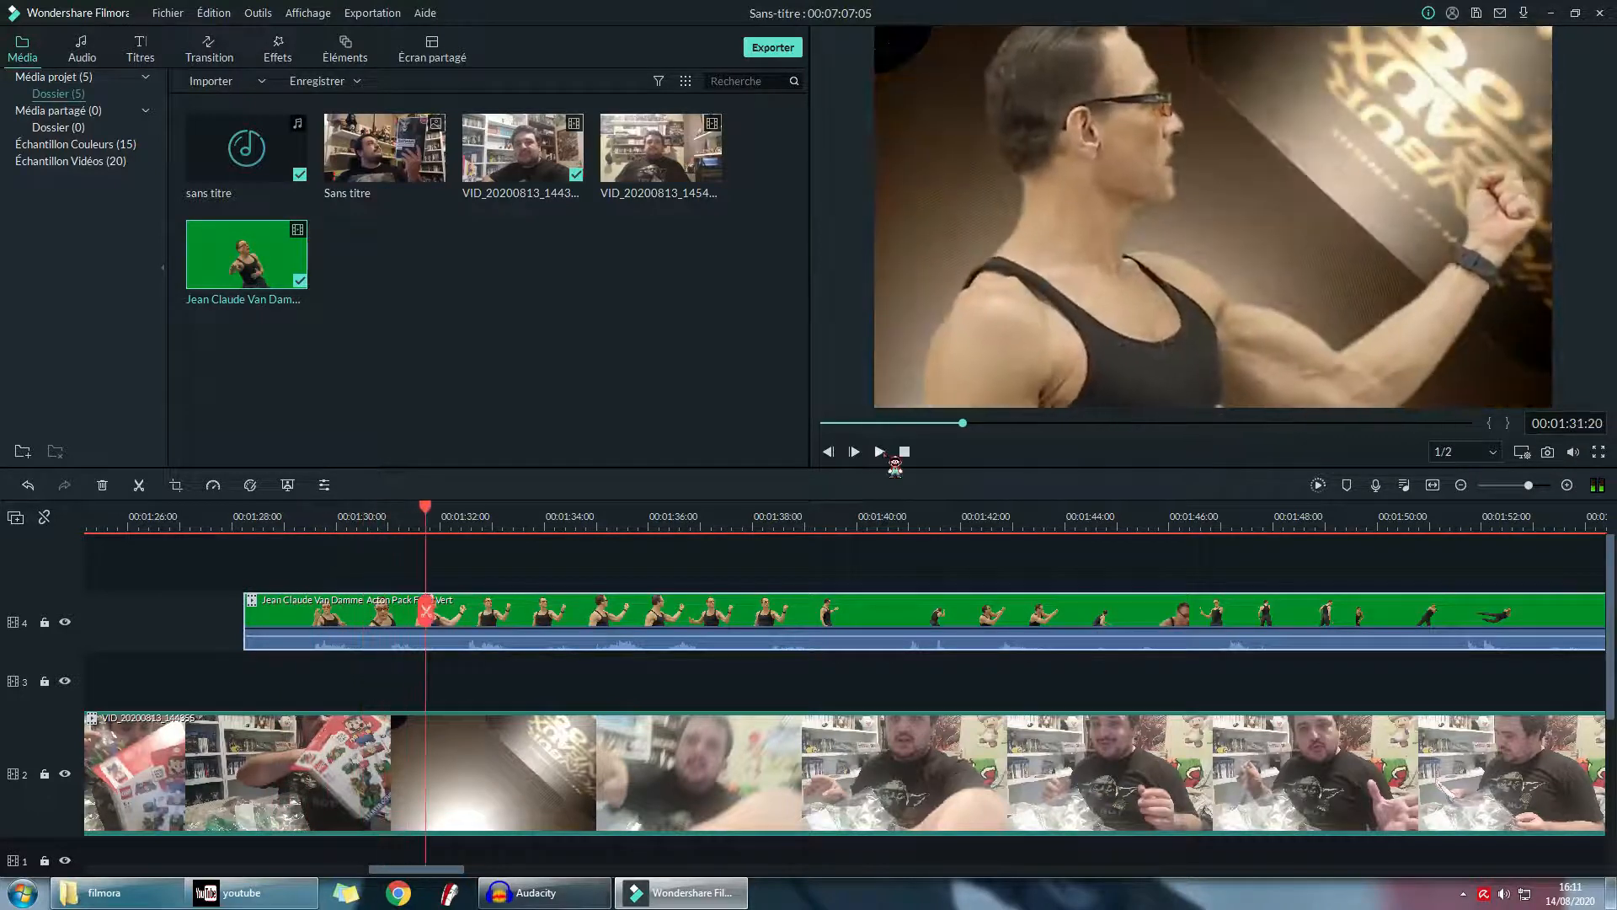
- Split the Van Damme overlay at about 00:01:30:18 and move its remaining part to a higher track, starting at about 00:01:41
{"action": "left_click", "coordinate": [413, 521]}
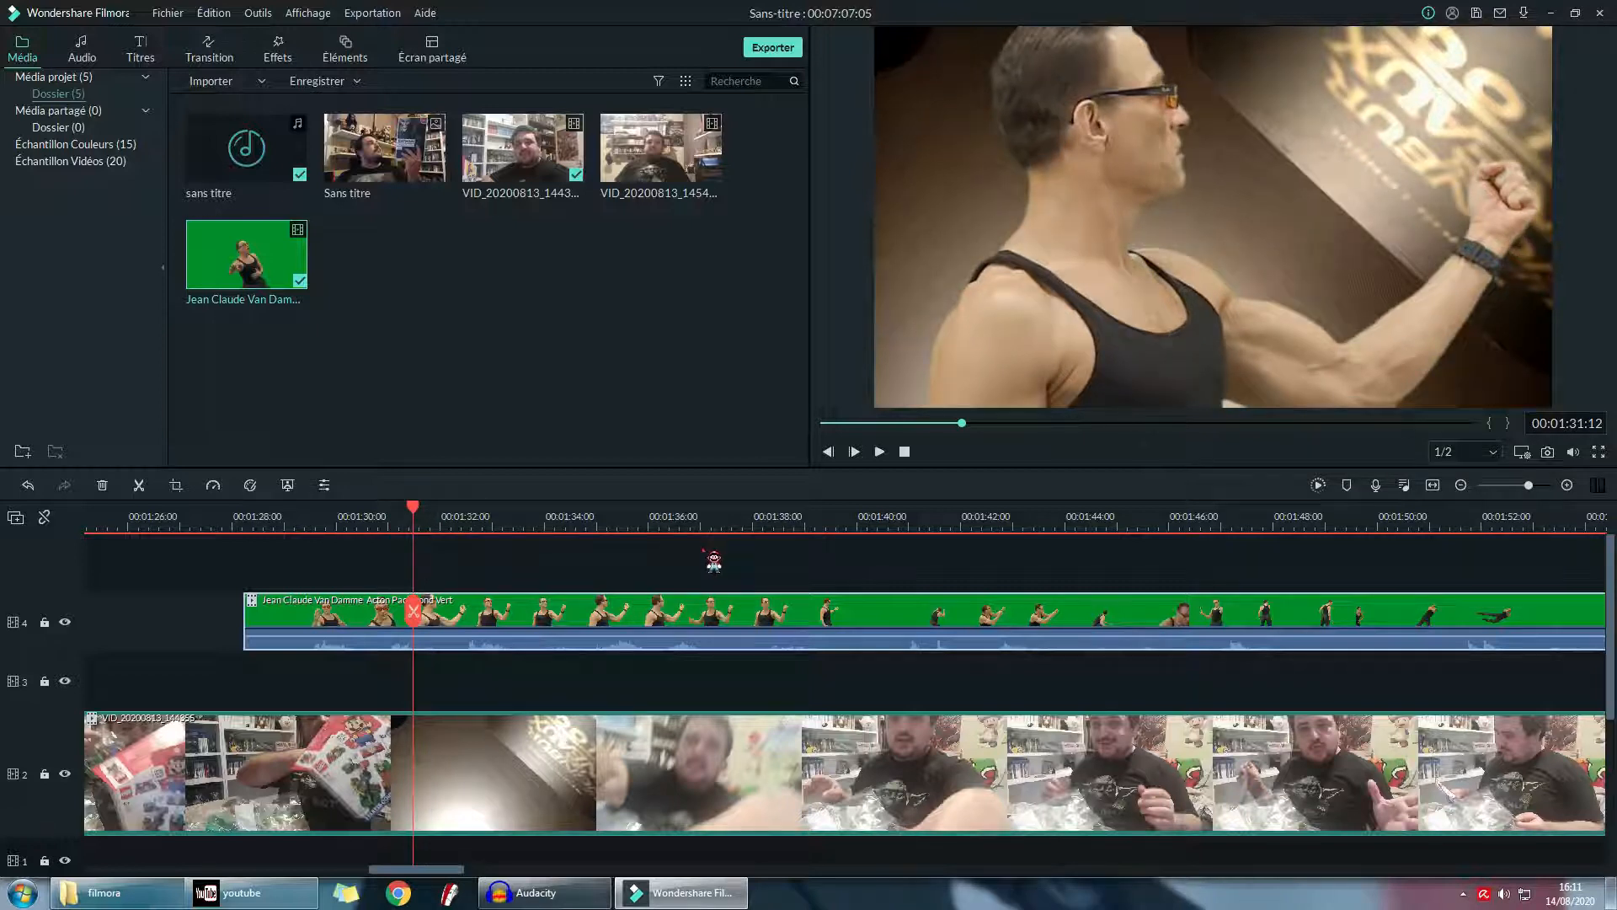
{"action": "key", "text": "Left"}
{"action": "key", "text": "Left"}
{"action": "key", "text": "Left"}
{"action": "key", "text": "Left"}
{"action": "key", "text": "Left"}
{"action": "key", "text": "Left"}
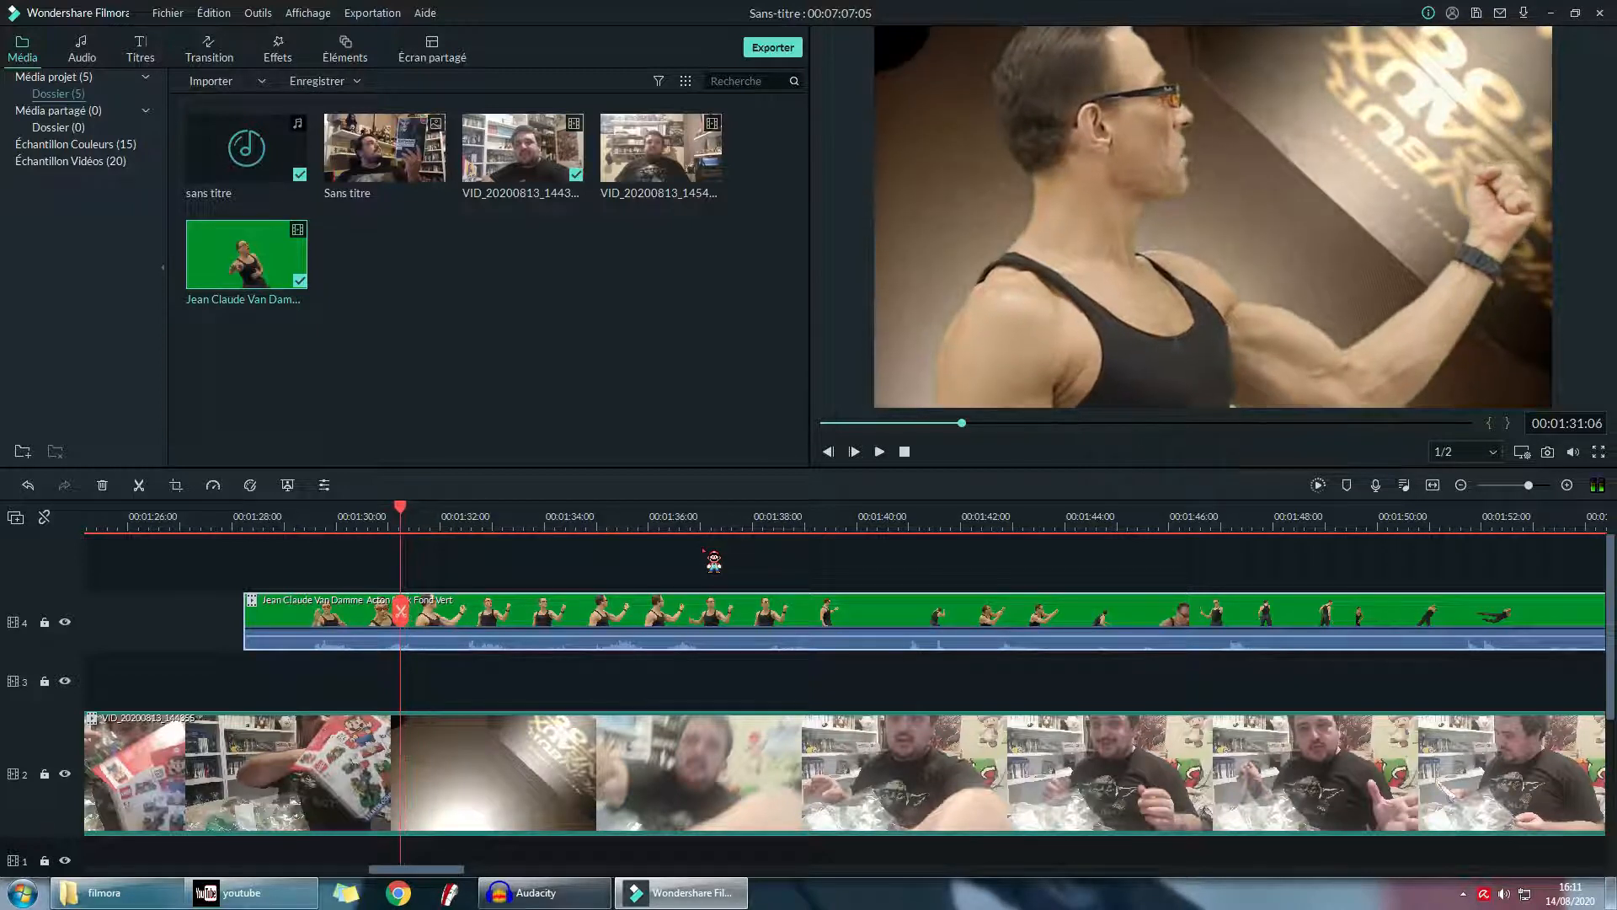
{"action": "key", "text": "Left"}
{"action": "key", "text": "Left"}
{"action": "key", "text": "Left"}
{"action": "key", "text": "Left"}
{"action": "key", "text": "Left"}
{"action": "key", "text": "Left"}
{"action": "key", "text": "Left"}
{"action": "key", "text": "Left"}
{"action": "key", "text": "Left"}
{"action": "key", "text": "Left"}
{"action": "key", "text": "Left"}
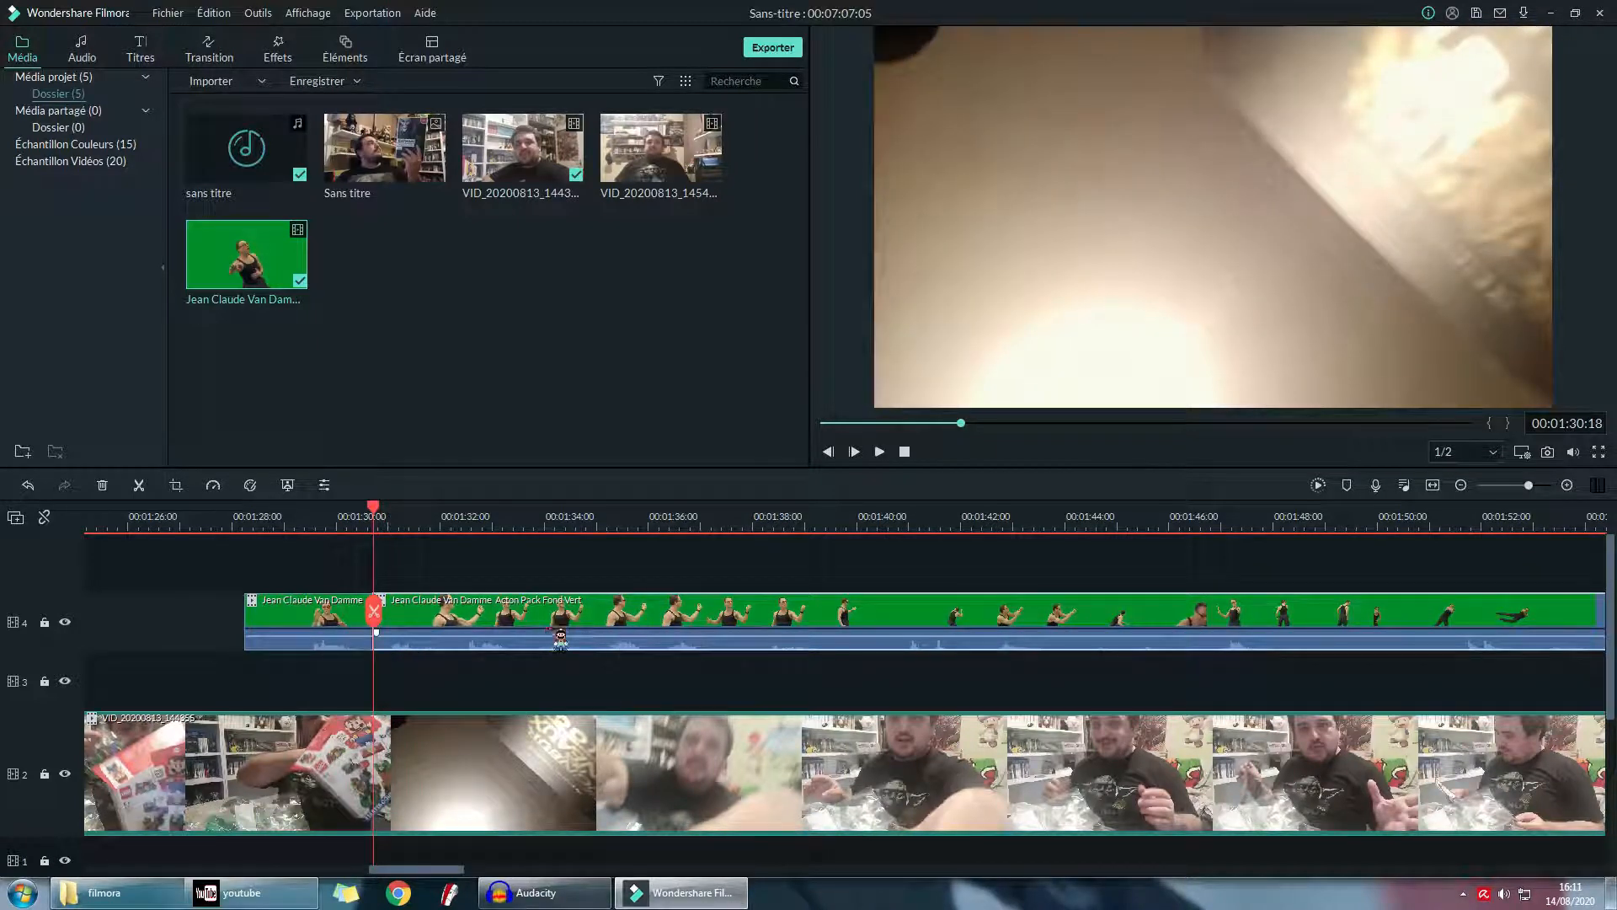
{"action": "left_click_drag", "start_coordinate": [693, 640], "coordinate": [692, 632]}
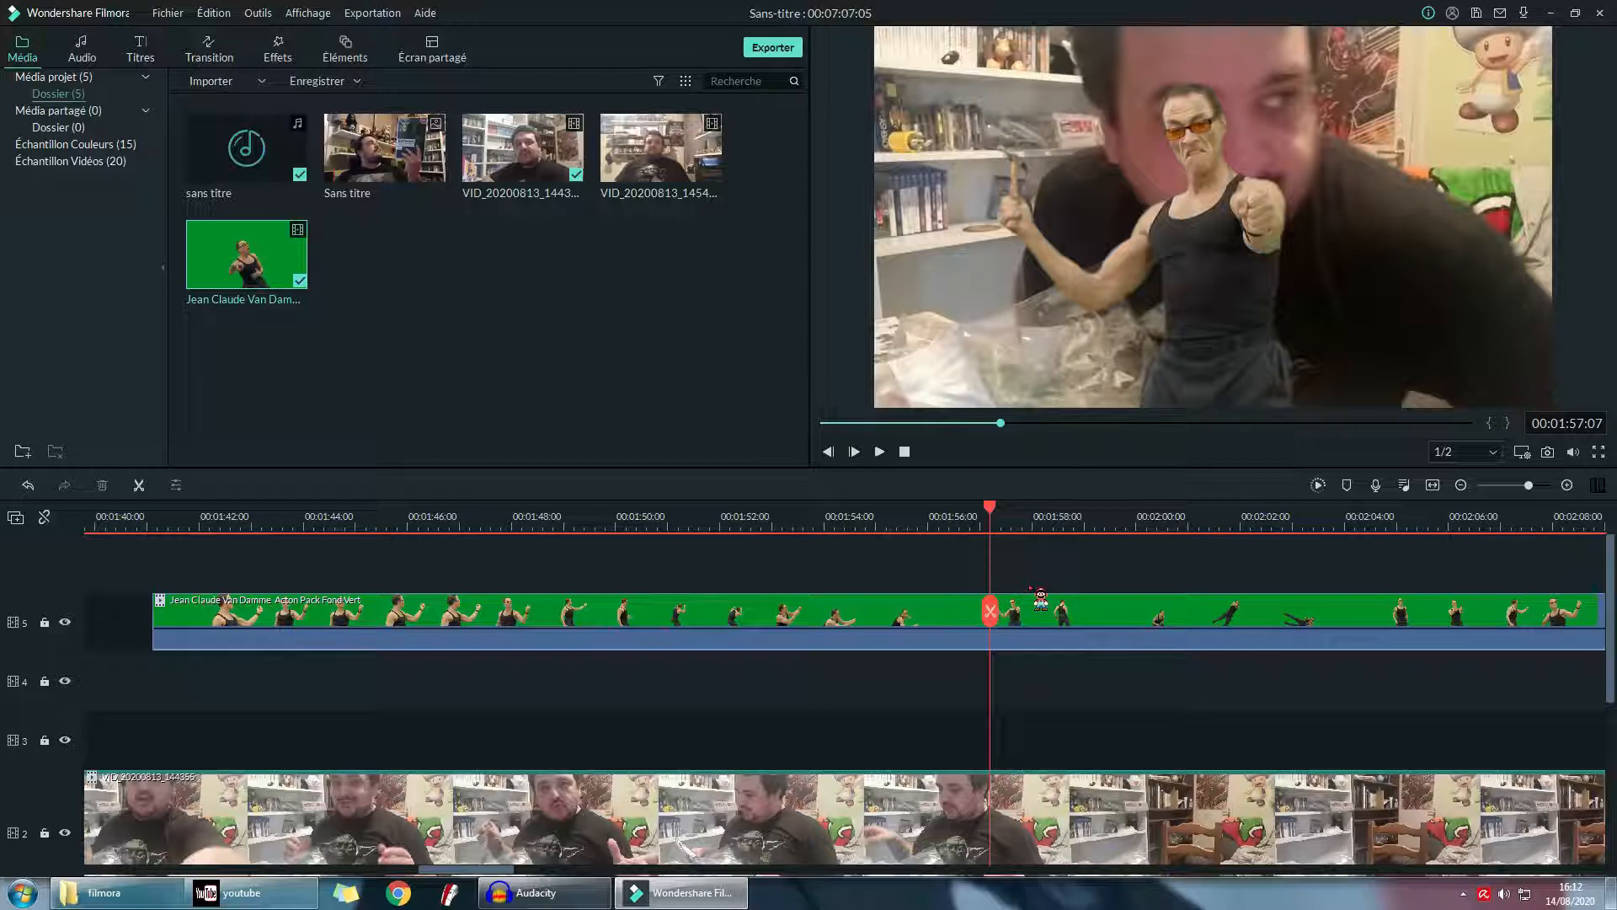
- Look through the remaining overlay footage for the next usable scene and split it at about 00:02:22:09
{"action": "key", "text": "space"}
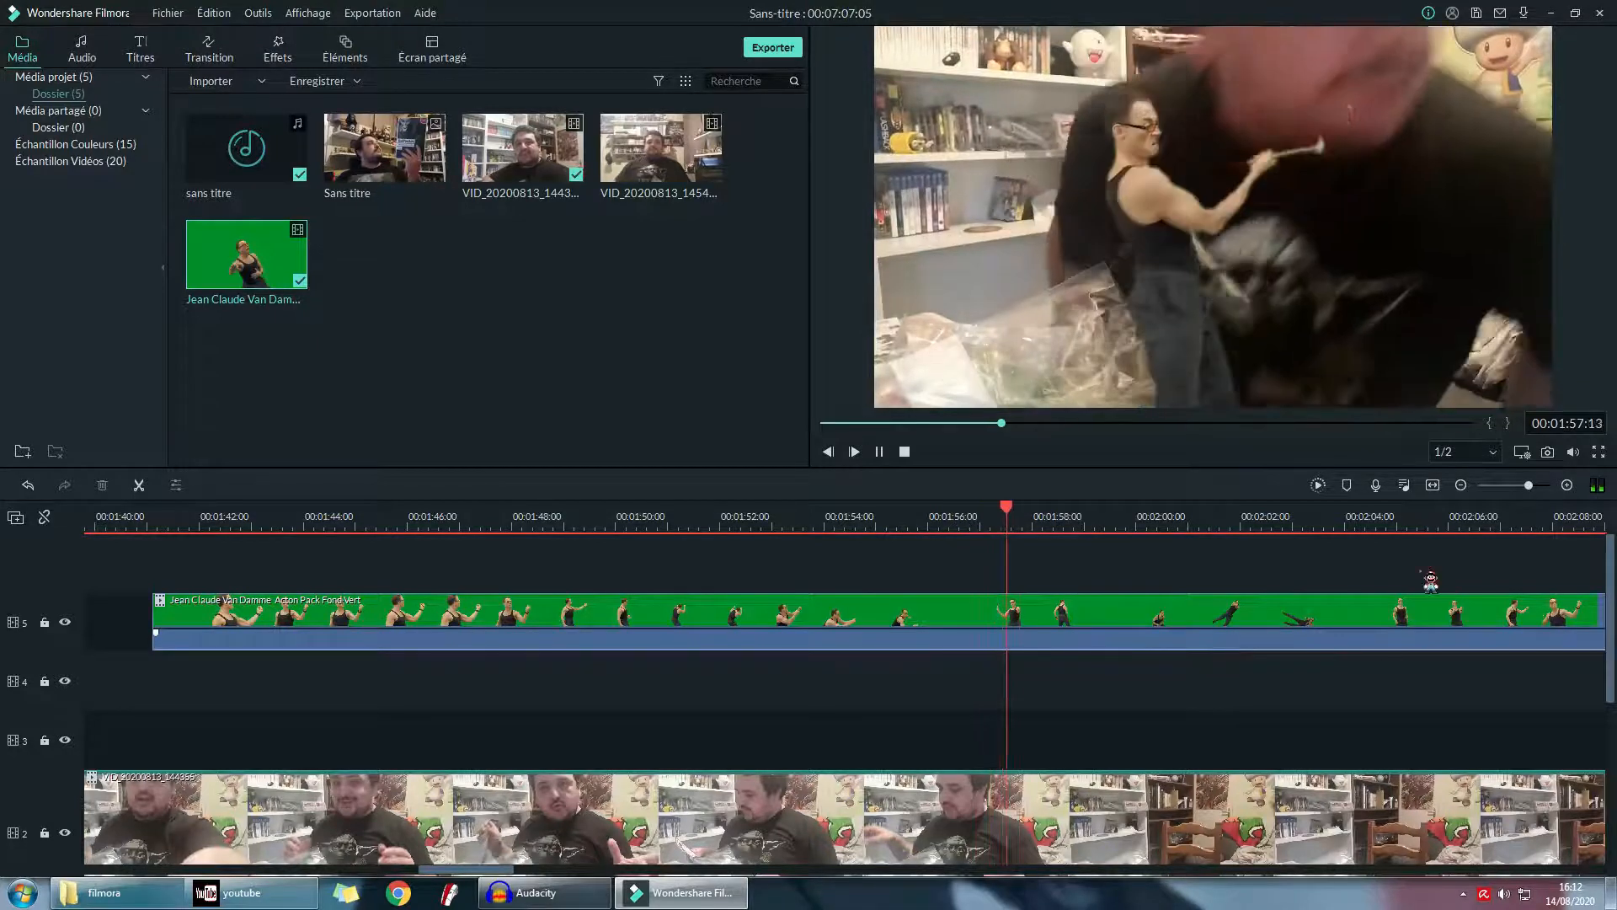
{"action": "left_click", "coordinate": [1397, 528]}
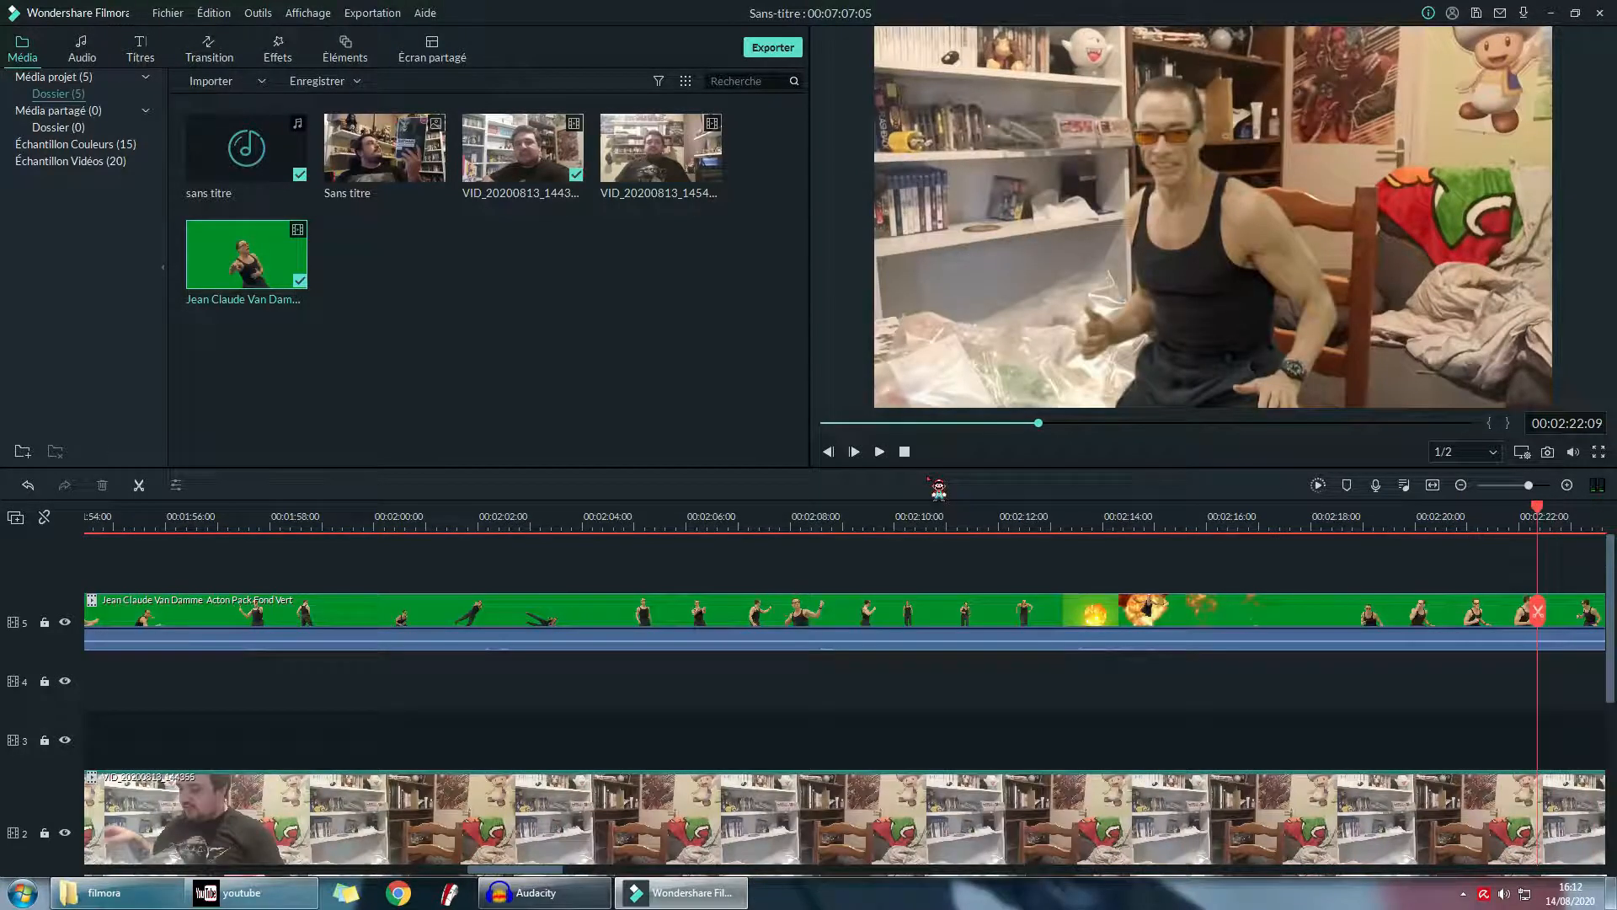
{"action": "key", "text": "ctrl+b"}
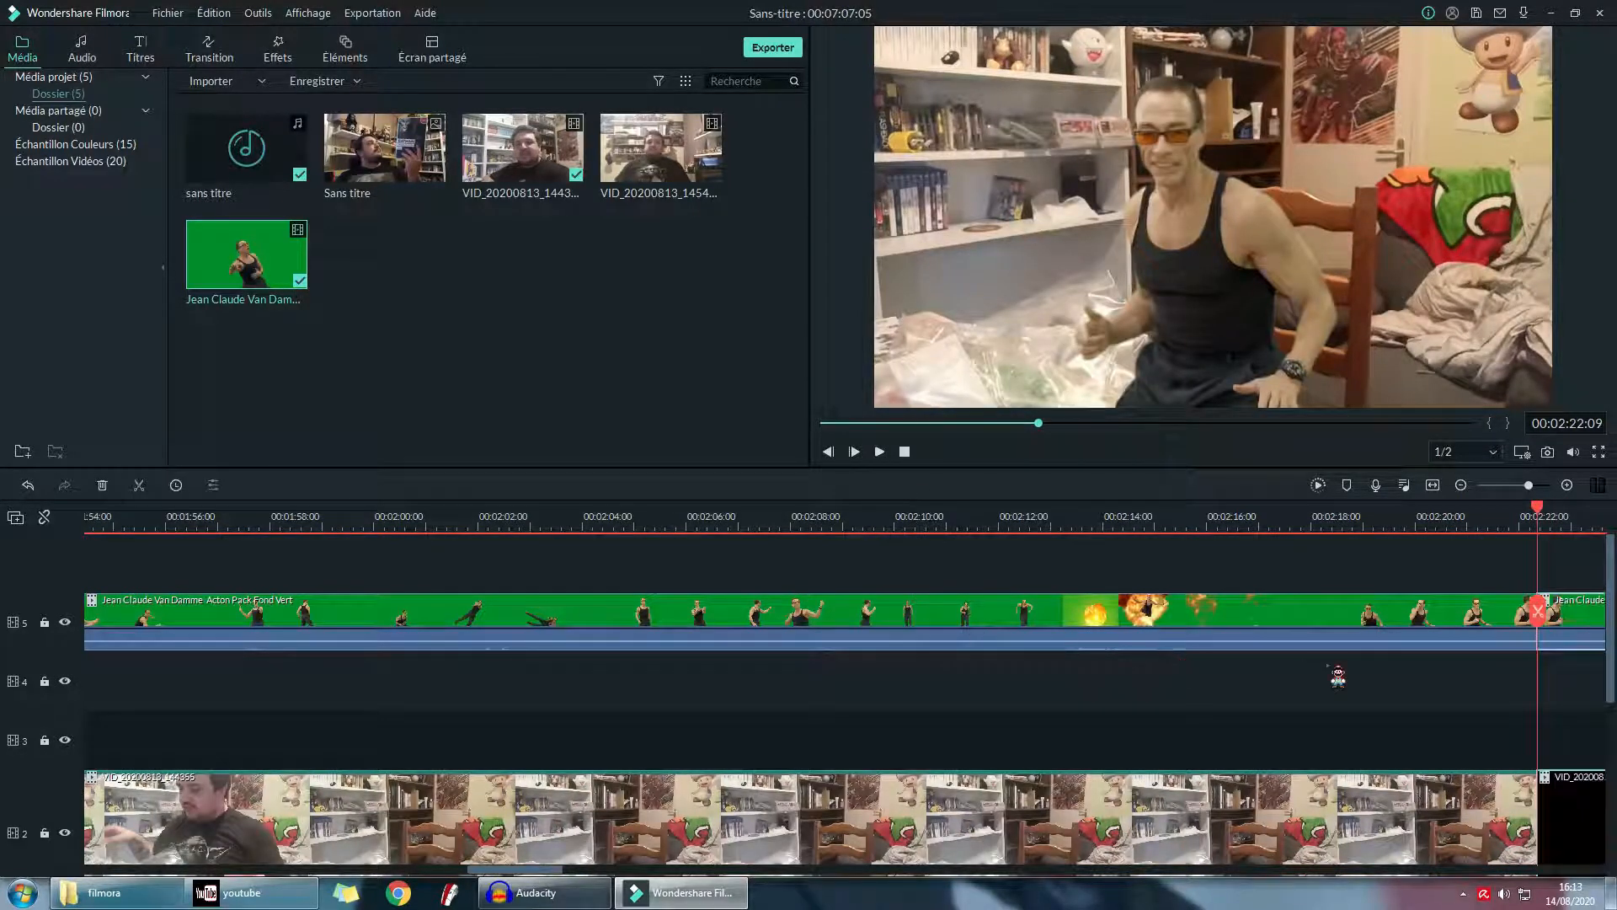
{"action": "left_click", "coordinate": [1339, 634]}
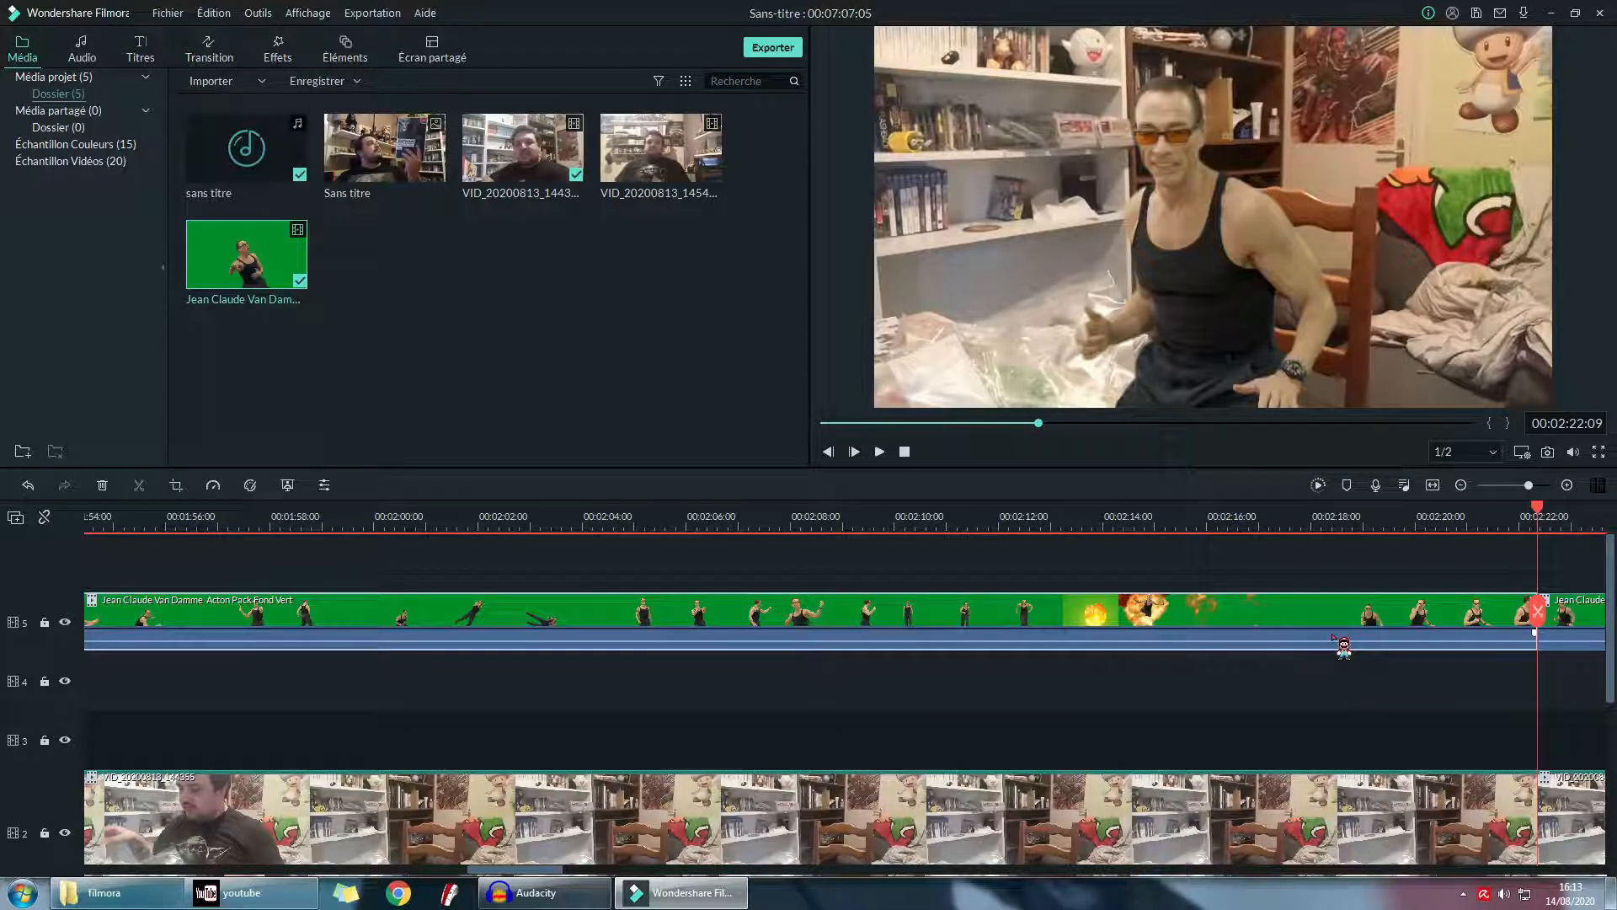
{"action": "key", "text": "Delete"}
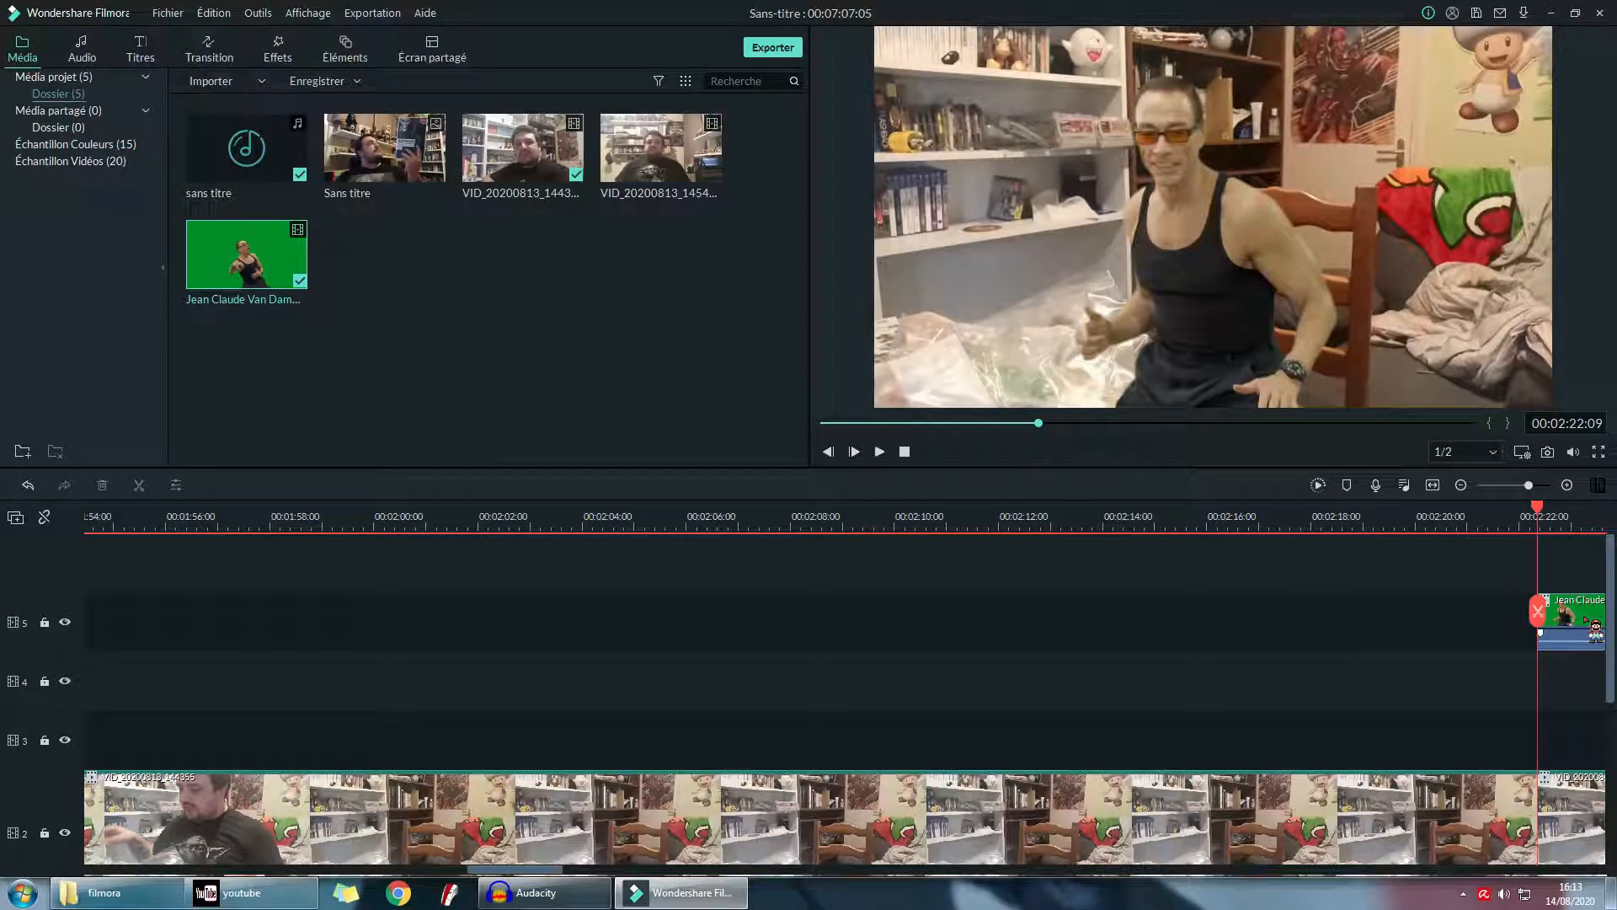
{"action": "key", "text": "ctrl+z"}
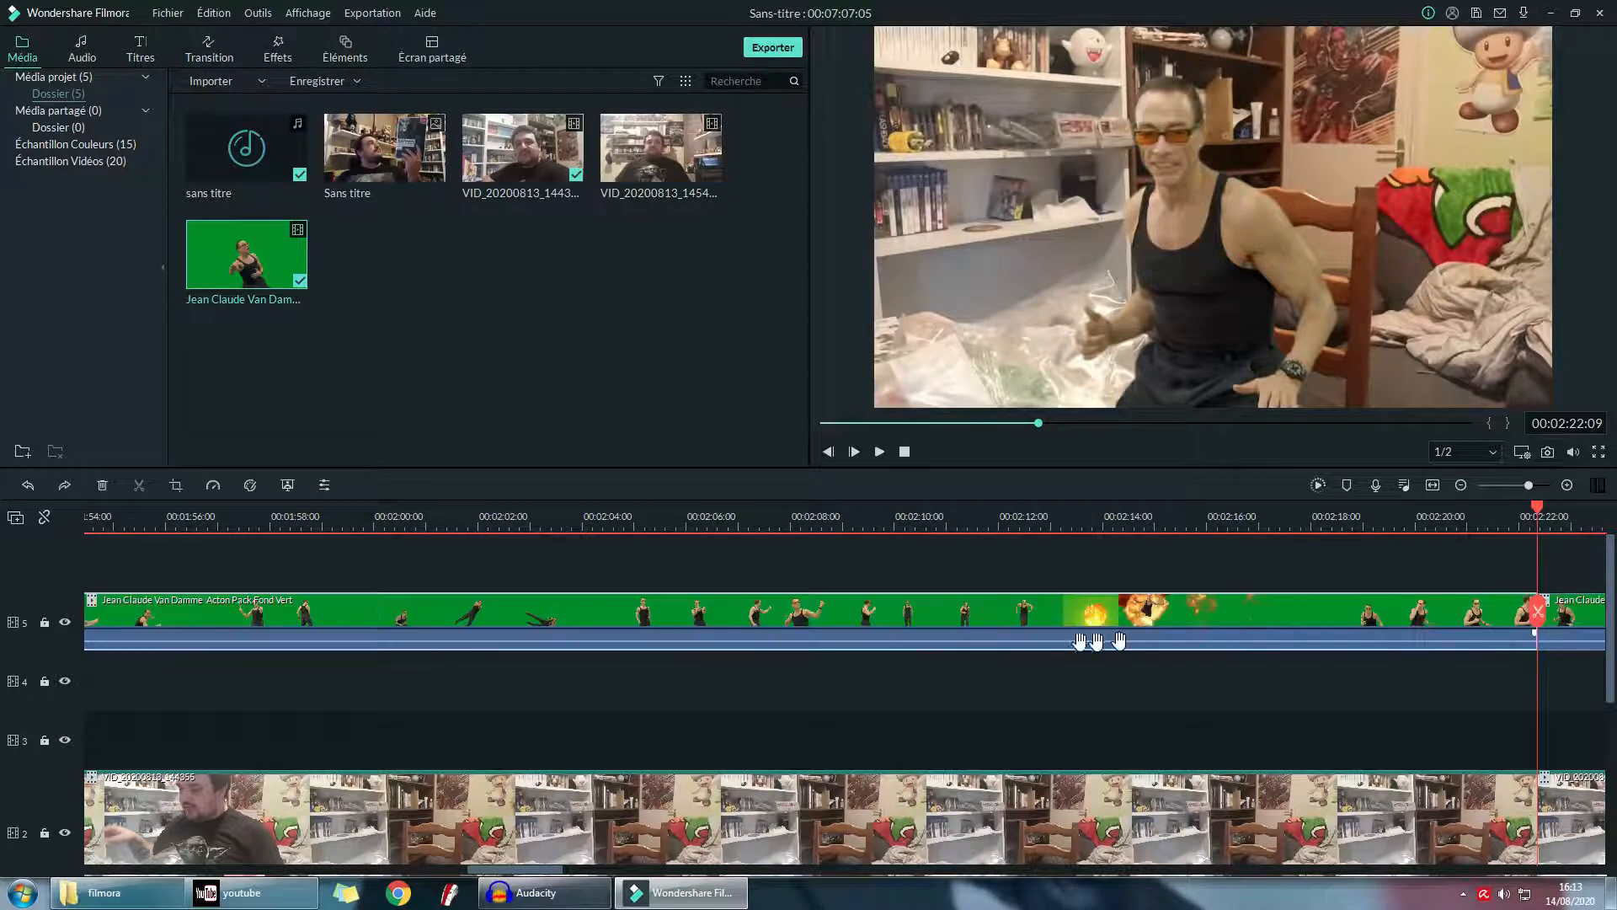
- Move the overlay part before the split up one track and shift the part after it back to about 00:02:11
{"action": "left_click_drag", "start_coordinate": [1366, 634], "coordinate": [1365, 580]}
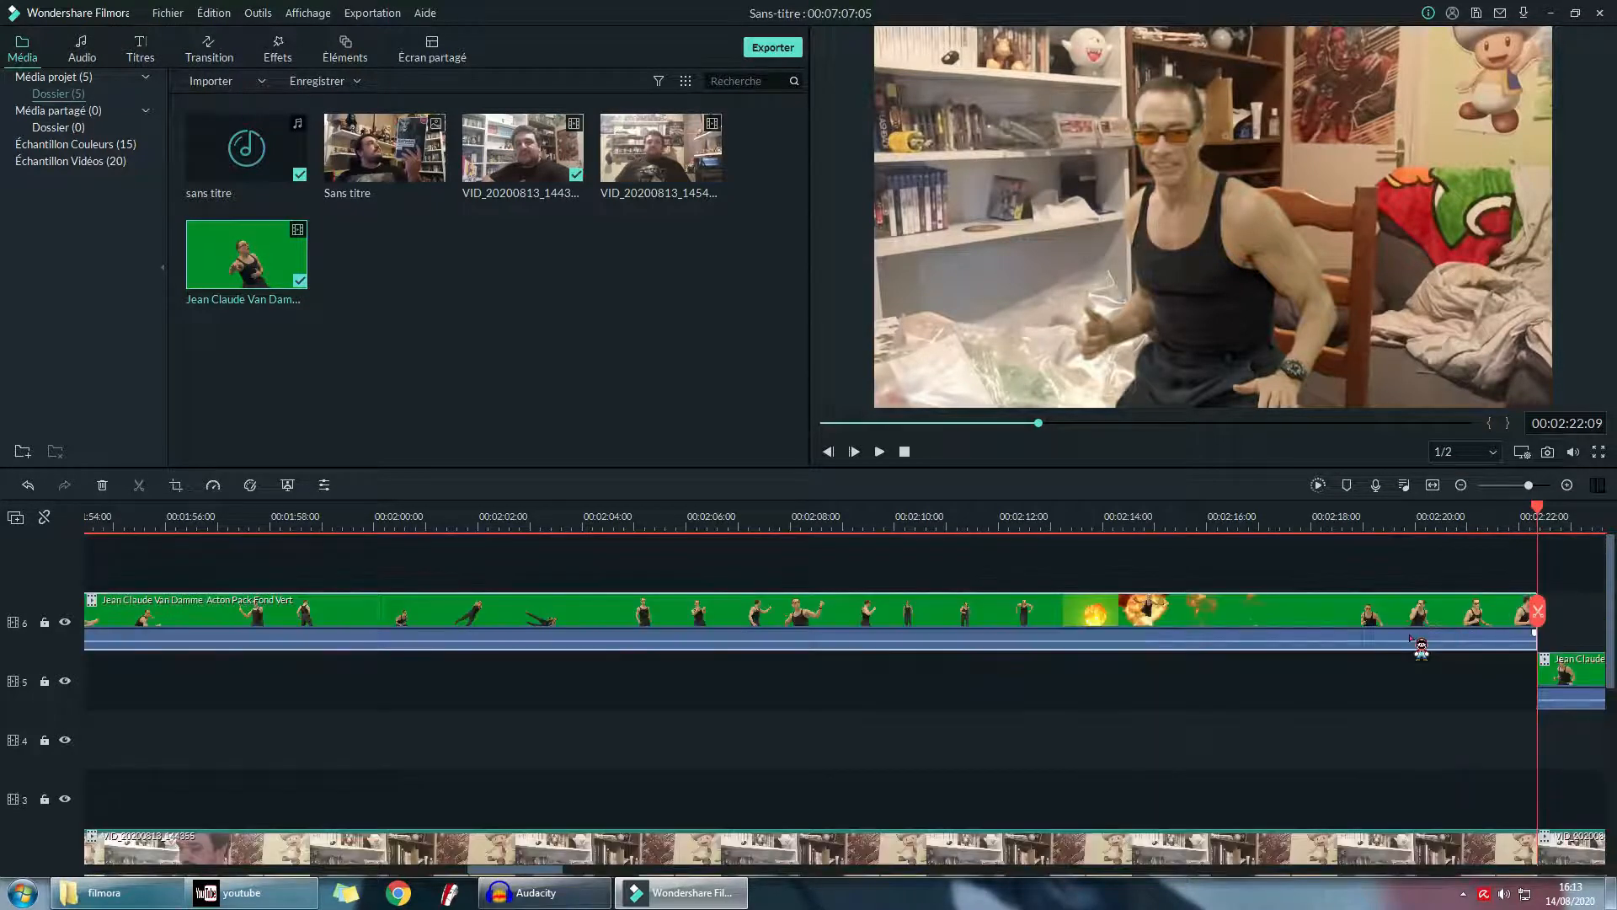
{"action": "left_click_drag", "start_coordinate": [1588, 683], "coordinate": [977, 694]}
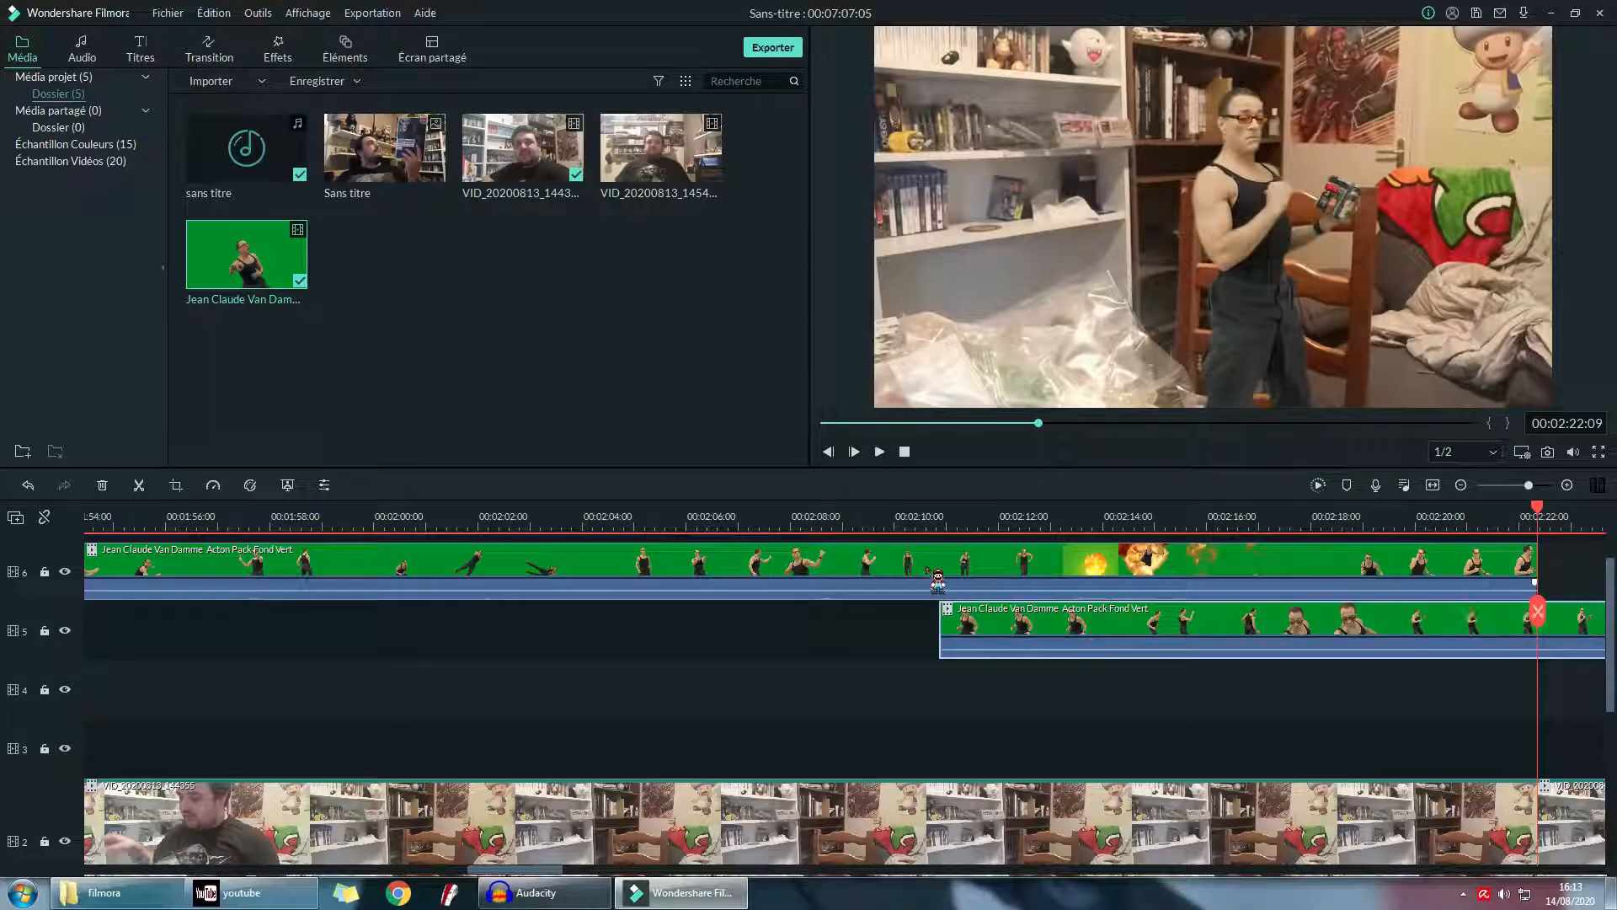
{"action": "scroll", "coordinate": [969, 766], "scroll_direction": "down", "scroll_amount": 3}
{"action": "scroll", "coordinate": [853, 758], "scroll_direction": "down", "scroll_amount": 3}
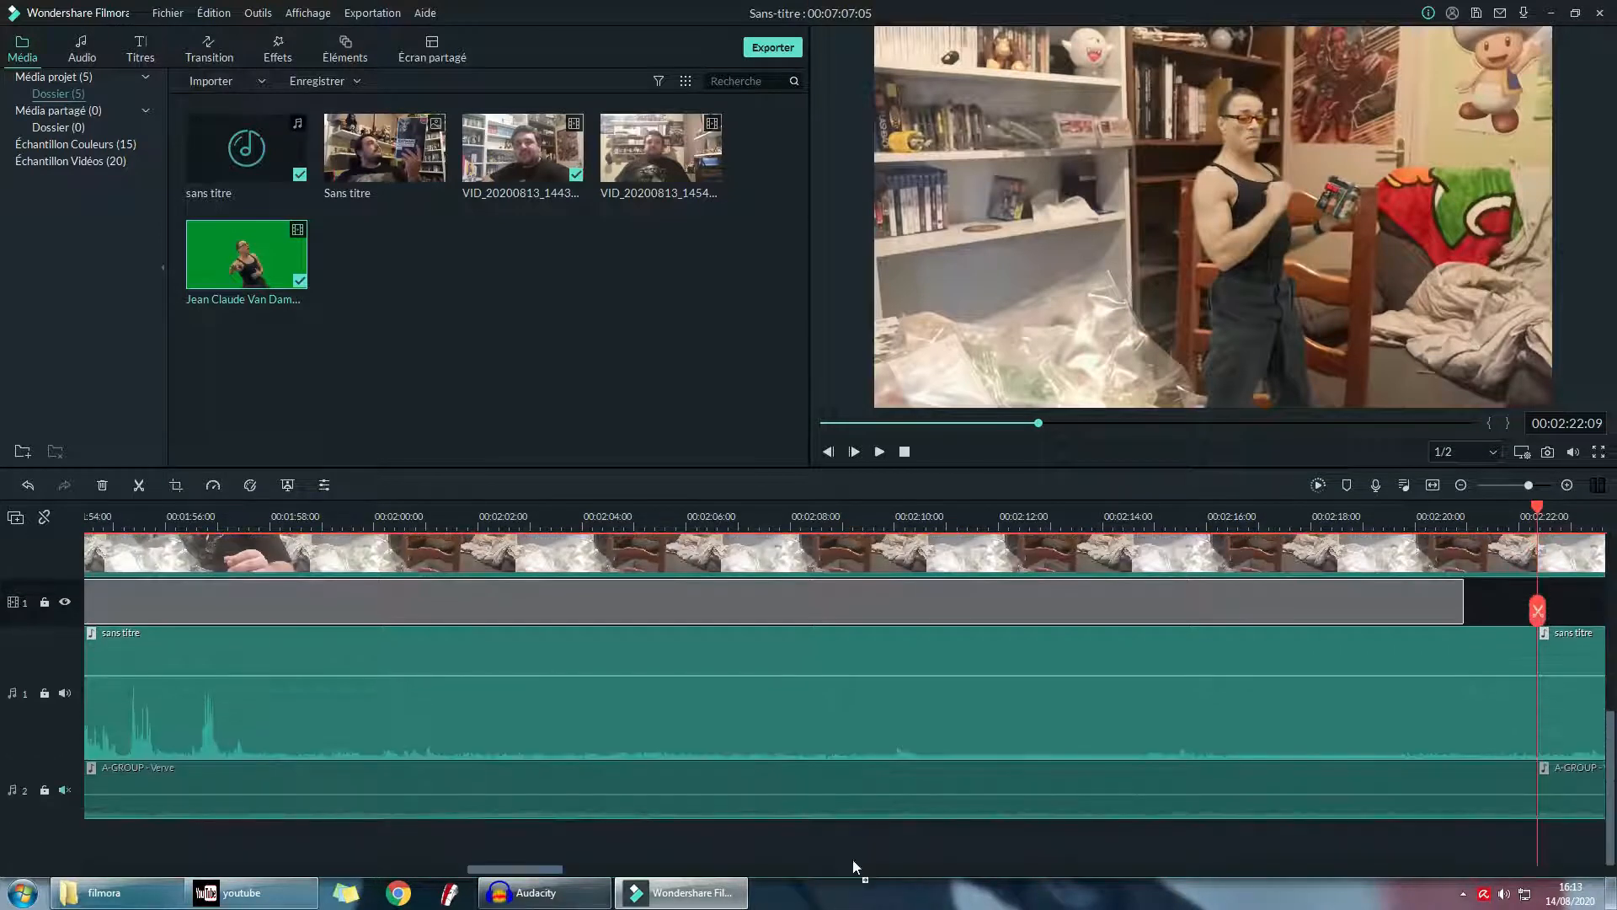
{"action": "scroll", "coordinate": [1042, 741], "scroll_direction": "up", "scroll_amount": 6}
- Play the main video from before the overlay to find its spot and move the Van Damme clip to start at about 00:01:57
{"action": "left_click_drag", "start_coordinate": [351, 522], "coordinate": [200, 516]}
{"action": "key", "text": "space"}
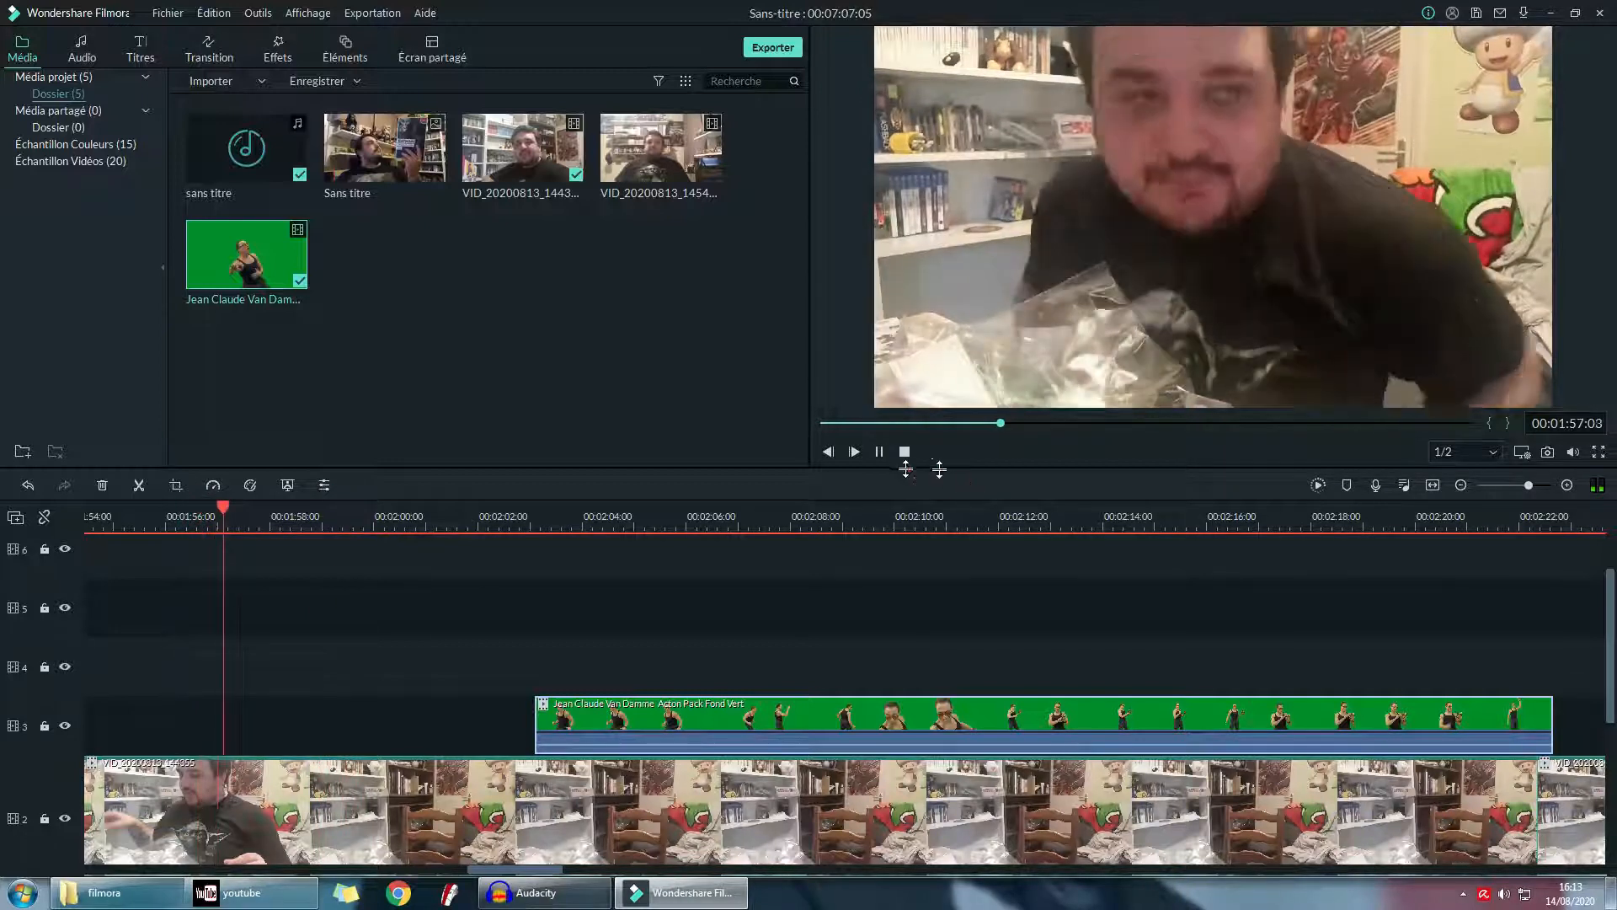
{"action": "key", "text": "space"}
{"action": "left_click_drag", "start_coordinate": [741, 725], "coordinate": [424, 718]}
{"action": "key", "text": "space"}
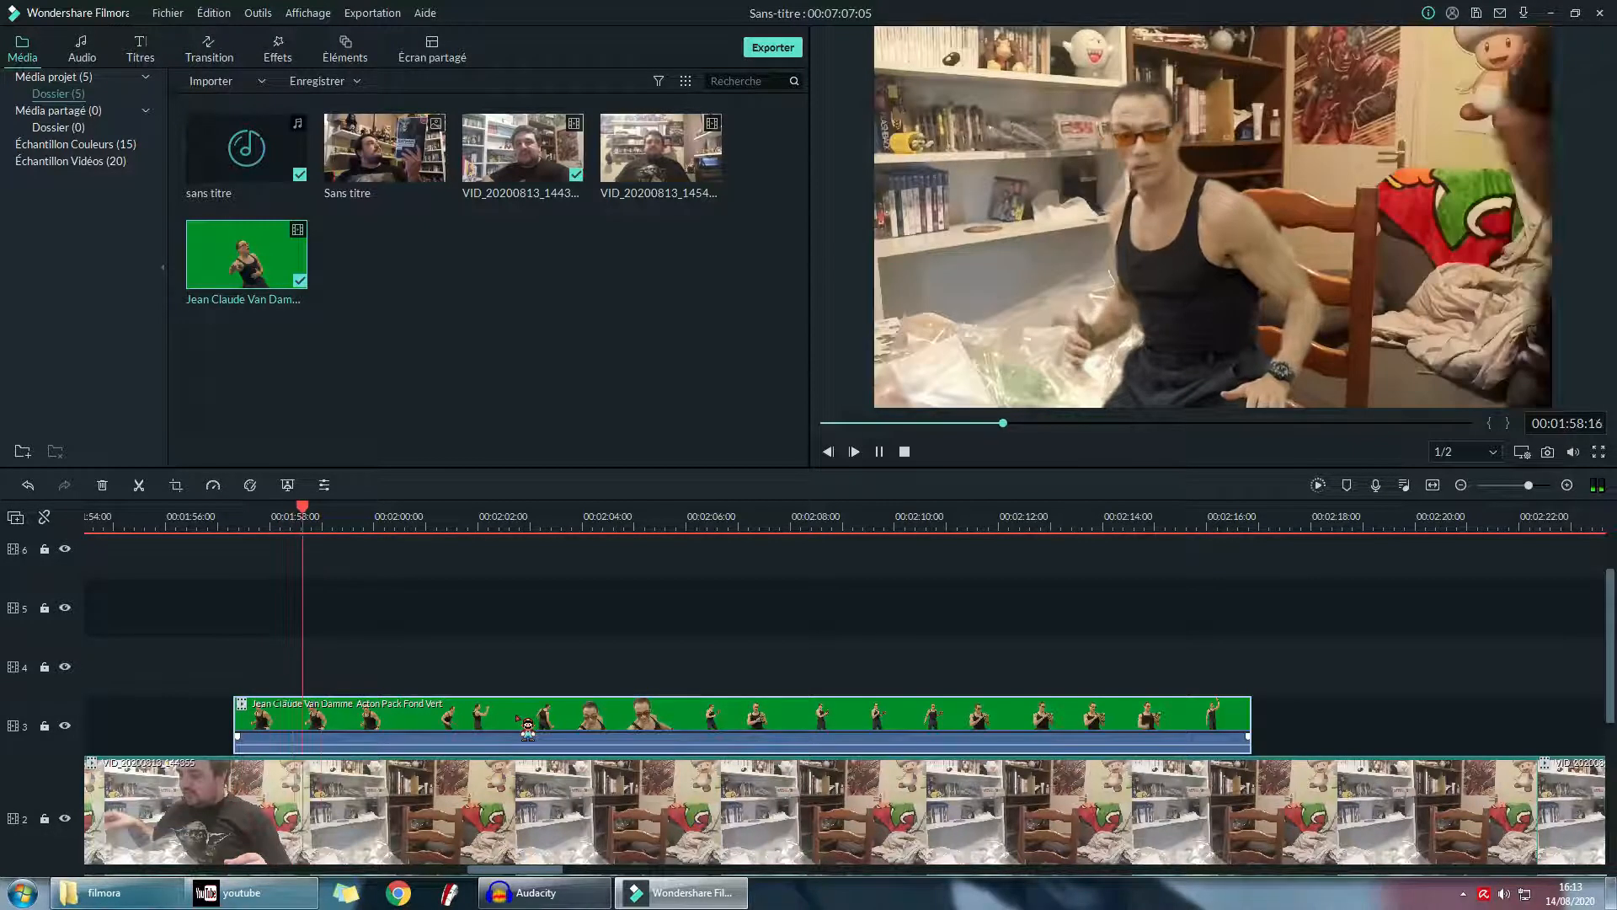
{"action": "key", "text": "space"}
{"action": "left_click_drag", "start_coordinate": [429, 718], "coordinate": [413, 715]}
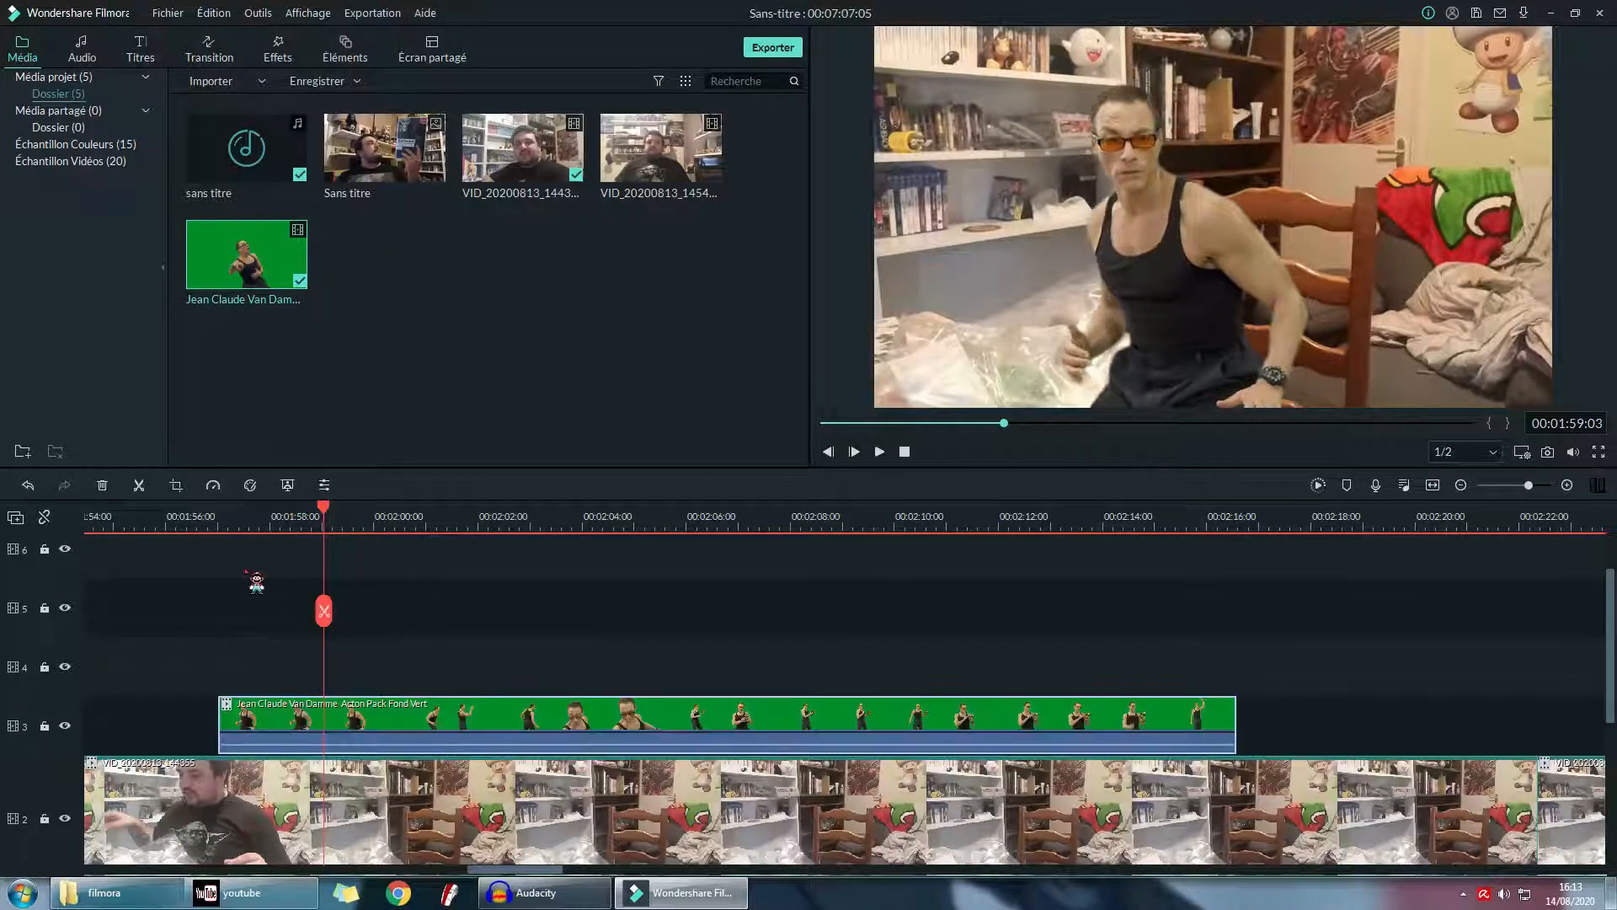
- Move the Van Damme clip earlier, to start at about 00:01:55:14, and play it against the main video from its beginning
{"action": "left_click", "coordinate": [222, 516]}
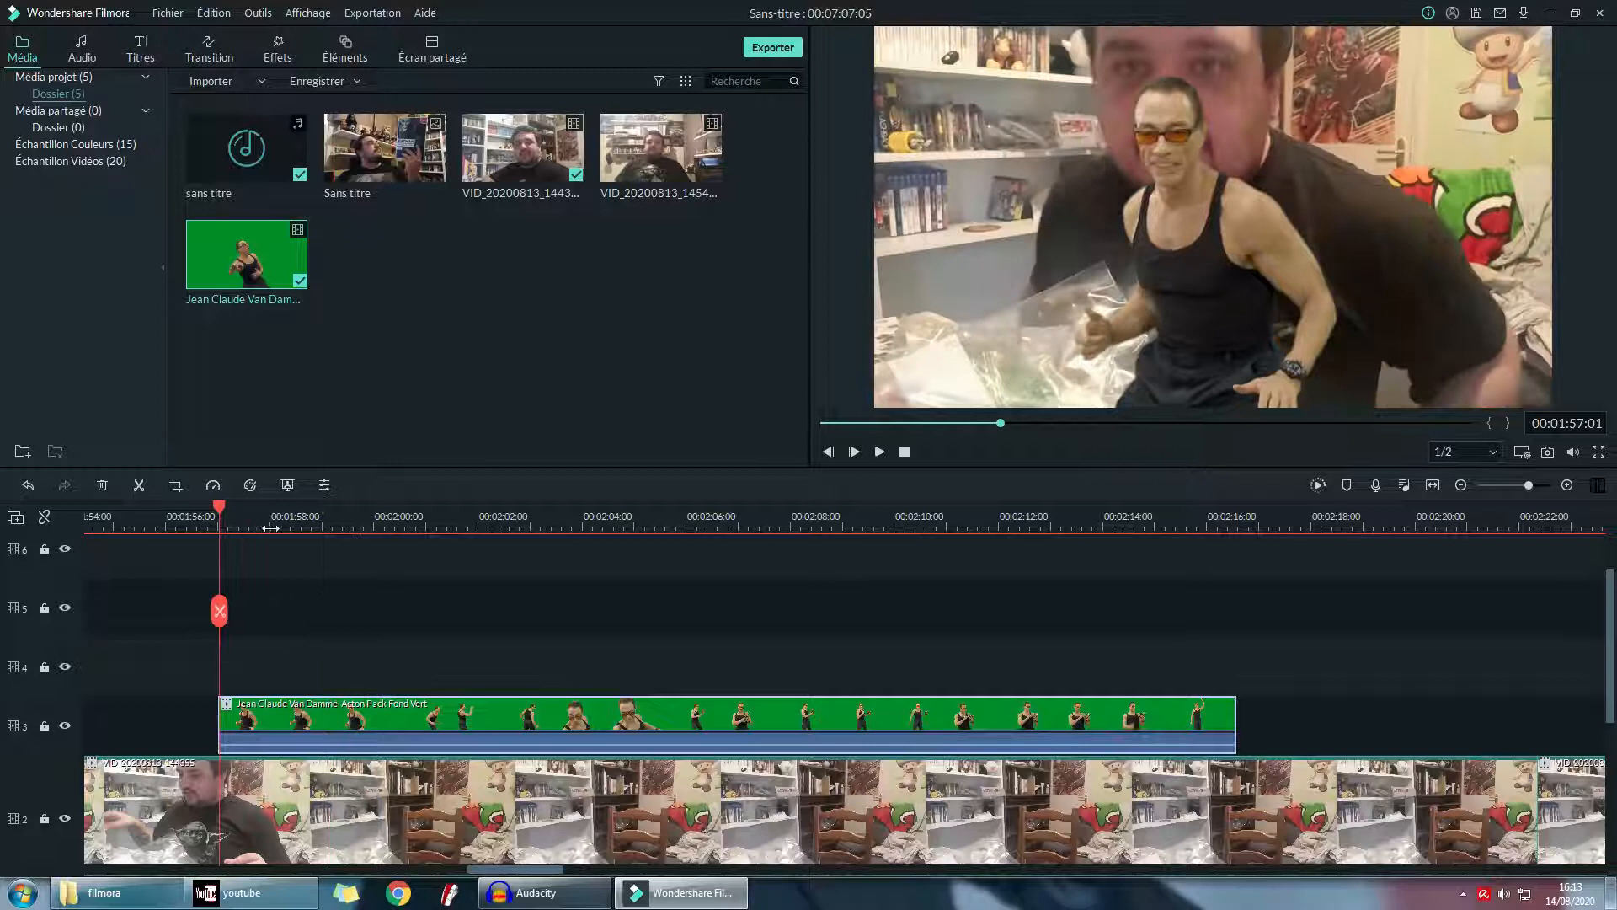
{"action": "key", "text": "space"}
{"action": "key", "text": "space"}
{"action": "left_click_drag", "start_coordinate": [483, 721], "coordinate": [408, 720]}
{"action": "left_click", "coordinate": [147, 517]}
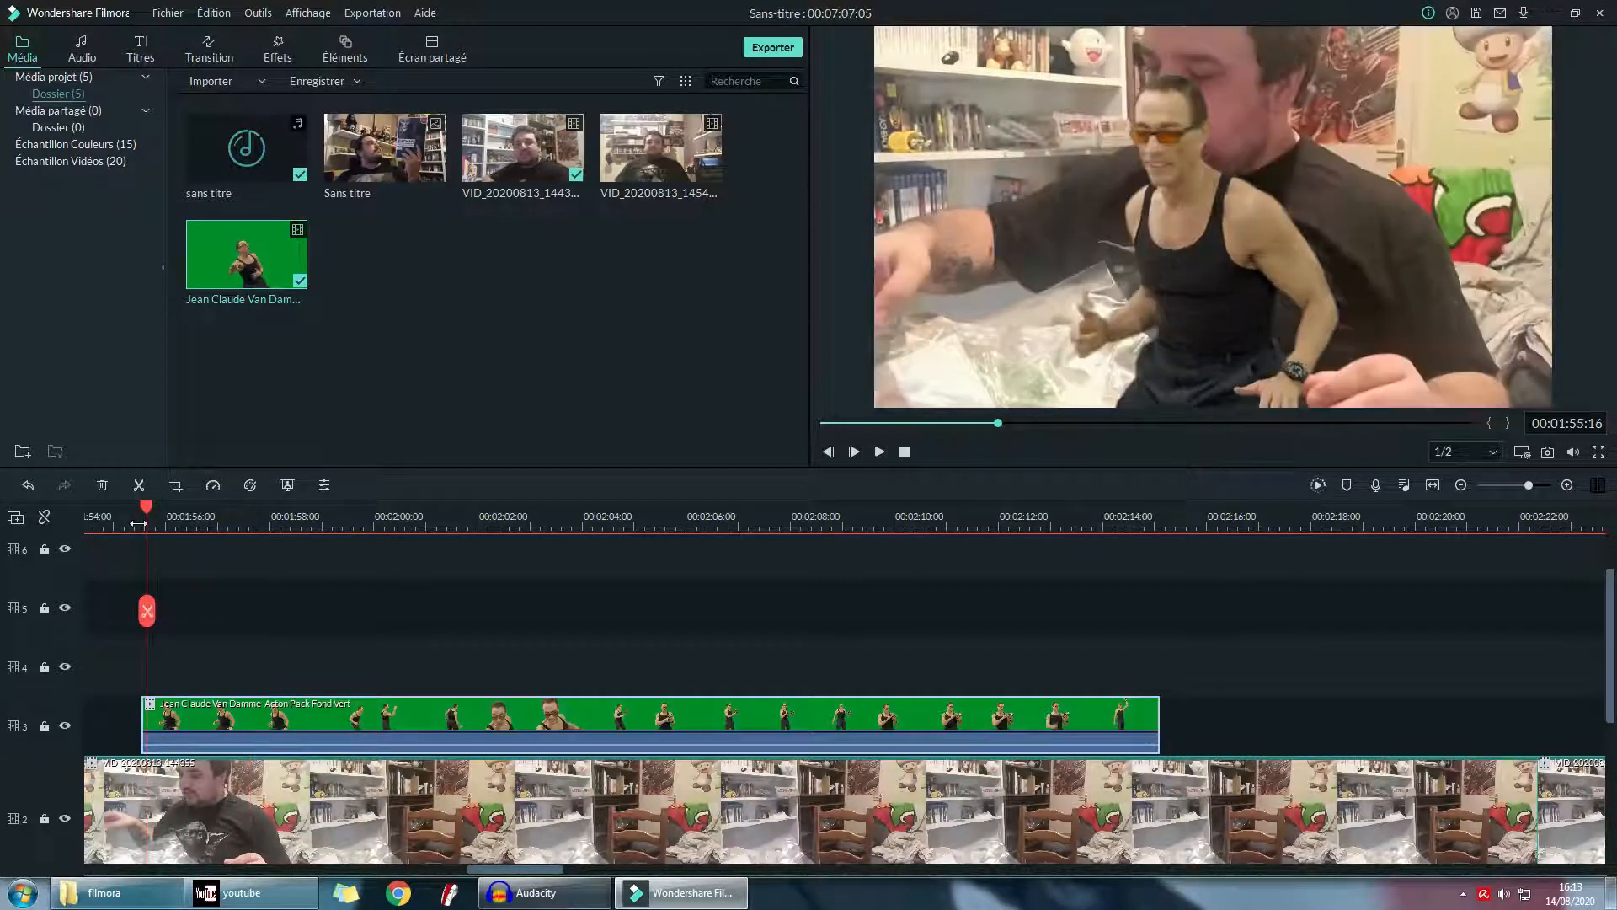
{"action": "key", "text": "space"}
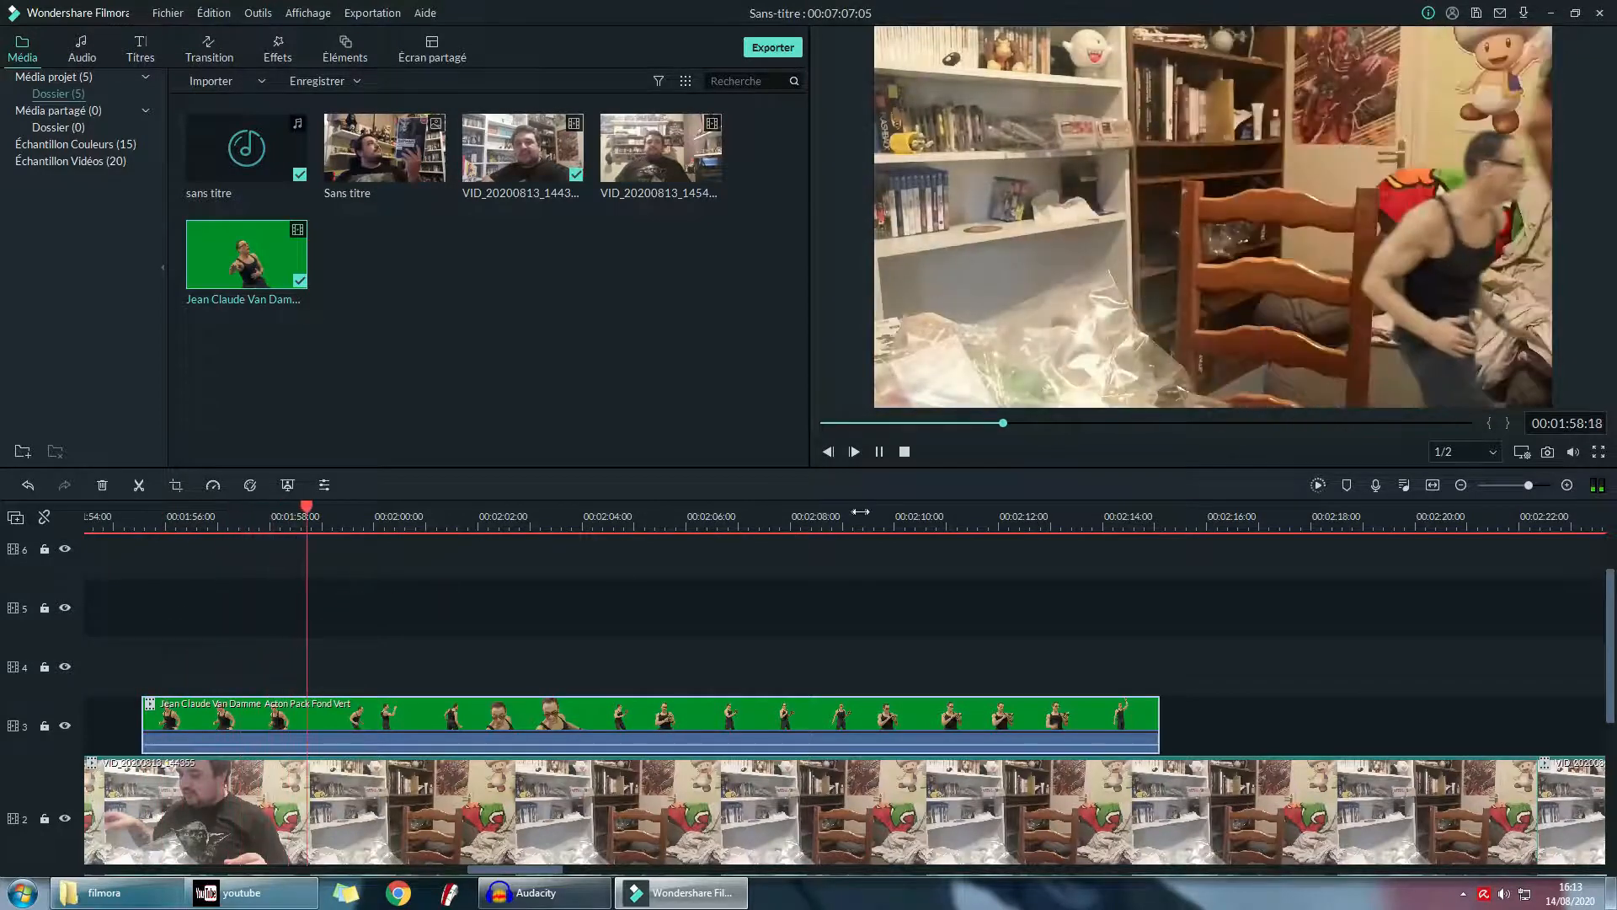
{"action": "left_click", "coordinate": [883, 451]}
{"action": "left_click", "coordinate": [884, 452]}
{"action": "left_click", "coordinate": [884, 451]}
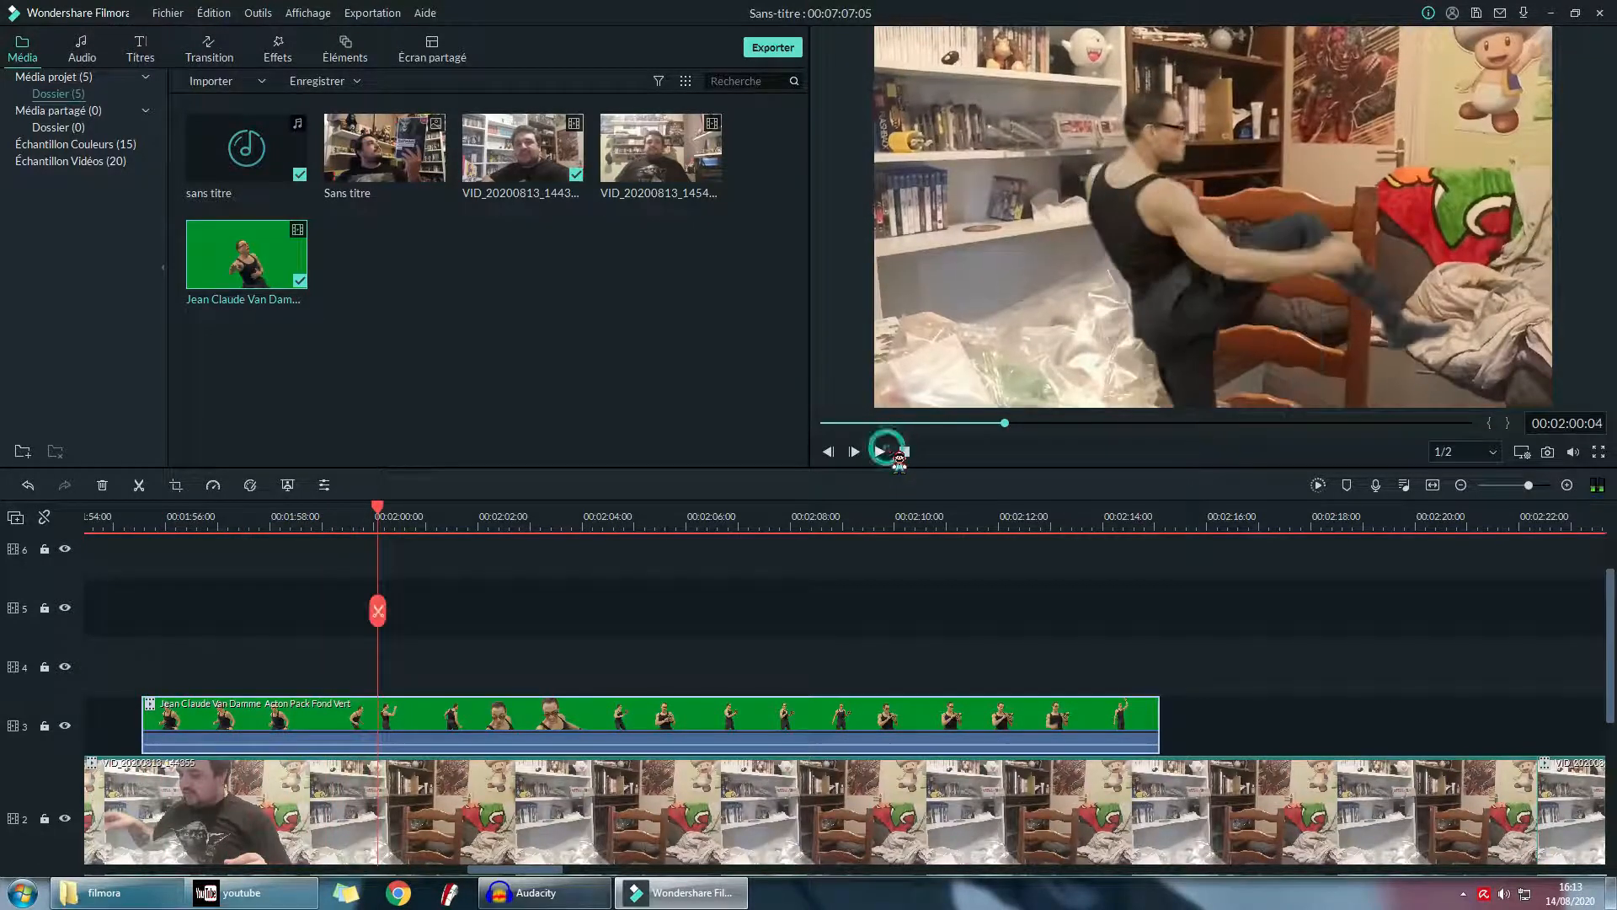
- Split the Van Damme clip at about 00:01:59:14, where he has left the frame, and move the remaining part to a higher track
{"action": "key", "text": "Left"}
{"action": "key", "text": "Left"}
{"action": "key", "text": "Left"}
{"action": "key", "text": "Left"}
{"action": "key", "text": "Left"}
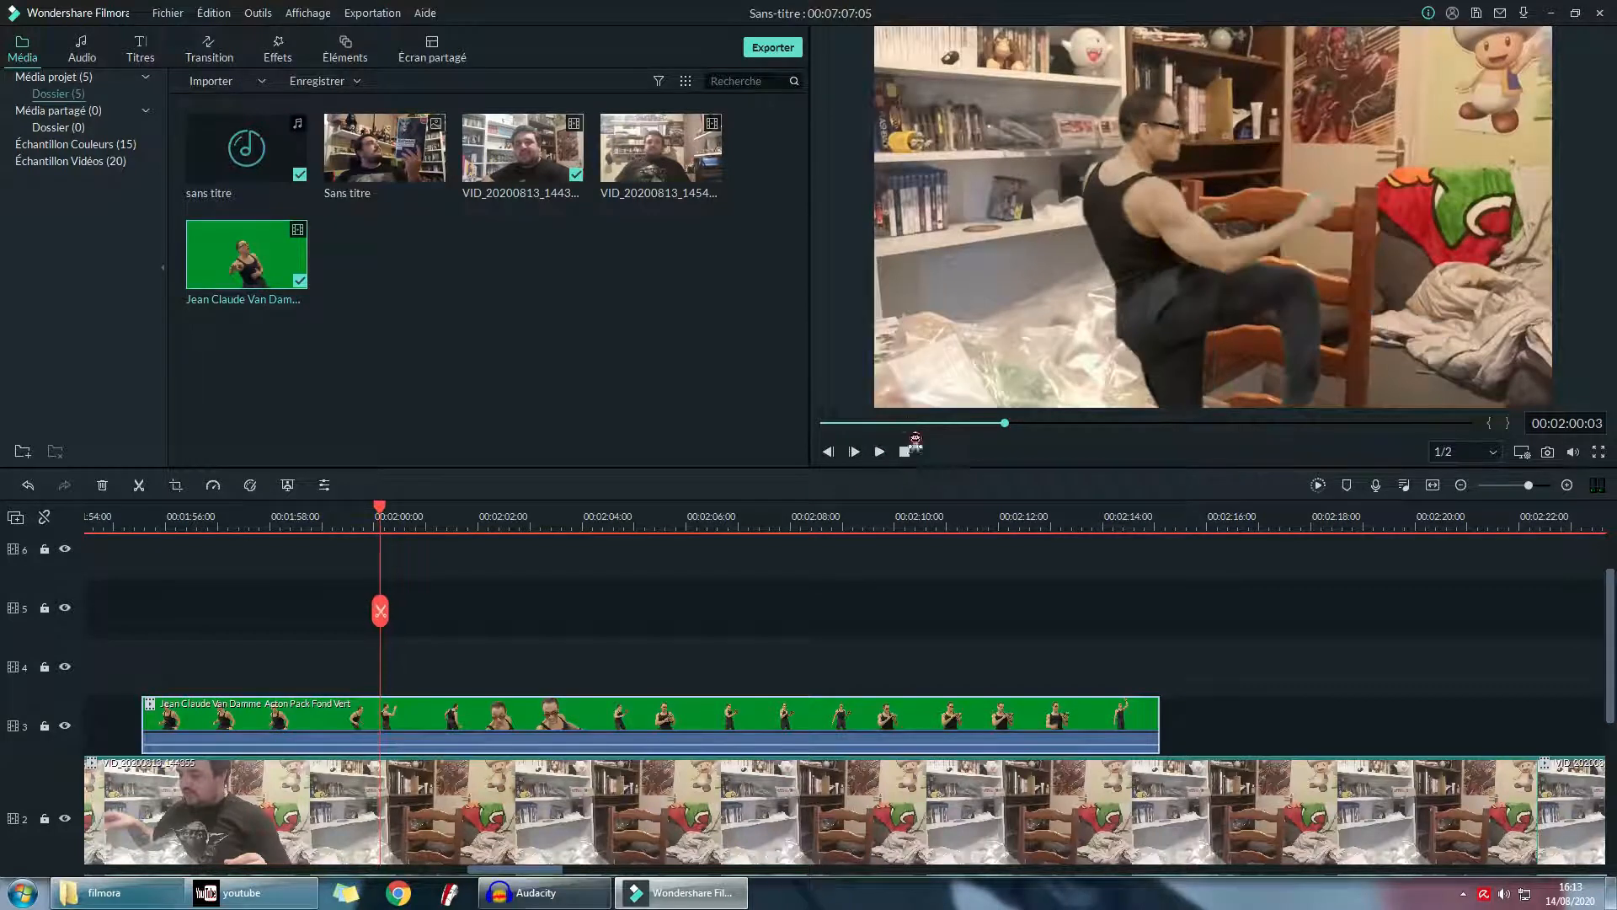
{"action": "key", "text": "Left"}
{"action": "key", "text": "Left"}
{"action": "key", "text": "Left"}
{"action": "key", "text": "Left"}
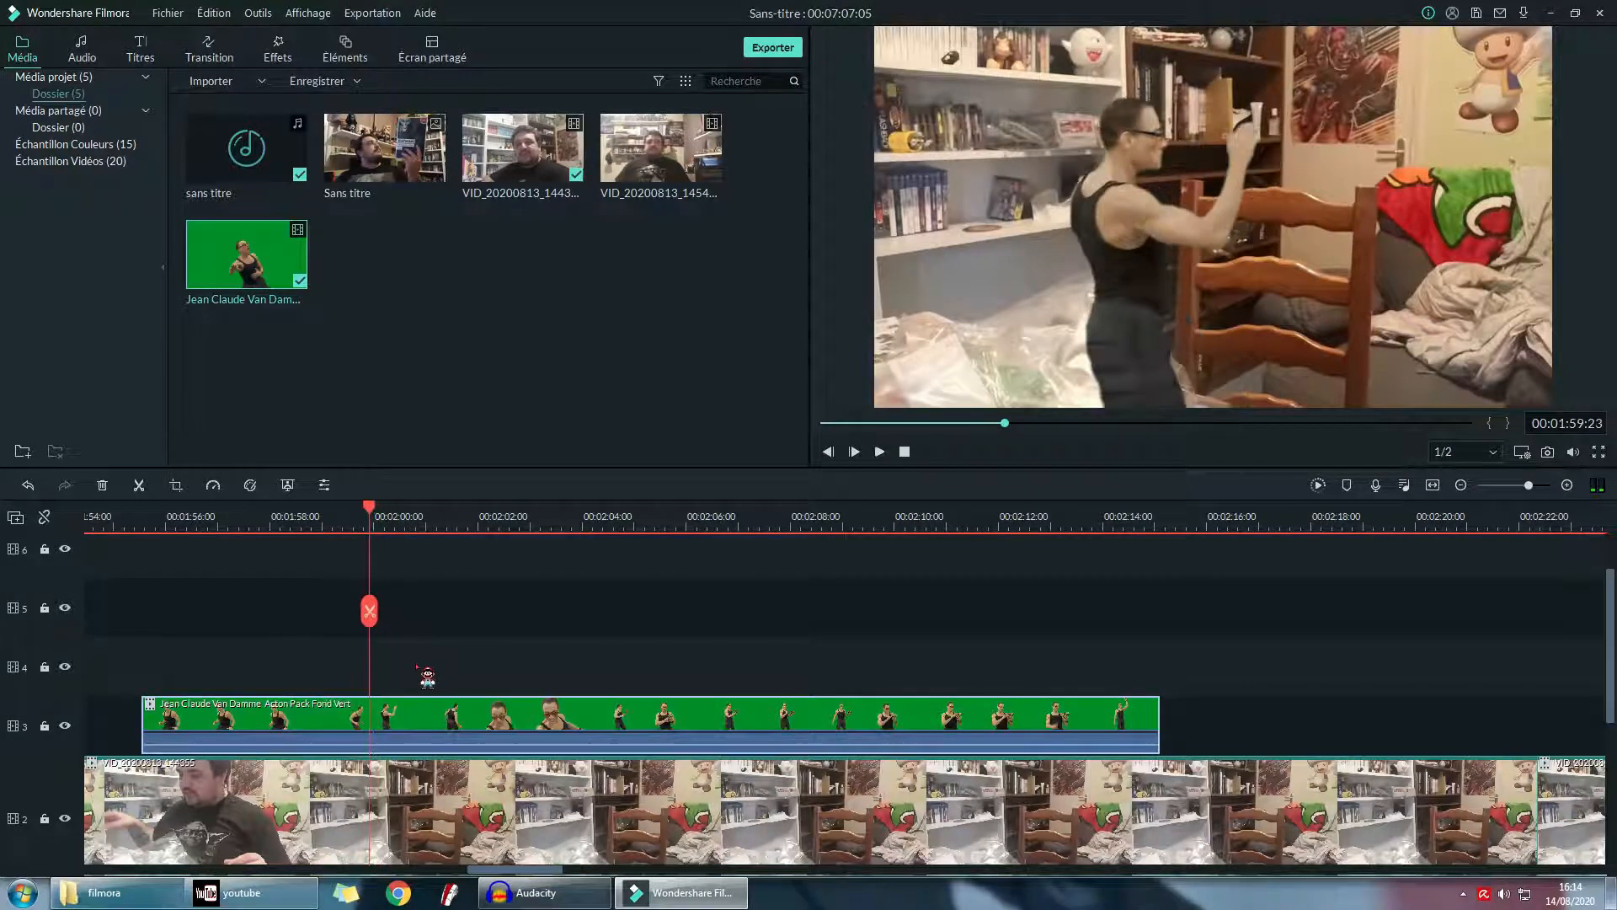
{"action": "key", "text": "Left"}
{"action": "key", "text": "Left"}
{"action": "key", "text": "Left"}
{"action": "key", "text": "Left"}
{"action": "key", "text": "Left"}
{"action": "key", "text": "Left"}
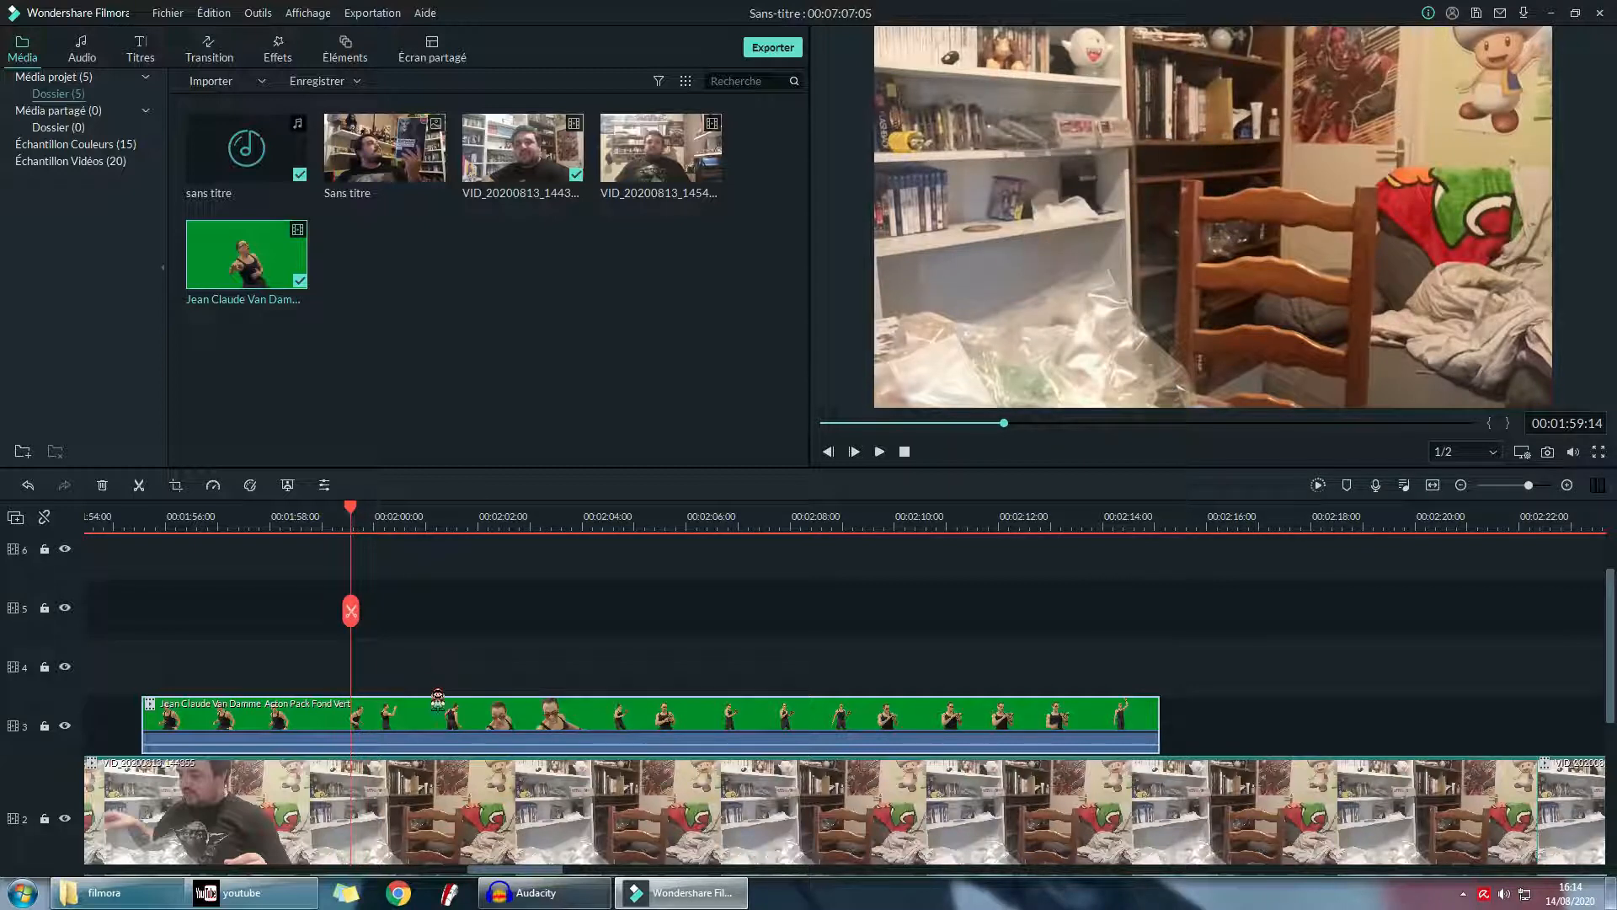
{"action": "key", "text": "ctrl+b"}
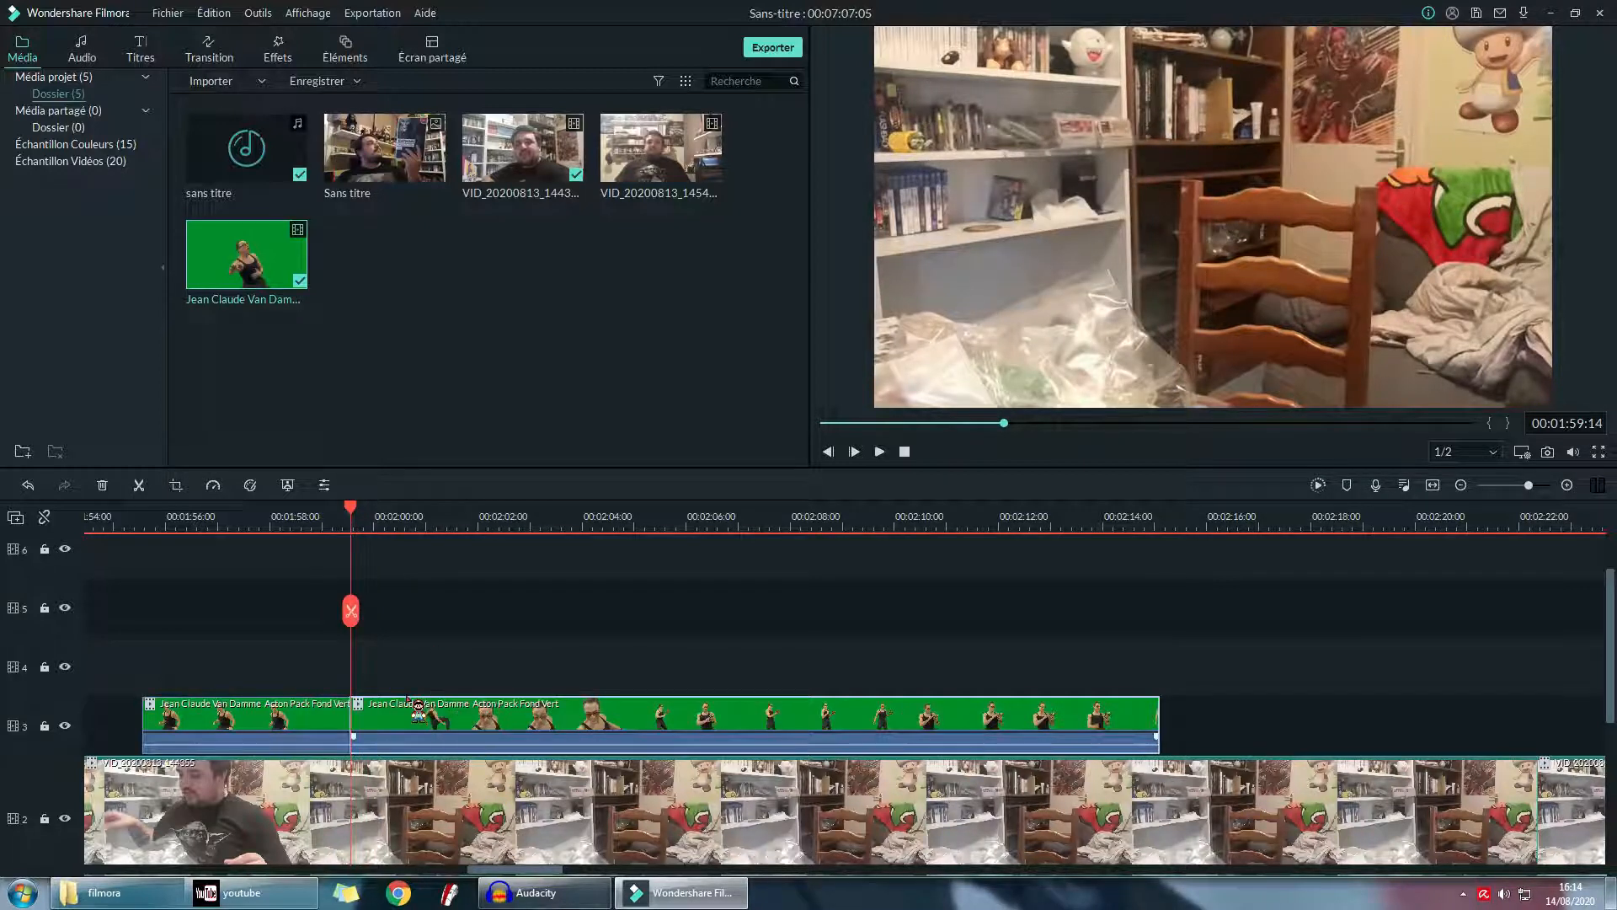
{"action": "left_click_drag", "start_coordinate": [462, 702], "coordinate": [1087, 607]}
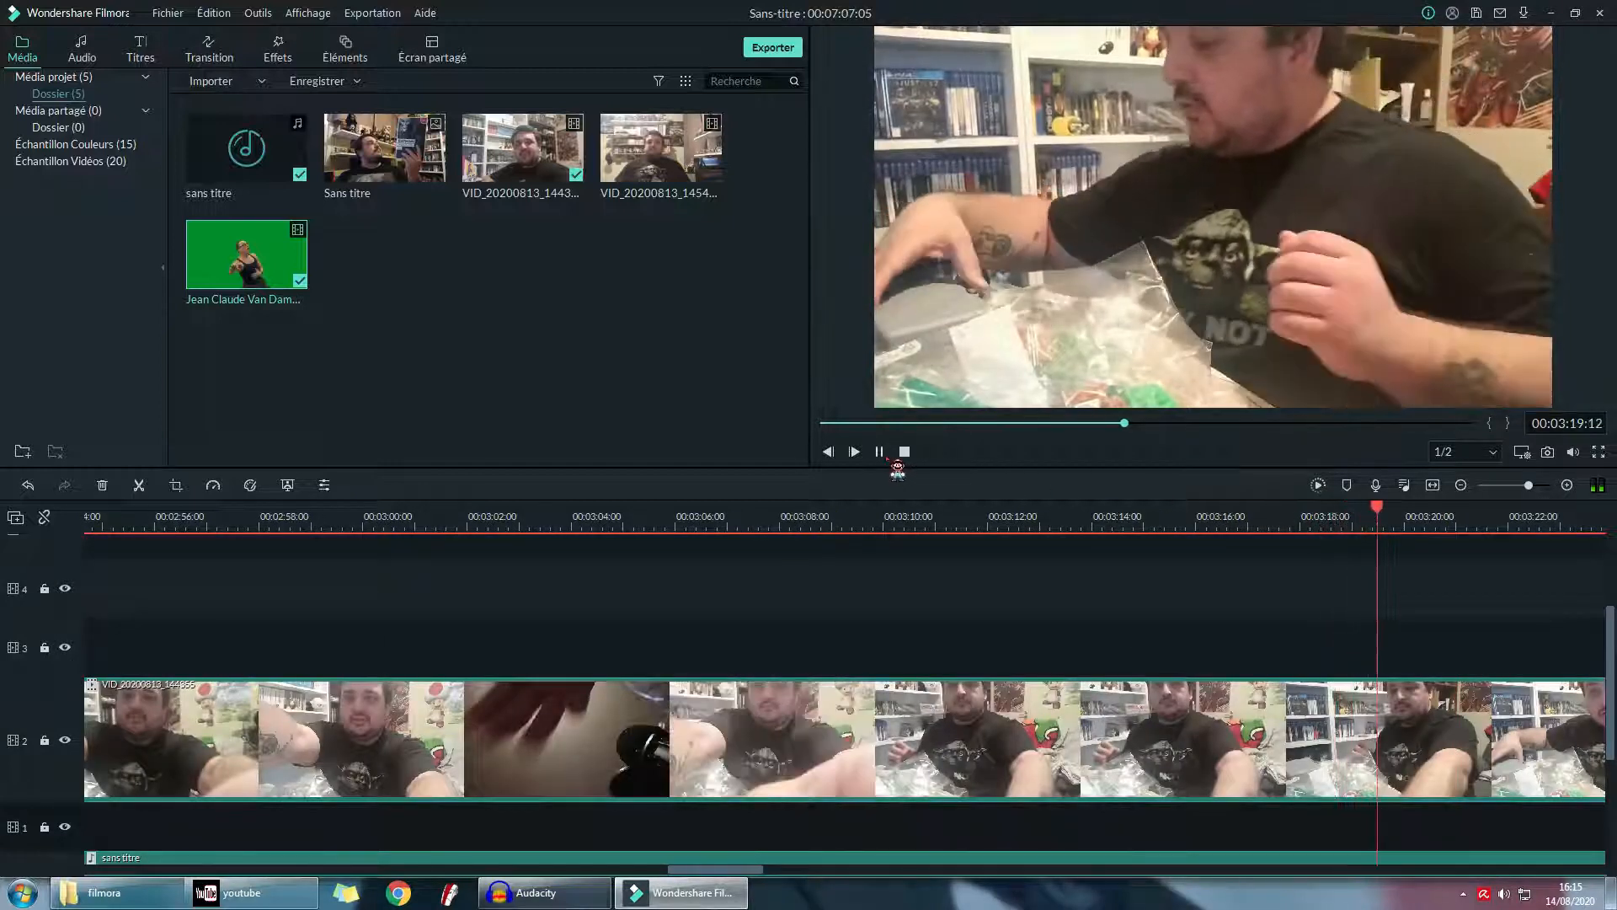
- Split the main video and the sans titre audio at about 00:03:18:20, just before the host speaks again
{"action": "left_click", "coordinate": [881, 452]}
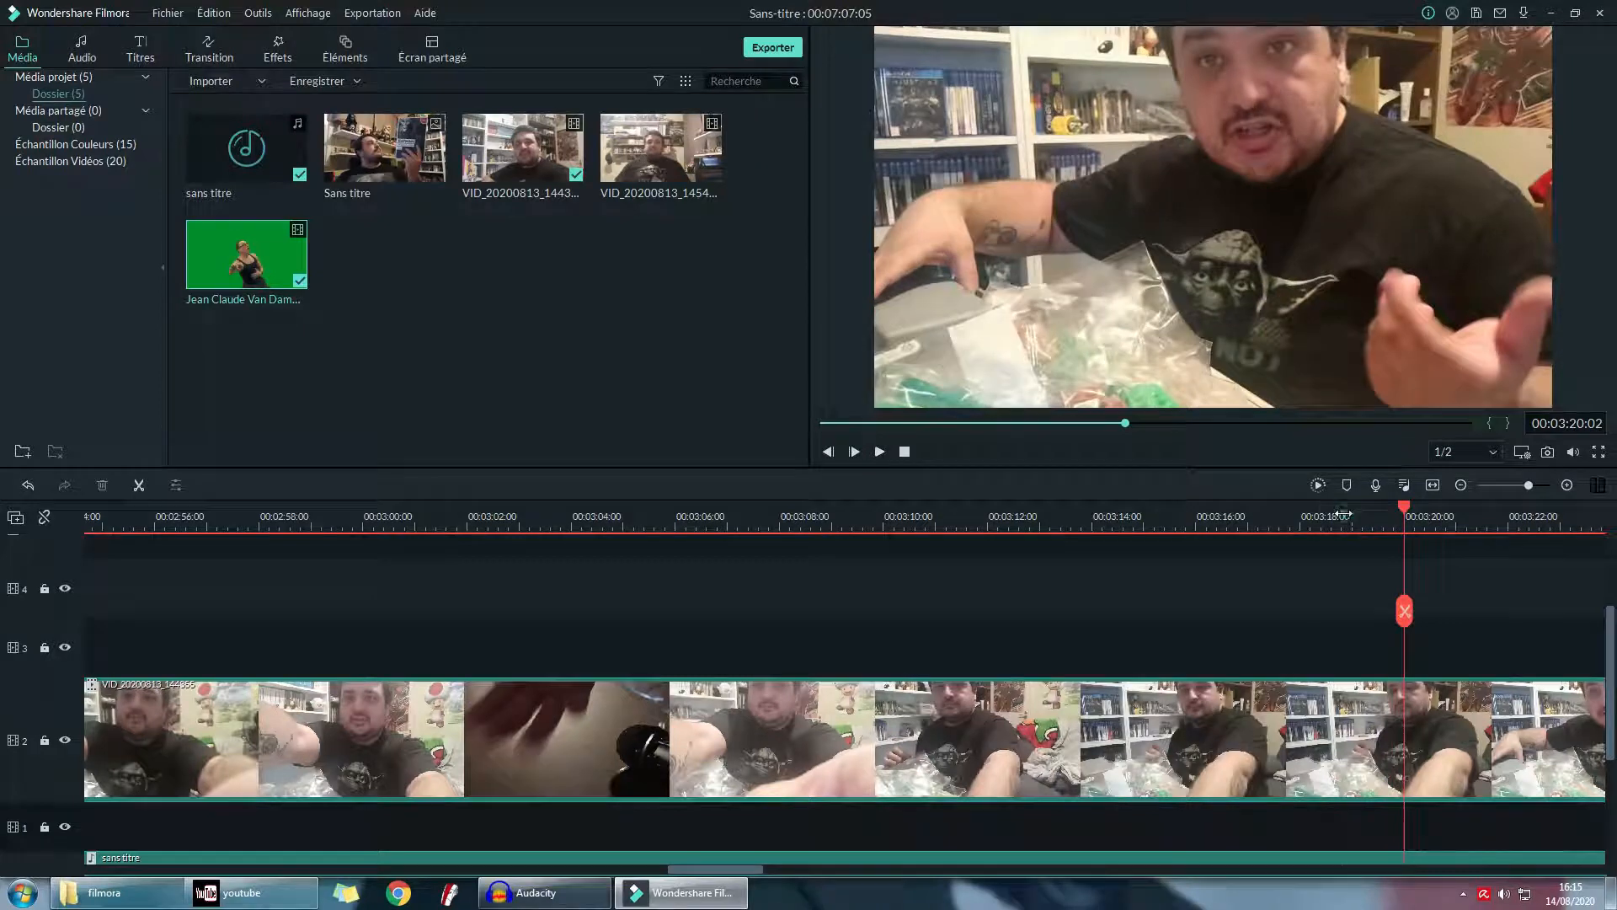
{"action": "left_click", "coordinate": [1342, 515]}
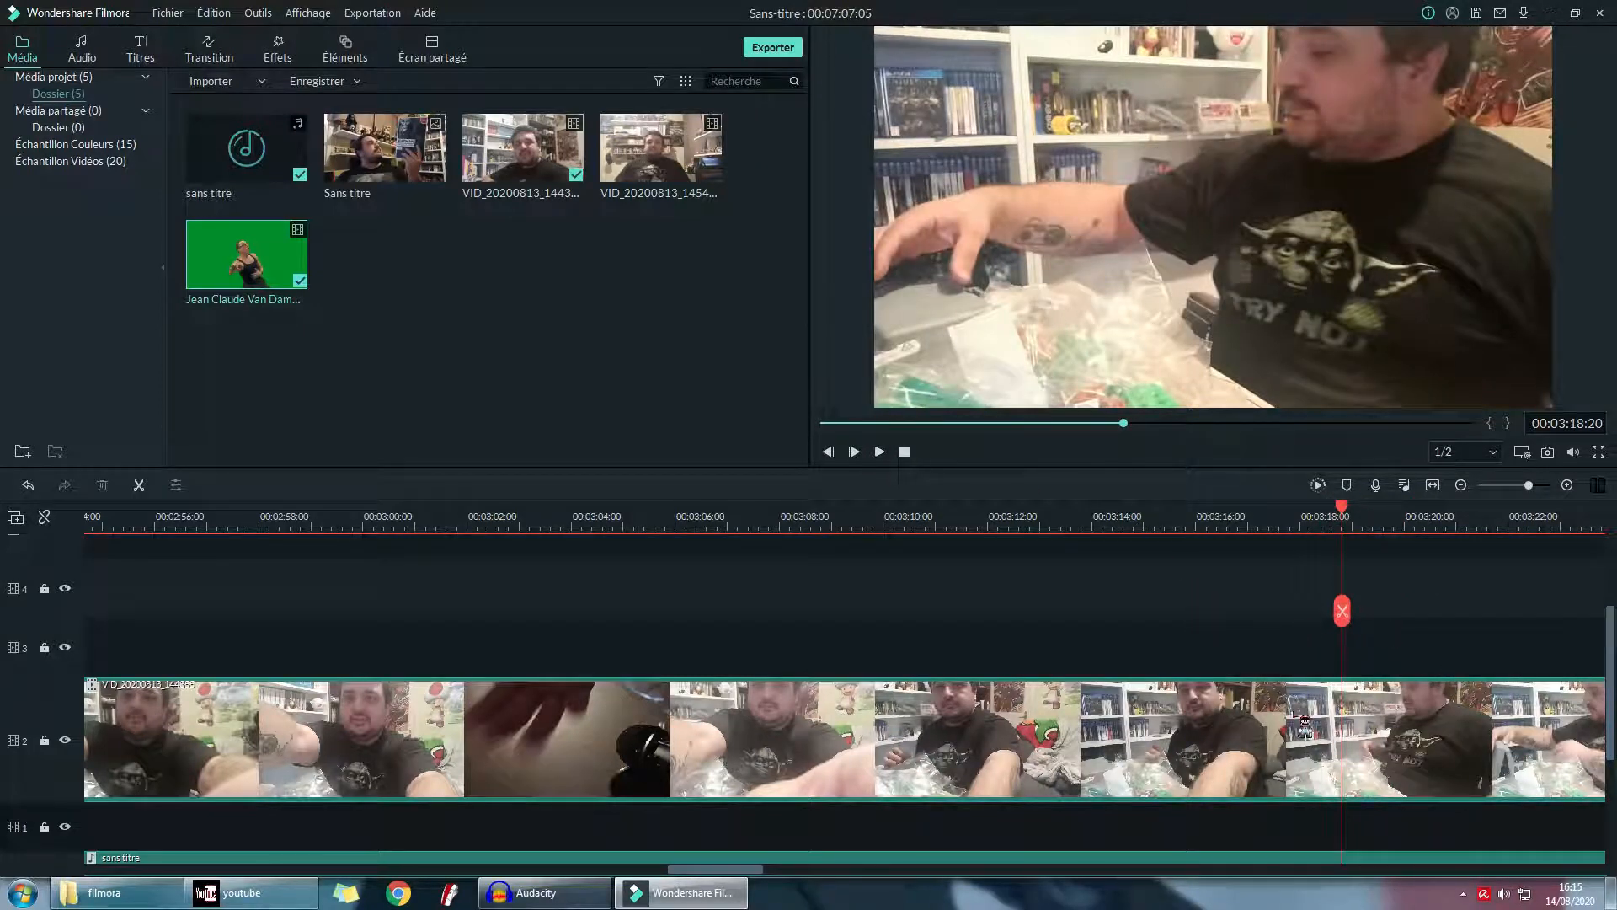
{"action": "scroll", "coordinate": [1305, 725], "scroll_direction": "down", "scroll_amount": 3}
{"action": "left_click", "coordinate": [1267, 640]}
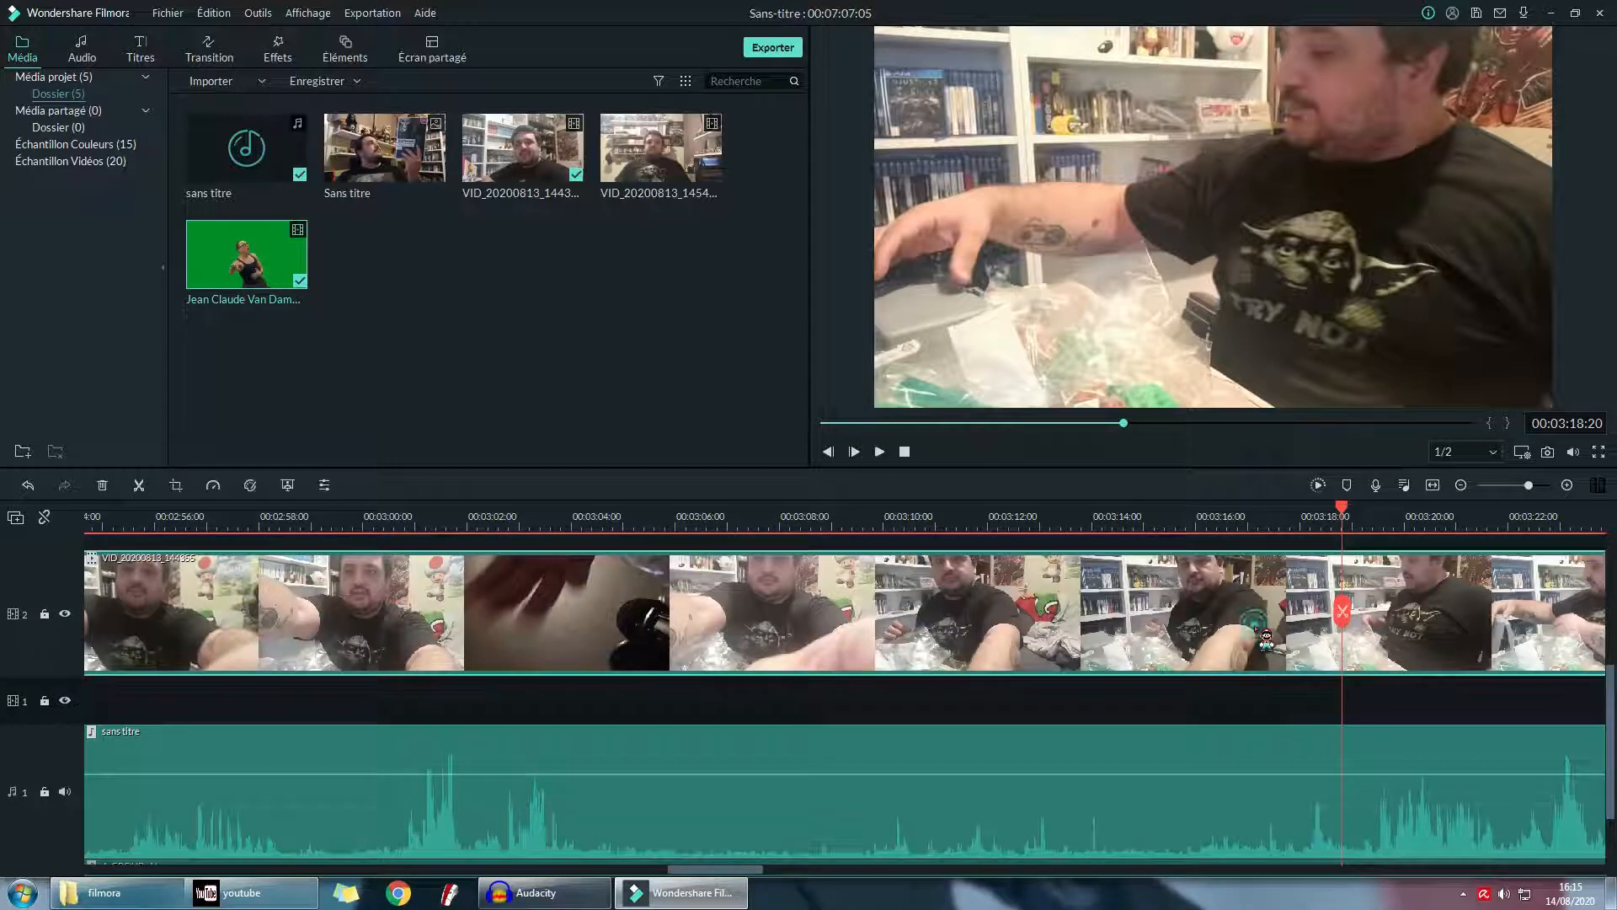
{"action": "left_click", "coordinate": [1245, 813], "text": "ctrl"}
{"action": "key", "text": "ctrl+b"}
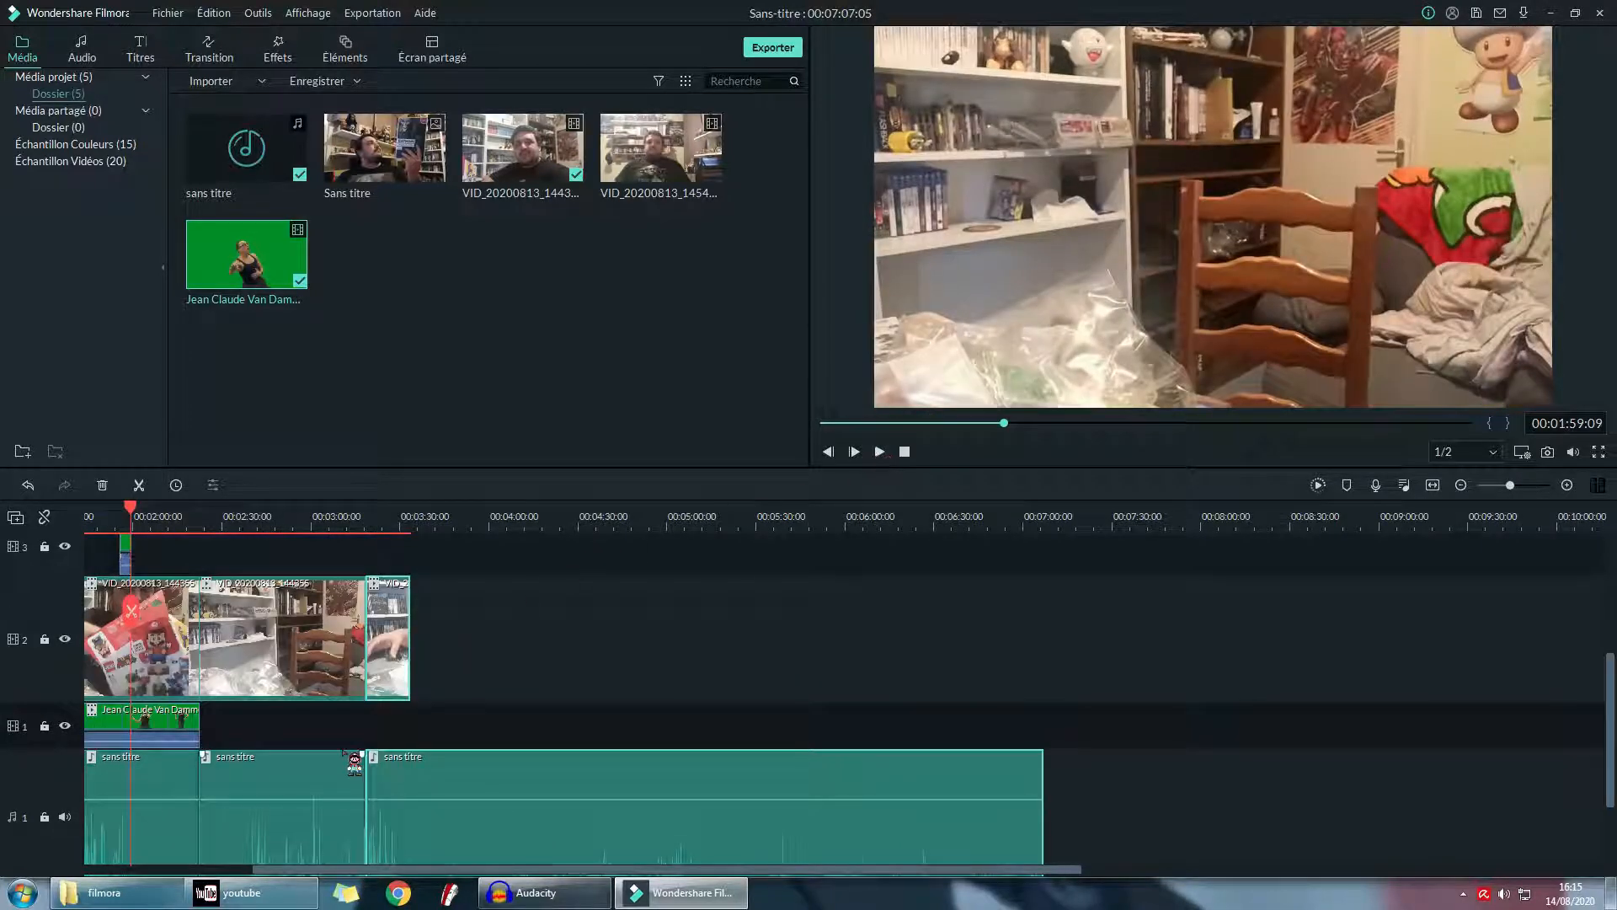
- Split the clips at 00:01:59:09 and delete the main video and sans titre audio parts between that cut and about 00:03:18:20
{"action": "key", "text": "ctrl+b"}
{"action": "left_click", "coordinate": [175, 631]}
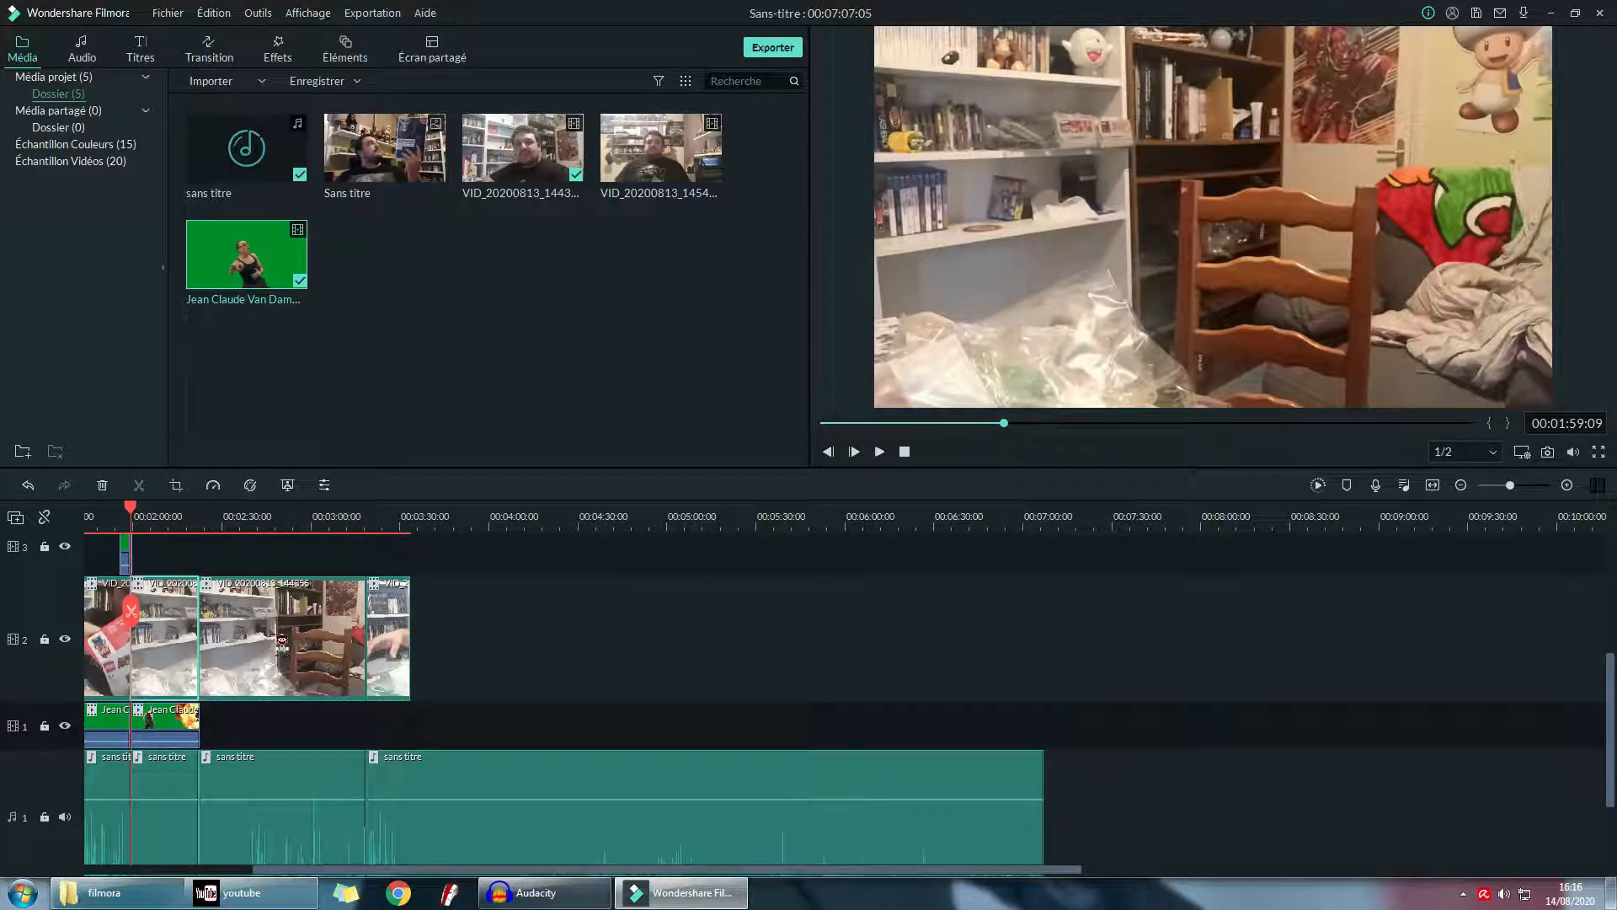
{"action": "key", "text": "Delete"}
{"action": "left_click", "coordinate": [241, 657]}
{"action": "key", "text": "Delete"}
{"action": "left_click", "coordinate": [181, 841]}
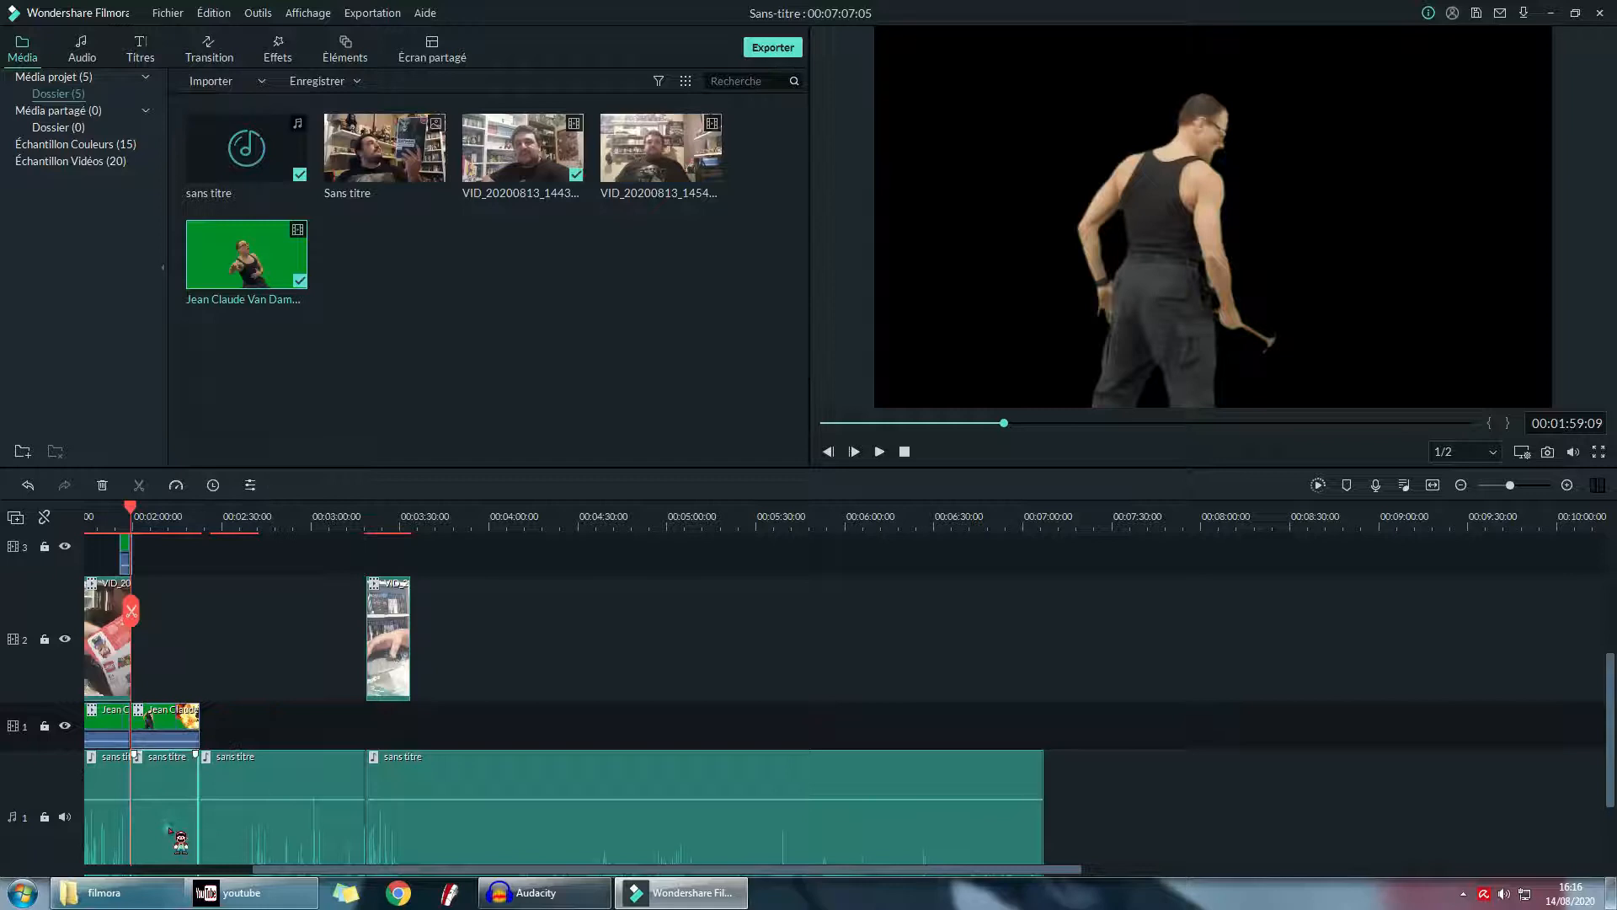
{"action": "key", "text": "Delete"}
{"action": "left_click", "coordinate": [253, 843]}
{"action": "key", "text": "Delete"}
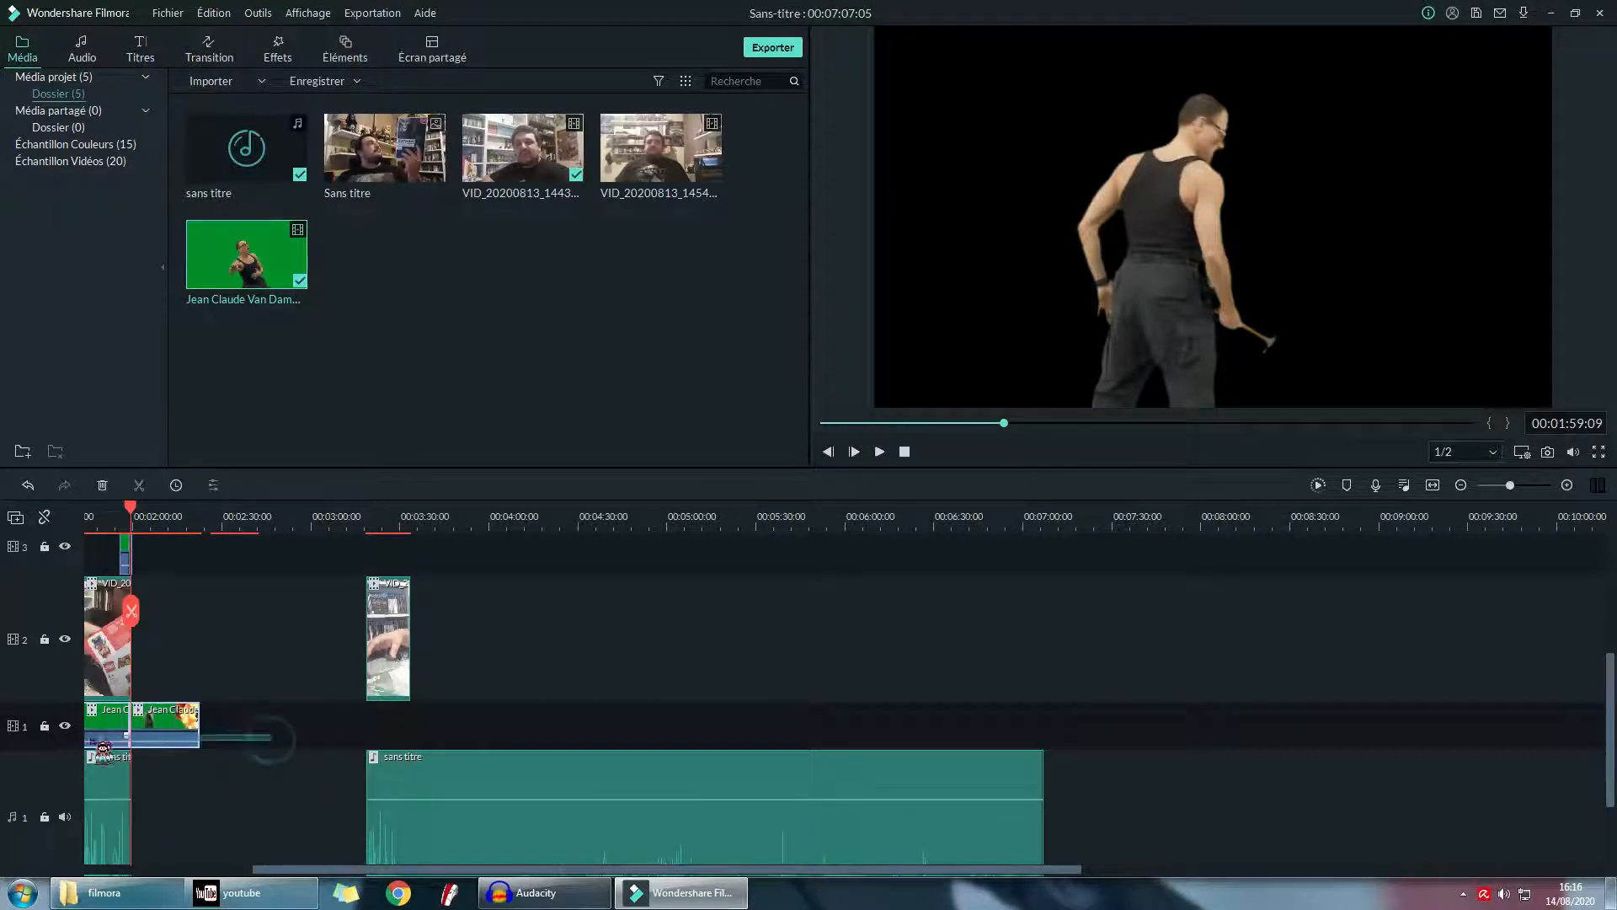
- Move the leftover Van Damme clips well past the main footage, and close the gap with the remaining main video and sans titre audio
{"action": "left_click_drag", "start_coordinate": [108, 726], "coordinate": [754, 696]}
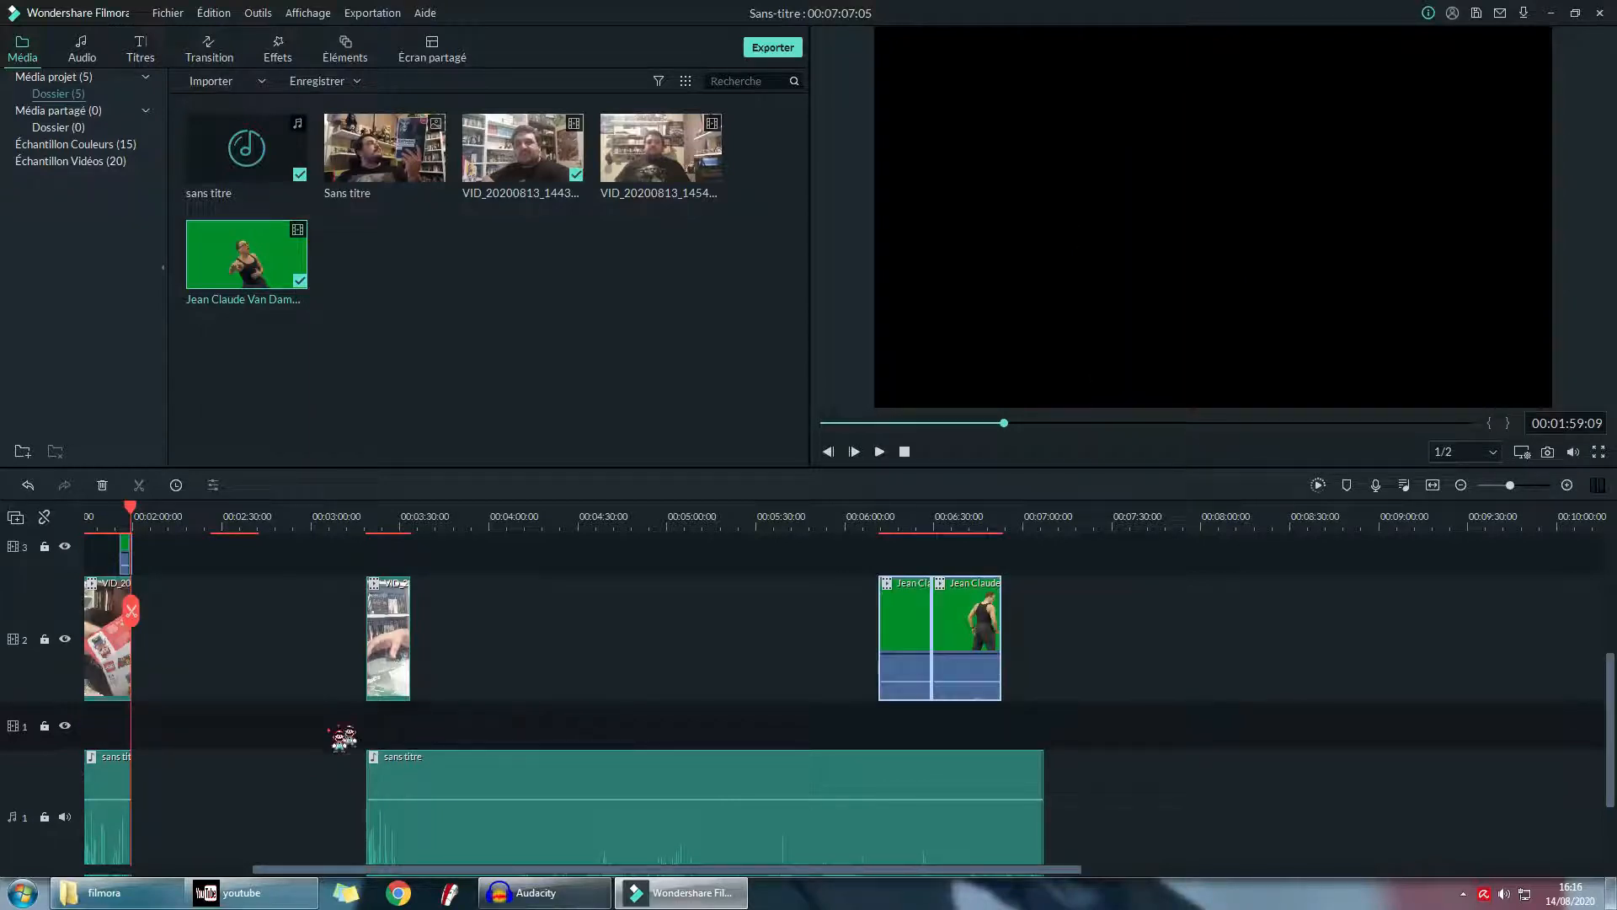
{"action": "left_click", "coordinate": [374, 668]}
{"action": "left_click_drag", "start_coordinate": [374, 668], "coordinate": [161, 689]}
- Play the edit from about 00:01:51 through the new cut to check the Van Damme exit
{"action": "left_click", "coordinate": [105, 515]}
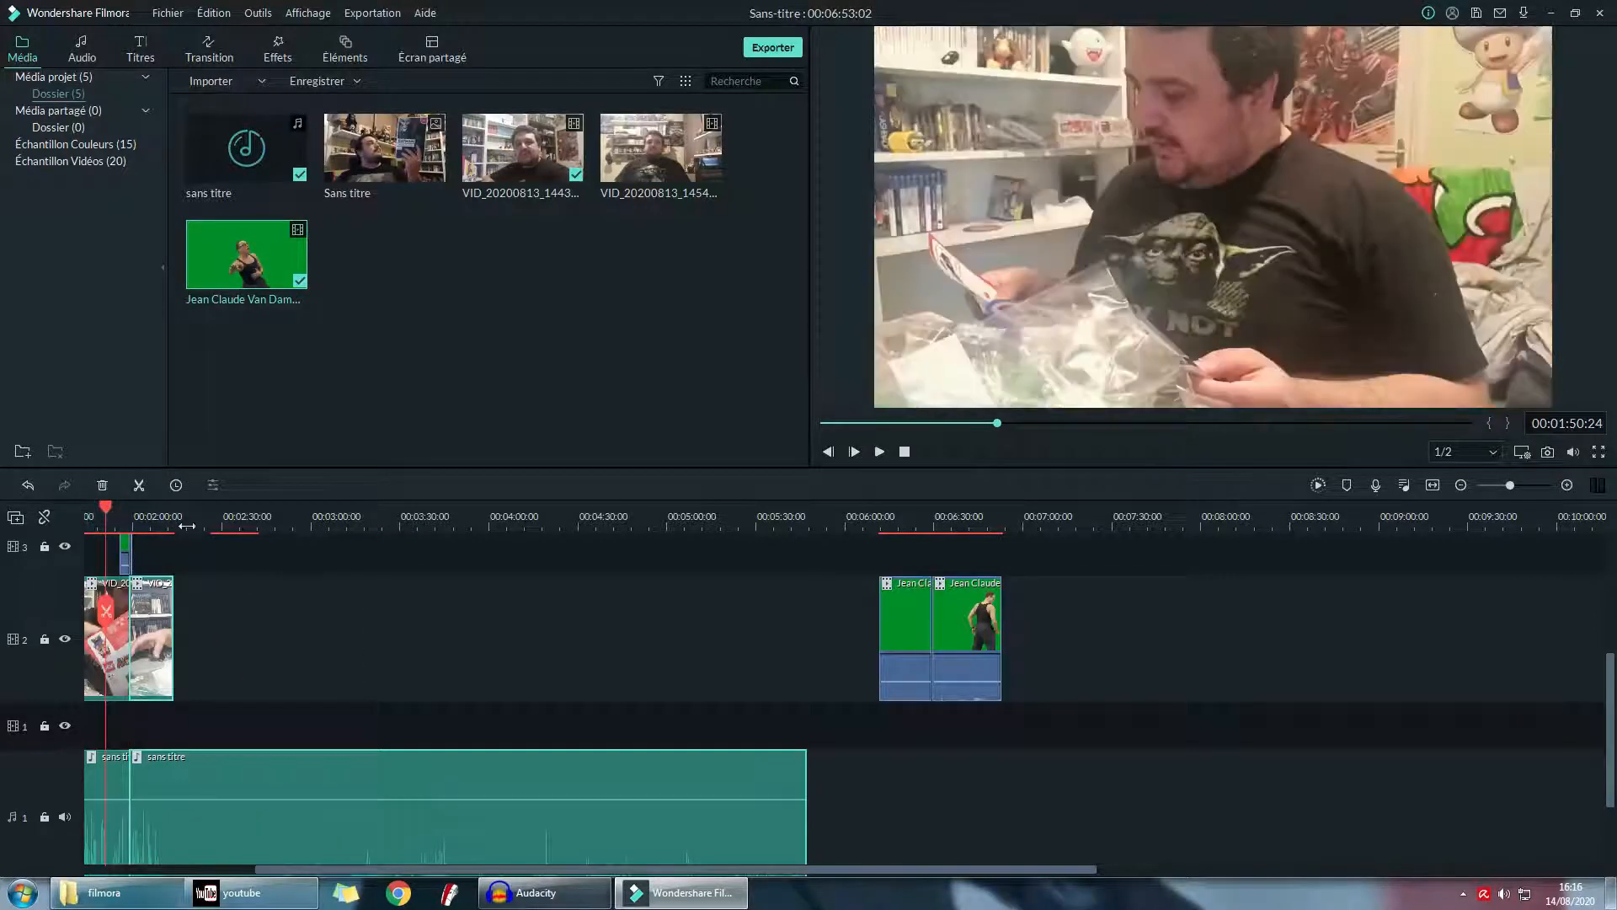
{"action": "key", "text": "space"}
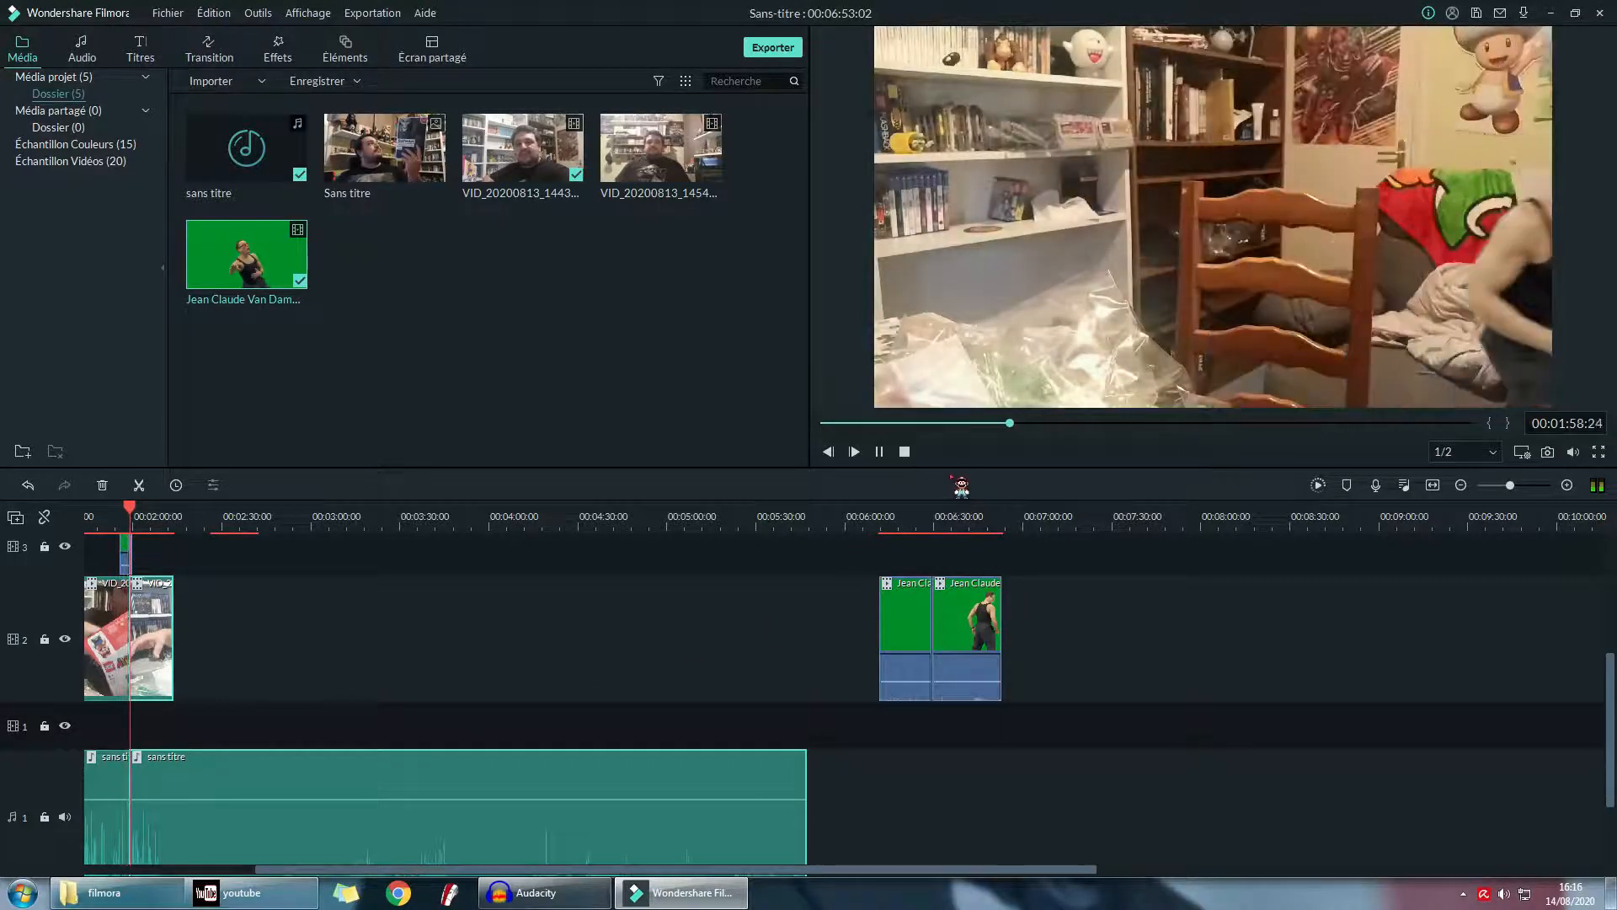
{"action": "key", "text": "space"}
{"action": "left_click_drag", "start_coordinate": [250, 519], "coordinate": [462, 524]}
{"action": "left_click_drag", "start_coordinate": [544, 869], "coordinate": [460, 873]}
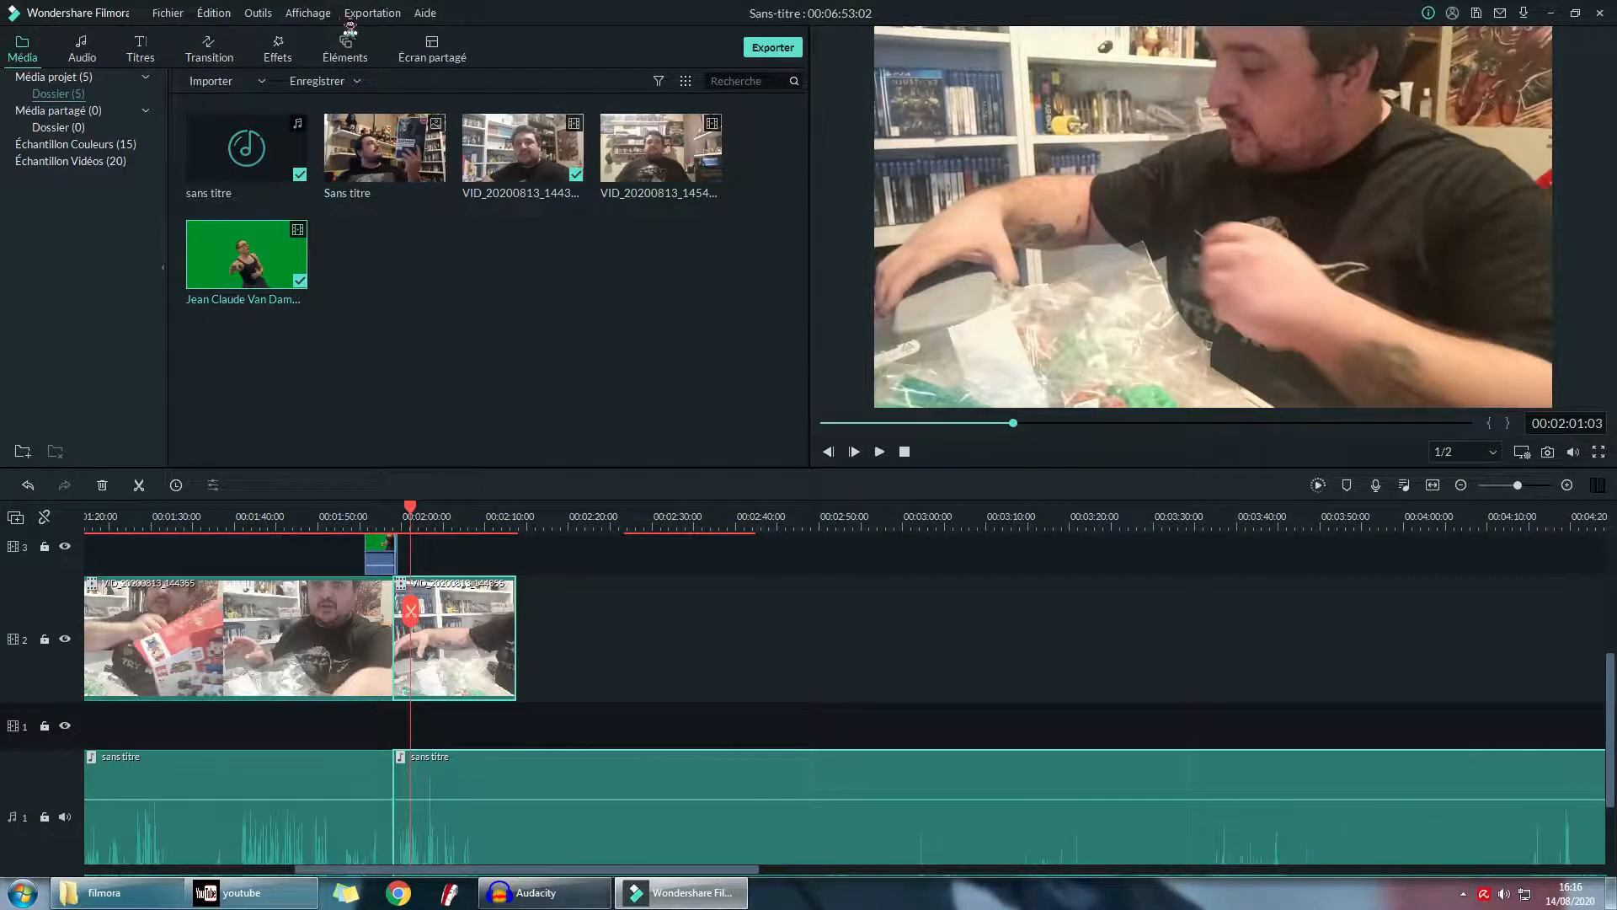
- Try the Orbe Twist 4 transition at the cut near 00:01:59 between the two main video clips and preview it
{"action": "left_click", "coordinate": [277, 51]}
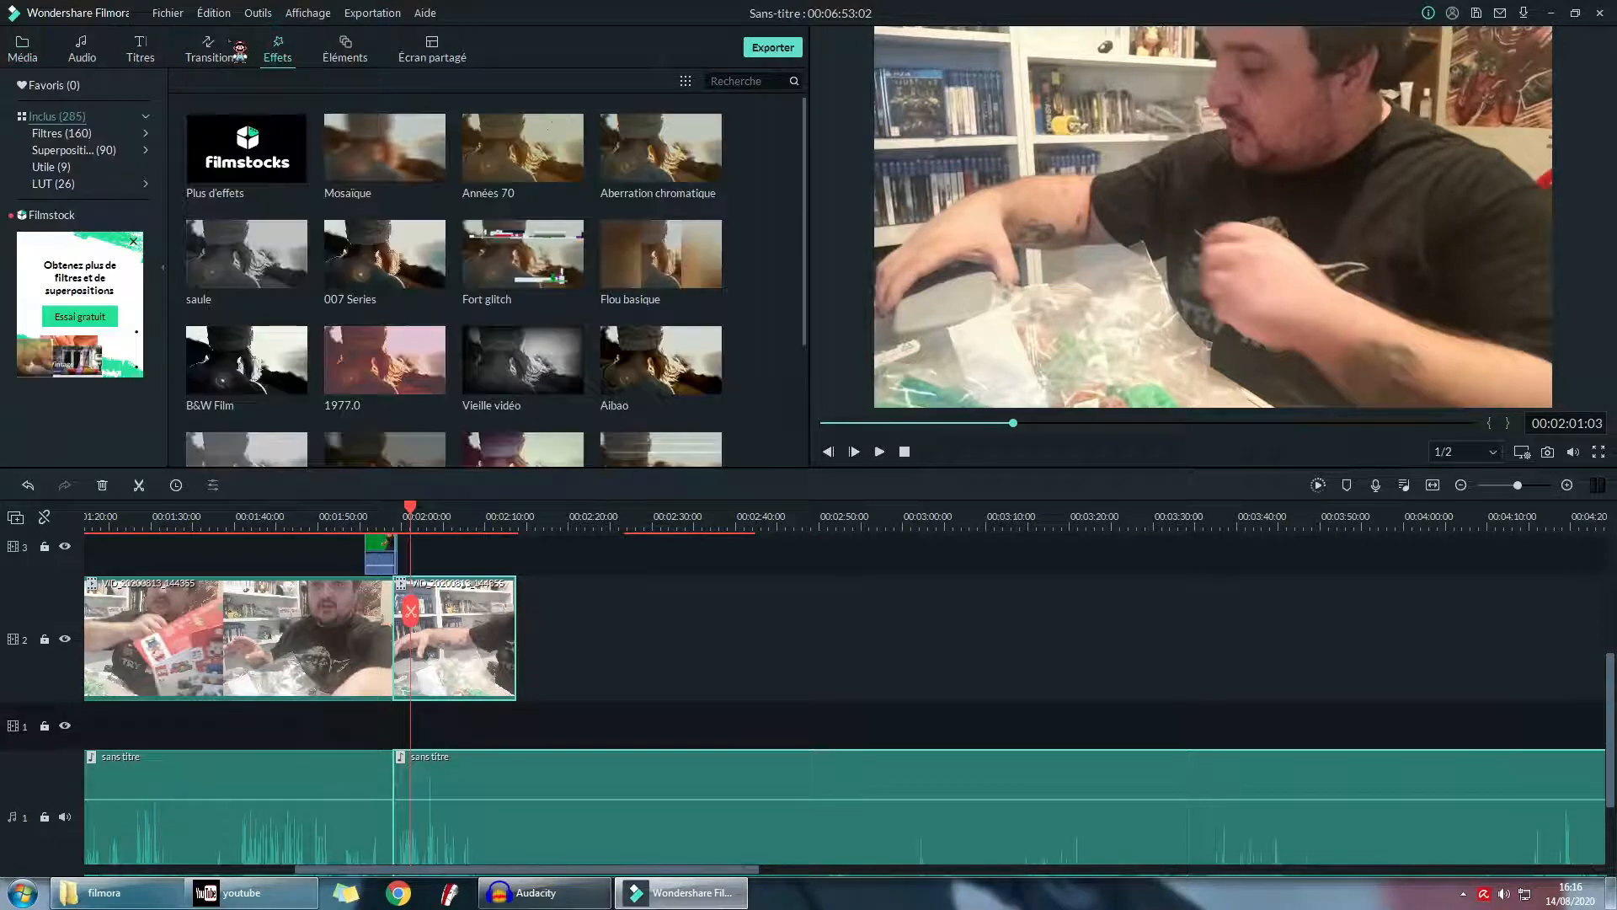
{"action": "left_click", "coordinate": [209, 50]}
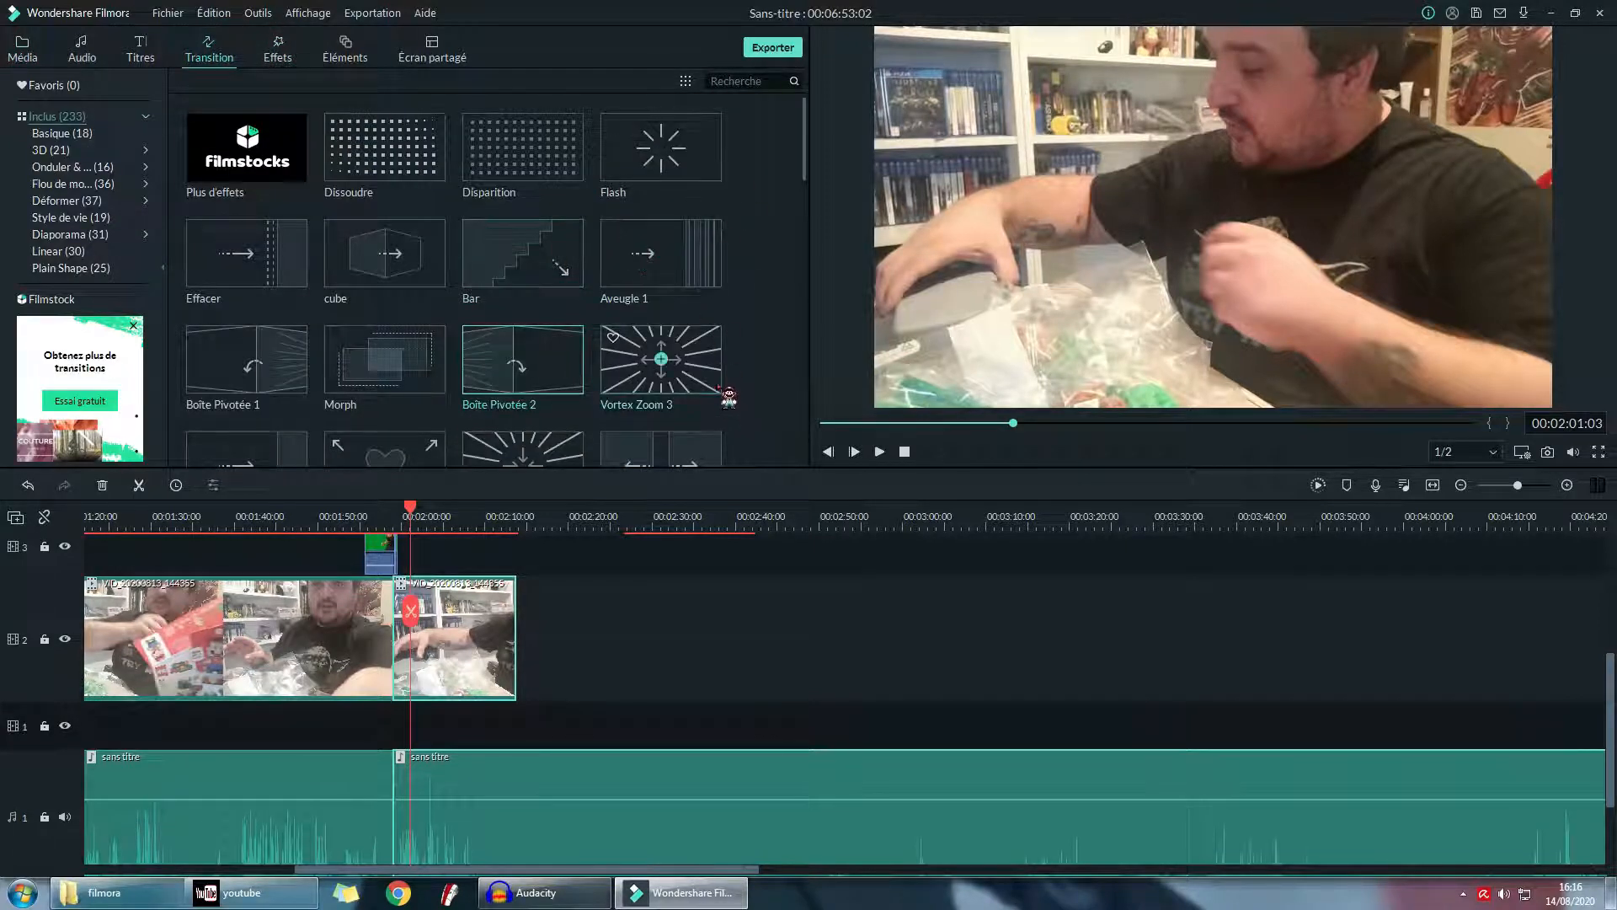
{"action": "scroll", "coordinate": [729, 396], "scroll_direction": "down", "scroll_amount": 5}
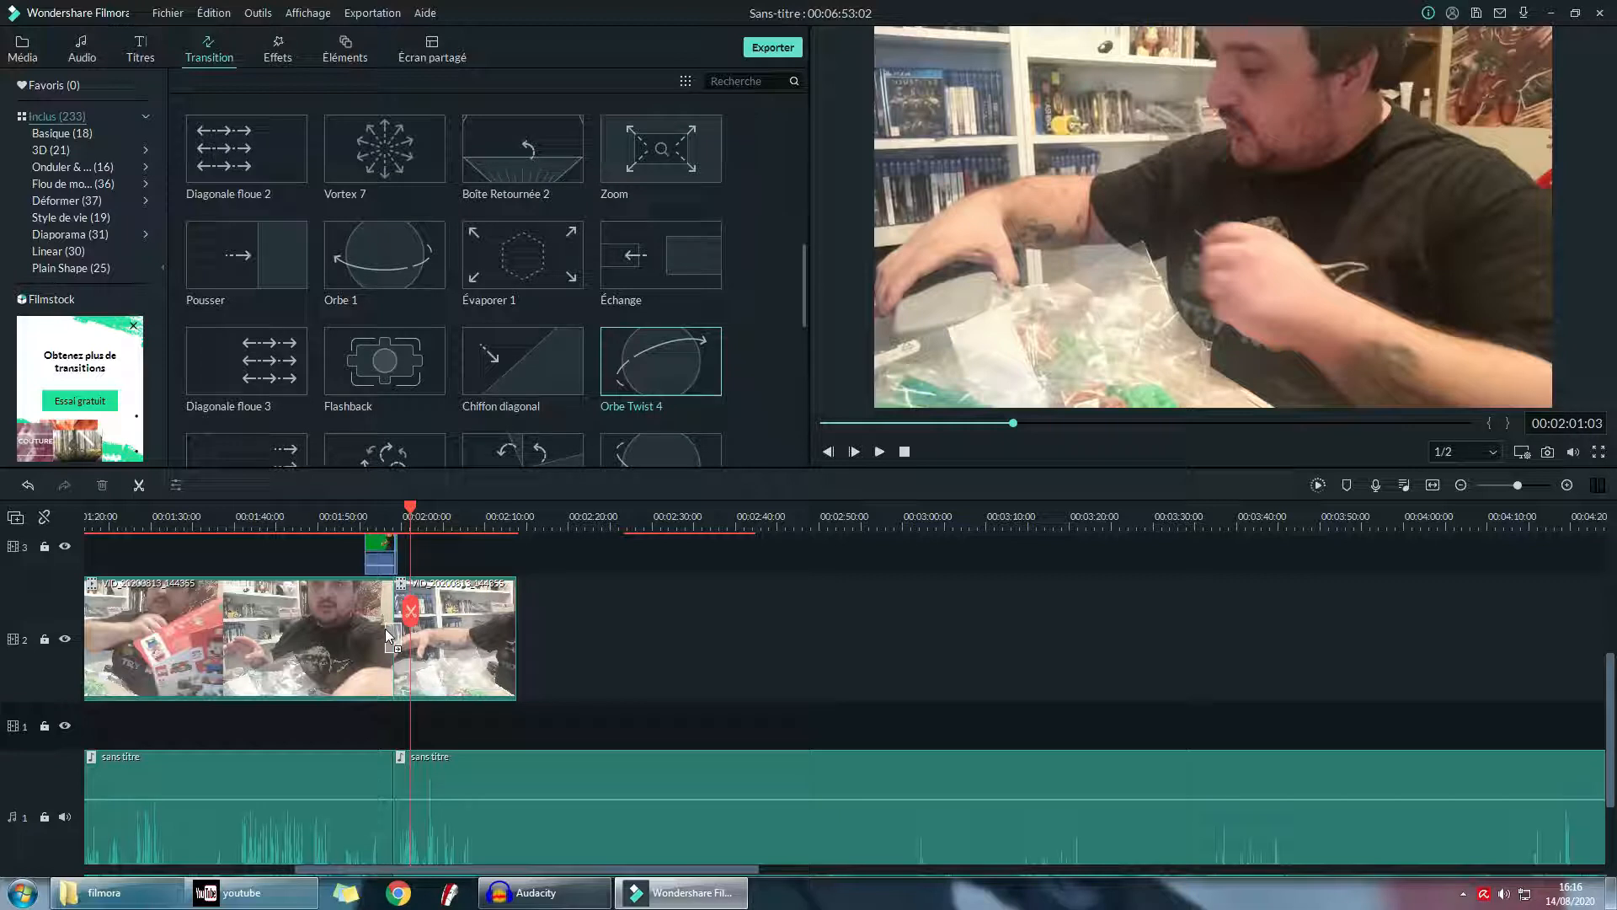
{"action": "left_click", "coordinate": [373, 515]}
{"action": "key", "text": "space"}
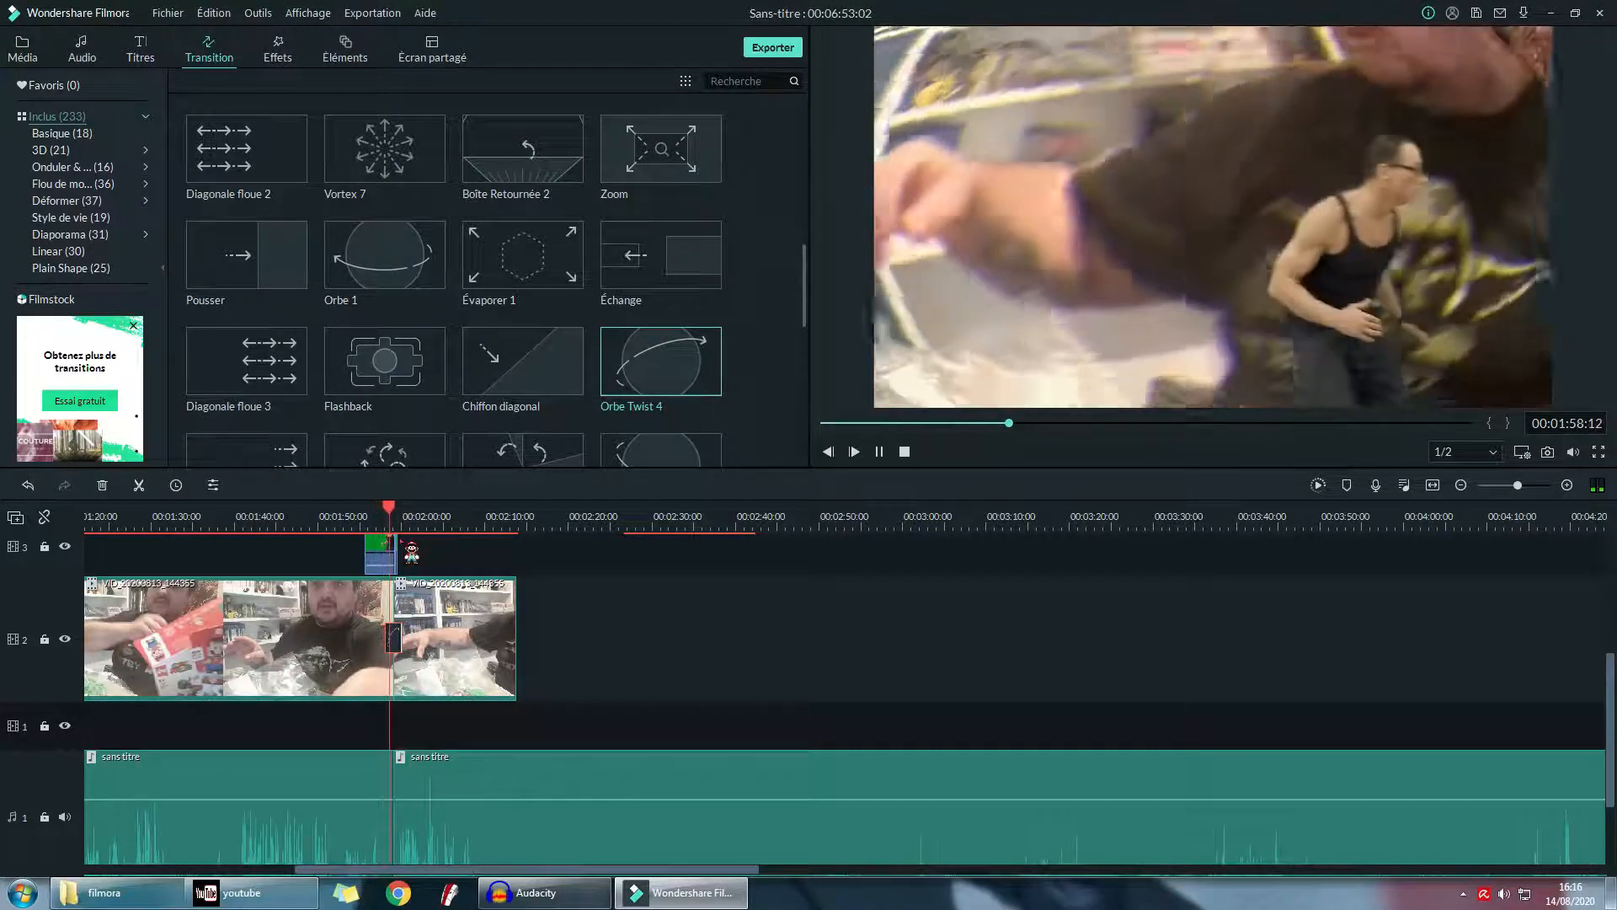
{"action": "key", "text": "space"}
- Try another transition at the cut near 00:01:59, and replace it with Flashback
{"action": "left_click_drag", "start_coordinate": [661, 459], "coordinate": [394, 642]}
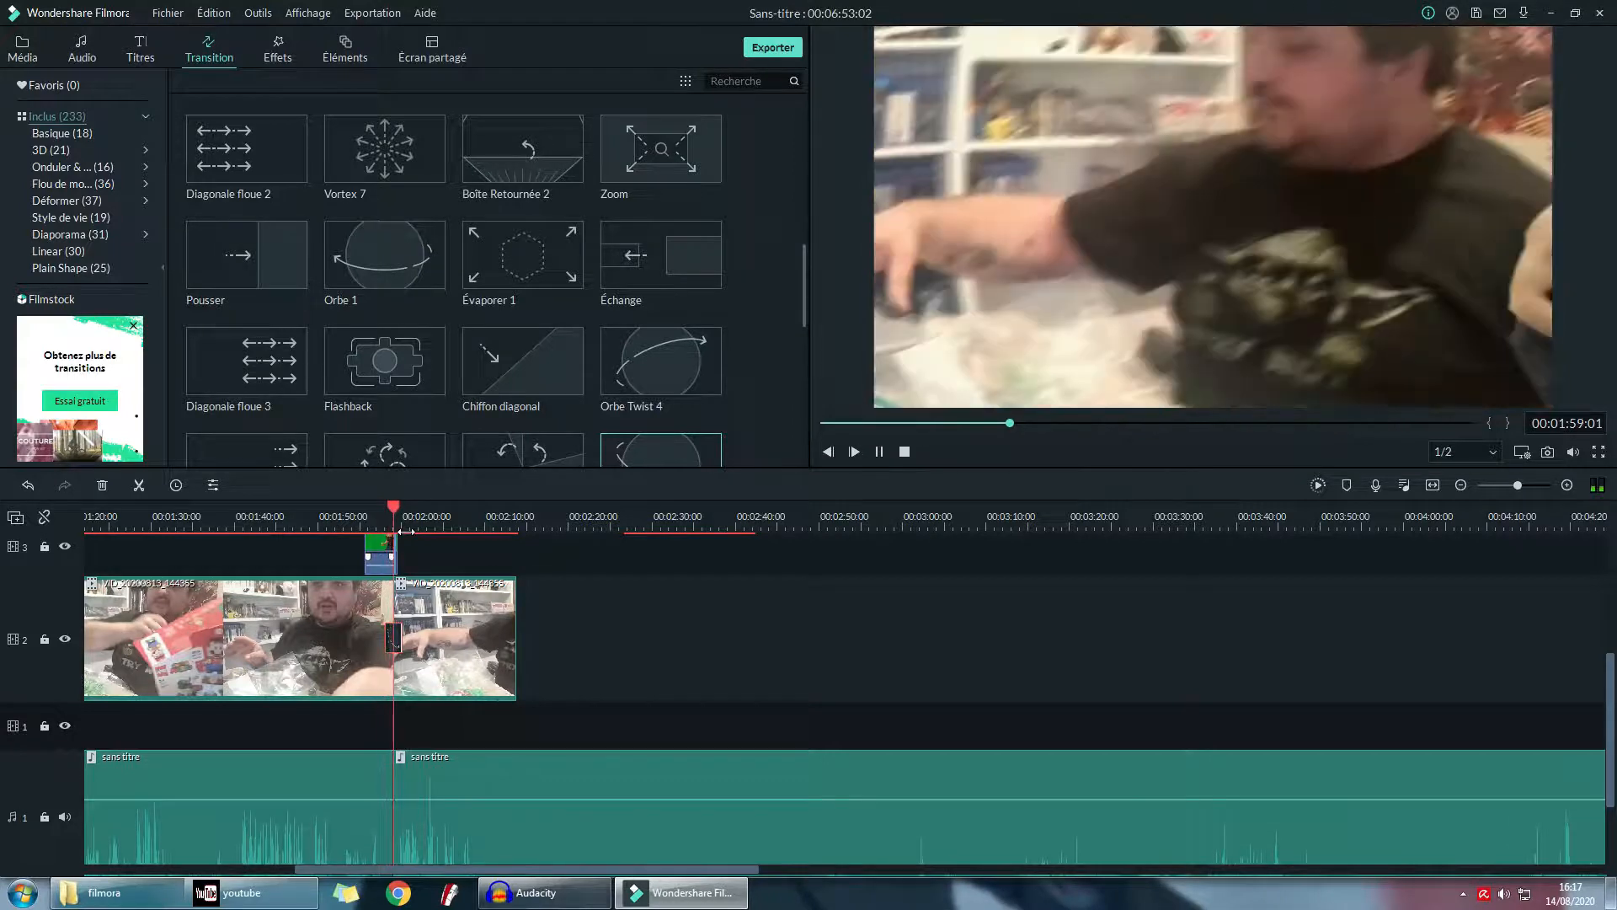
{"action": "left_click_drag", "start_coordinate": [408, 390], "coordinate": [394, 642]}
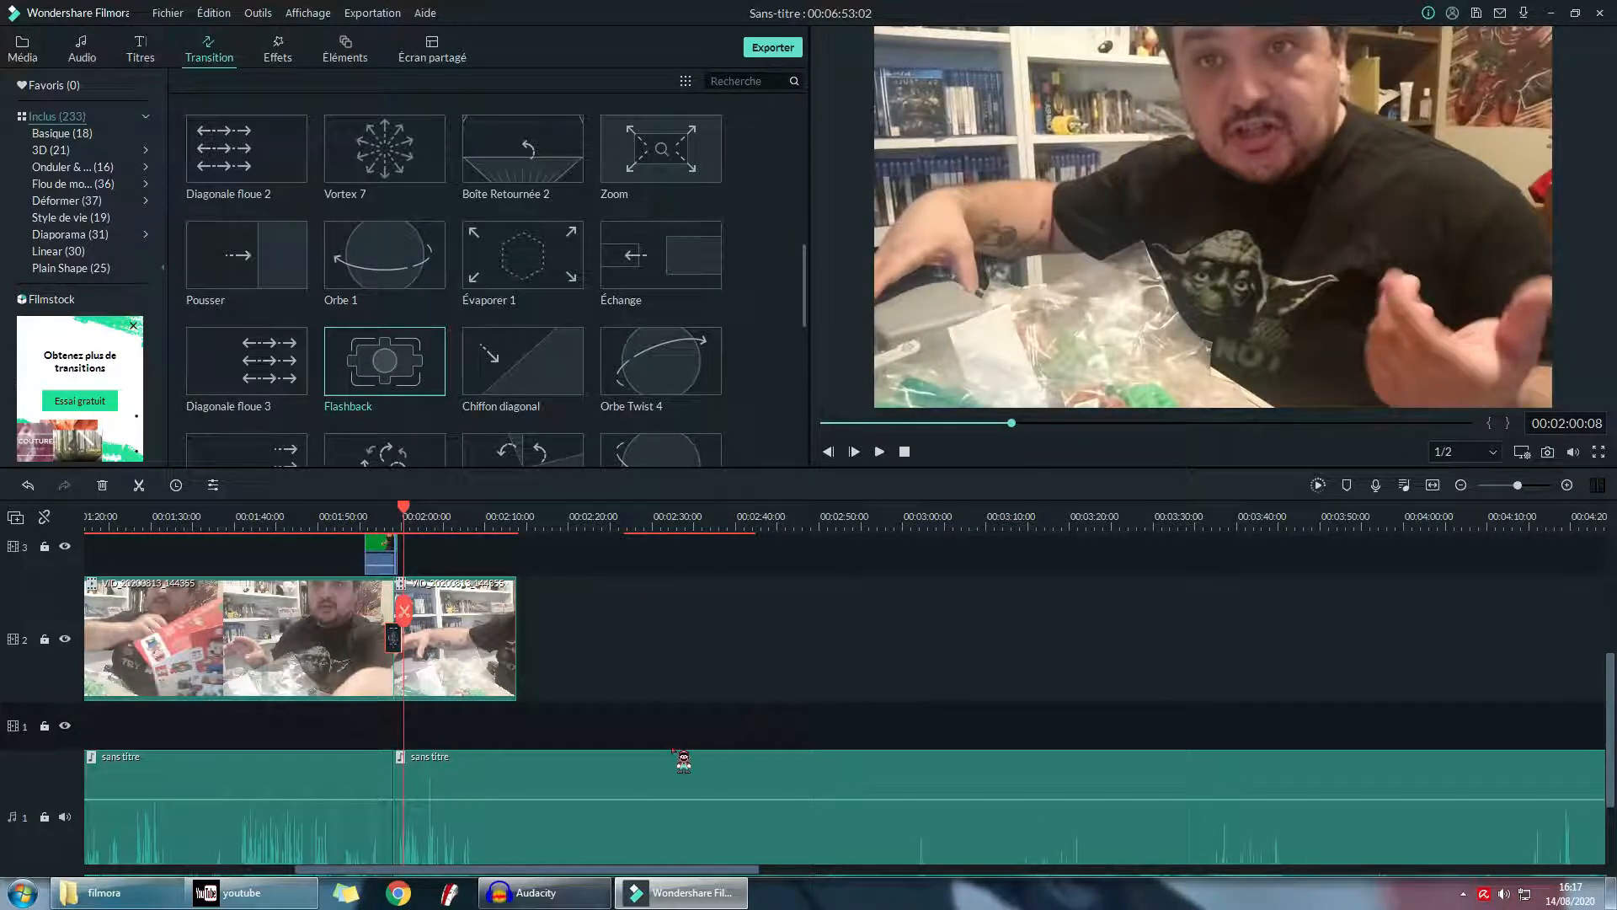
{"action": "scroll", "coordinate": [684, 760], "scroll_direction": "up", "scroll_amount": 1}
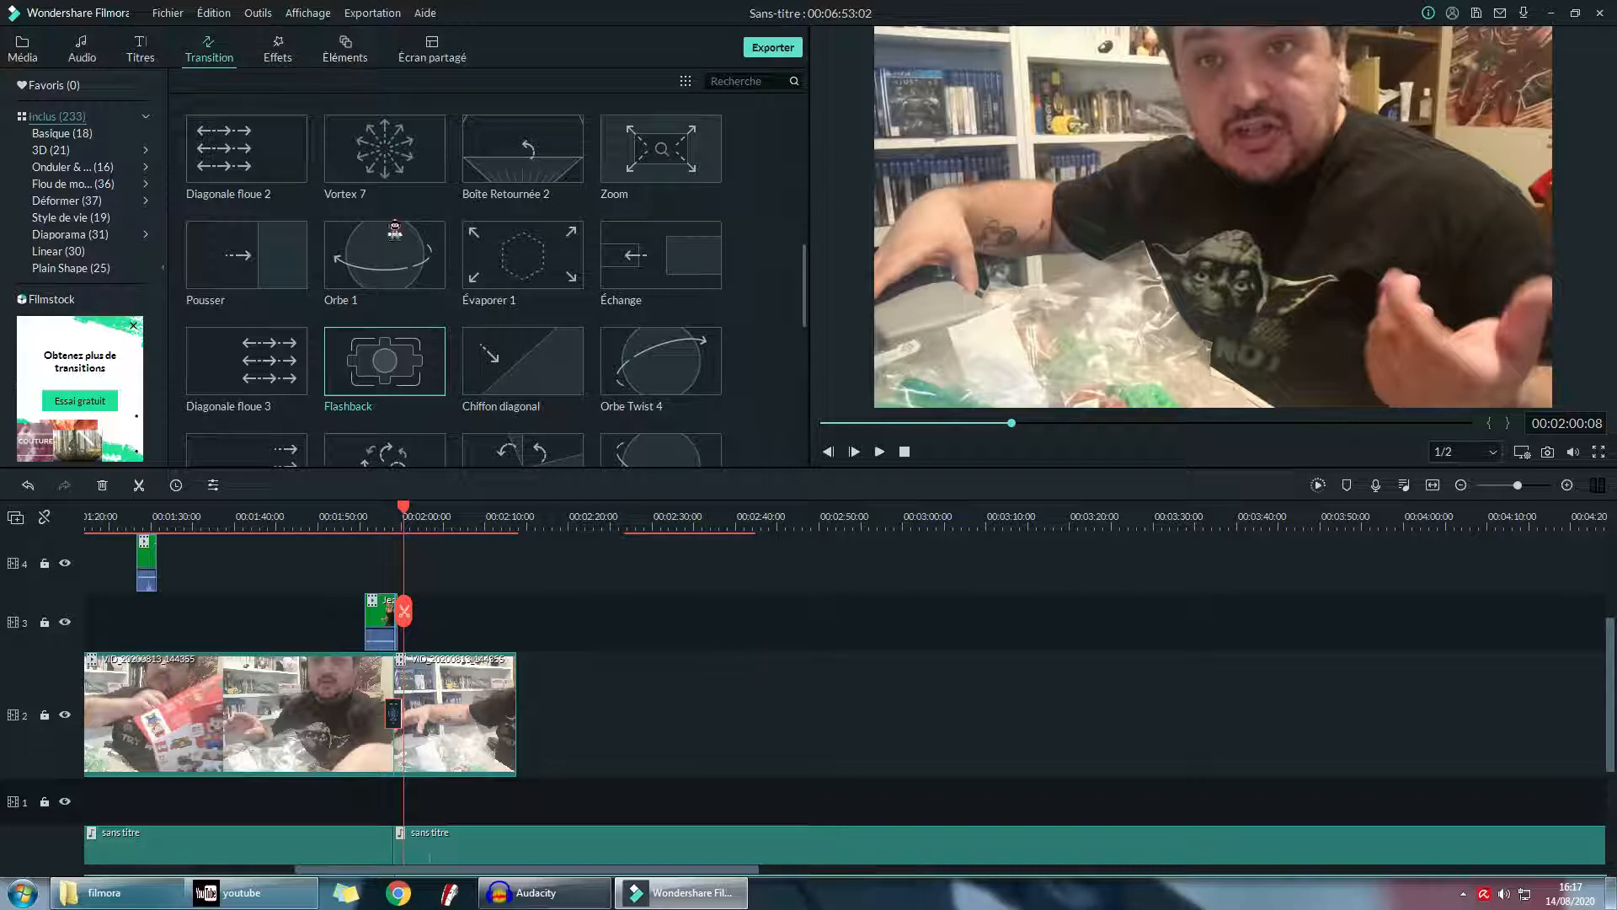
{"action": "left_click", "coordinate": [305, 13]}
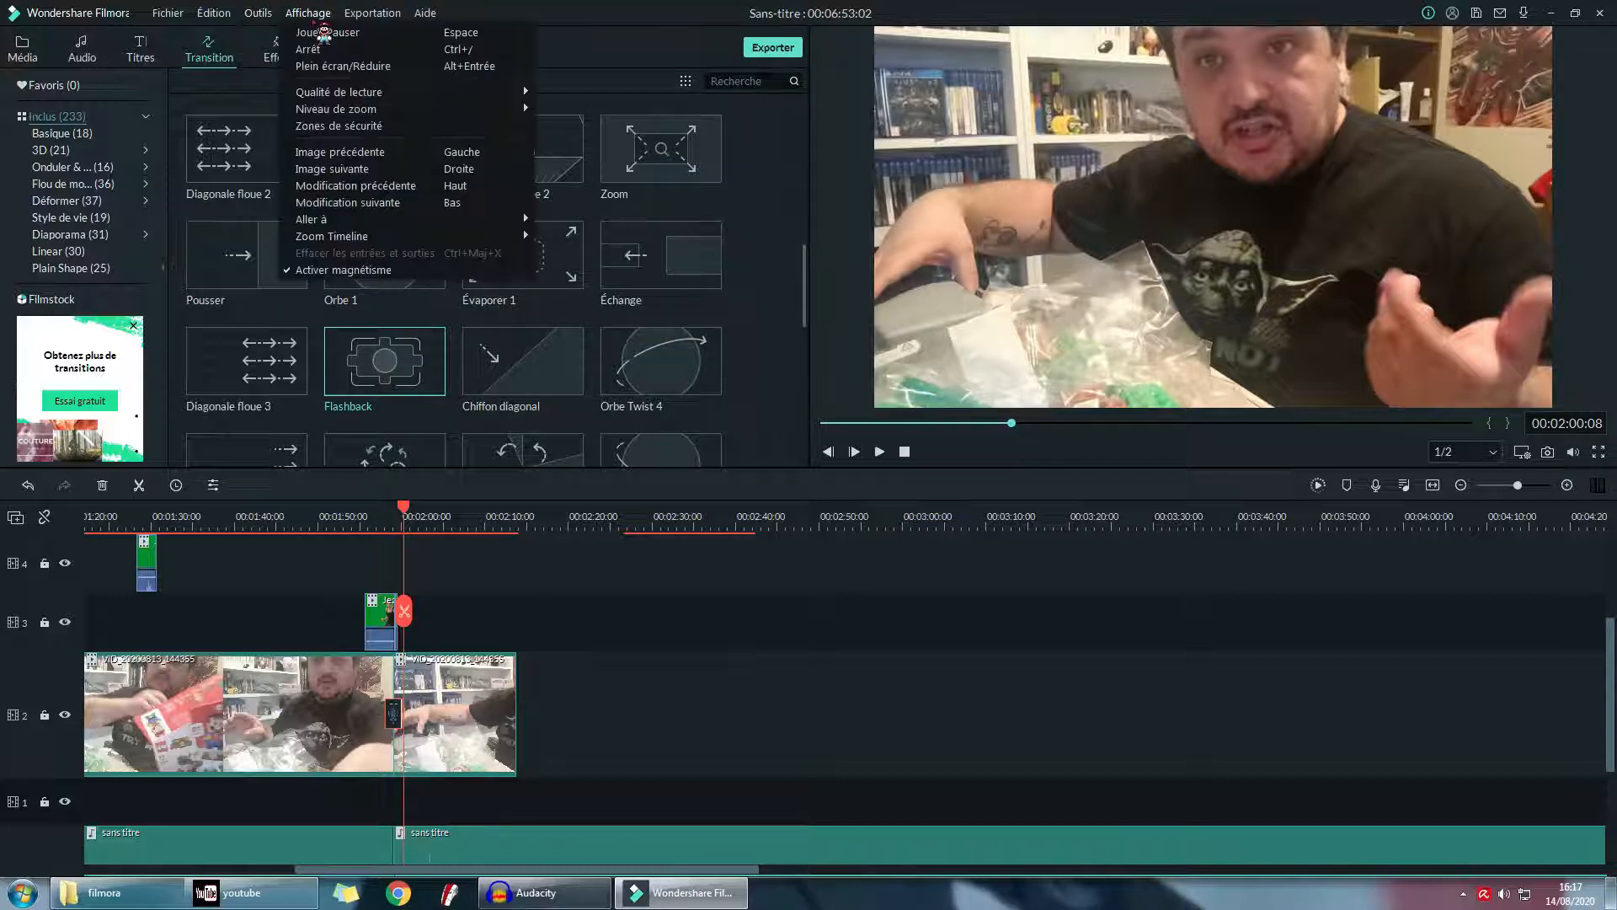
{"action": "mouse_move", "coordinate": [215, 20]}
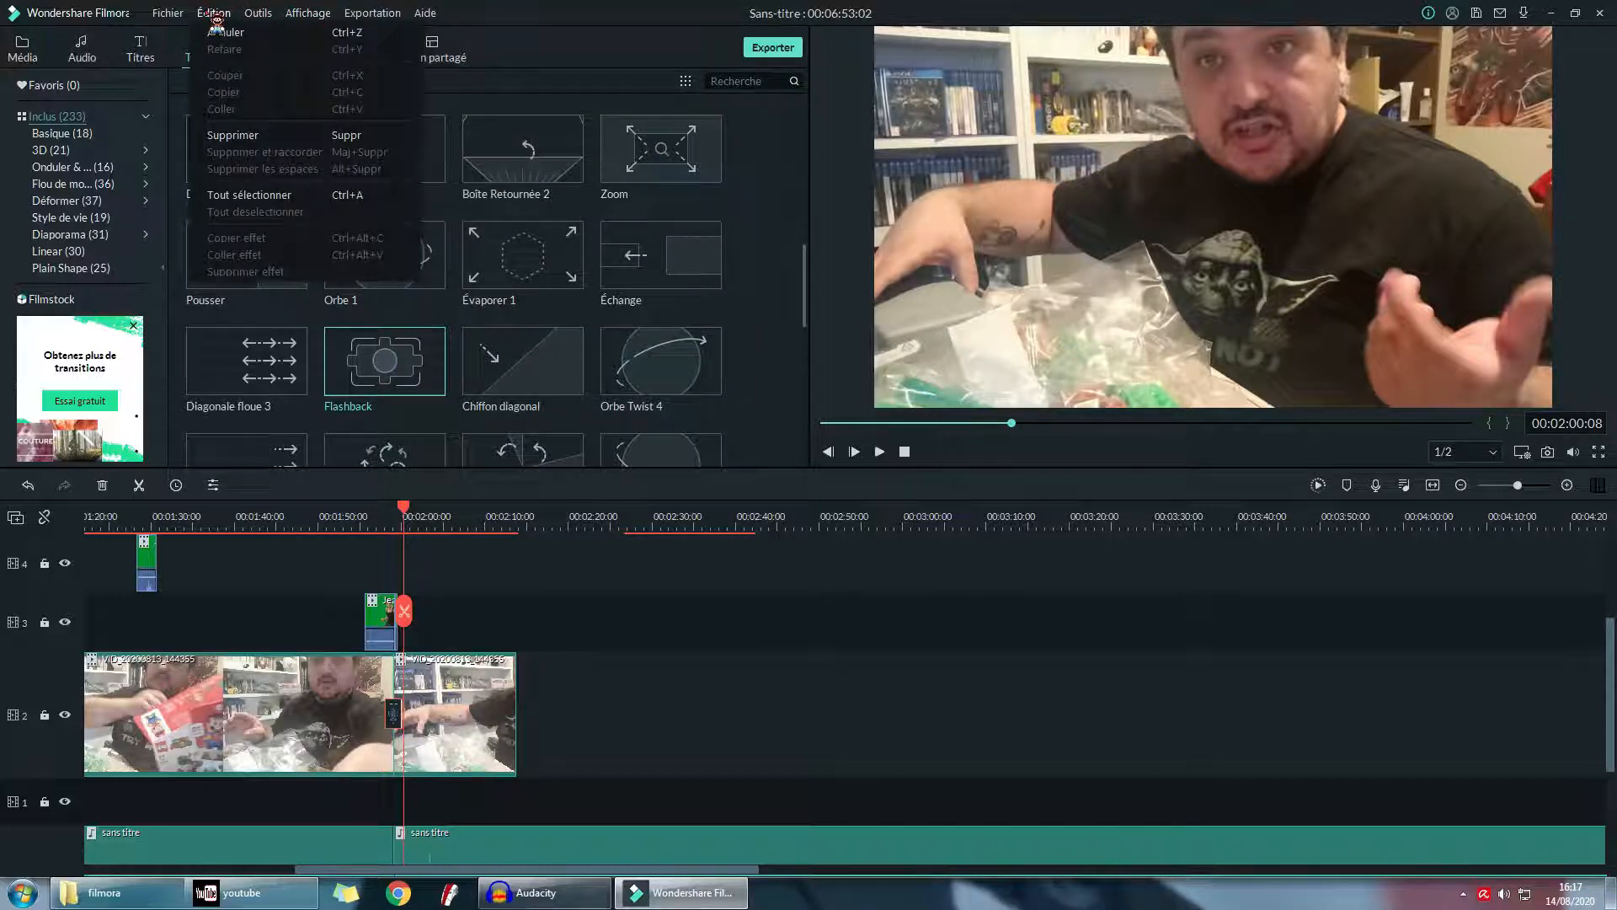
{"action": "mouse_move", "coordinate": [332, 21]}
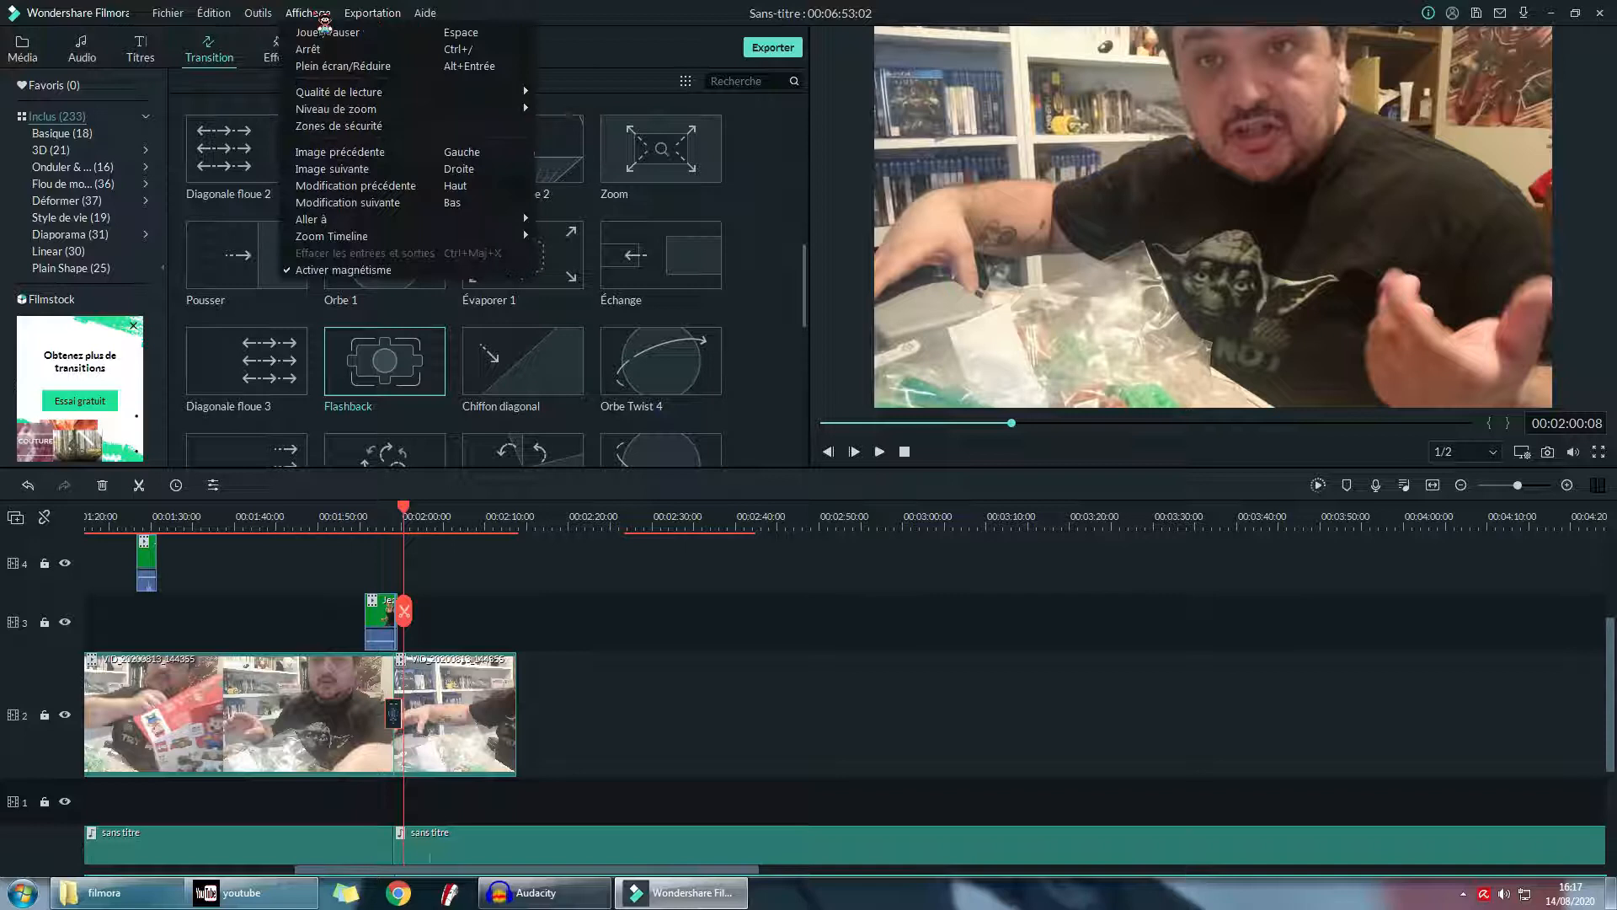
{"action": "mouse_move", "coordinate": [426, 13]}
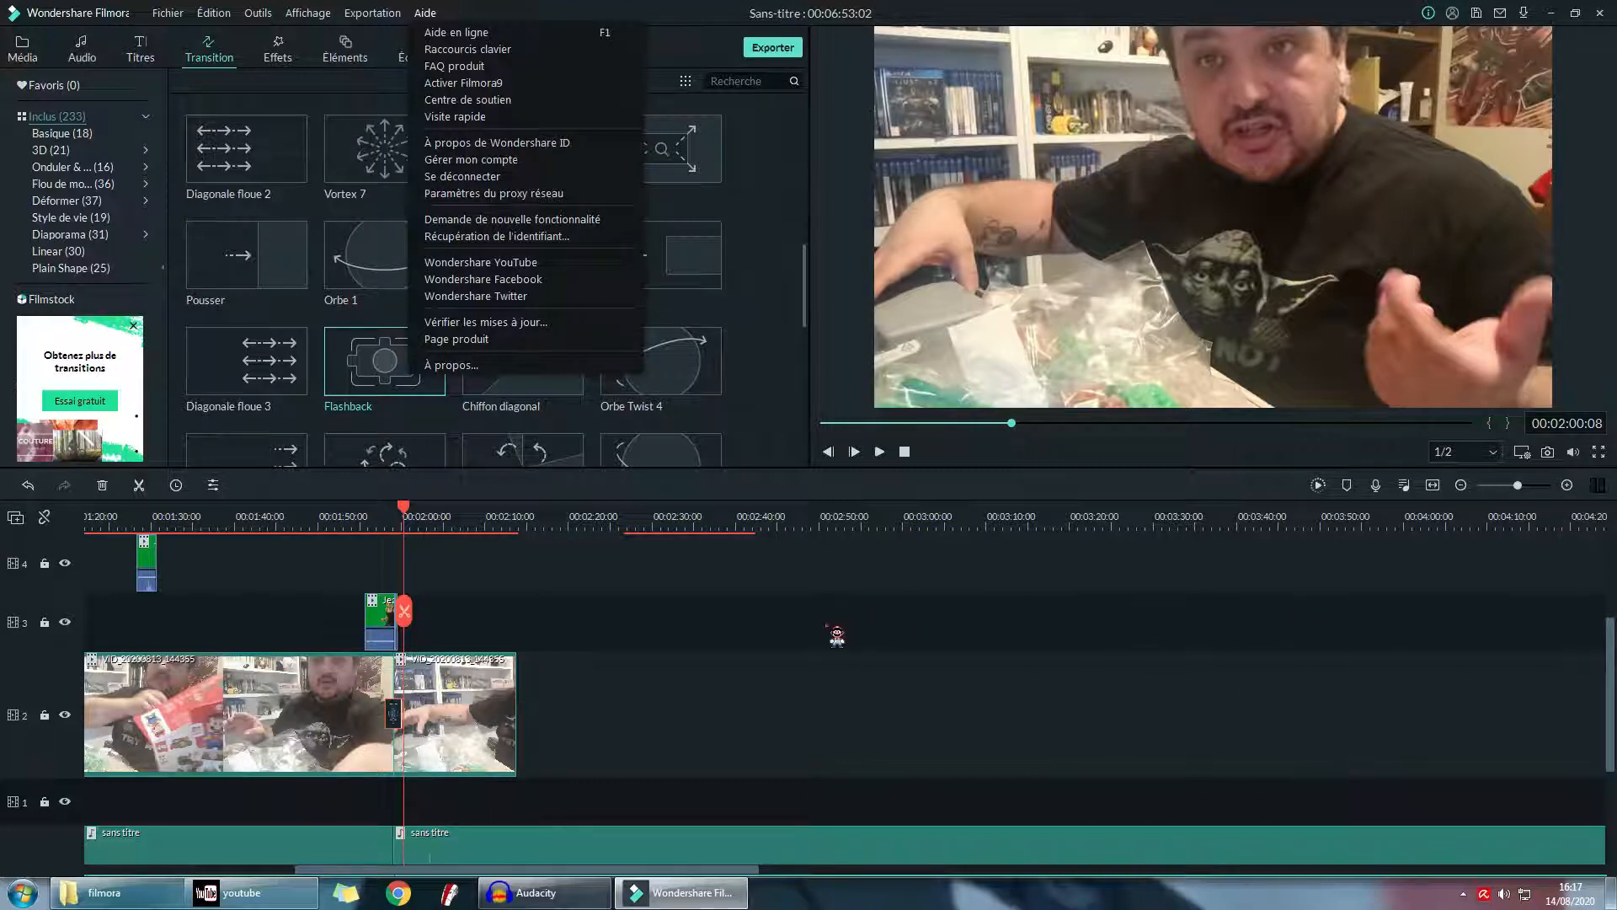
{"action": "left_click", "coordinate": [802, 500]}
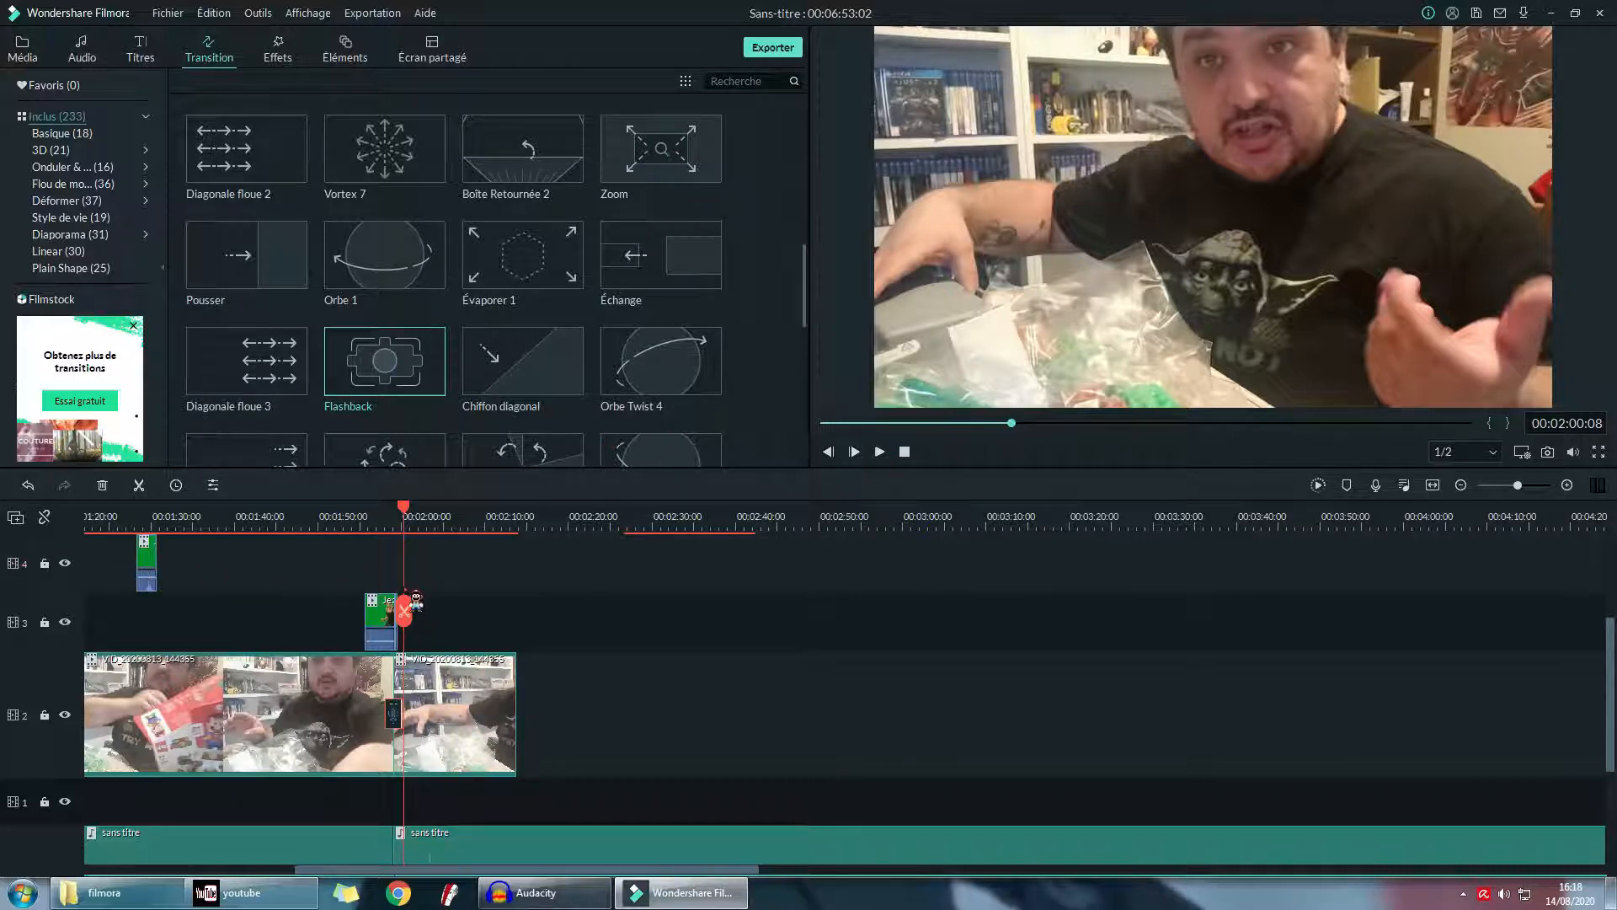
- Review the edit from the beginning, checking the animated title and the first Van Damme overlay at about 00:01:28
{"action": "left_click", "coordinate": [905, 452]}
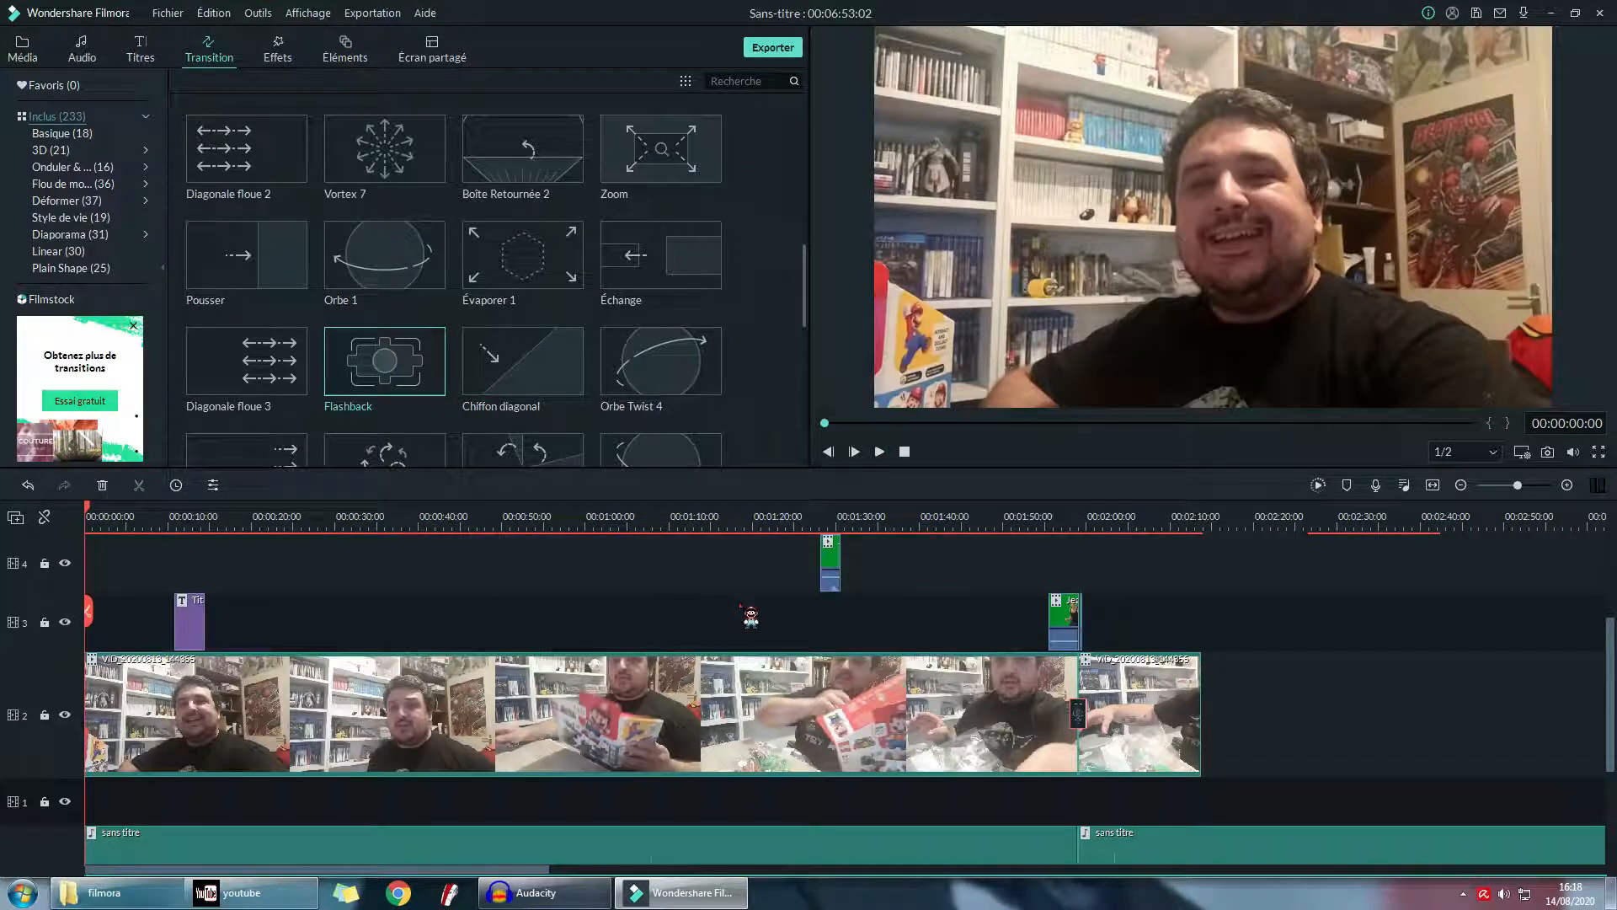
{"action": "scroll", "coordinate": [1264, 851], "scroll_direction": "down", "scroll_amount": 2}
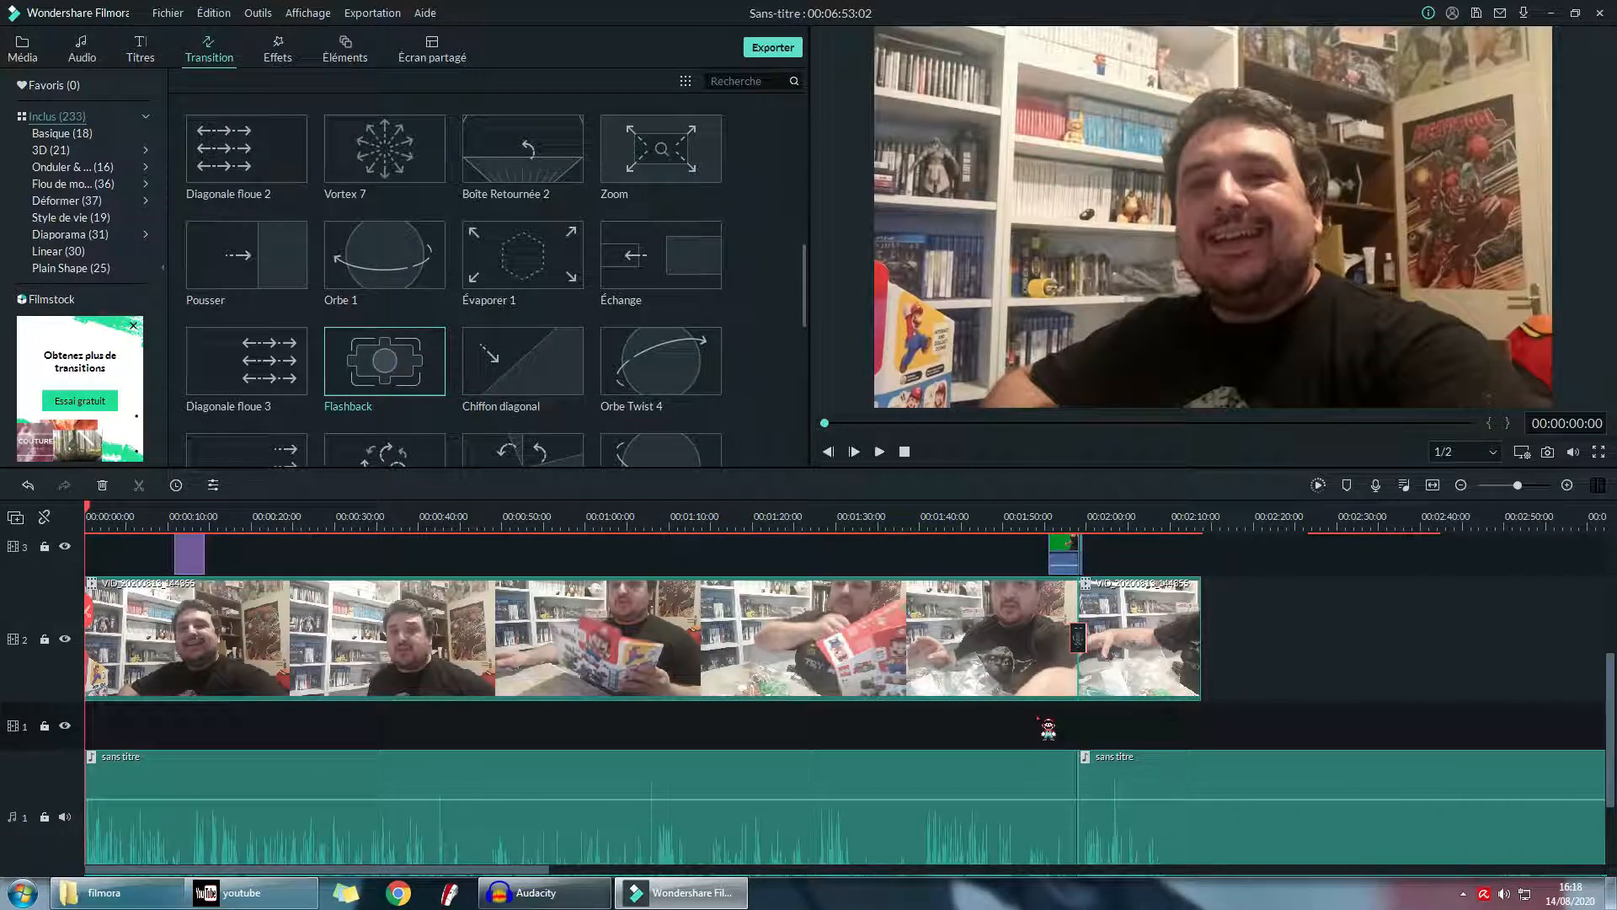
{"action": "key", "text": "space"}
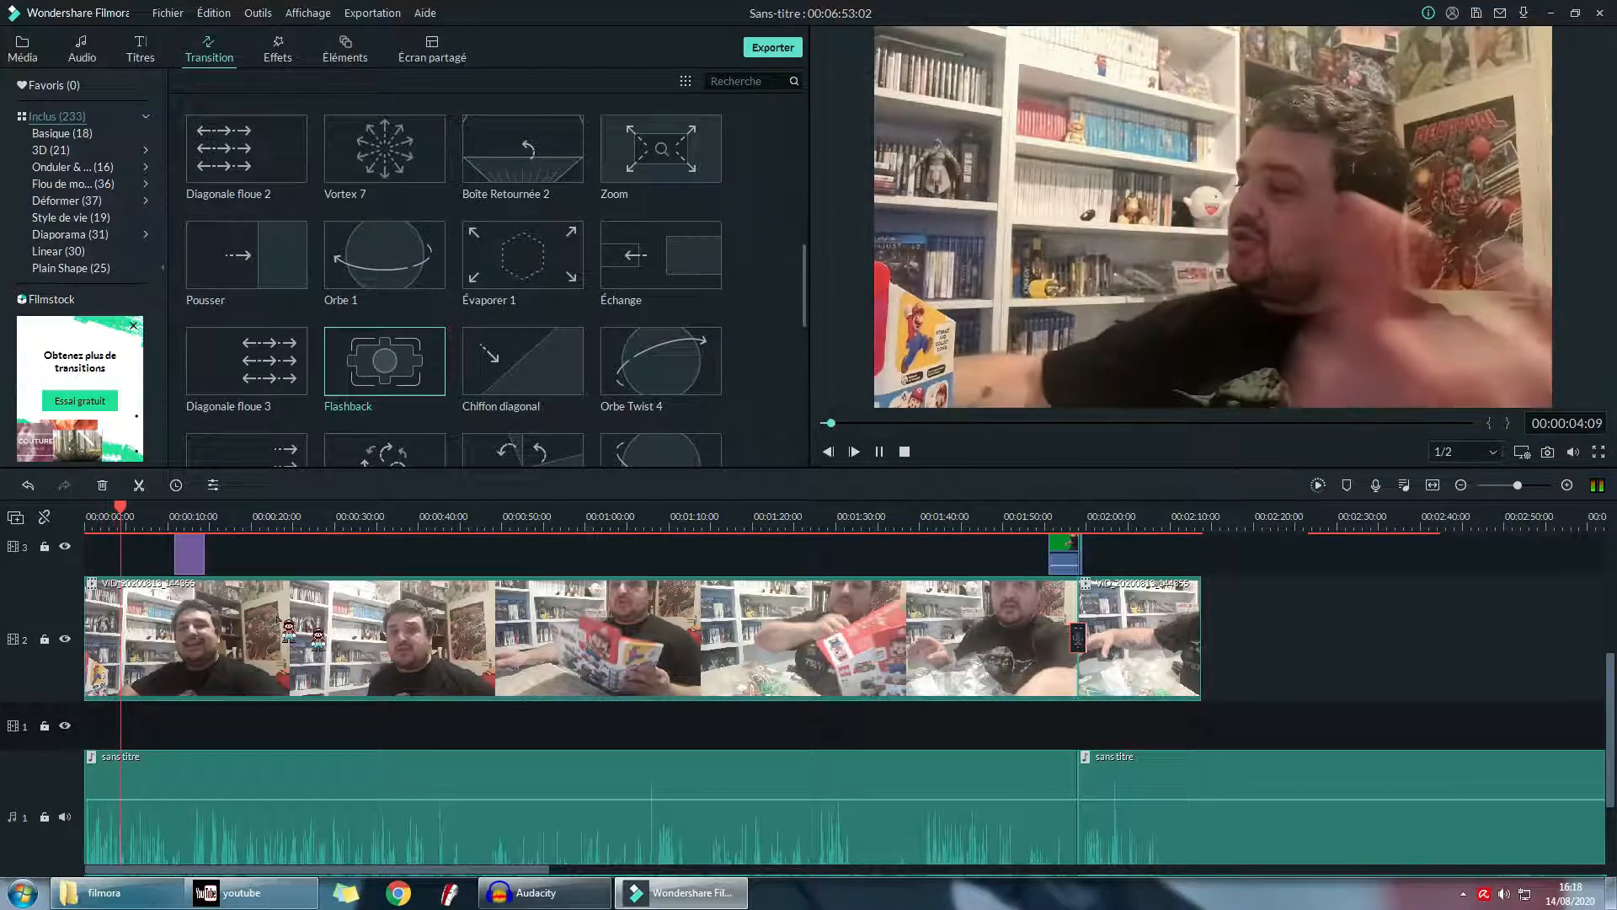
{"action": "left_click", "coordinate": [186, 518]}
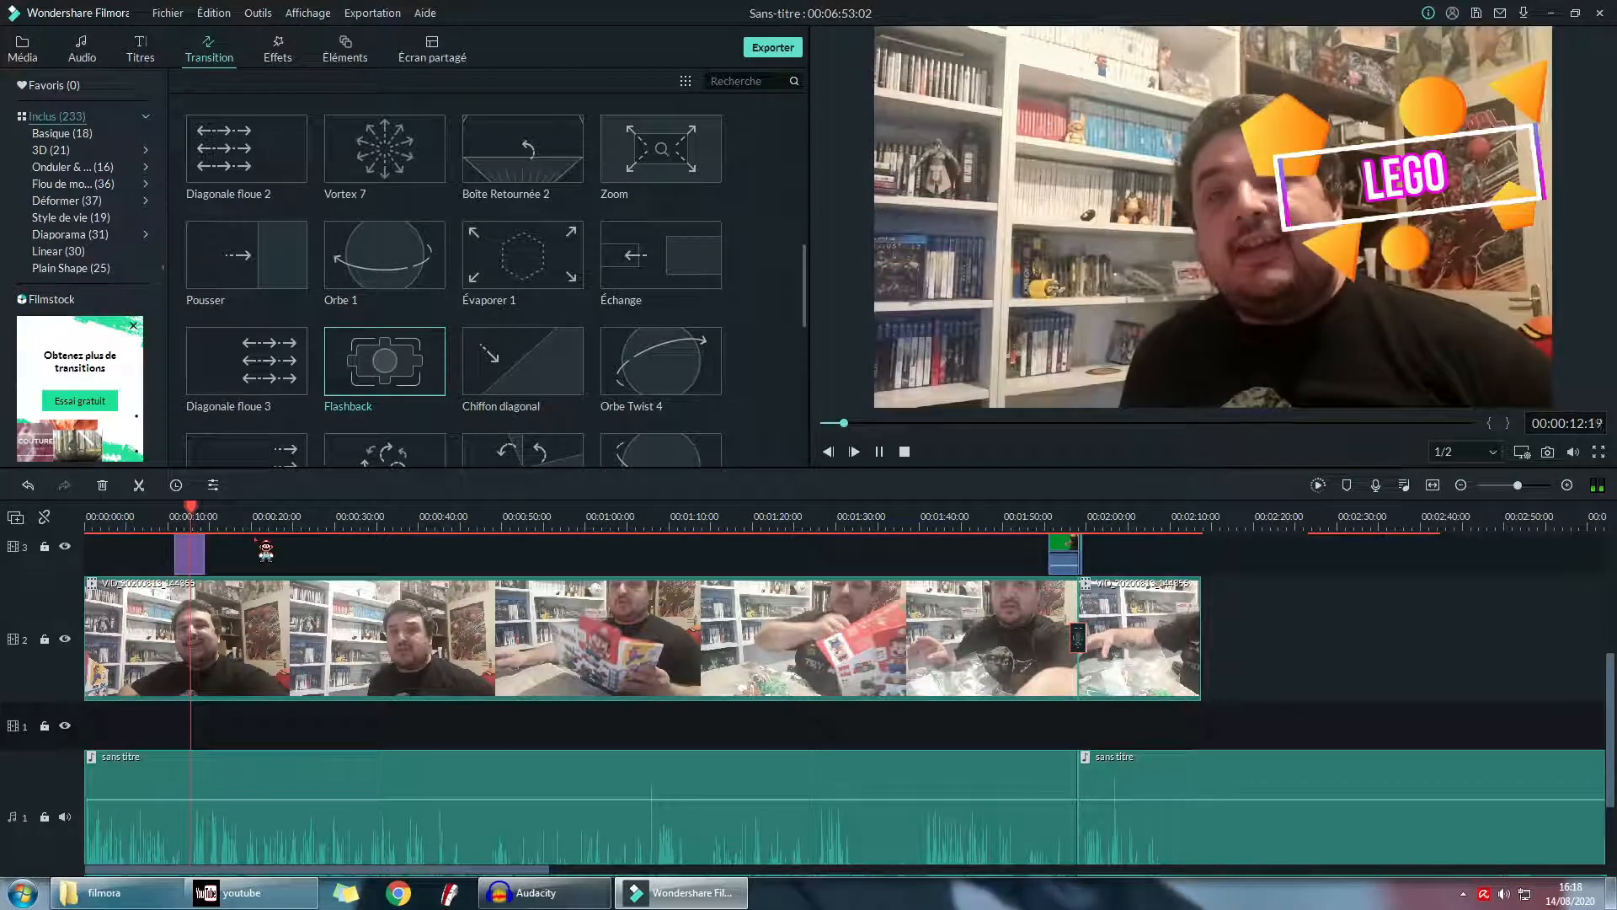
{"action": "scroll", "coordinate": [425, 581], "scroll_direction": "up", "scroll_amount": 2}
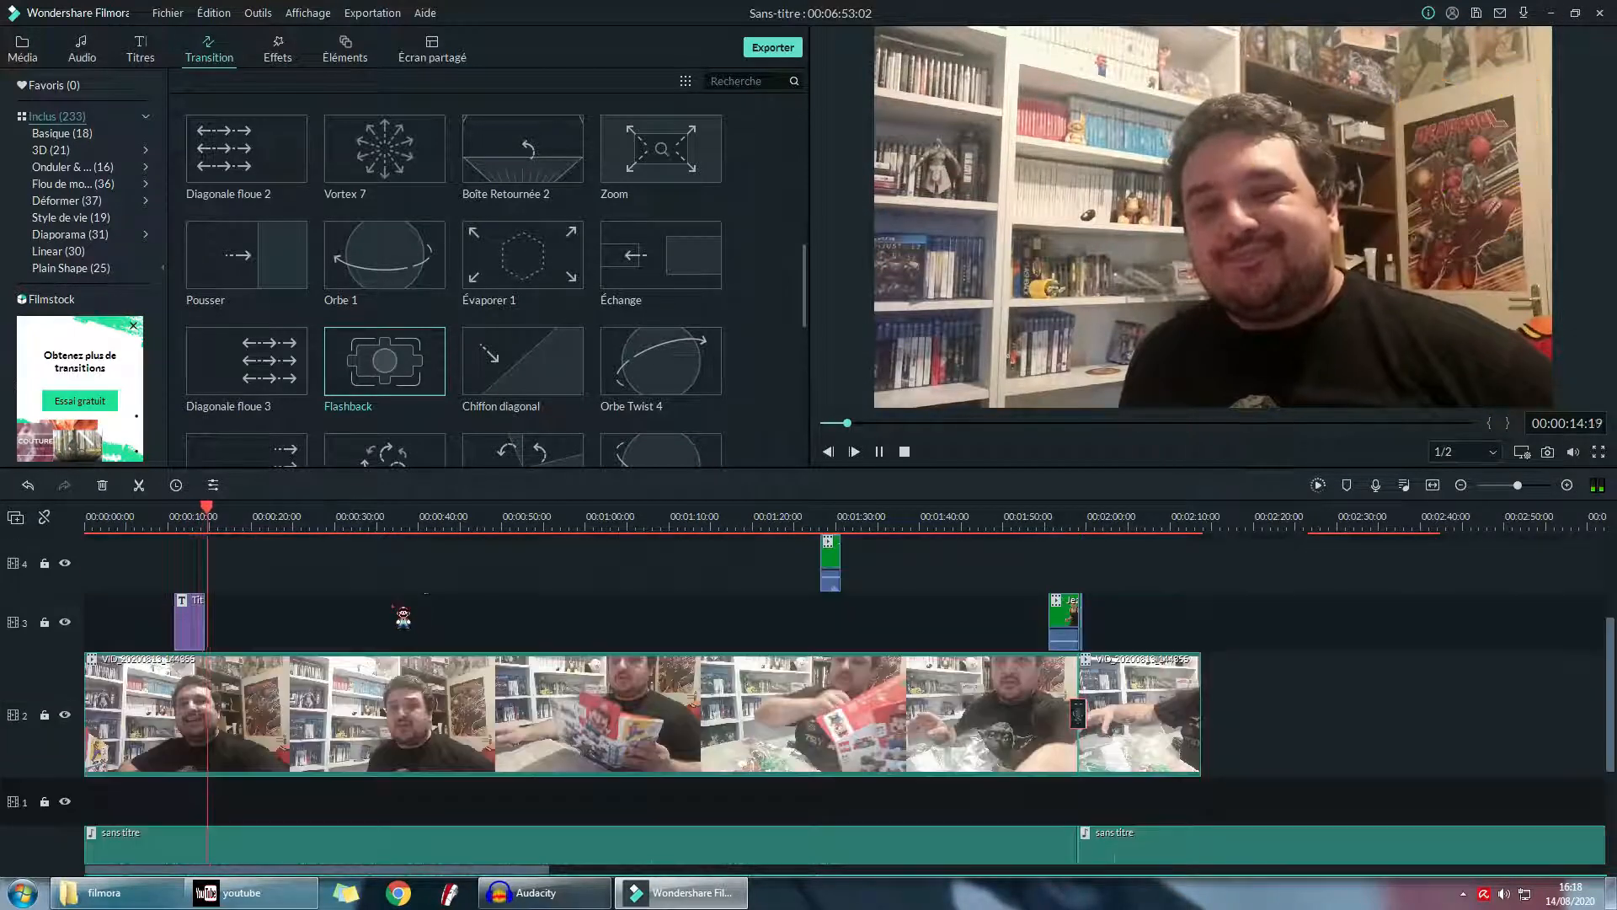
{"action": "left_click", "coordinate": [575, 515]}
{"action": "left_click", "coordinate": [758, 515]}
{"action": "left_click", "coordinate": [802, 516]}
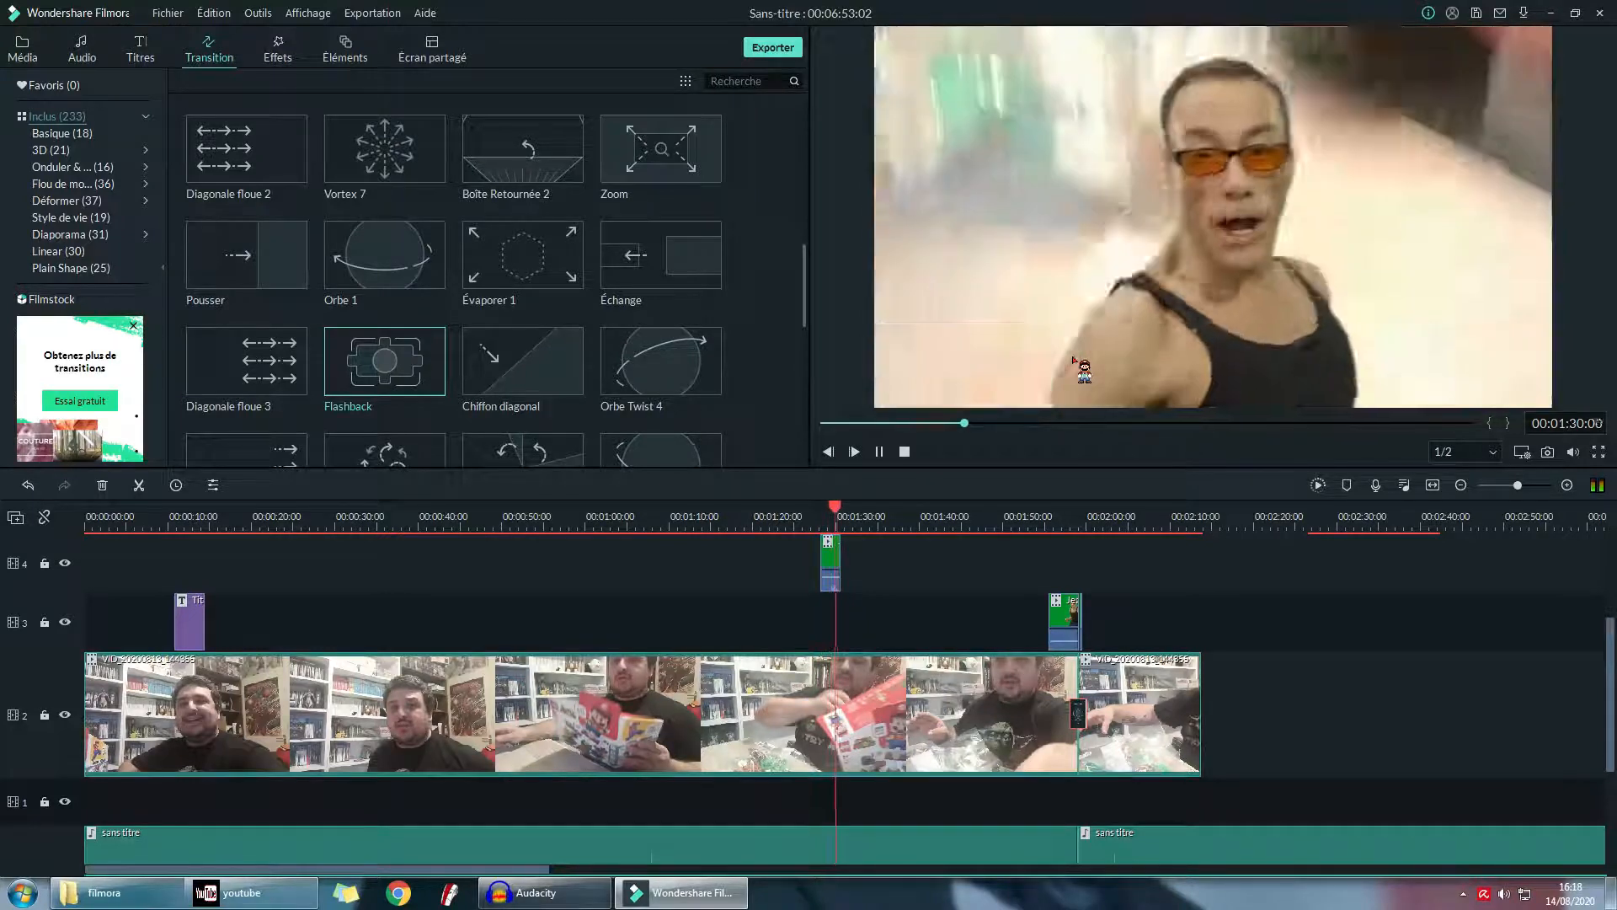
{"action": "left_click", "coordinate": [814, 516]}
{"action": "key", "text": "space"}
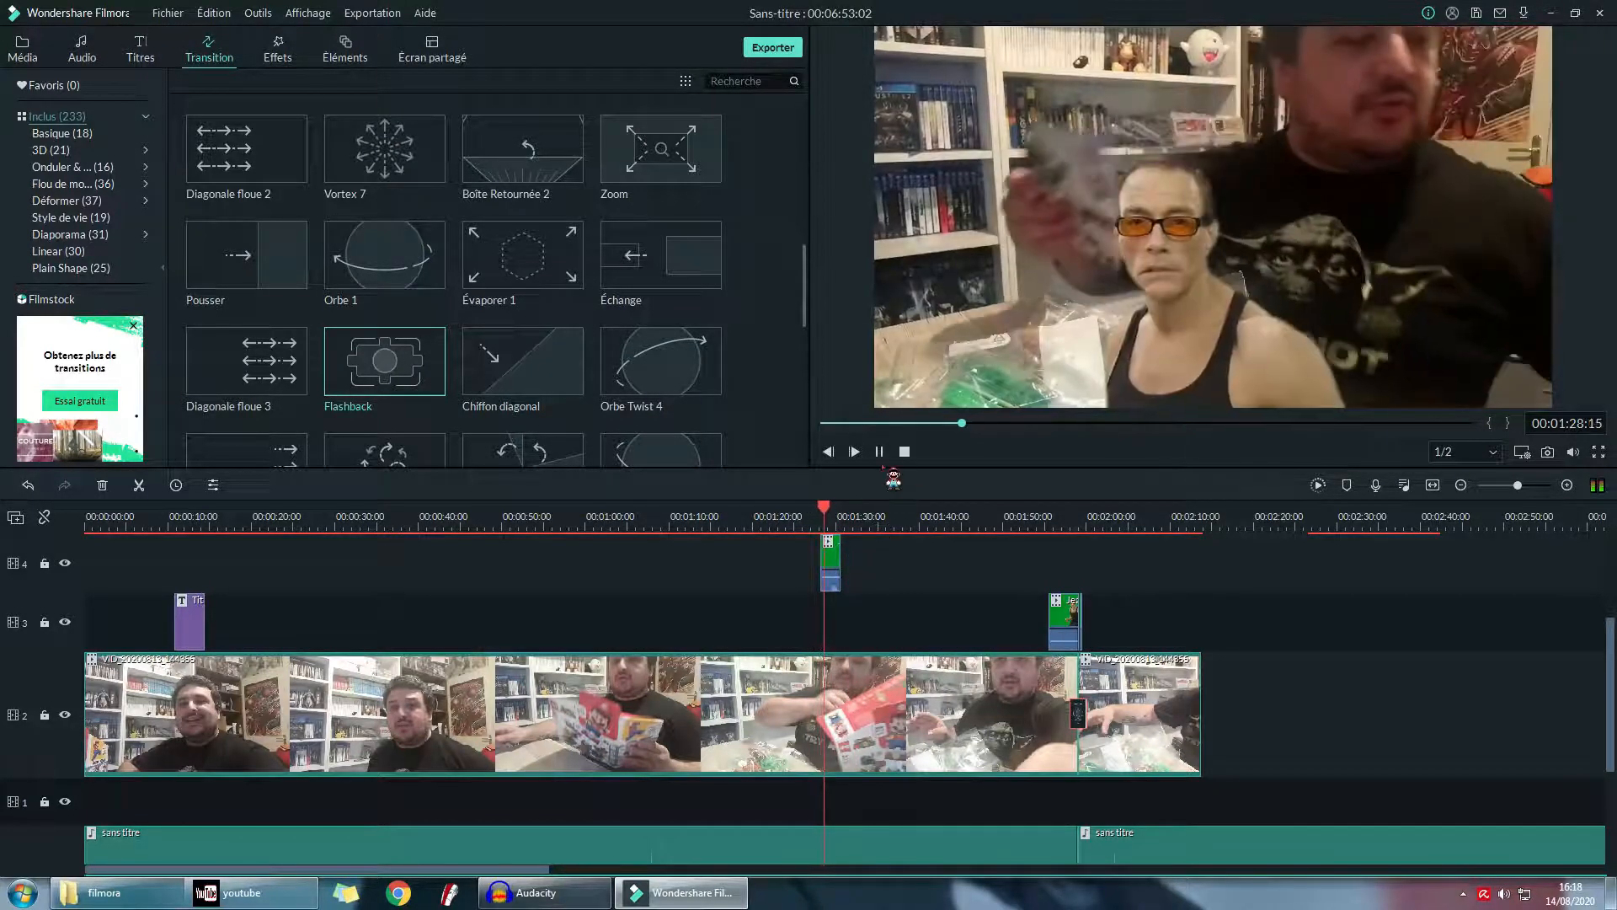
- Try enlarging the first Van Damme overlay in the picture, and reset its video settings
{"action": "double_click", "coordinate": [837, 562]}
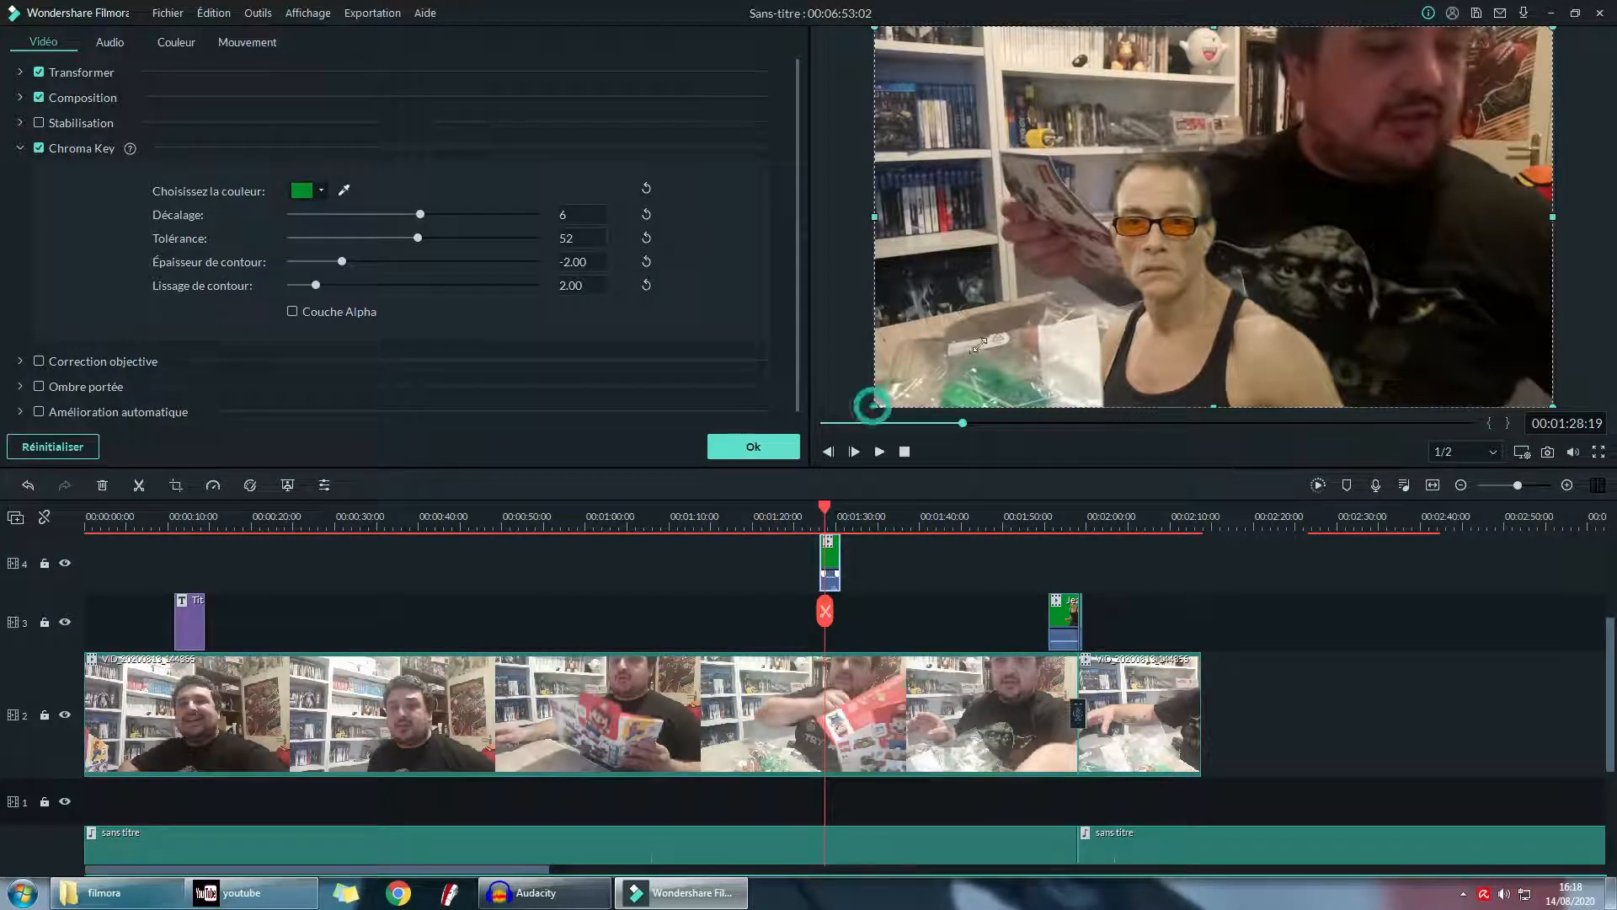
{"action": "left_click_drag", "start_coordinate": [876, 408], "coordinate": [1043, 308]}
{"action": "left_click_drag", "start_coordinate": [702, 495], "coordinate": [612, 546]}
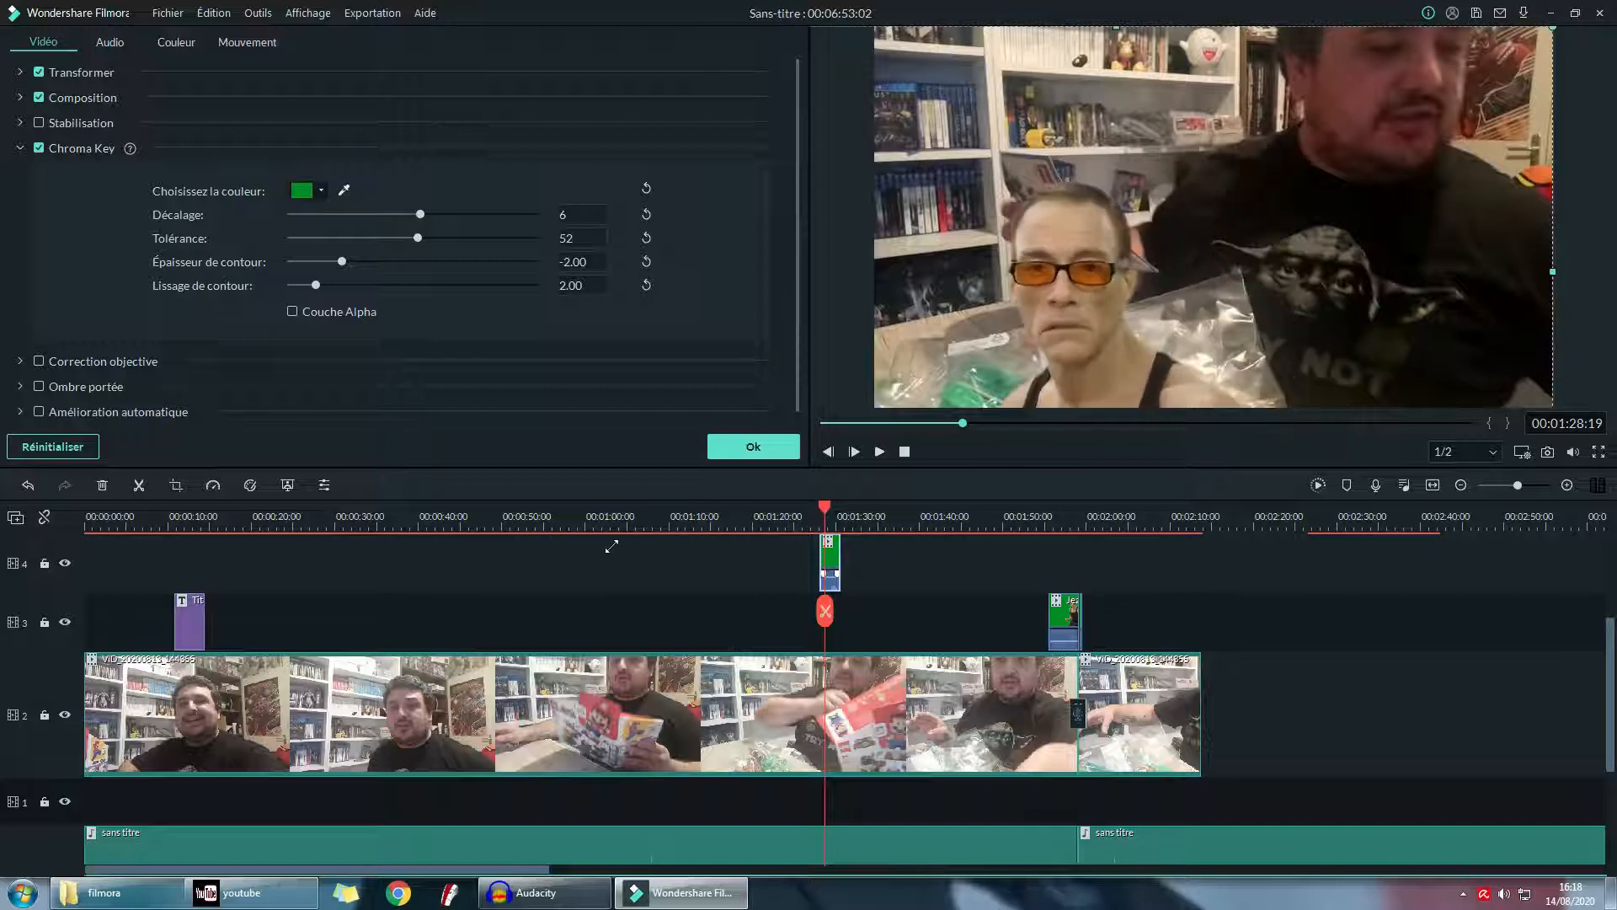
{"action": "left_click", "coordinate": [91, 446]}
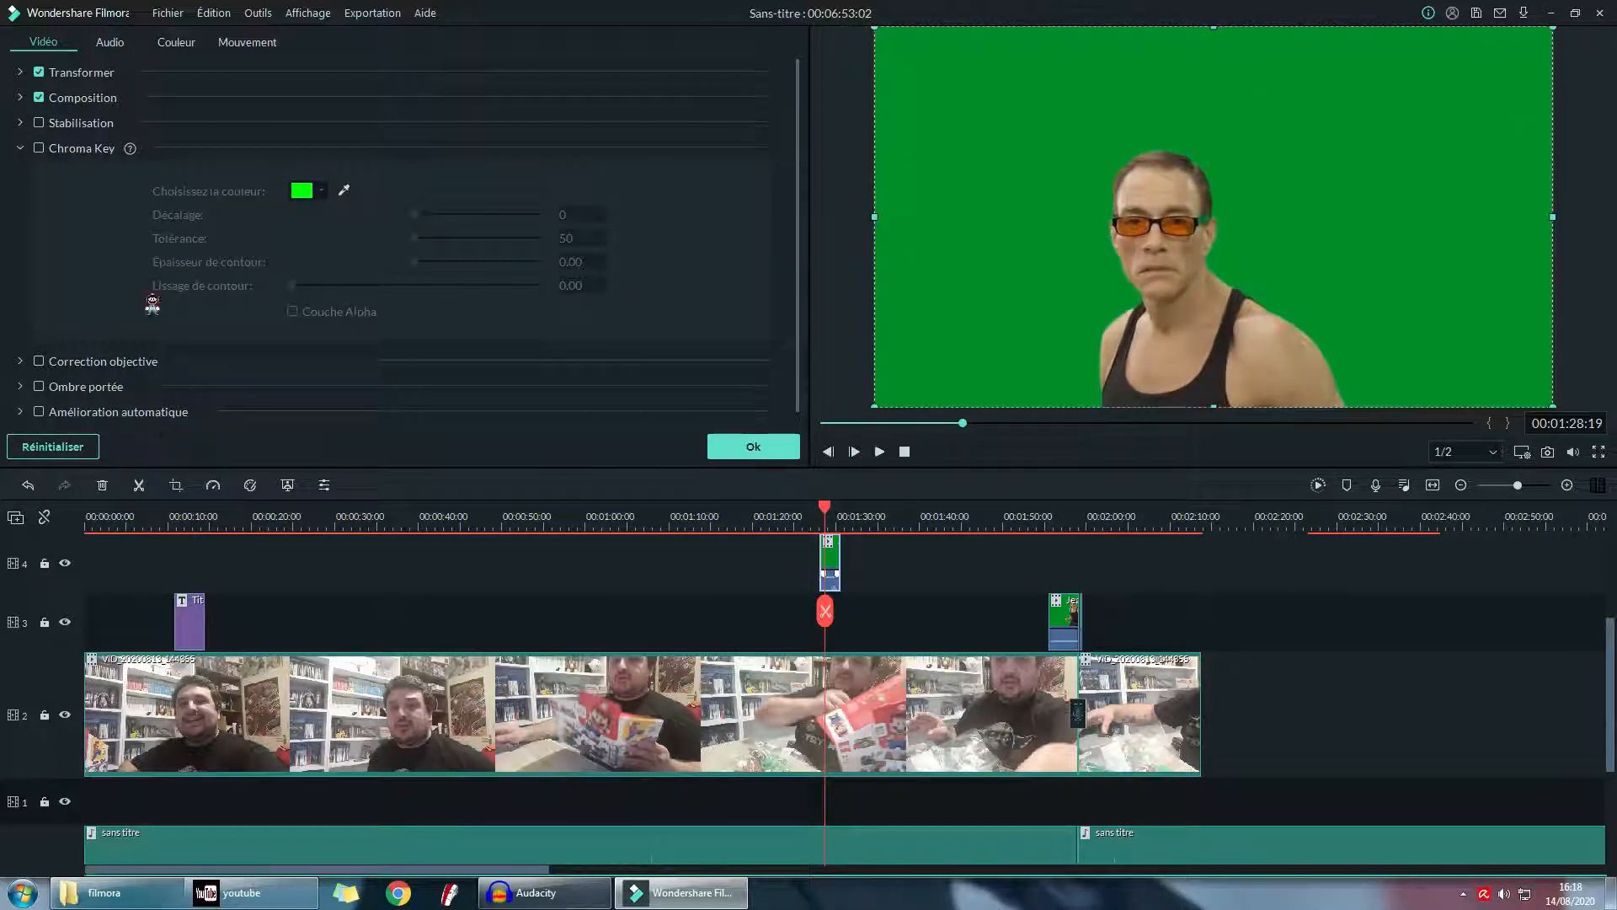
{"action": "left_click", "coordinate": [344, 190]}
{"action": "left_click", "coordinate": [753, 445]}
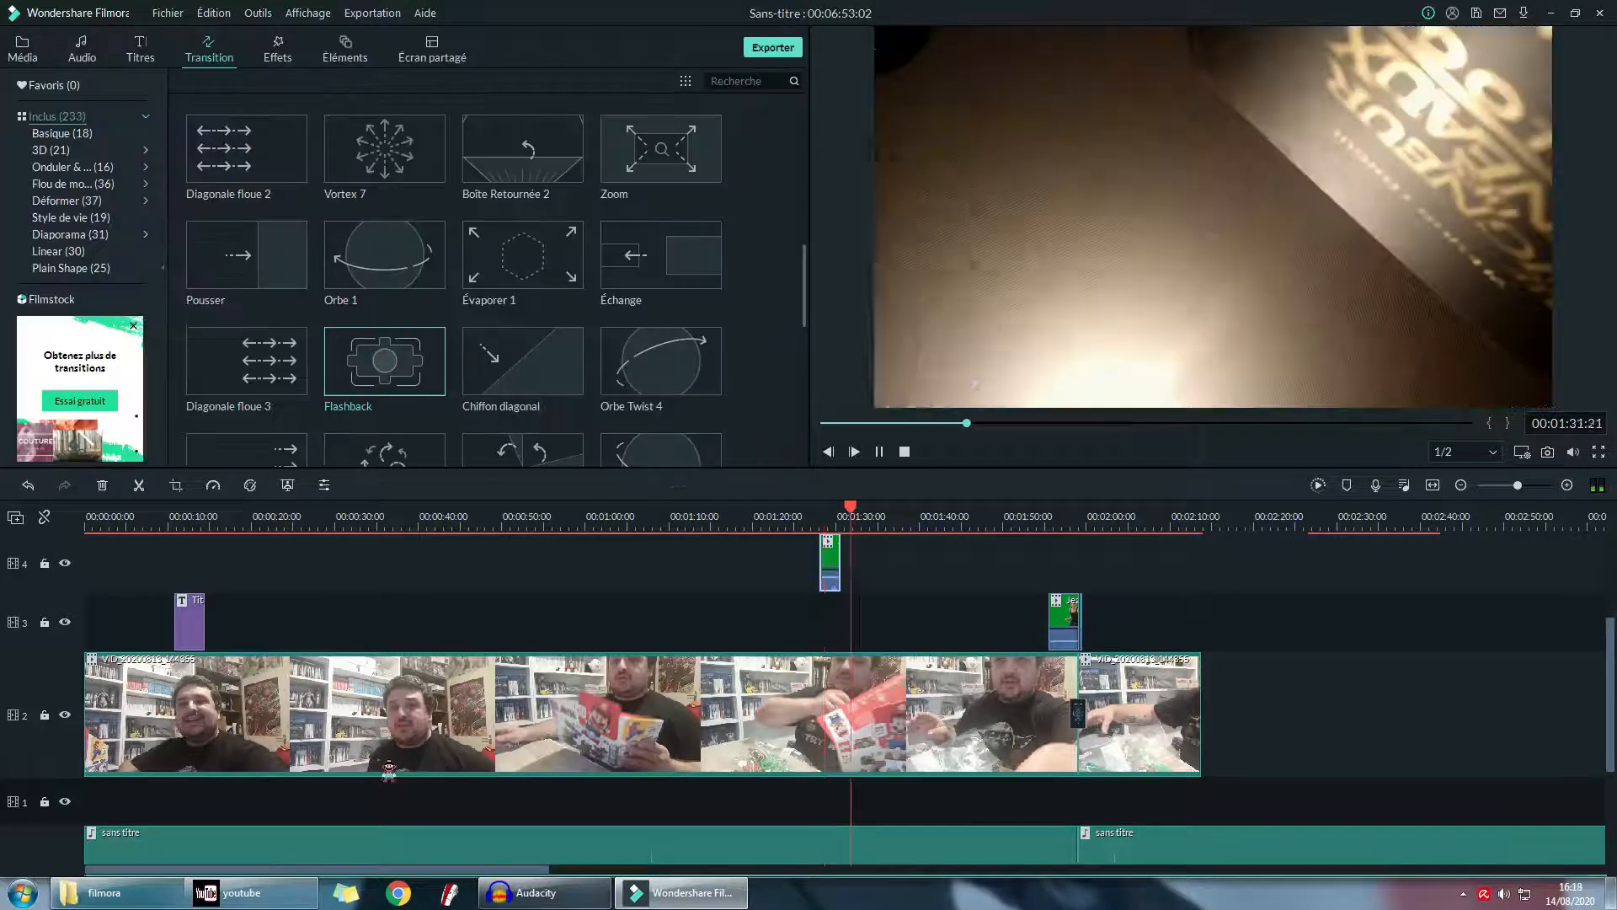
- Mute the sans titre audio track and resume playback from about 00:01:33
{"action": "scroll", "coordinate": [377, 760], "scroll_direction": "down", "scroll_amount": 1}
{"action": "left_click", "coordinate": [64, 843]}
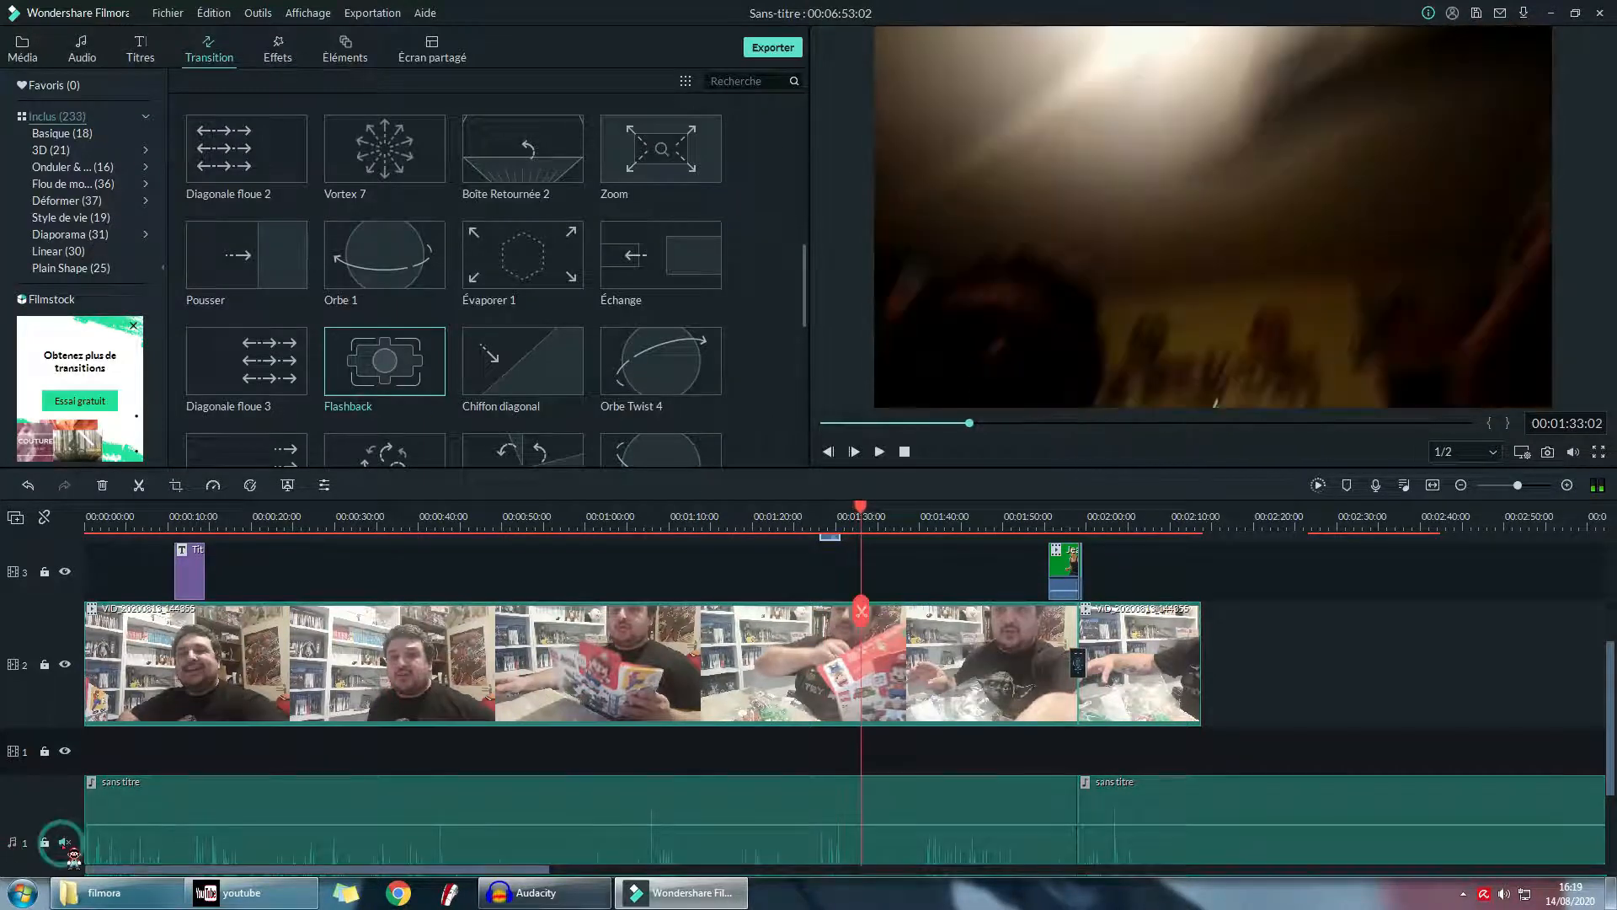
{"action": "key", "text": "space"}
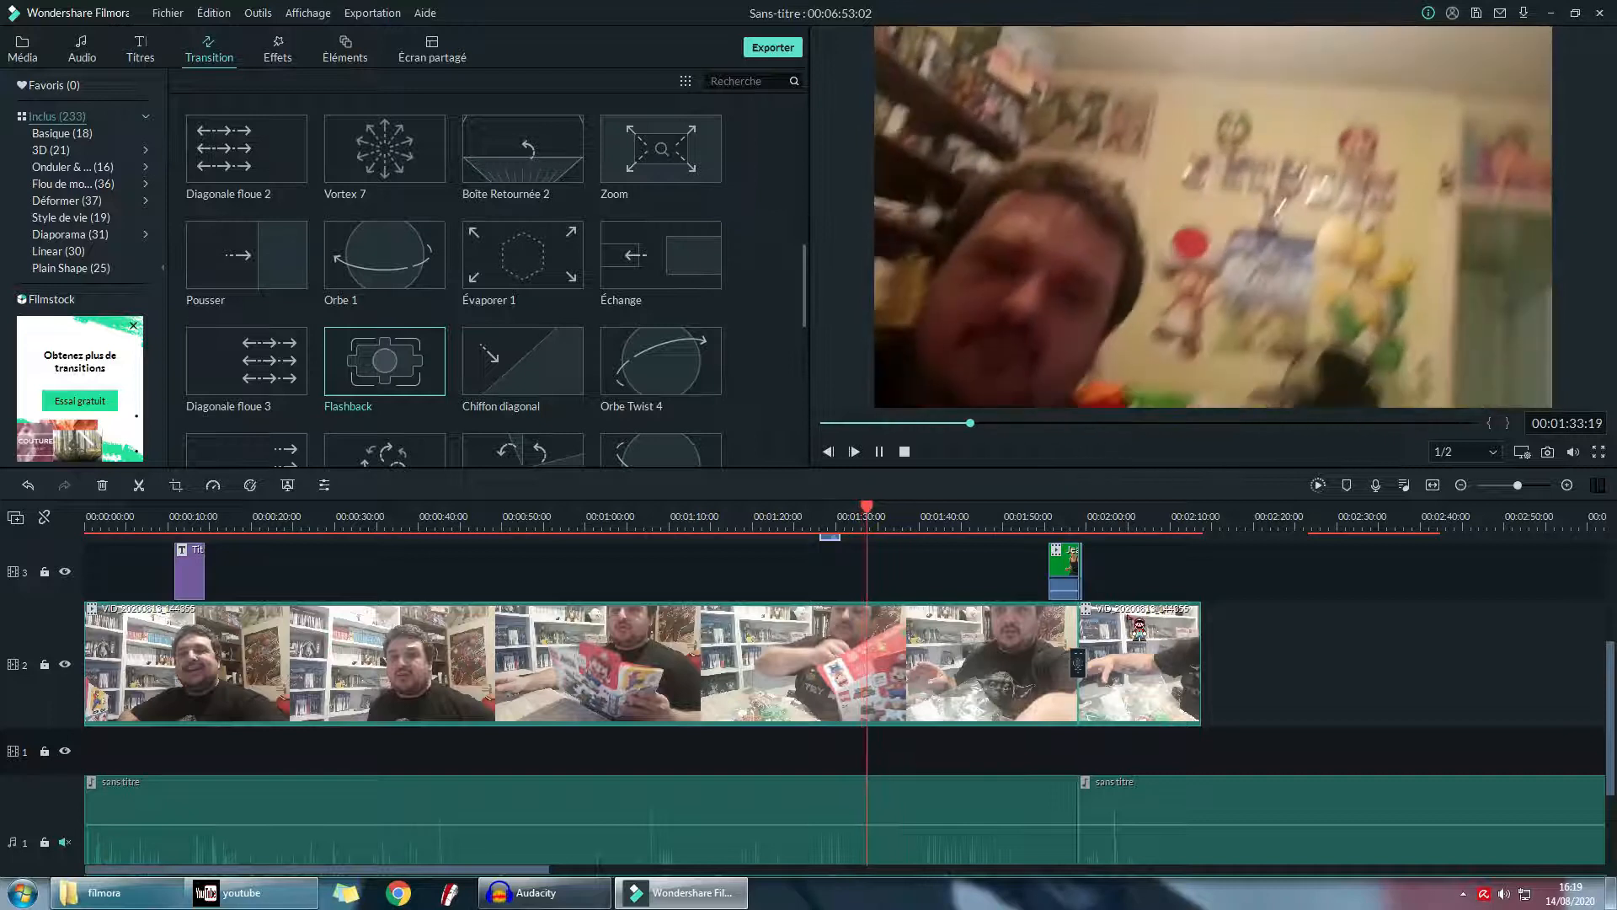
- Show the project media and enlarge the preview area by shrinking the timeline
{"action": "scroll", "coordinate": [1179, 674], "scroll_direction": "up", "scroll_amount": 1}
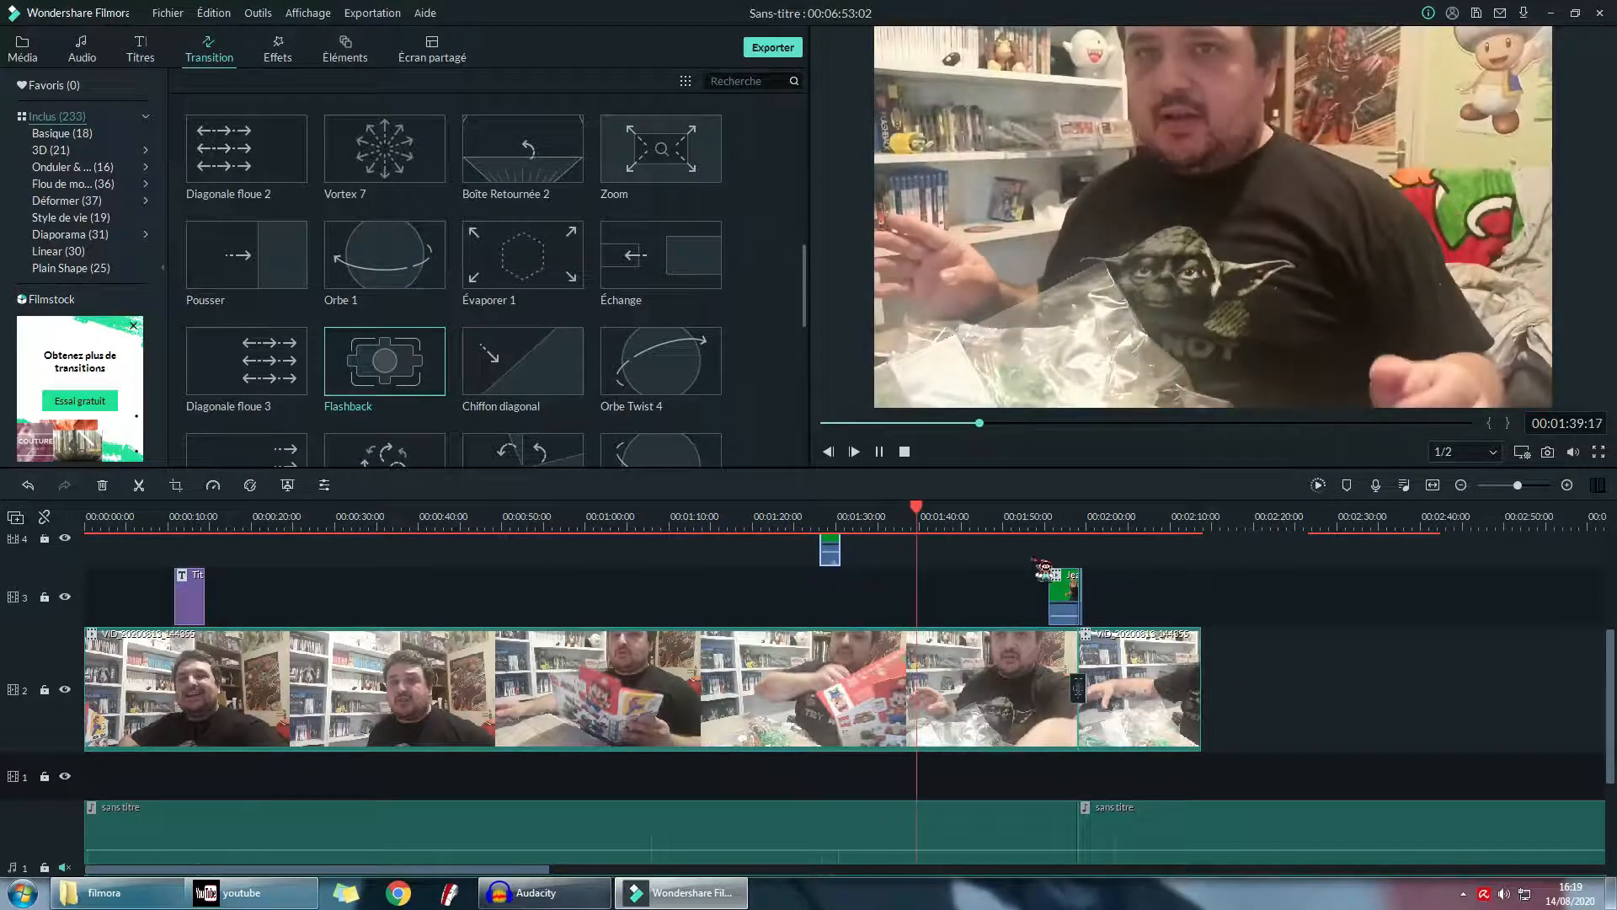
{"action": "left_click", "coordinate": [22, 48]}
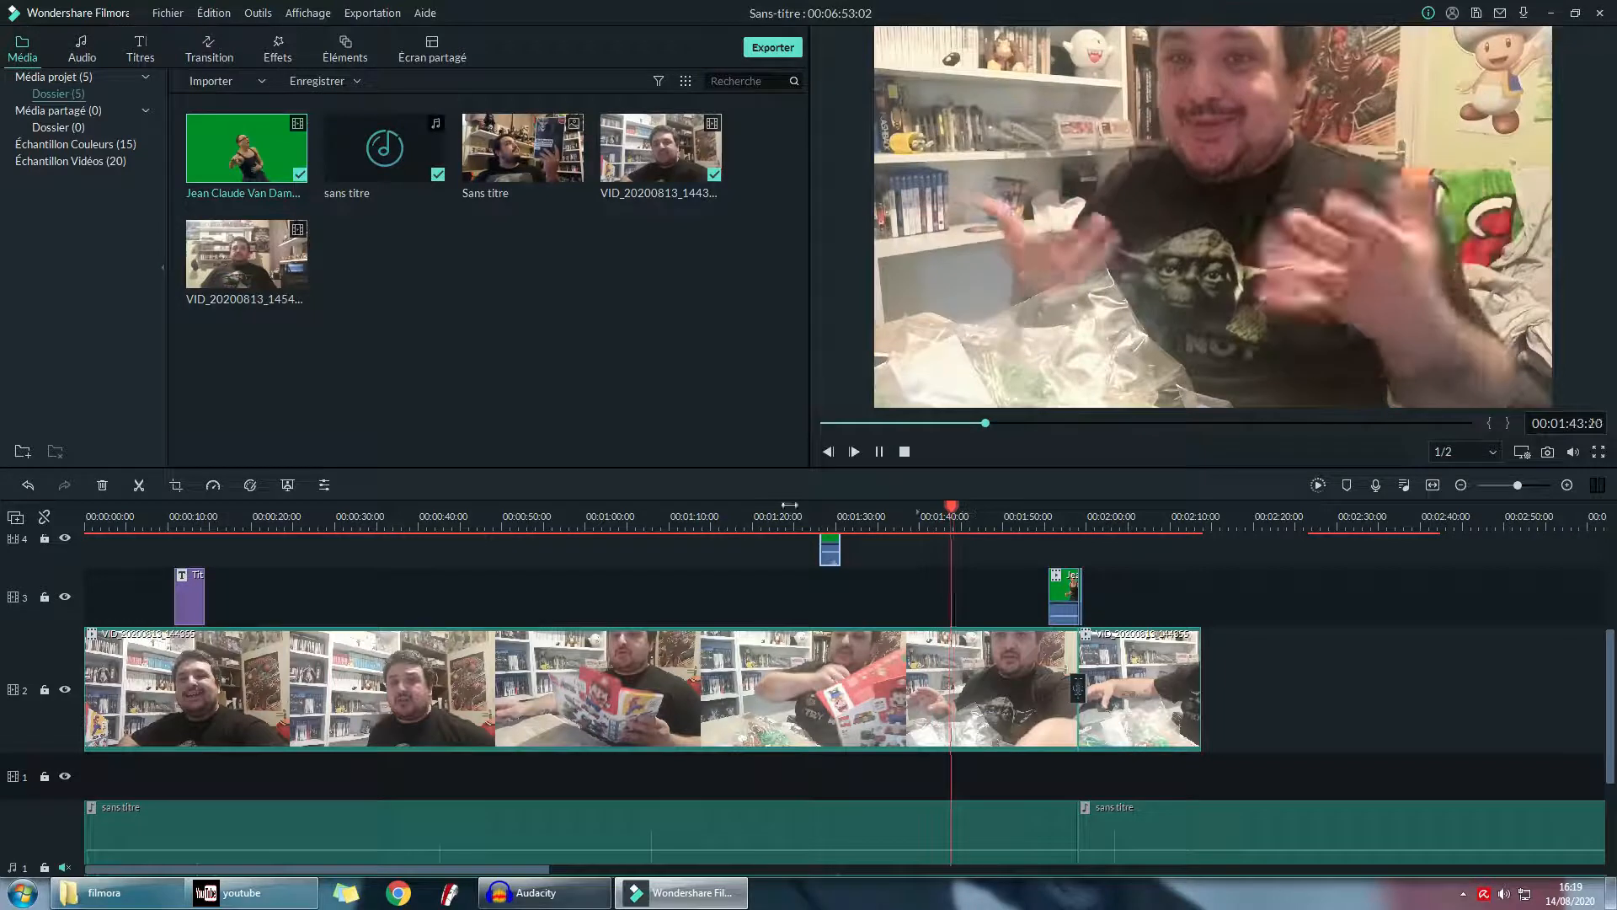
{"action": "left_click_drag", "start_coordinate": [691, 467], "coordinate": [683, 699]}
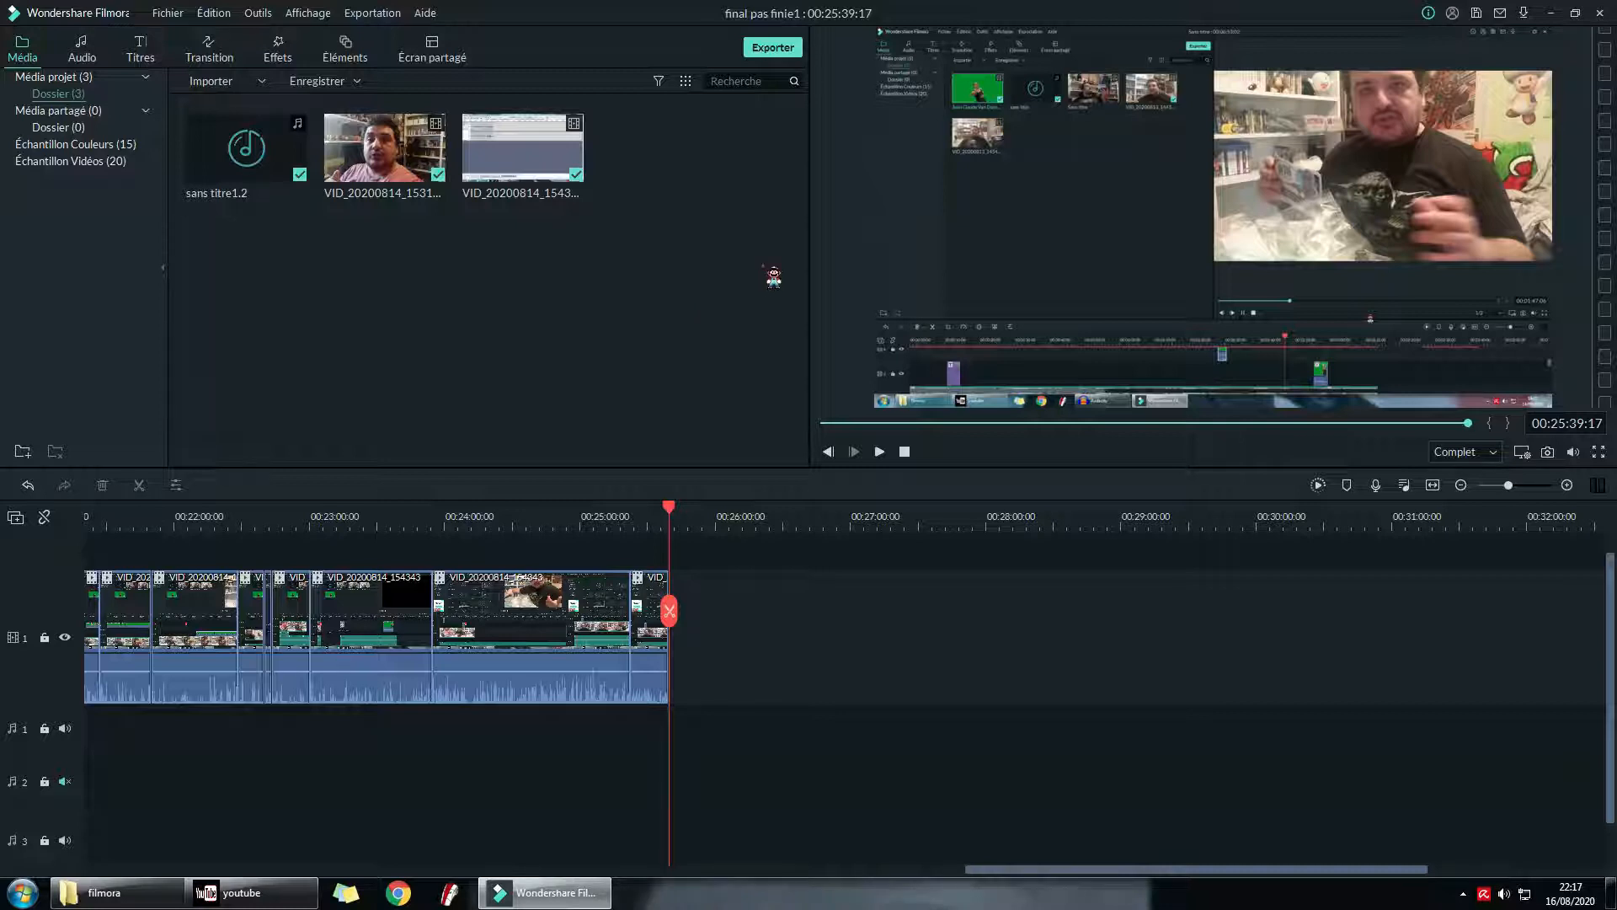
- Start a local MP4 export of the project and name the output file "tuto filmora 9"
{"action": "left_click", "coordinate": [768, 50]}
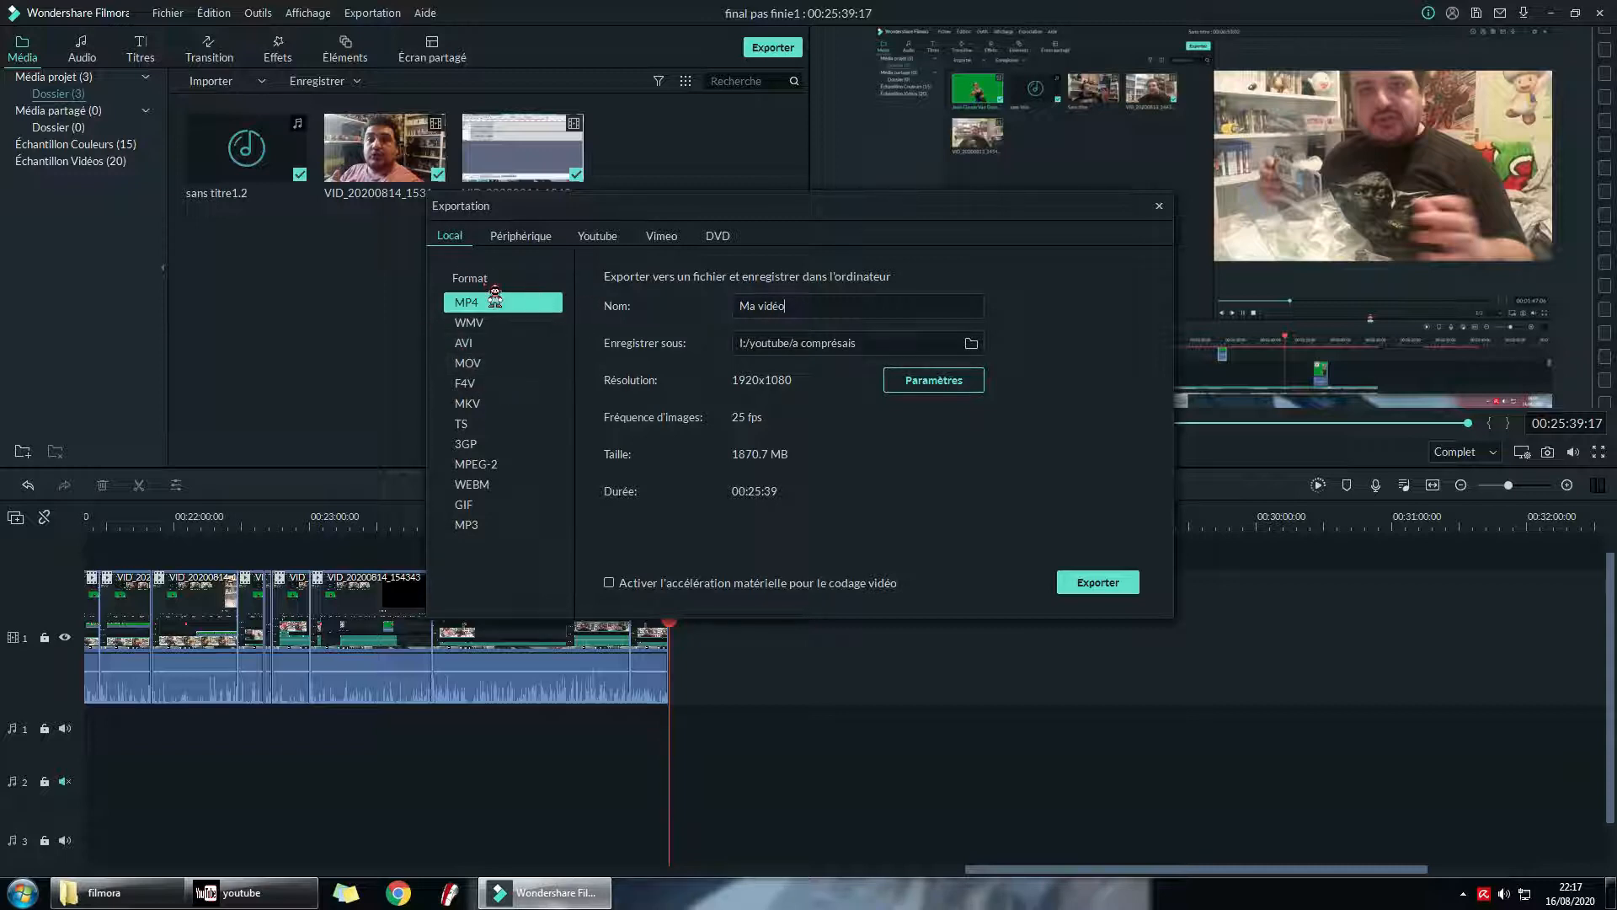
{"action": "triple_click", "coordinate": [801, 309]}
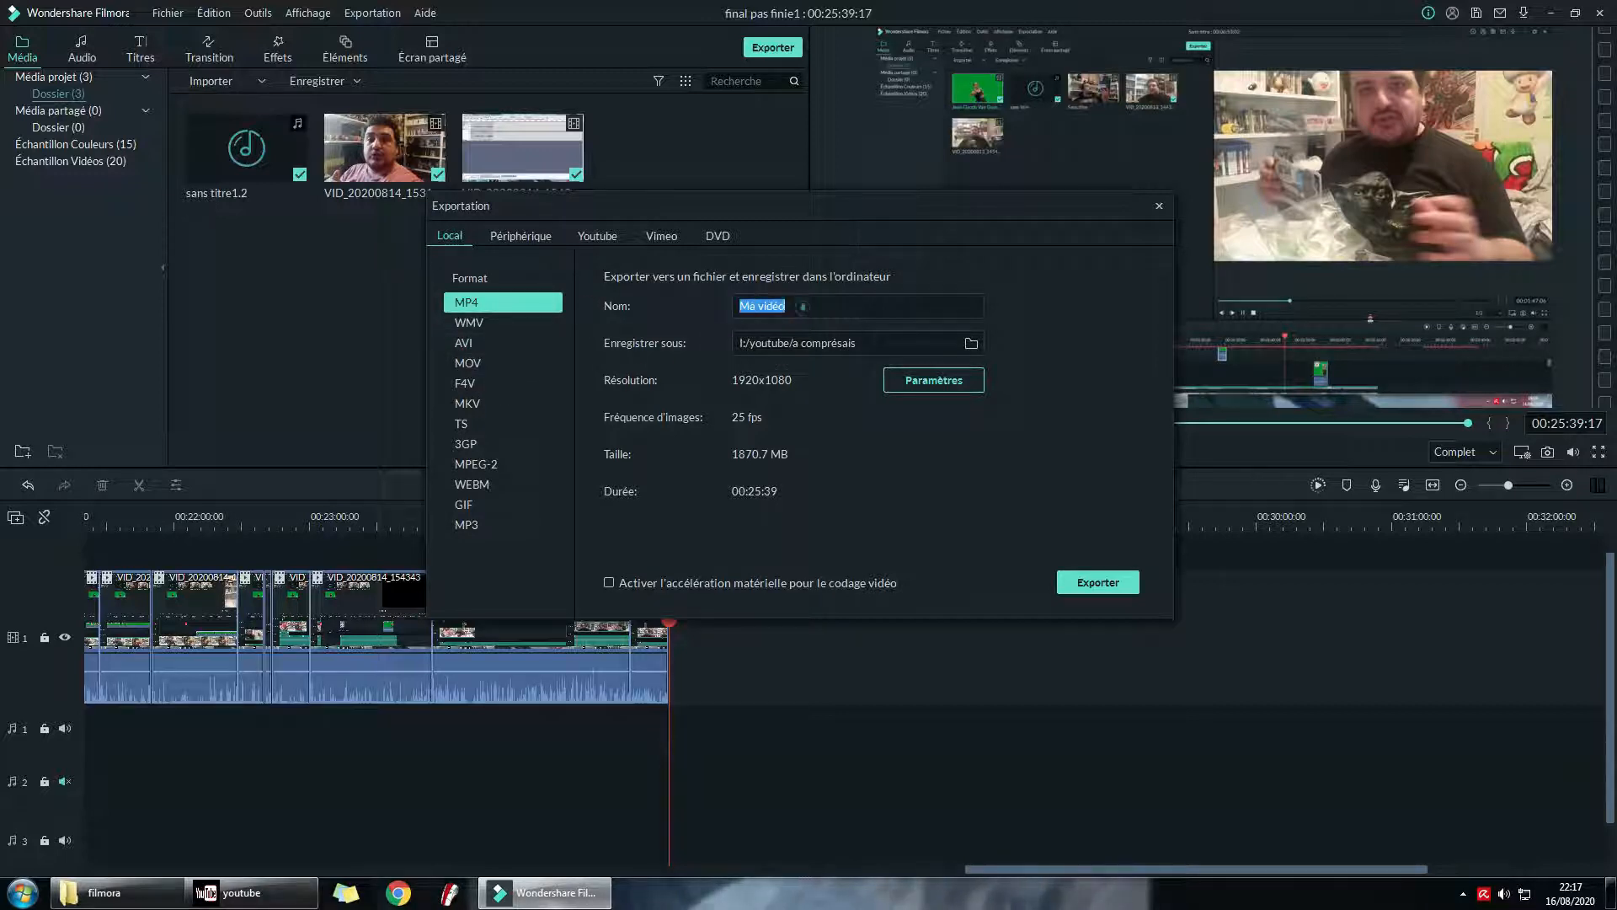
{"action": "type", "text": "tuto filmora 9"}
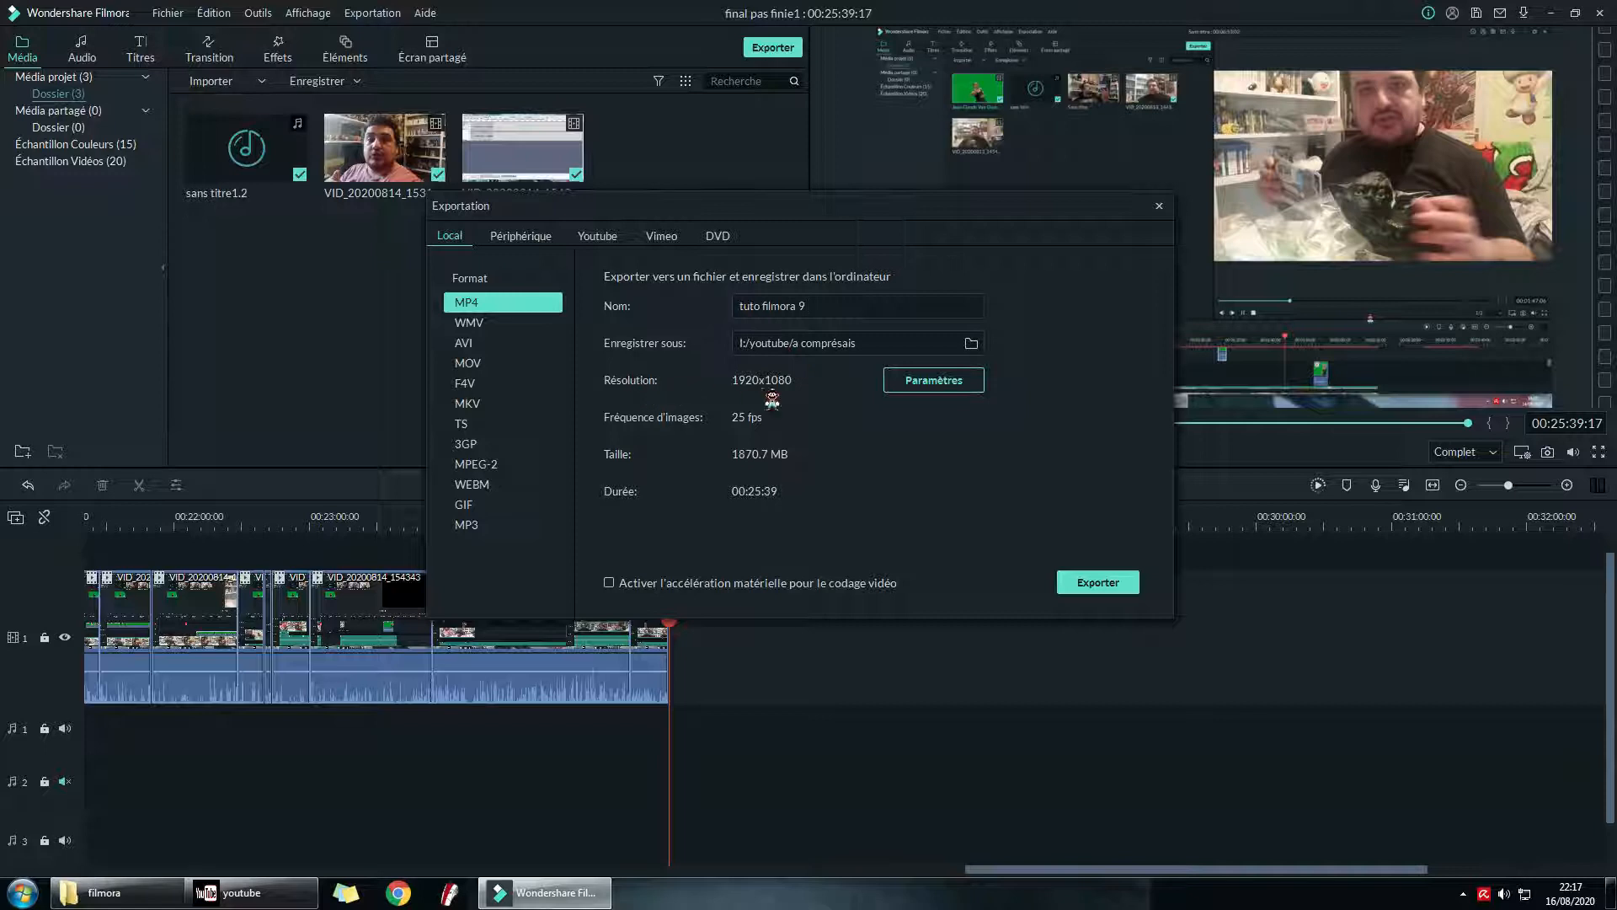
- Examine the available resolutions and frame rates in the MP4 export settings without changing the selected ones
{"action": "left_click", "coordinate": [951, 386]}
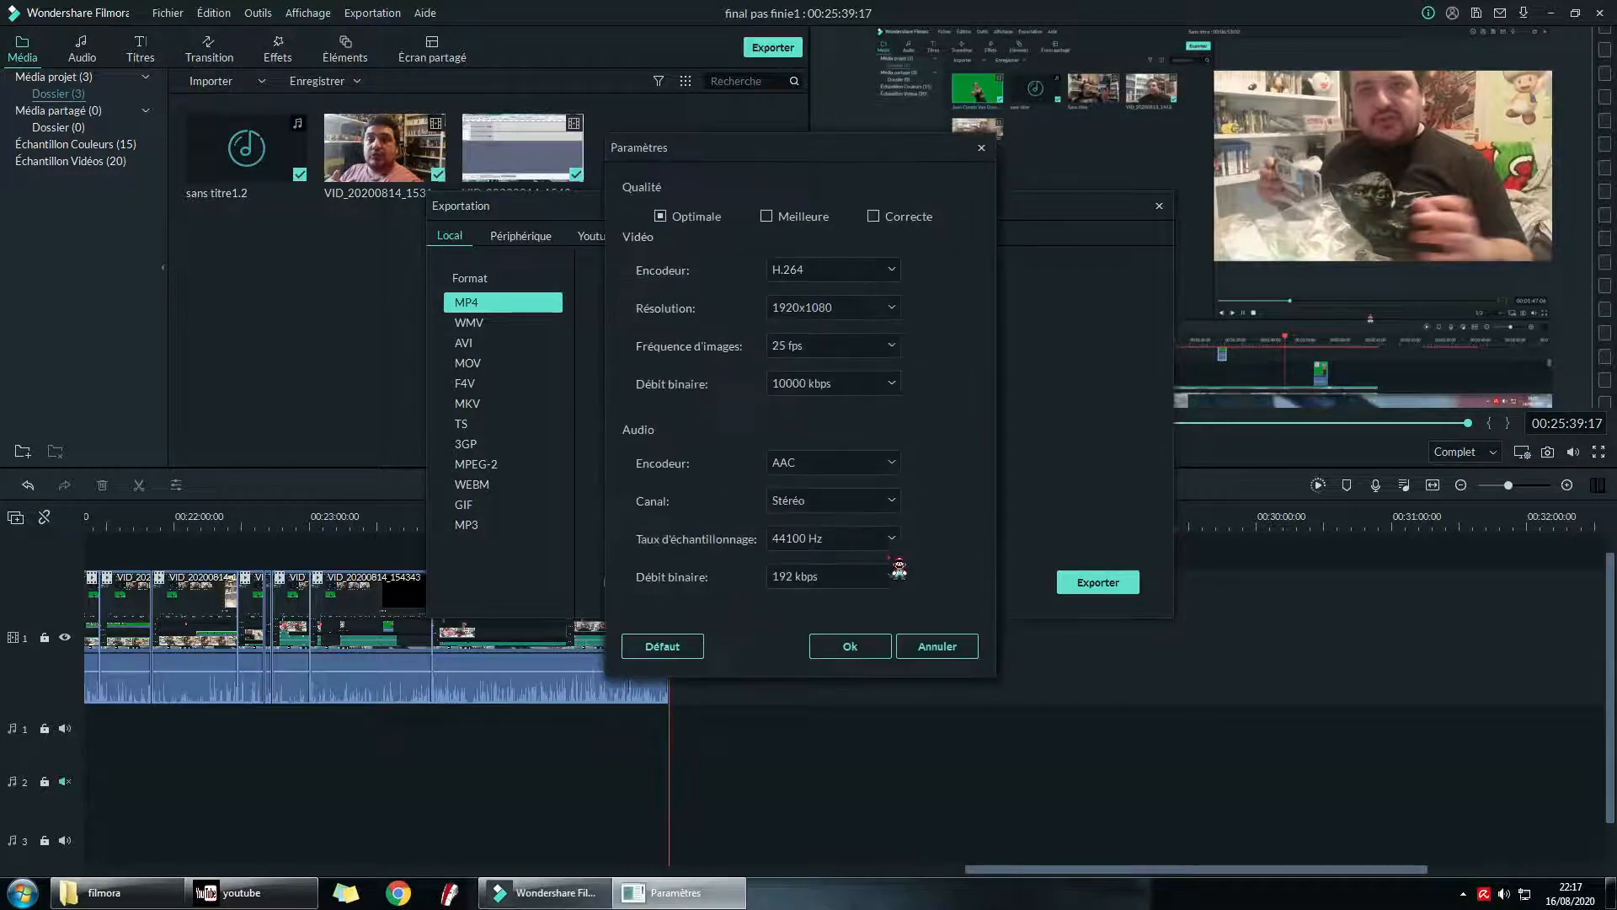
{"action": "left_click", "coordinate": [859, 306]}
{"action": "scroll", "coordinate": [809, 478], "scroll_direction": "down", "scroll_amount": 1}
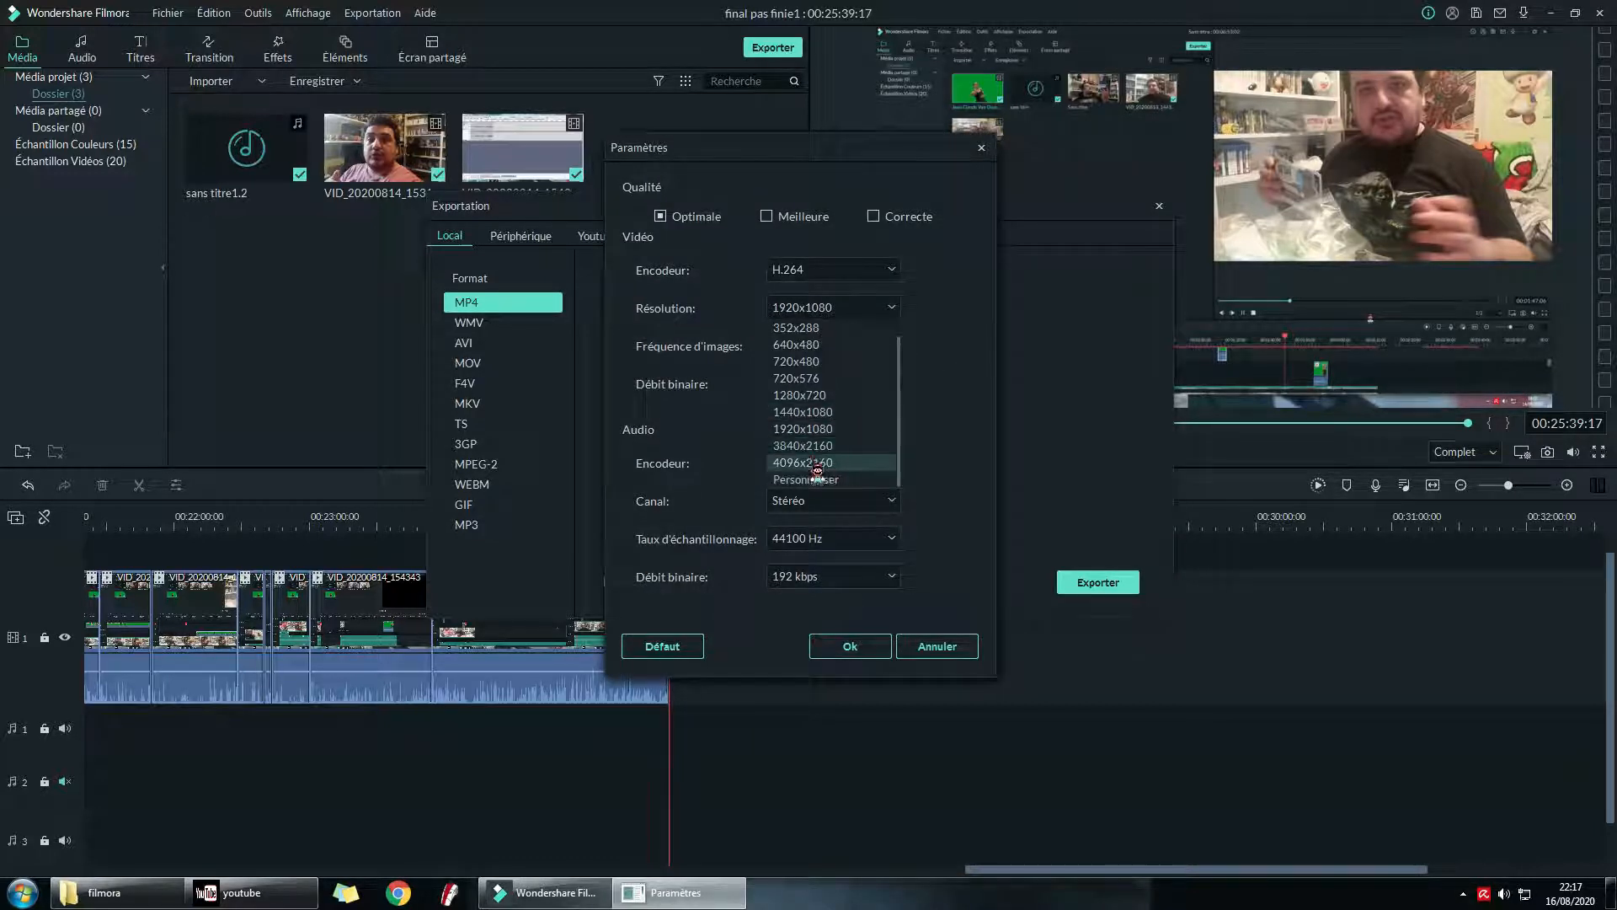
{"action": "scroll", "coordinate": [820, 453], "scroll_direction": "up", "scroll_amount": 1}
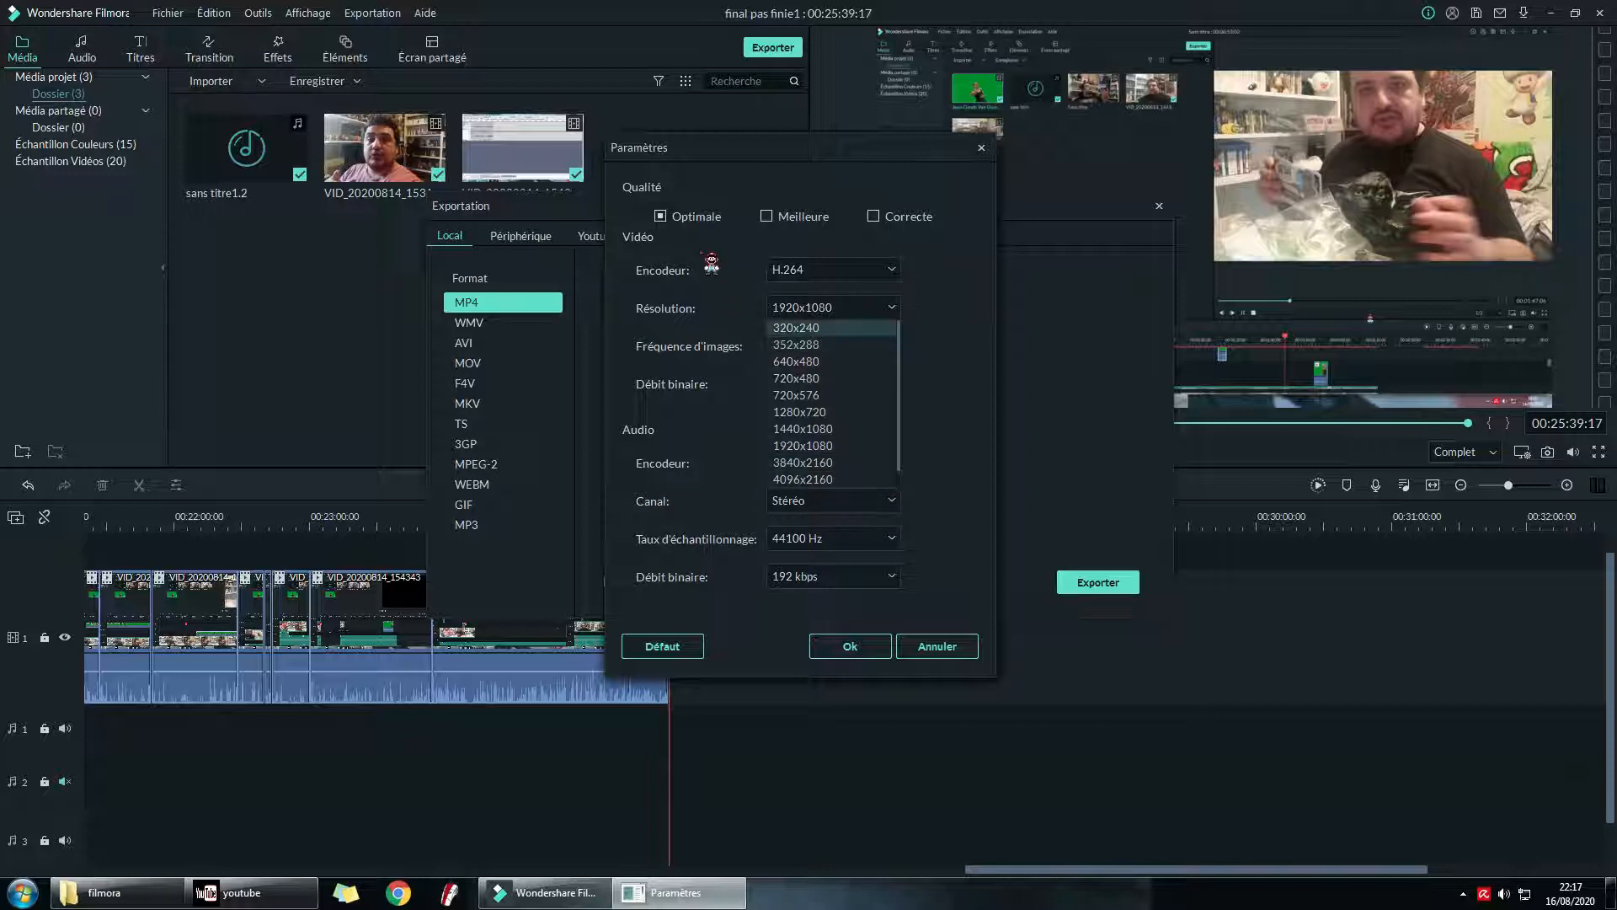
{"action": "left_click", "coordinate": [706, 252]}
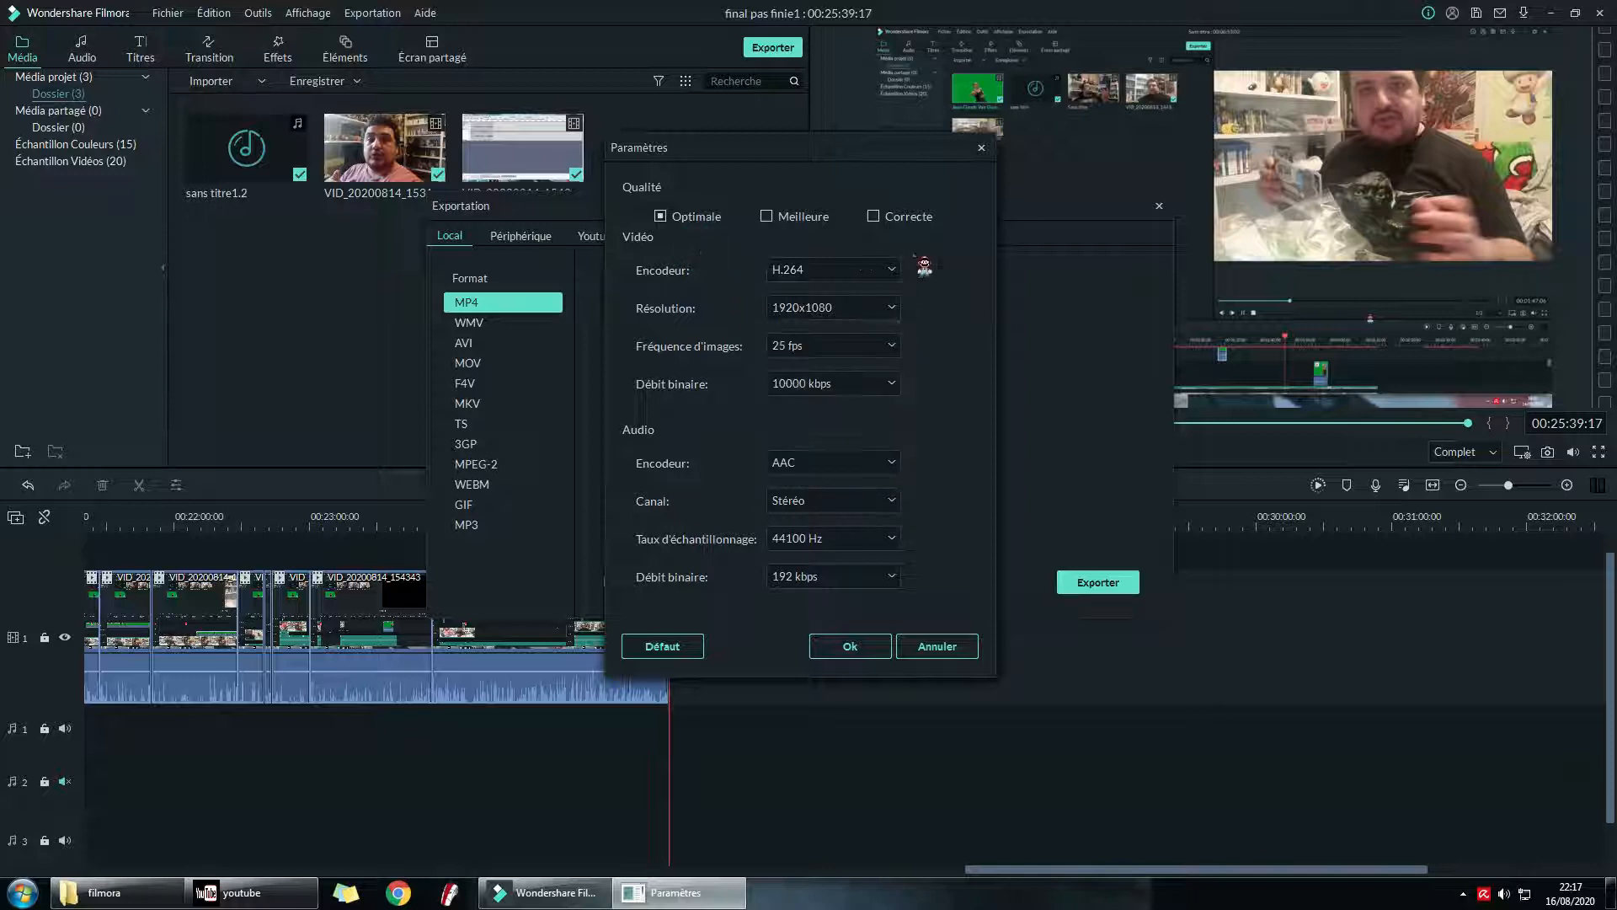
{"action": "left_click", "coordinate": [846, 352]}
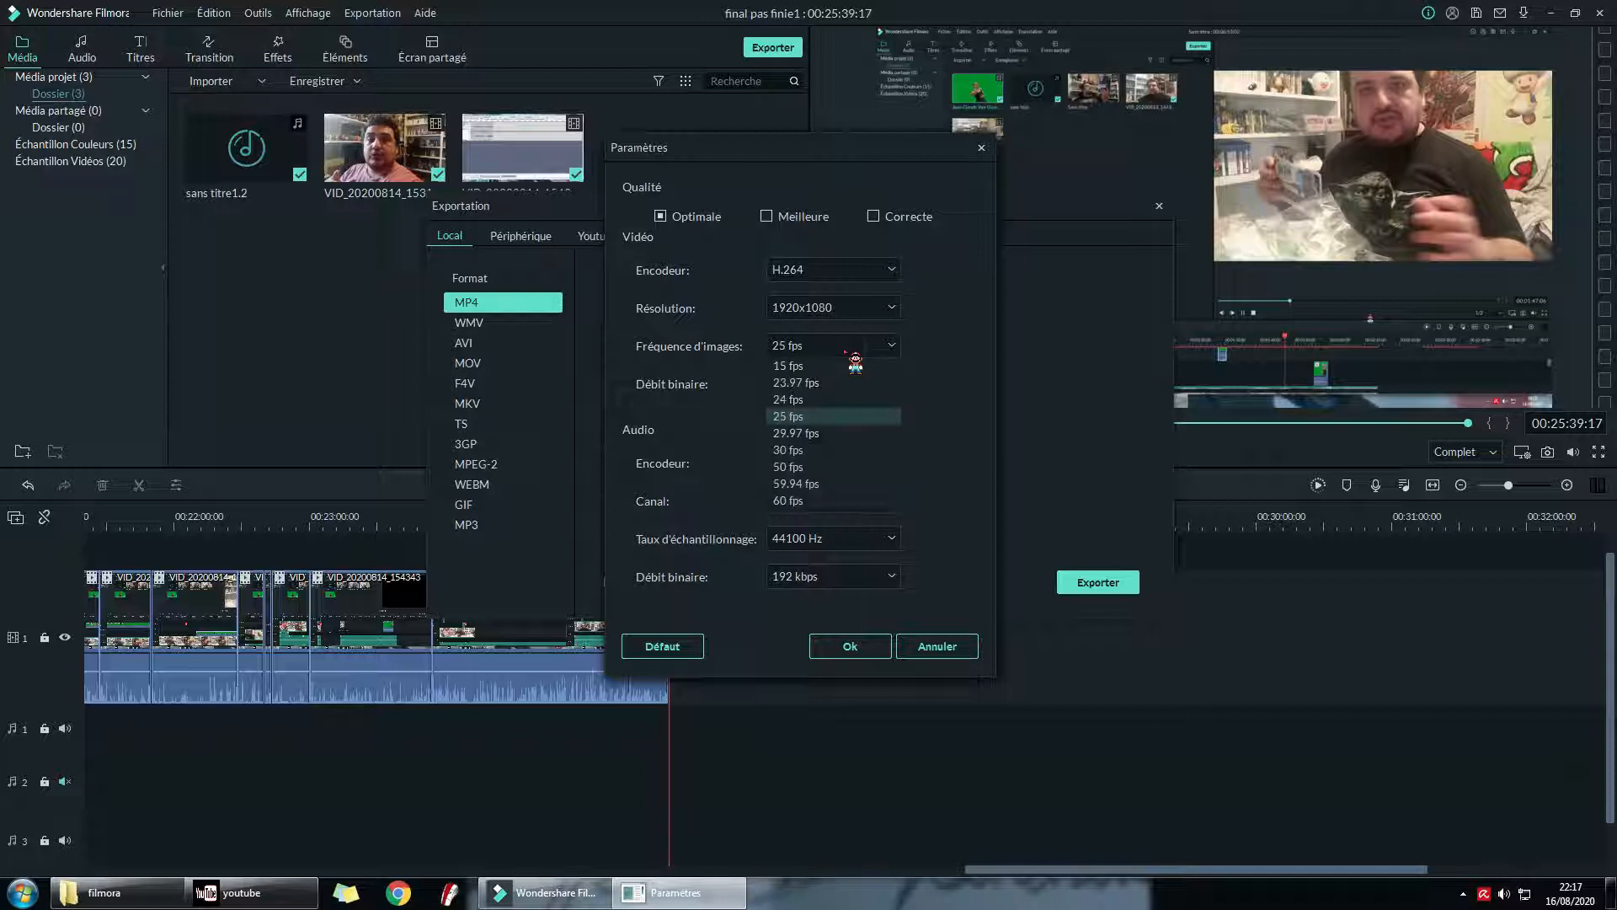
{"action": "left_click", "coordinate": [935, 371]}
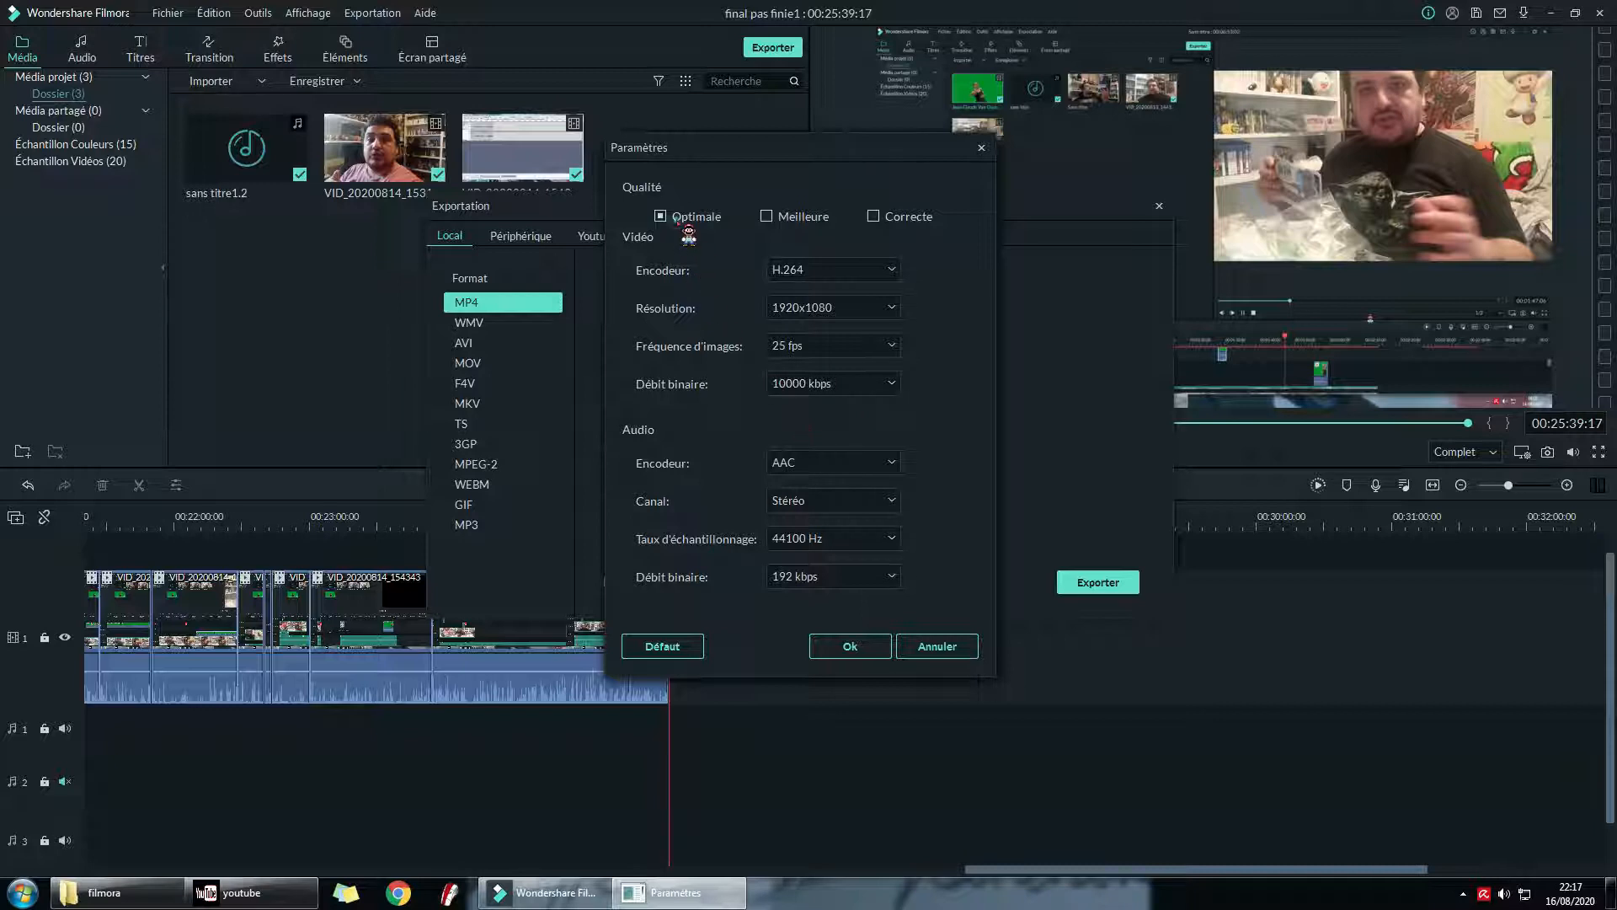
- Try the Correcte export quality, switch back to Optimale, and accept the export settings
{"action": "left_click", "coordinate": [874, 216]}
{"action": "left_click", "coordinate": [677, 220]}
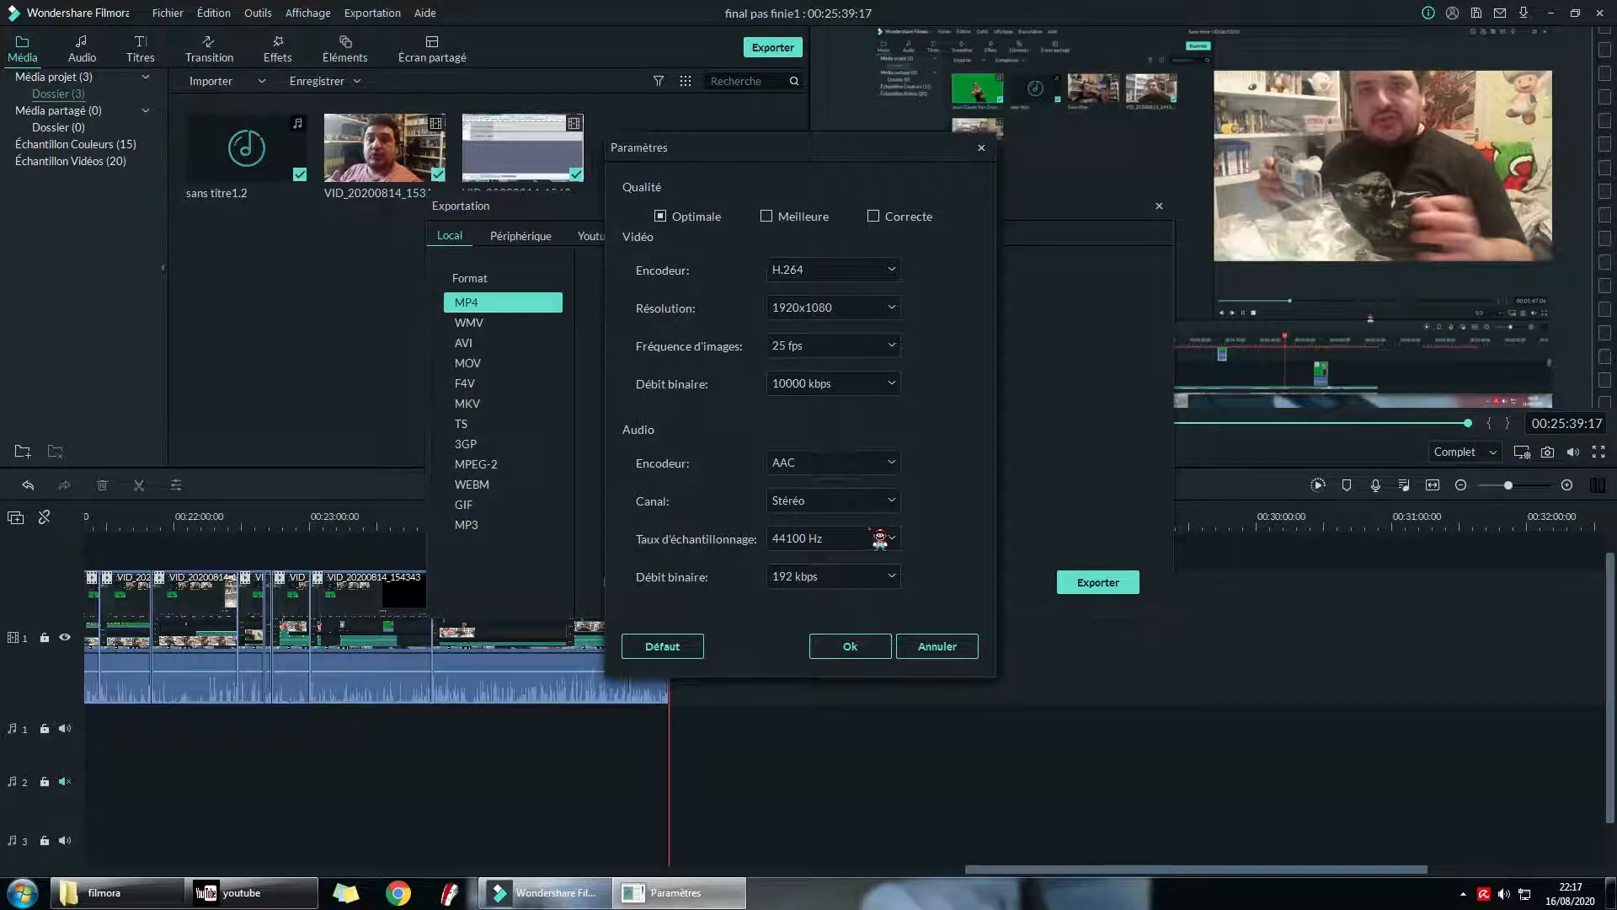
{"action": "left_click", "coordinate": [845, 649]}
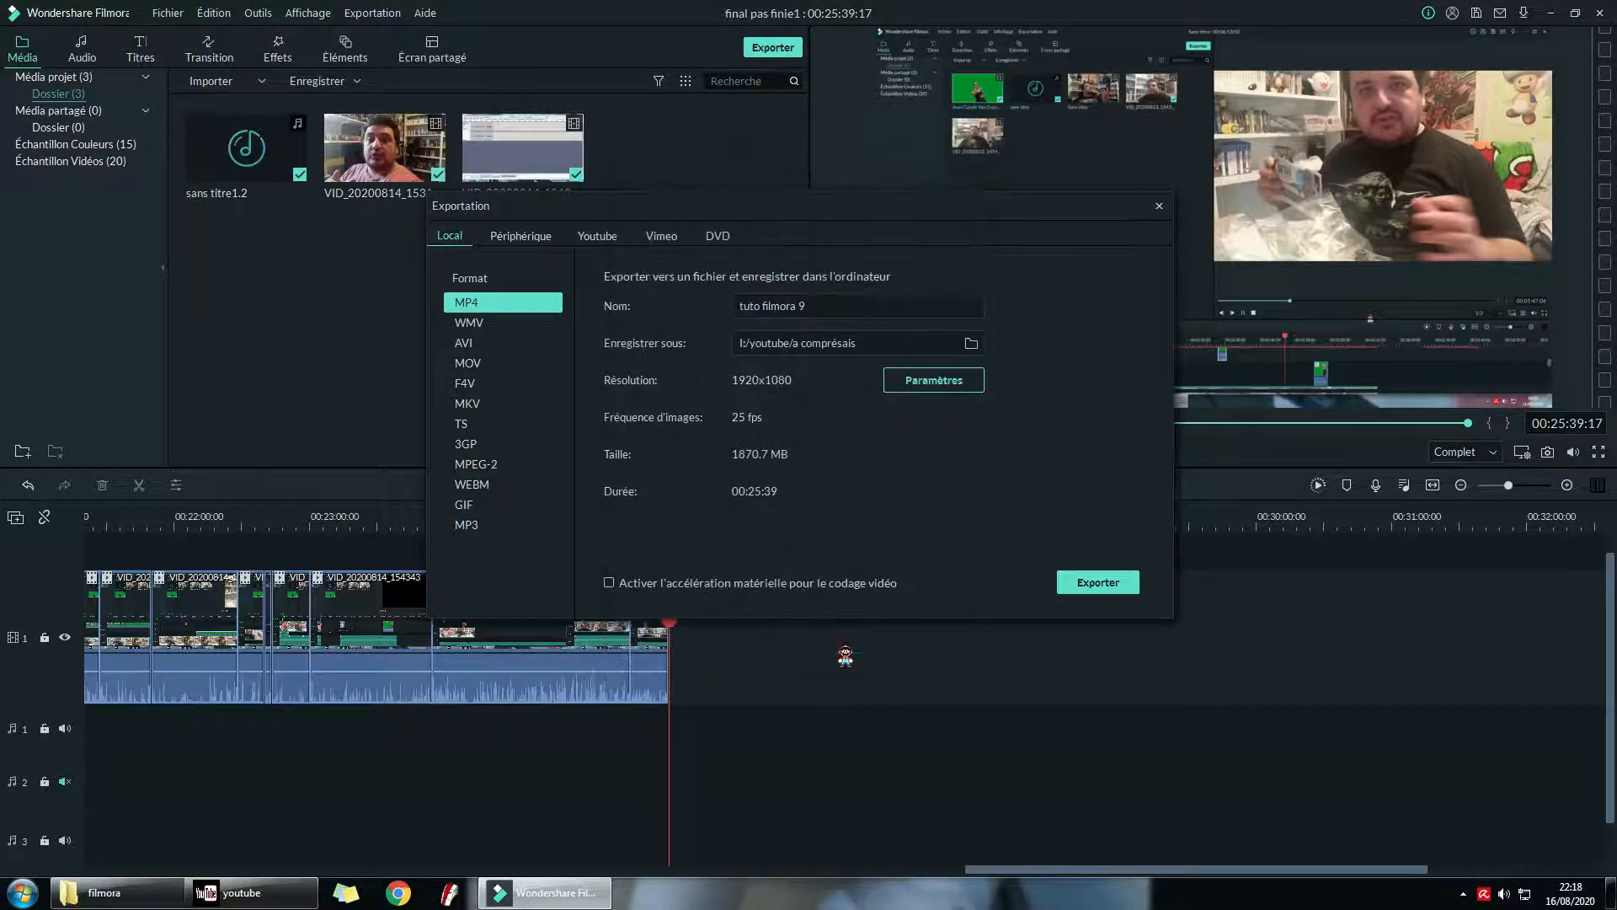